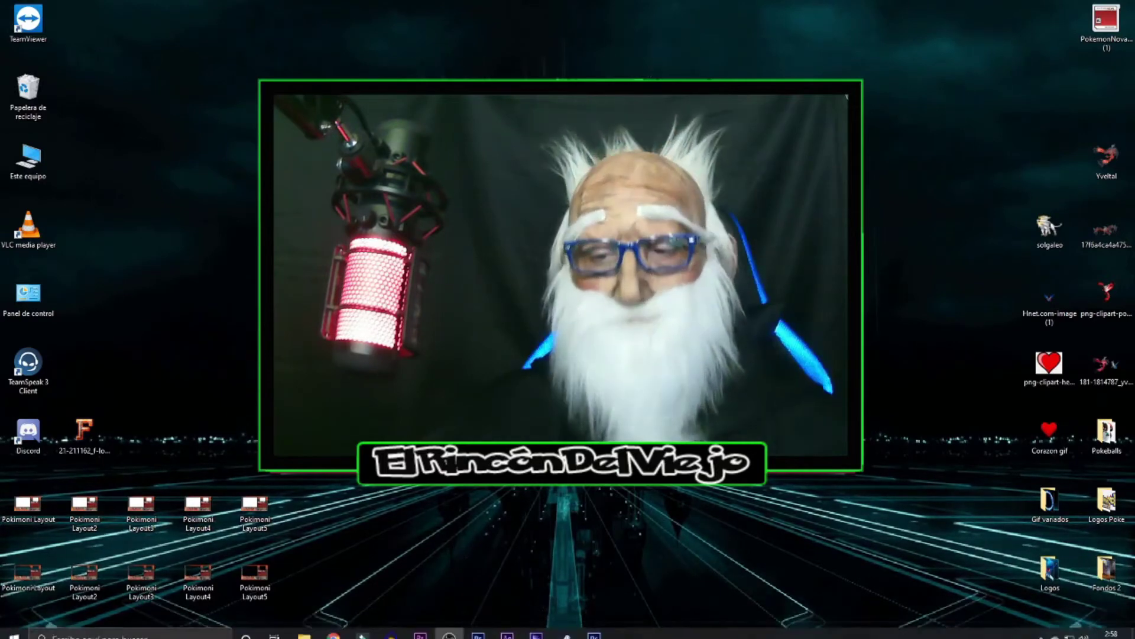
- Switch to the already-running Photoshop window from the Windows taskbar
left_click(594, 635)
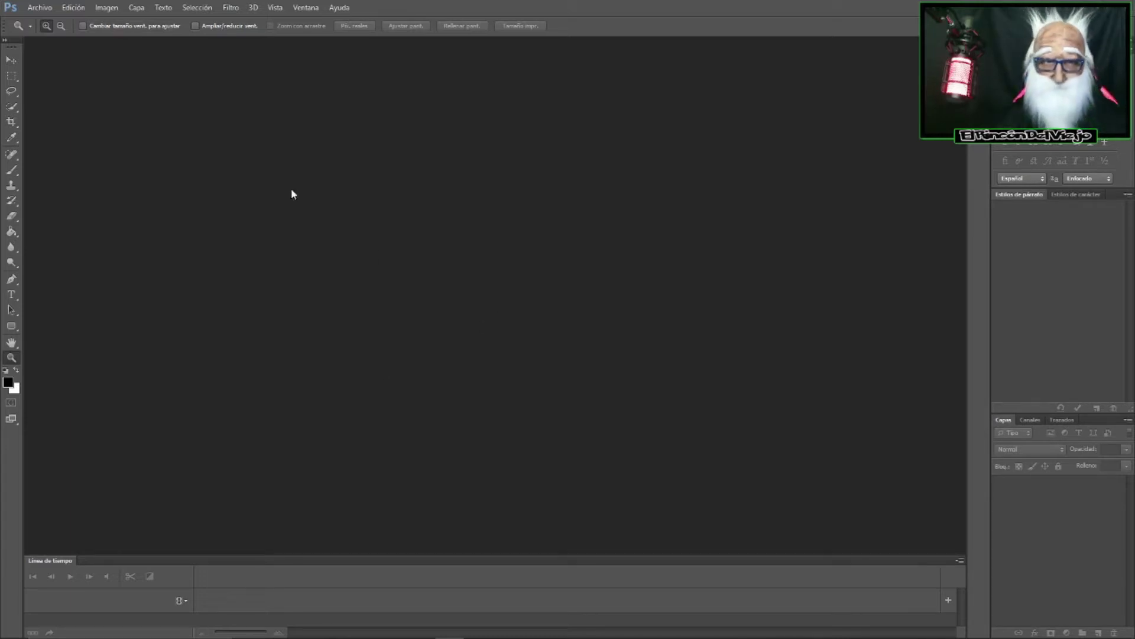
- Create a new blank 1920×1080 px document
left_click(44, 8)
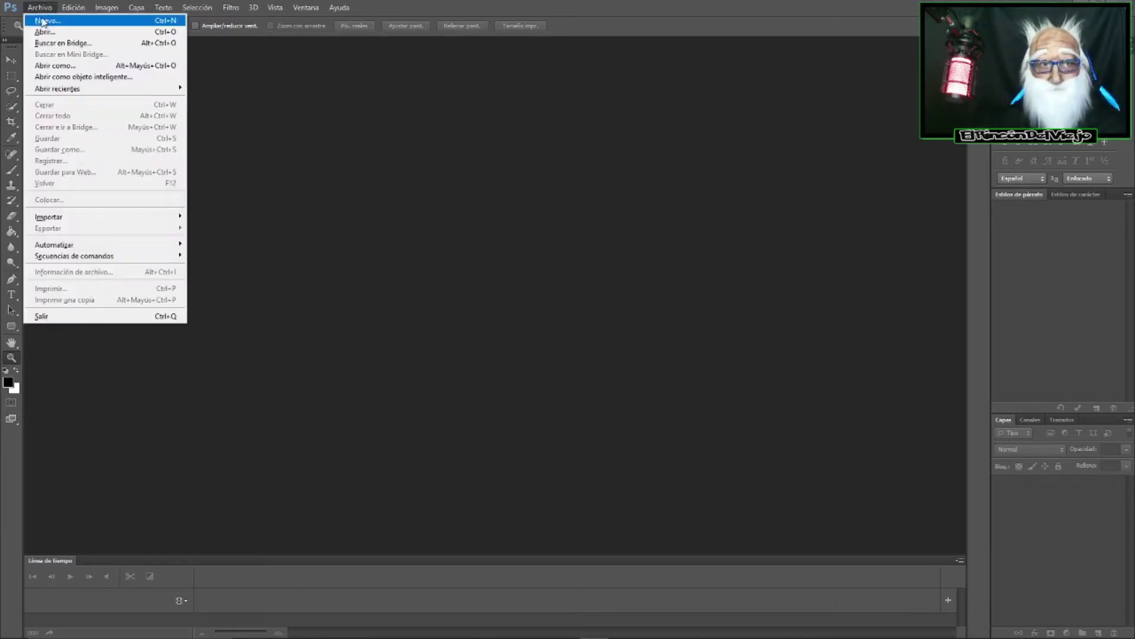
left_click(47, 20)
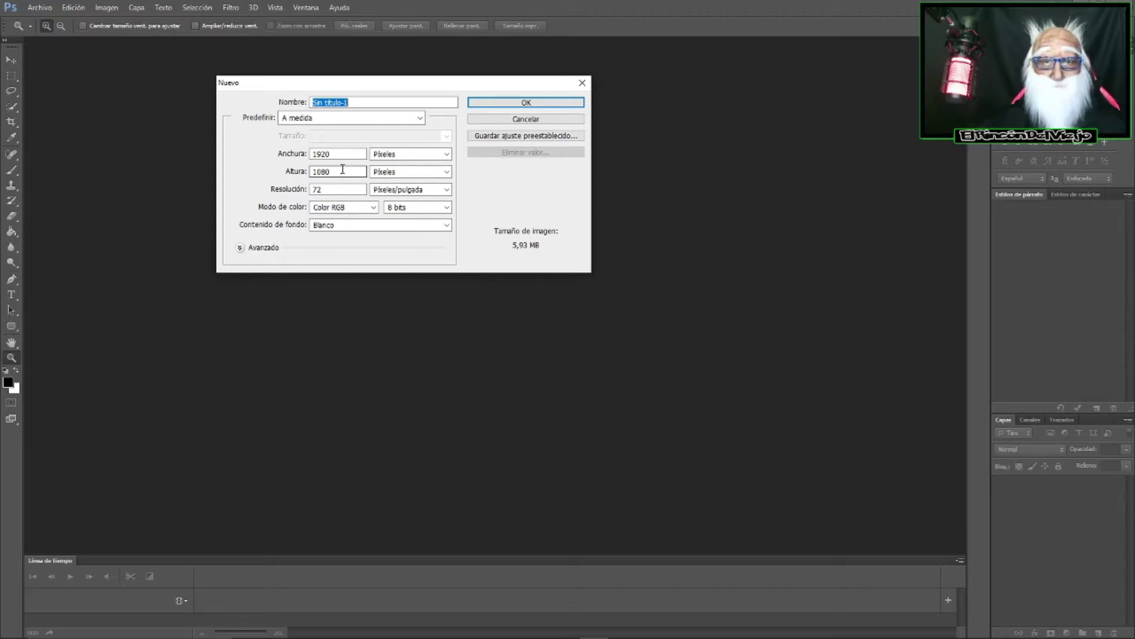
left_click(506, 104)
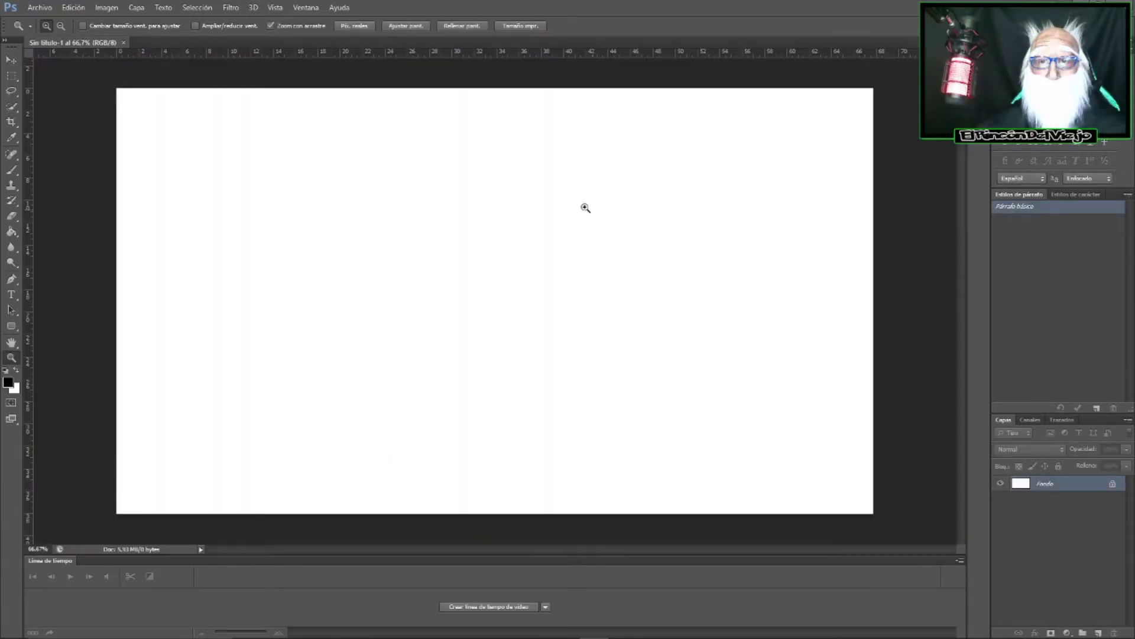
- Erase the white canvas with the Magic Eraser so the background becomes transparent
left_click(14, 220)
left_click(78, 236)
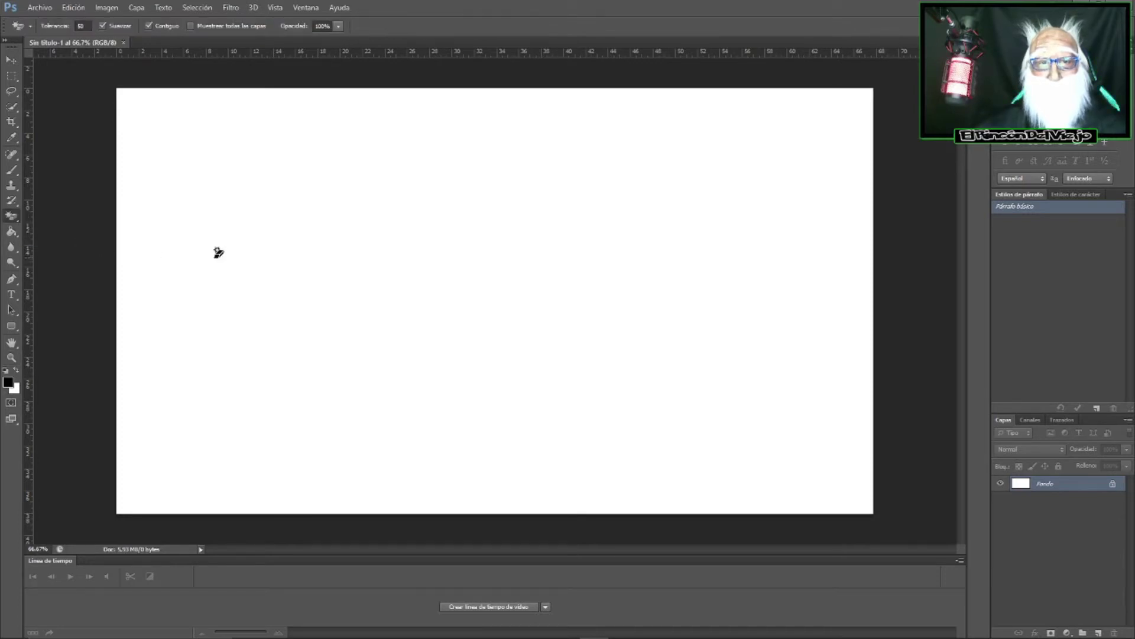
left_click(330, 222)
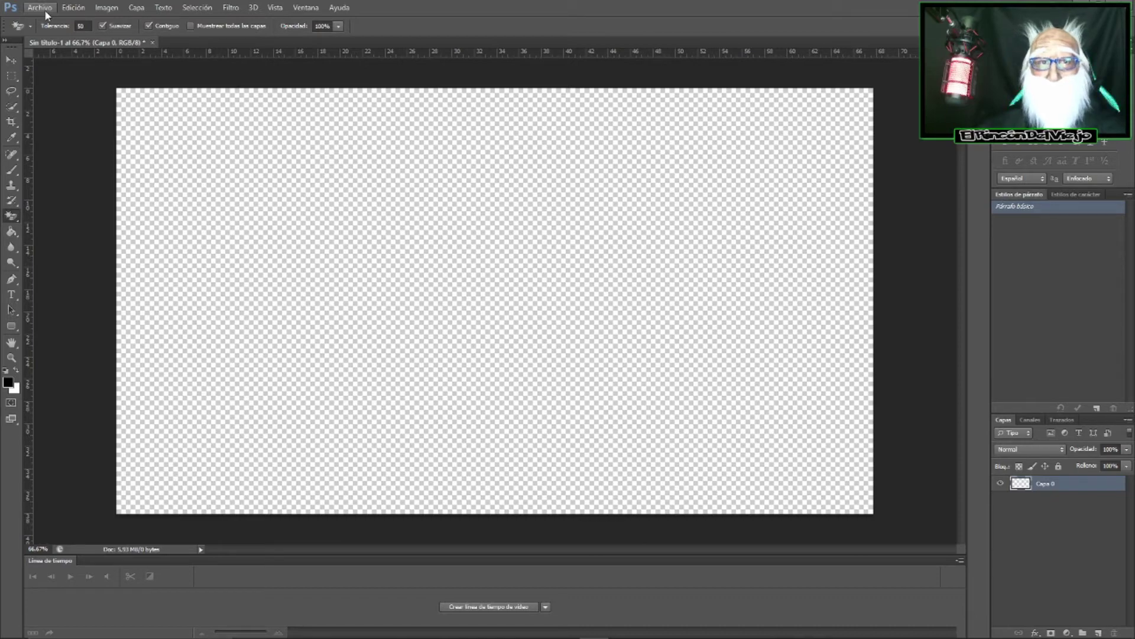
- Open space image 8.jpg from the Fondos 2 folder and check its size information
left_click(45, 11)
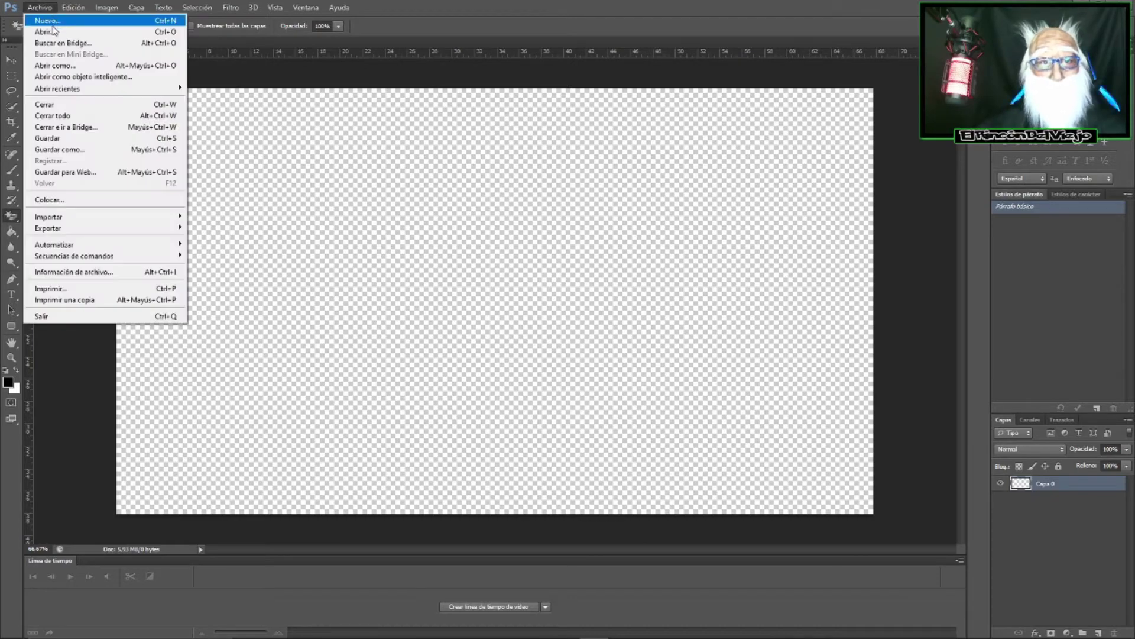
left_click(47, 33)
double_click(482, 161)
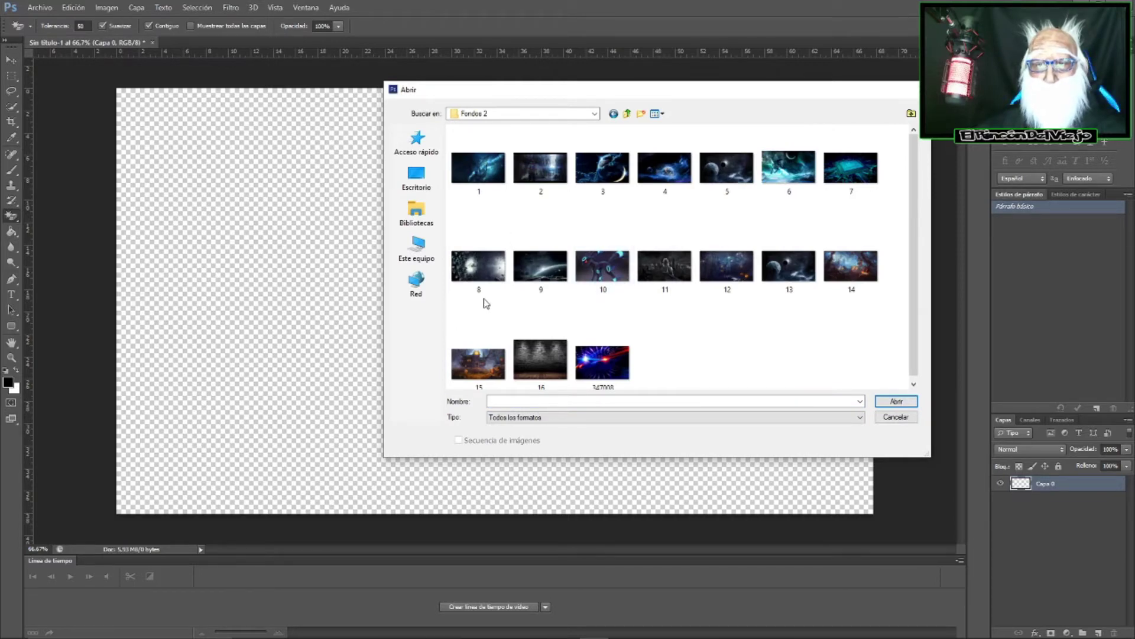
left_click(484, 284)
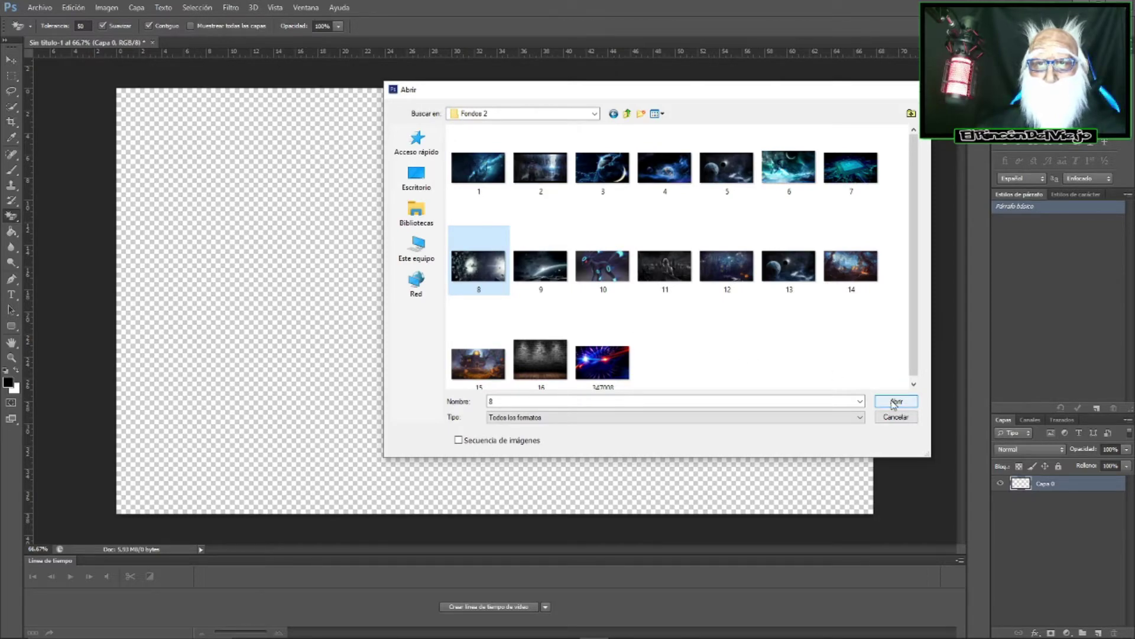
left_click(896, 402)
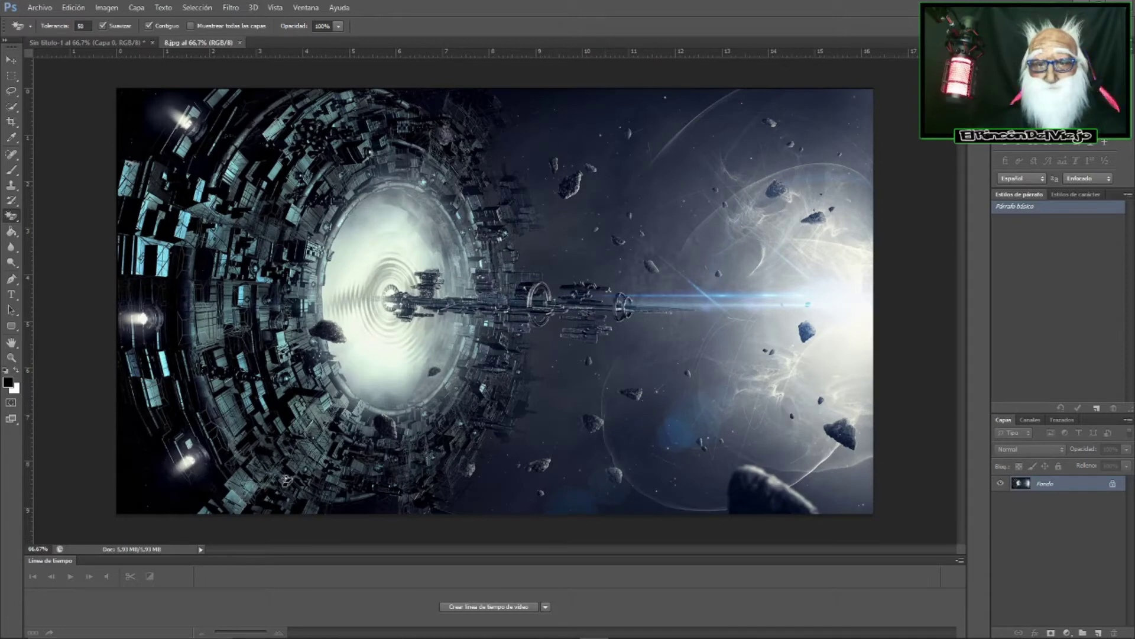
left_click(156, 549)
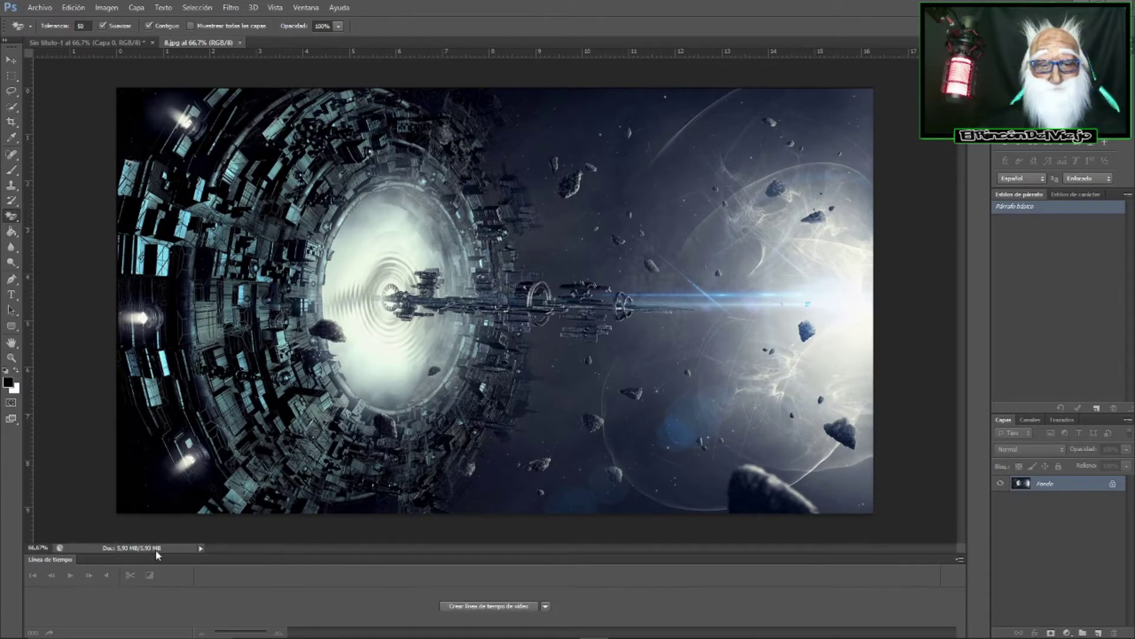
- Crop the space image, adjusting the frame's bottom and left edges
left_click(152, 549)
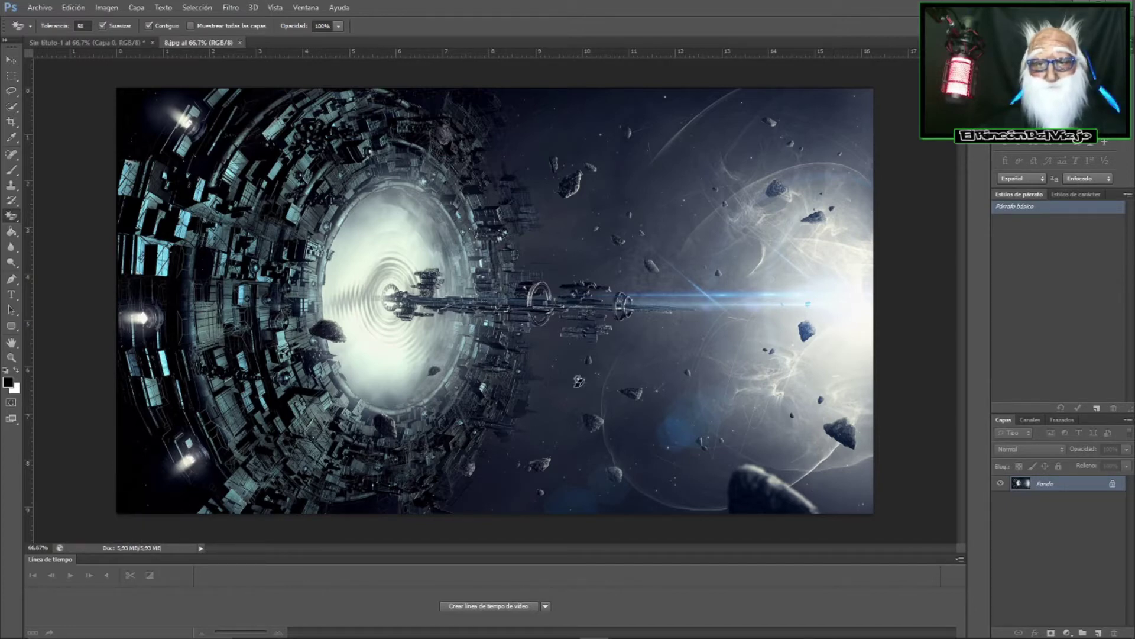
left_click(11, 122)
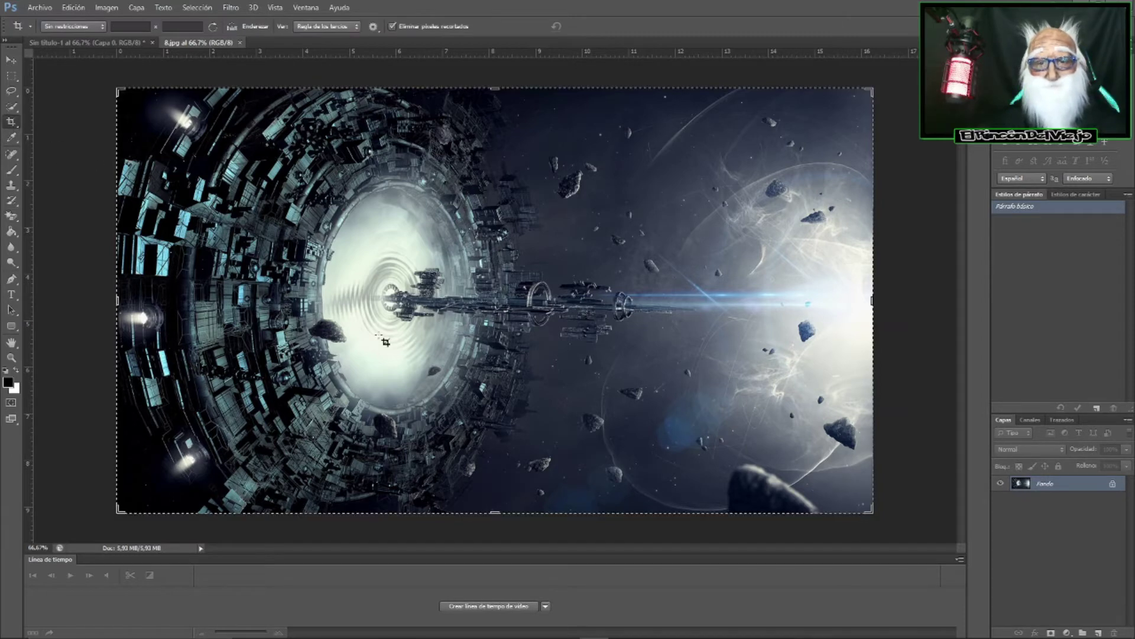
left_click_drag(485, 514, 506, 510)
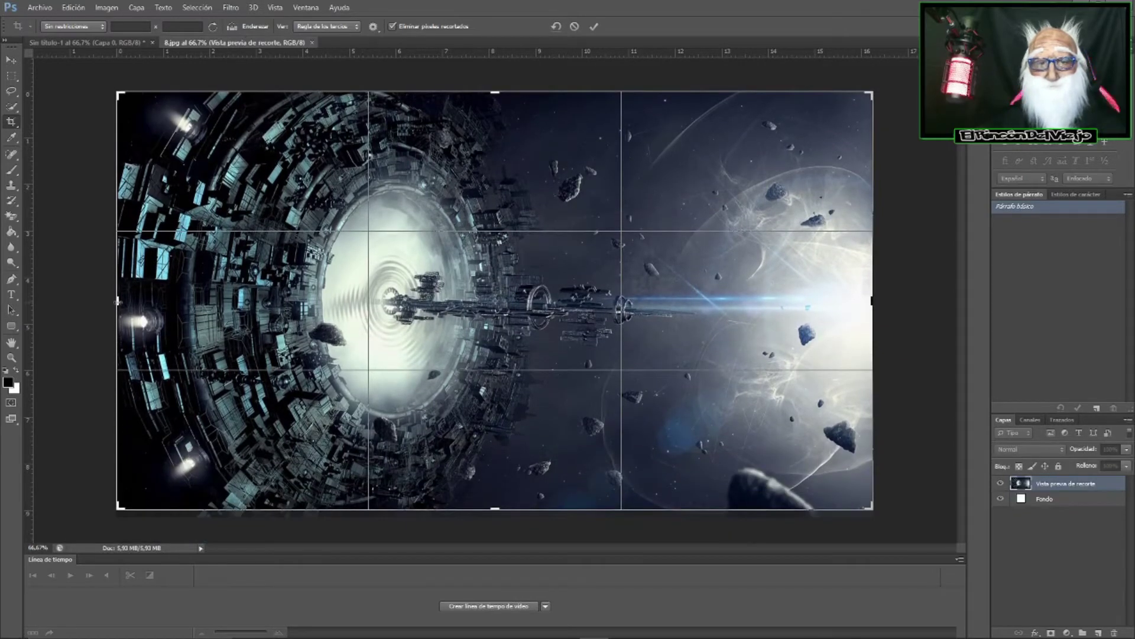
left_click_drag(119, 302, 120, 313)
left_click_drag(495, 510, 497, 515)
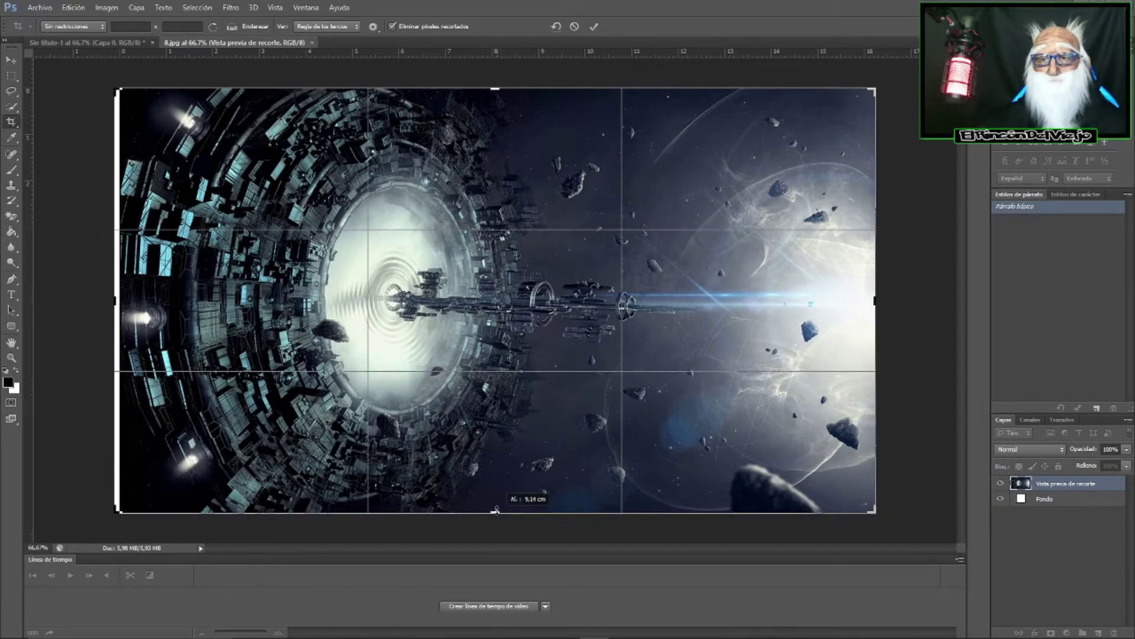
left_click(575, 27)
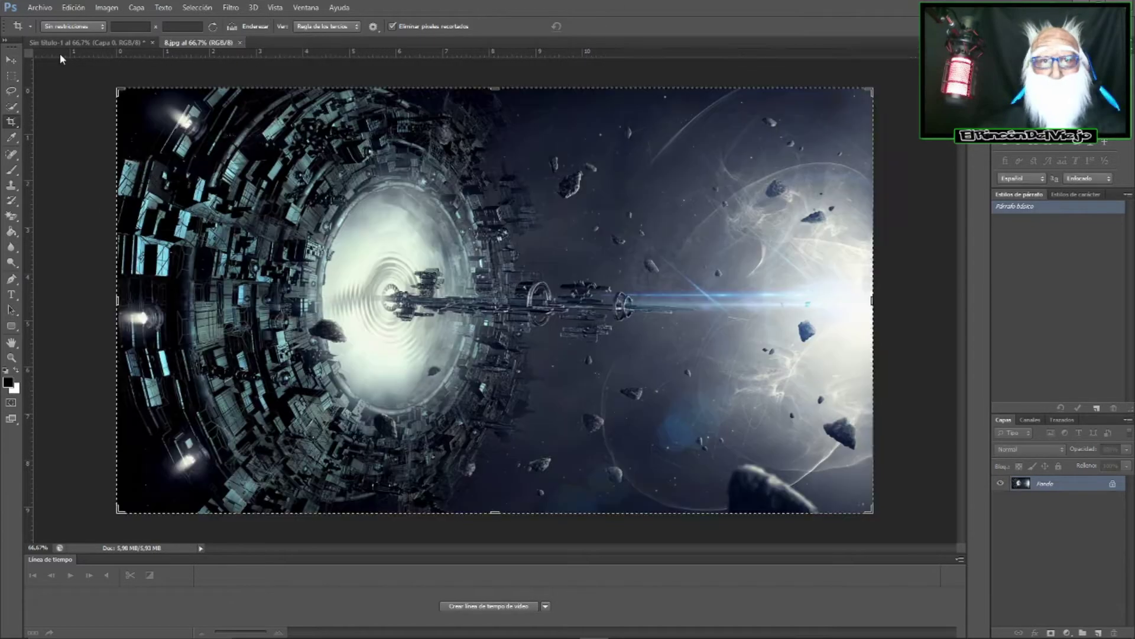
- Confirm in Tamaño de imagen that the image is 1920 × 1080 pixels
left_click(109, 8)
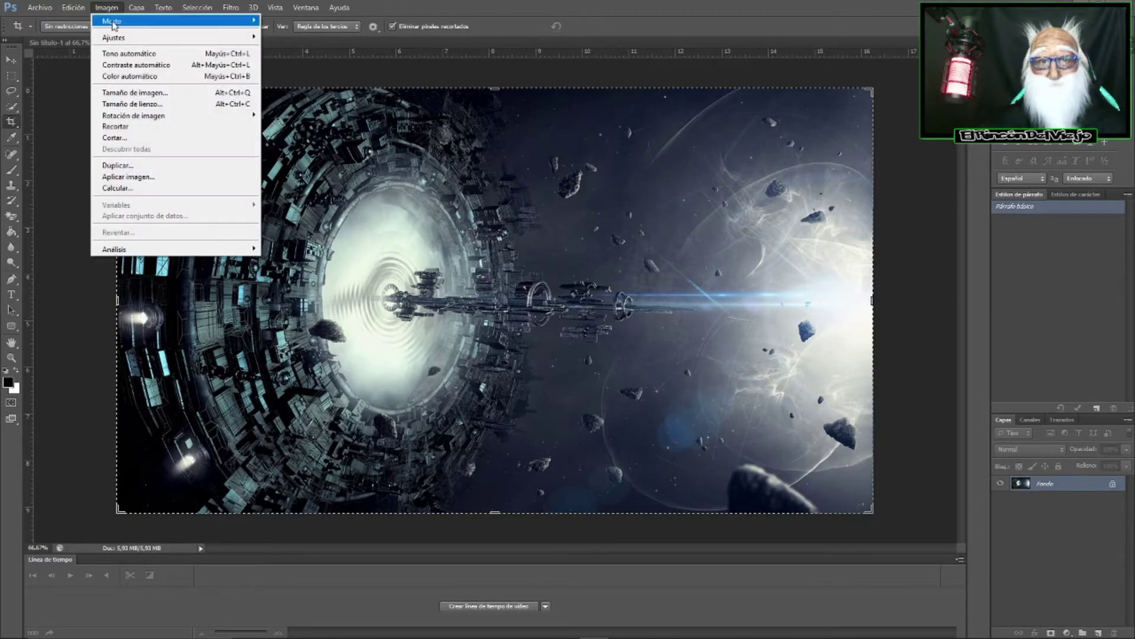
left_click(159, 94)
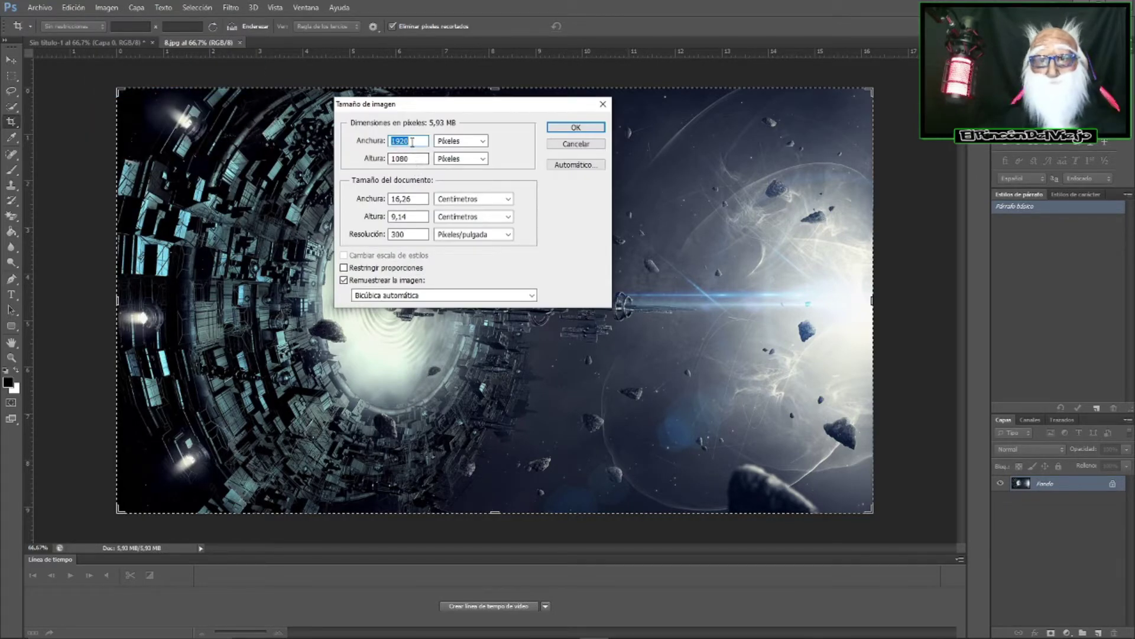
left_click(576, 128)
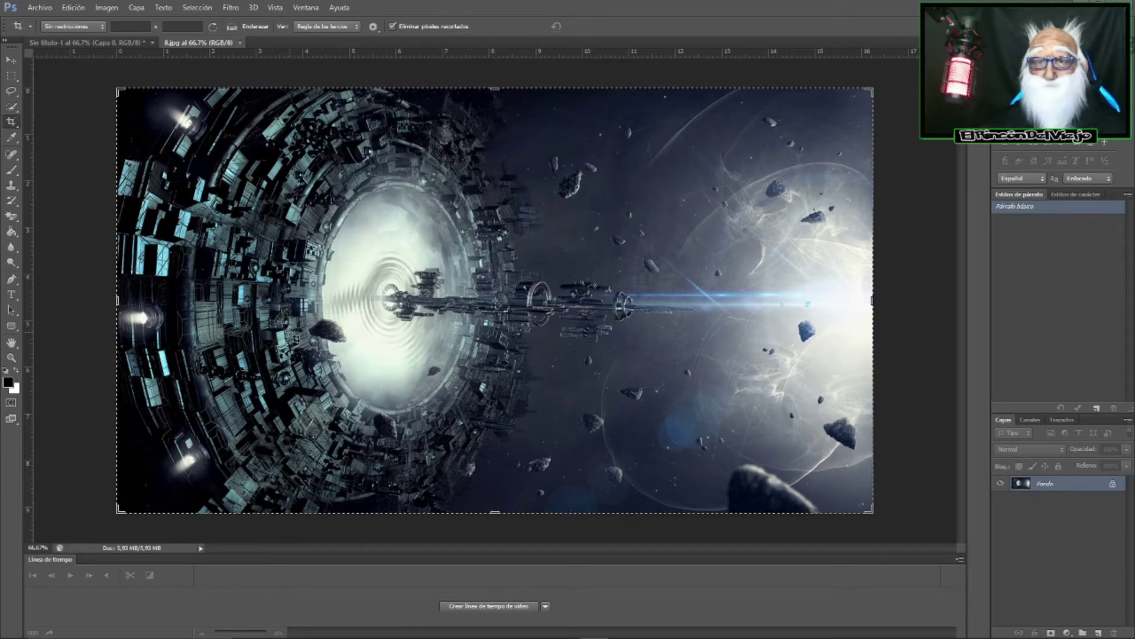
- Unlock 8.jpg's Fondo layer and drag the space image into the Sin título-1 document
left_click(11, 61)
left_click_drag(284, 139, 184, 145)
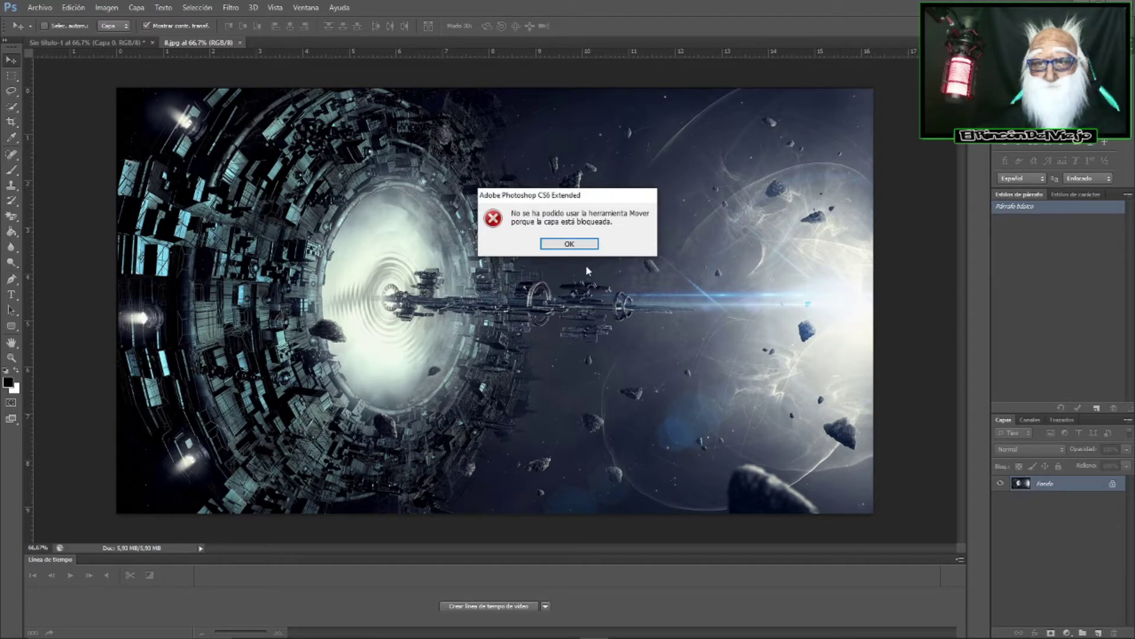
left_click(575, 244)
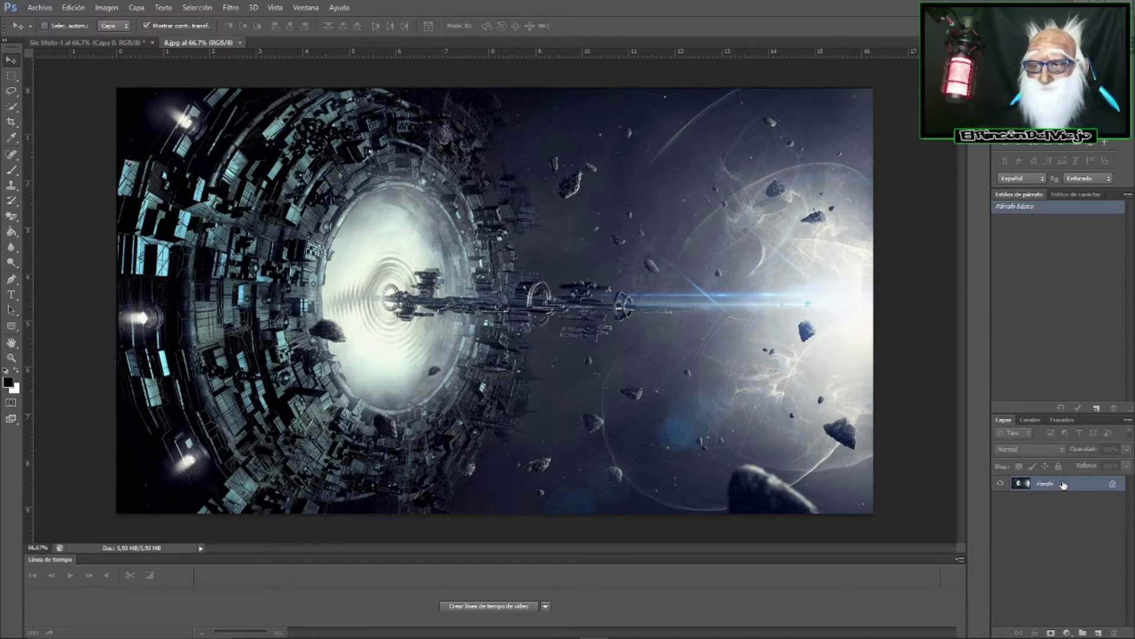
double_click(1045, 484)
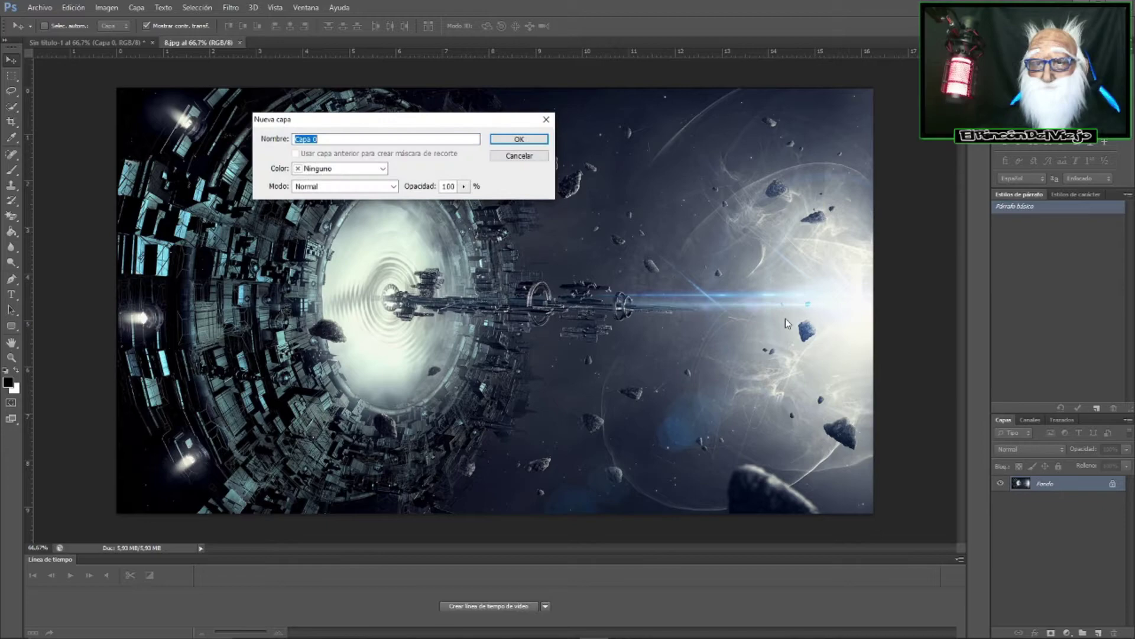
left_click(519, 139)
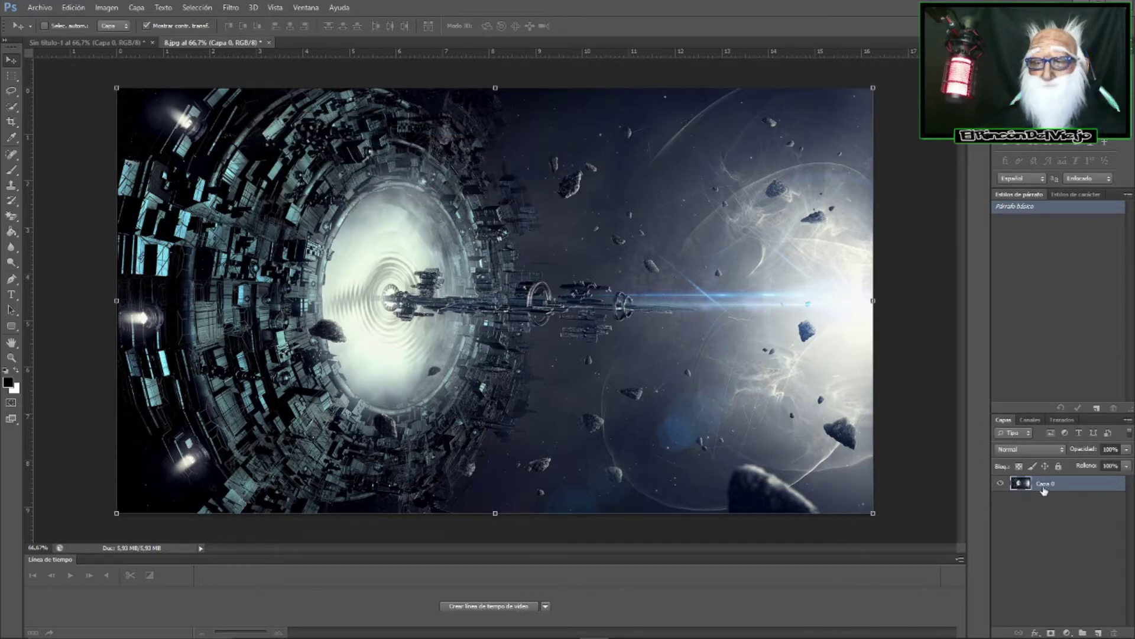
left_click_drag(515, 317, 604, 393)
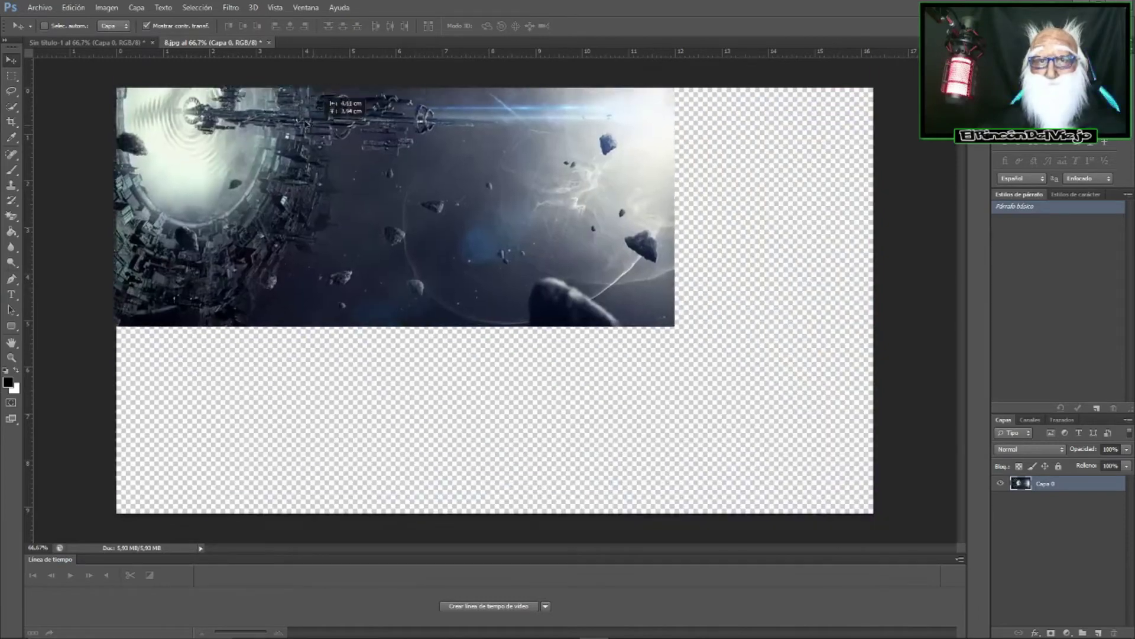
mouse_move(603, 393)
left_mouse_down()
mouse_move(176, 34)
mouse_move(423, 266)
mouse_move(317, 190)
mouse_move(314, 174)
mouse_move(336, 258)
mouse_move(475, 299)
left_mouse_up()
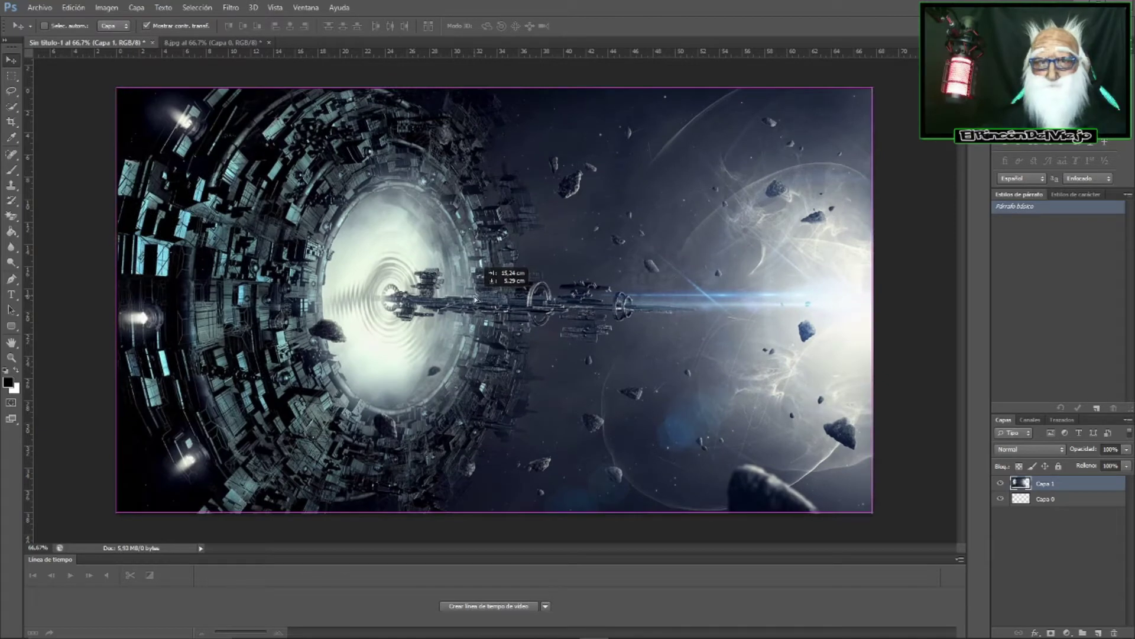
- Close 8.jpg without saving its changes
left_click(212, 43)
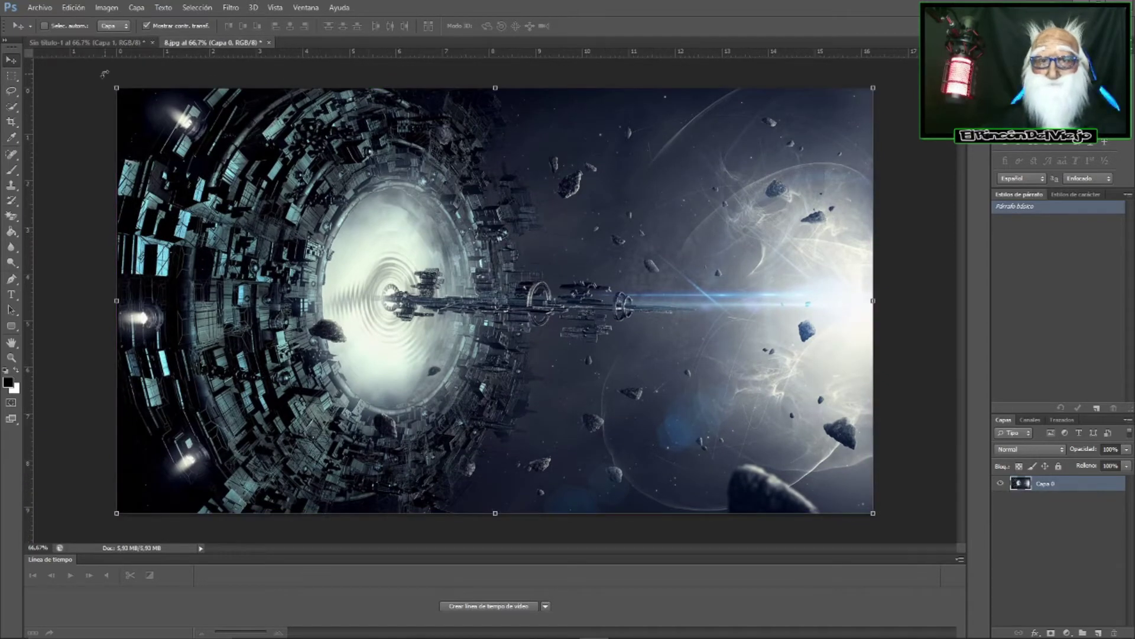
left_click(100, 42)
left_click(178, 43)
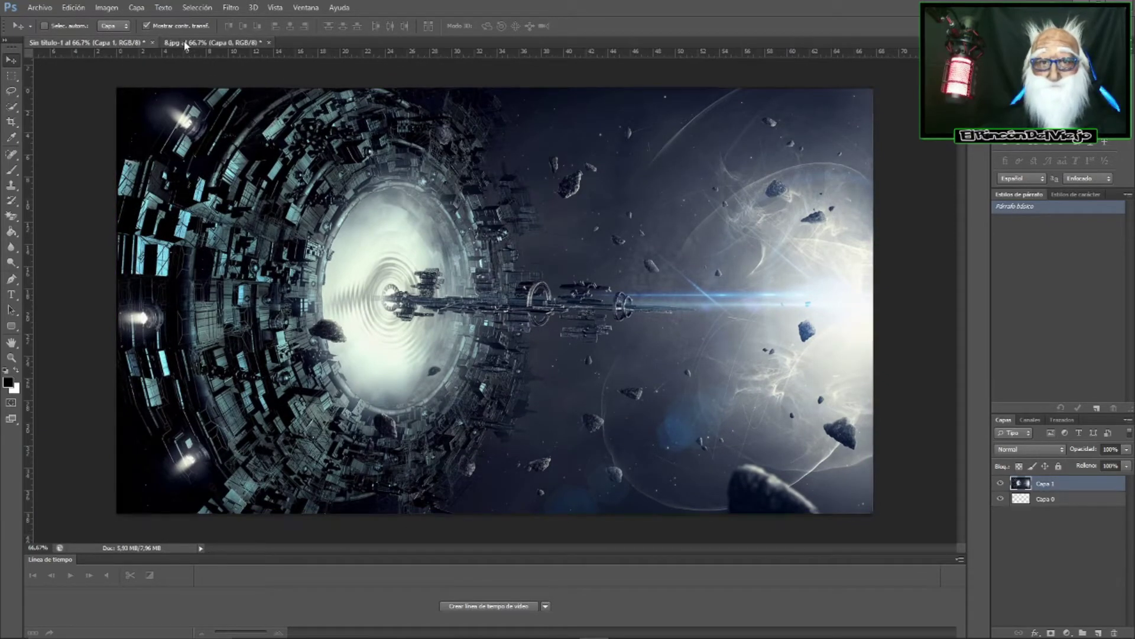
left_click(269, 42)
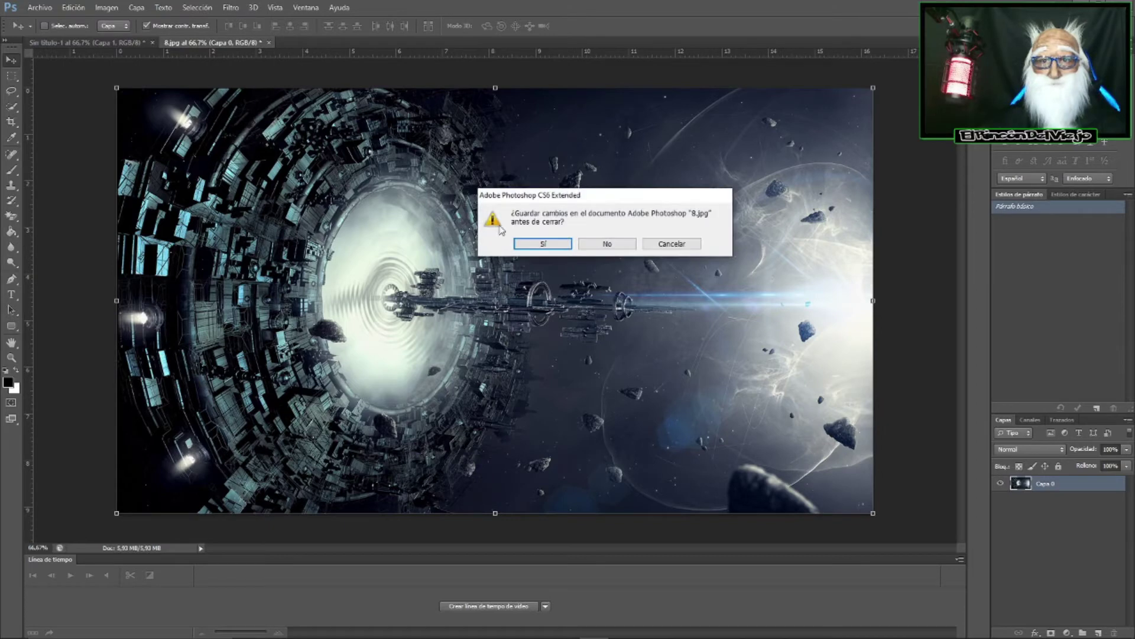
left_click(605, 245)
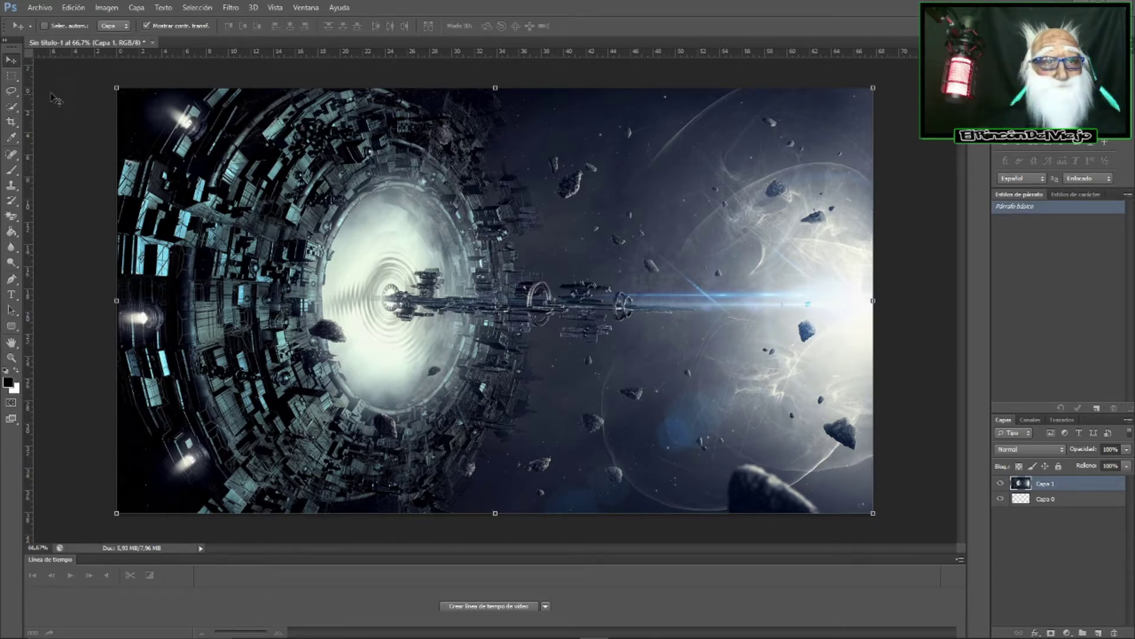
- Draw a large rectangular marquee over the canvas's upper-left area
left_click(10, 76)
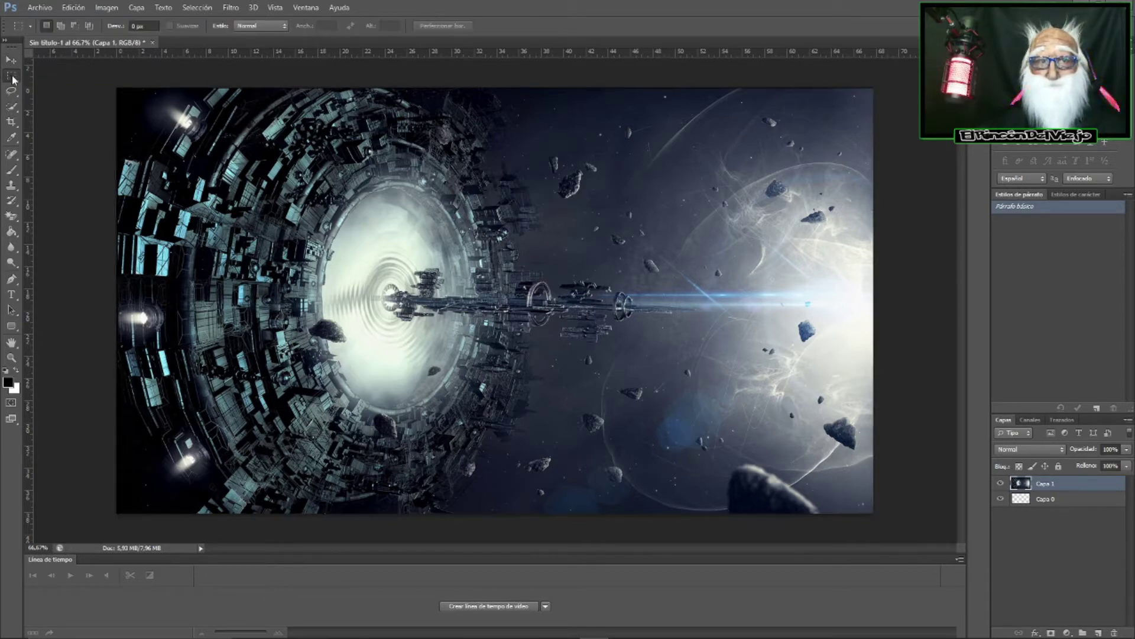
left_click_drag(151, 139, 562, 408)
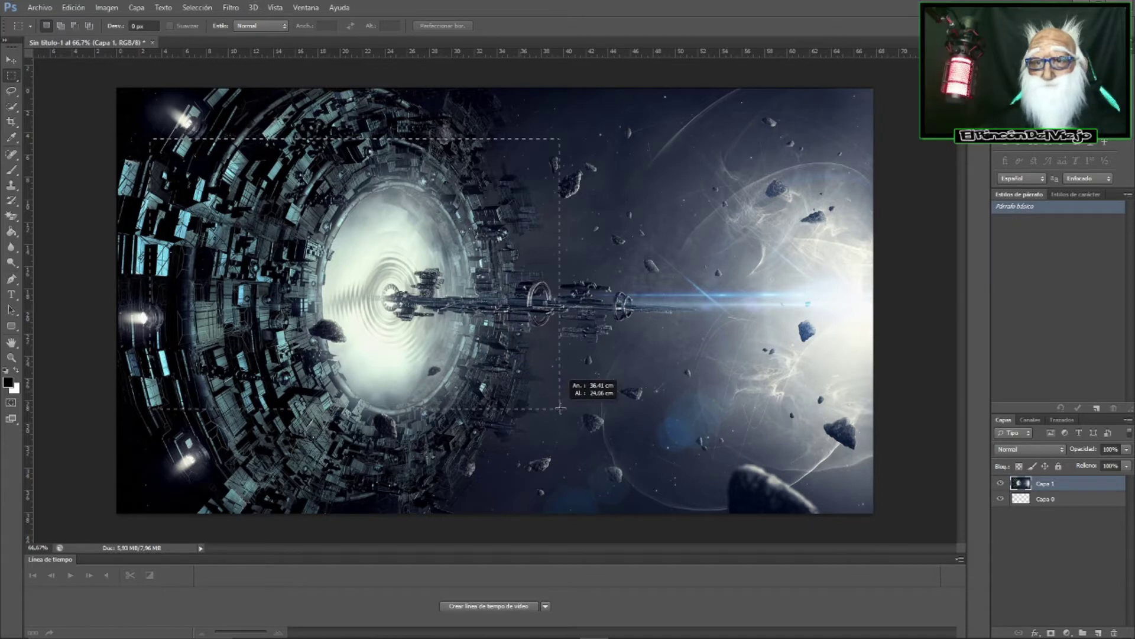
left_click_drag(456, 382, 464, 356)
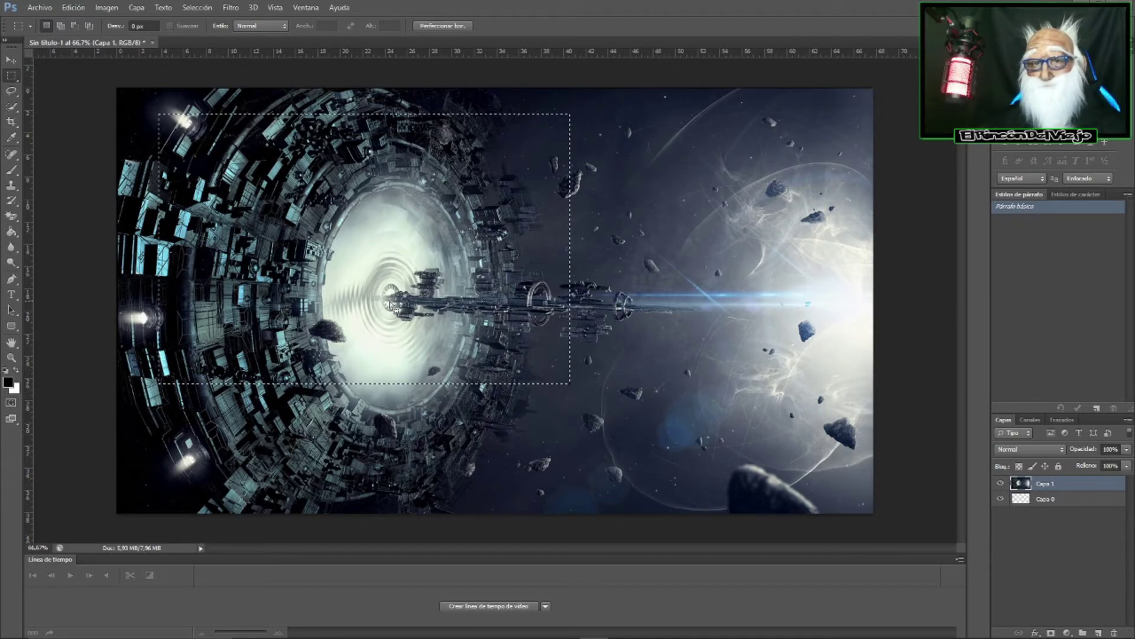
left_click(337, 304)
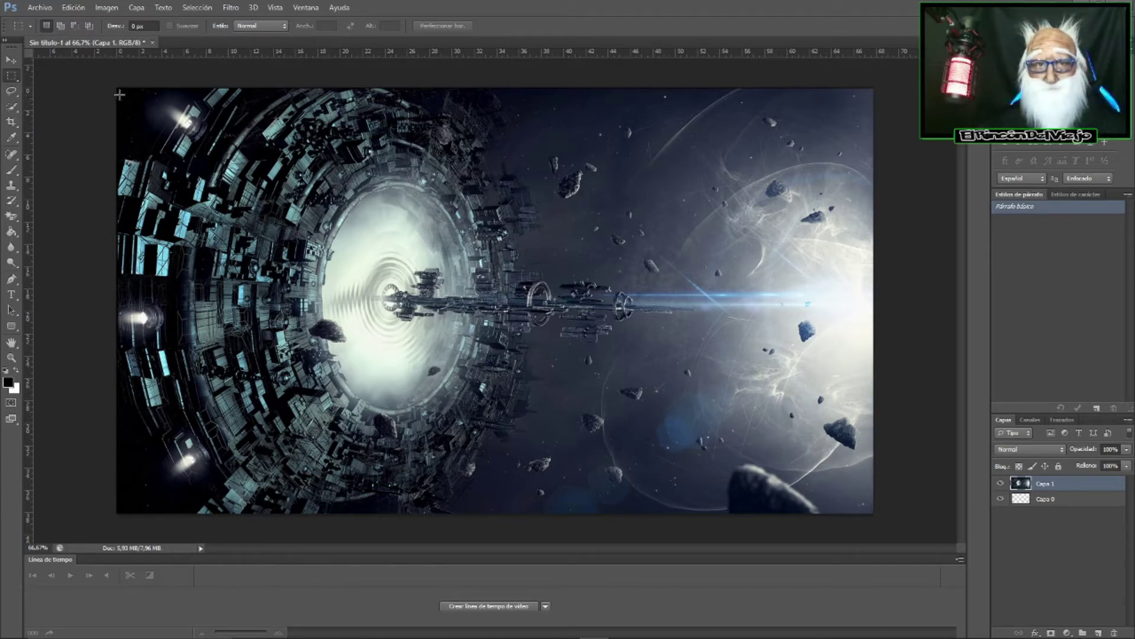
mouse_move(122, 94)
left_mouse_down()
mouse_move(601, 382)
mouse_move(638, 426)
mouse_move(609, 424)
left_mouse_up()
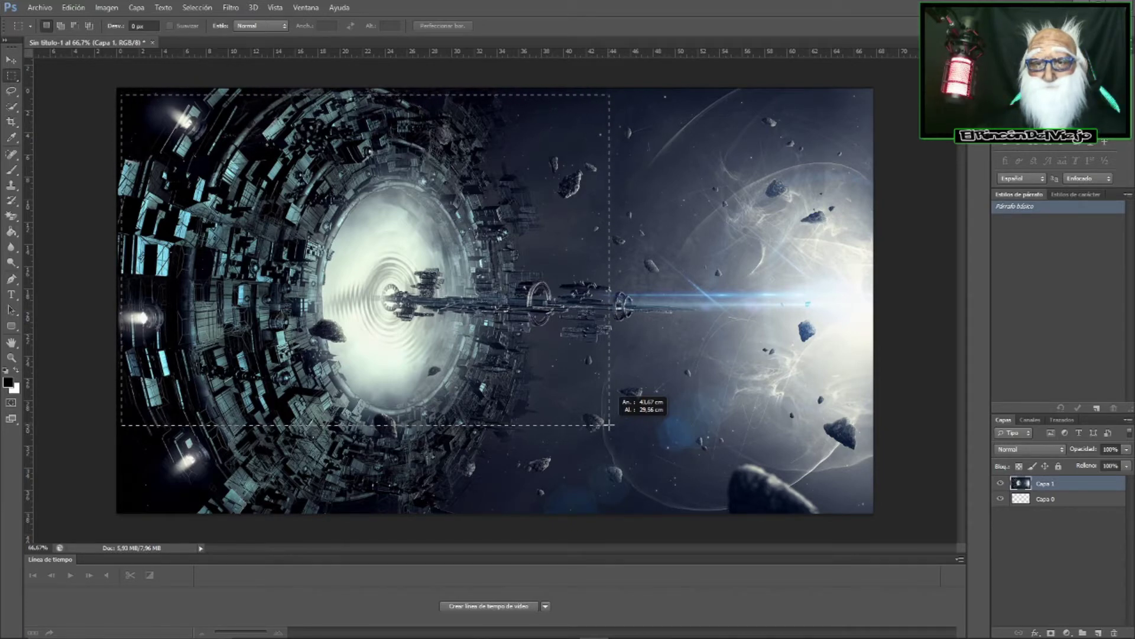
left_click_drag(609, 424, 611, 425)
left_click_drag(540, 397, 539, 397)
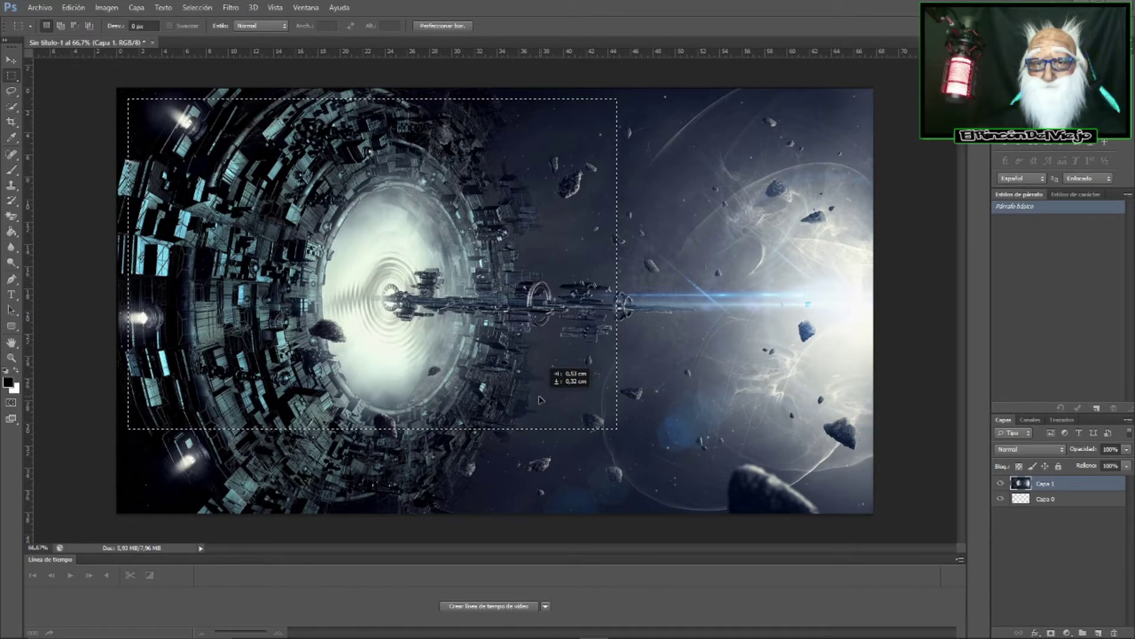
left_click_drag(540, 400, 538, 395)
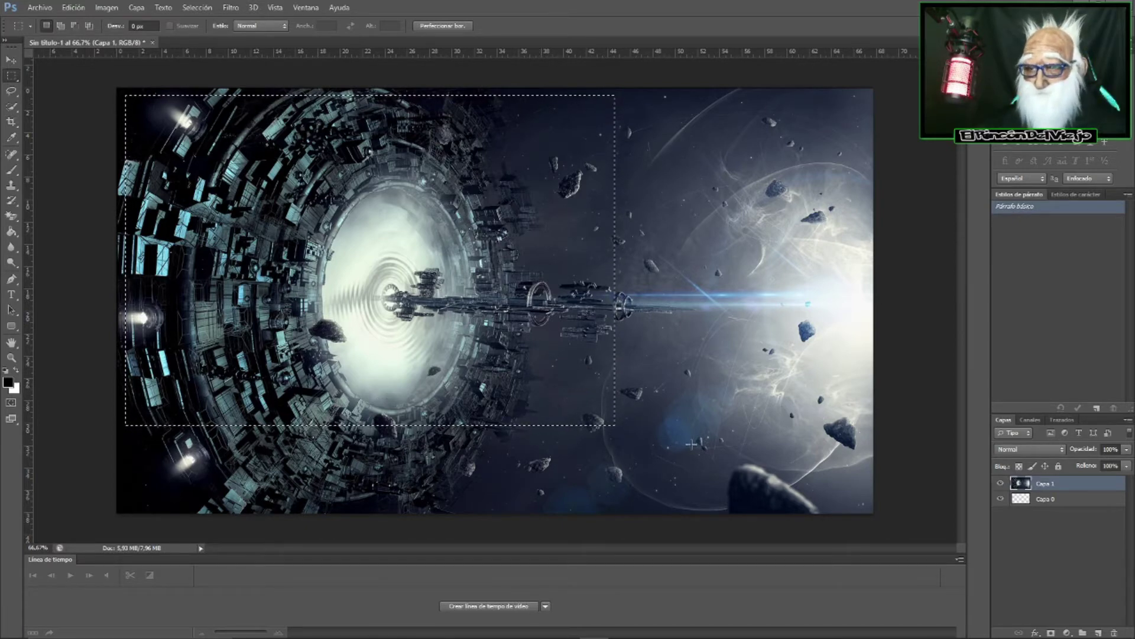
- Delete the Capa 0 layer, leaving Capa 1 as the only layer
left_click(1001, 500)
left_click(1042, 499)
right_click(1042, 499)
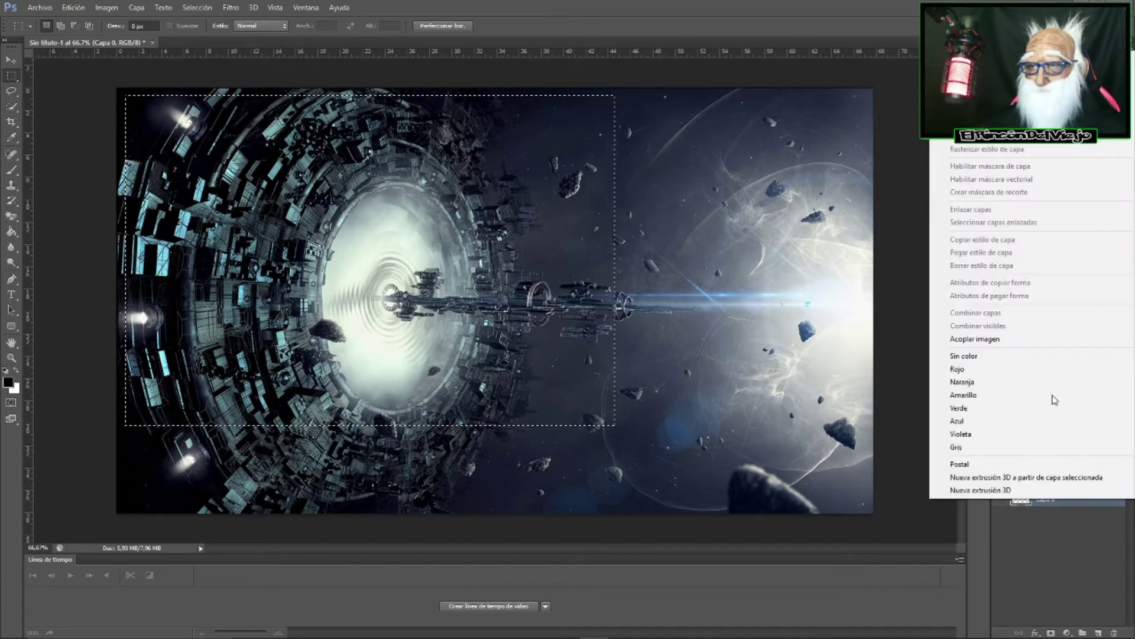
left_click(970, 100)
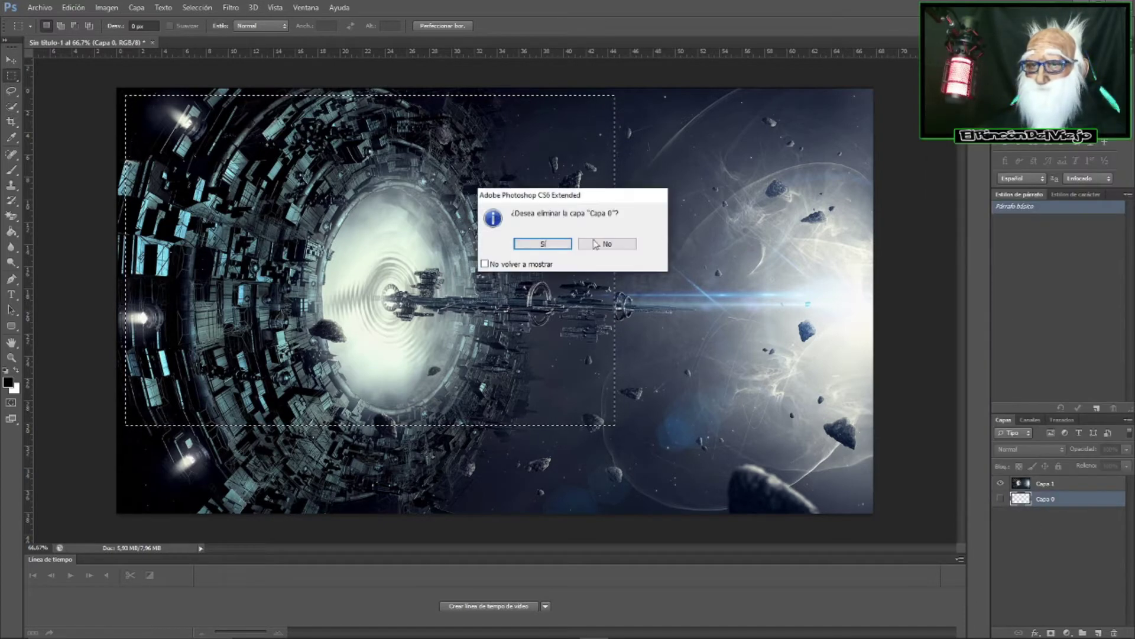
key("Return")
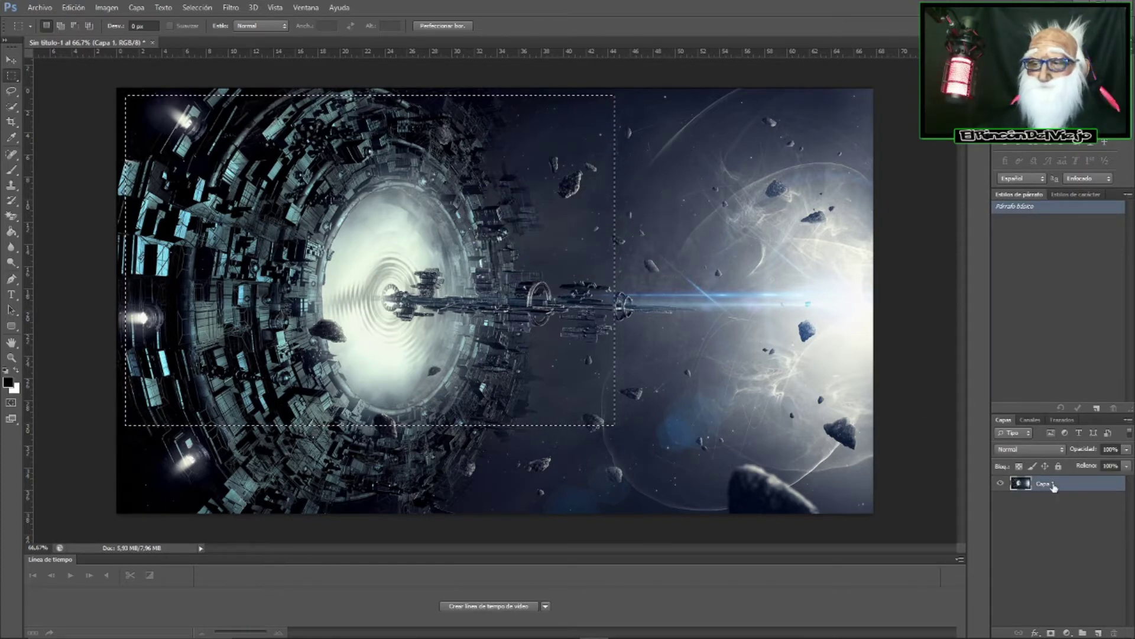
- Select the standard Eraser and set its brush size to 116 px
left_click(13, 217)
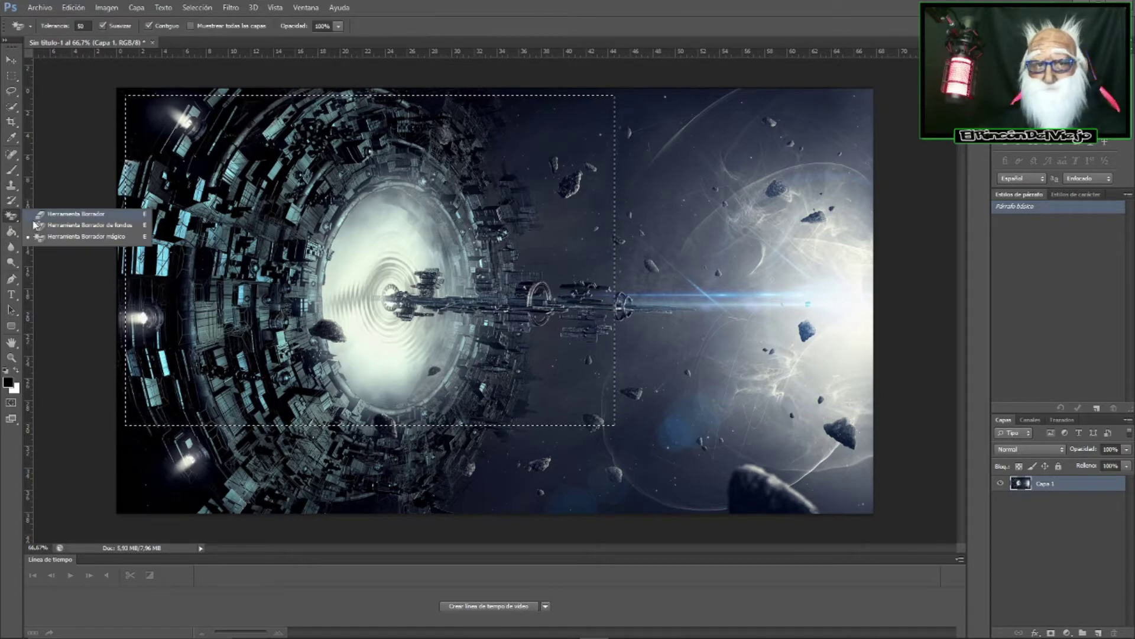
left_click(64, 214)
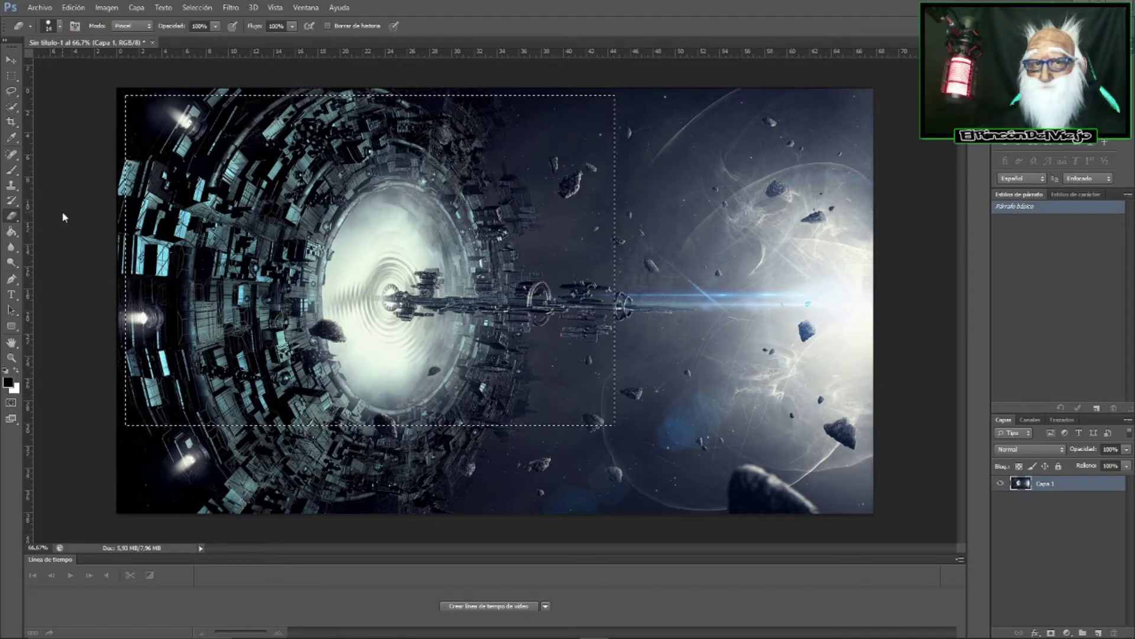
left_click_drag(355, 185, 427, 224)
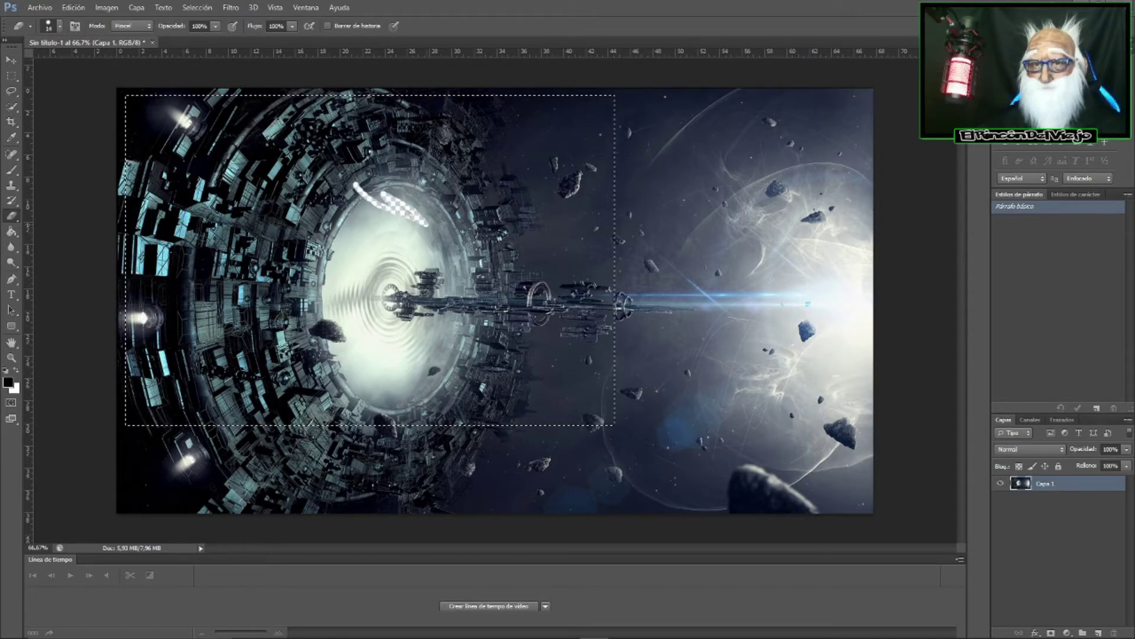
left_click(61, 27)
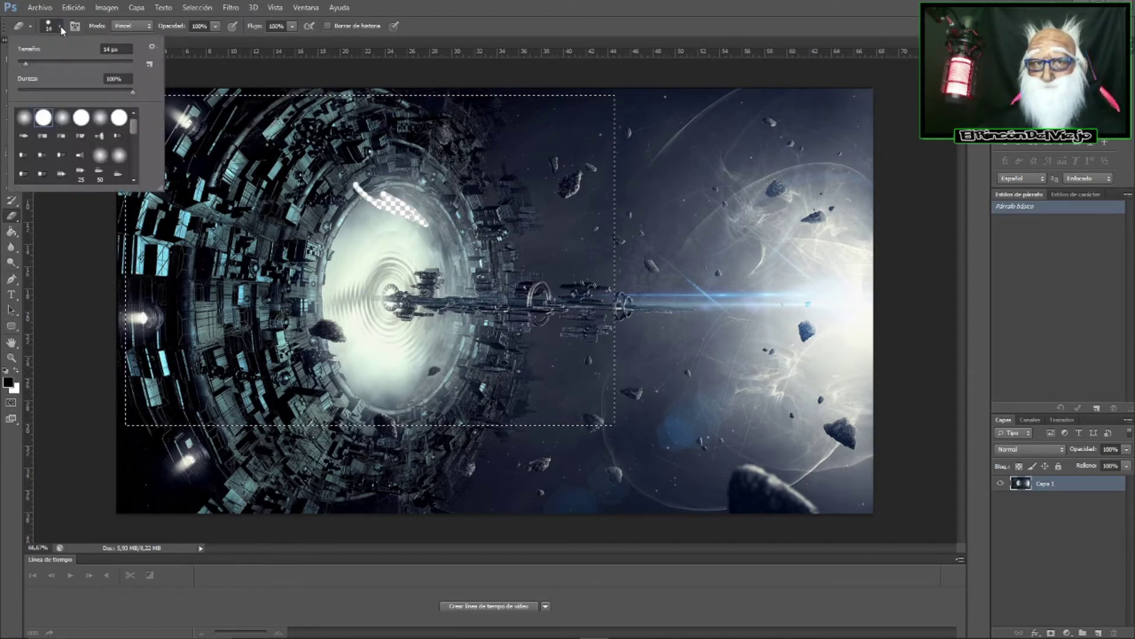
left_click(79, 61)
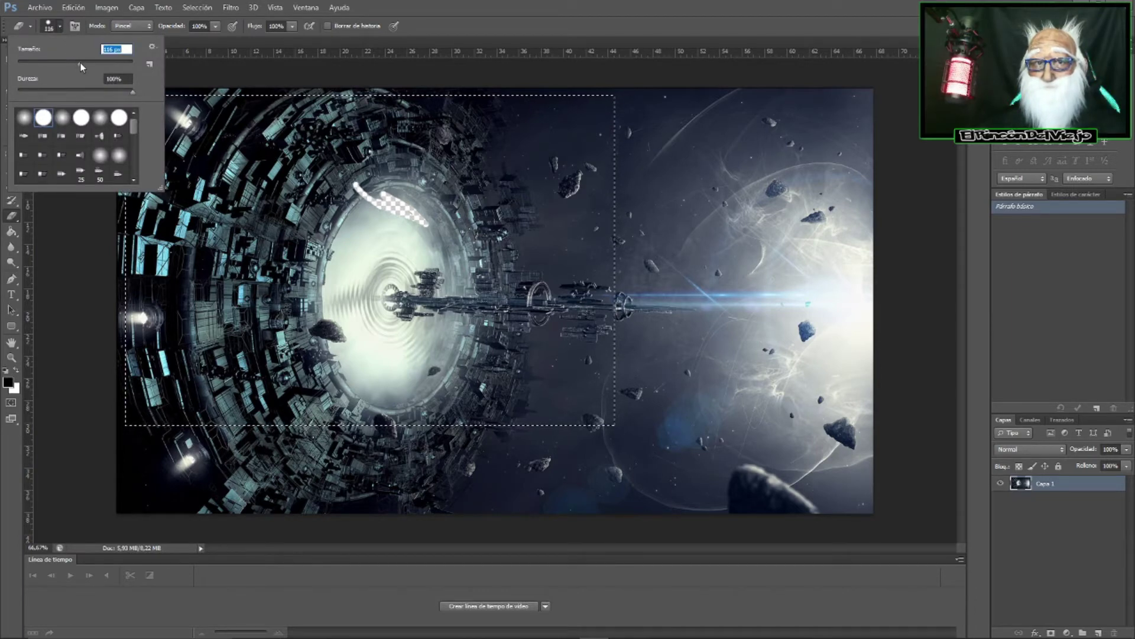
left_click(347, 183)
- Erase the selection's top band and its left and right edges
mouse_move(349, 181)
left_mouse_down()
mouse_move(485, 153)
mouse_move(630, 178)
left_mouse_up()
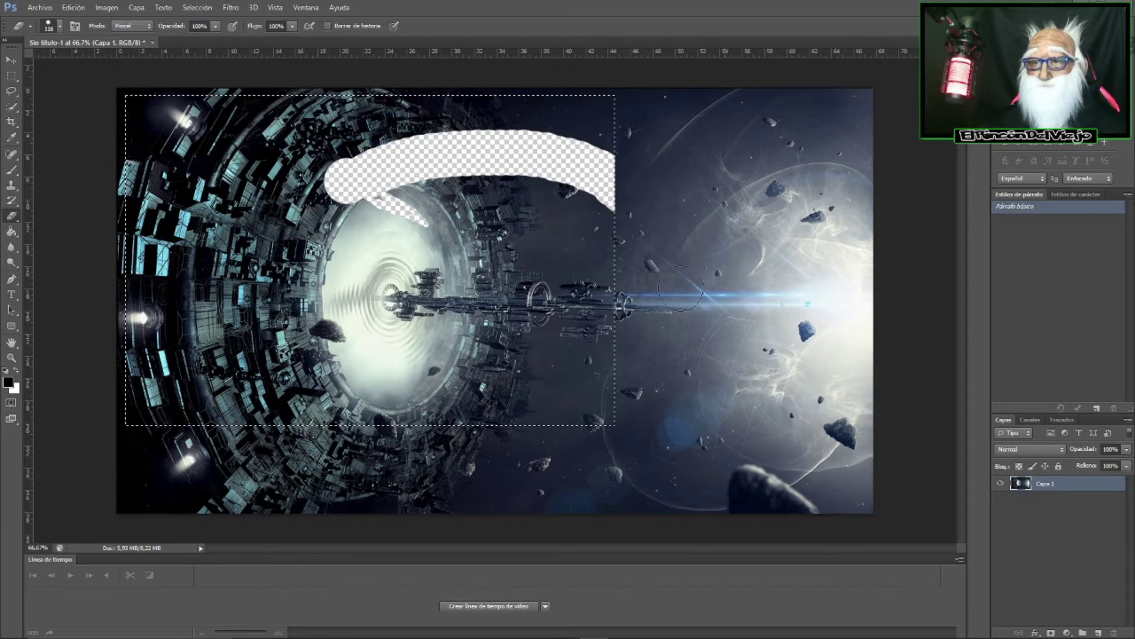
left_click_drag(592, 112, 595, 243)
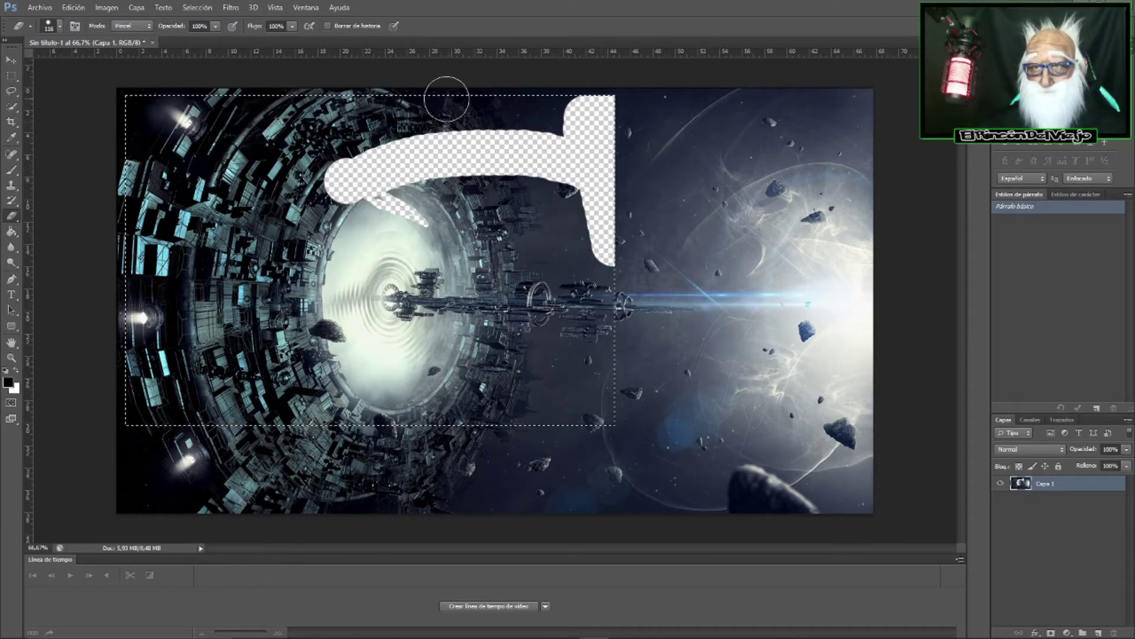
mouse_move(602, 224)
left_mouse_down()
mouse_move(595, 408)
mouse_move(281, 396)
mouse_move(139, 405)
left_mouse_up()
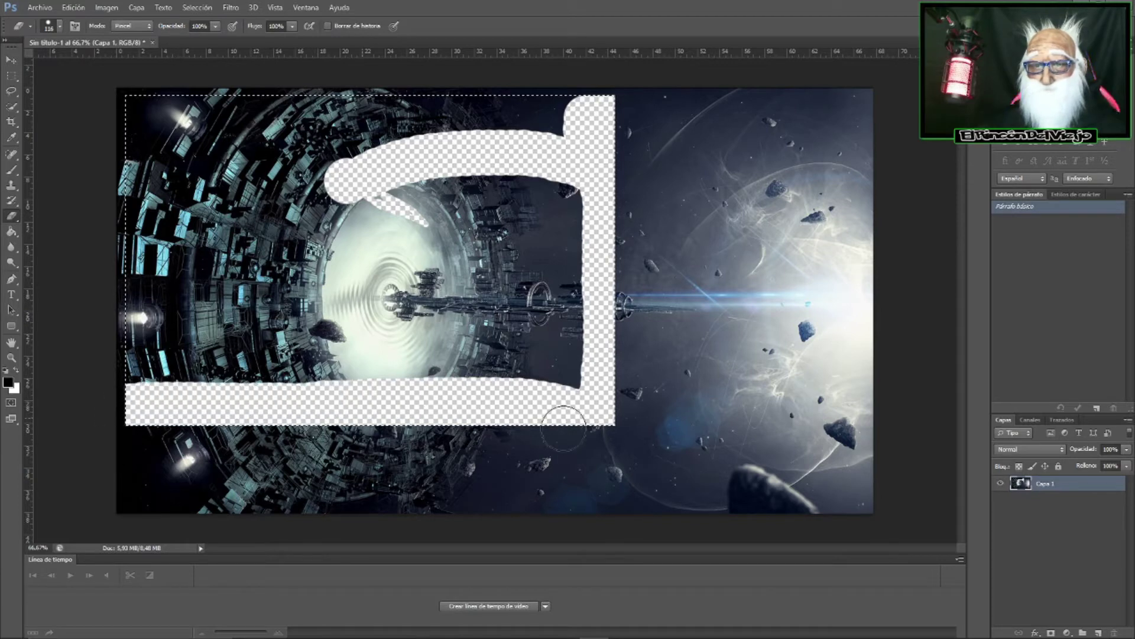
mouse_move(231, 378)
left_mouse_down()
mouse_move(137, 373)
mouse_move(137, 106)
mouse_move(335, 118)
left_mouse_up()
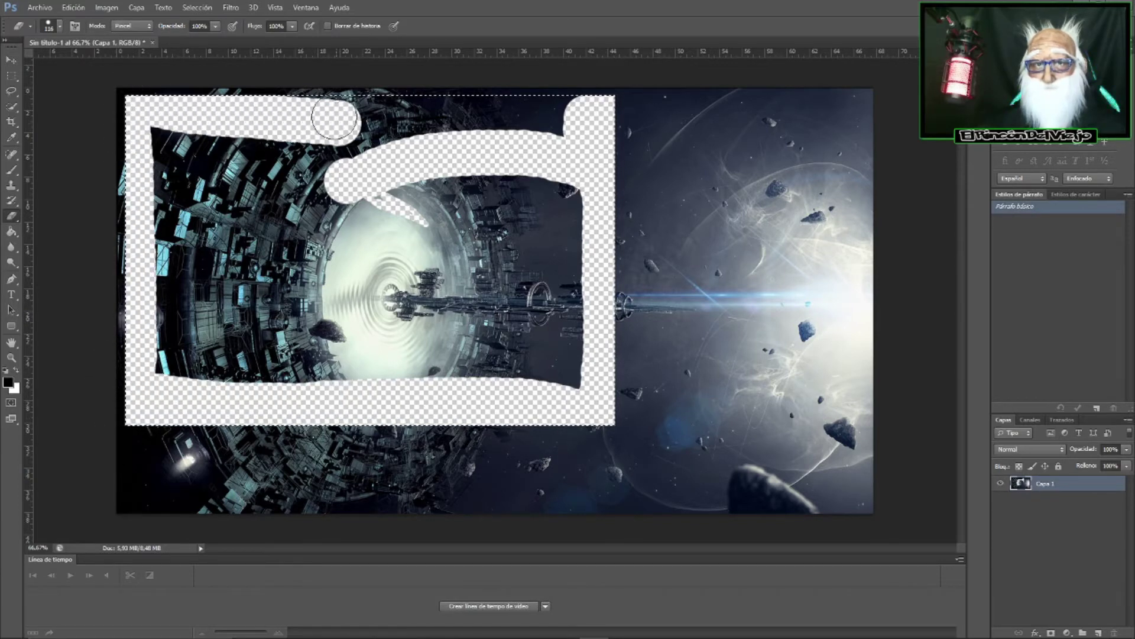
- Enlarge the eraser to 319 px and erase the remaining image inside the selection
left_click(59, 26)
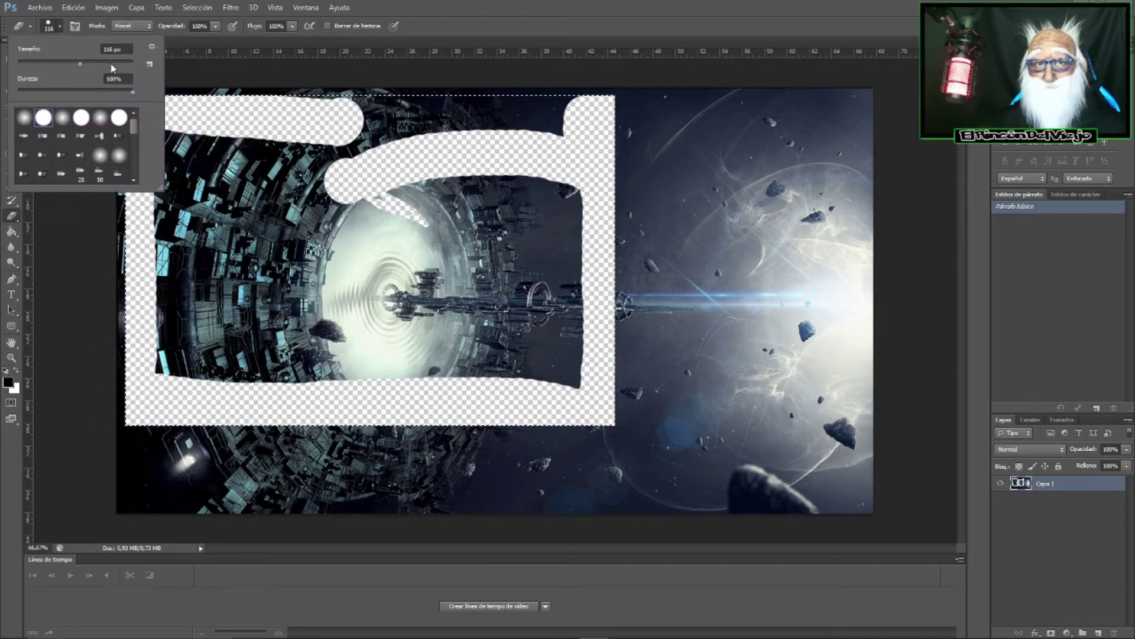
left_click_drag(112, 68, 127, 62)
mouse_move(355, 148)
left_mouse_down()
mouse_move(557, 159)
mouse_move(189, 159)
mouse_move(565, 149)
mouse_move(254, 279)
mouse_move(583, 380)
mouse_move(145, 362)
left_mouse_up()
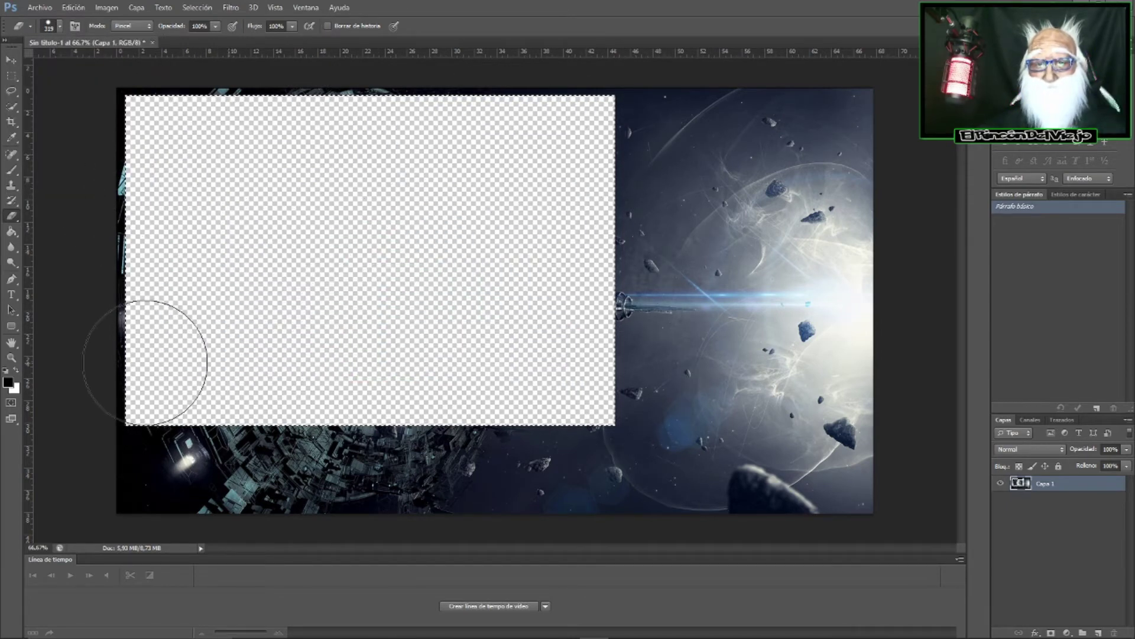
left_click(10, 60)
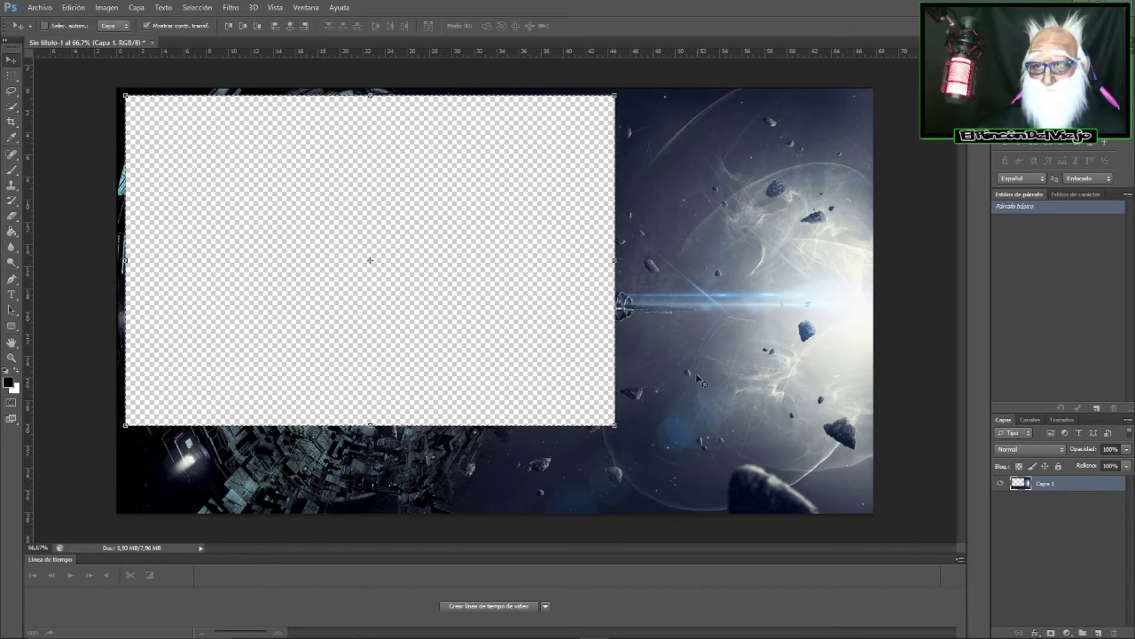
mouse_move(701, 380)
left_mouse_down()
mouse_move(592, 345)
mouse_move(558, 294)
mouse_move(716, 354)
mouse_move(693, 377)
left_mouse_up()
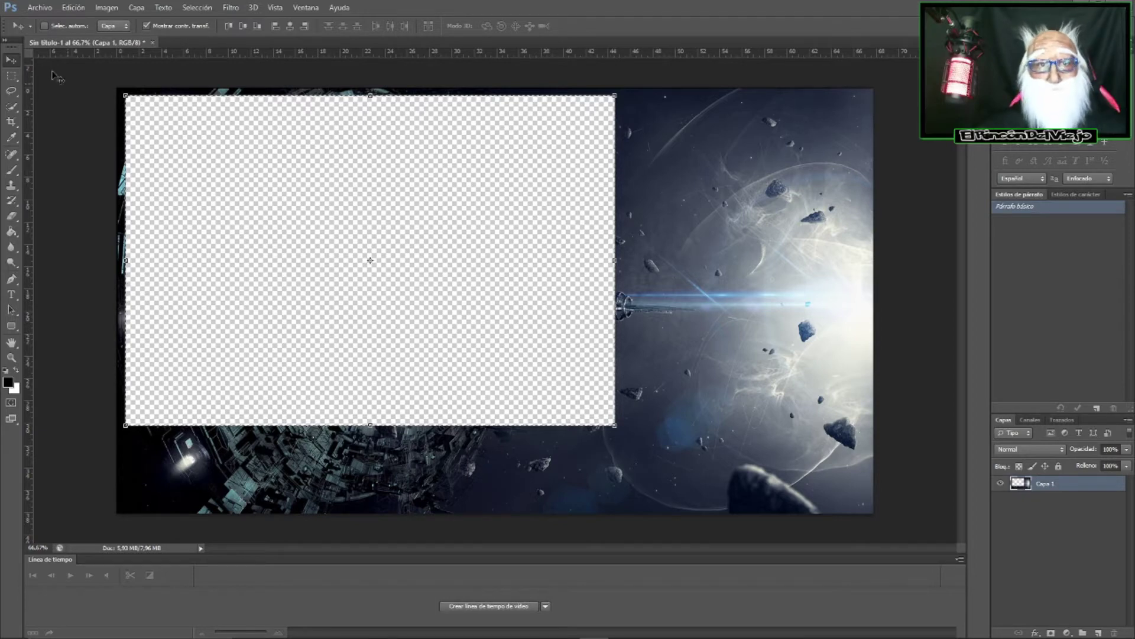
- Open logo26.png from the desktop's Logos Poke folder
left_click(40, 8)
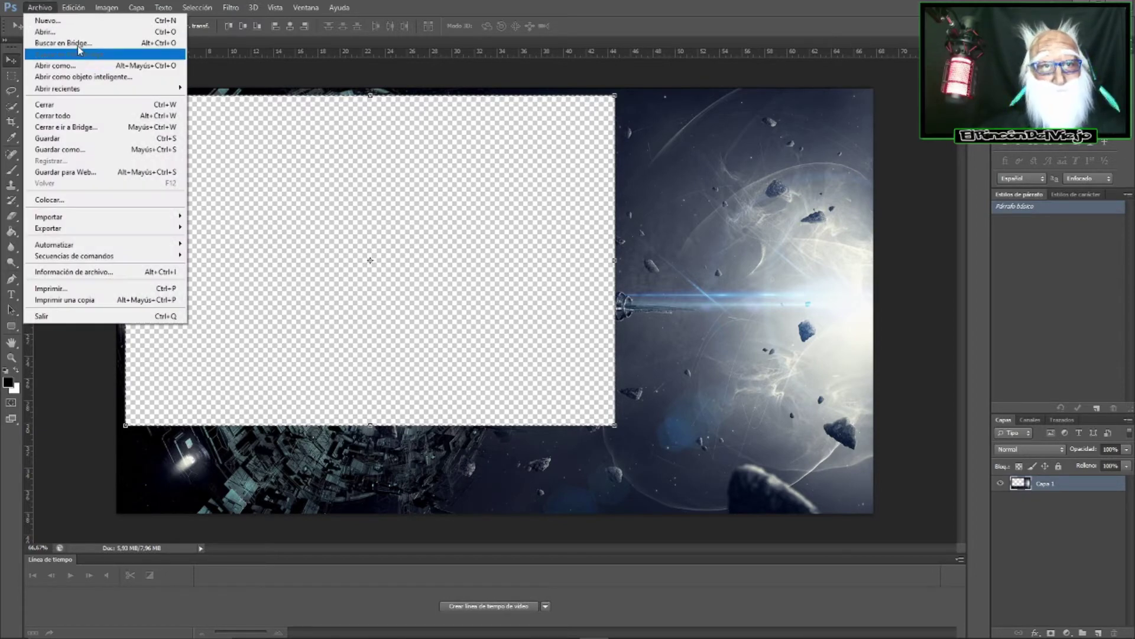
left_click(46, 32)
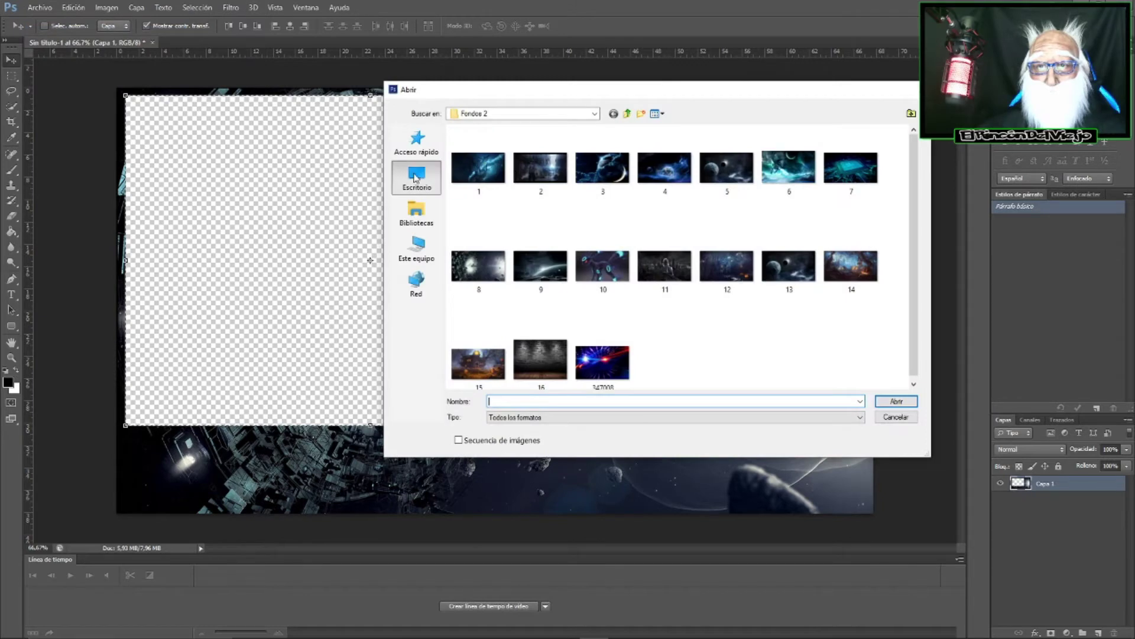
left_click(416, 176)
scroll(780, 264, "down", 3)
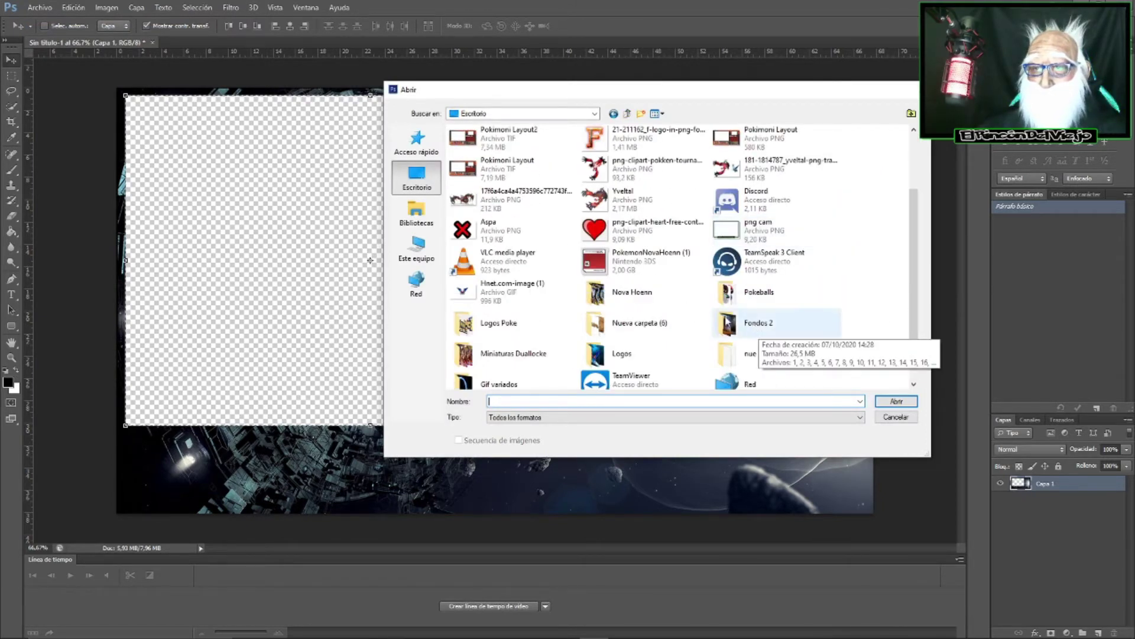
double_click(526, 327)
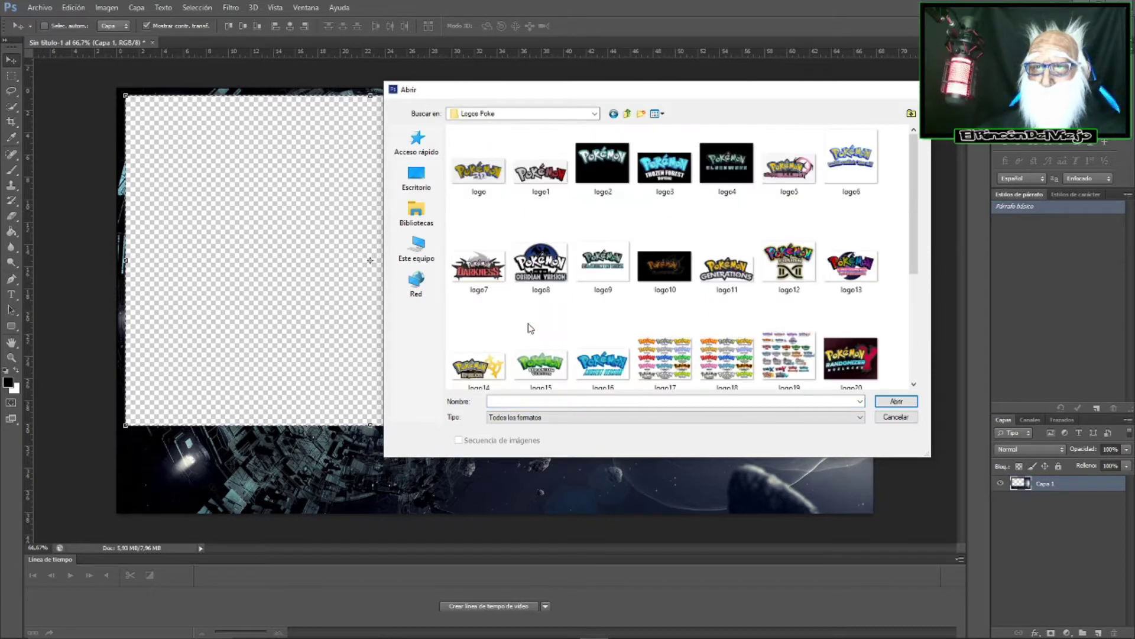
mouse_move(915, 181)
left_mouse_down()
mouse_move(913, 262)
mouse_move(919, 178)
left_mouse_up()
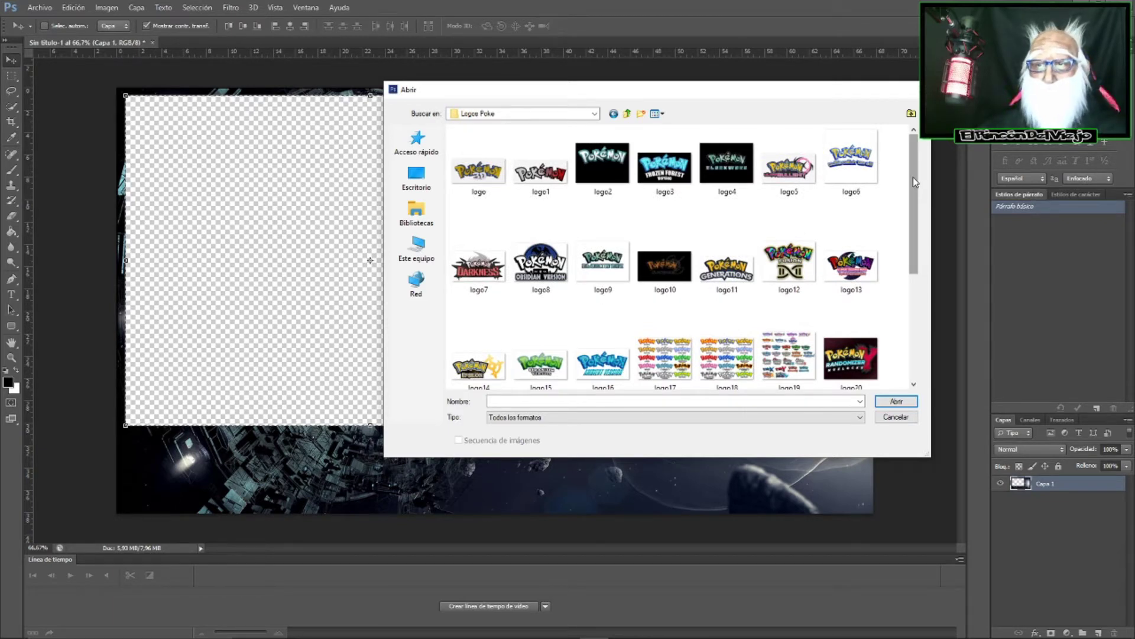
mouse_move(919, 182)
left_mouse_down()
mouse_move(922, 204)
mouse_move(925, 164)
left_mouse_up()
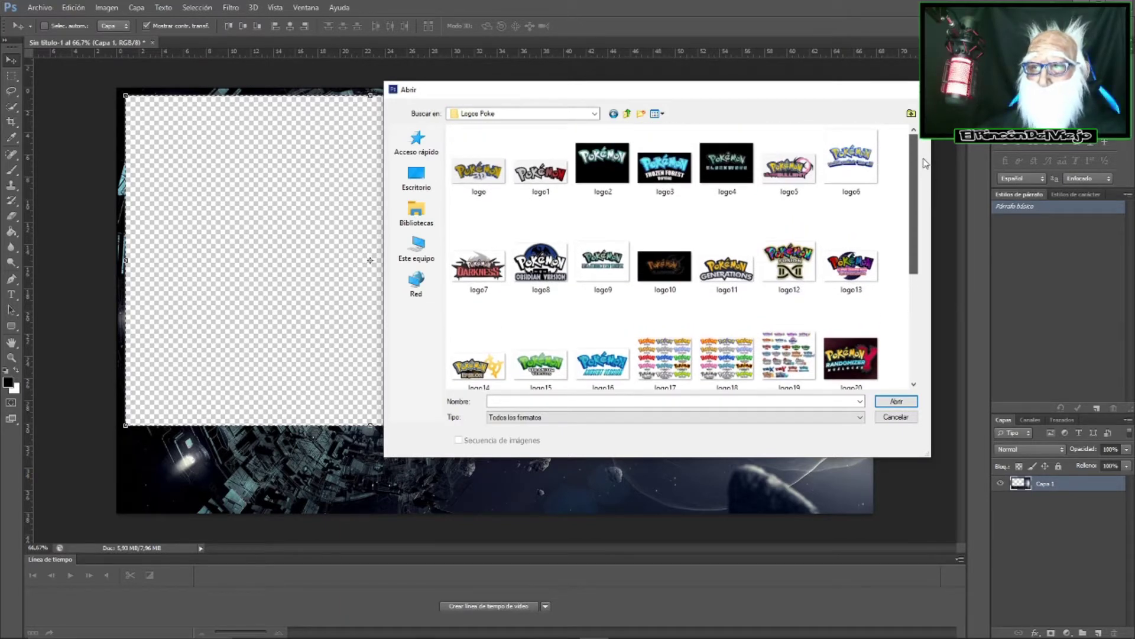
left_click_drag(920, 182, 914, 234)
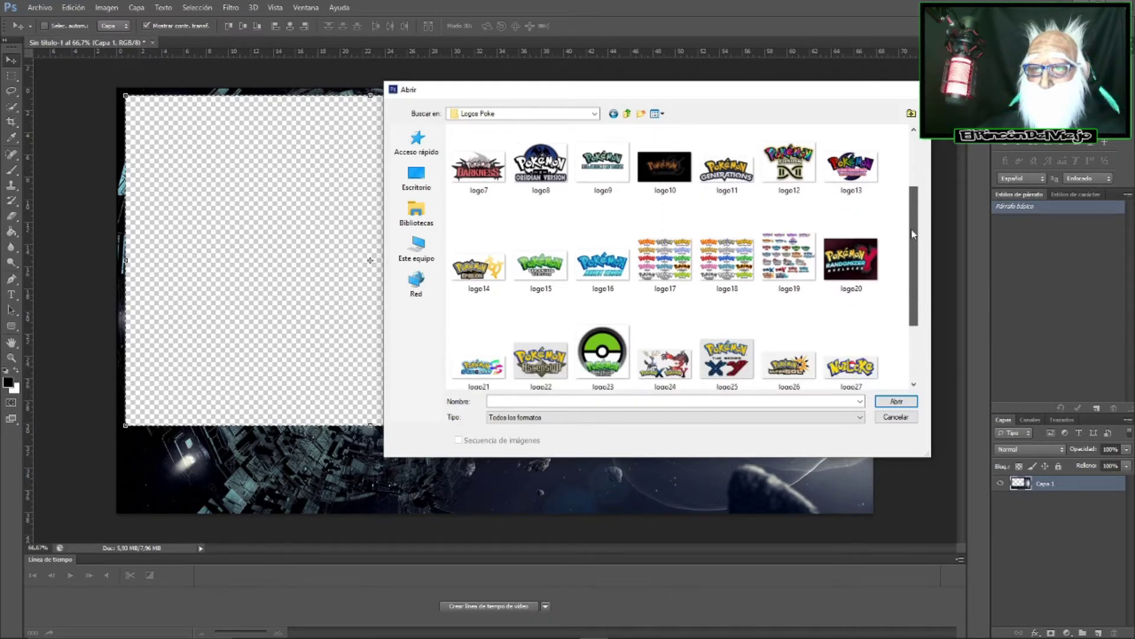
double_click(790, 363)
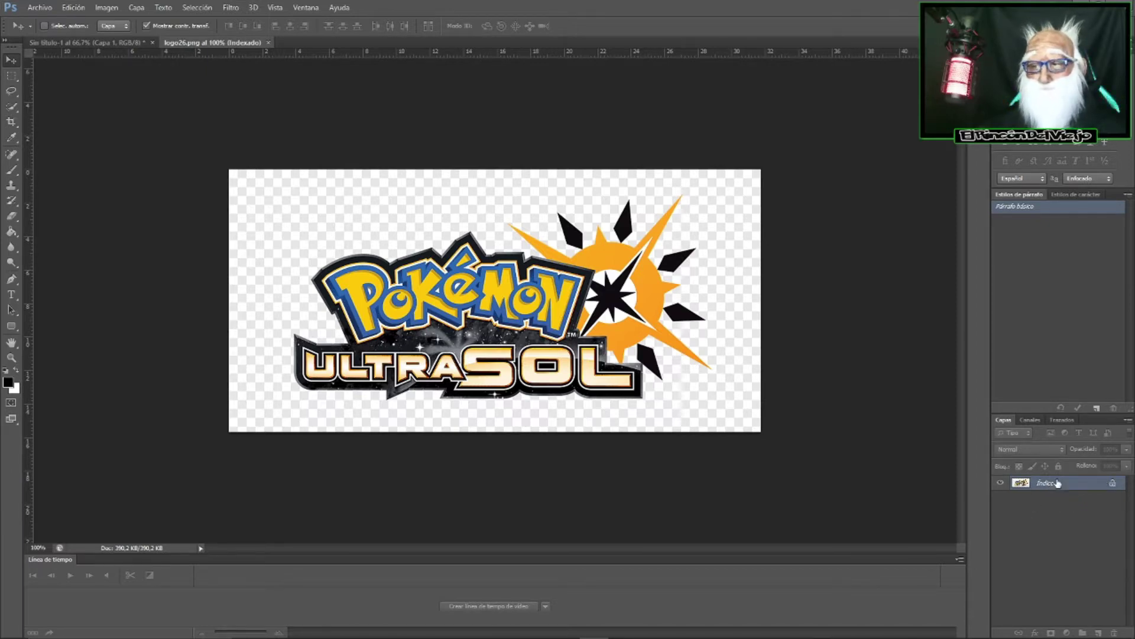
- Convert the logo image to RGB colour mode
mouse_move(578, 330)
left_mouse_down()
mouse_move(241, 260)
mouse_move(557, 316)
left_mouse_up()
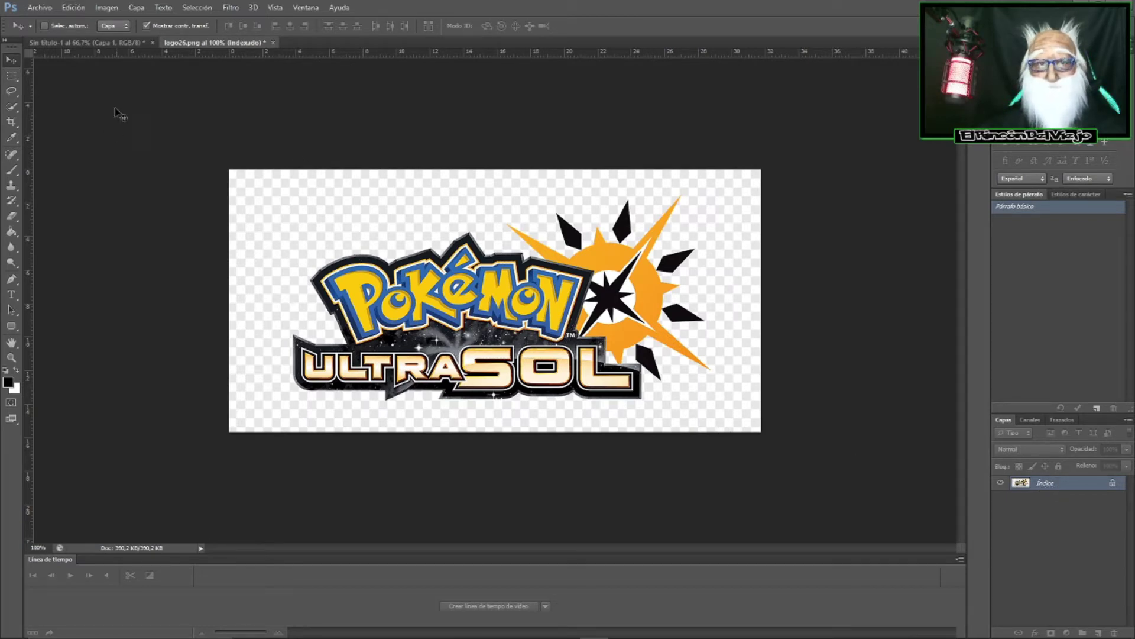
left_click(79, 12)
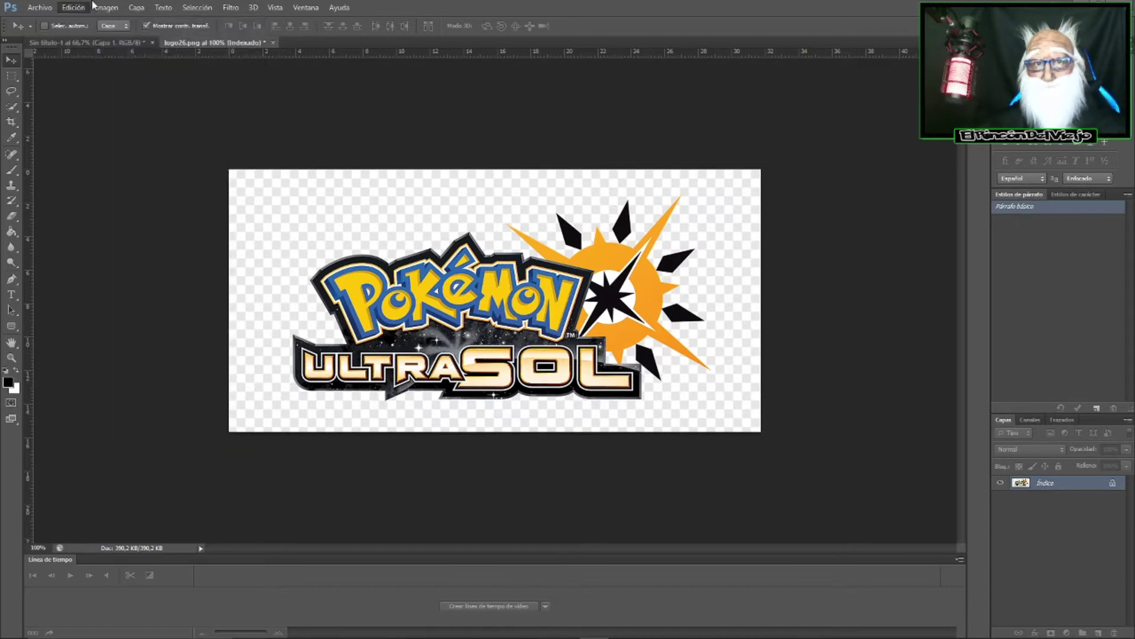
left_click(101, 9)
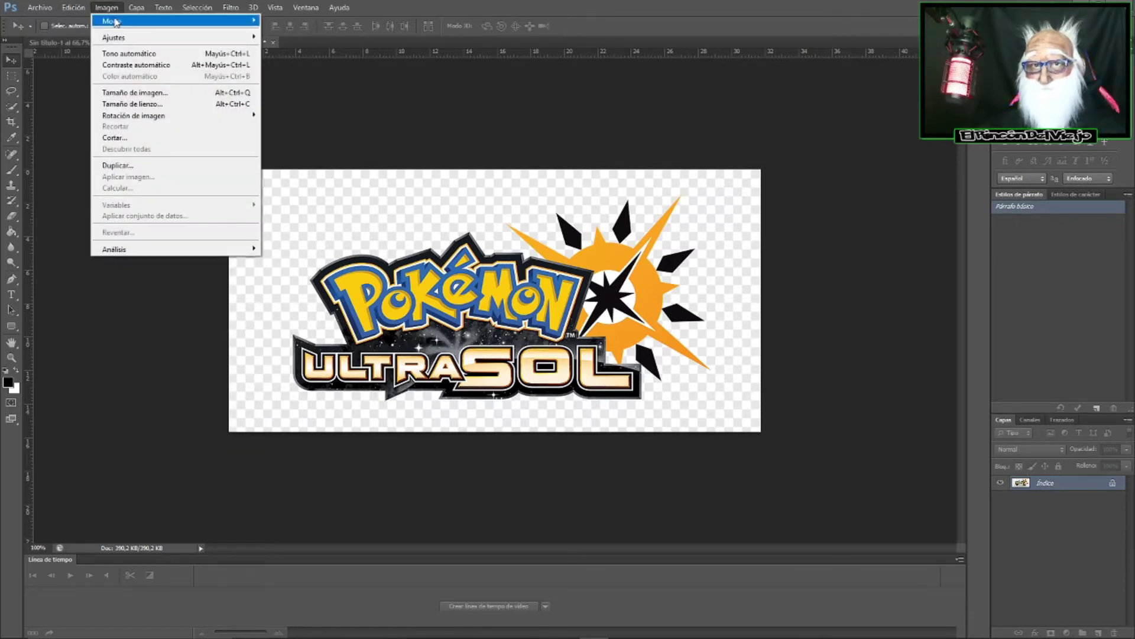
mouse_move(125, 20)
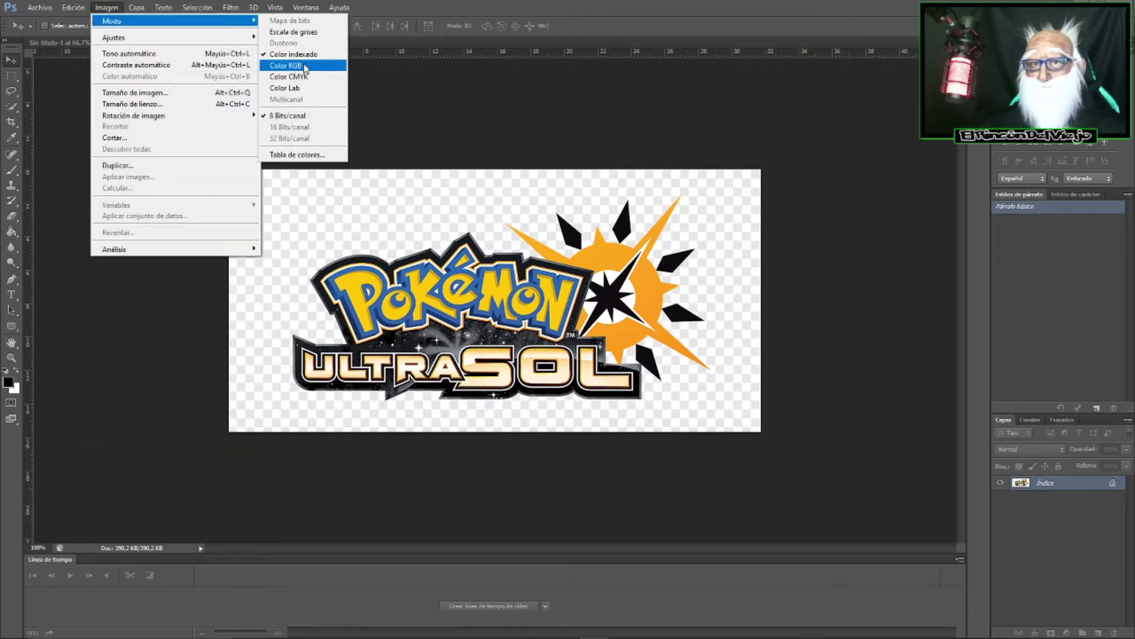
left_click(304, 66)
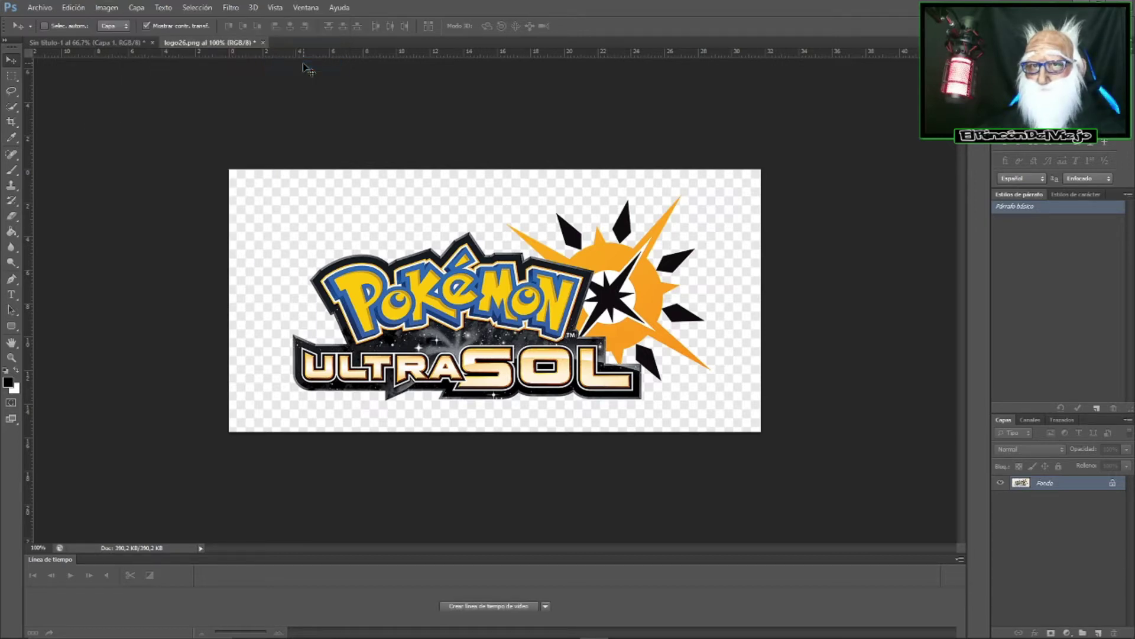
- Turn the locked Fondo layer into editable Capa 0 and recentre the logo
double_click(1068, 489)
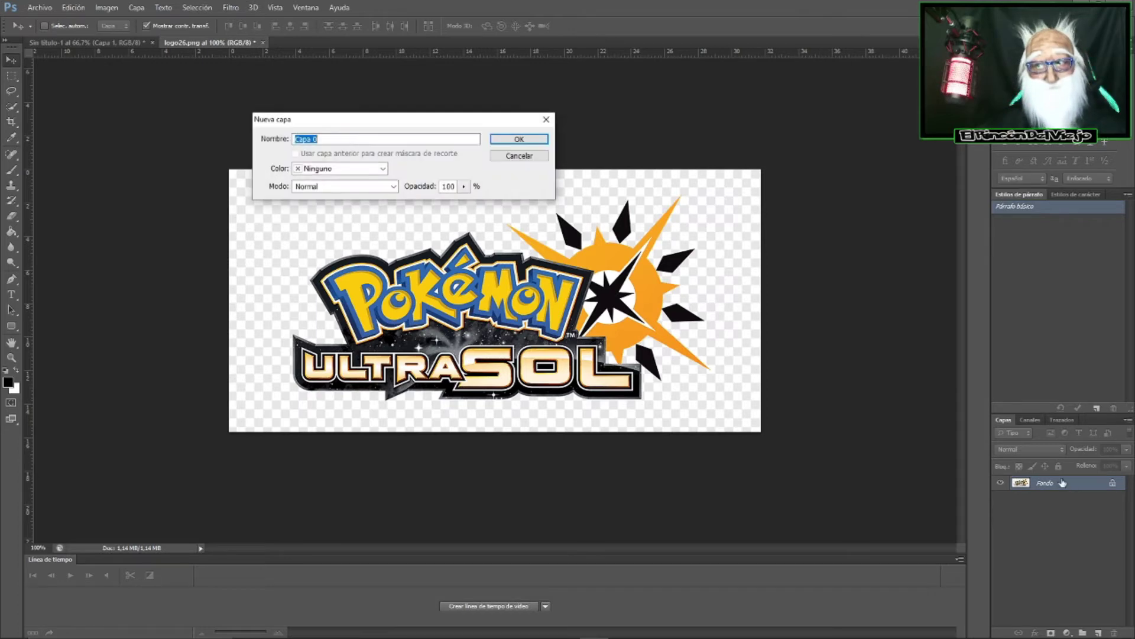
left_click(500, 141)
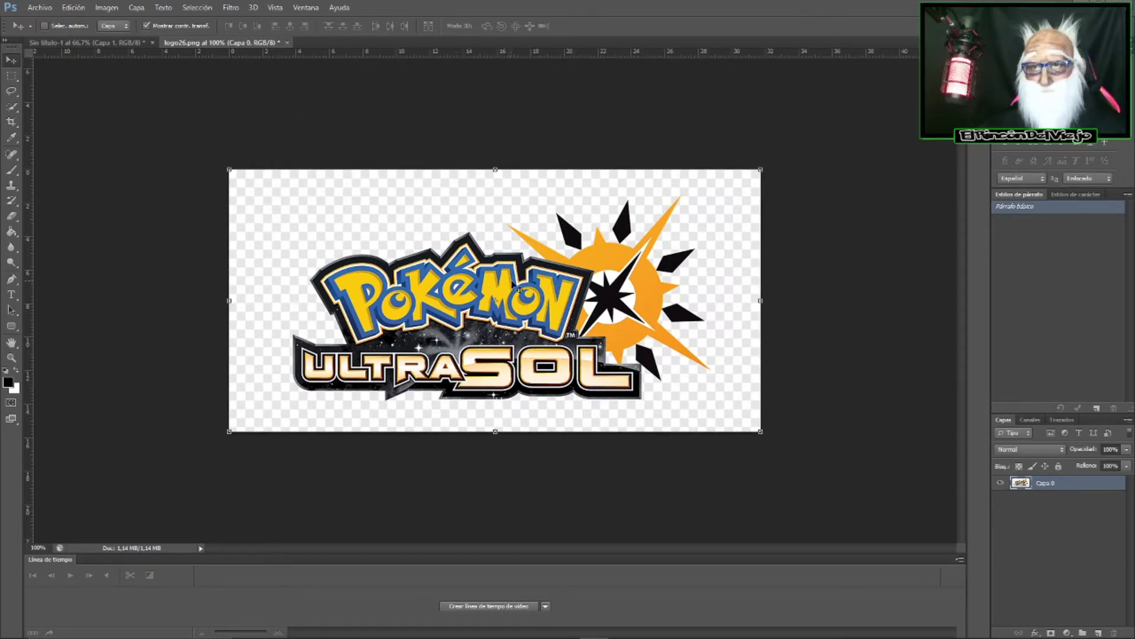
mouse_move(538, 279)
left_mouse_down()
mouse_move(494, 273)
mouse_move(535, 304)
mouse_move(507, 280)
left_mouse_up()
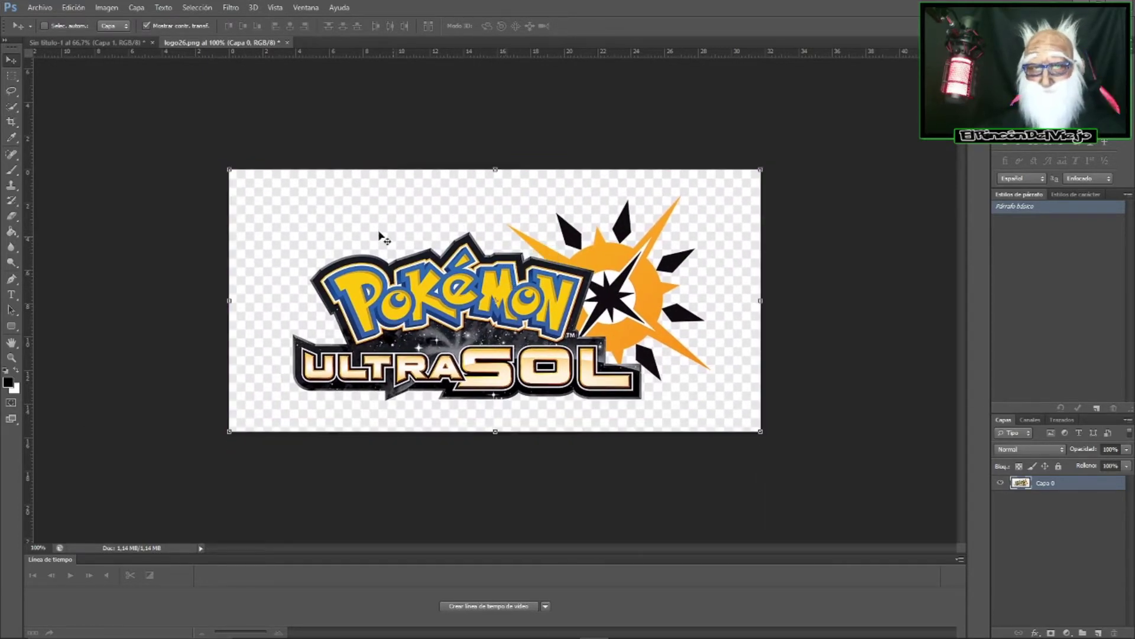
- Pick the Magic Eraser, test-erase at tolerance 5, then undo it
left_click(15, 215)
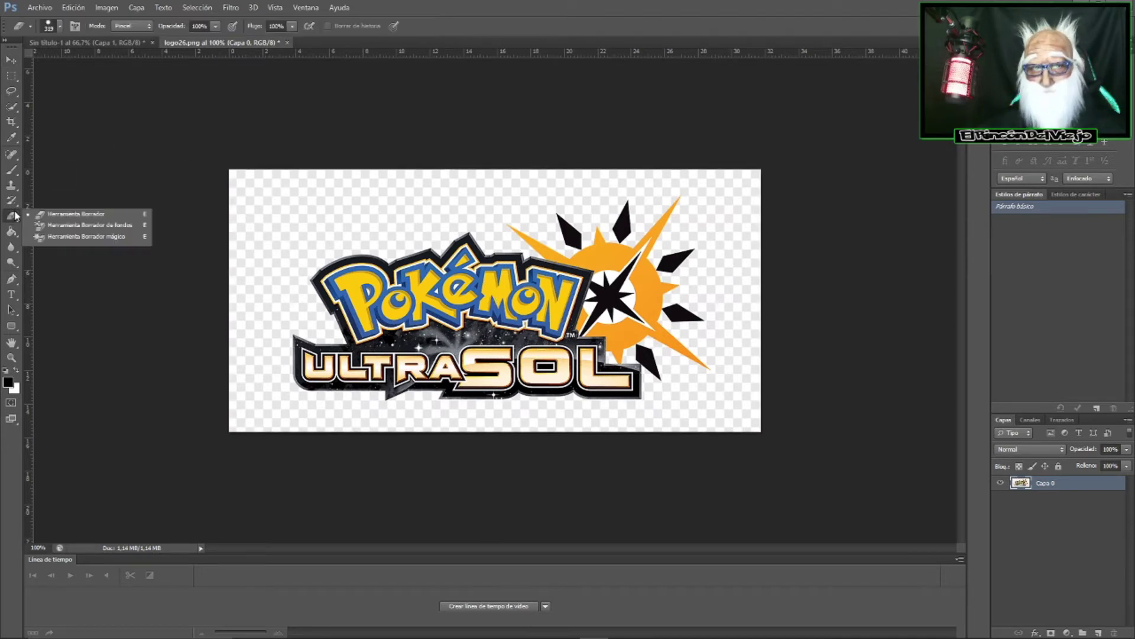
left_click(70, 238)
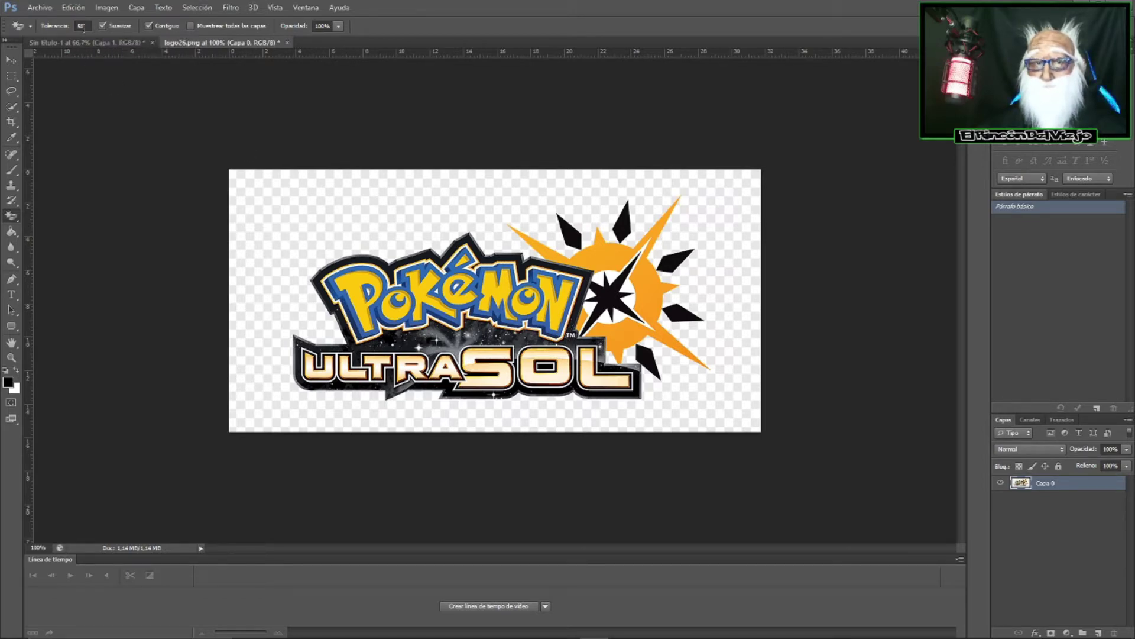
left_click(82, 26)
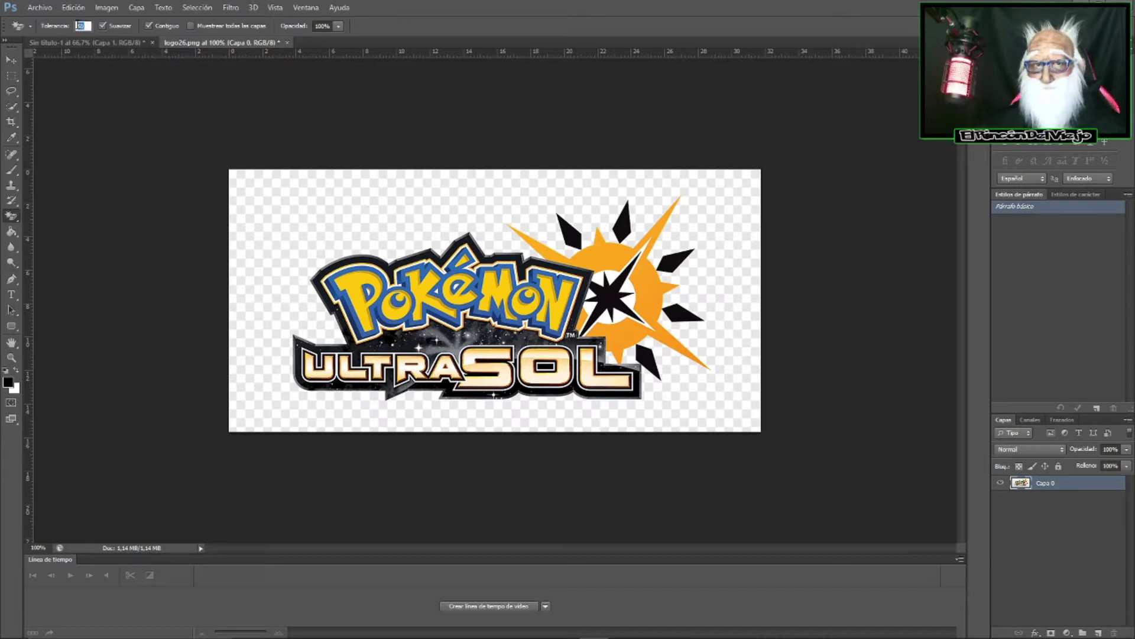
type("5")
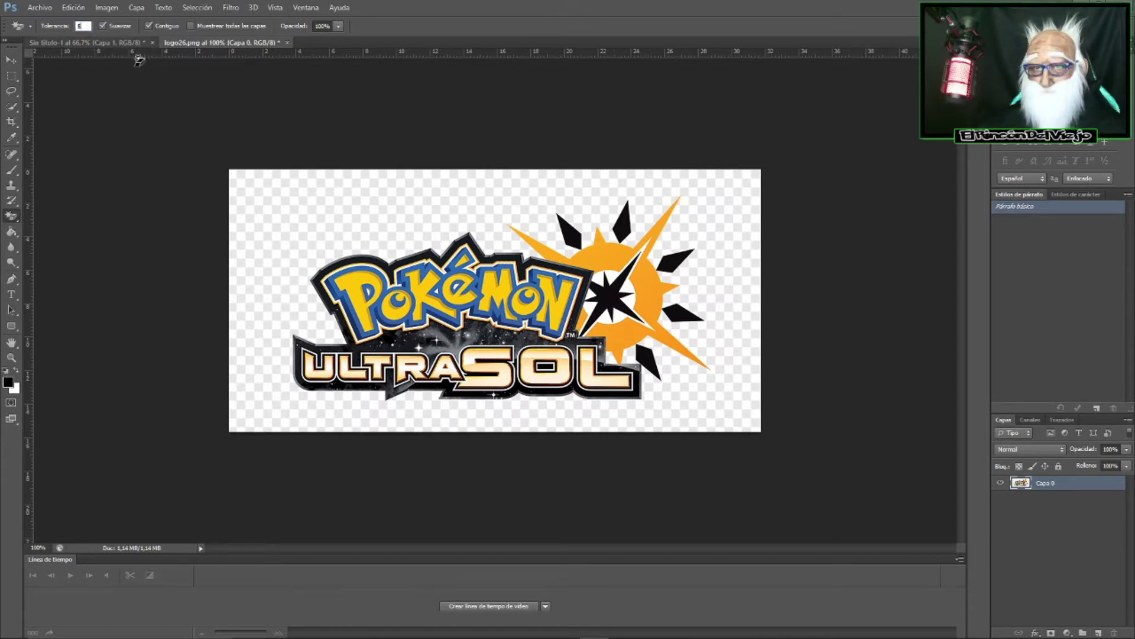
left_click(358, 207)
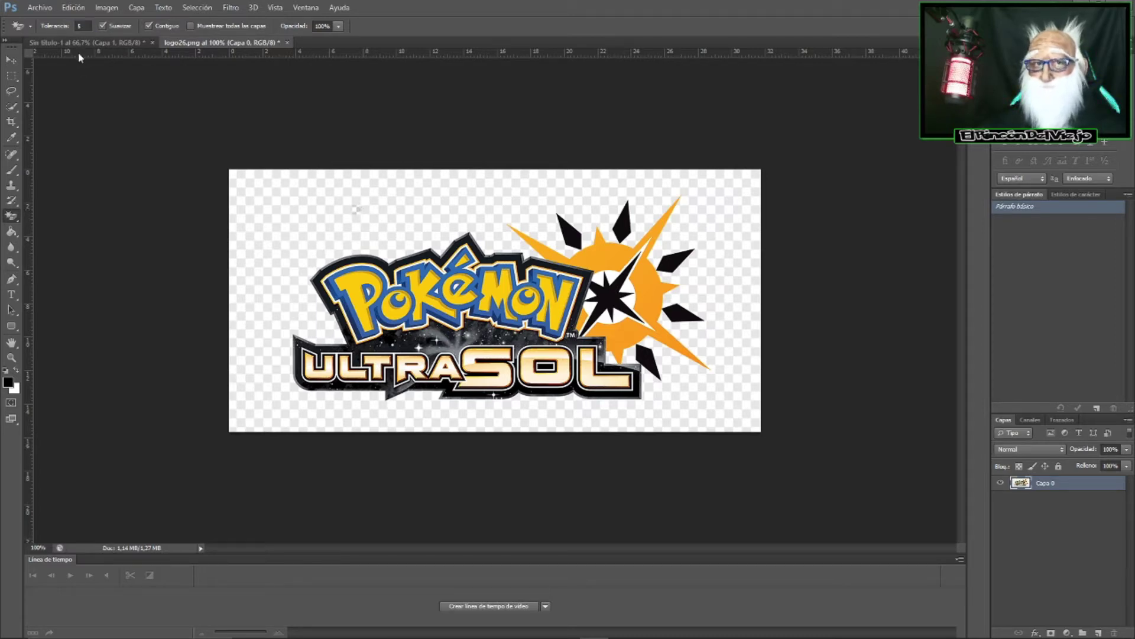
left_click(75, 8)
left_click(84, 21)
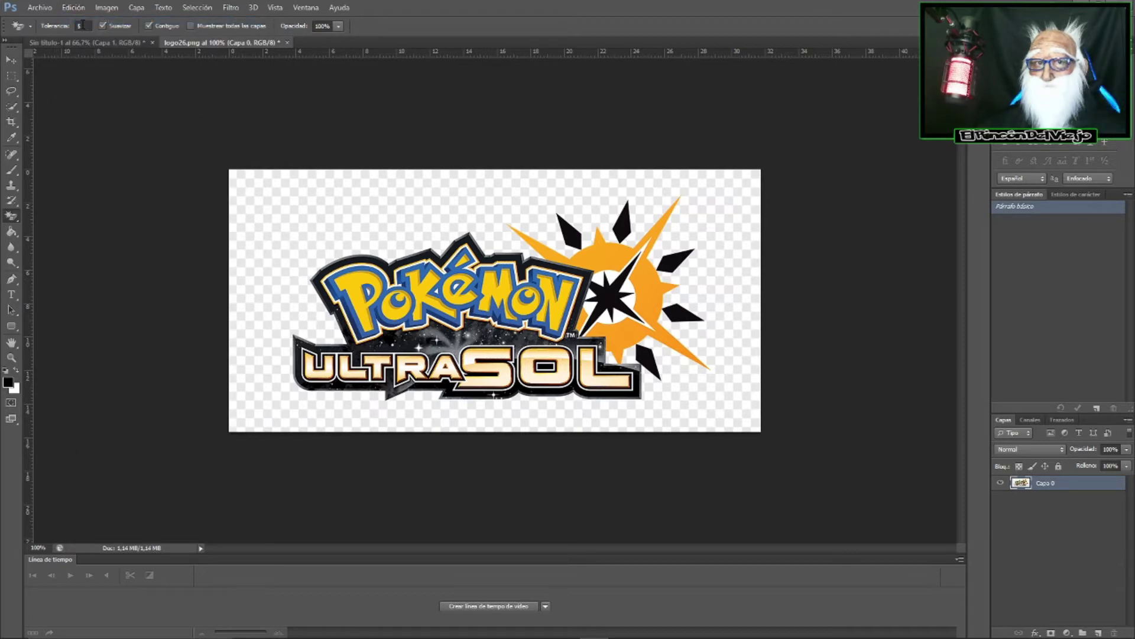
- Erase the logo's white background with the Magic Eraser at tolerance 50
type("30")
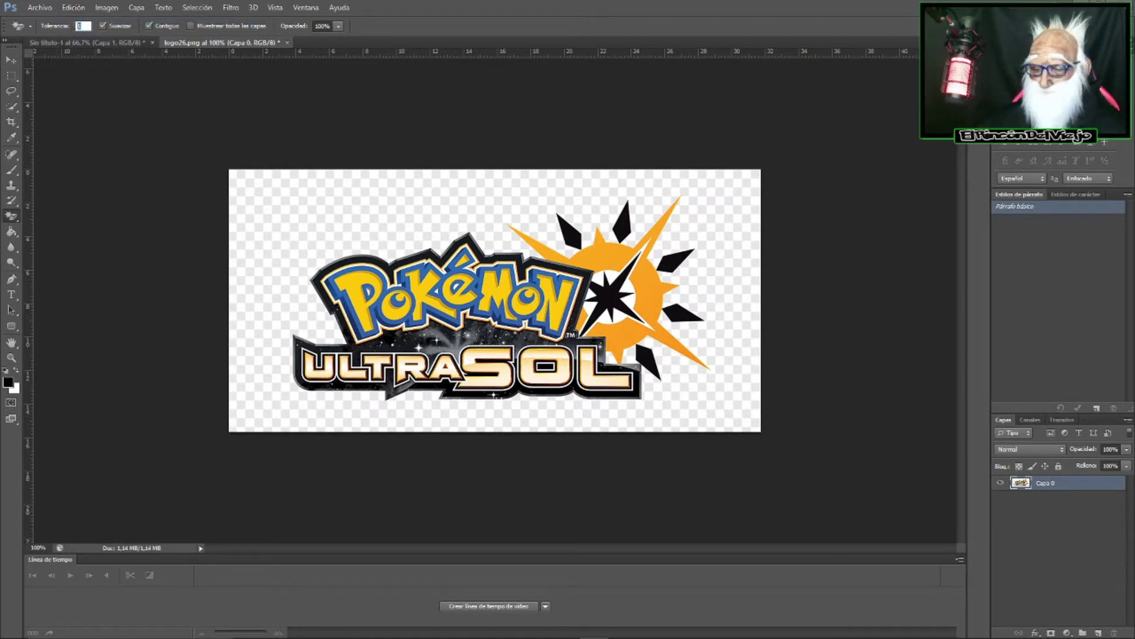
type("0")
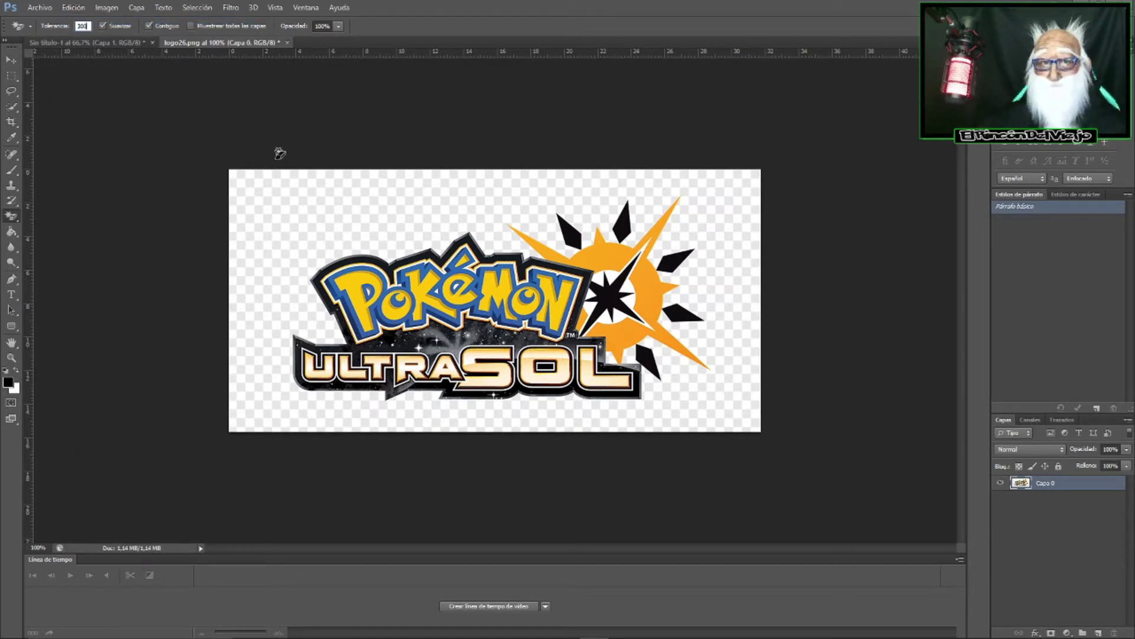
left_click(388, 225)
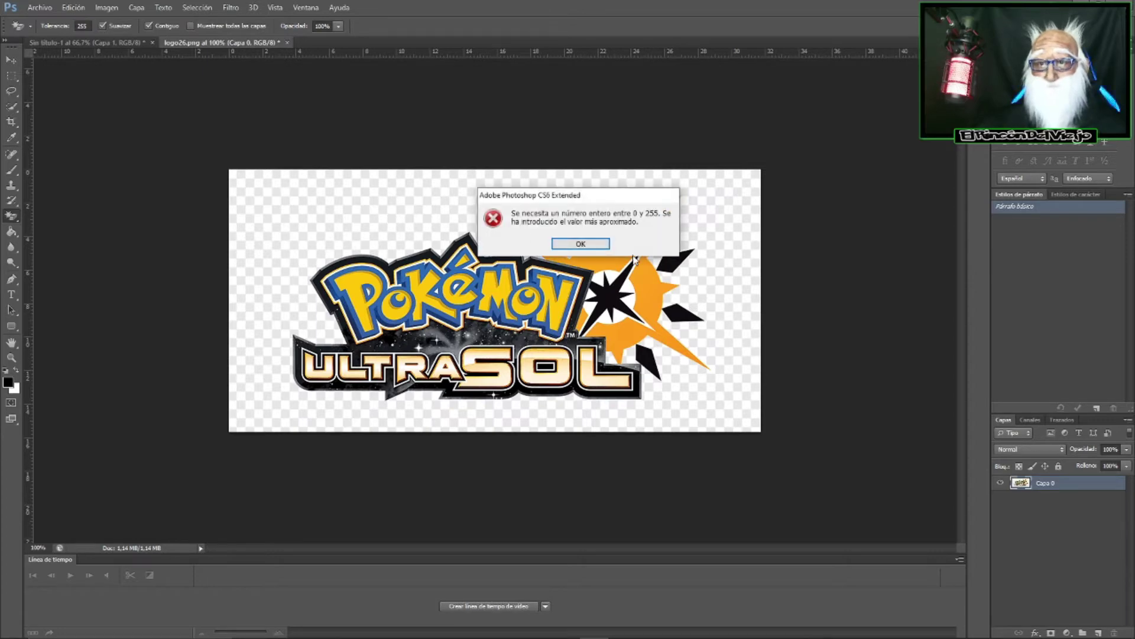
left_click(608, 244)
left_click(413, 177)
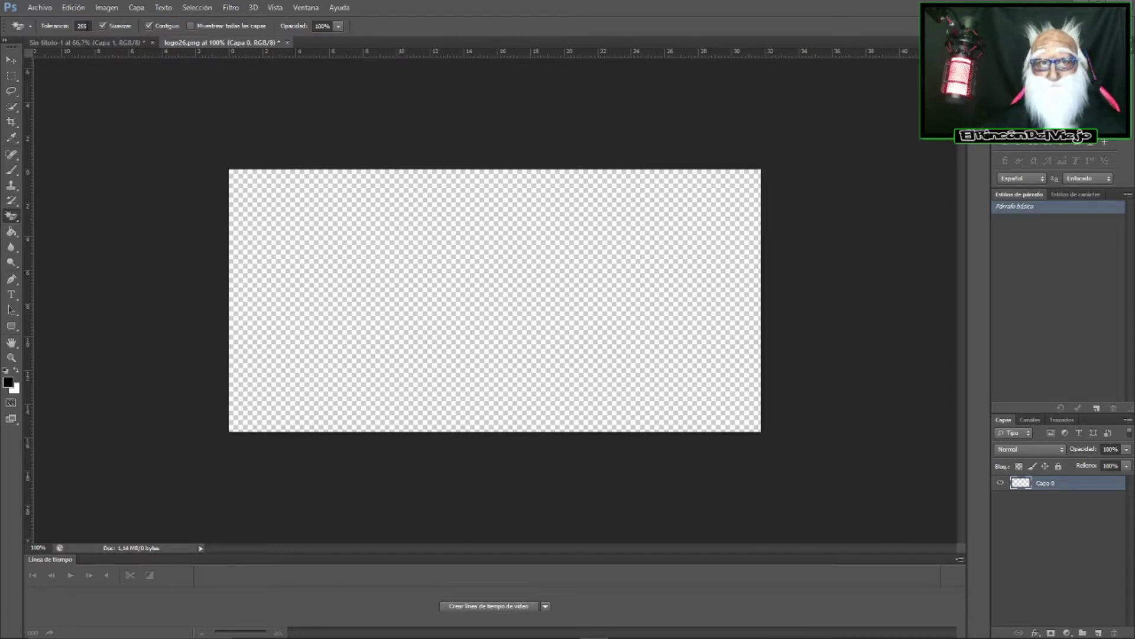
left_click(73, 7)
left_click(89, 18)
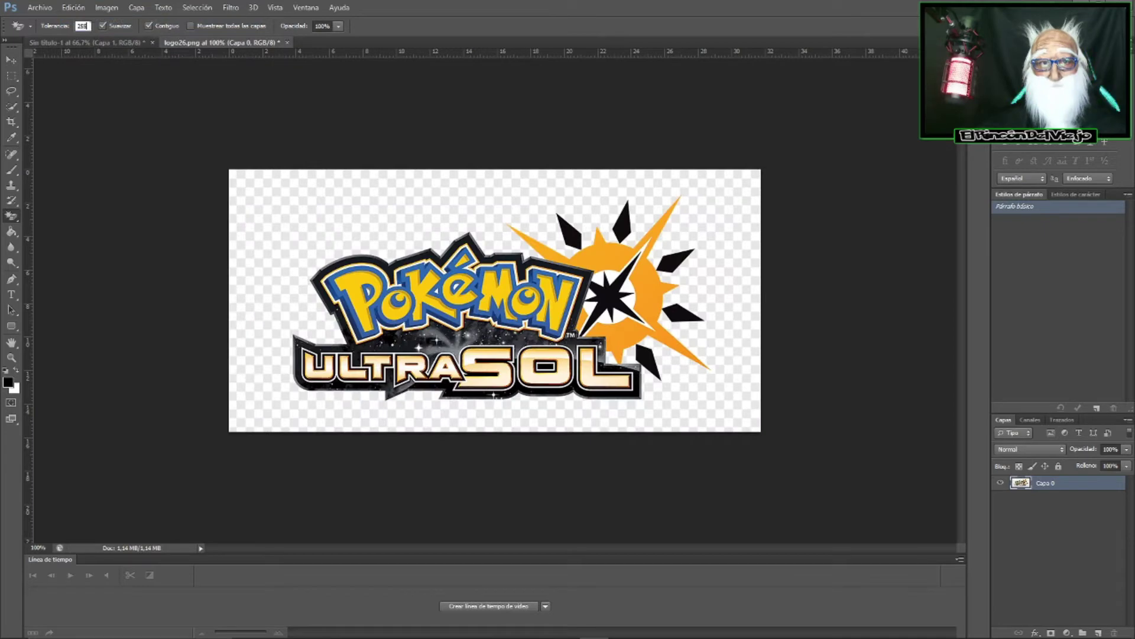
type("50")
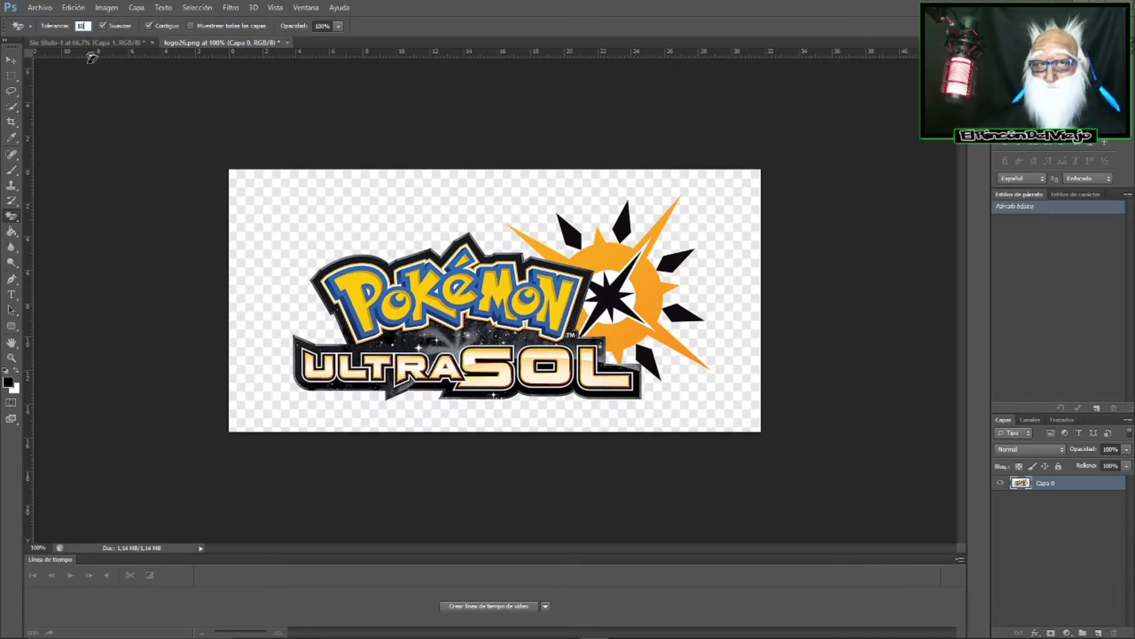
left_click(353, 207)
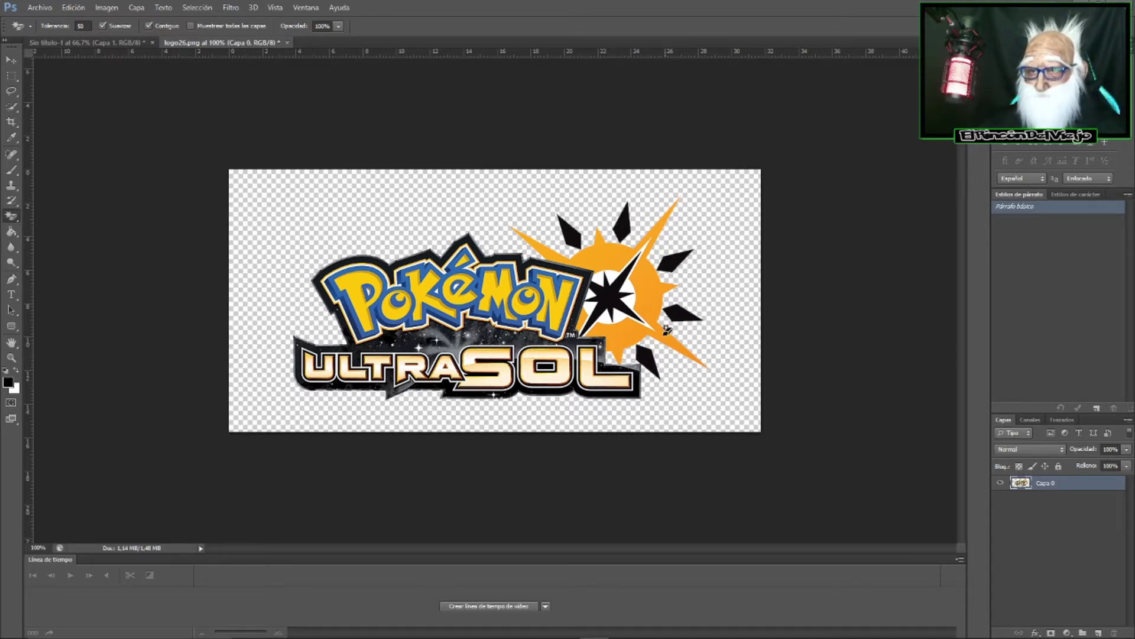
- Drag the Ultra Sol logo into the space background document's upper-right area
left_click(11, 61)
mouse_move(456, 287)
left_mouse_down()
mouse_move(399, 275)
mouse_move(460, 278)
left_mouse_up()
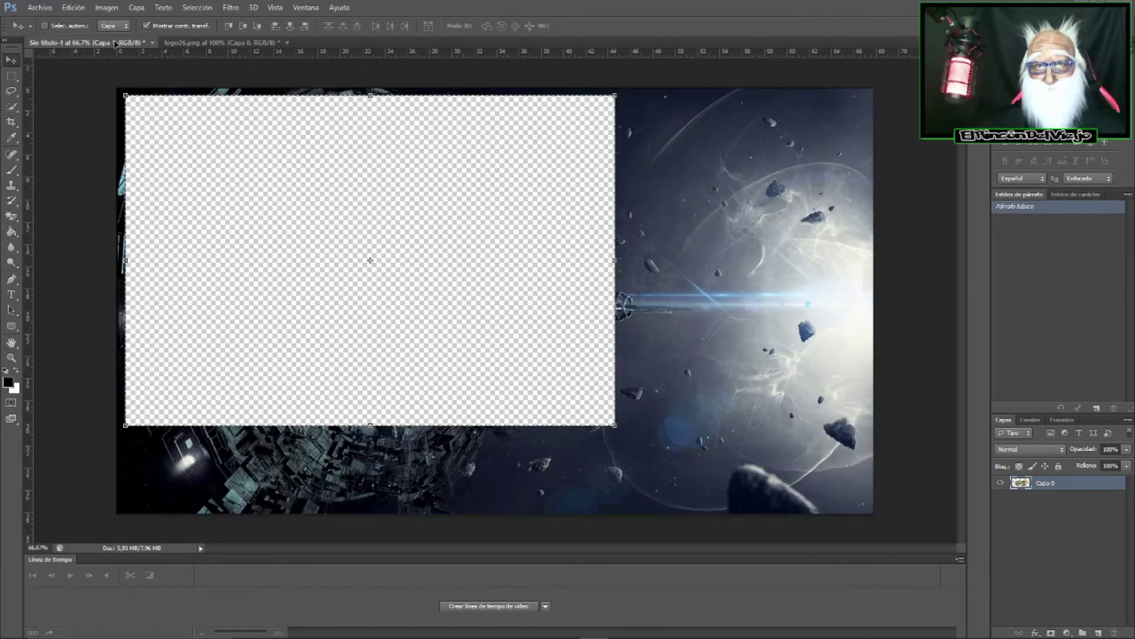
mouse_move(460, 278)
left_mouse_down()
mouse_move(275, 145)
mouse_move(407, 213)
mouse_move(710, 161)
left_mouse_up()
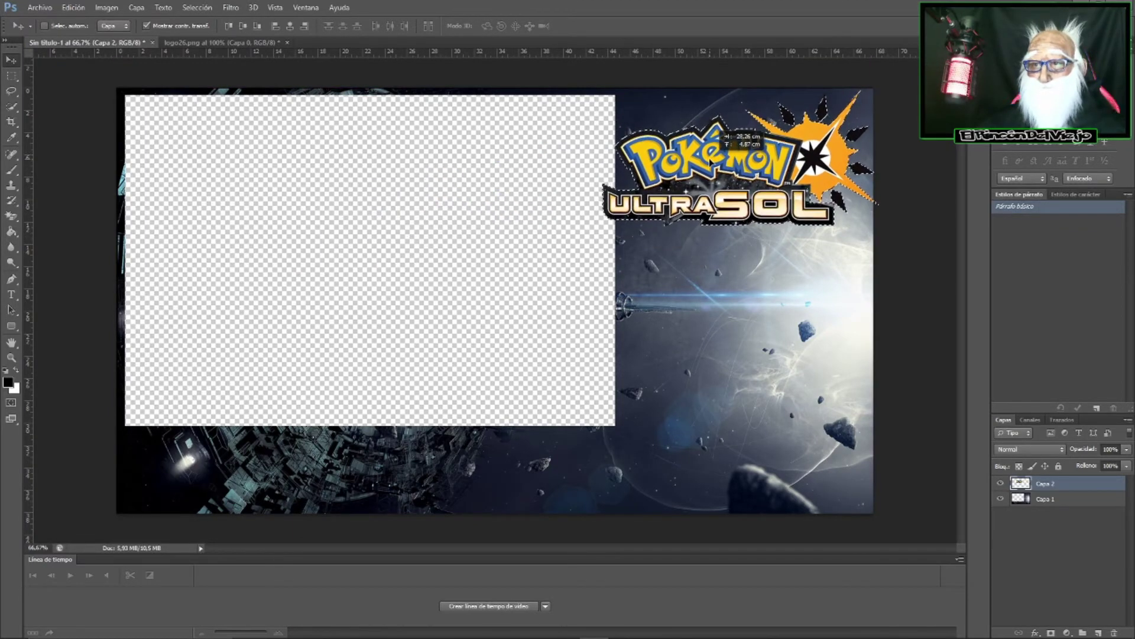
left_click_drag(710, 159, 535, 187)
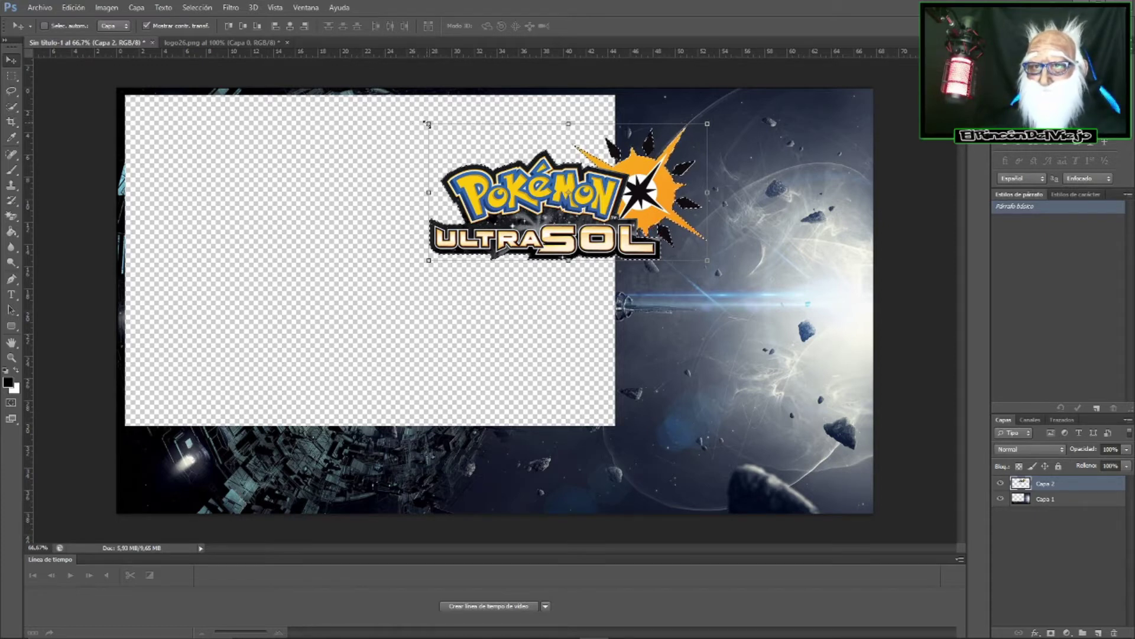
- Scale the logo down to fit the layout and move it into the upper-right corner
mouse_move(428, 123)
left_mouse_down()
mouse_move(572, 188)
mouse_move(548, 185)
left_mouse_up()
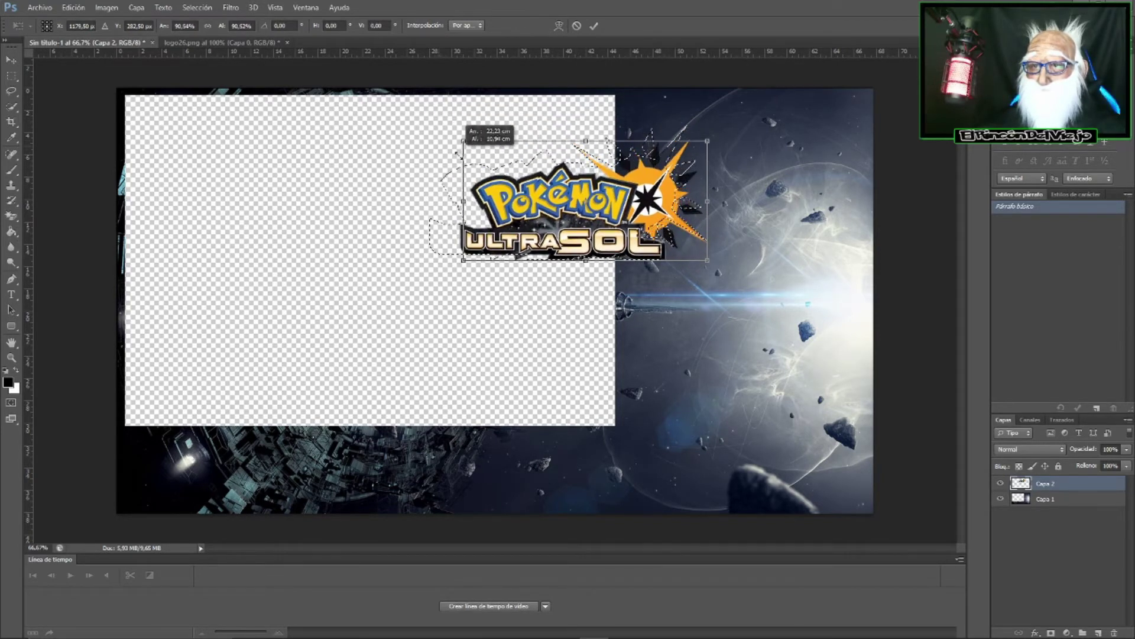
mouse_move(548, 185)
left_mouse_down()
mouse_move(497, 179)
mouse_move(469, 143)
mouse_move(422, 207)
mouse_move(468, 143)
left_mouse_up()
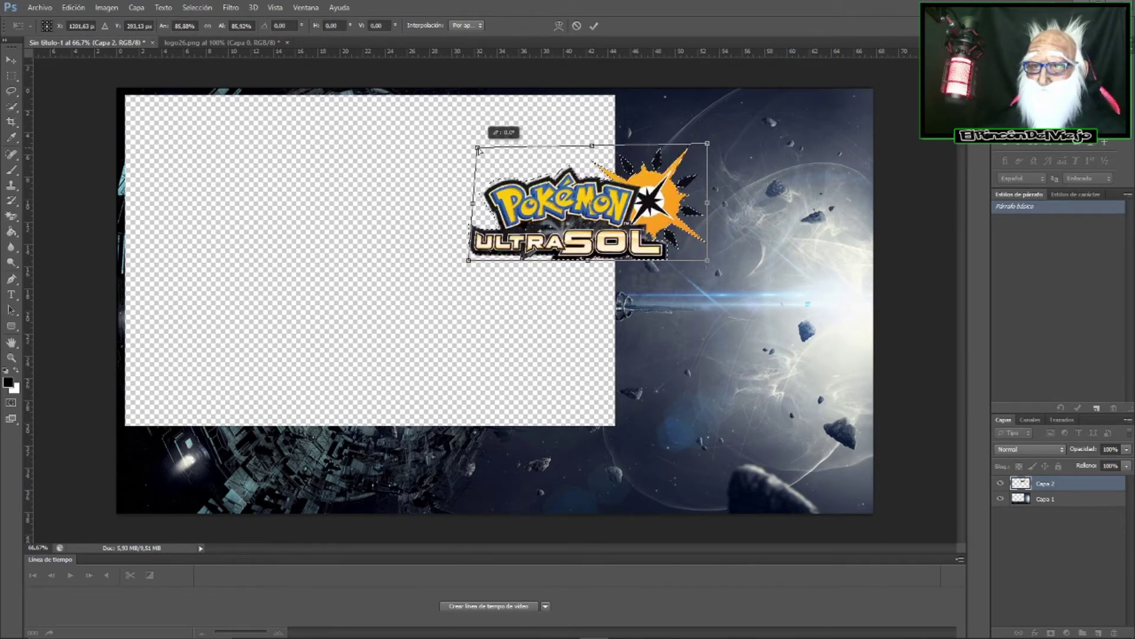
left_click(576, 26)
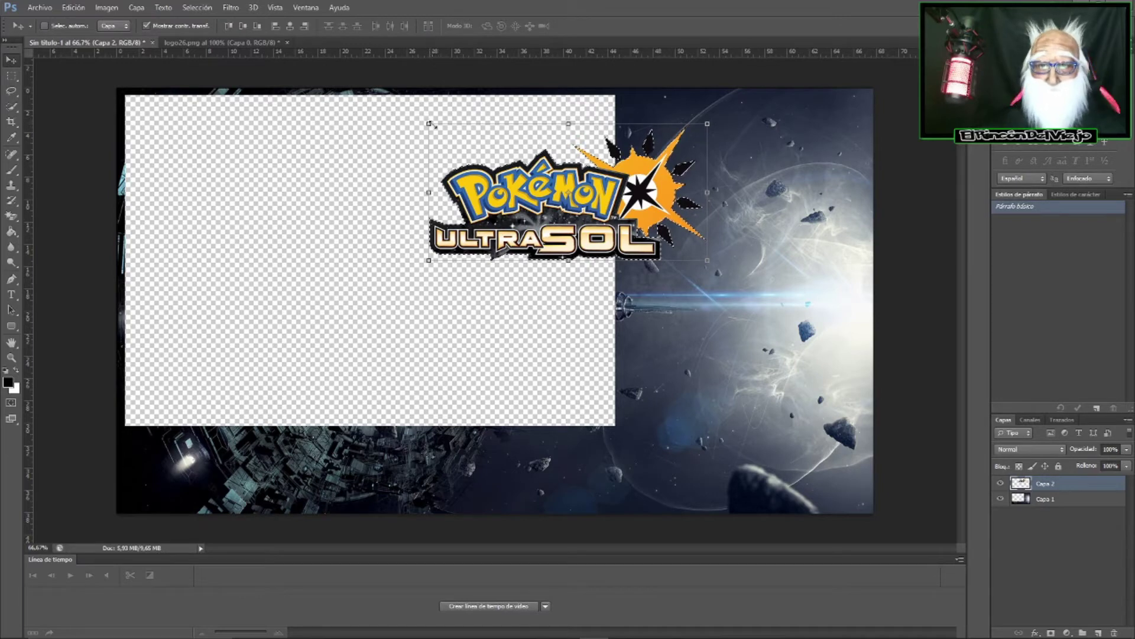
left_click_drag(428, 124, 479, 149)
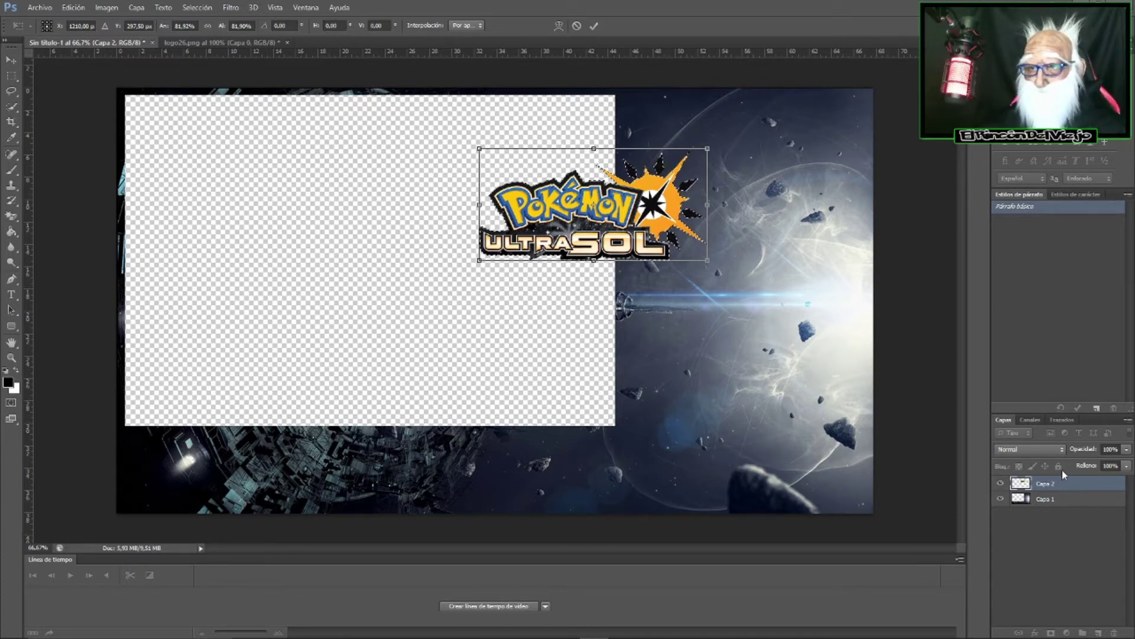
left_click(594, 25)
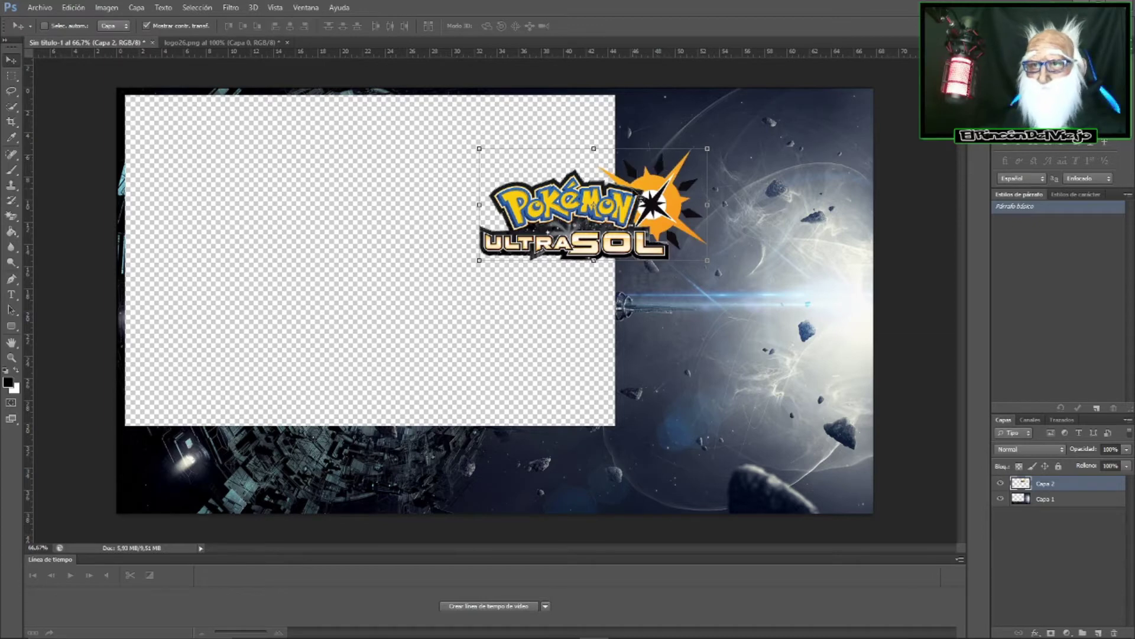
mouse_move(625, 196)
left_mouse_down()
mouse_move(778, 138)
mouse_move(778, 286)
mouse_move(761, 392)
mouse_move(799, 448)
mouse_move(776, 443)
mouse_move(781, 125)
mouse_move(785, 133)
left_mouse_up()
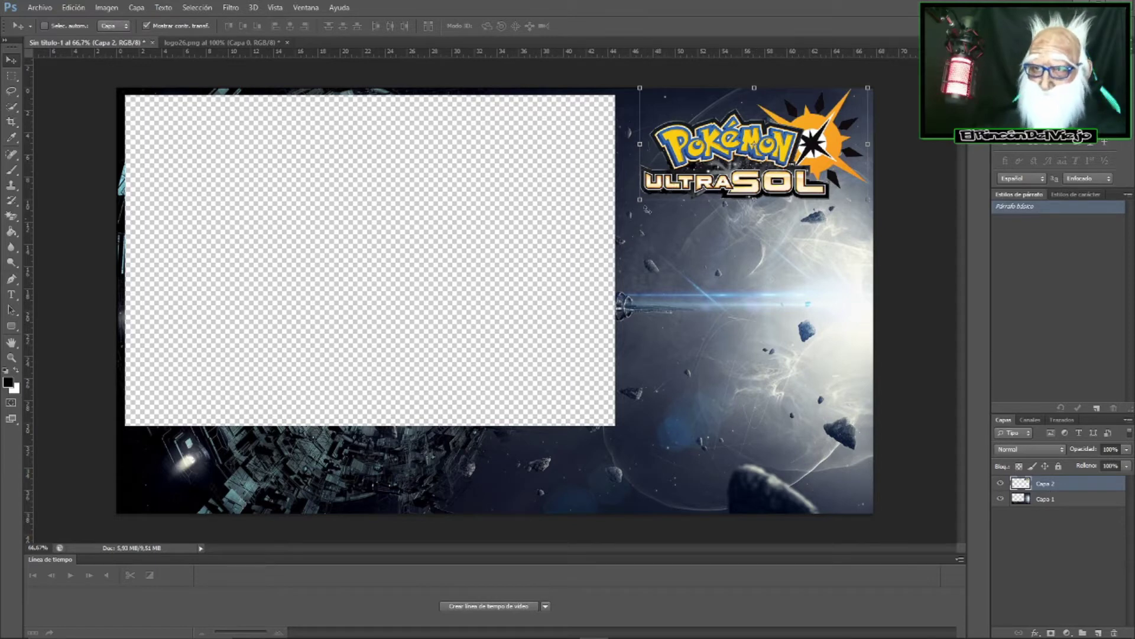
- Nudge the logo slightly and draw a rectangular selection just below it
mouse_move(821, 137)
left_mouse_down()
mouse_move(816, 156)
mouse_move(825, 140)
left_mouse_up()
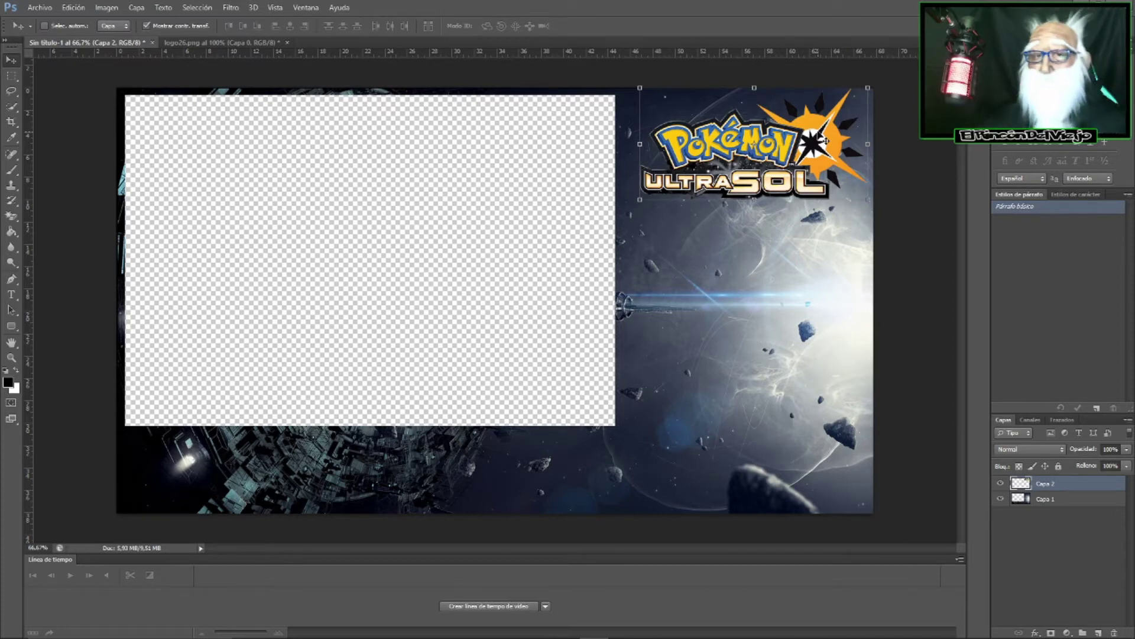
left_click(12, 75)
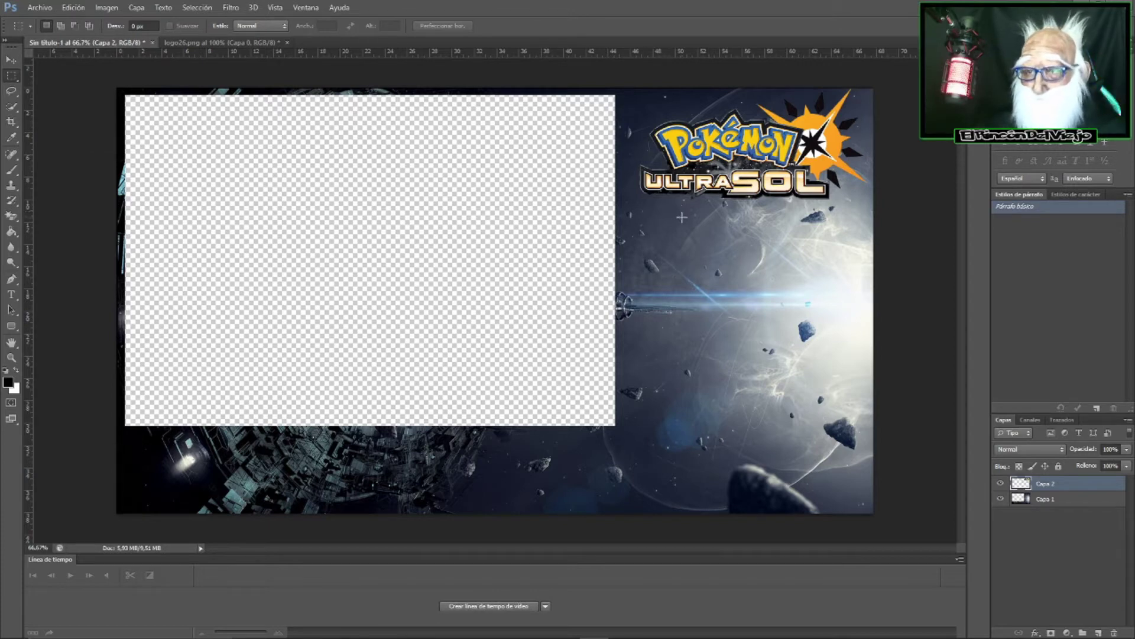
left_click_drag(672, 208, 833, 326)
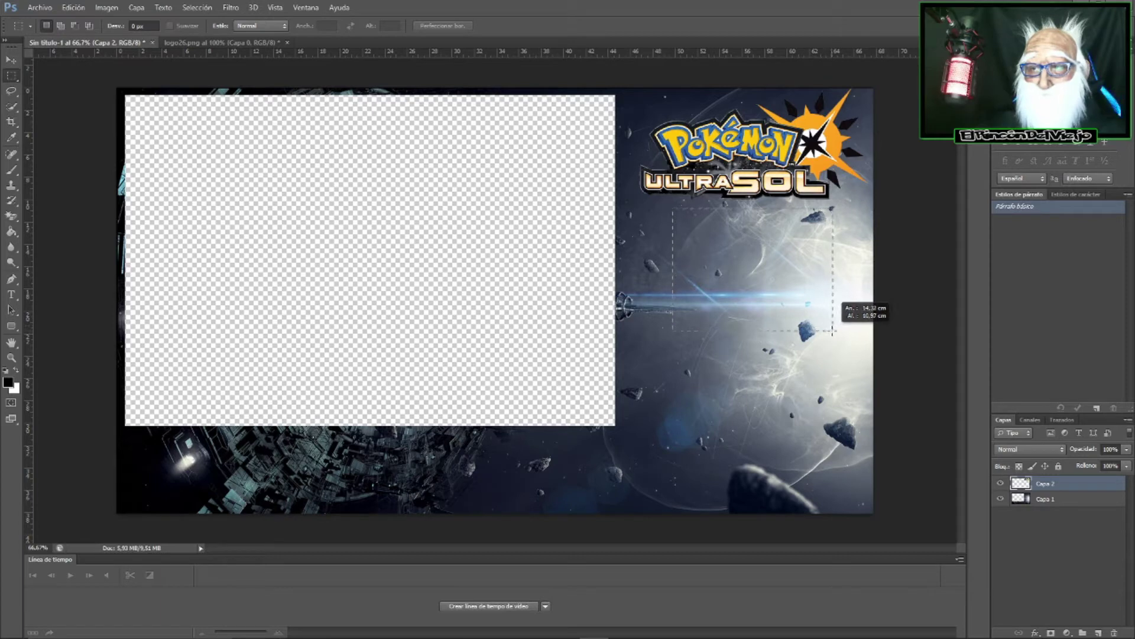
left_click_drag(832, 326, 833, 332)
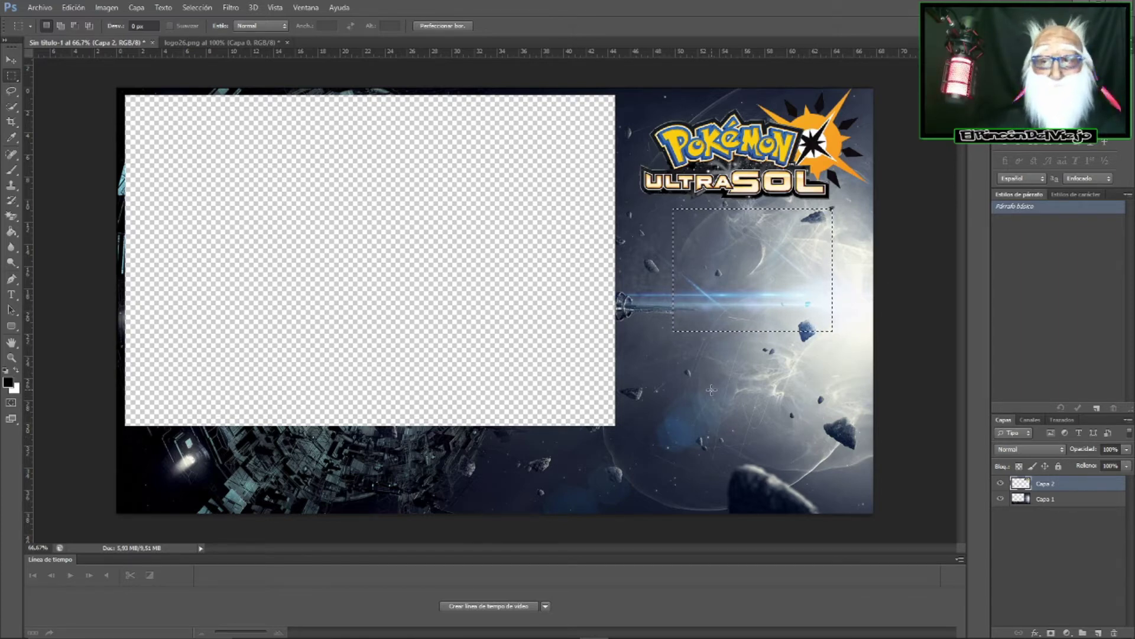
- Redraw the rectangle selection below the logo and pull a vertical guide onto the canvas
left_click(679, 287)
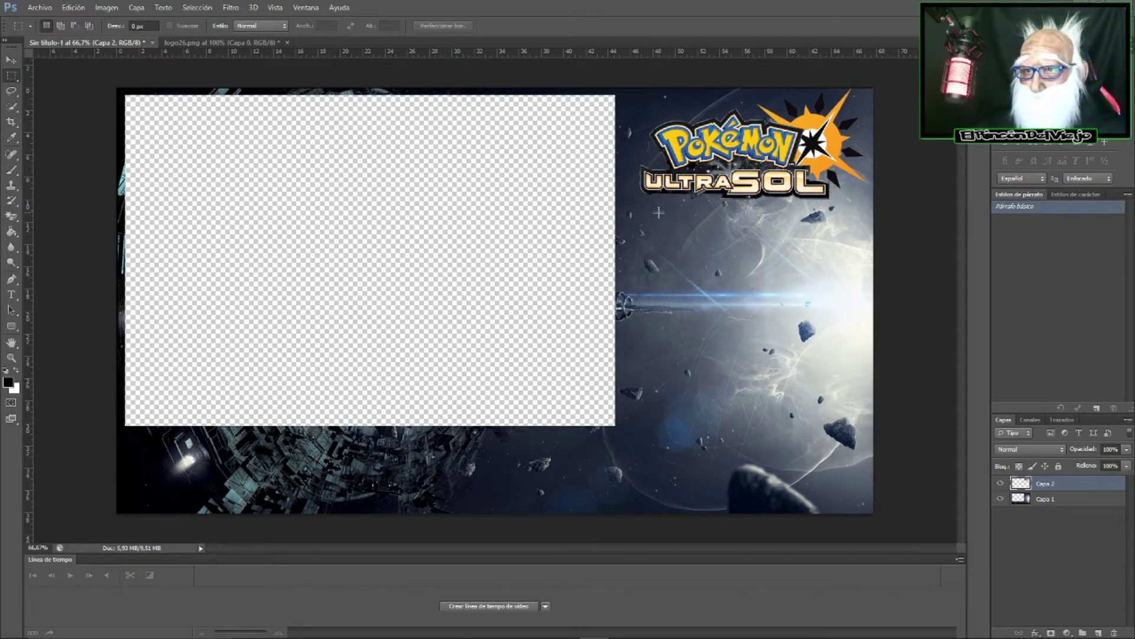
left_click_drag(660, 212, 827, 330)
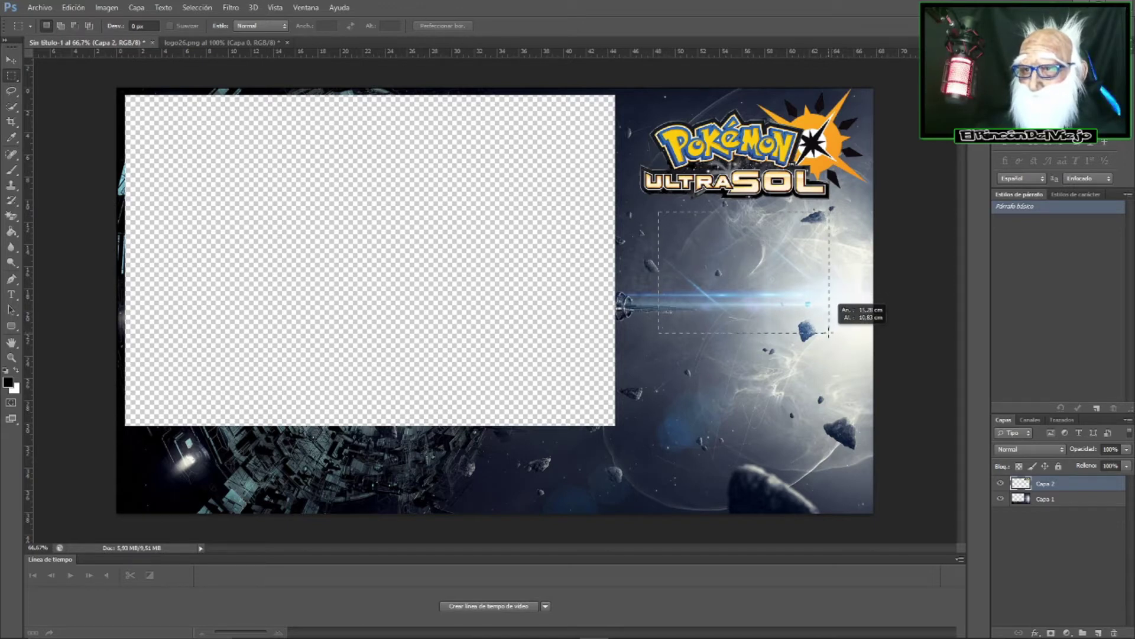
left_click_drag(829, 333, 787, 313)
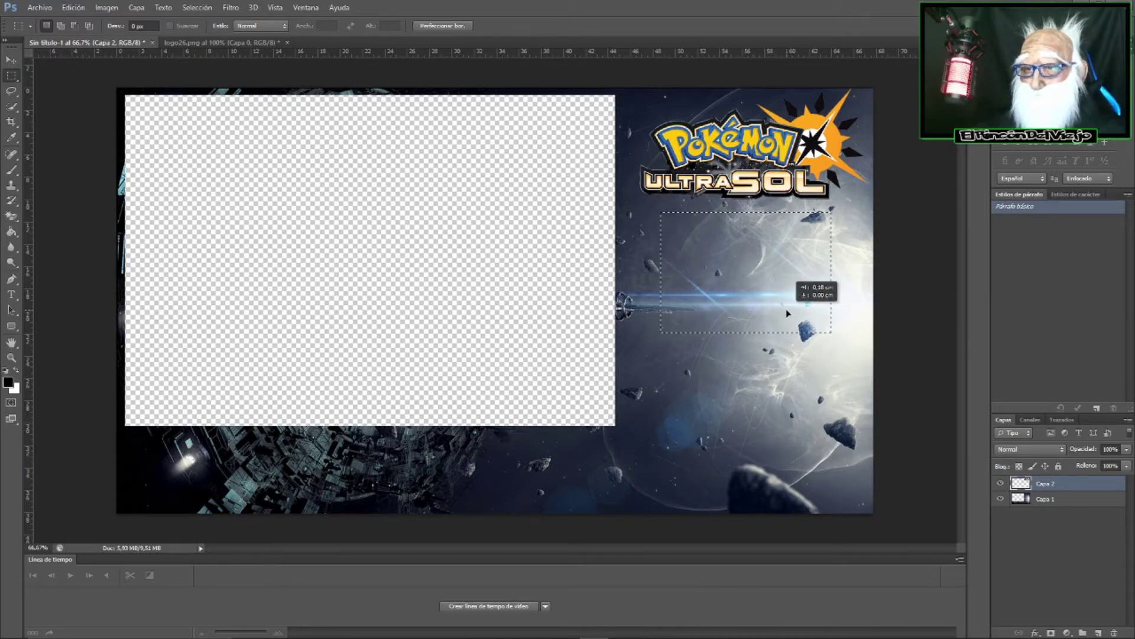
left_click_drag(787, 313, 787, 313)
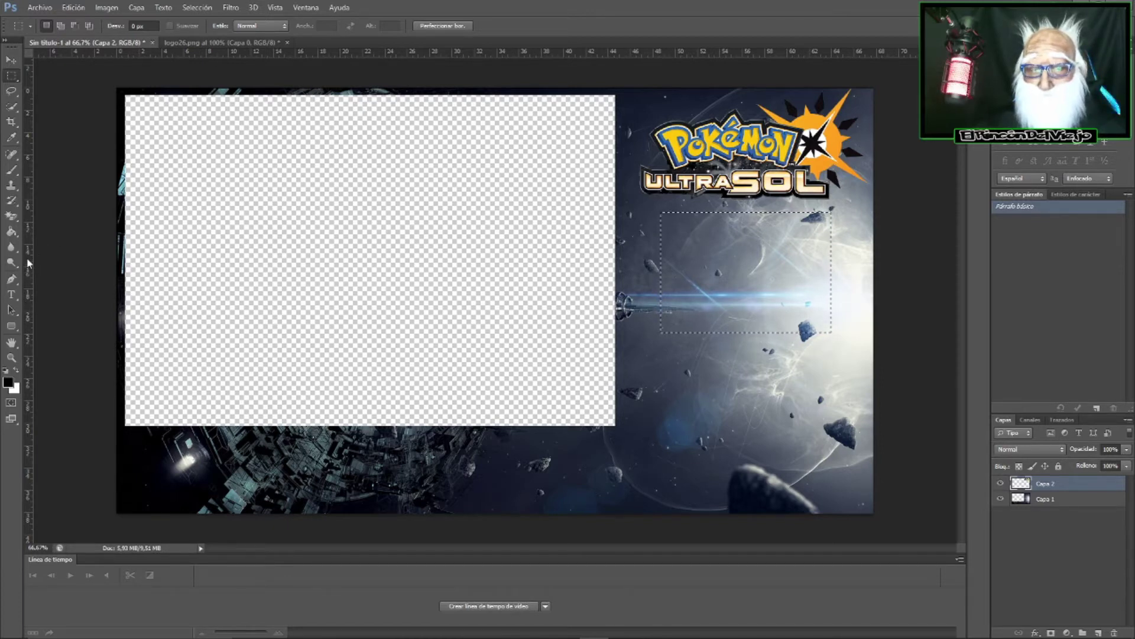
left_click_drag(26, 260, 402, 277)
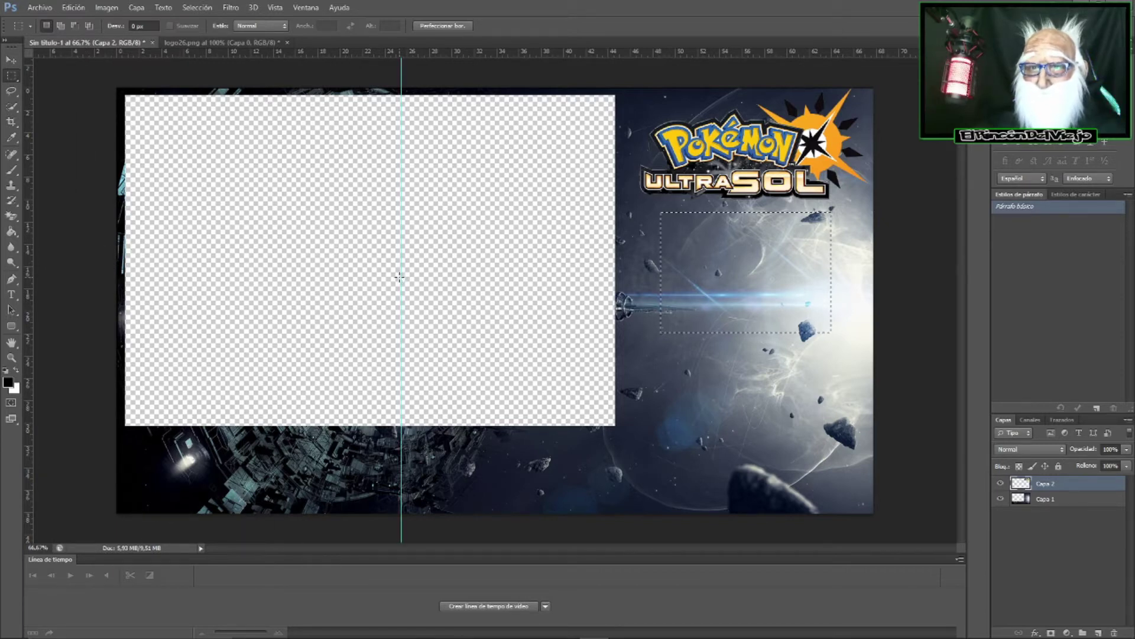
- Align the vertical guide with the selection's left edge, then drag it back to the ruler to remove it
left_click(10, 59)
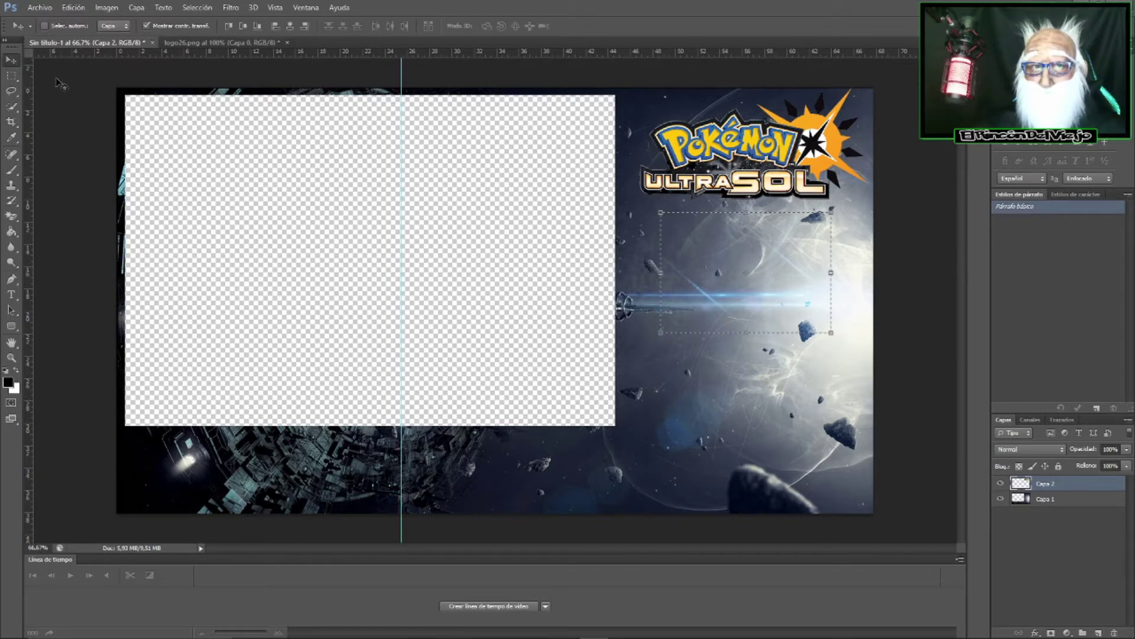
mouse_move(401, 262)
left_mouse_down()
mouse_move(642, 284)
mouse_move(616, 281)
left_mouse_up()
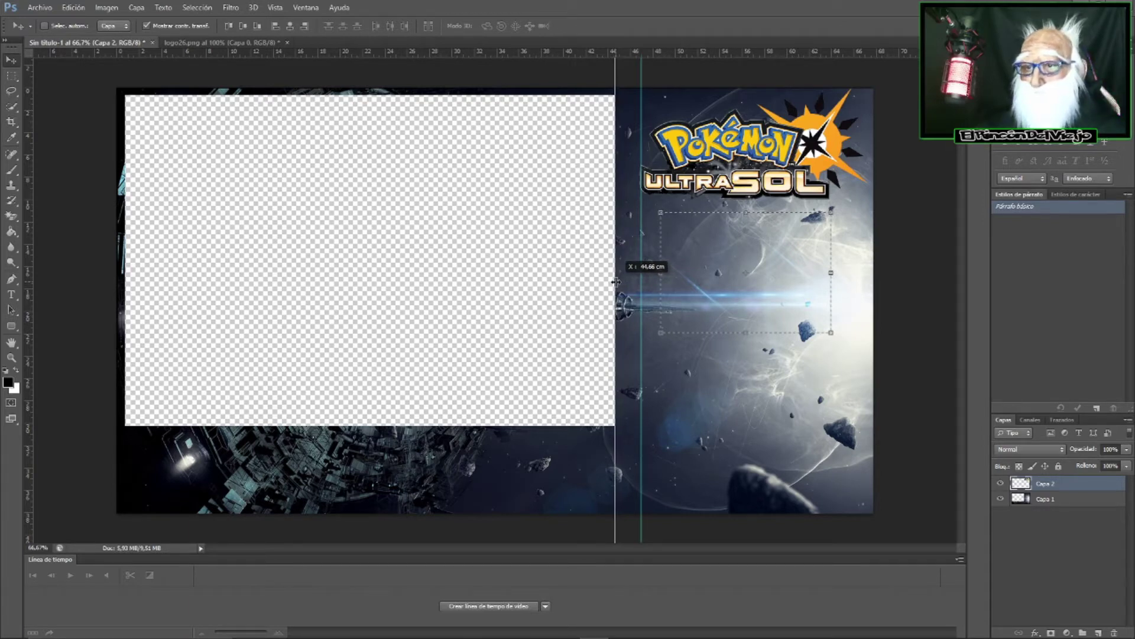
mouse_move(616, 282)
left_mouse_down()
mouse_move(801, 278)
mouse_move(665, 284)
left_mouse_up()
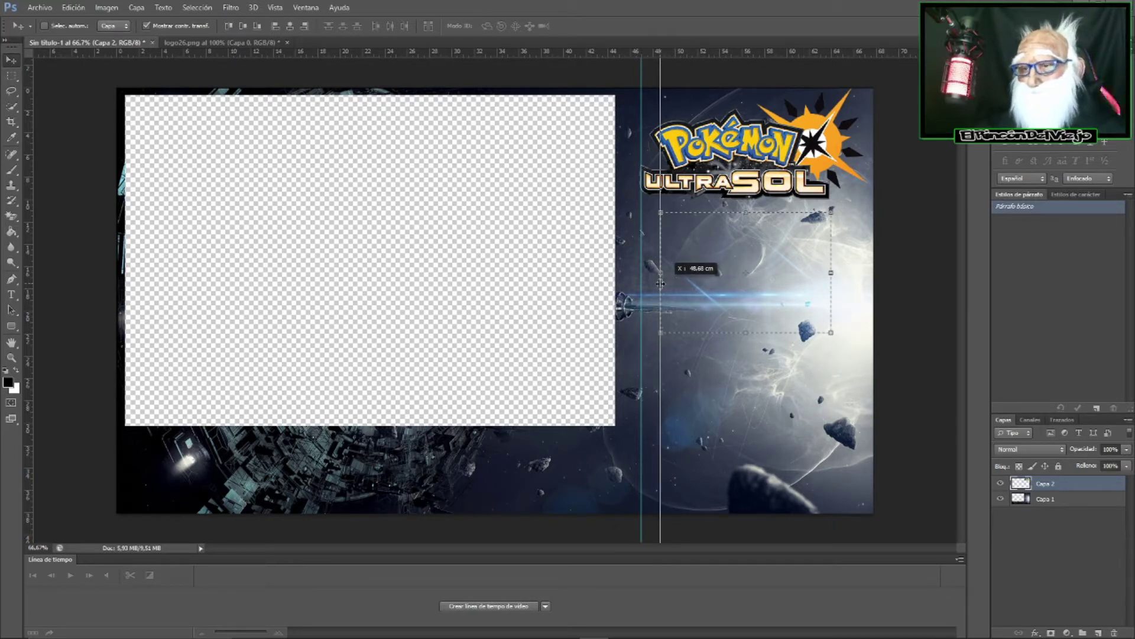
mouse_move(660, 284)
left_mouse_down()
mouse_move(869, 281)
mouse_move(460, 233)
mouse_move(30, 238)
left_mouse_up()
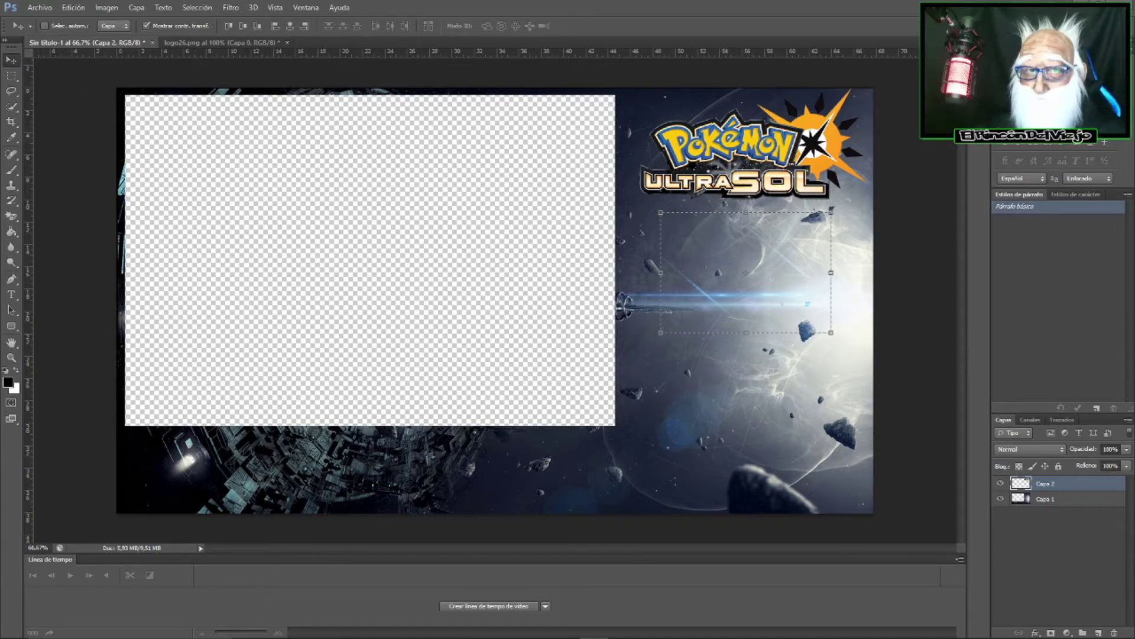
- Replace the selection with a slightly narrower rectangle below the logo
left_click(11, 76)
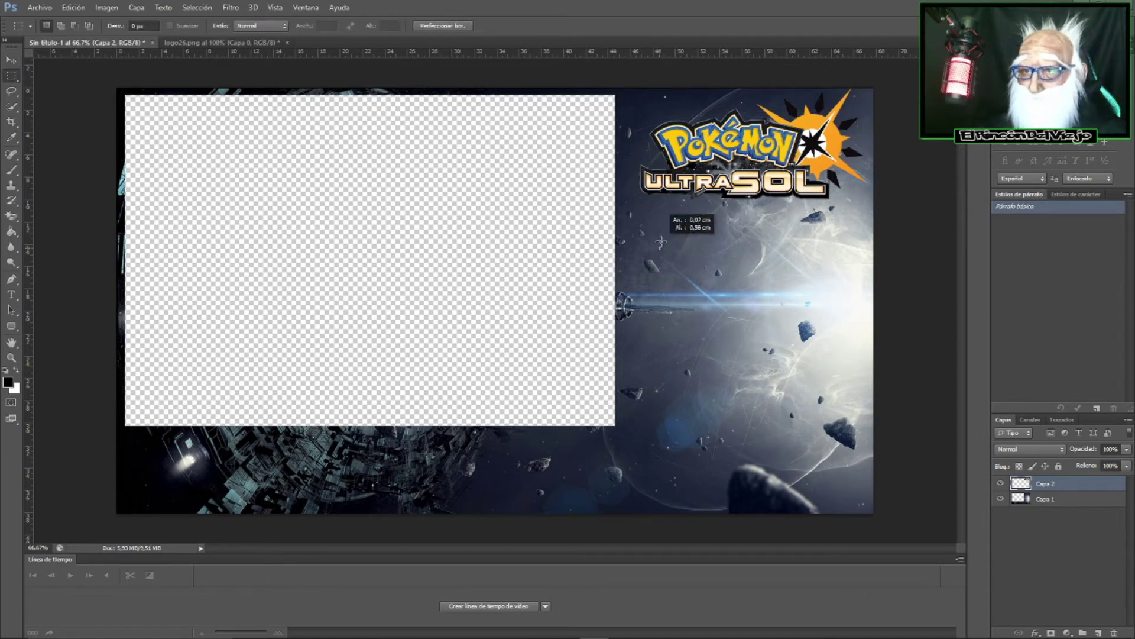
left_click(643, 215)
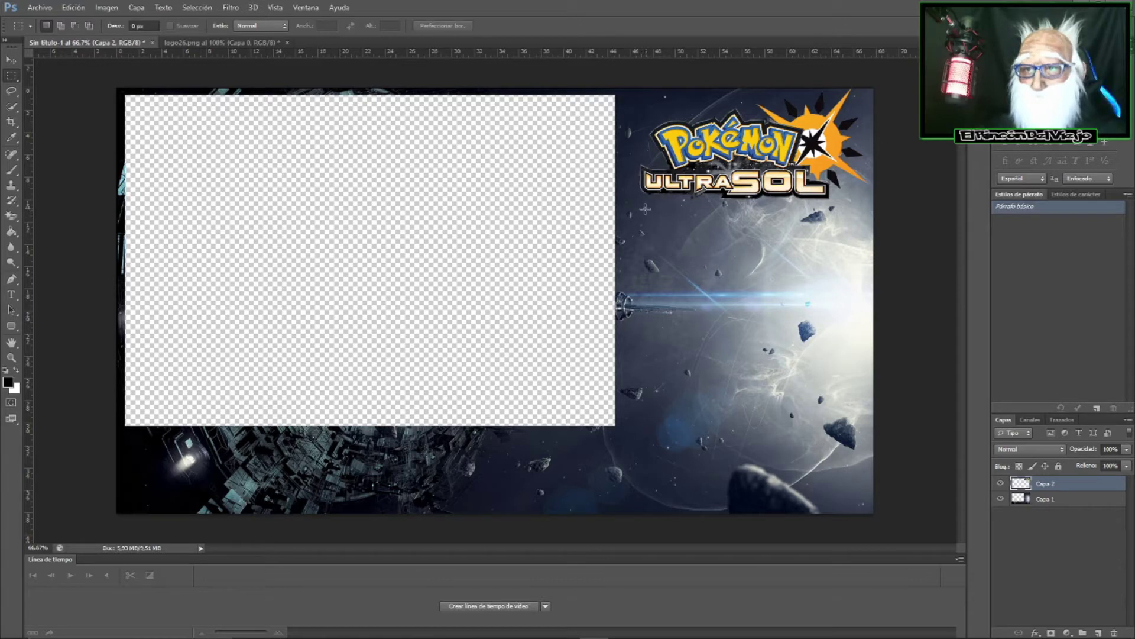
left_click_drag(655, 205, 841, 322)
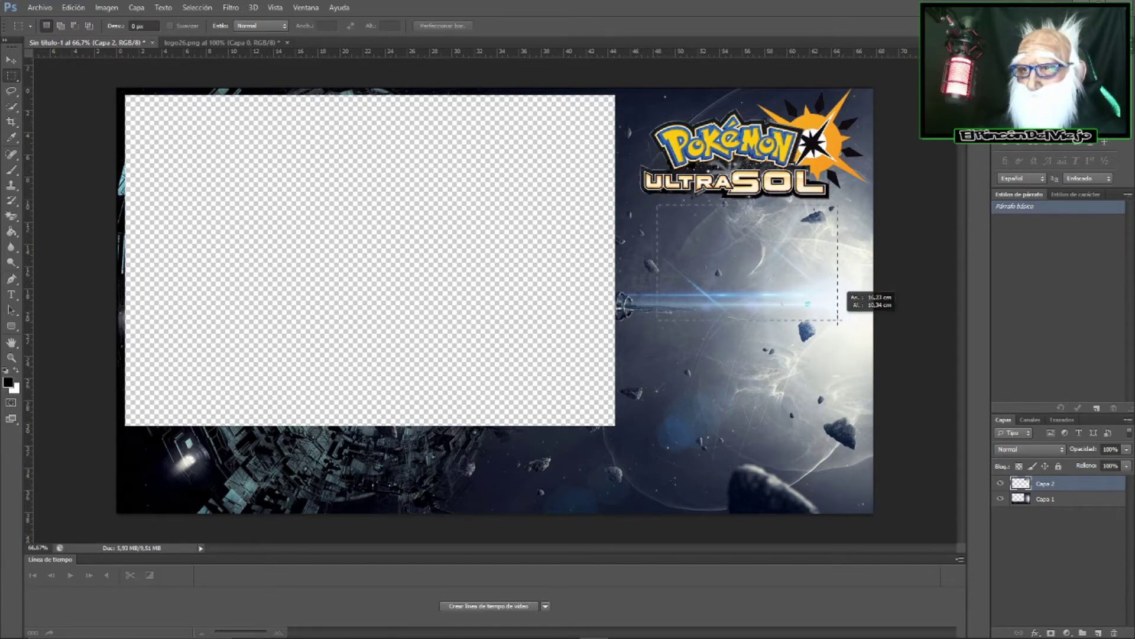
left_click_drag(841, 322, 768, 305)
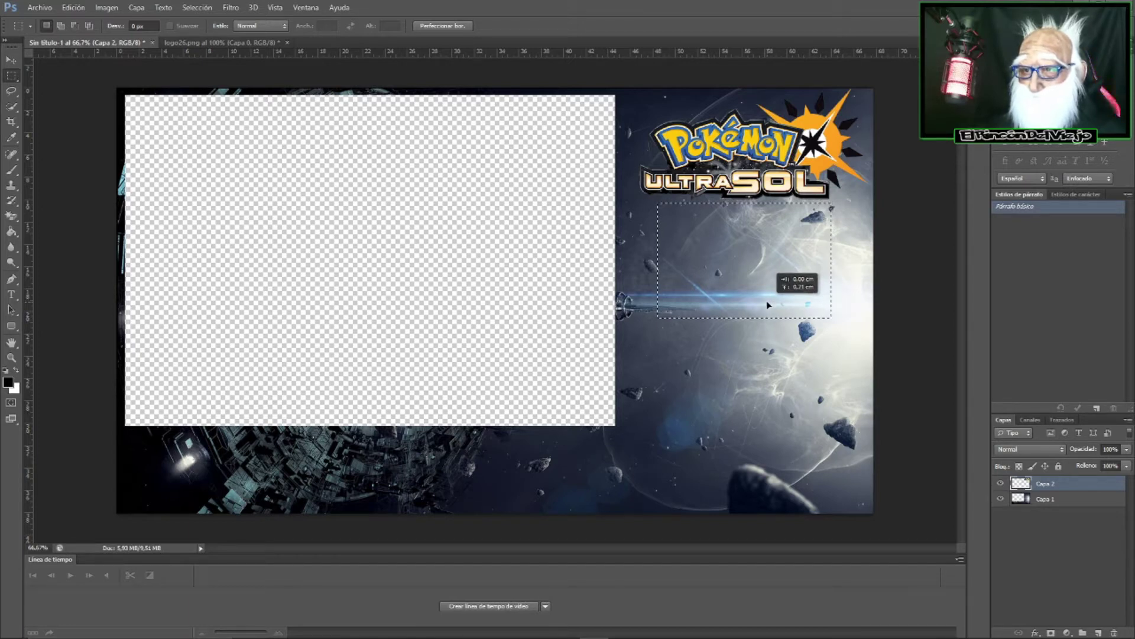
left_click_drag(767, 304, 767, 304)
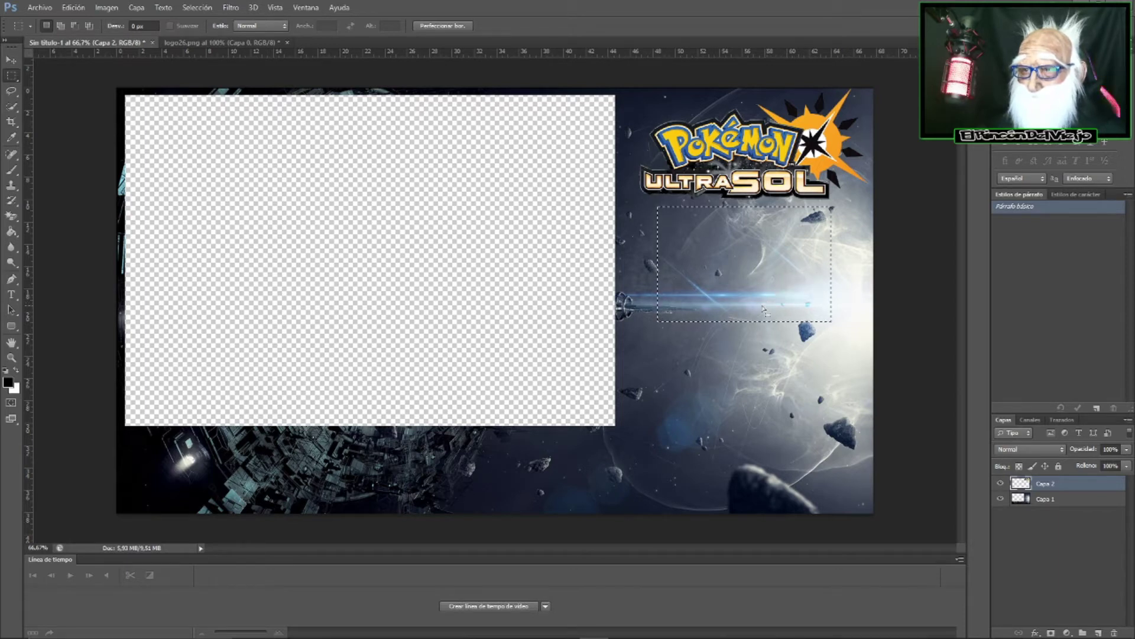
left_click(12, 216)
left_click(53, 217)
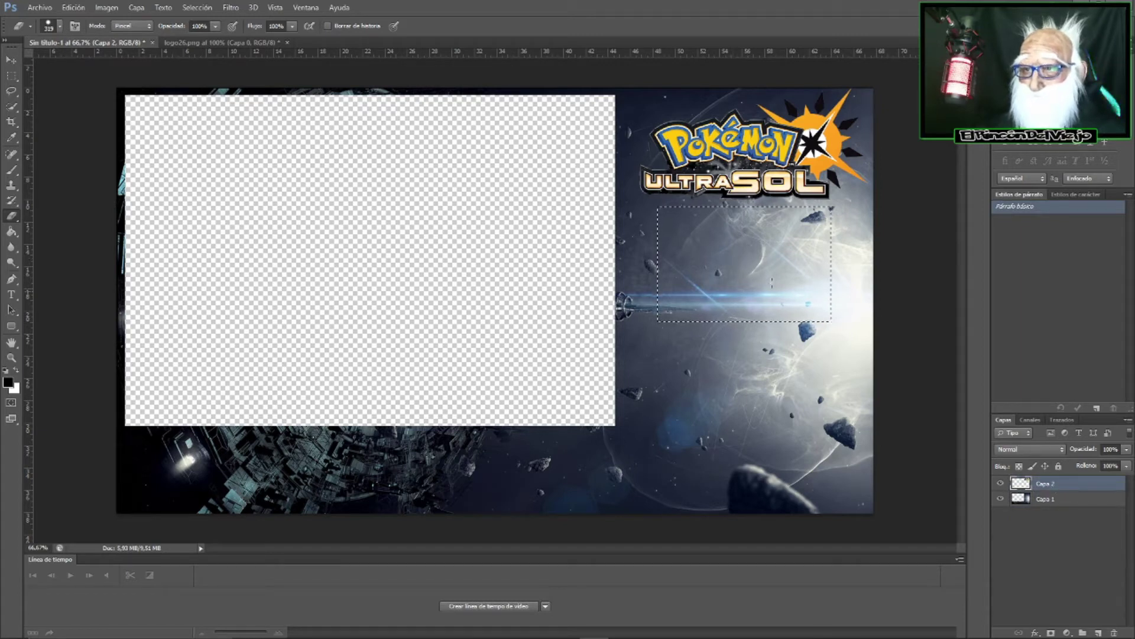
- On Capa 1, erase the space background inside the selection below the logo, then deselect
left_click(1068, 502)
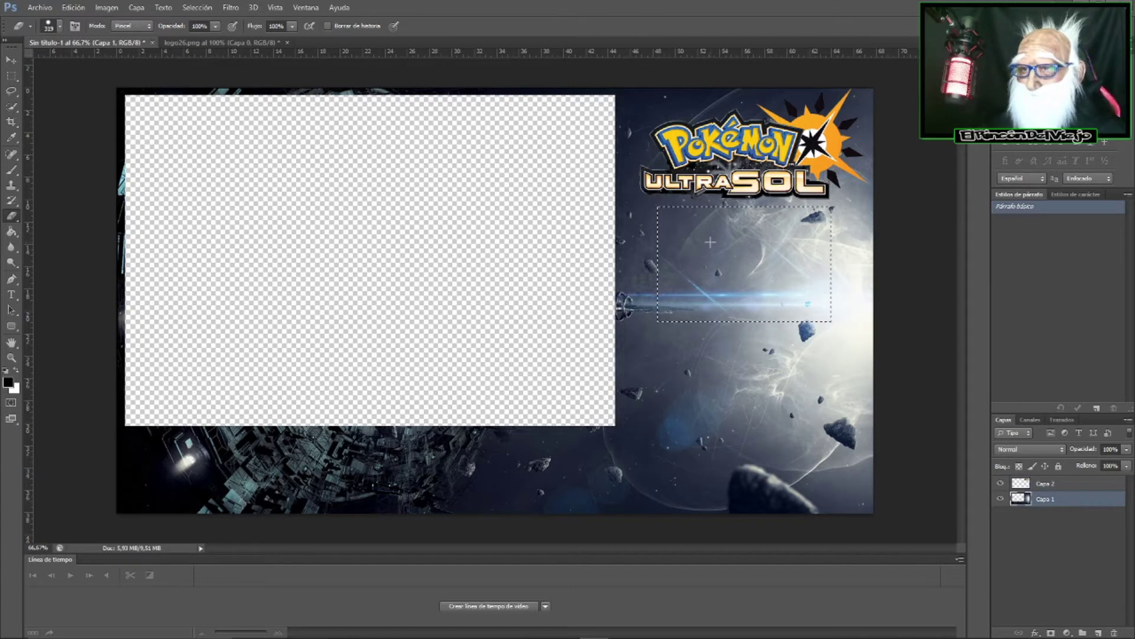
mouse_move(710, 242)
left_mouse_down()
mouse_move(745, 267)
mouse_move(683, 290)
left_mouse_up()
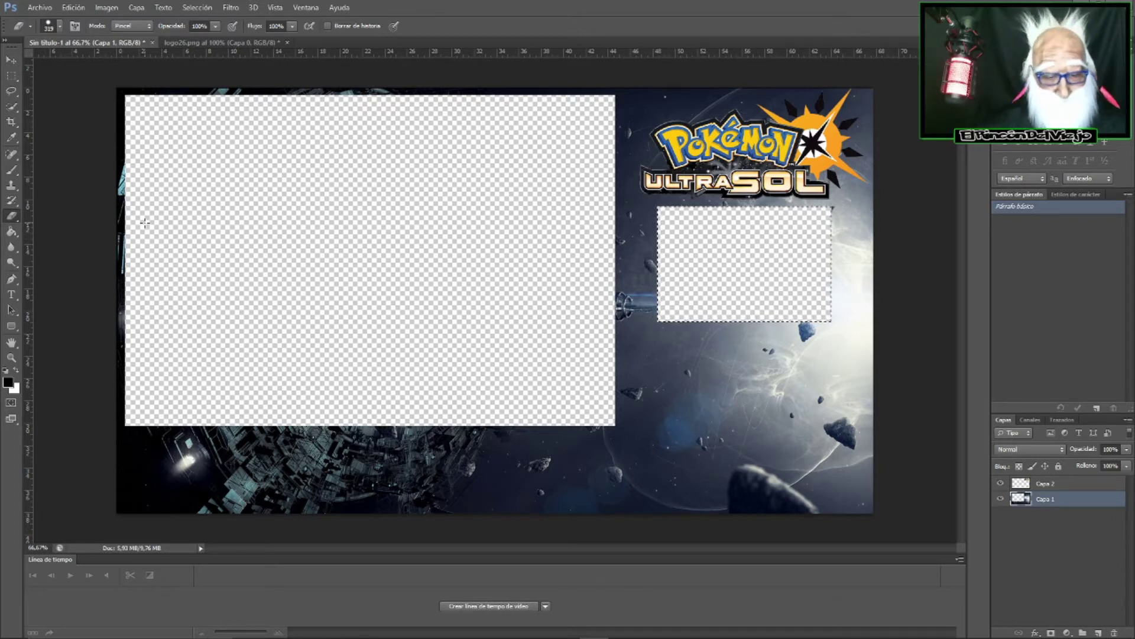
key("ctrl+d")
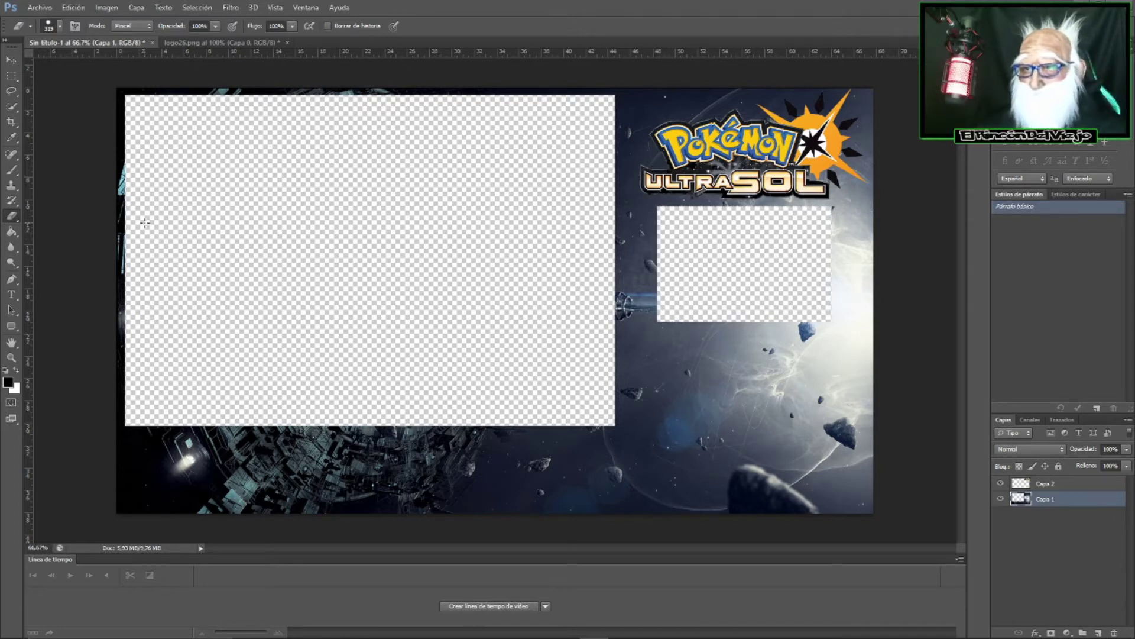
left_click(10, 77)
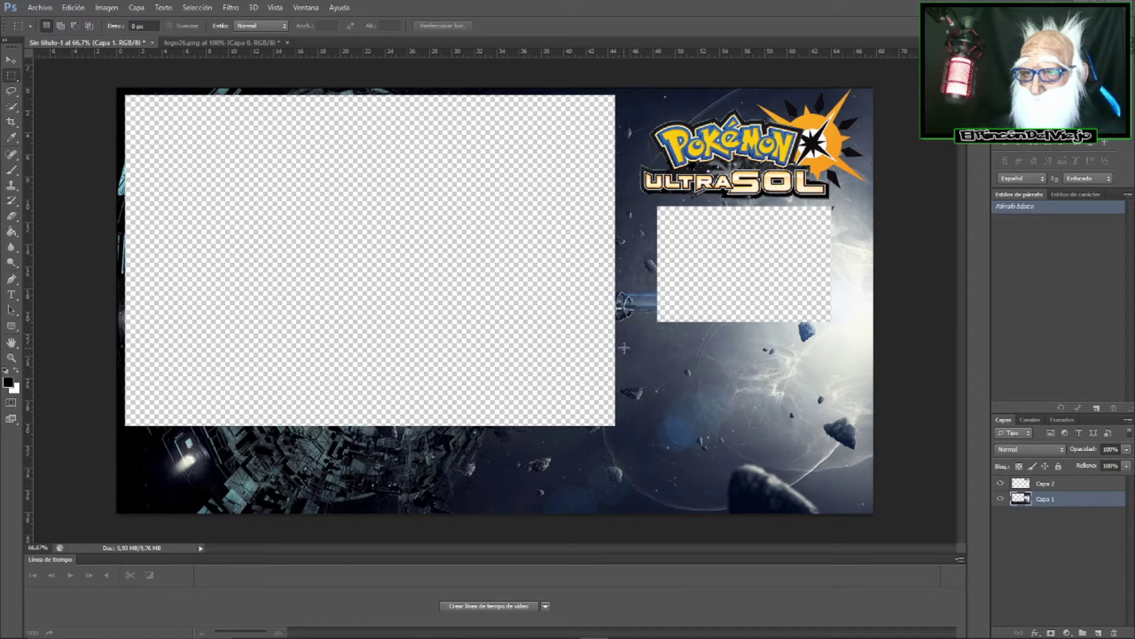
- Select a rectangle in the lower-right corner and erase Capa 1 inside it to transparency
left_click_drag(624, 351, 862, 507)
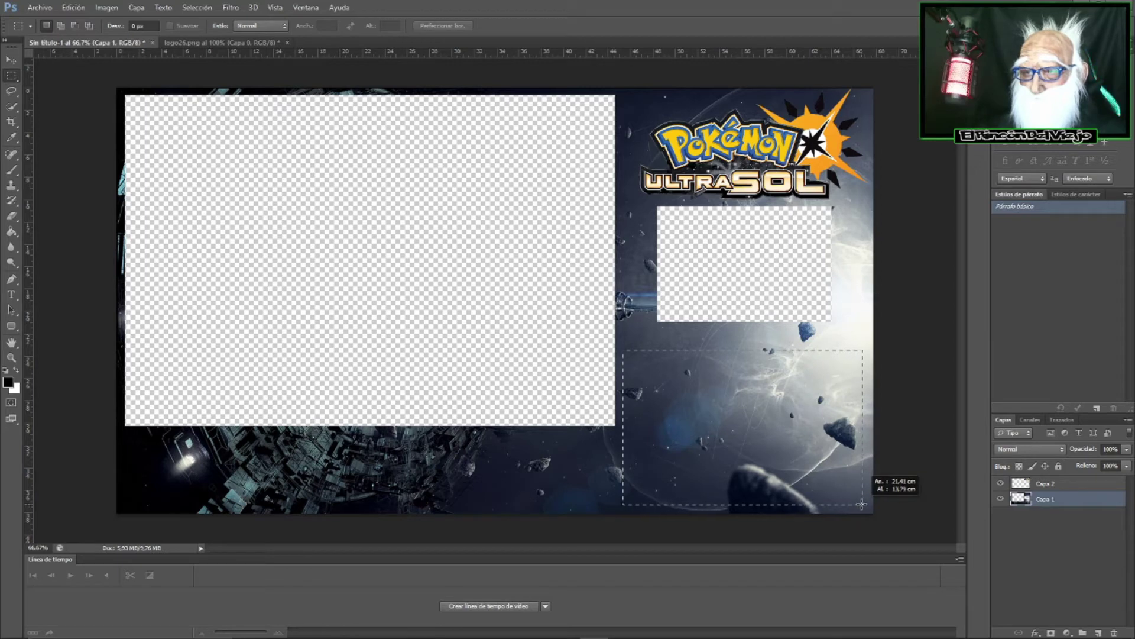
left_click_drag(862, 506, 865, 503)
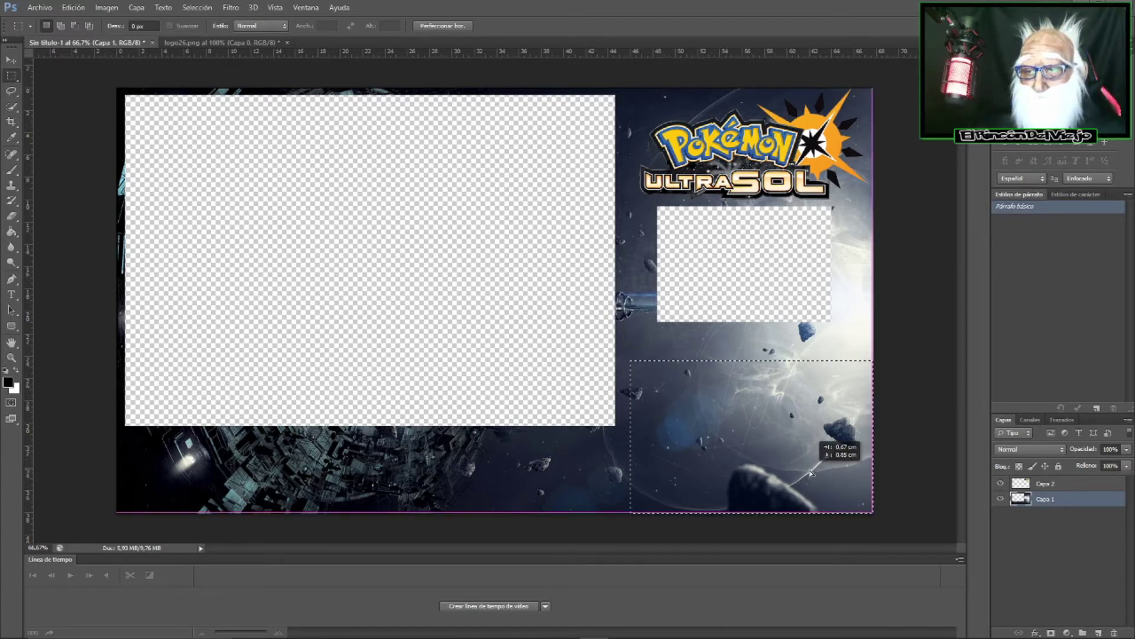
left_click_drag(807, 464, 807, 469)
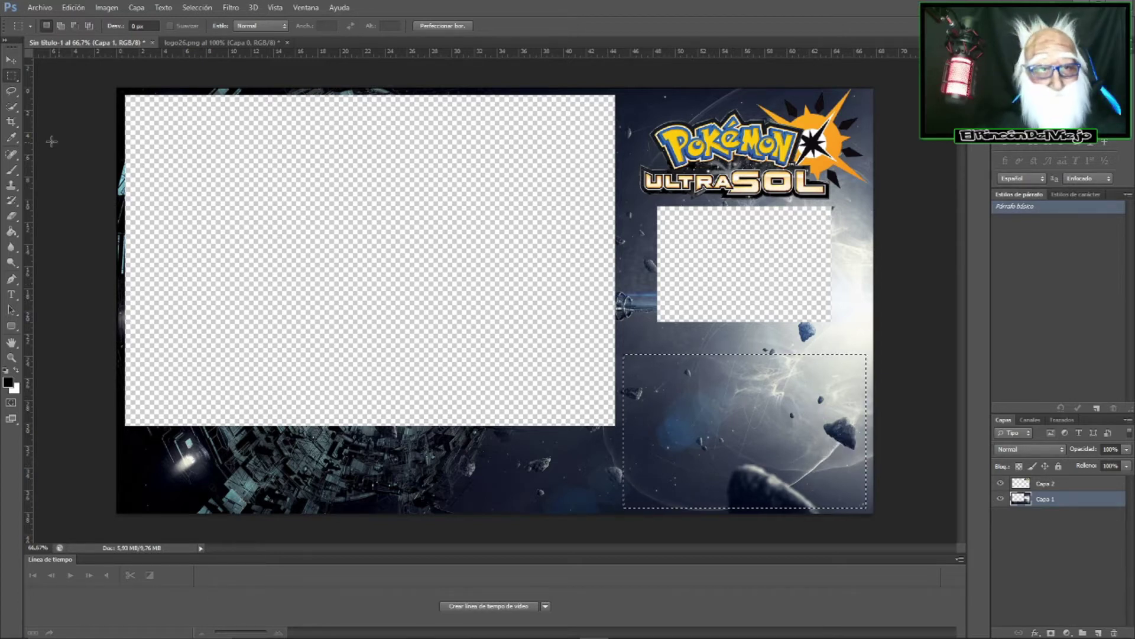
left_click(11, 214)
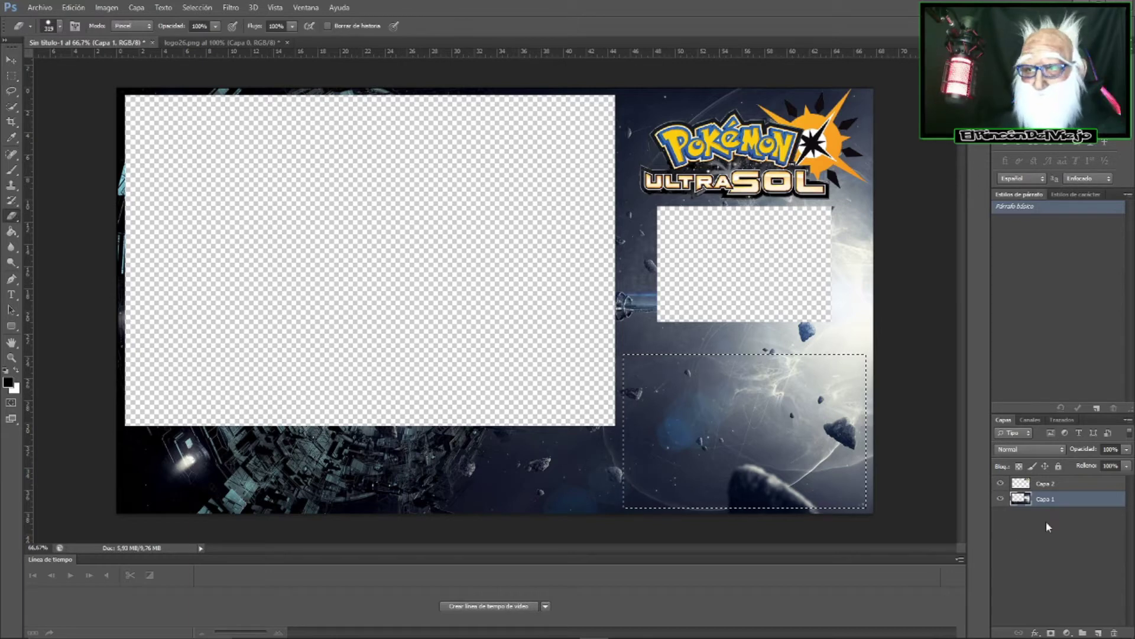
left_click(743, 430)
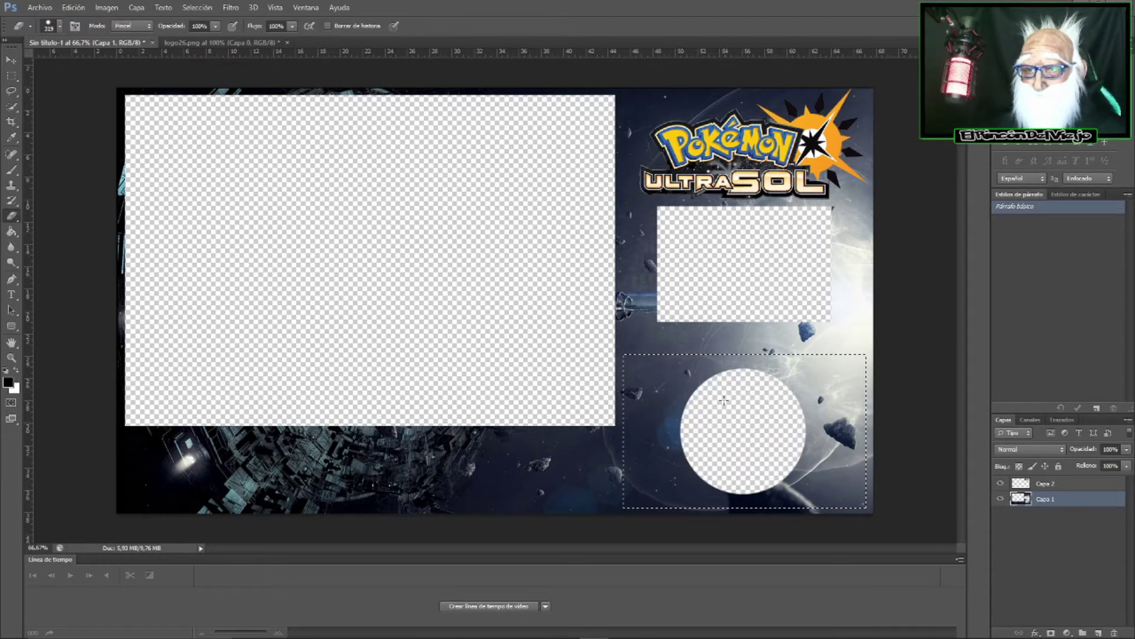
mouse_move(743, 430)
left_mouse_down()
mouse_move(656, 388)
mouse_move(652, 459)
left_mouse_up()
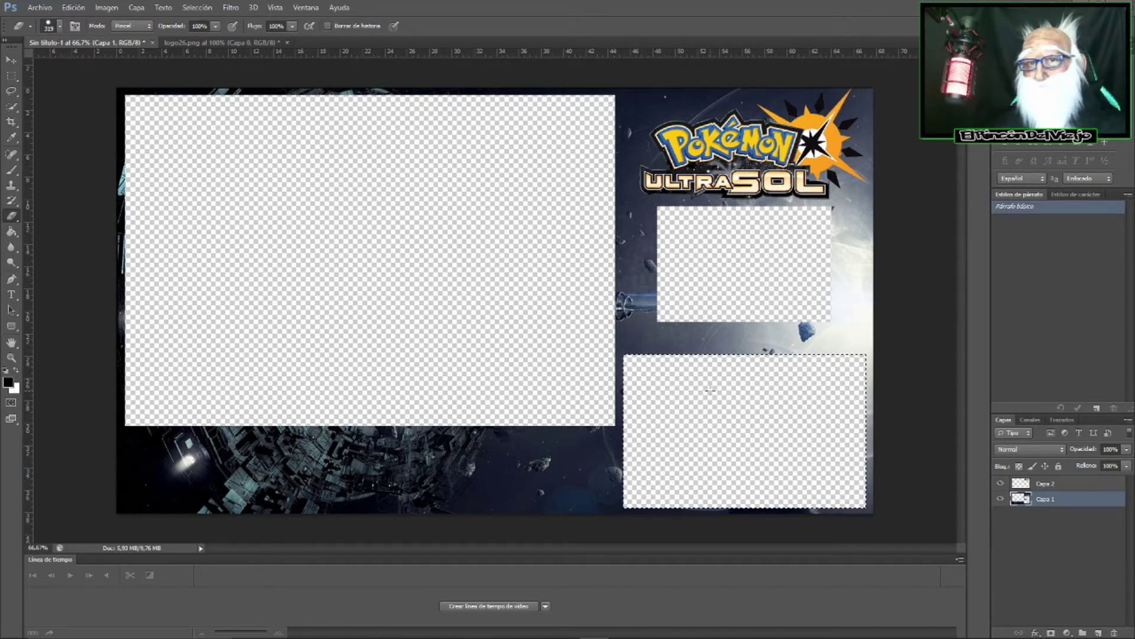
- Close logo26.png and discard its unsaved changes
left_click(10, 60)
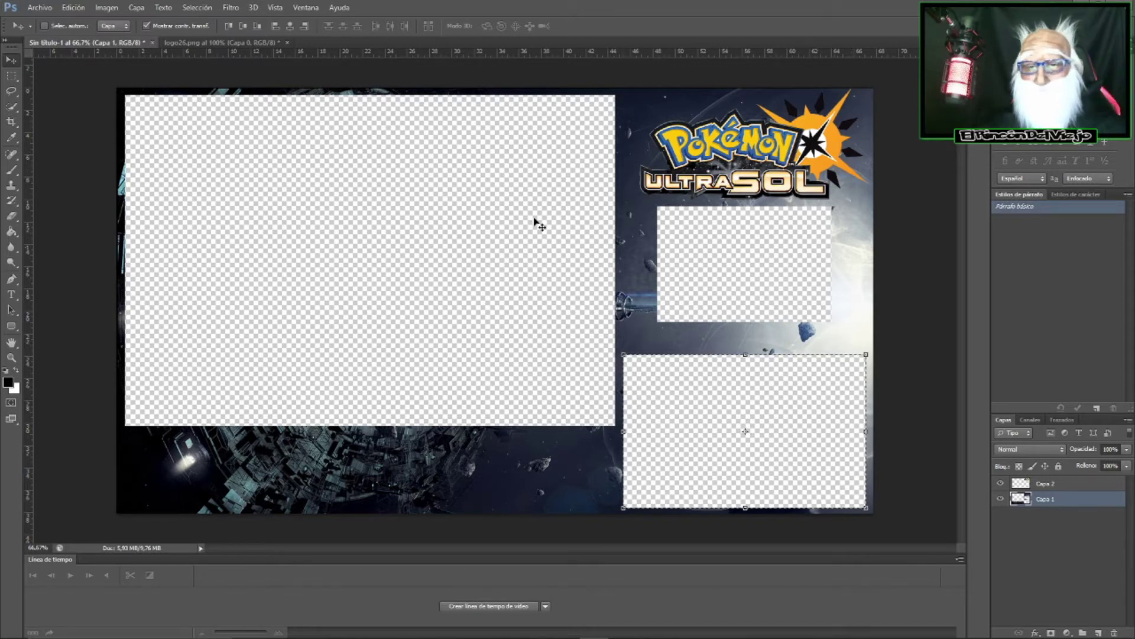
left_click(208, 43)
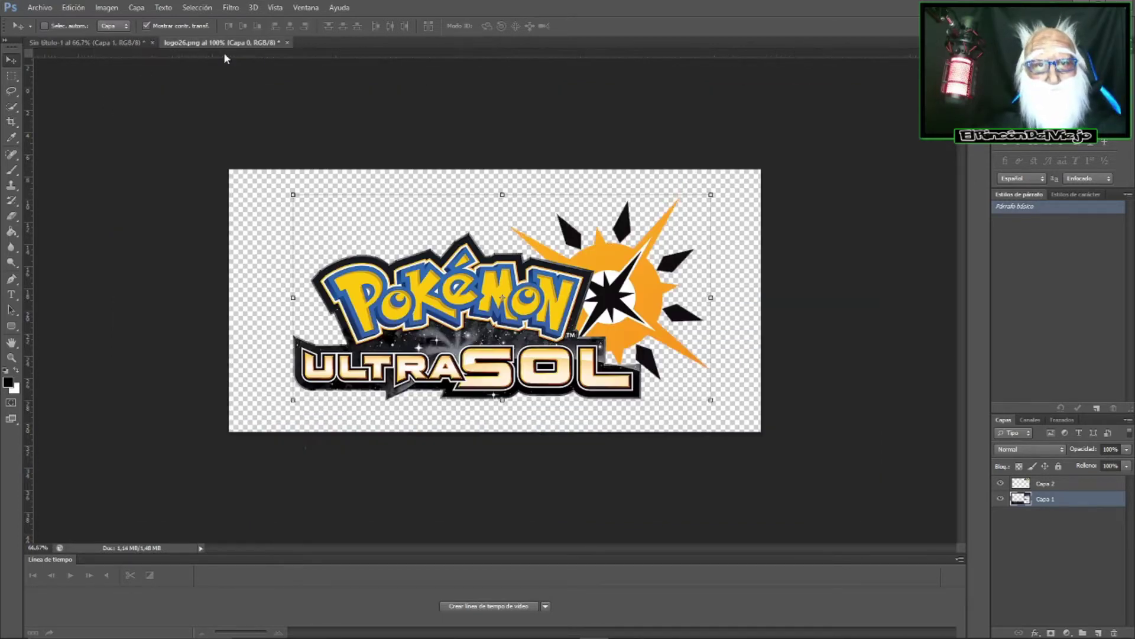
left_click(287, 43)
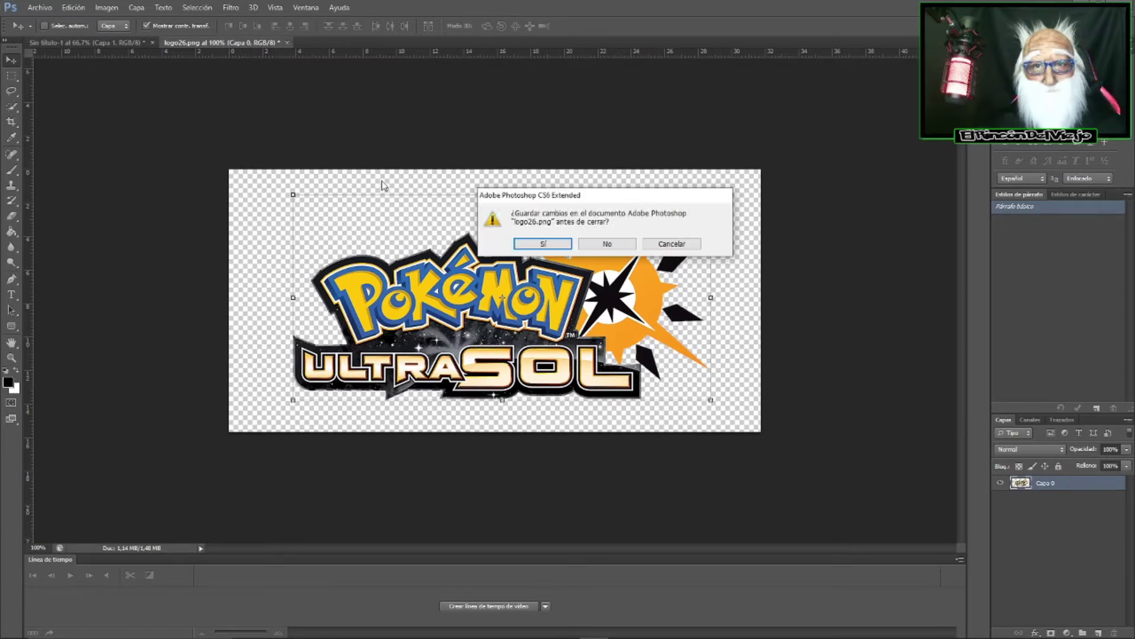
left_click(609, 248)
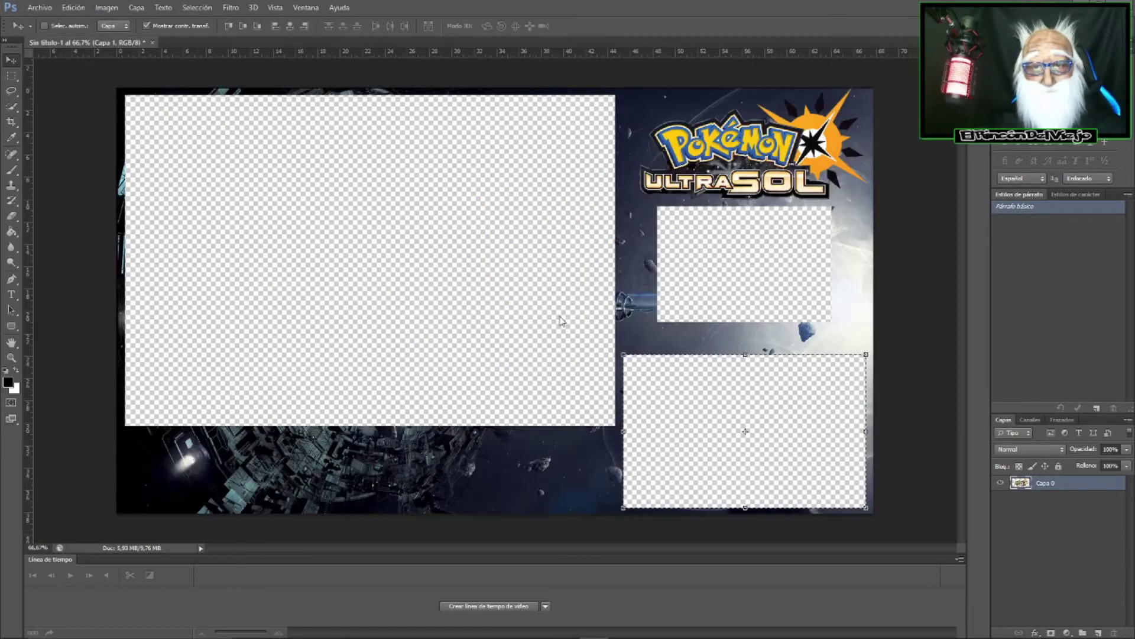
- Try opening pokeball4 from Escritorio > Pokeballs and dismiss the file-format error
left_click(39, 7)
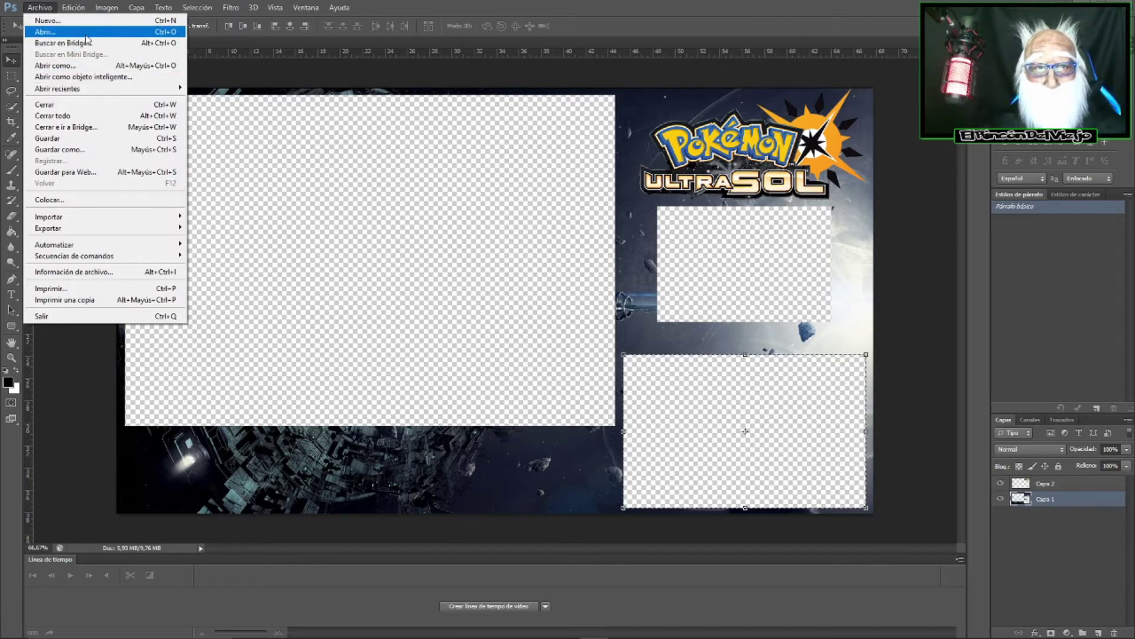
left_click(86, 36)
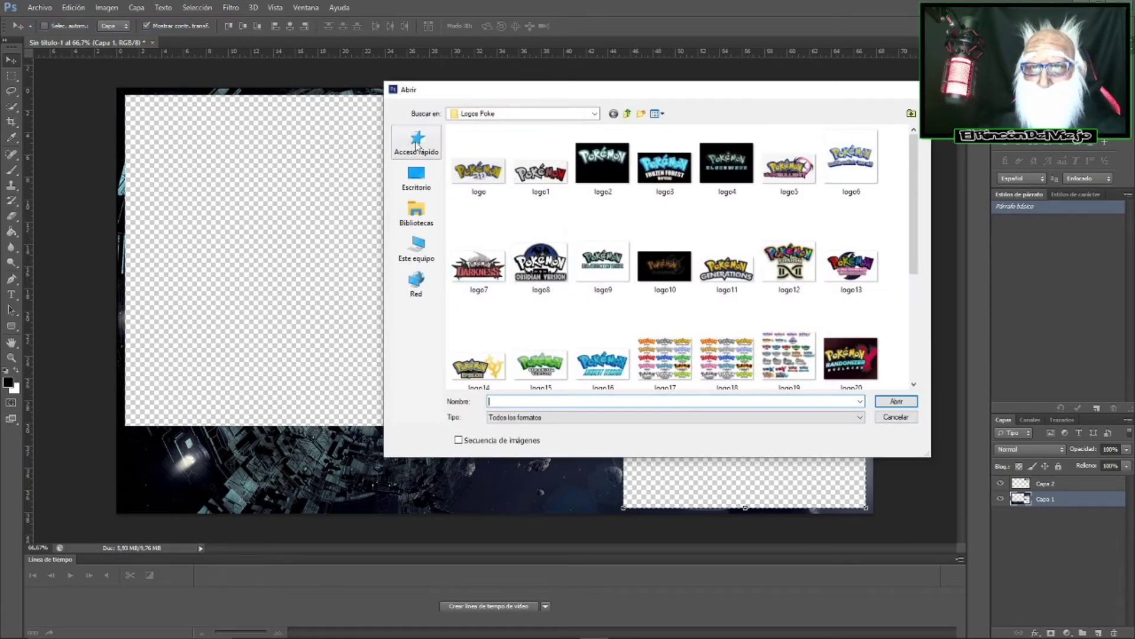
left_click(416, 176)
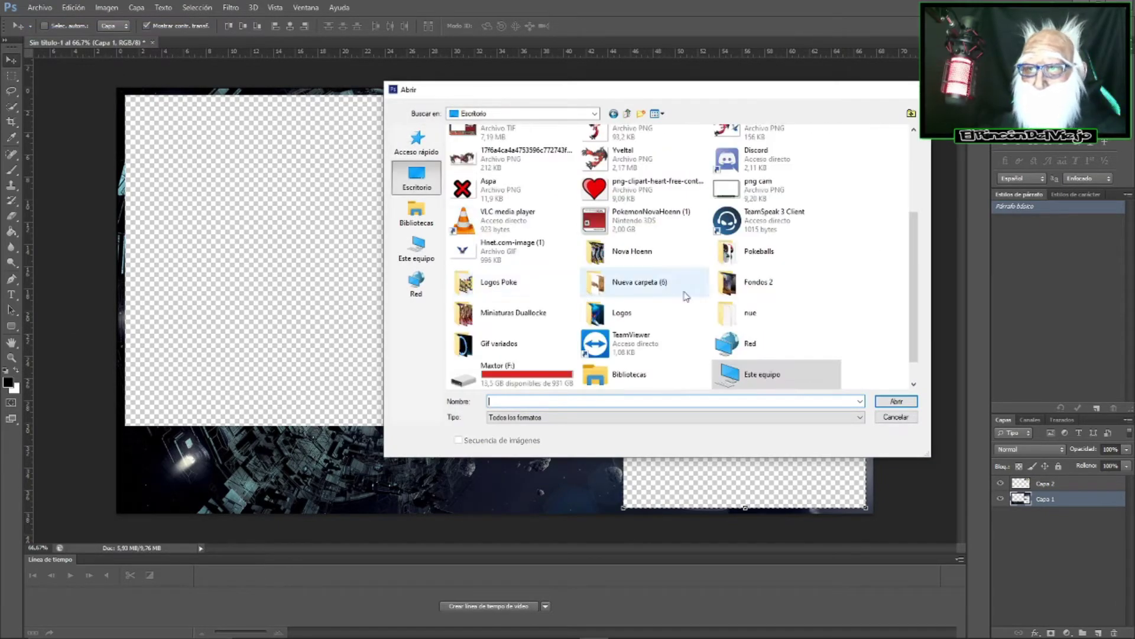
double_click(754, 253)
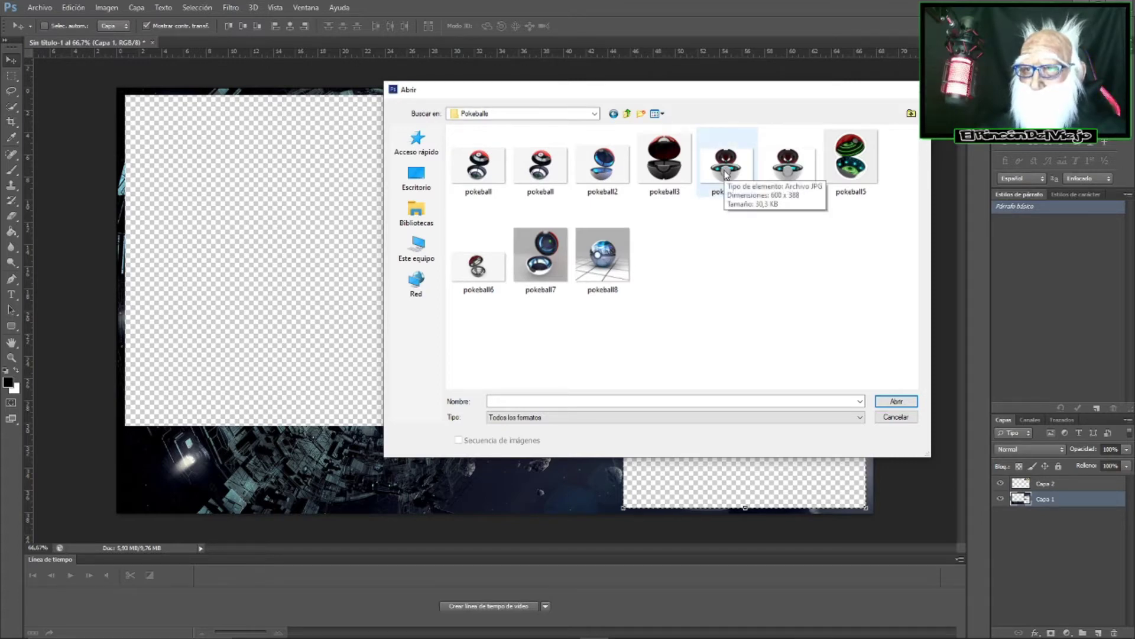
left_click(784, 172)
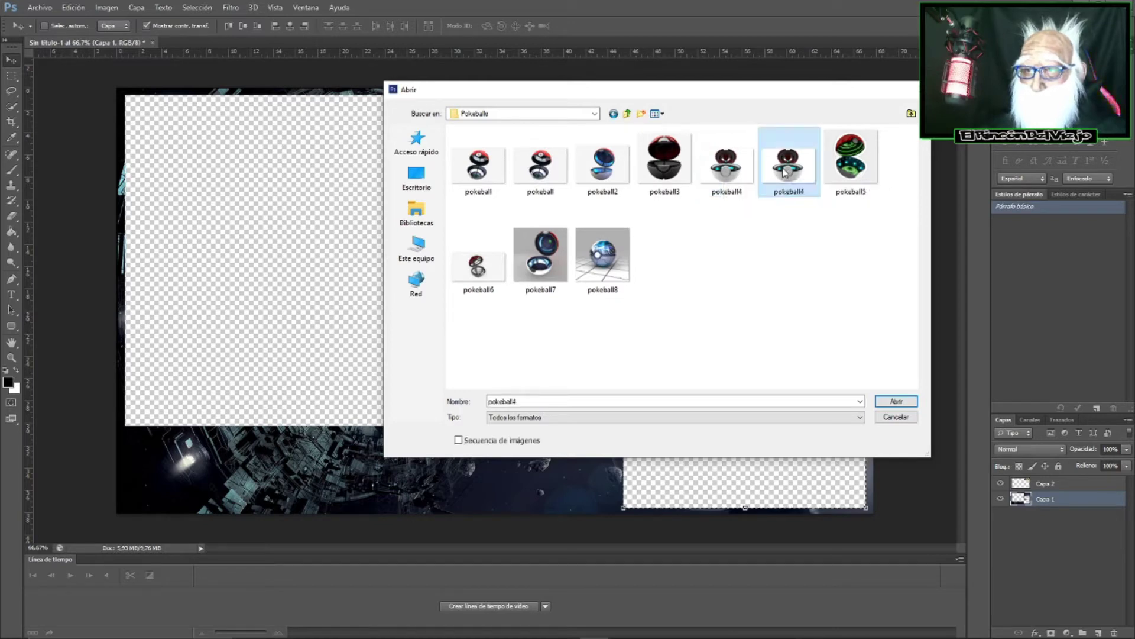
left_click(890, 401)
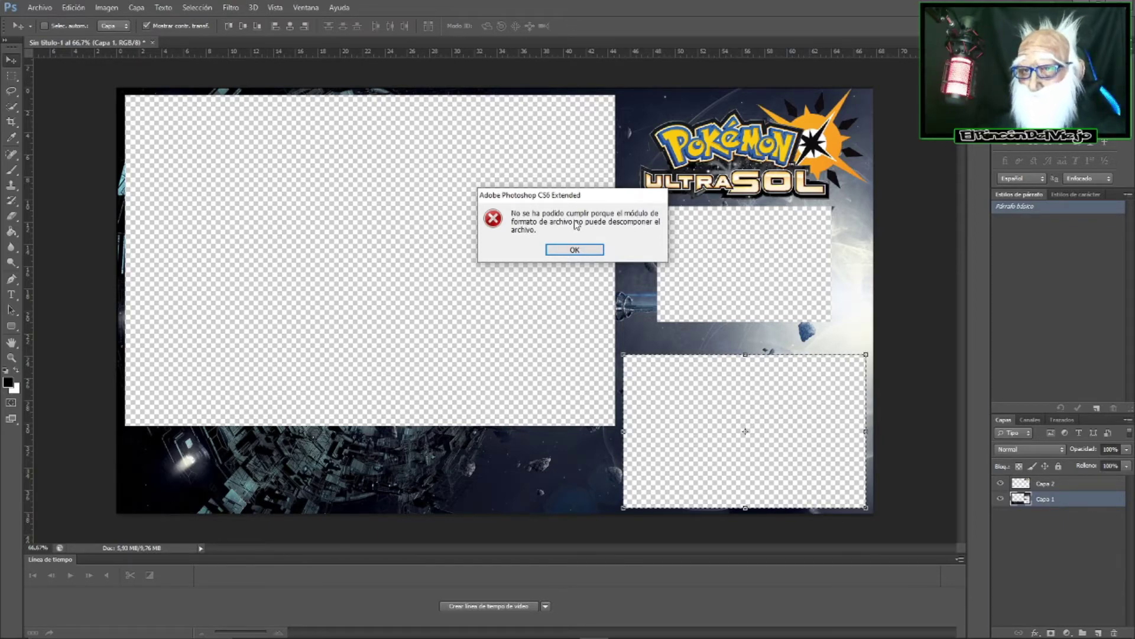
left_click(562, 250)
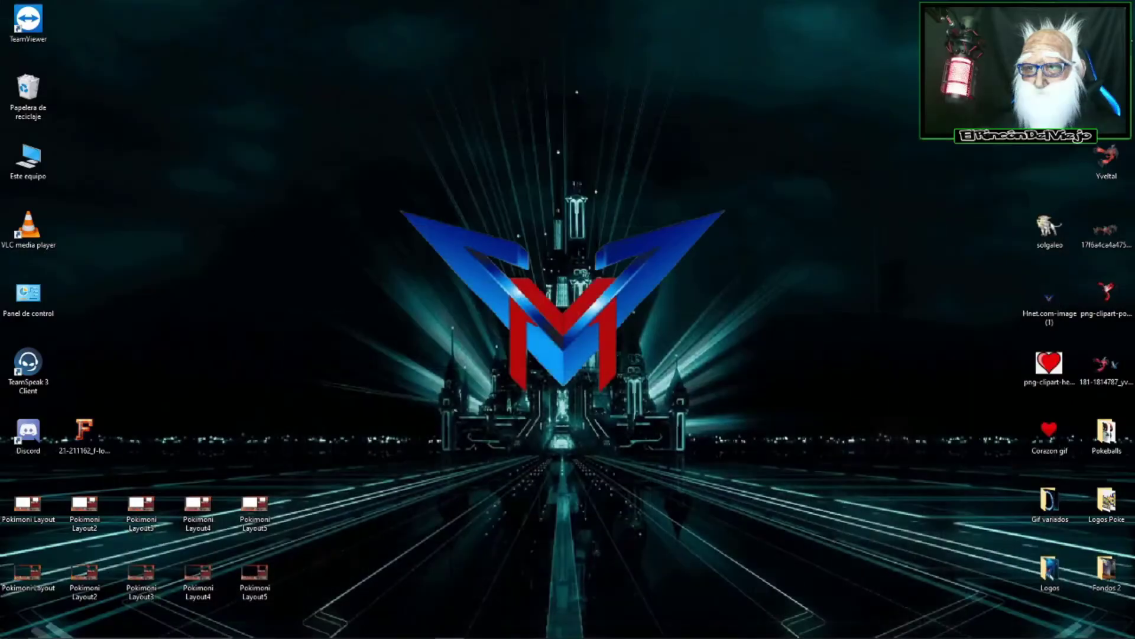
- Delete the duplicate pokeball4 from the Pokeballs folder and open the remaining pokeball4 in Paint
double_click(1107, 435)
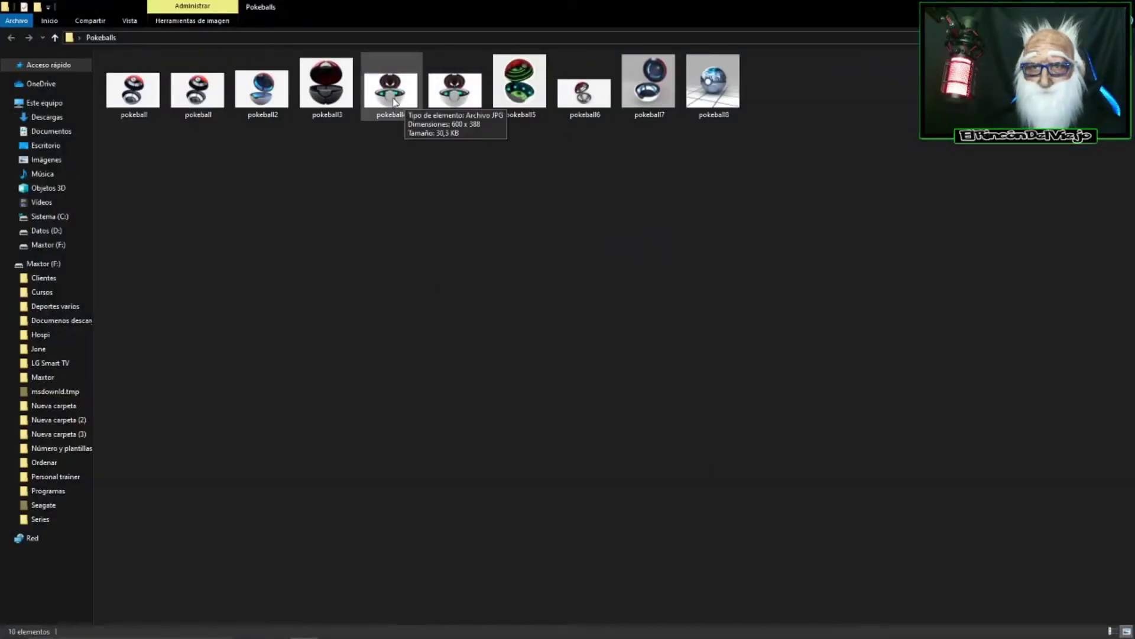
right_click(393, 98)
left_click(427, 441)
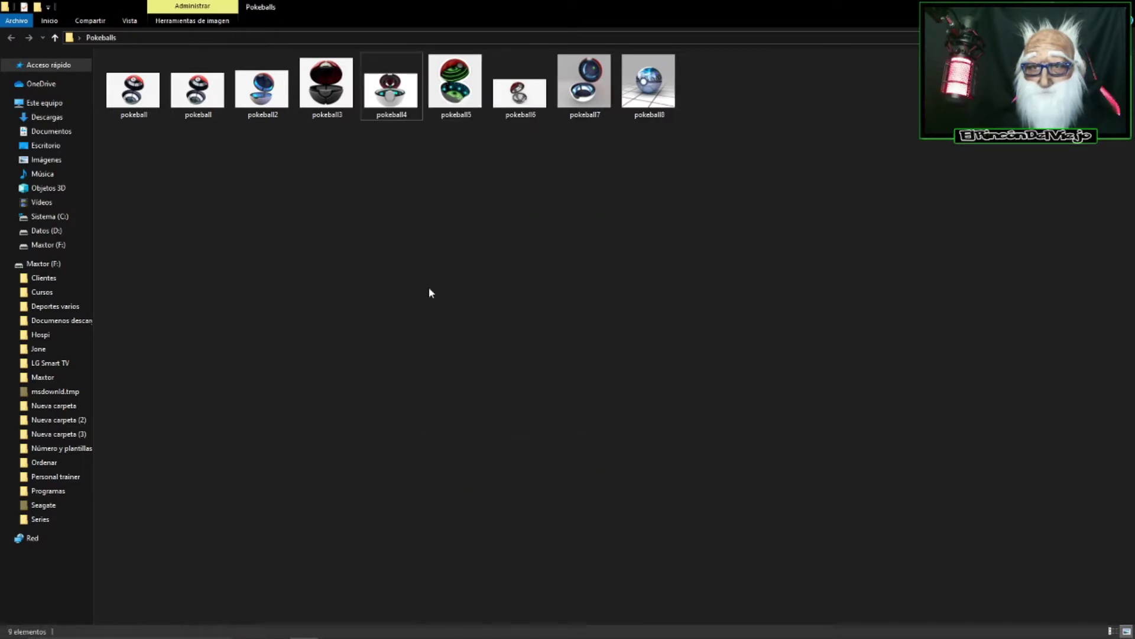
right_click(392, 94)
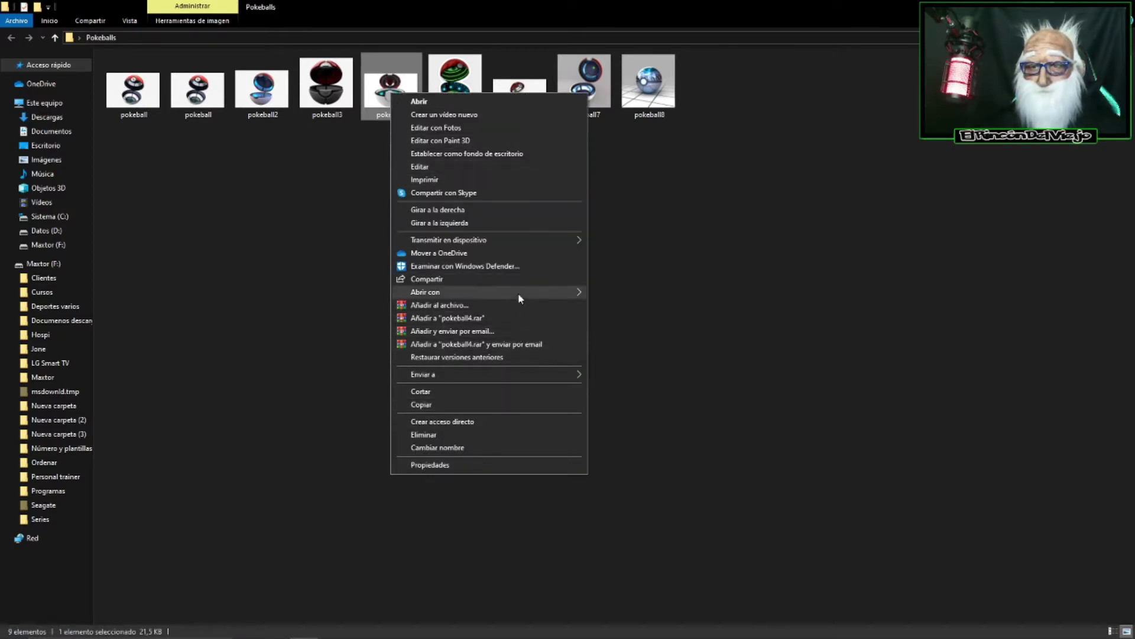
mouse_move(479, 292)
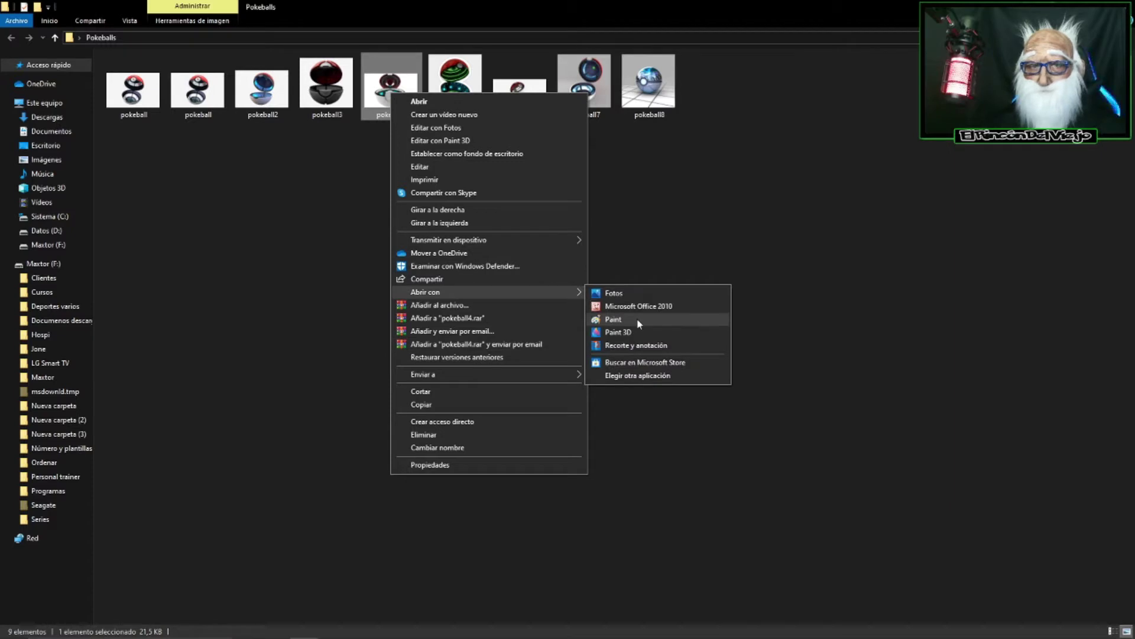
left_click(639, 323)
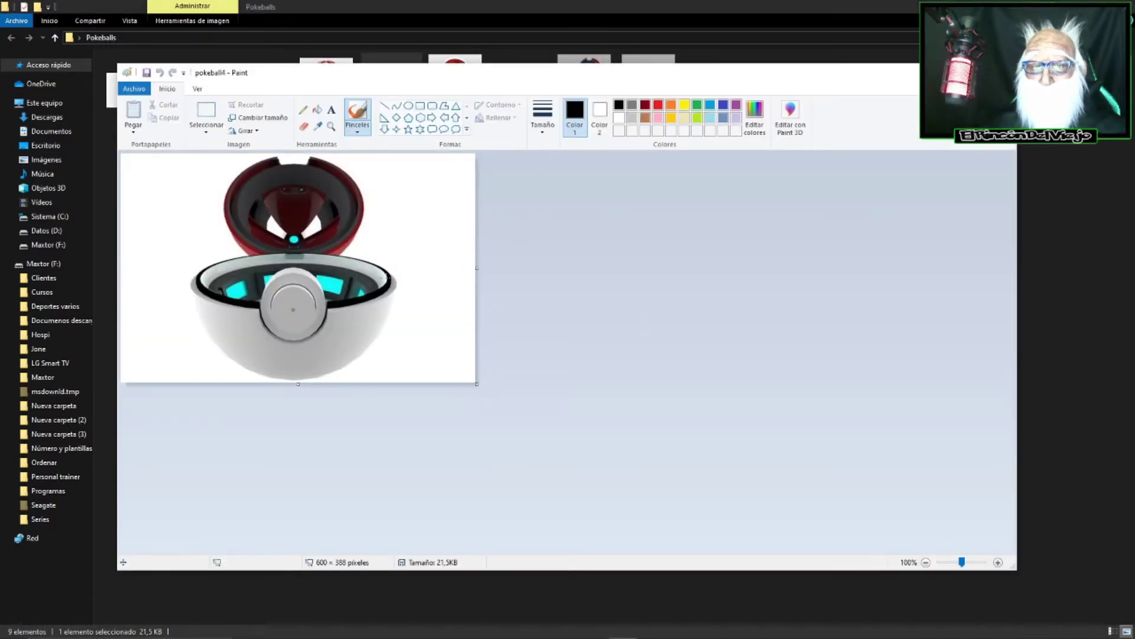
- Save pokeball4 as a JPG image on the desktop
left_click(134, 88)
mouse_move(165, 187)
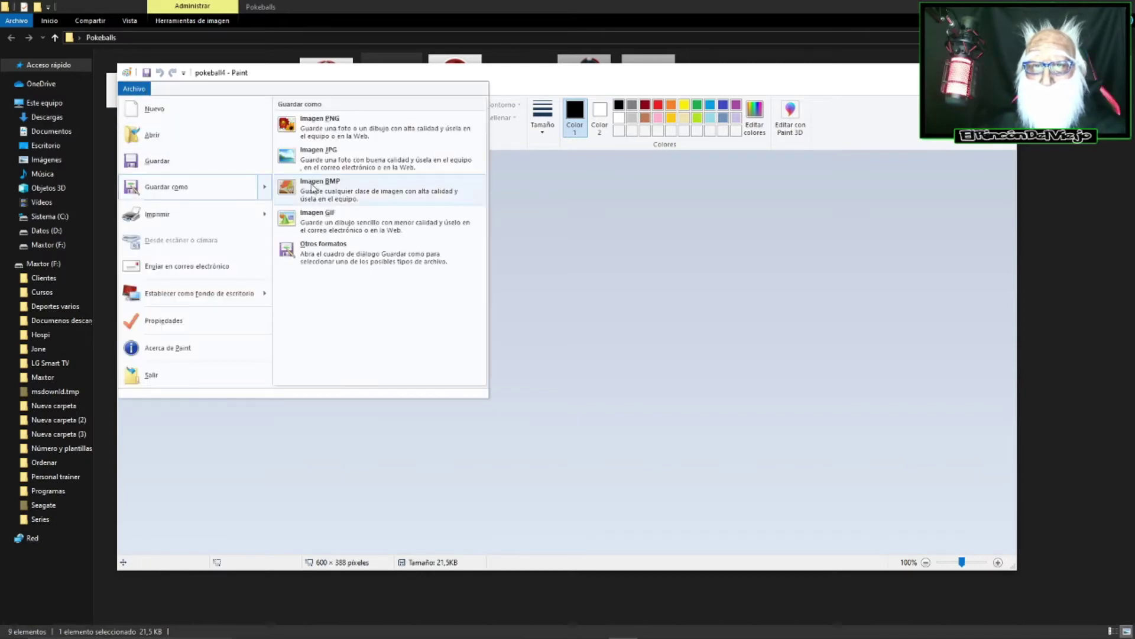
left_click(362, 158)
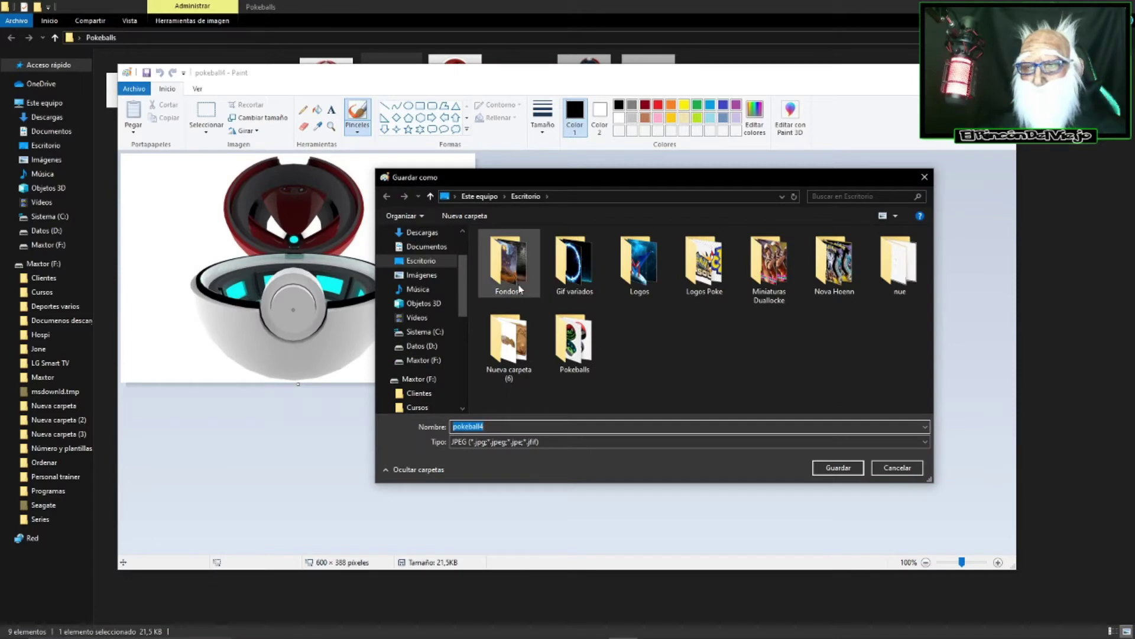
left_click(440, 261)
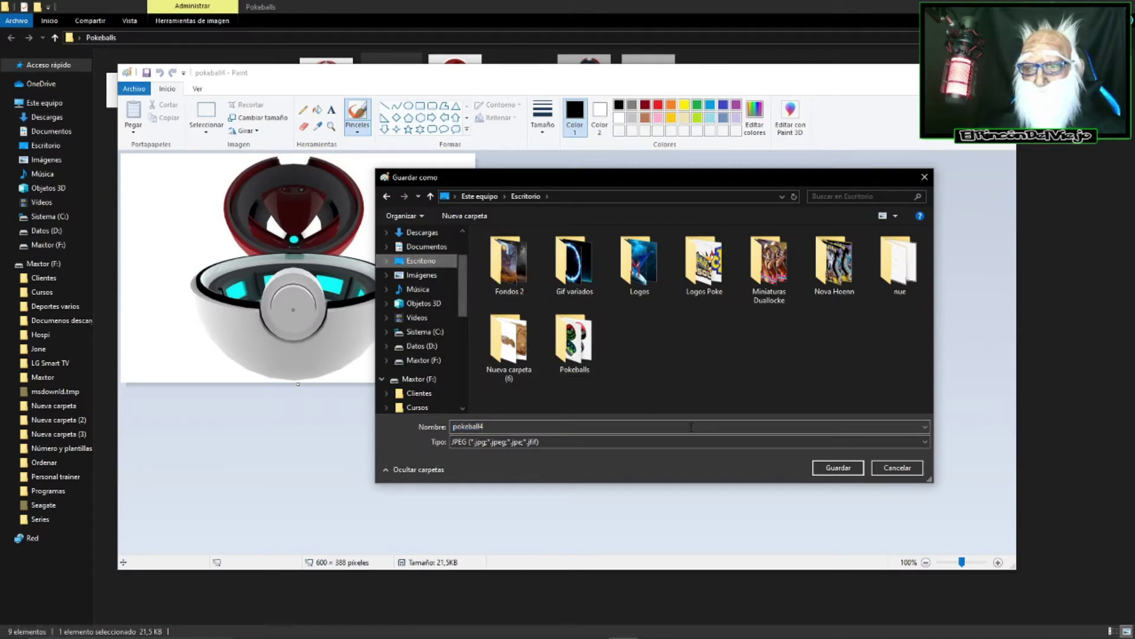
left_click(843, 469)
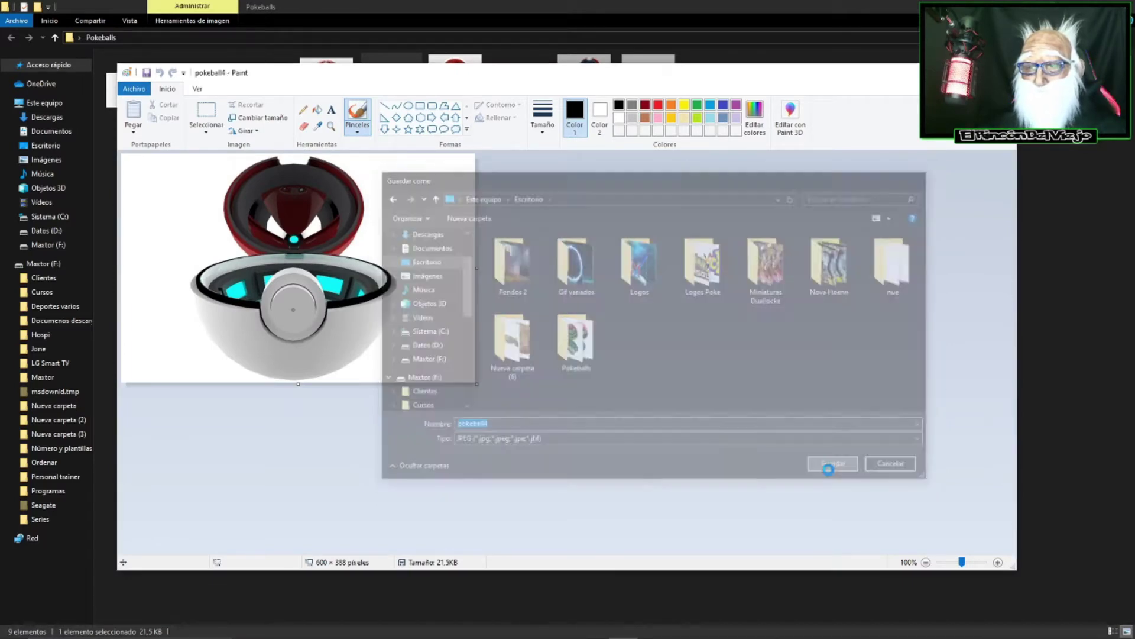
- Close Paint and the Pokeballs folder window, then return to Photoshop
key("alt+F4")
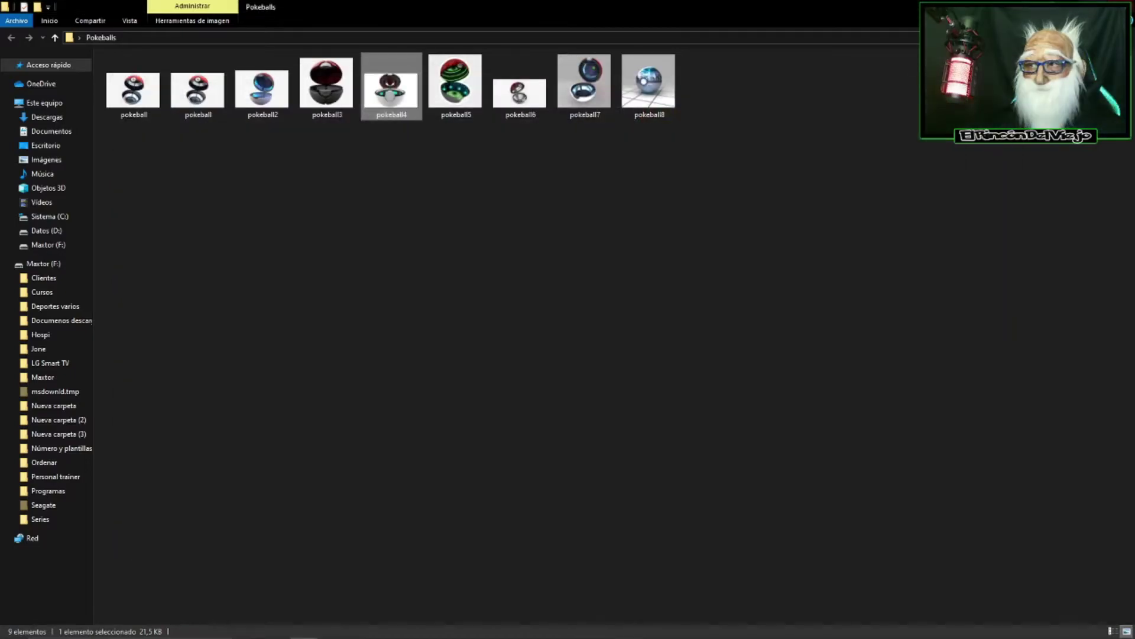
key("alt+F4")
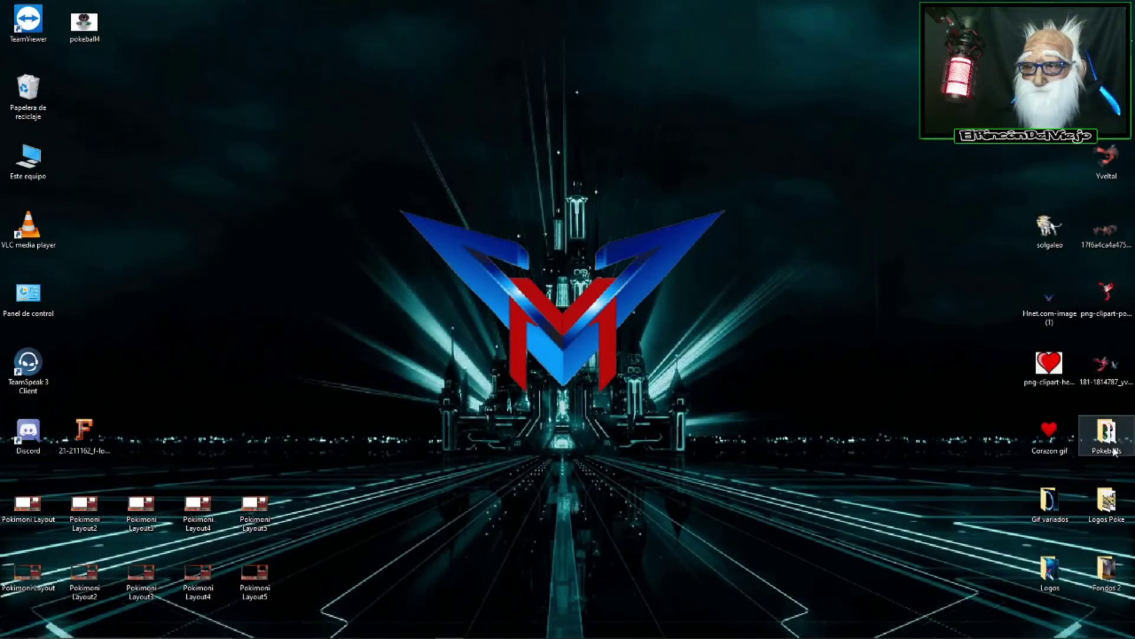
left_click(594, 634)
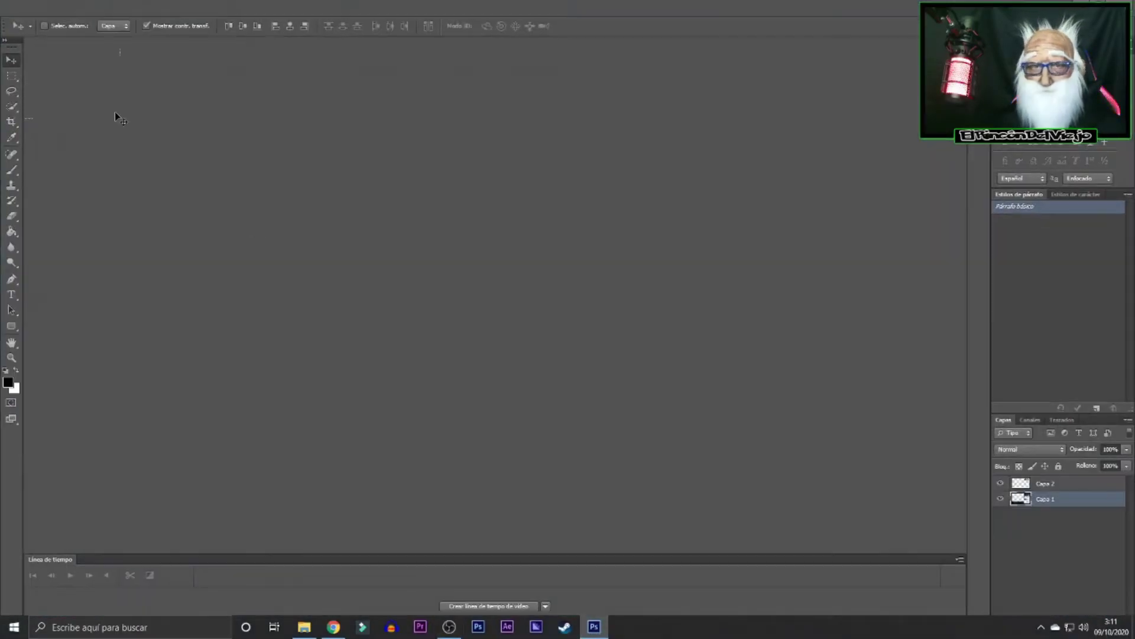
- Open pokeball.jpg from the Pokeballs folder through Archivo > Abrir
left_click(40, 7)
left_click(47, 28)
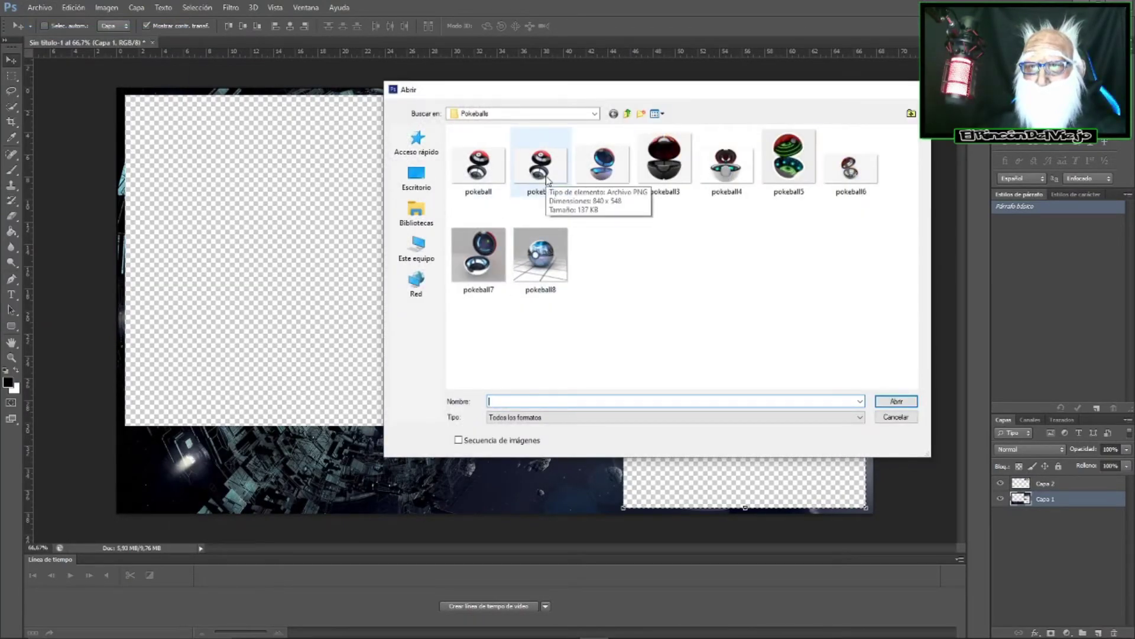
left_click(486, 176)
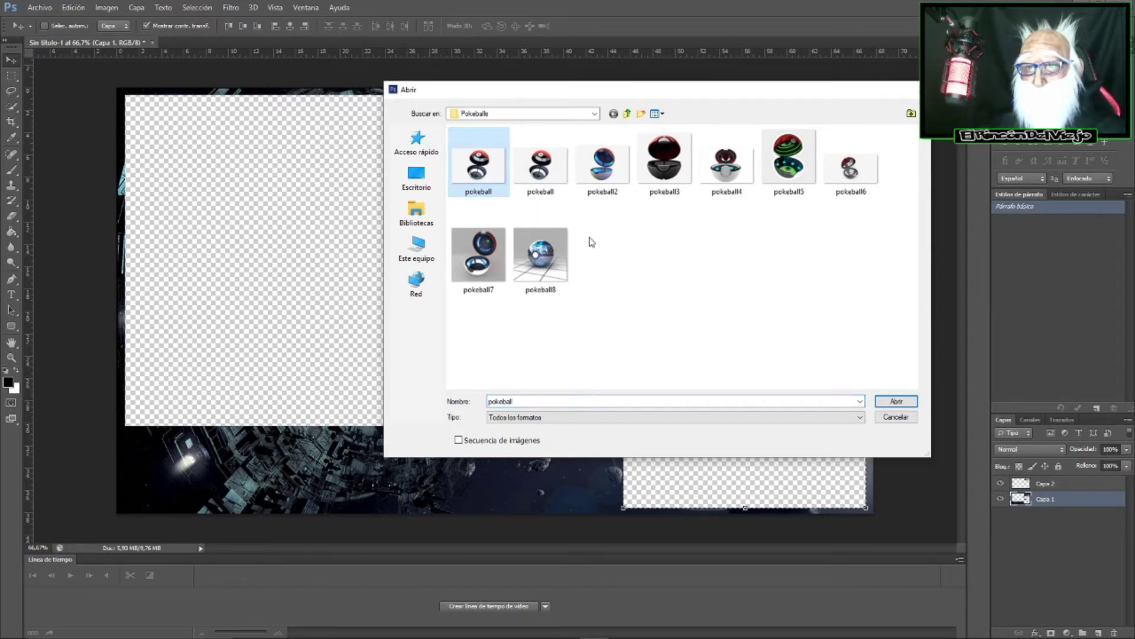
left_click(897, 402)
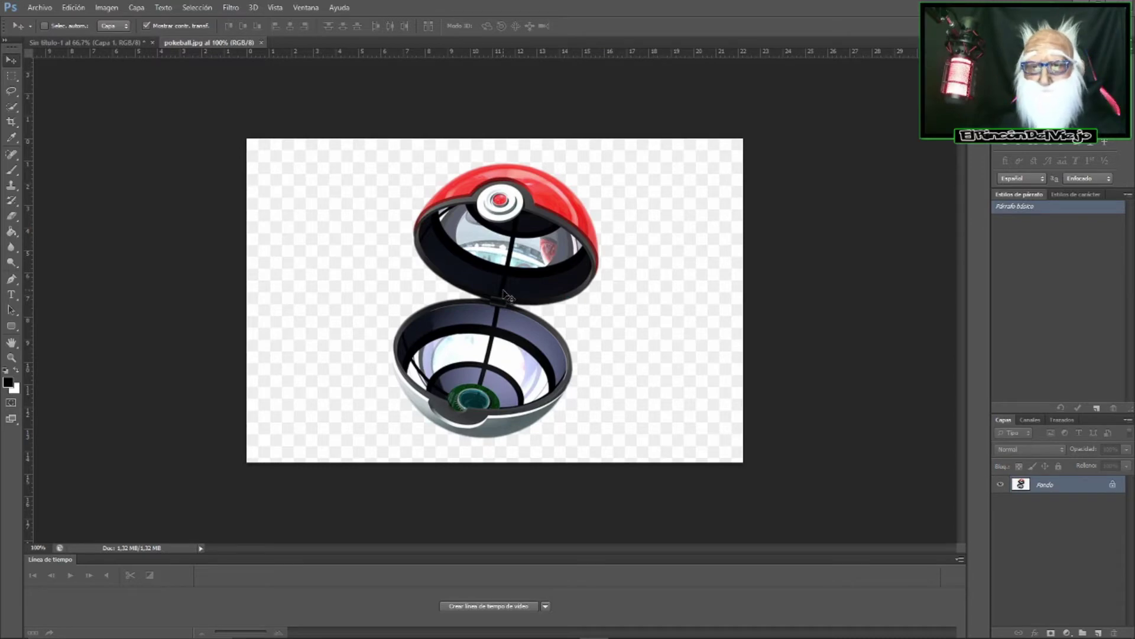
- Try erasing the pokeball's white background, then zoom in on its lower half
left_click(12, 216)
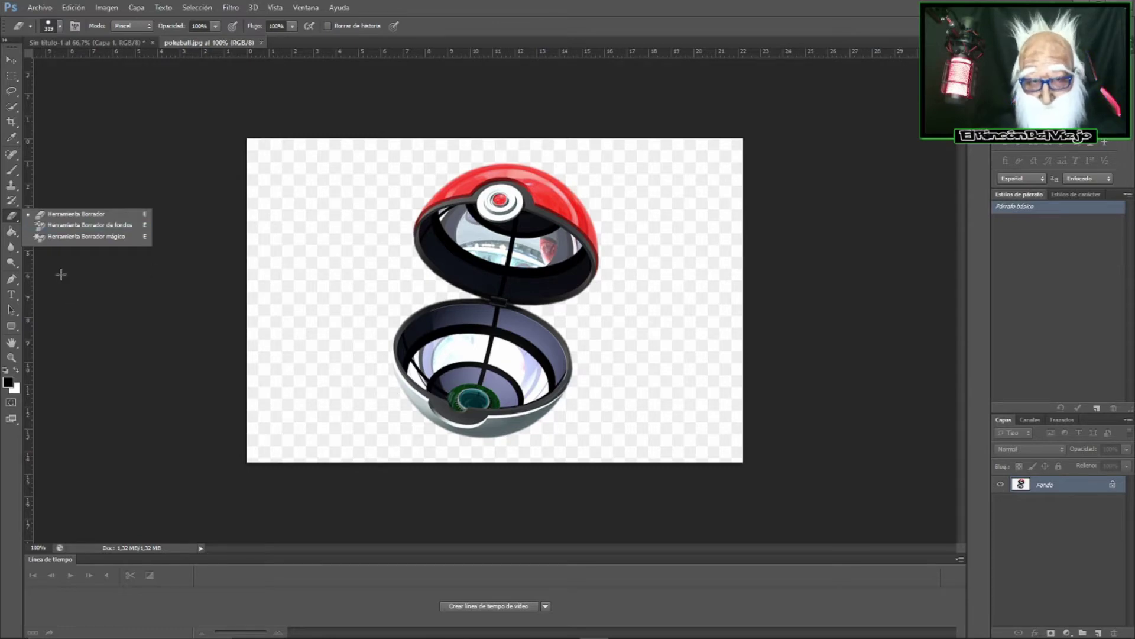
left_click(172, 193)
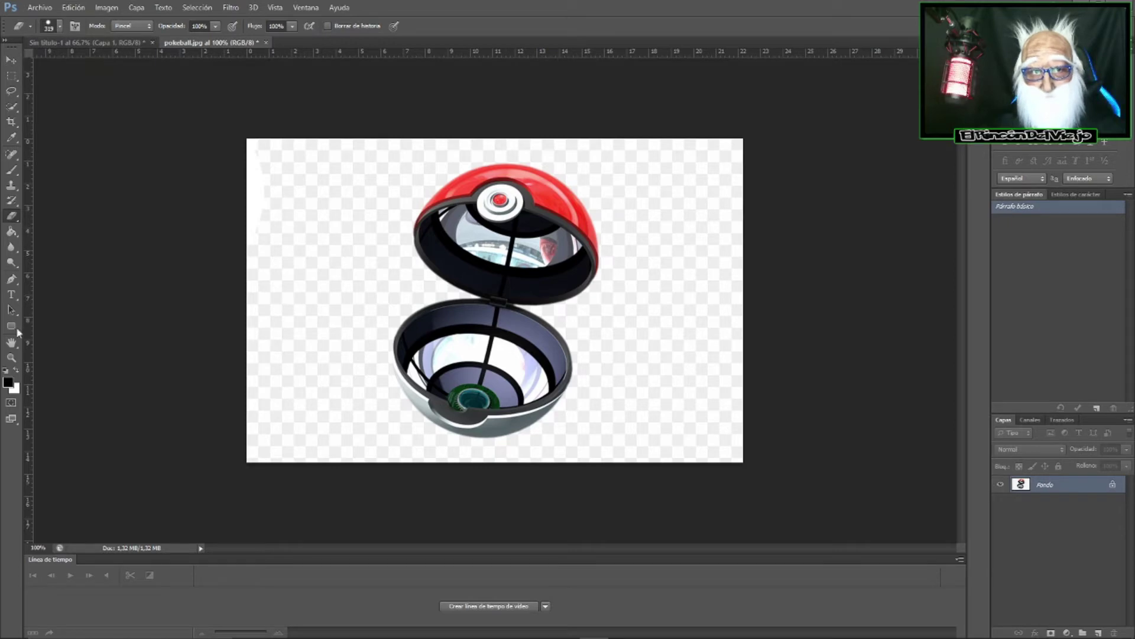
left_click(10, 358)
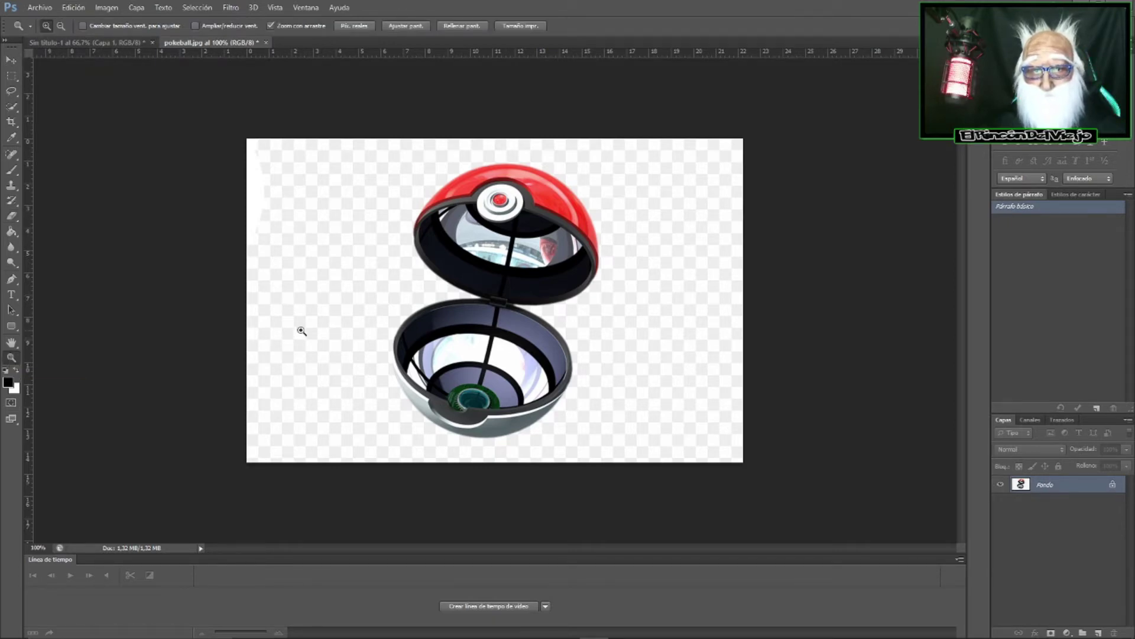
left_click_drag(332, 331, 389, 327)
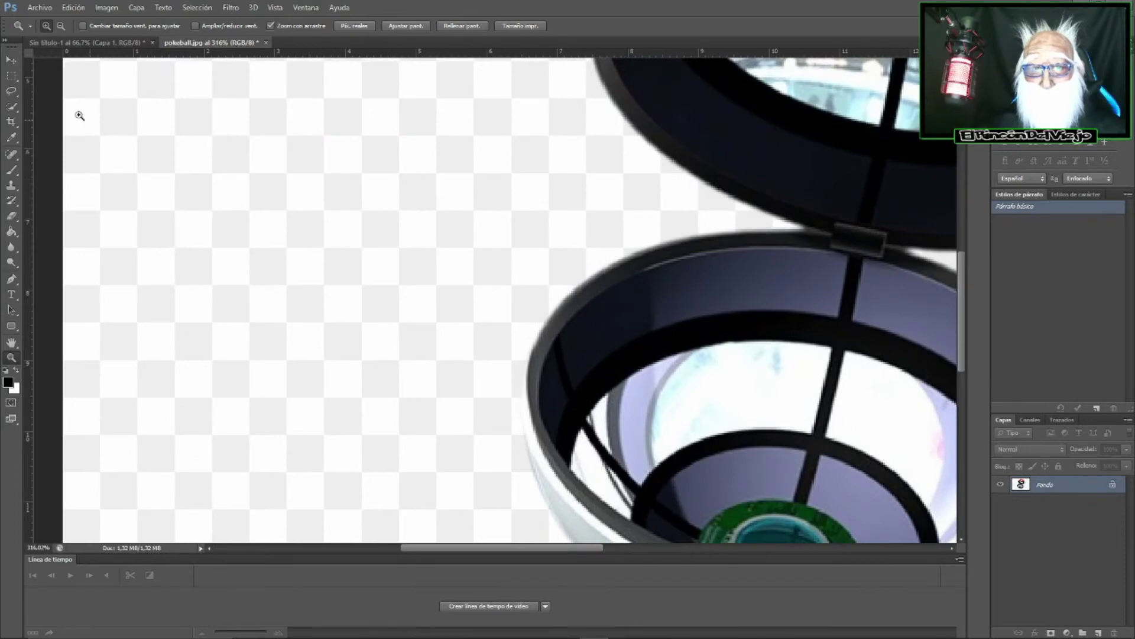
- Attempt to move the locked pokeball image and dismiss the locked-layer warning
left_click(11, 59)
mouse_move(479, 421)
left_mouse_down()
mouse_move(459, 309)
mouse_move(439, 363)
left_mouse_up()
left_click(569, 243)
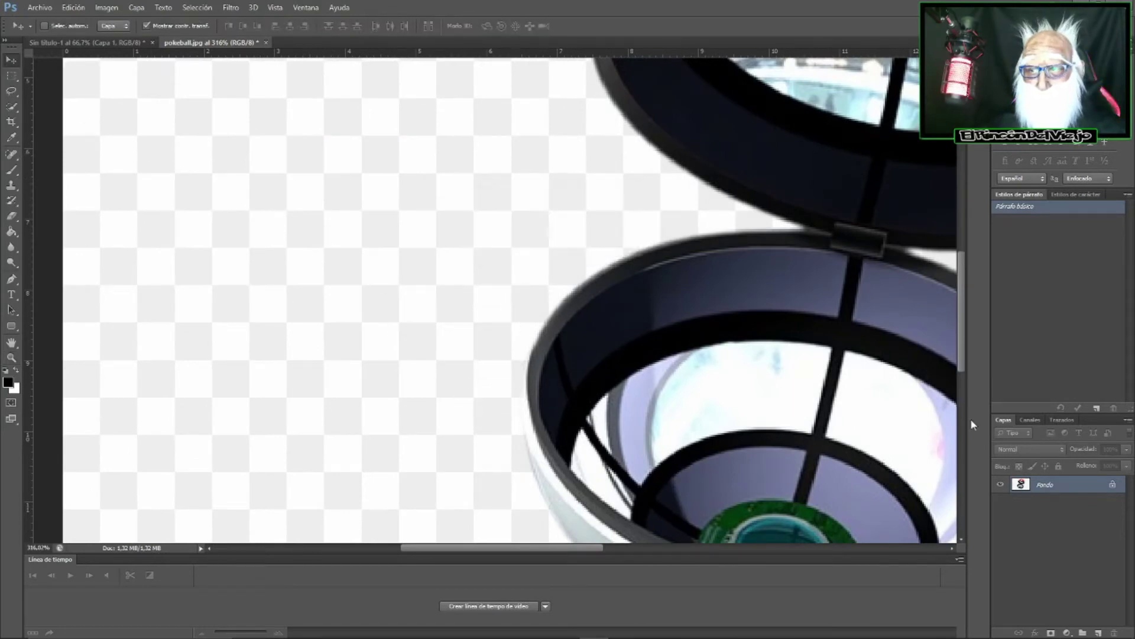
- Unlock the Fondo layer as Capa 0 and drag the pokeball around the canvas
double_click(1077, 492)
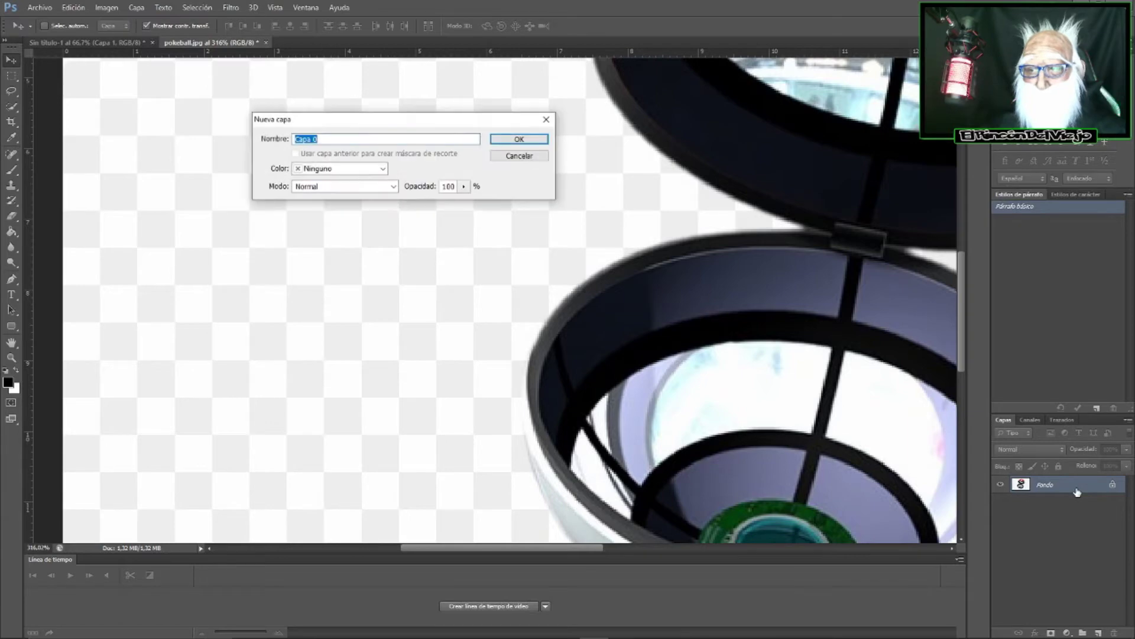
left_click(519, 139)
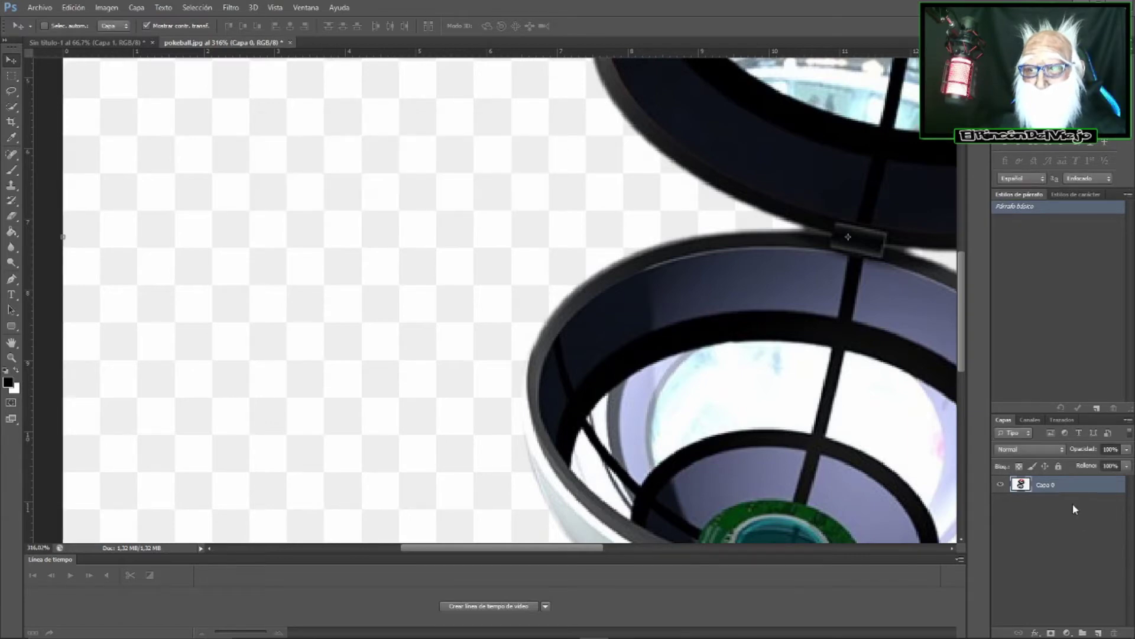
left_click_drag(486, 438, 401, 189)
mouse_move(382, 420)
left_mouse_down()
mouse_move(397, 361)
mouse_move(456, 423)
left_mouse_up()
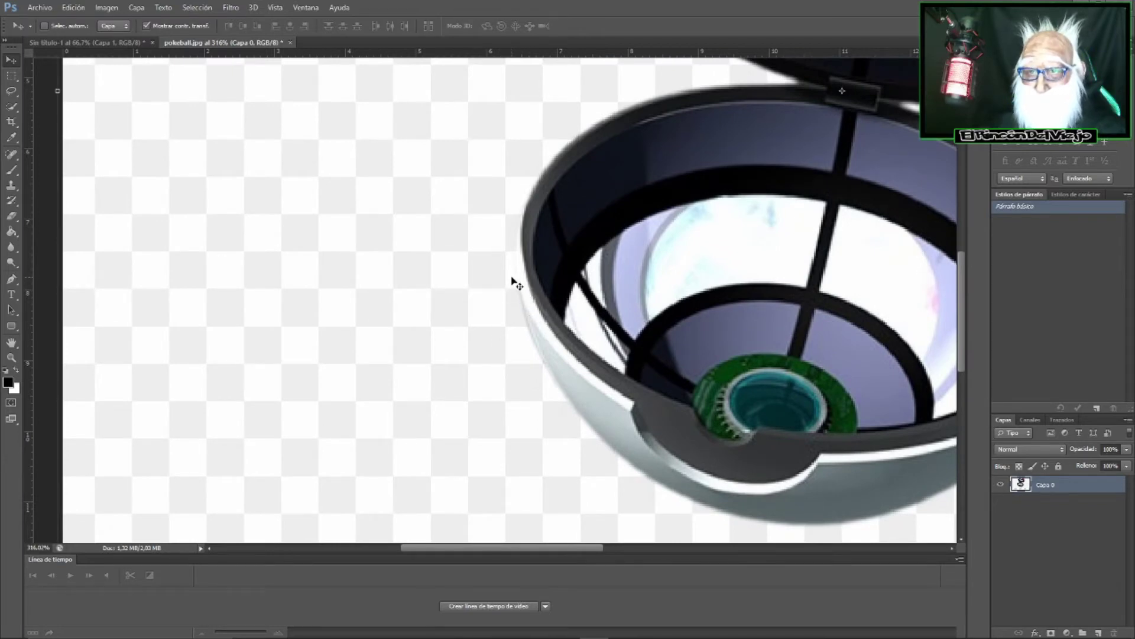
left_click_drag(513, 282, 496, 367)
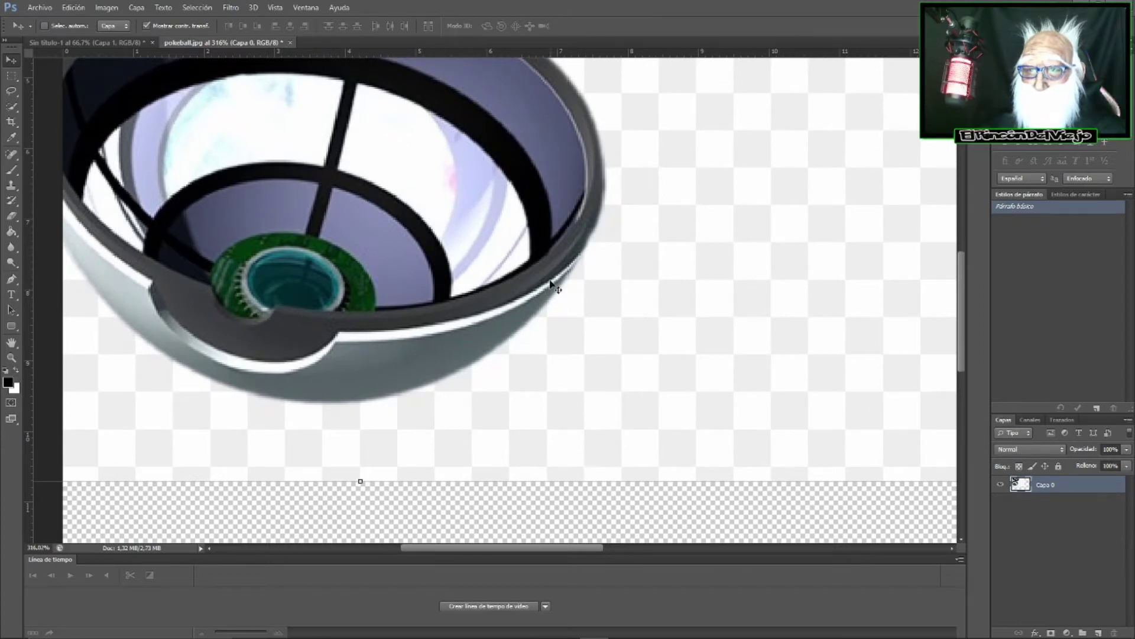
left_click_drag(513, 404, 848, 351)
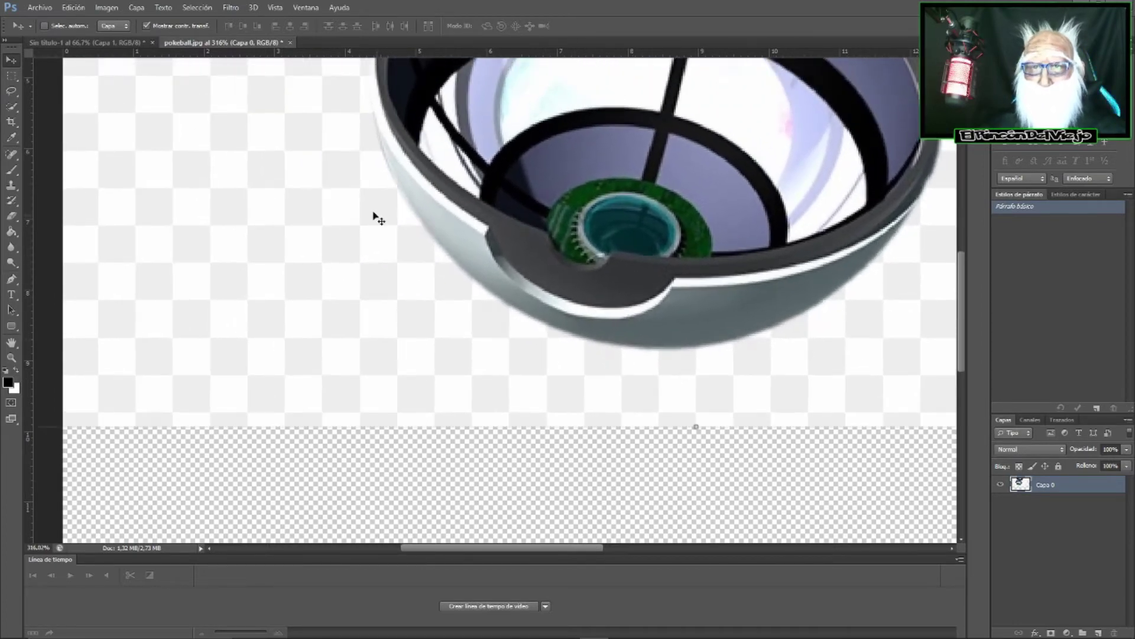
left_click_drag(306, 211, 393, 402)
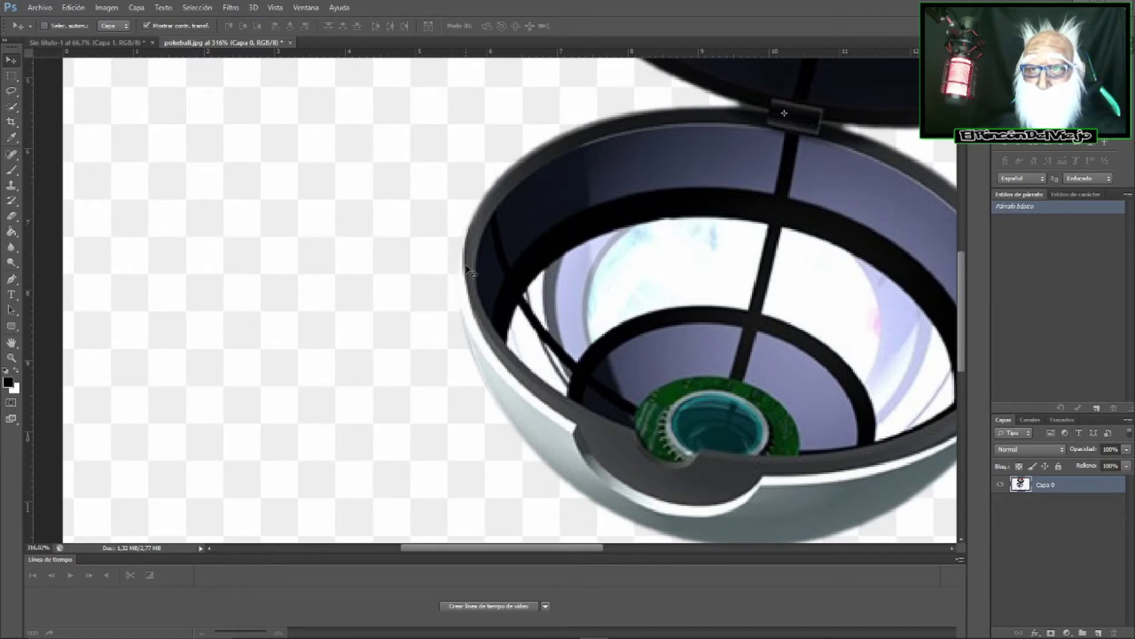
left_click_drag(468, 341, 434, 219)
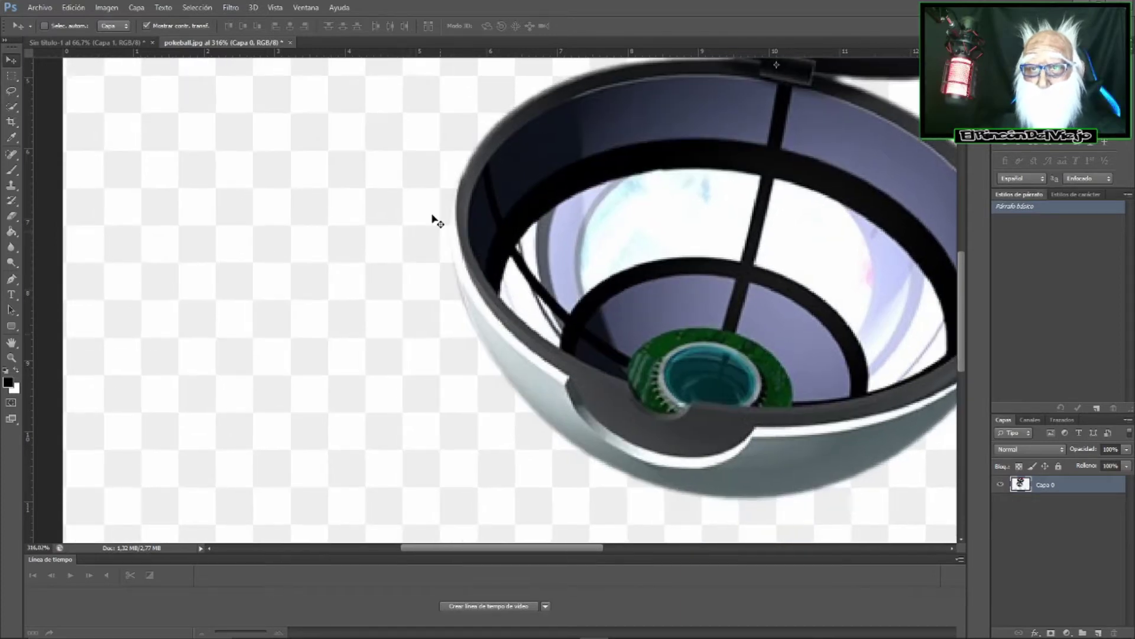
left_click_drag(544, 469, 548, 320)
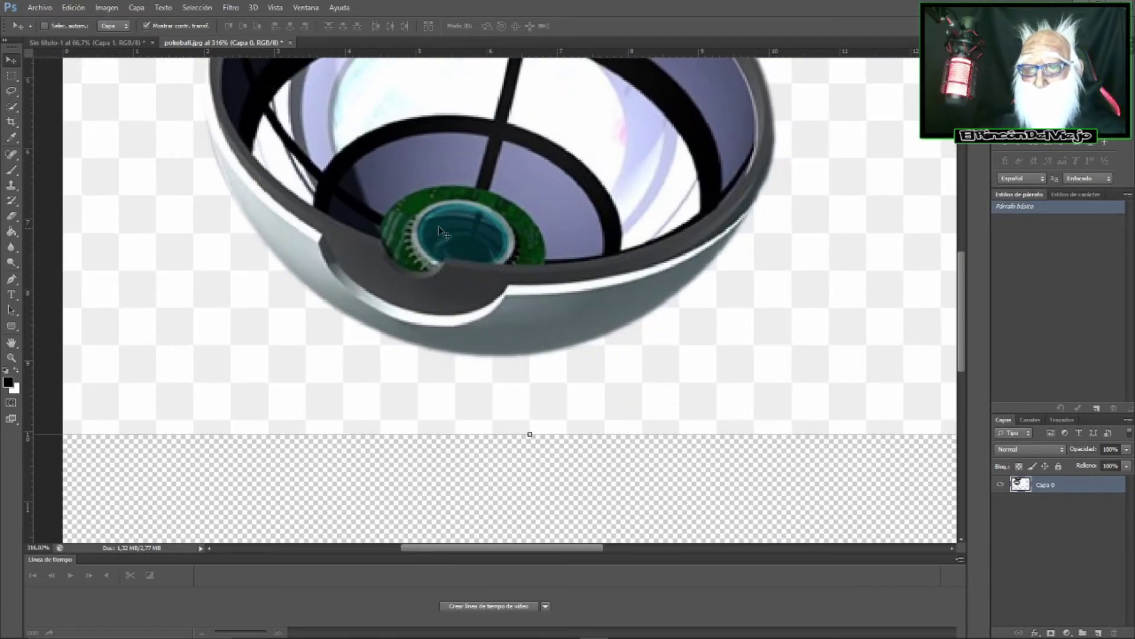
left_click_drag(170, 213, 336, 322)
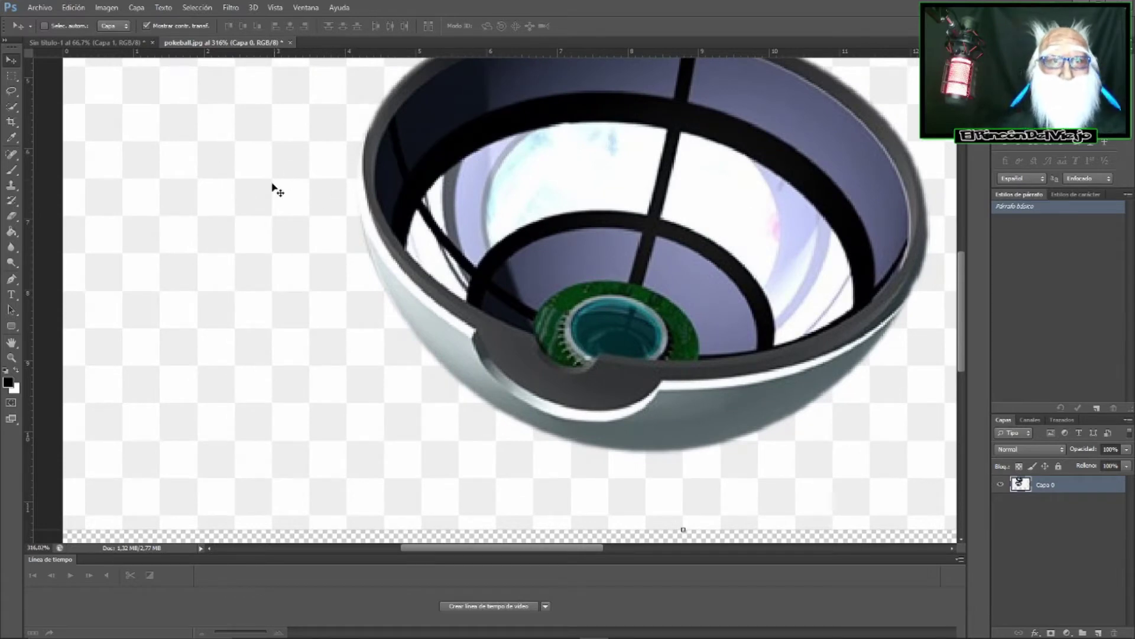
- Close the pokeball.jpg document without saving changes
left_click(290, 42)
key("n")
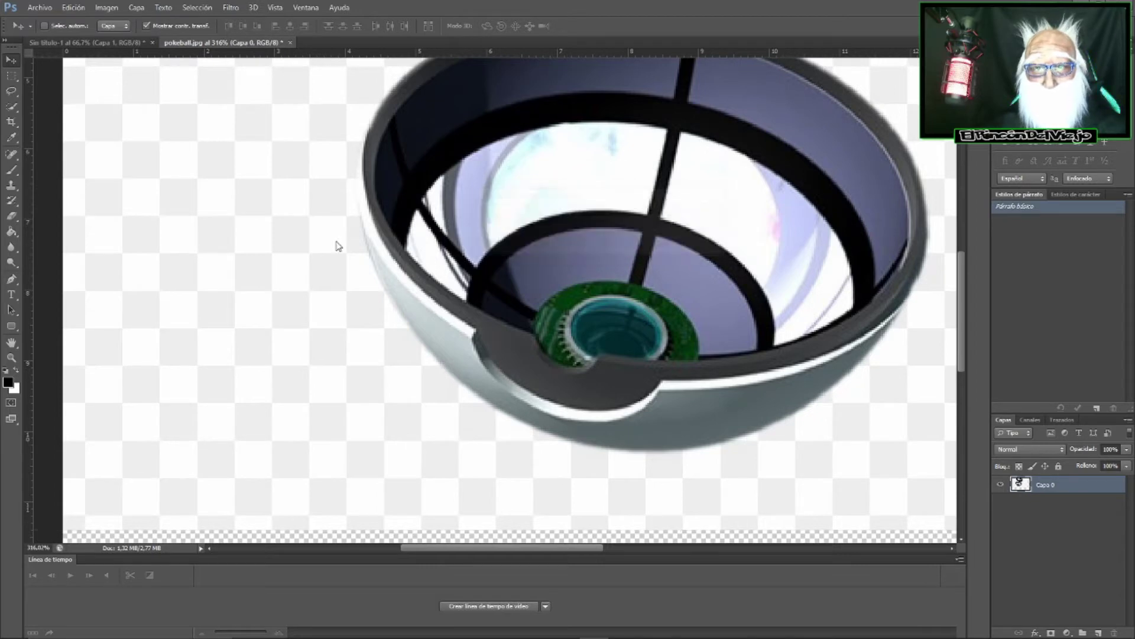
left_click(39, 7)
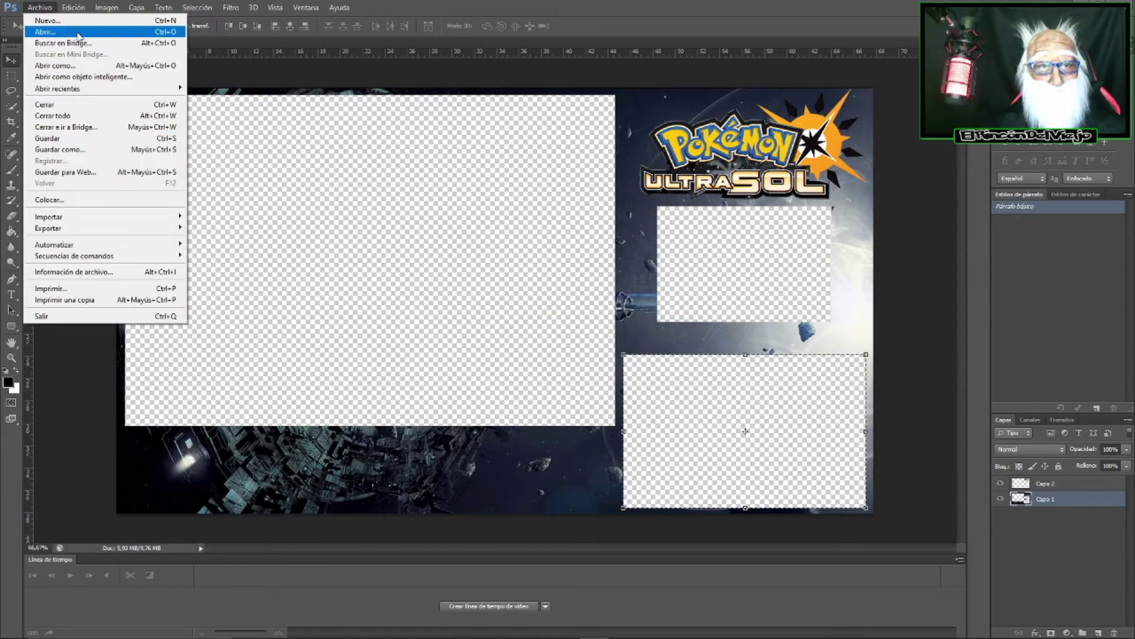
- Open the pokeball2 image as a new document
left_click(47, 31)
left_click(603, 171)
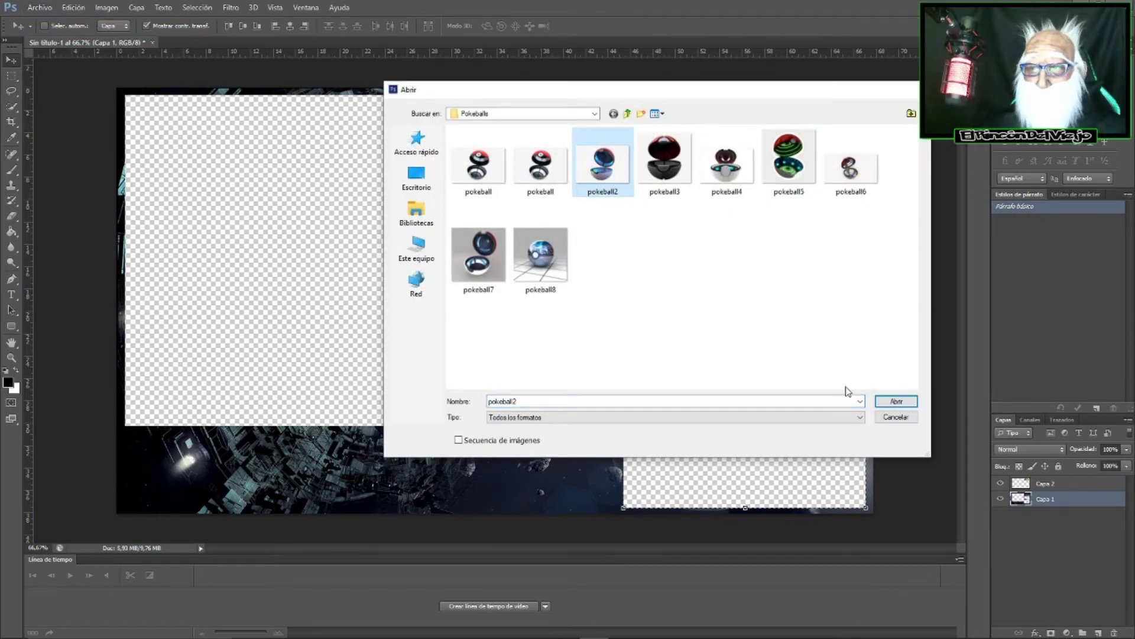
left_click(894, 402)
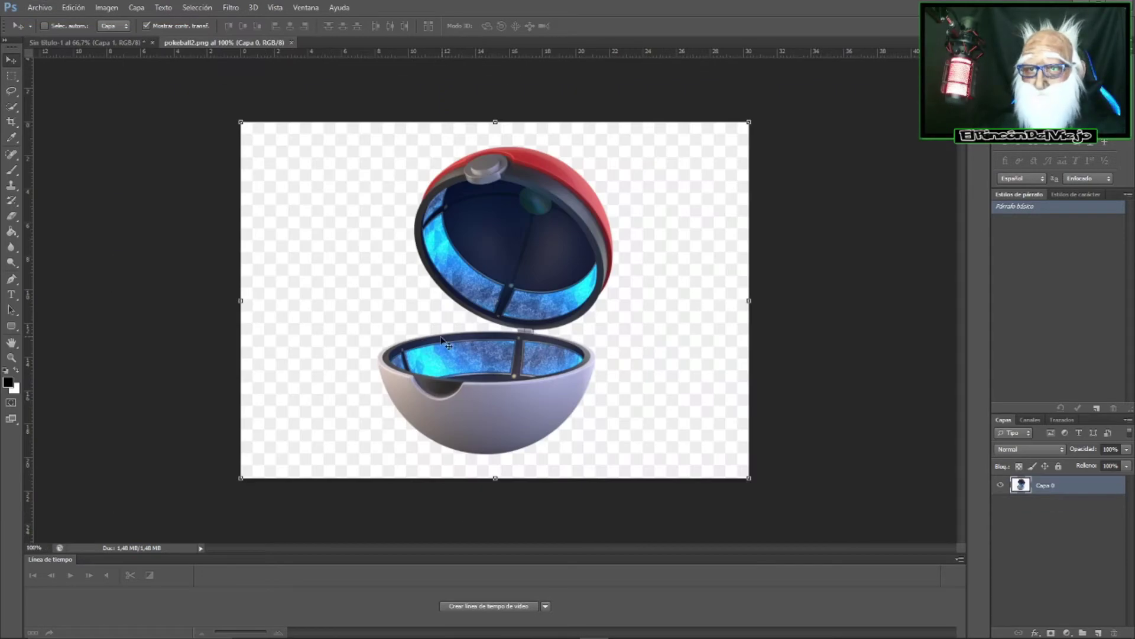
- Erase pokeball2's white background with the Magic Eraser and drag it toward the layout tab
left_click(12, 219)
left_click(64, 237)
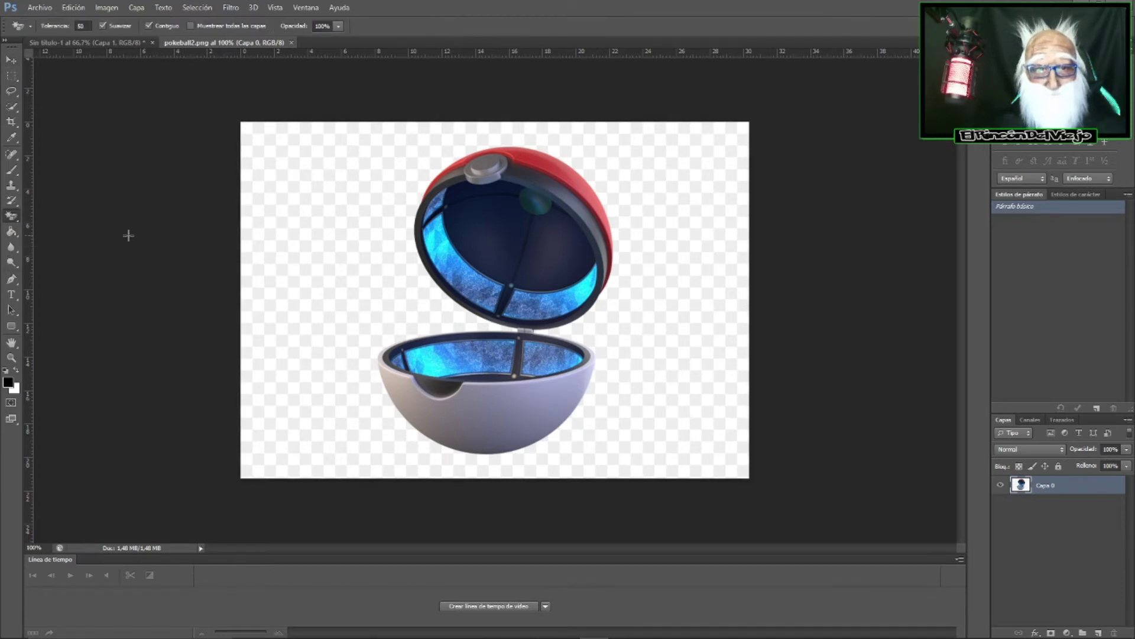
left_click(319, 245)
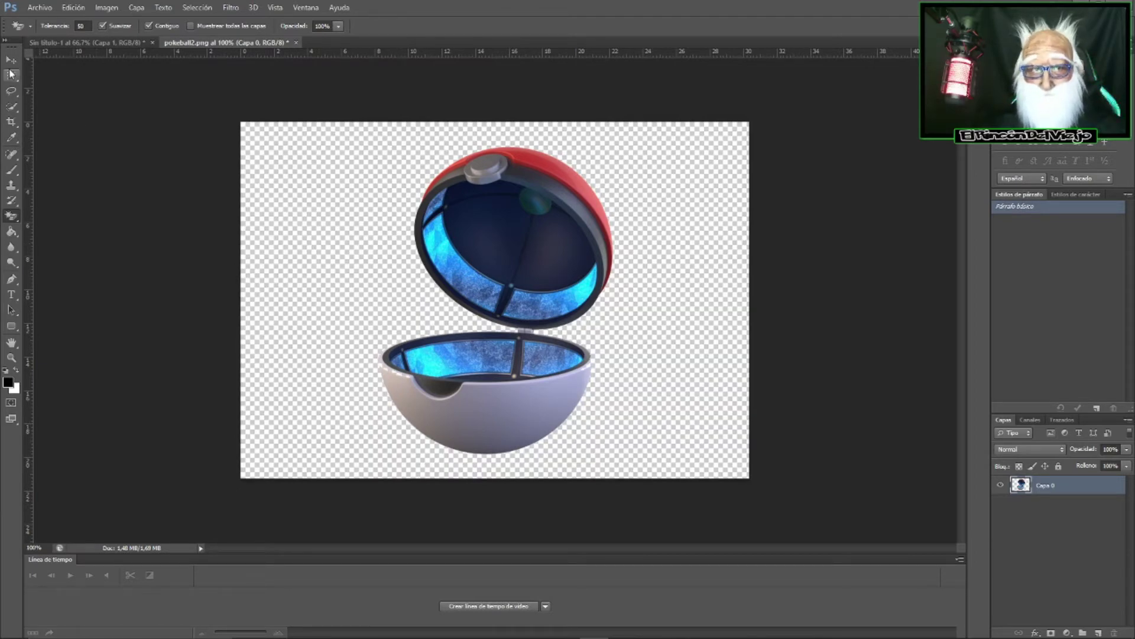
left_click(11, 60)
left_click_drag(507, 274, 105, 46)
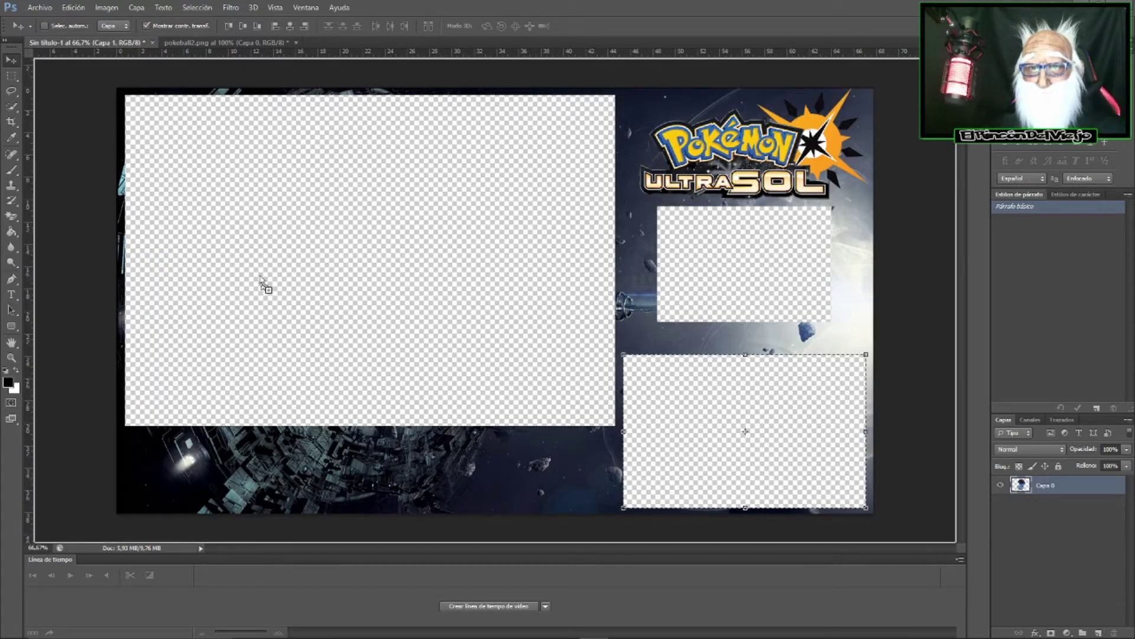
- Drop pokeball2 into the layout as Capa 3 and scale it into the lower-left corner
left_click_drag(105, 46, 264, 284)
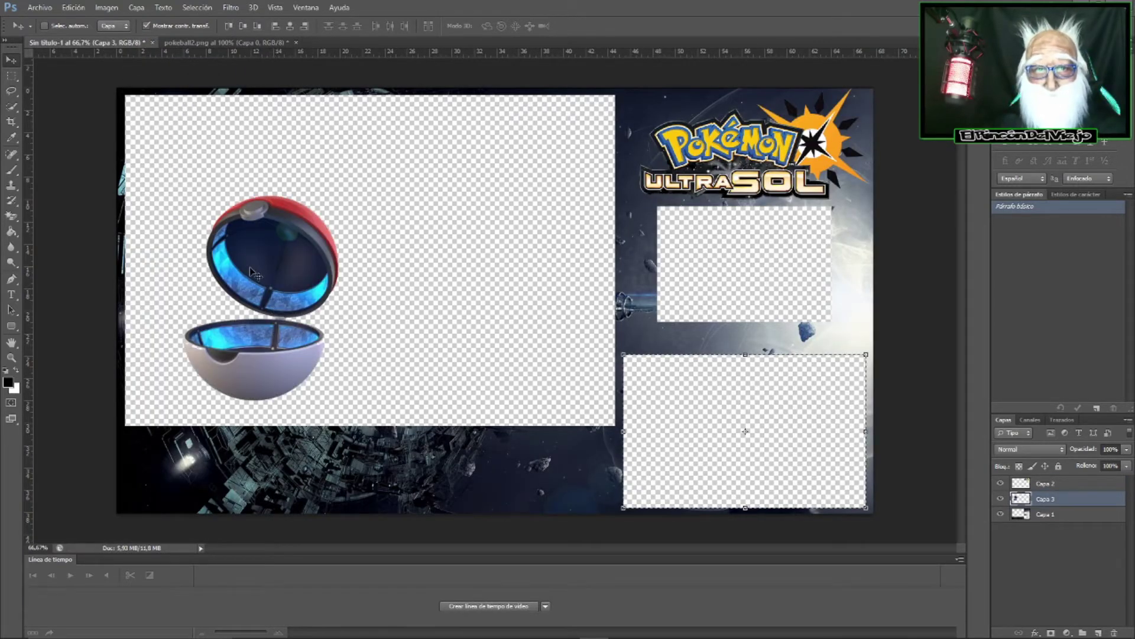
mouse_move(269, 290)
left_mouse_down()
mouse_move(407, 353)
mouse_move(297, 248)
left_mouse_up()
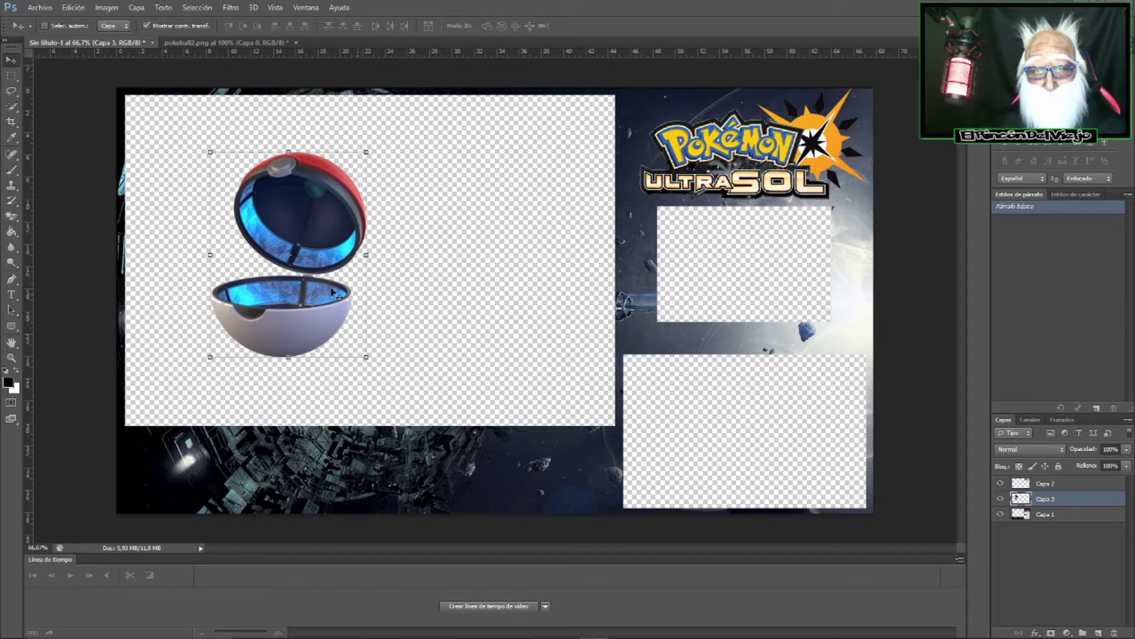
left_click_drag(296, 220, 306, 336)
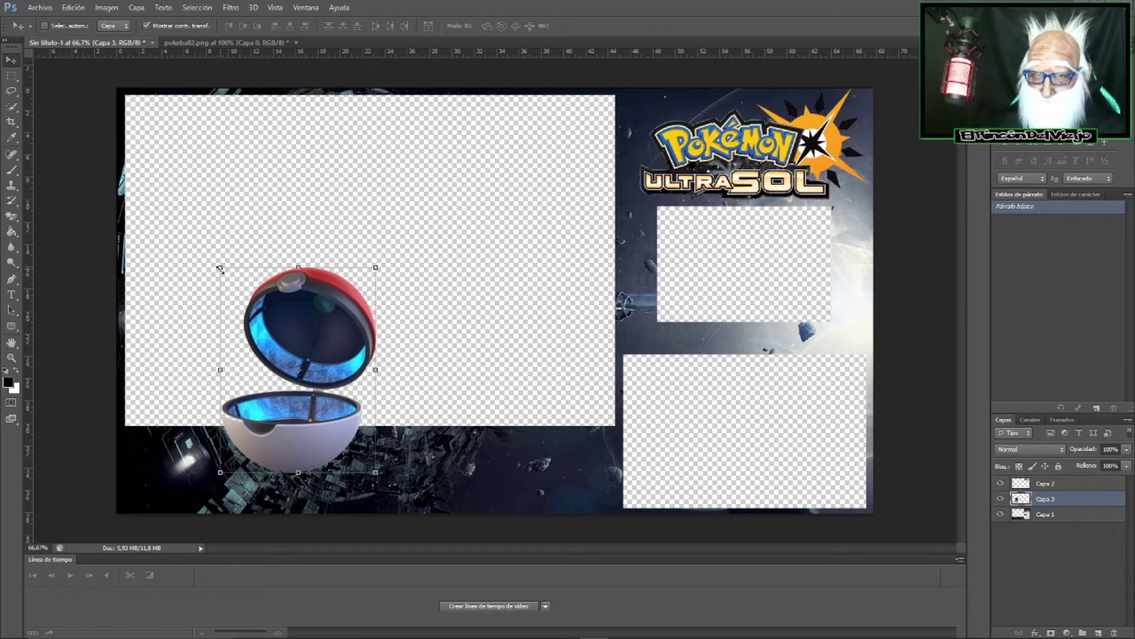
left_click_drag(220, 268, 324, 383)
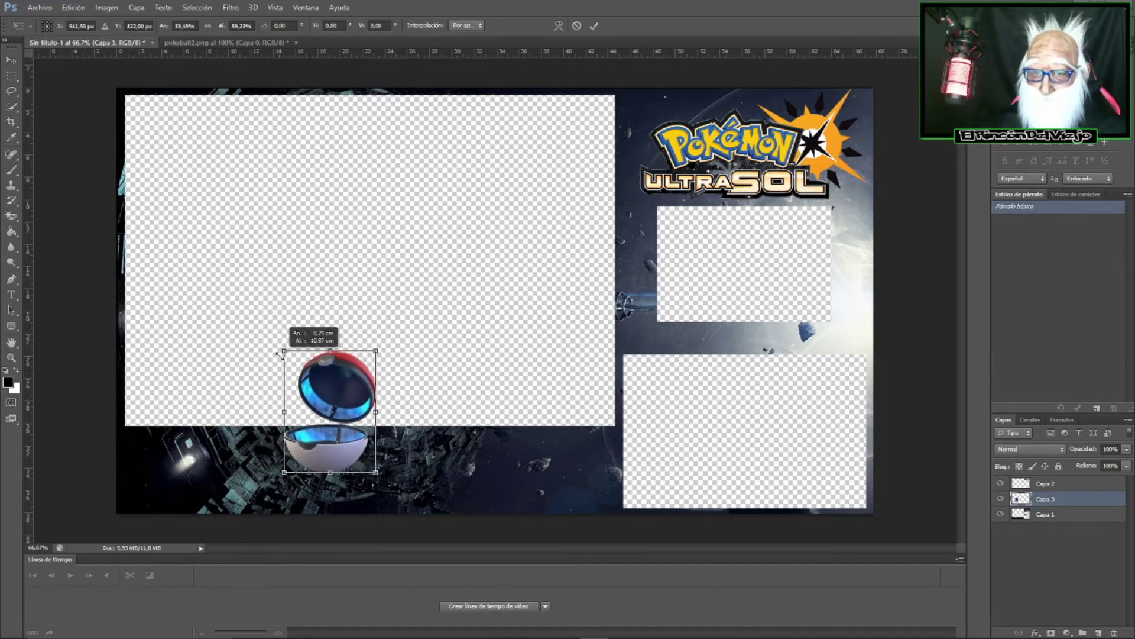
mouse_move(325, 383)
left_mouse_down()
mouse_move(303, 427)
mouse_move(142, 444)
left_mouse_up()
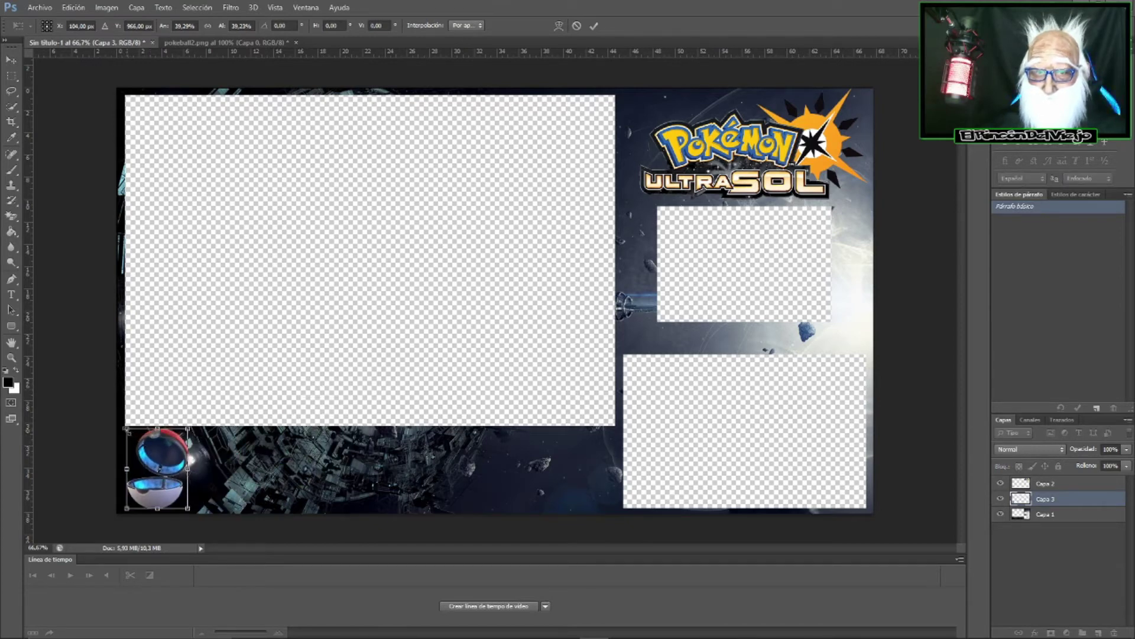
left_click_drag(128, 428, 145, 444)
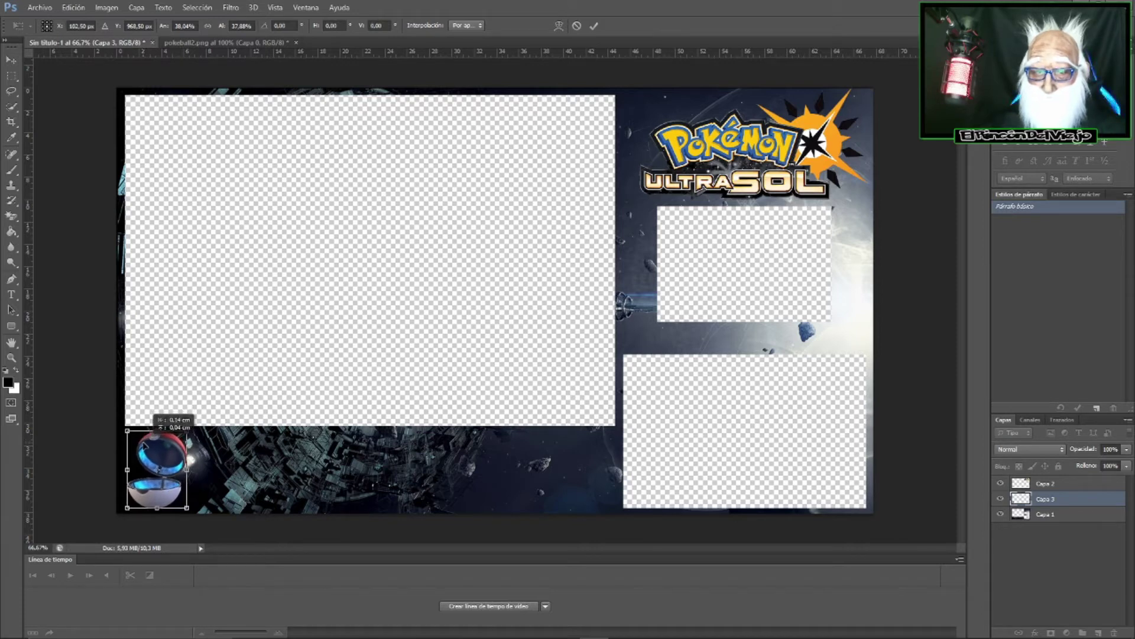
left_click_drag(144, 444, 145, 444)
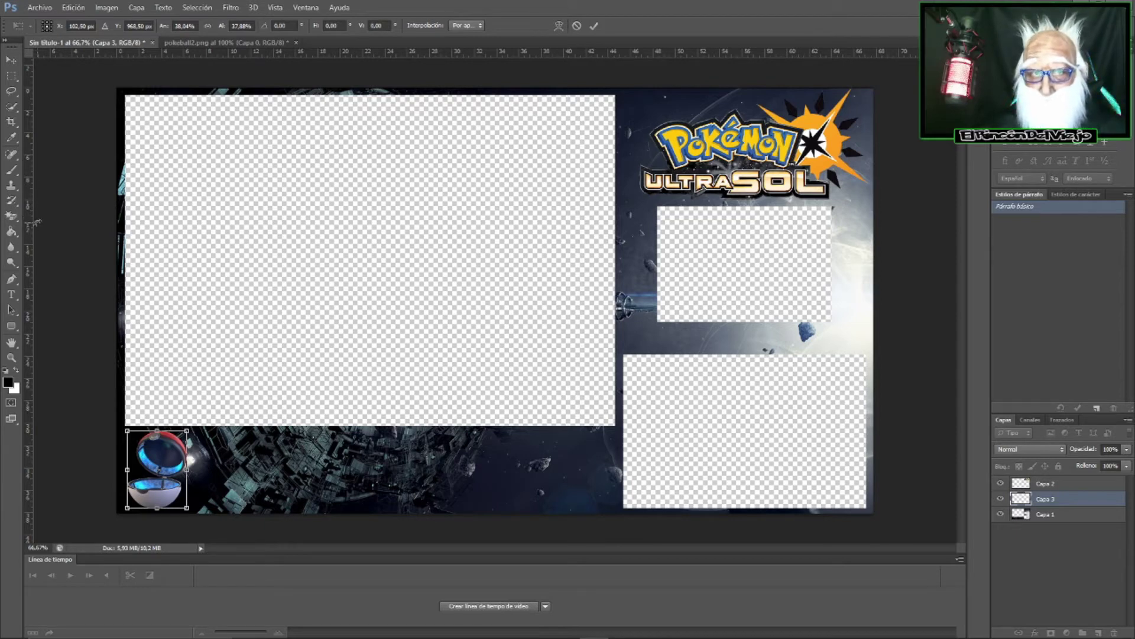
left_click(593, 26)
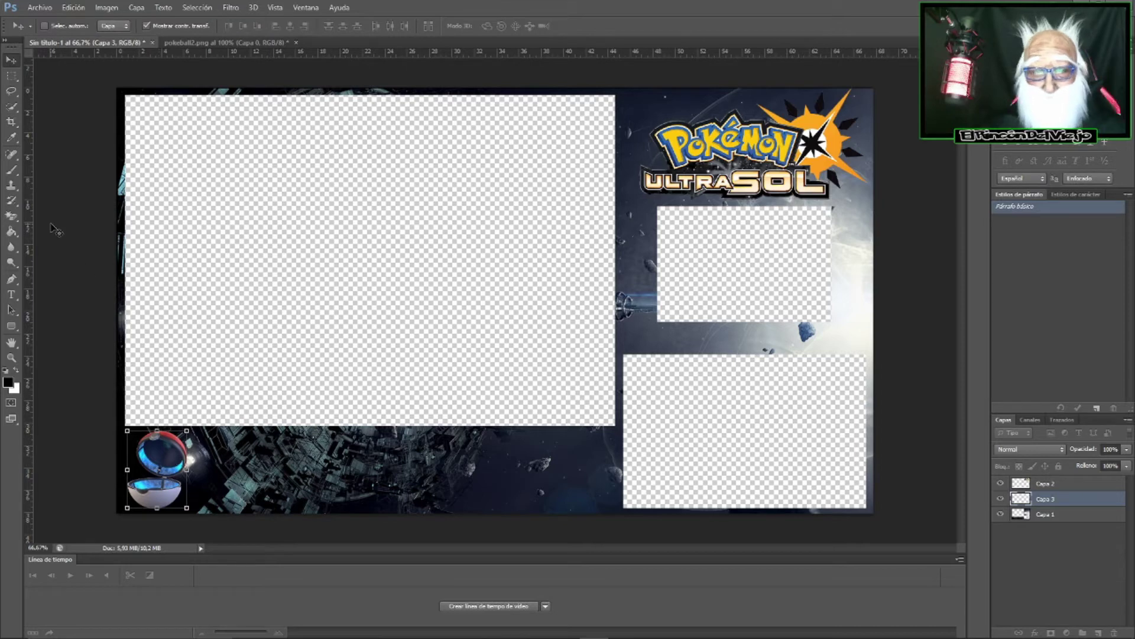
- Pull a vertical guide from the ruler and settle it near the left edge at about 1,22 cm
left_click_drag(28, 220, 95, 251)
left_click_drag(119, 258, 103, 258)
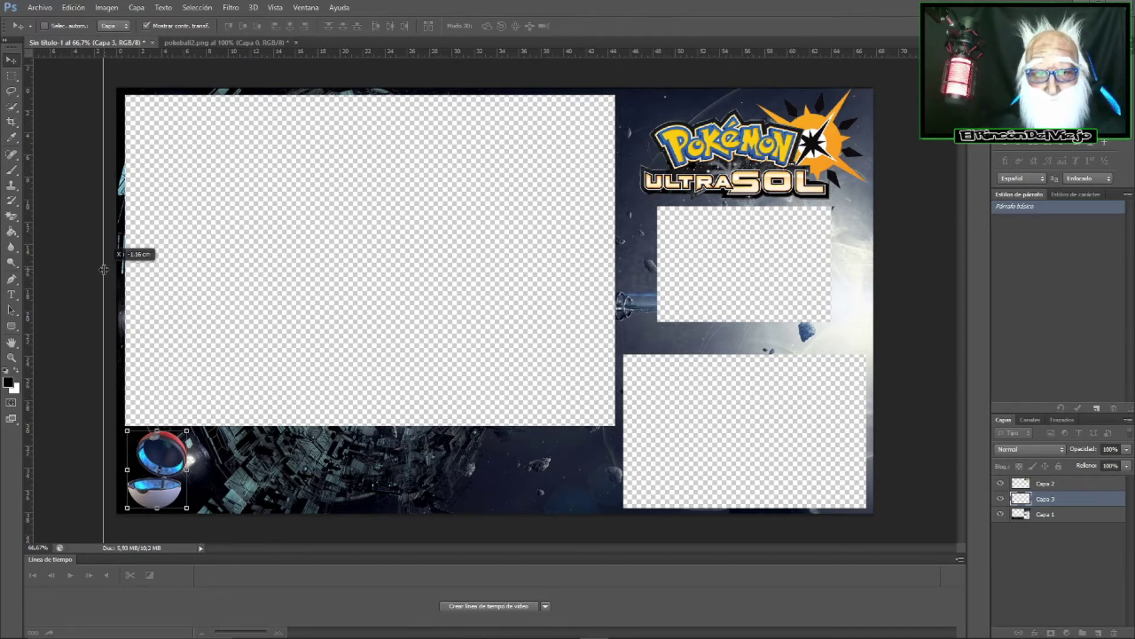
mouse_move(169, 470)
left_mouse_down()
mouse_move(680, 219)
mouse_move(741, 202)
left_mouse_up()
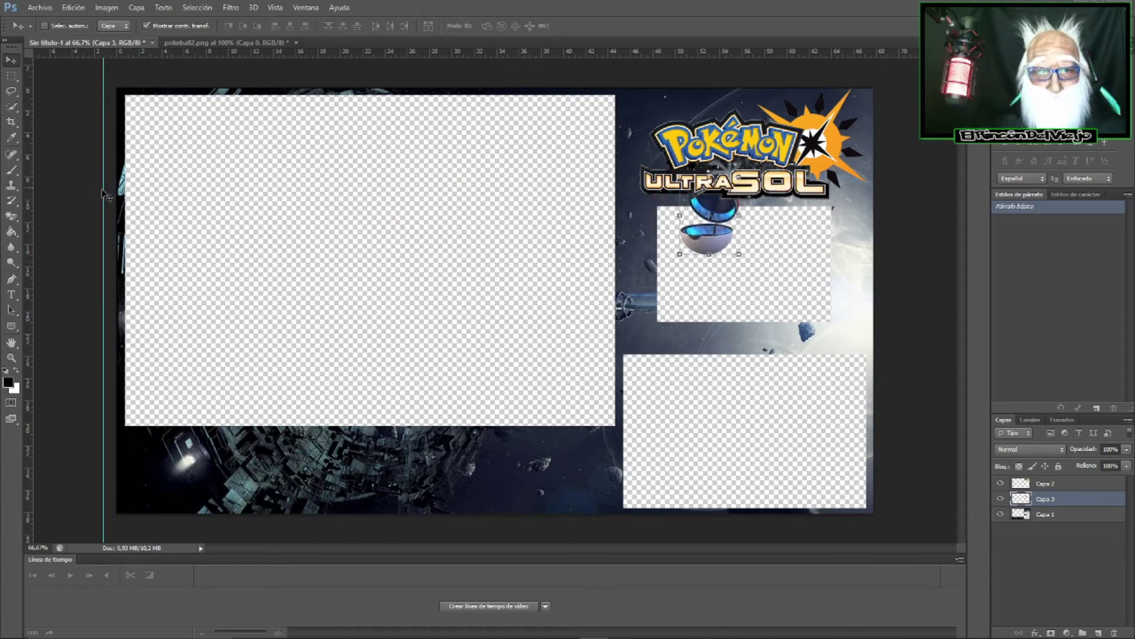
left_click_drag(103, 195, 126, 211)
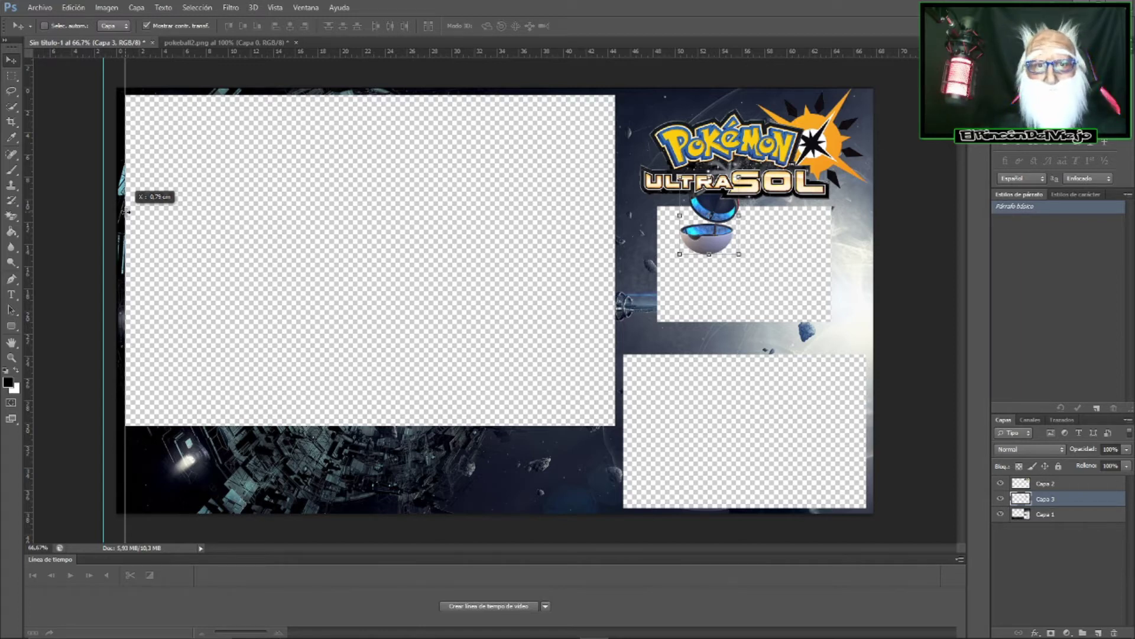
mouse_move(127, 211)
left_mouse_down()
mouse_move(607, 261)
mouse_move(614, 282)
left_mouse_up()
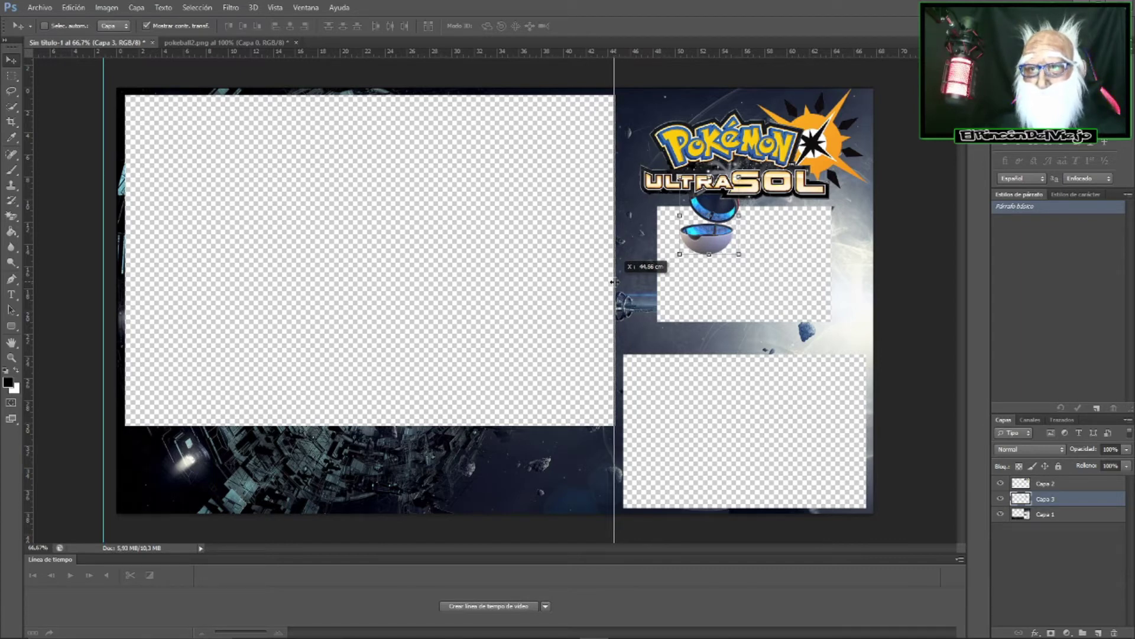
left_click_drag(615, 283, 616, 280)
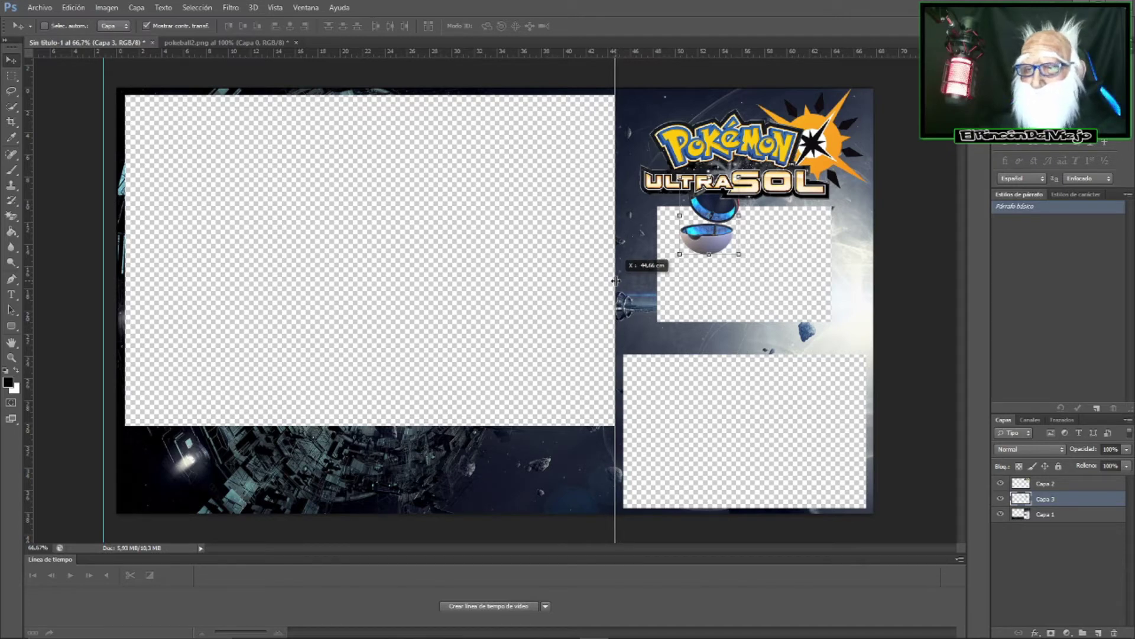
left_click_drag(615, 281, 126, 266)
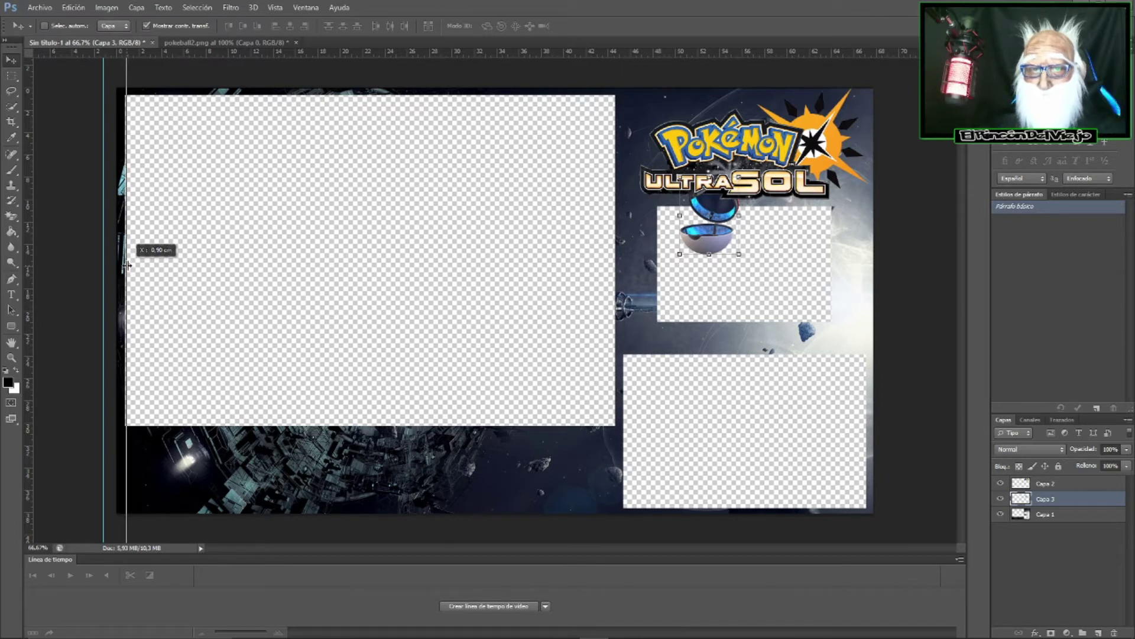
left_click_drag(125, 266, 615, 300)
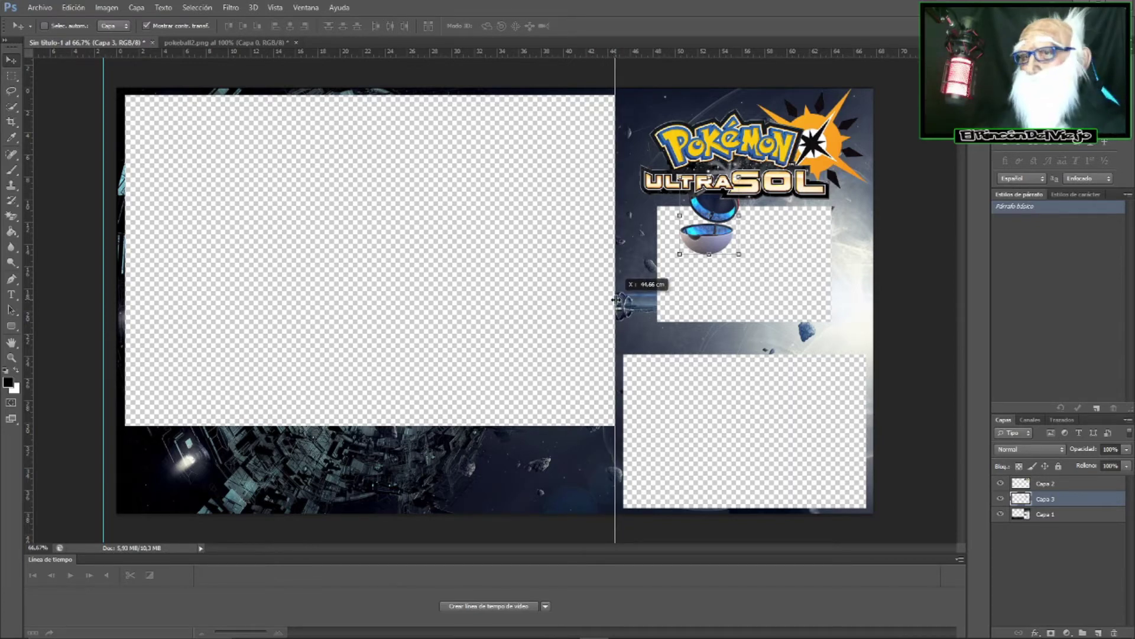
mouse_move(616, 300)
left_mouse_down()
mouse_move(130, 305)
mouse_move(618, 318)
mouse_move(125, 322)
left_mouse_up()
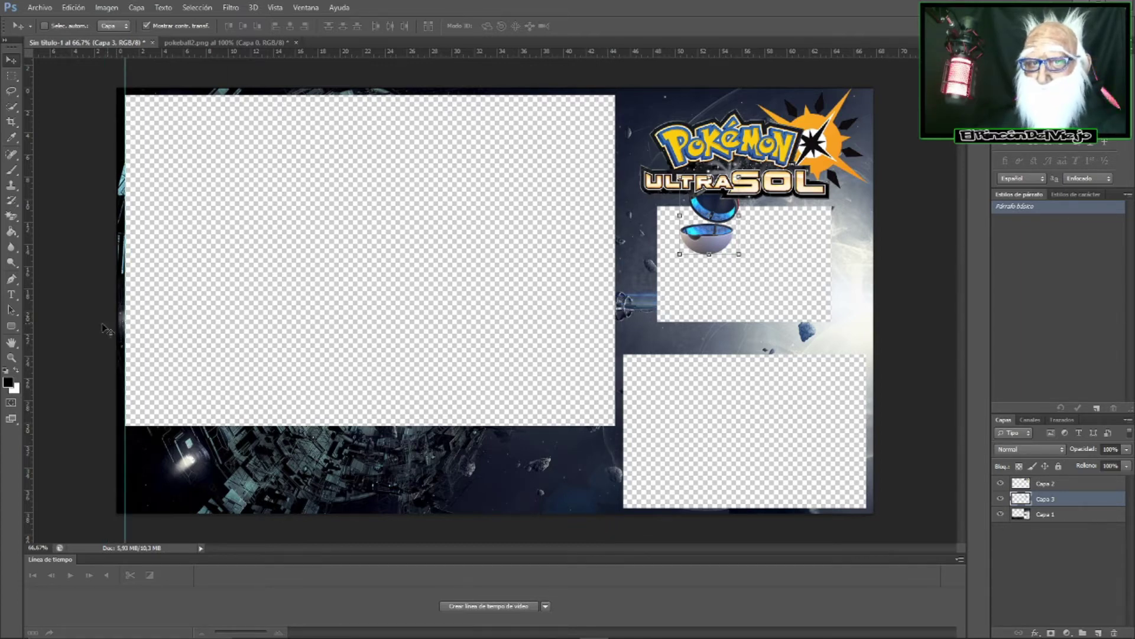
- Add four more vertical guides across the left box, starting at about 5,98 cm
mouse_move(30, 324)
left_mouse_down()
mouse_move(183, 322)
mouse_move(184, 336)
left_mouse_up()
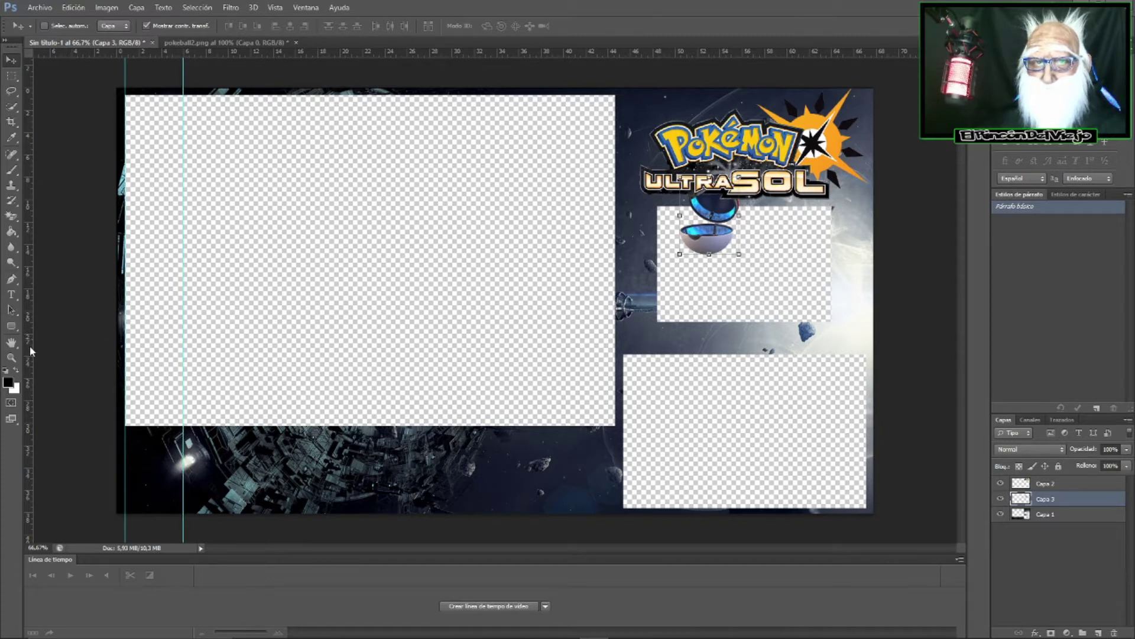
left_click_drag(29, 346, 245, 353)
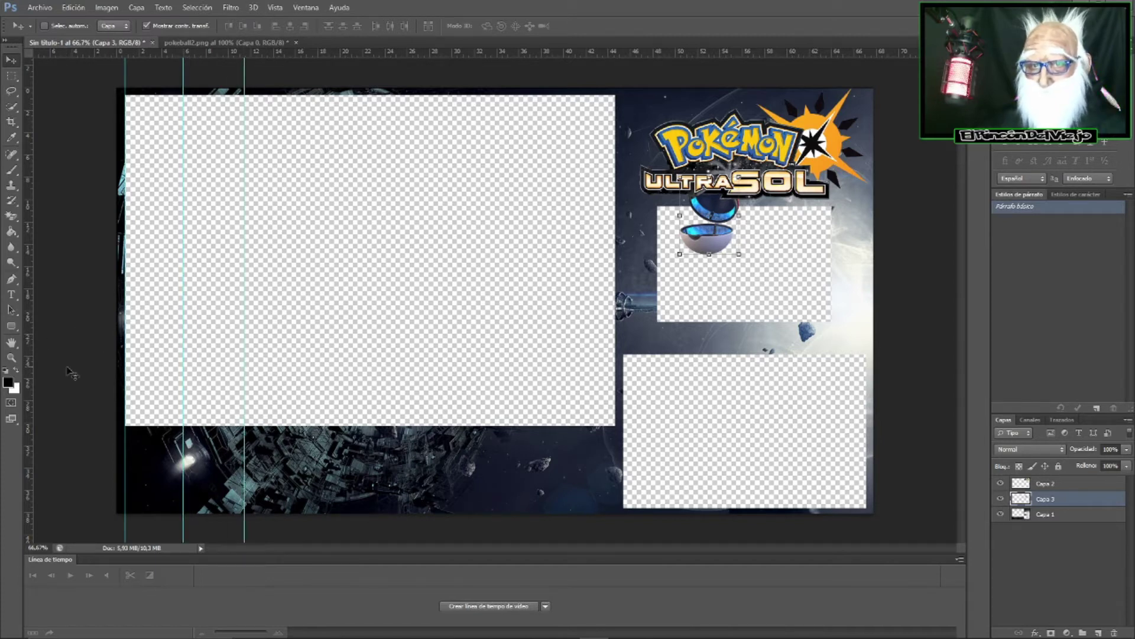
mouse_move(30, 365)
left_mouse_down()
mouse_move(361, 376)
mouse_move(119, 367)
mouse_move(311, 387)
left_mouse_up()
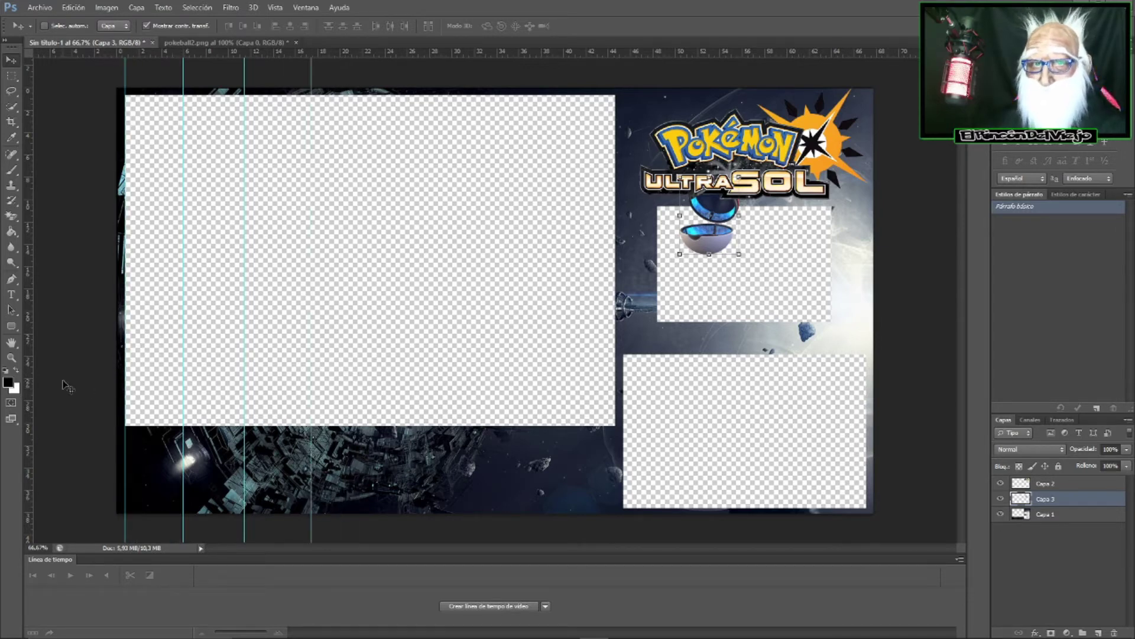
left_click_drag(27, 383, 377, 383)
- Add one more guide and move the Pokéball into the bottom-left slot between the first guides
left_click_drag(28, 388, 441, 406)
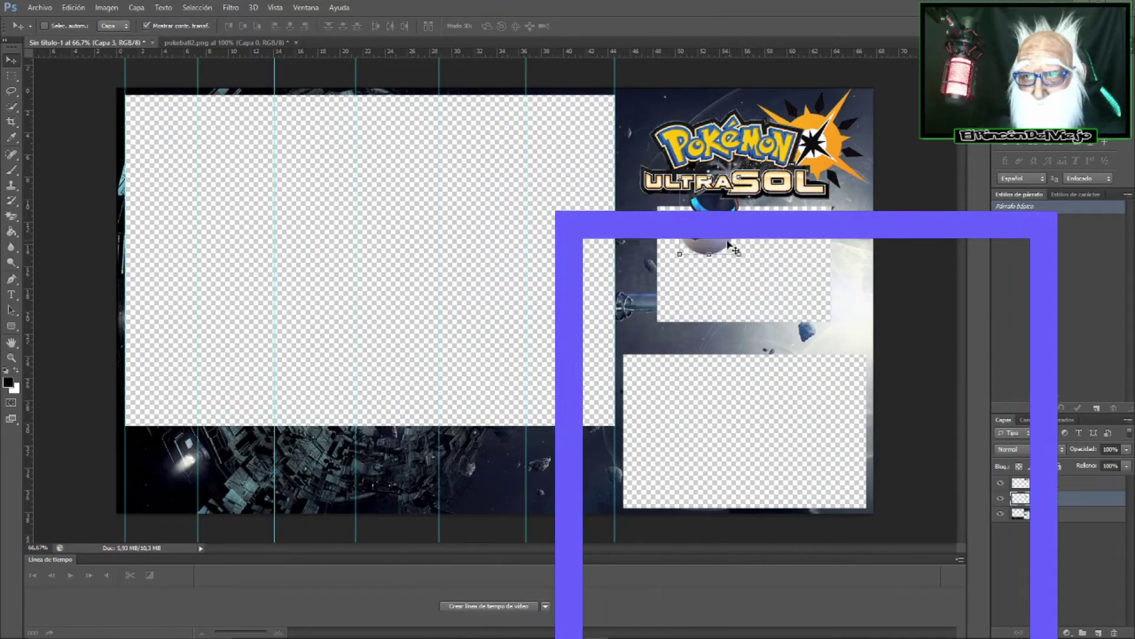
left_click_drag(728, 244, 182, 496)
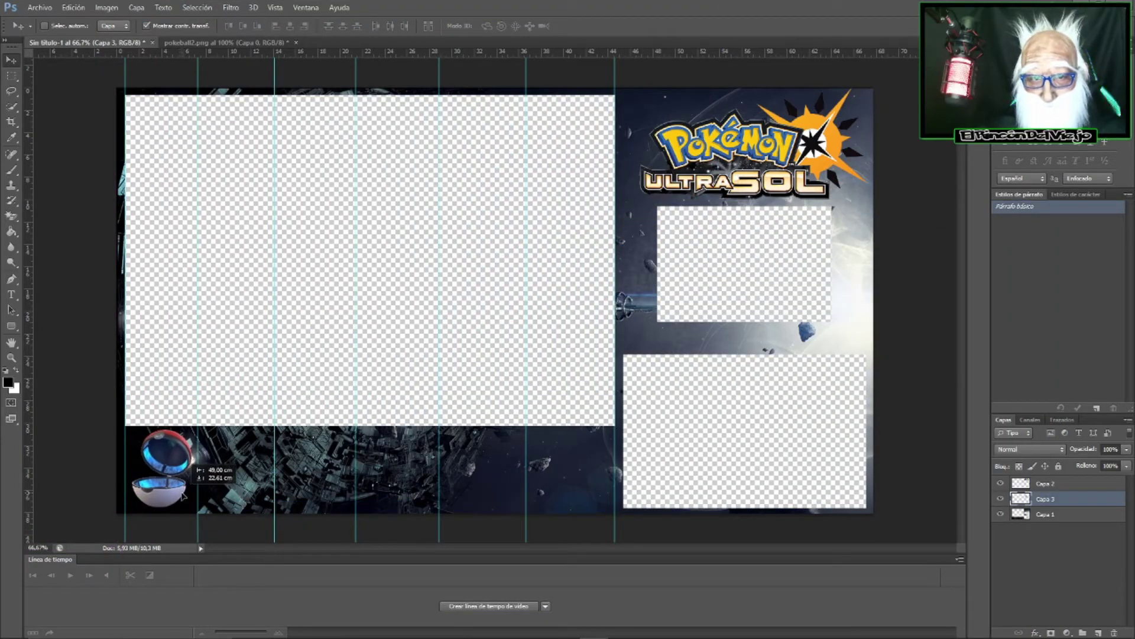
left_click_drag(183, 496, 183, 500)
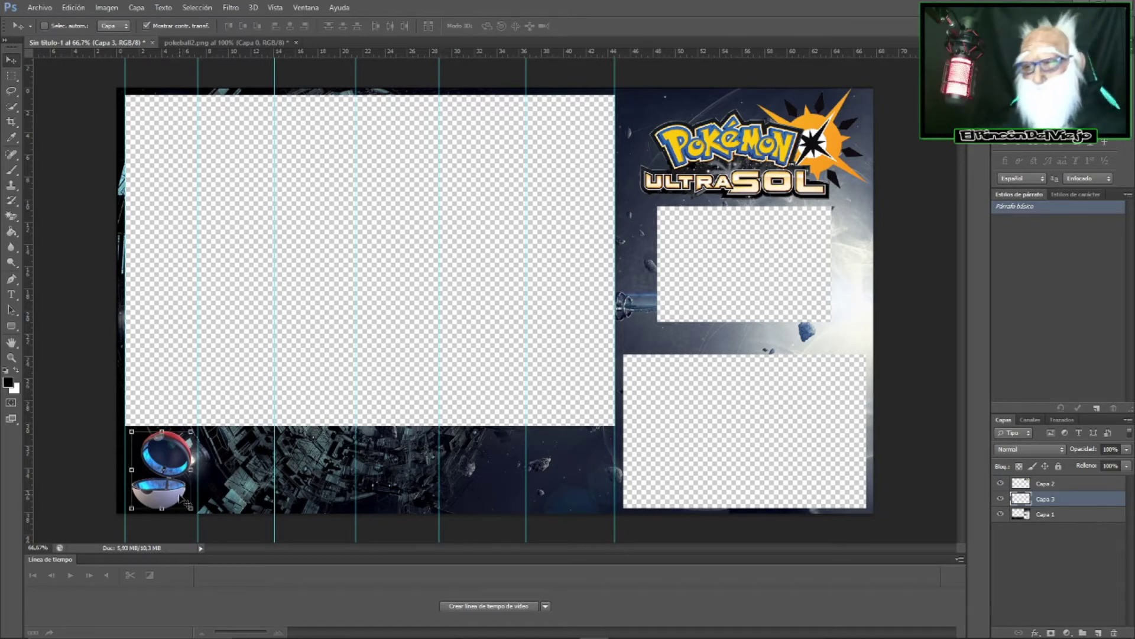
- Move the Capa 3 layer above Capa 2 in the Layers panel
double_click(1048, 500)
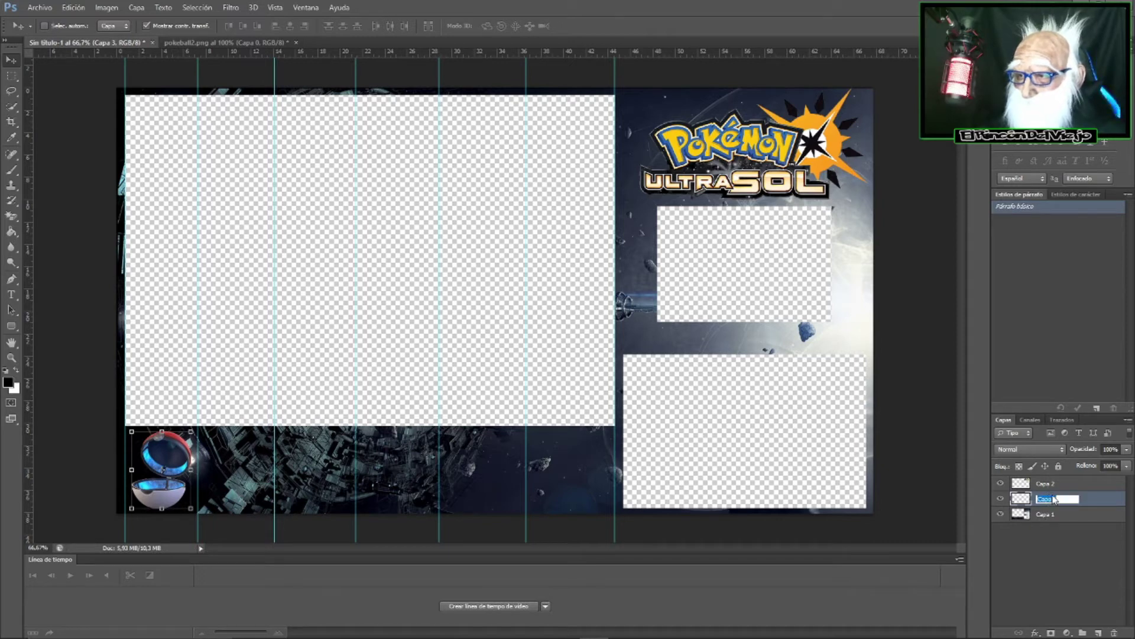
left_click(1052, 531)
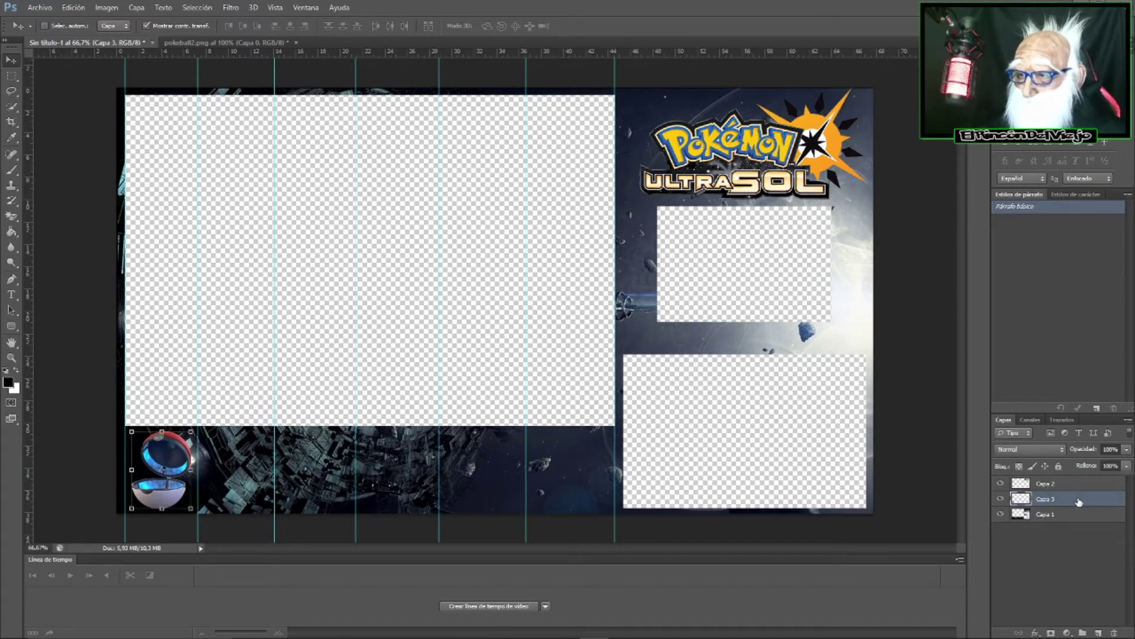
left_click_drag(1077, 502, 1079, 484)
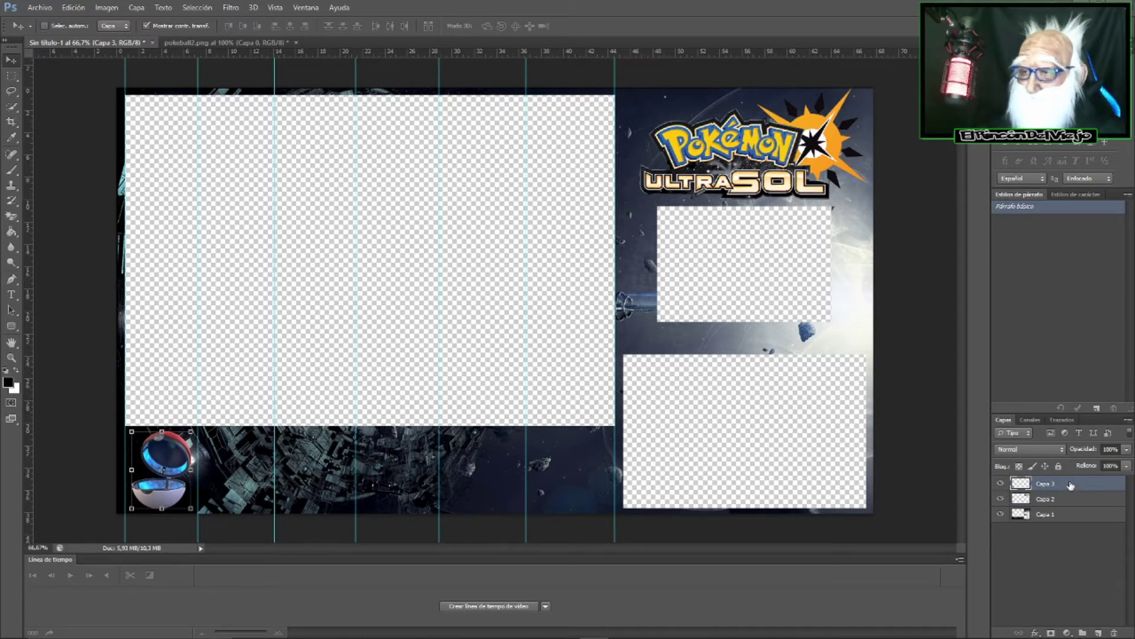
right_click(1071, 485)
left_click(975, 193)
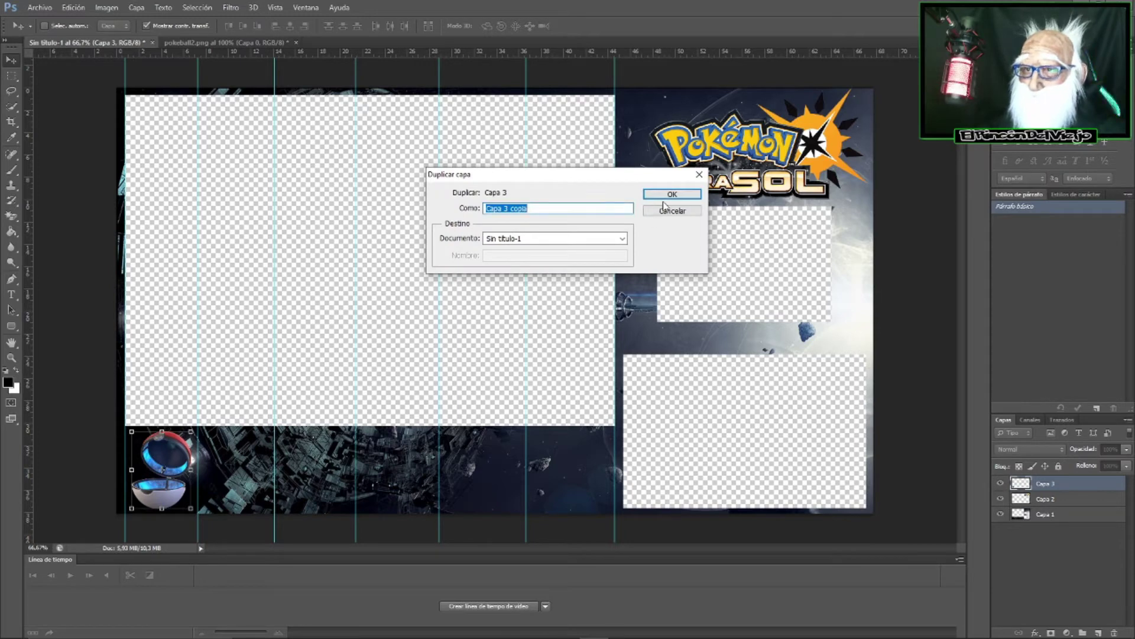
left_click(699, 174)
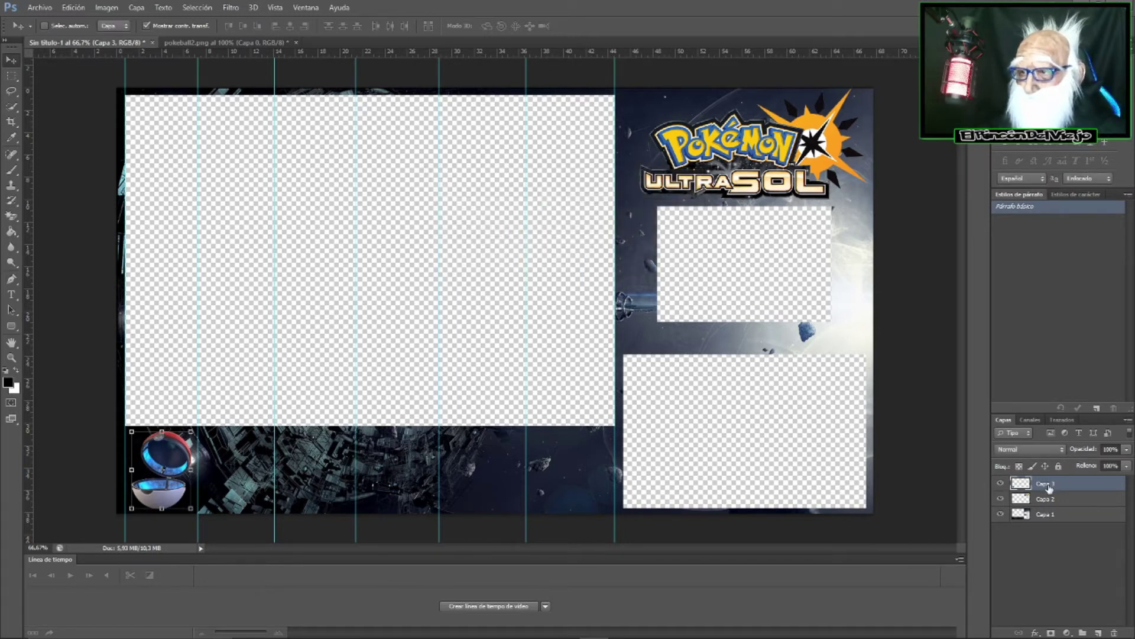
- Rename the Capa 3 layer to Pokeball 1
double_click(1045, 484)
type("po")
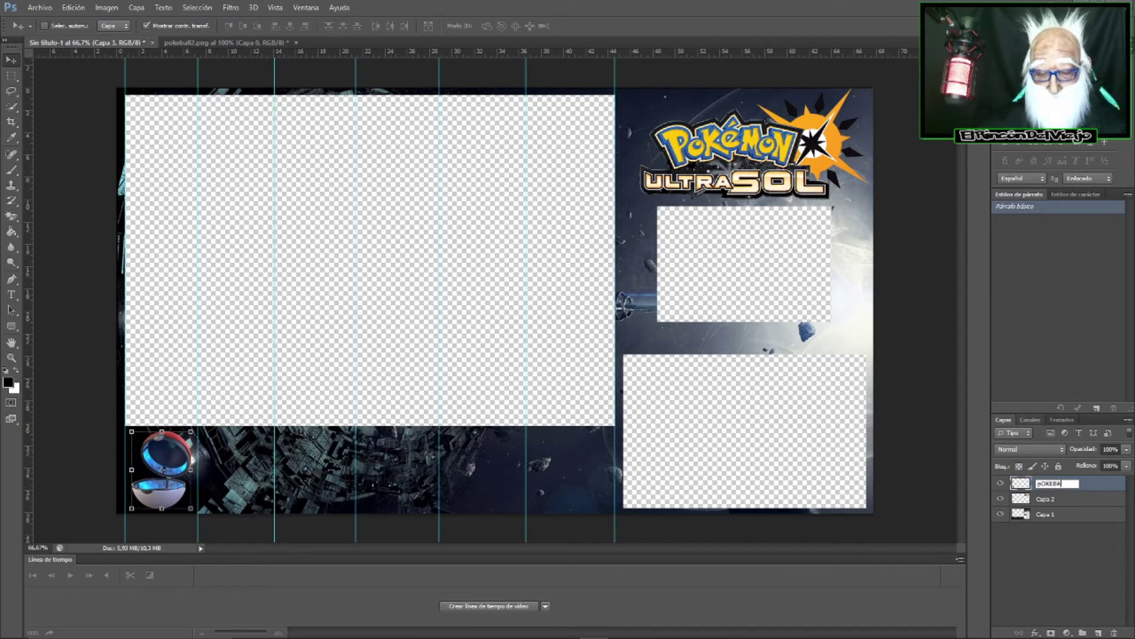
type(" 1")
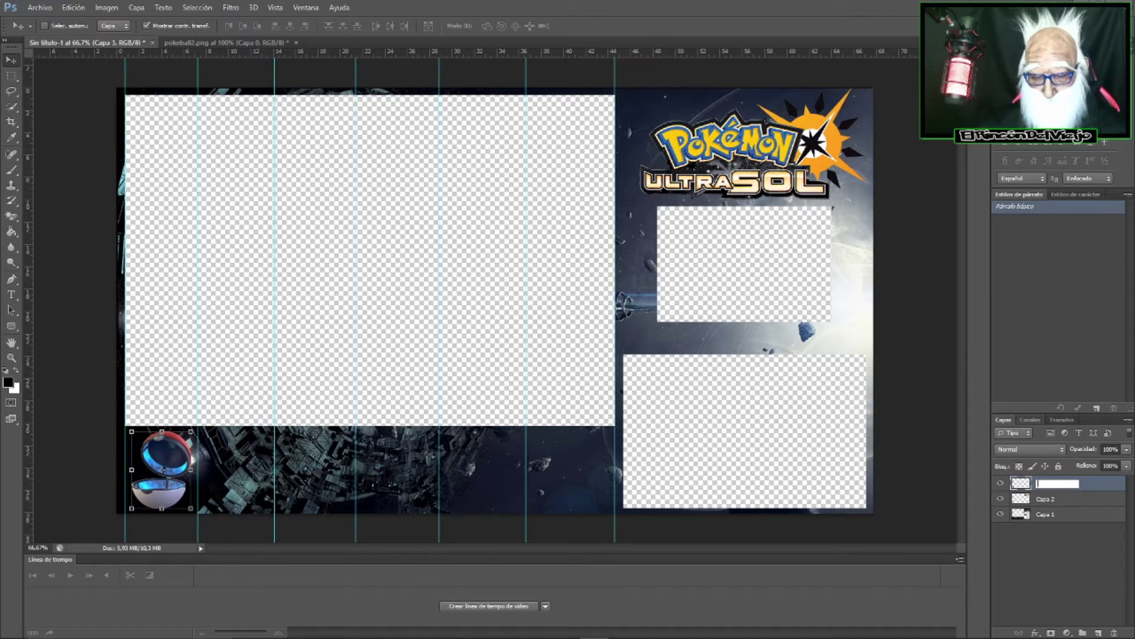
type("Pokeb")
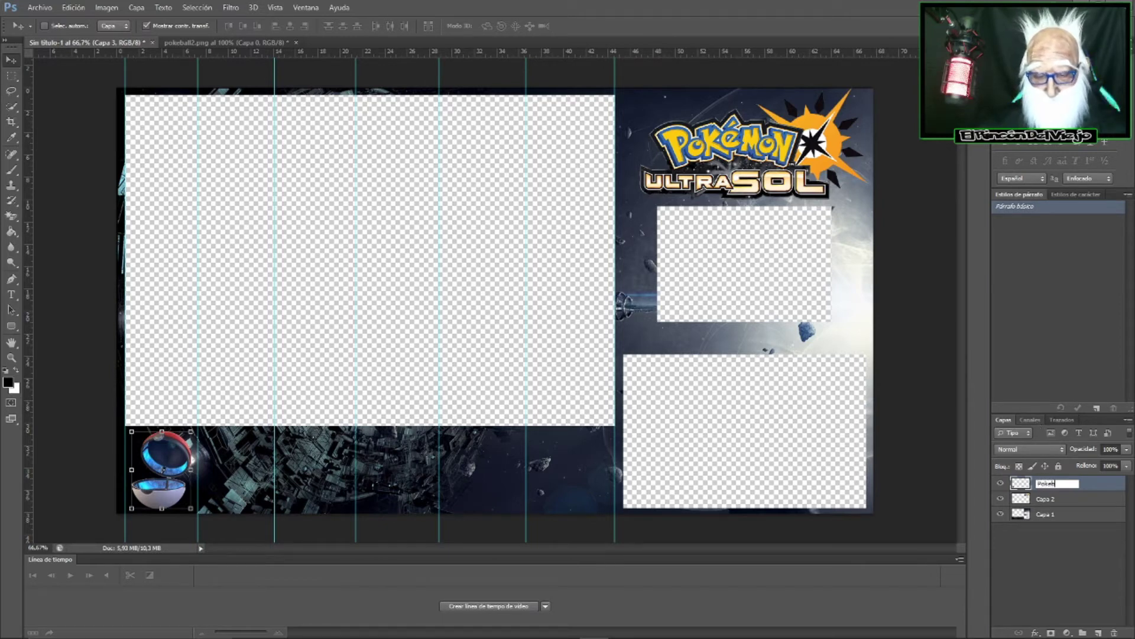
type("all 1")
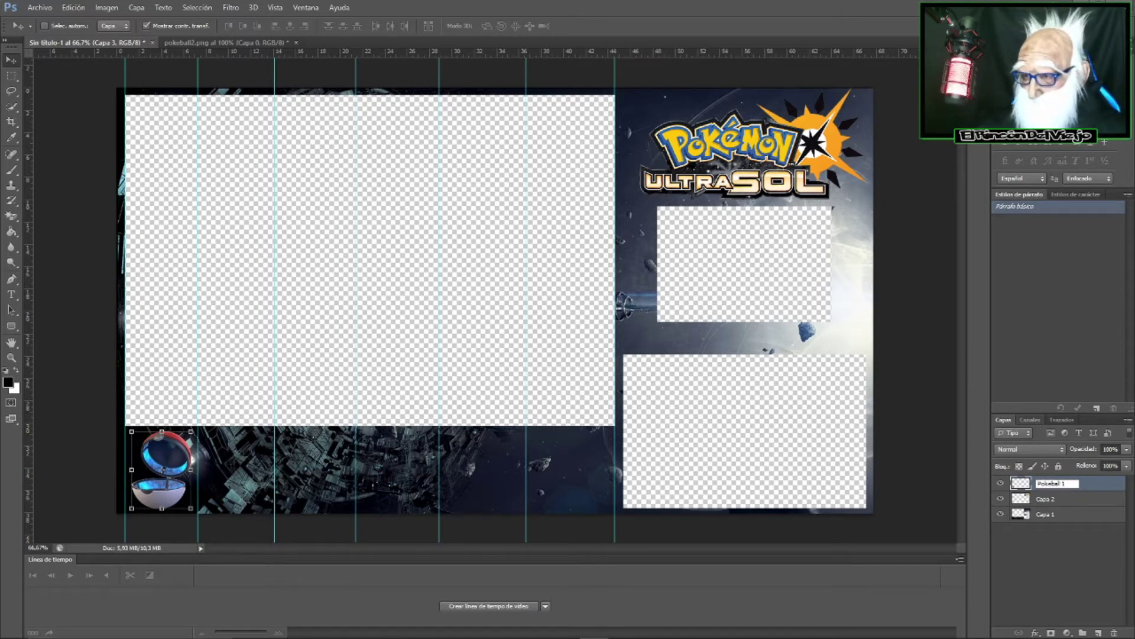
left_click(1074, 552)
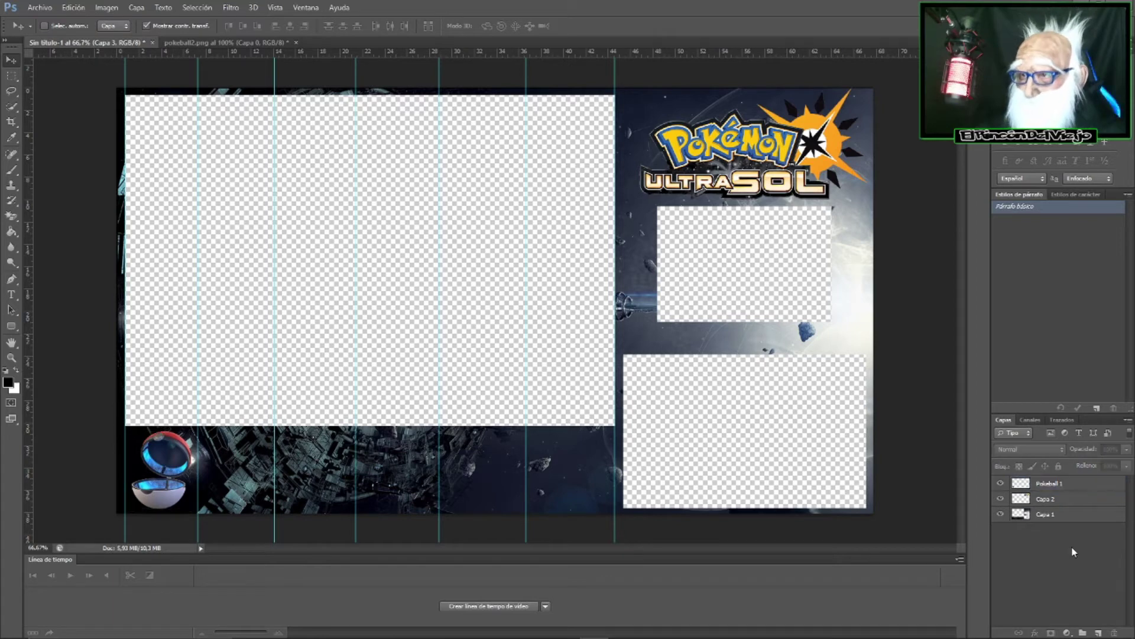
- Duplicate the Pokeball layer with Duplicar capa into named copies up to Pokeball 6
right_click(1063, 488)
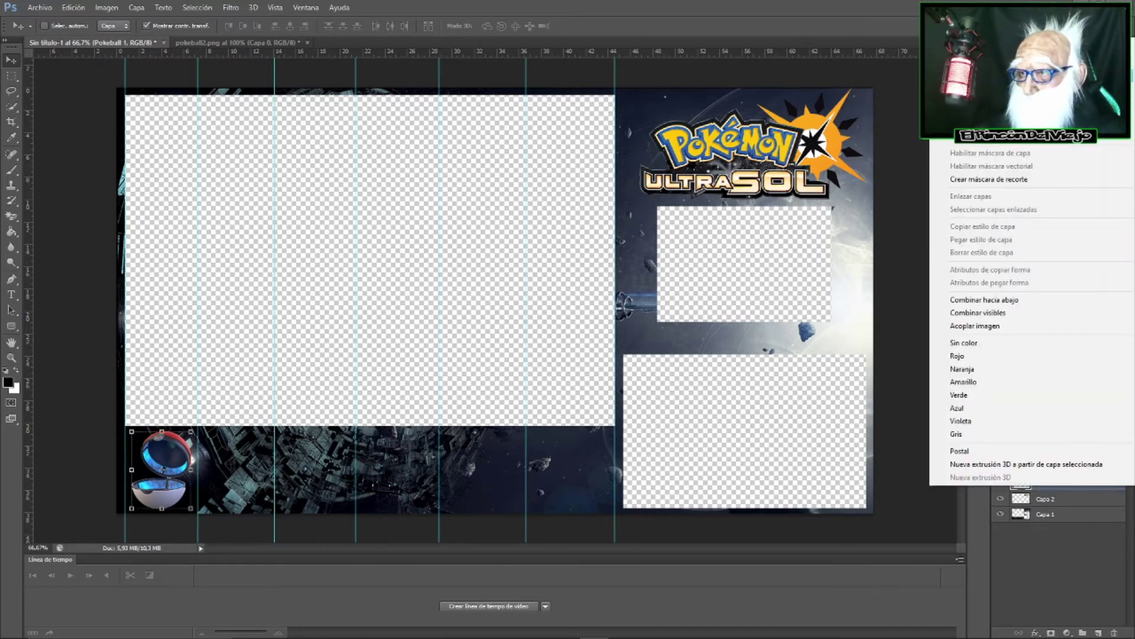
left_click(976, 59)
type("Pokeball 2")
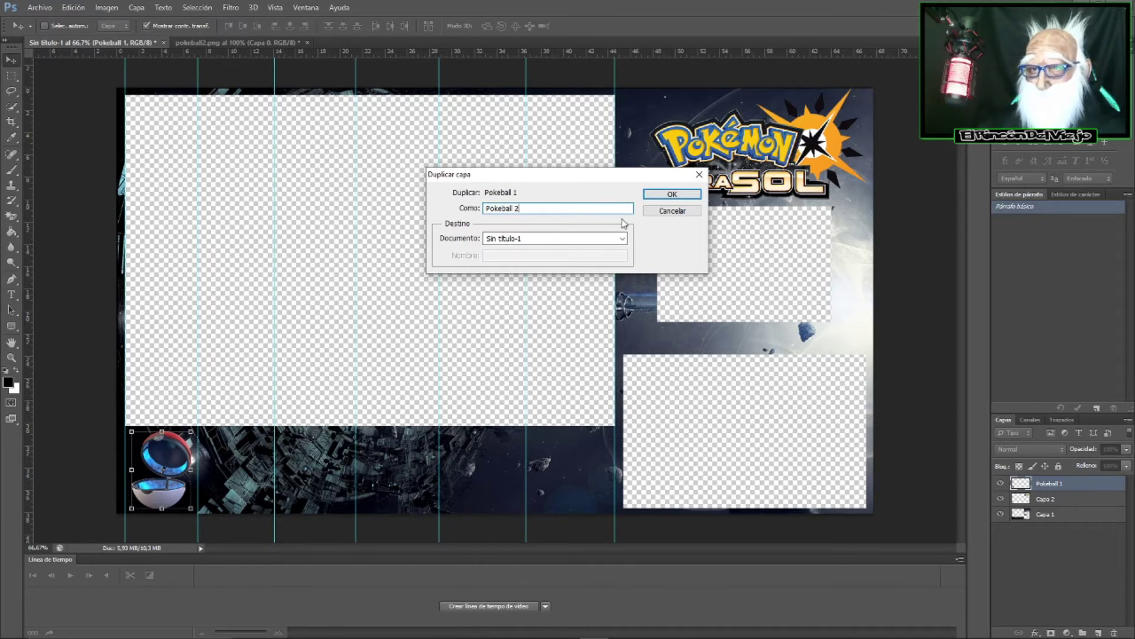
left_click(673, 194)
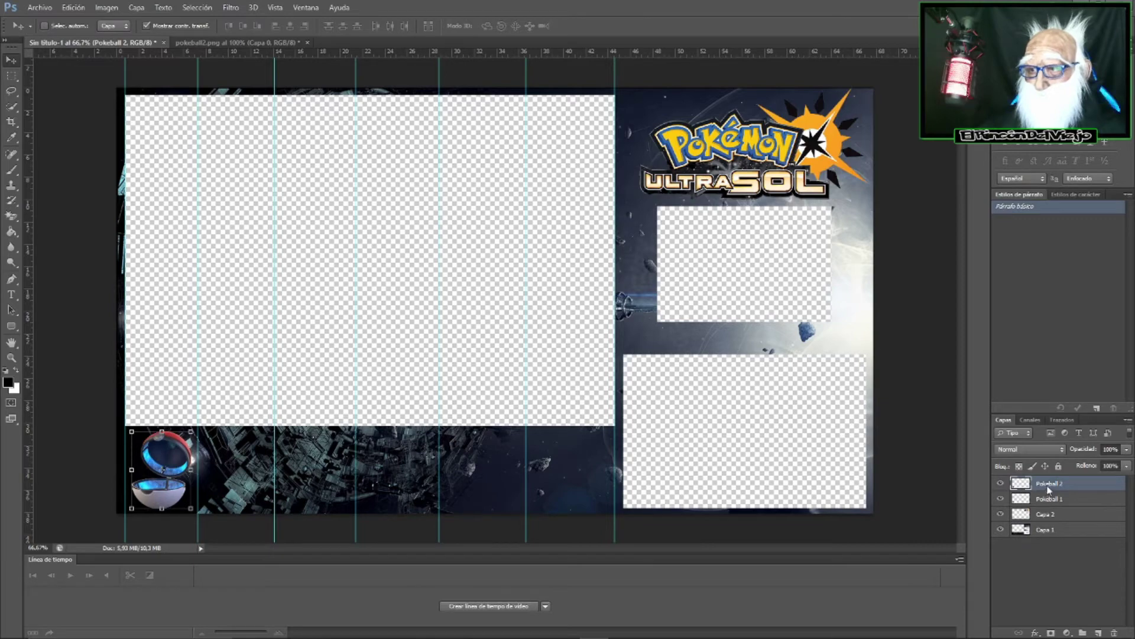
right_click(1049, 489)
left_click(1017, 177)
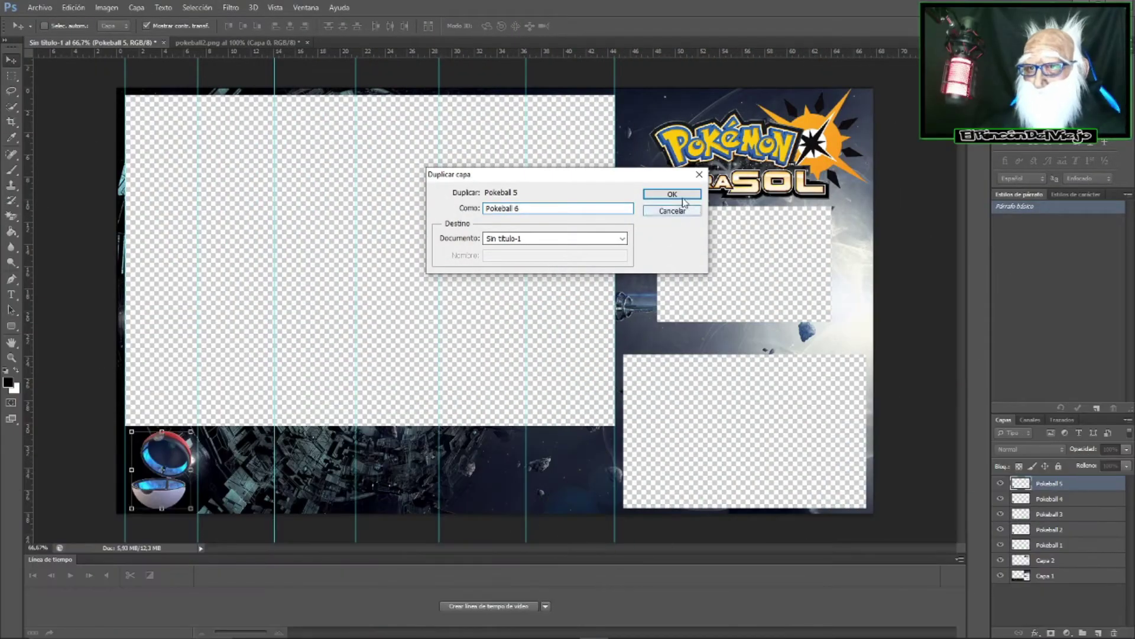
left_click(682, 197)
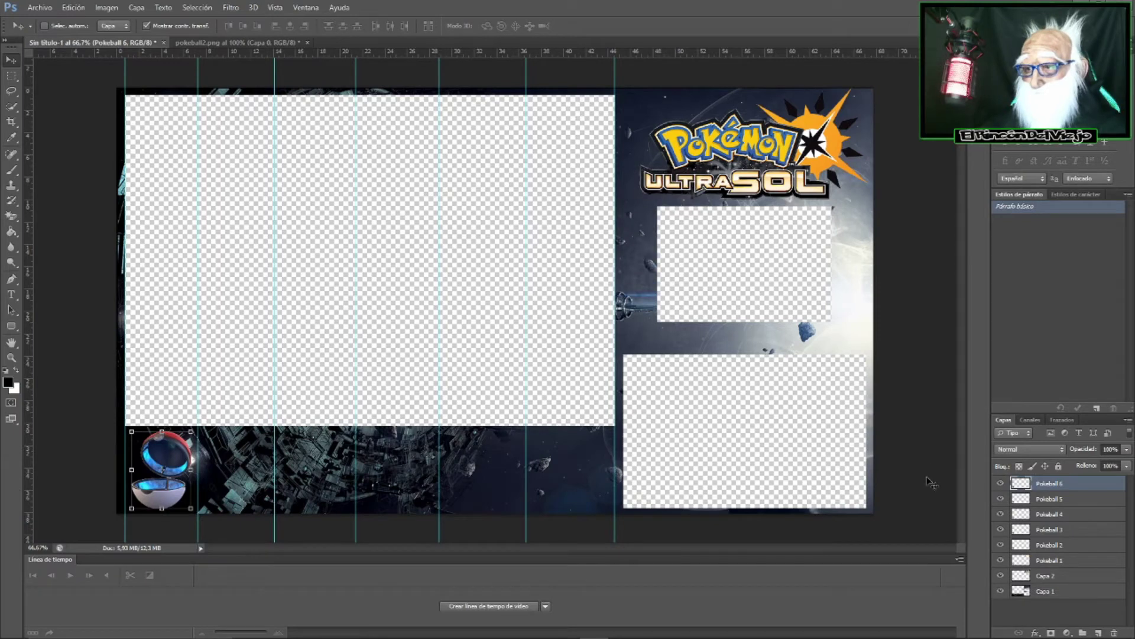
- Click through the Pokeball 4, 2, 5 and 2 layers in the Layers panel
left_click(1057, 514)
left_click(1053, 544)
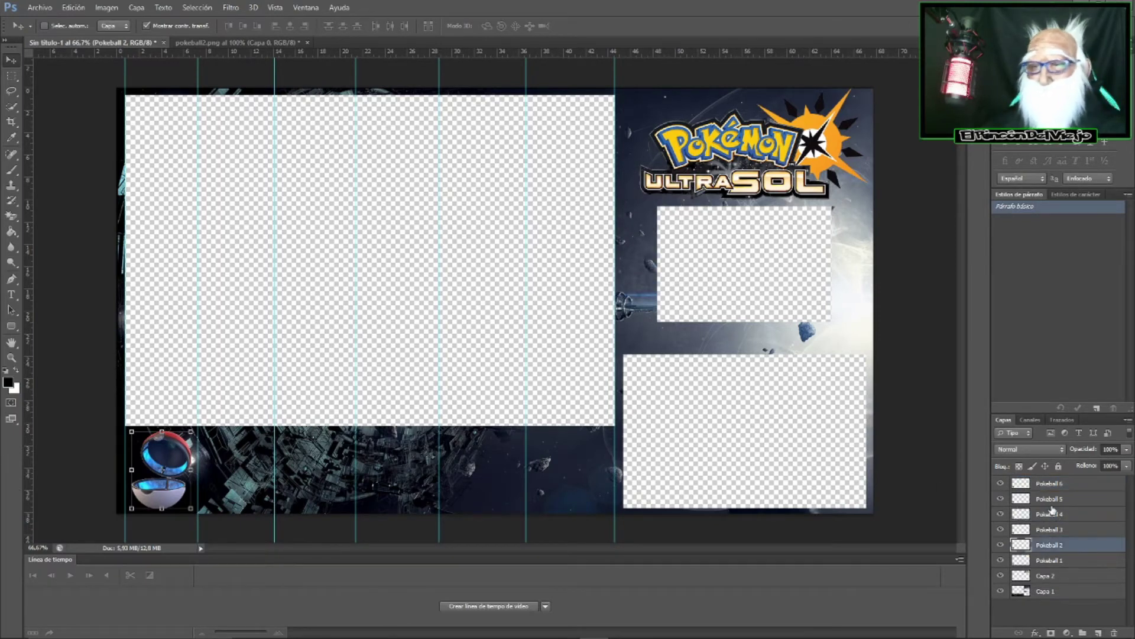
left_click(1052, 500)
left_click(1043, 547)
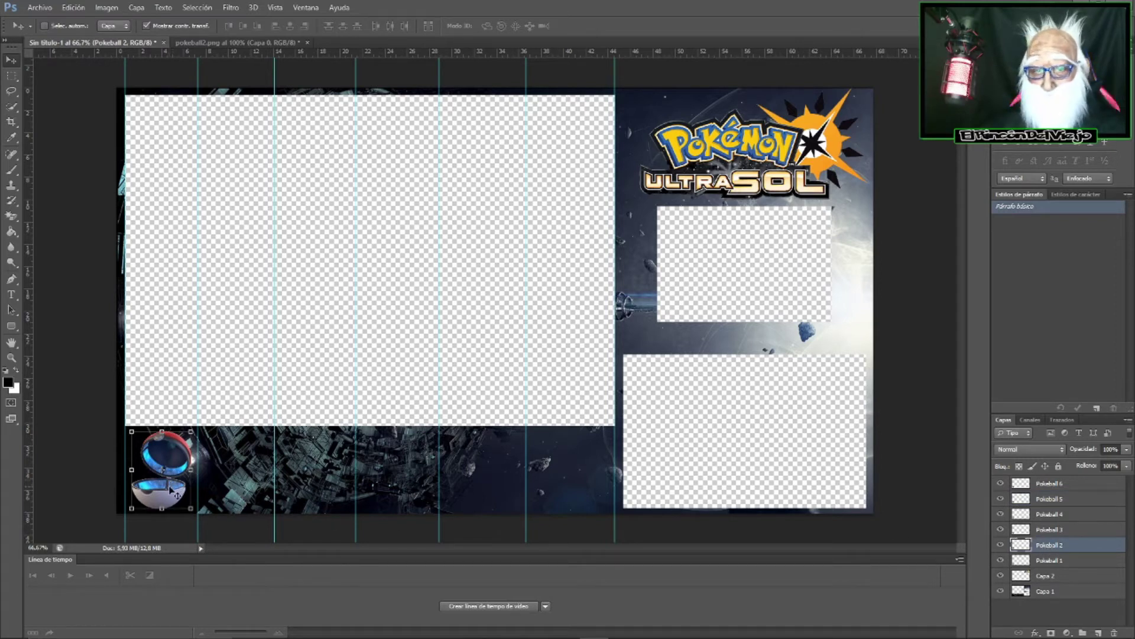
- Slide Pokeball 2, 3 and 4 right into the second, third and fourth guide slots
left_click_drag(170, 489, 244, 489)
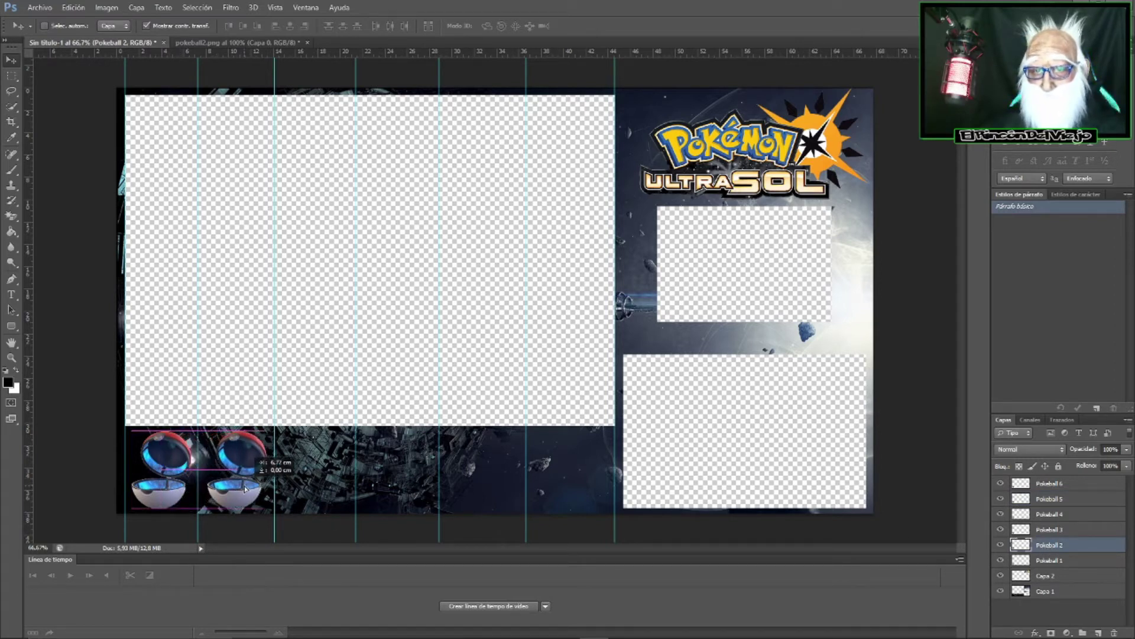
left_click_drag(245, 488, 245, 489)
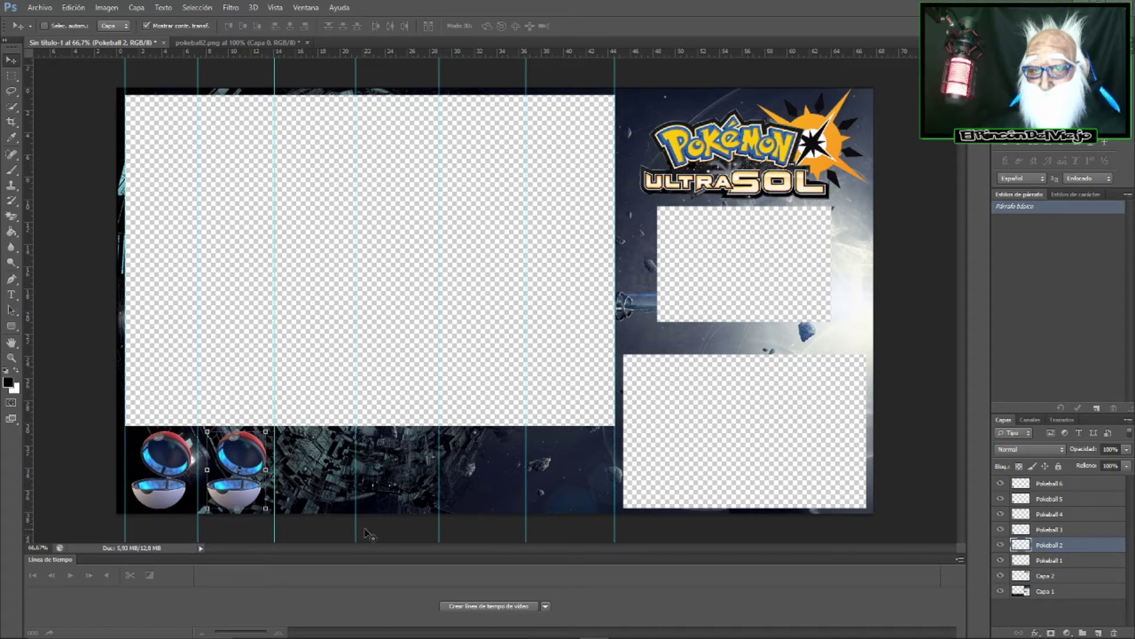
left_click(1058, 535)
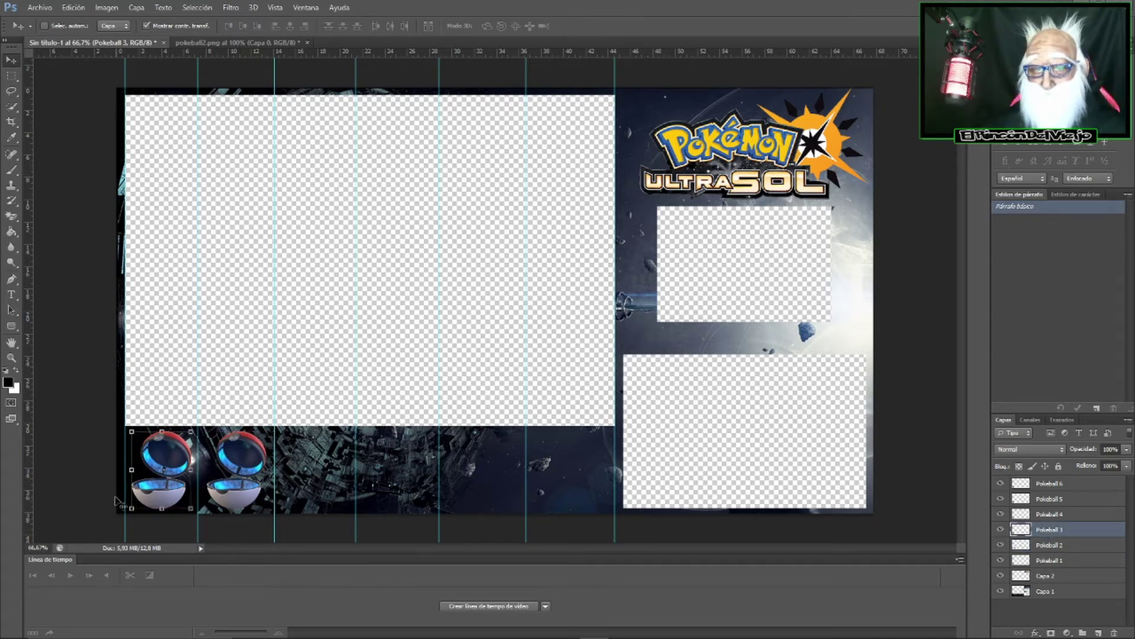
left_click_drag(157, 497, 303, 494)
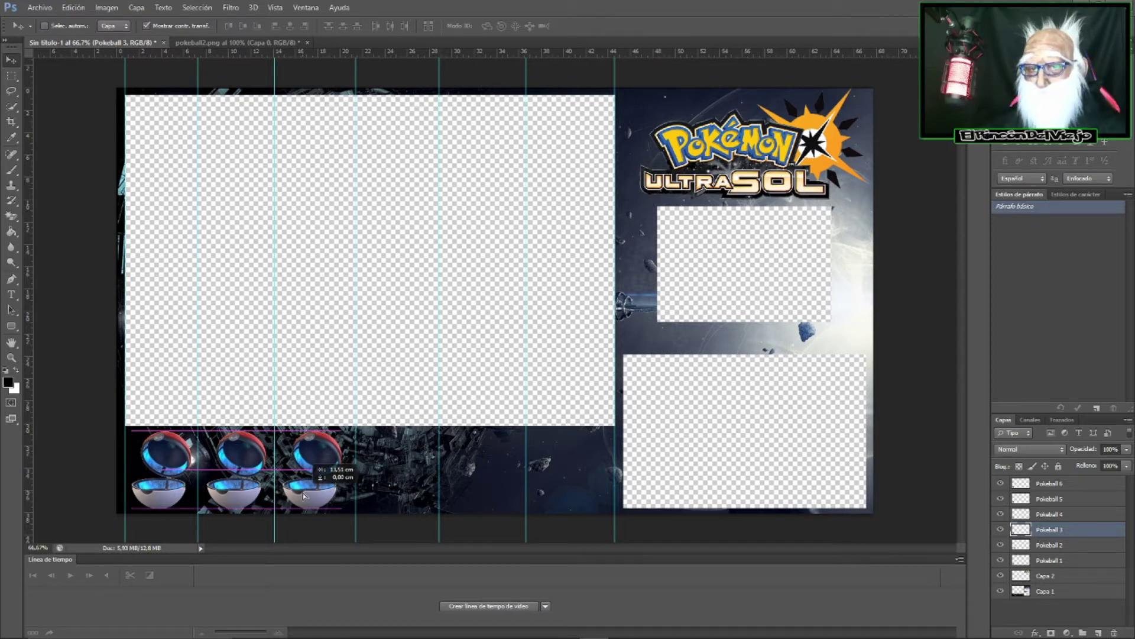
left_click_drag(303, 495, 306, 496)
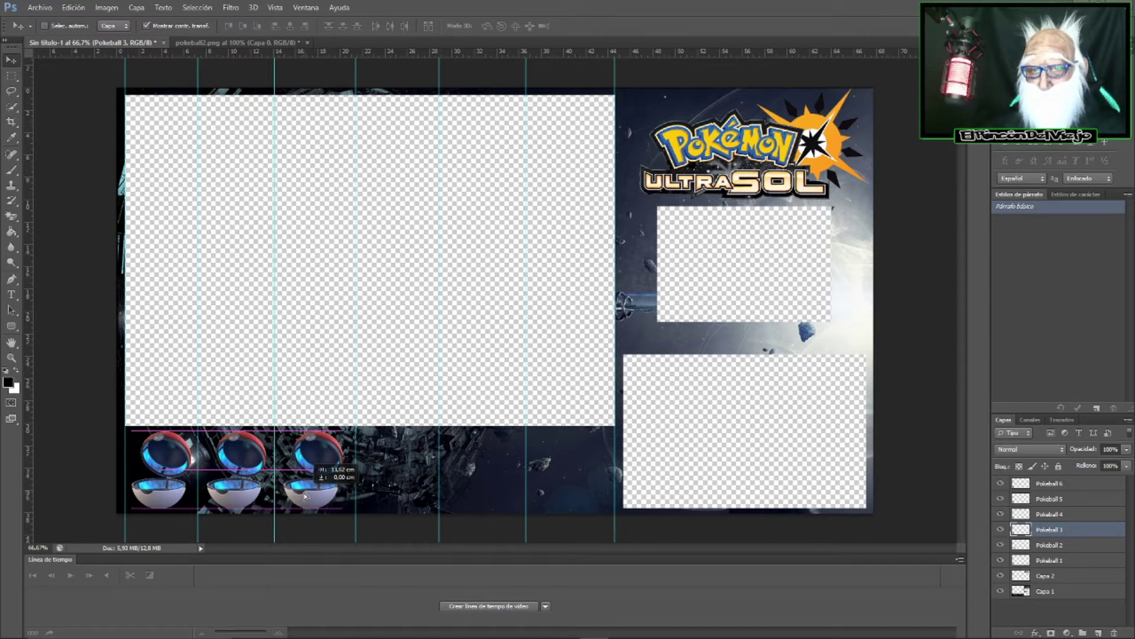
left_click(1049, 513)
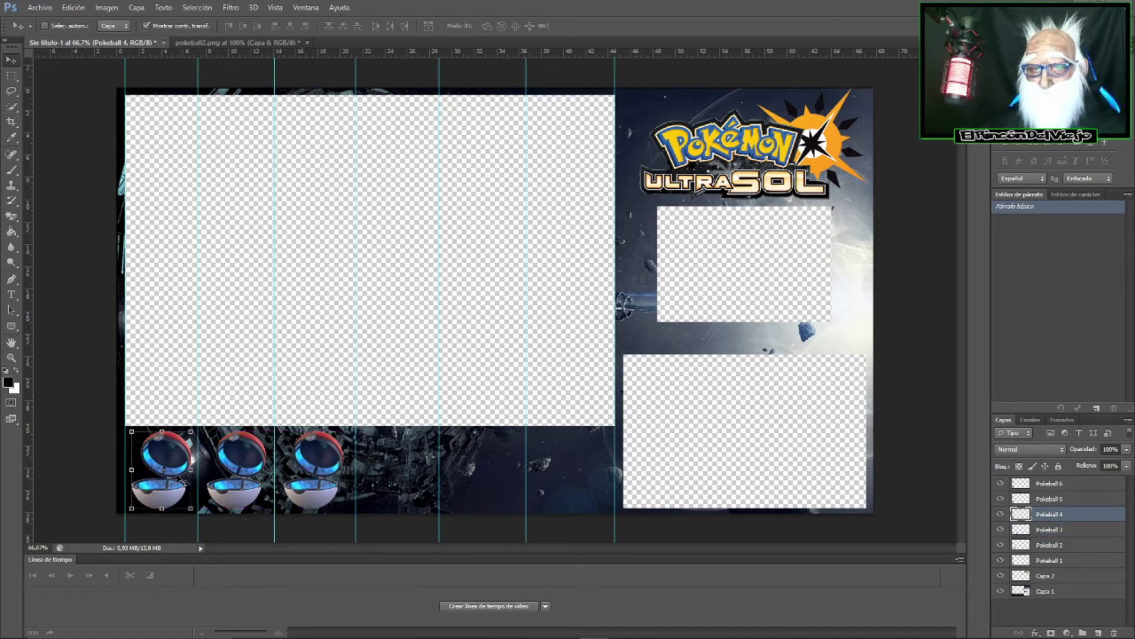
left_click_drag(172, 494, 406, 494)
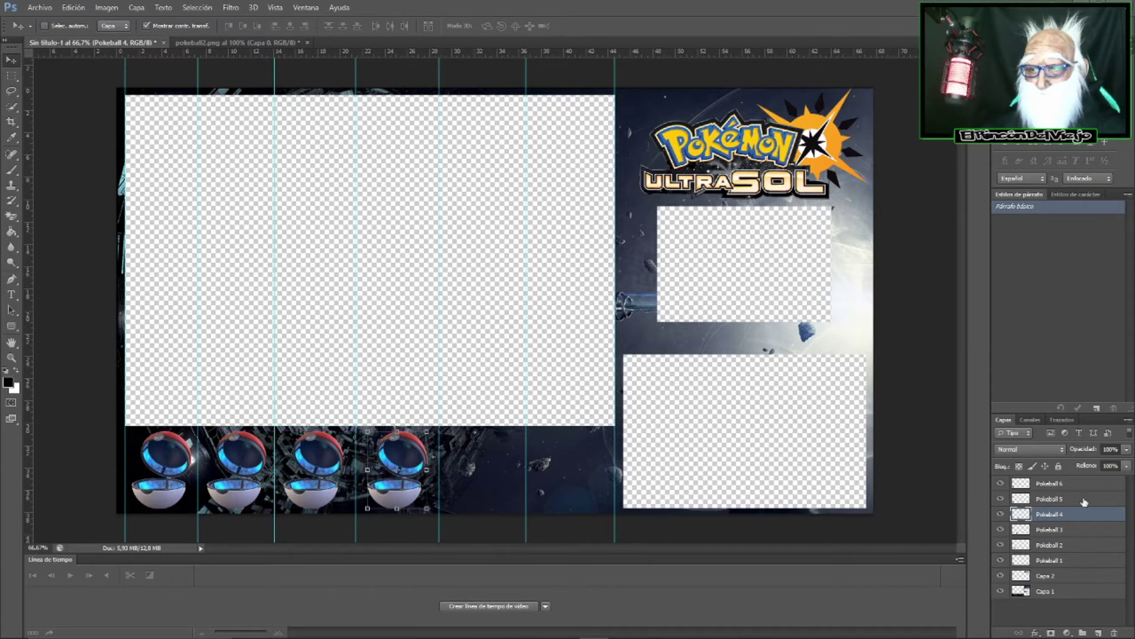
- Place Pokeball 5 and 6 in the last two slots and nudge Pokeballs 3 and 5 right
left_click(1059, 499)
left_click_drag(248, 486, 483, 484)
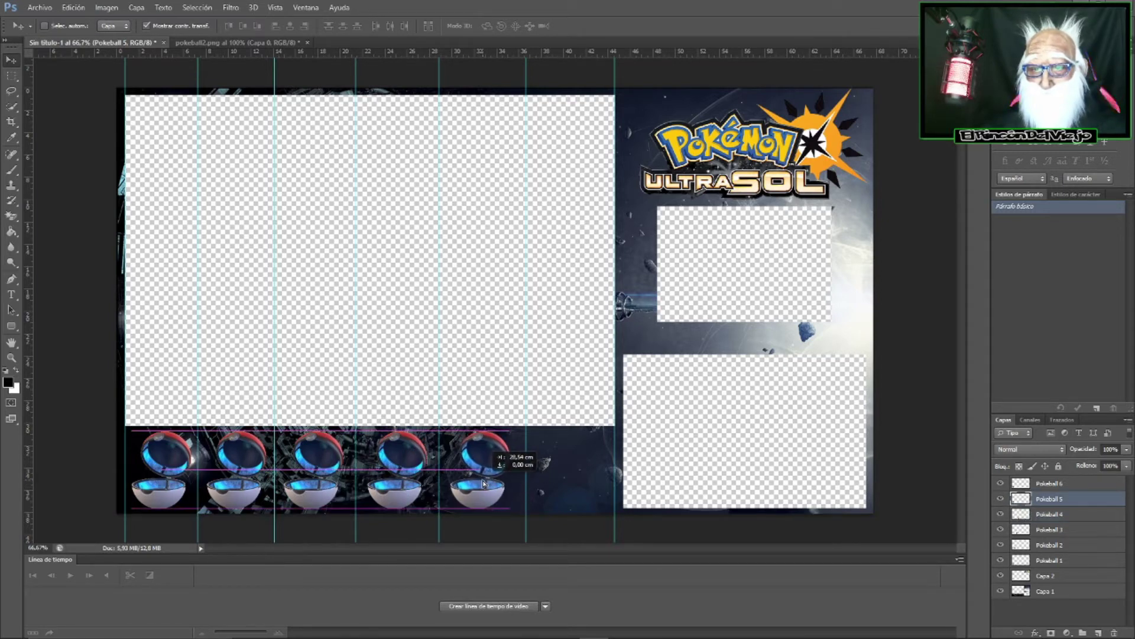
left_click_drag(483, 484, 483, 484)
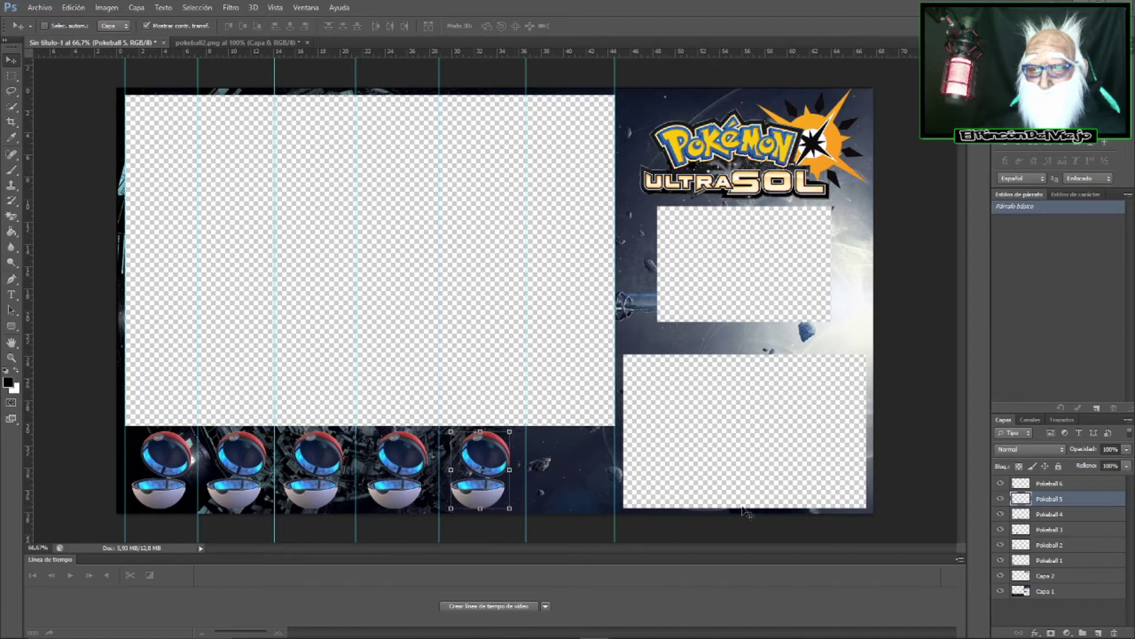
left_click(1034, 527)
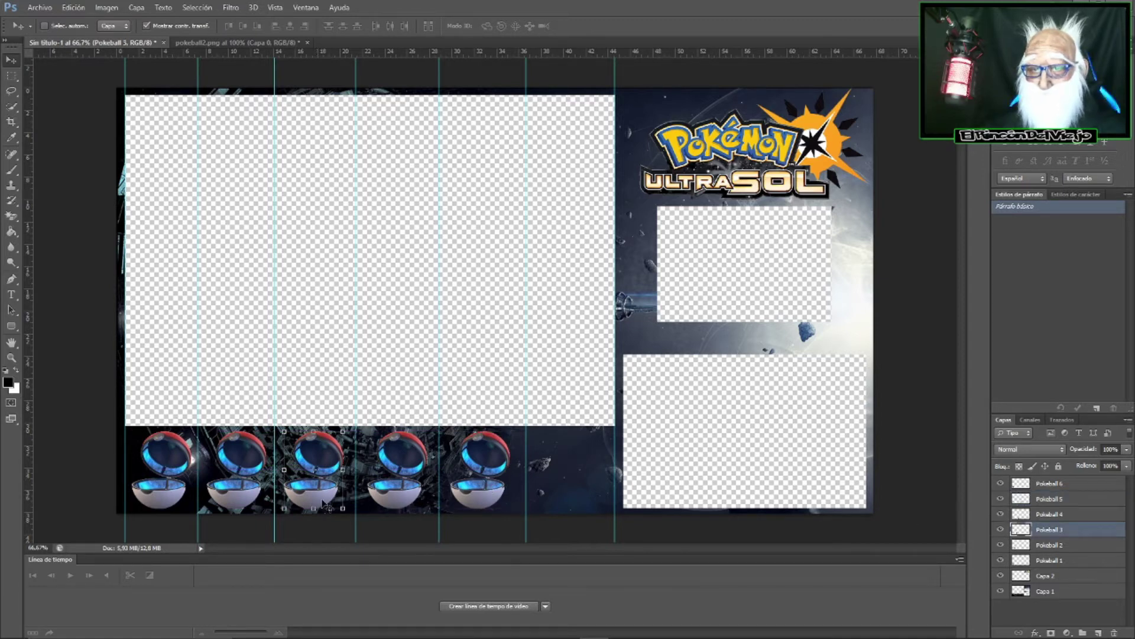
left_click_drag(324, 501, 326, 503)
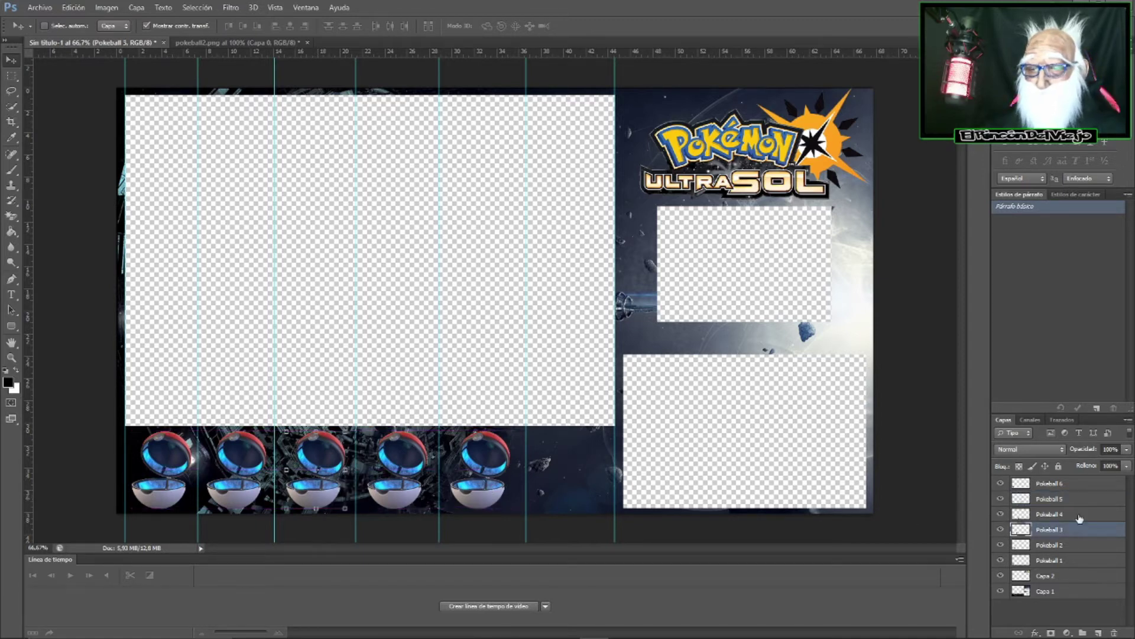
left_click(1069, 488)
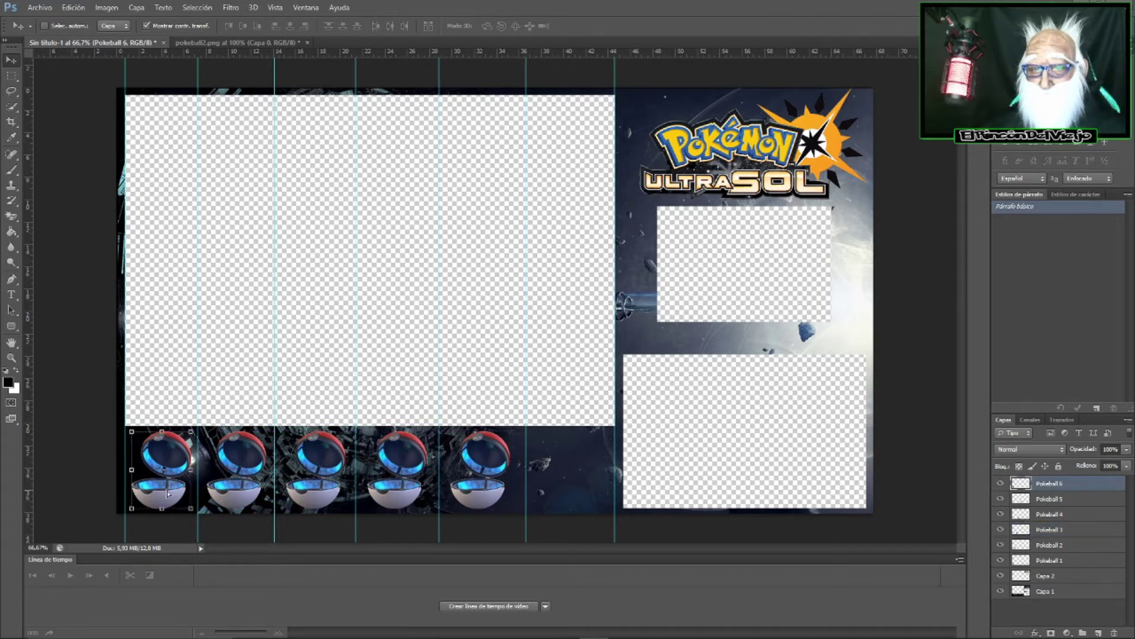
left_click_drag(173, 496, 573, 494)
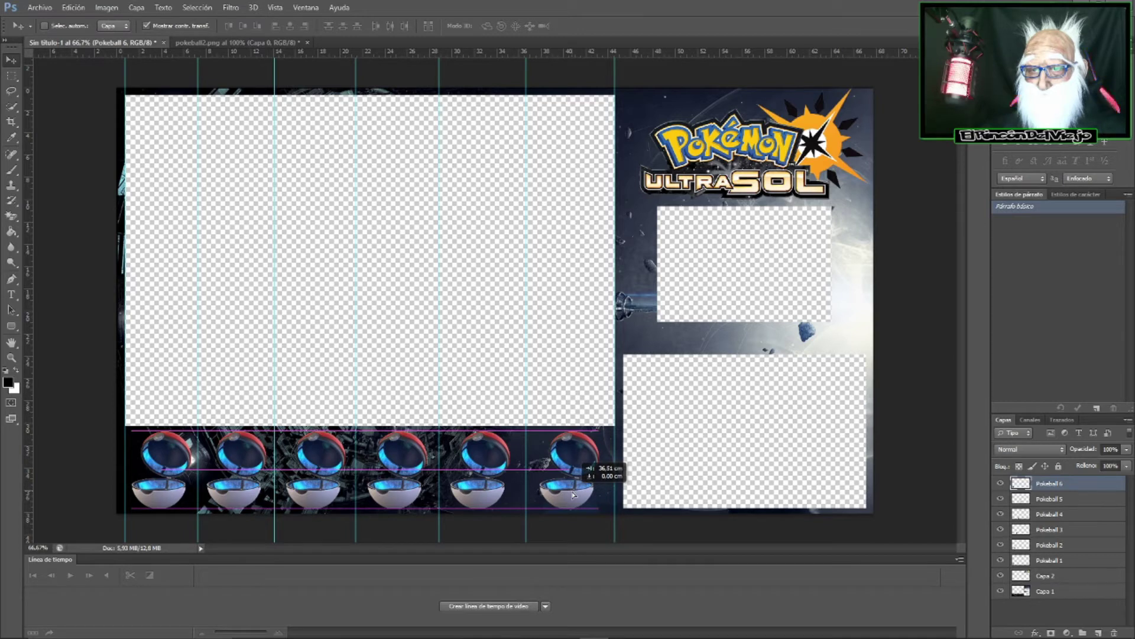
left_click_drag(573, 494, 573, 492)
left_click(1073, 501)
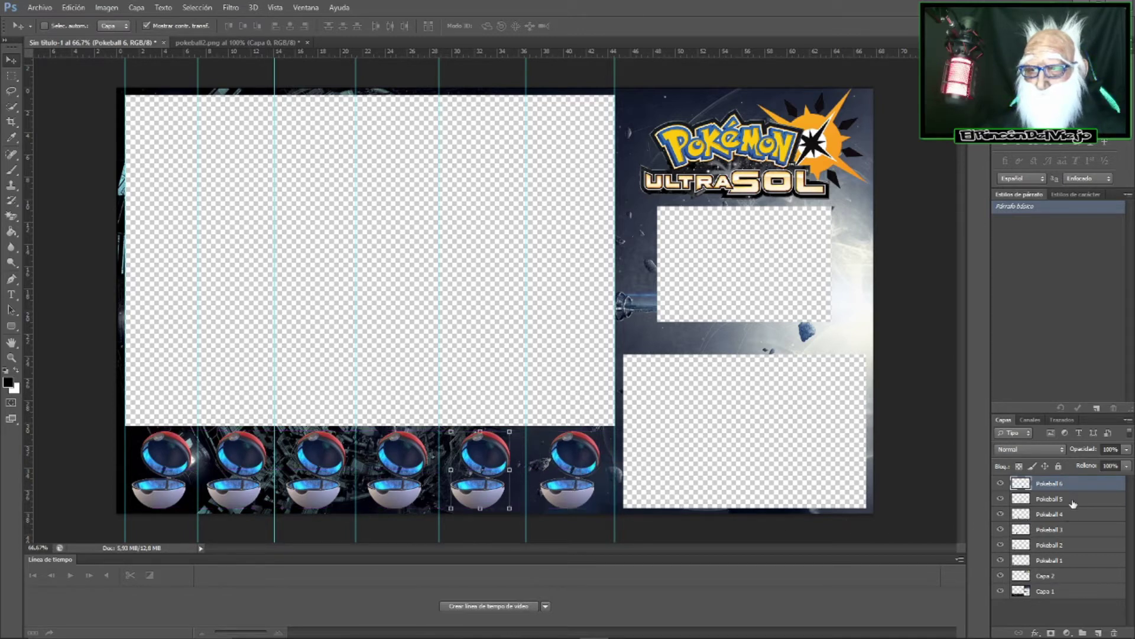
left_click_drag(476, 496, 478, 492)
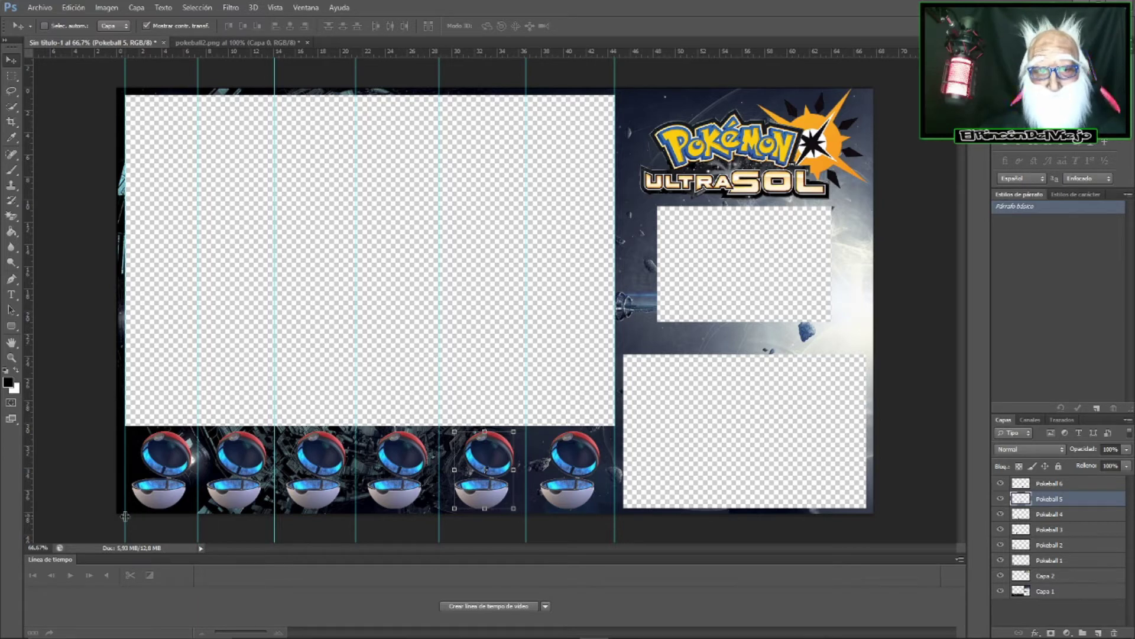
- Remove all seven vertical guides onto the left ruler, then select the Pokeball 6 layer
left_click_drag(124, 516, 45, 519)
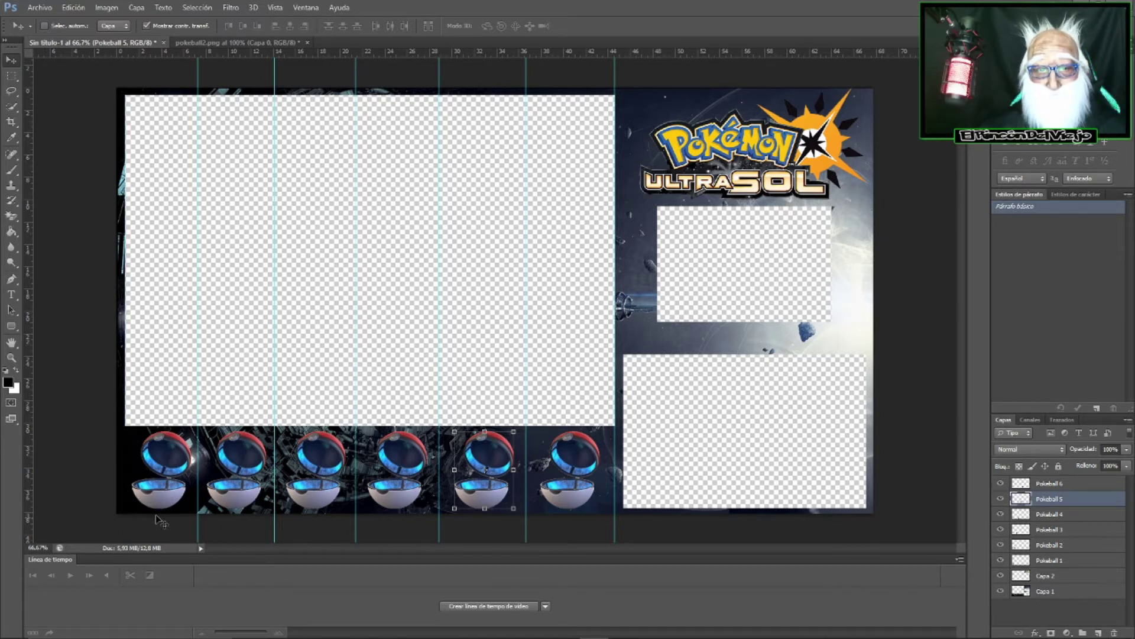
left_click_drag(198, 515, 35, 510)
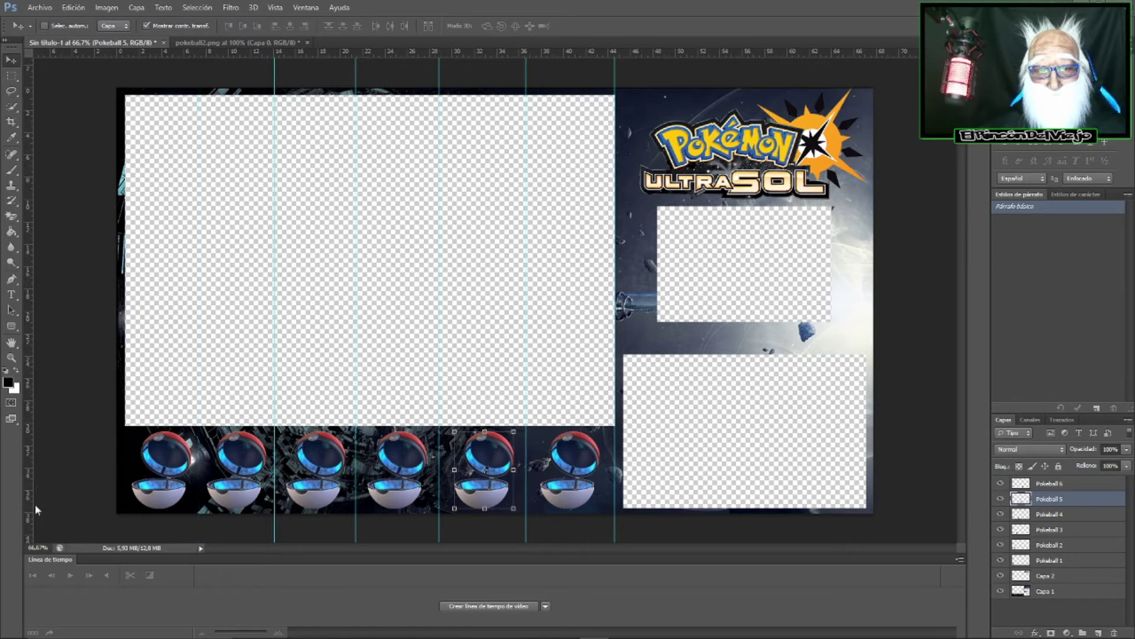
left_click_drag(276, 510, 37, 509)
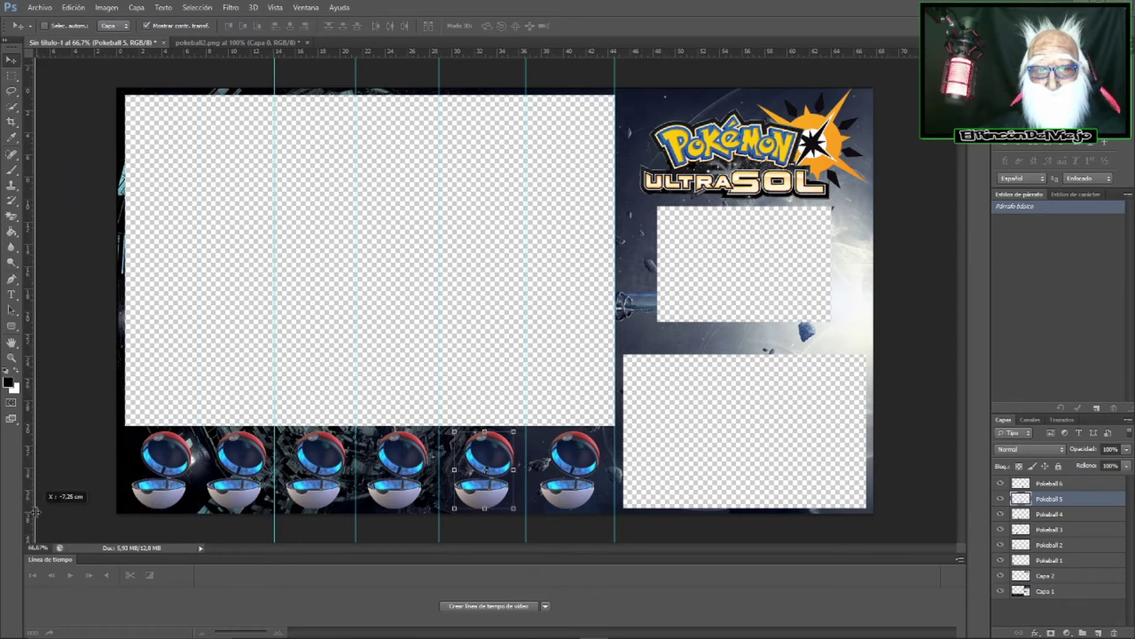
left_click_drag(355, 523, 36, 508)
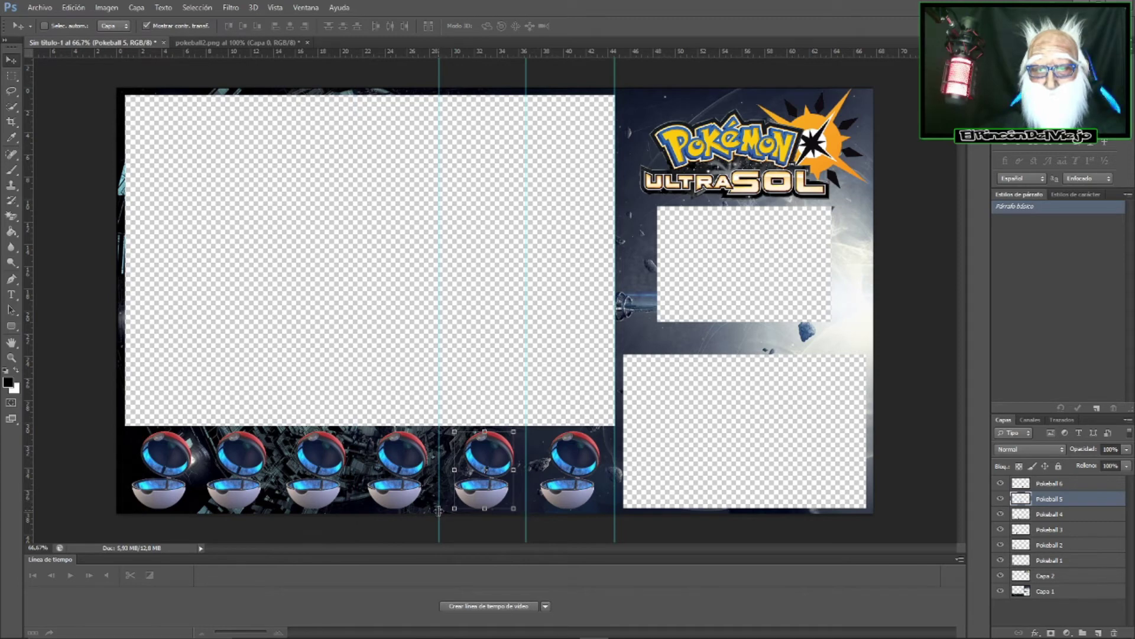
left_click_drag(439, 510, 37, 509)
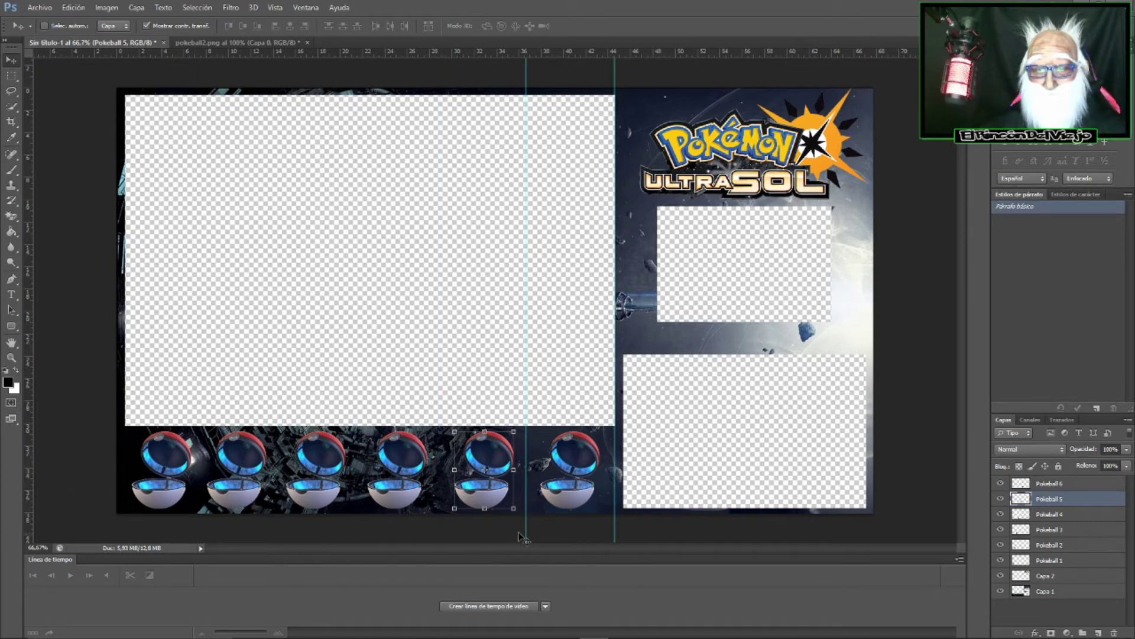
left_click_drag(526, 534, 37, 509)
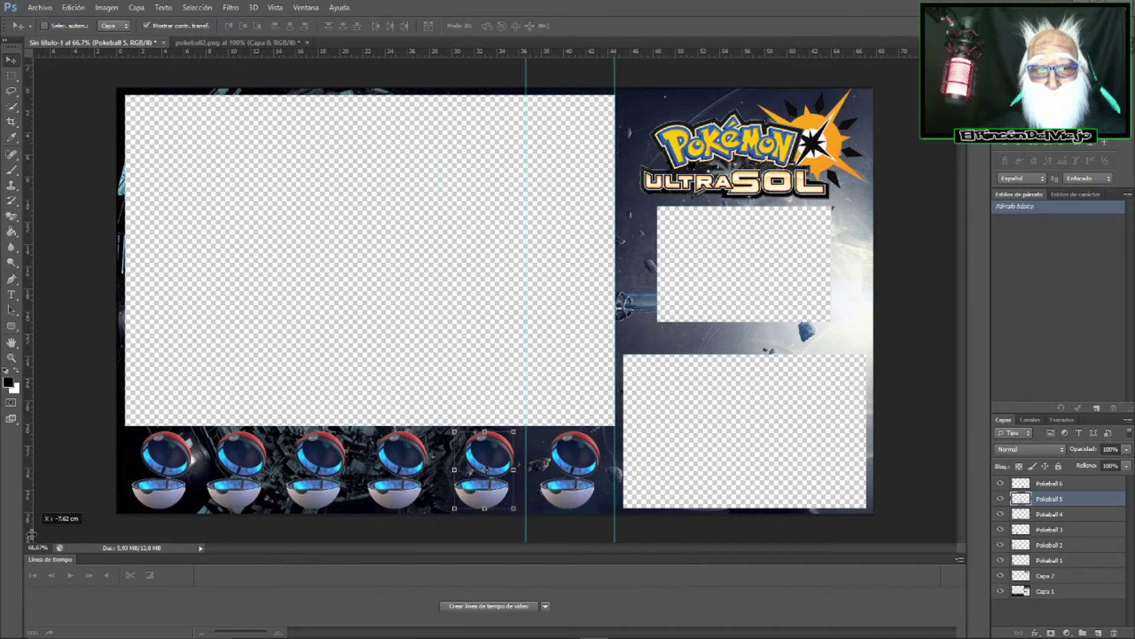
left_click_drag(615, 533, 31, 519)
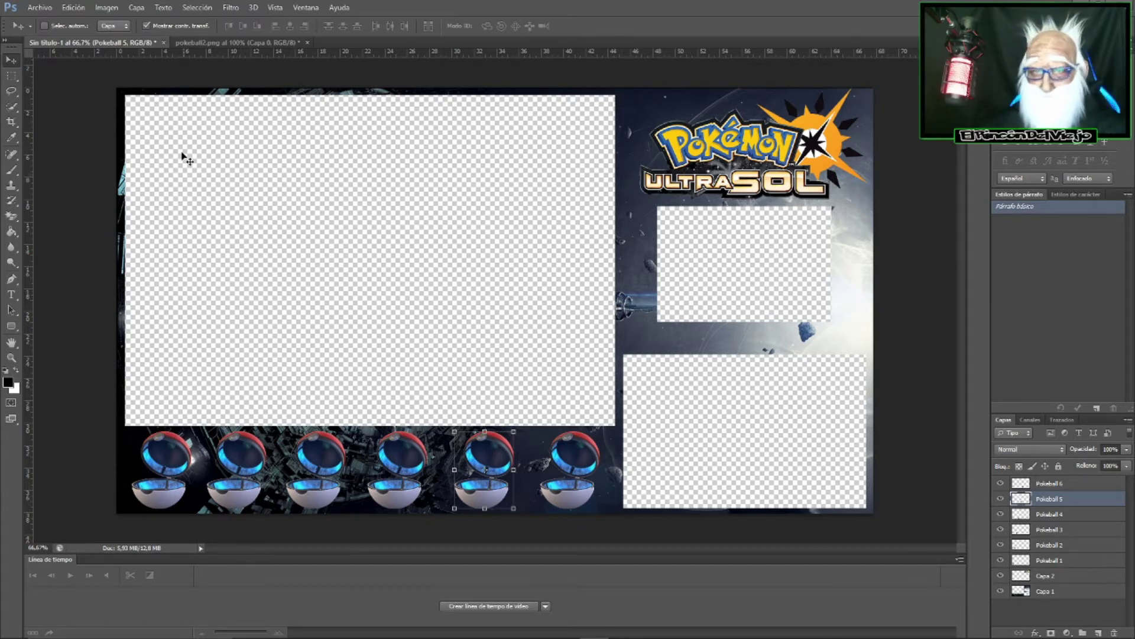
left_click(1079, 484)
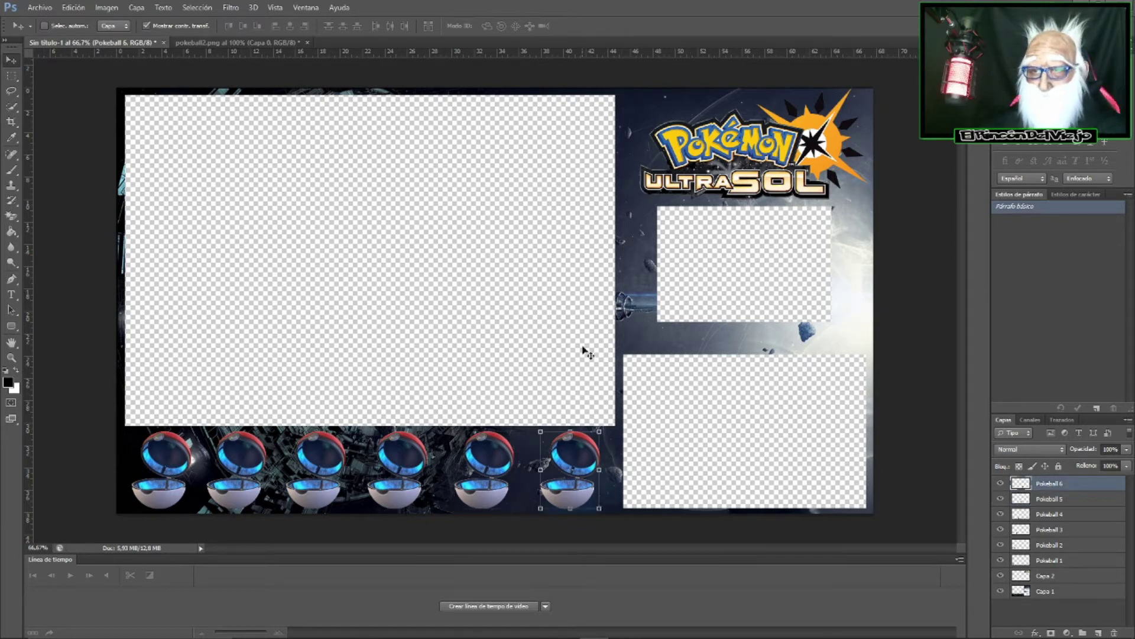
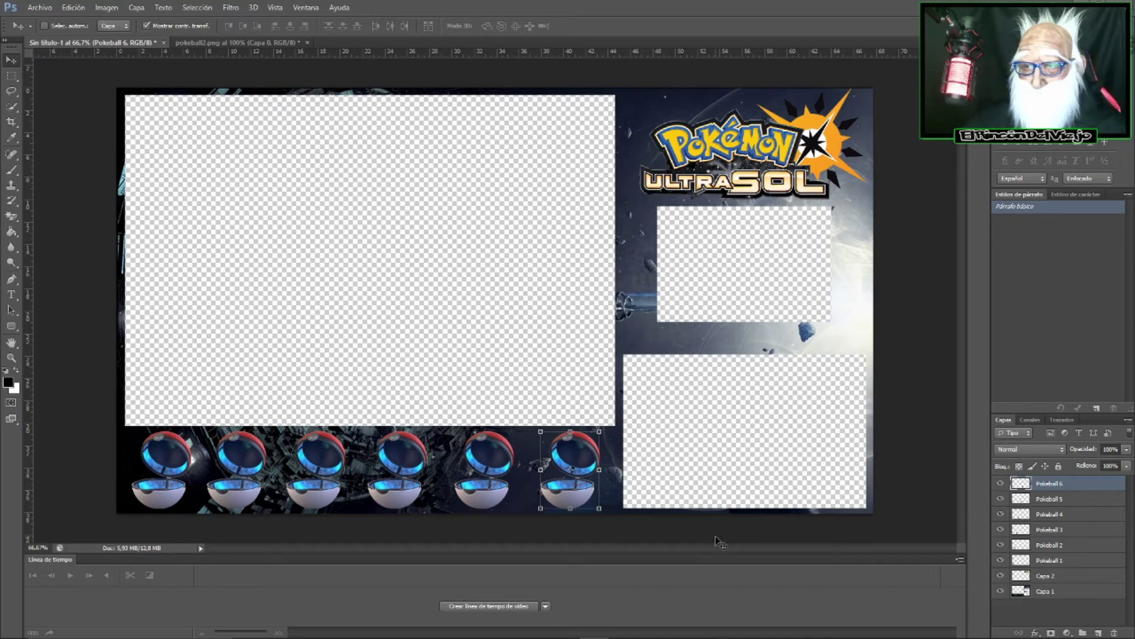
- Browse File > Open to the Desktop's Nova Hoenn > Medallas Nova Hoenn folder
left_click(40, 7)
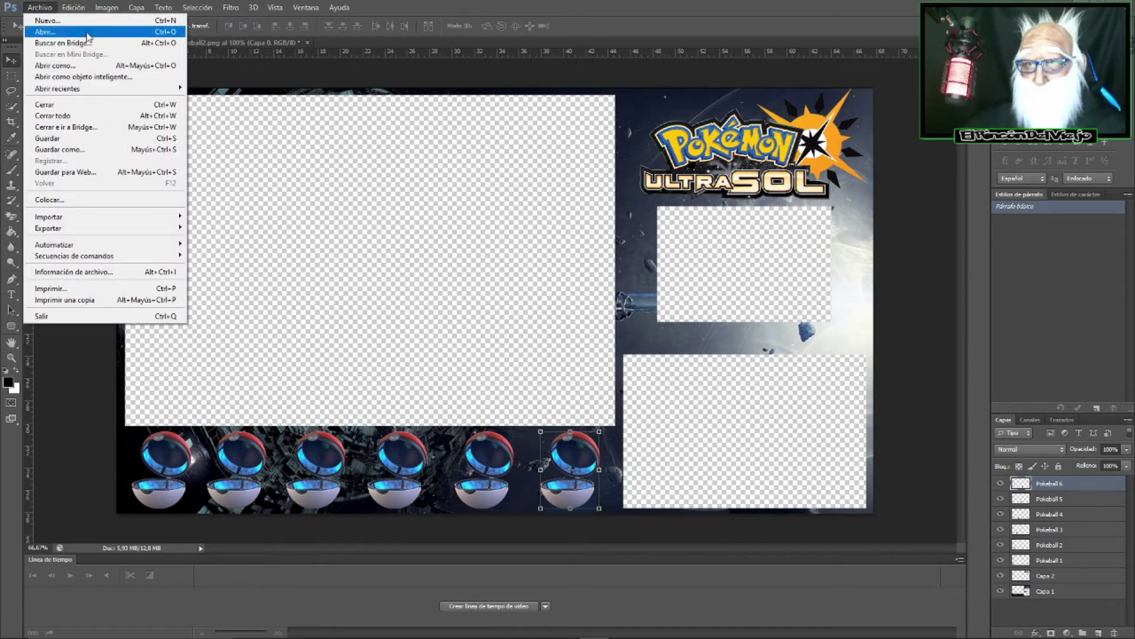
left_click(48, 31)
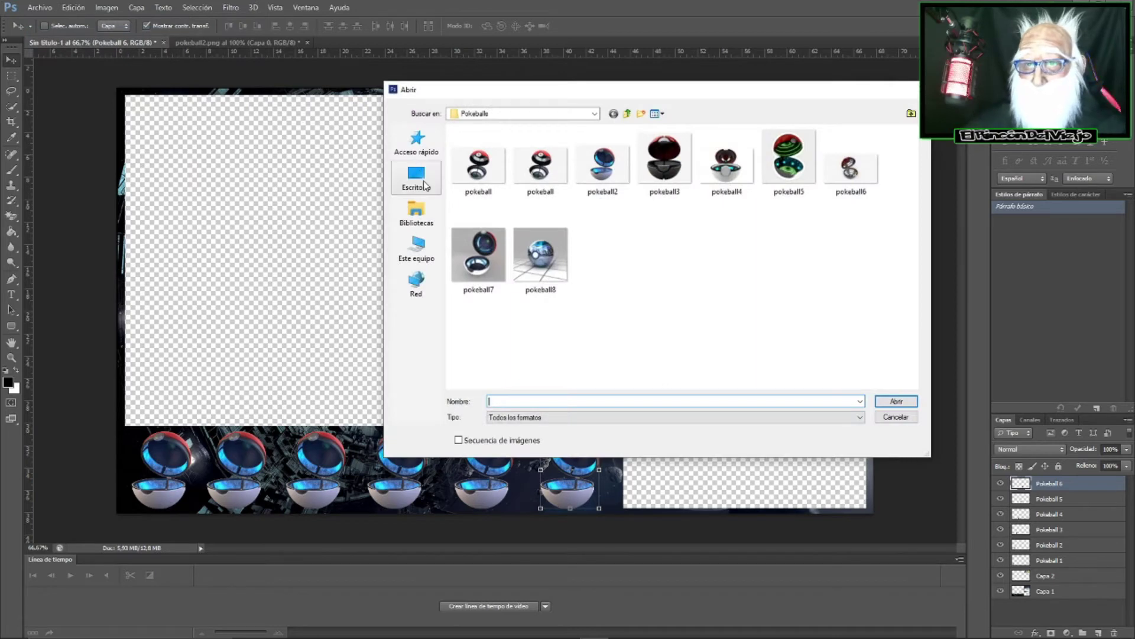
left_click(416, 177)
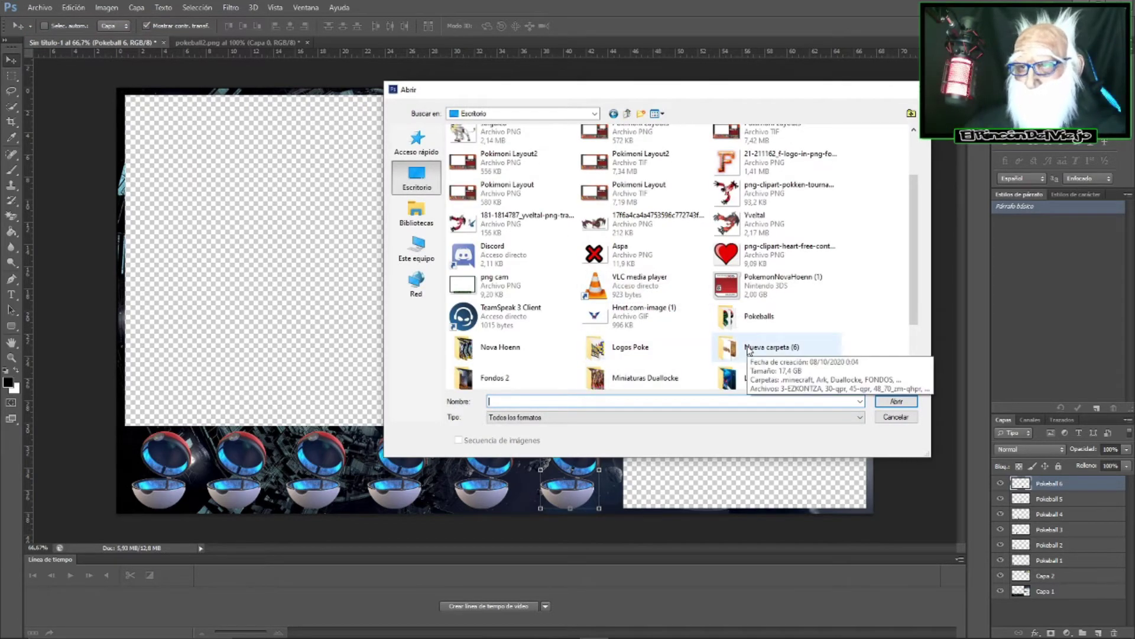
double_click(547, 357)
double_click(474, 169)
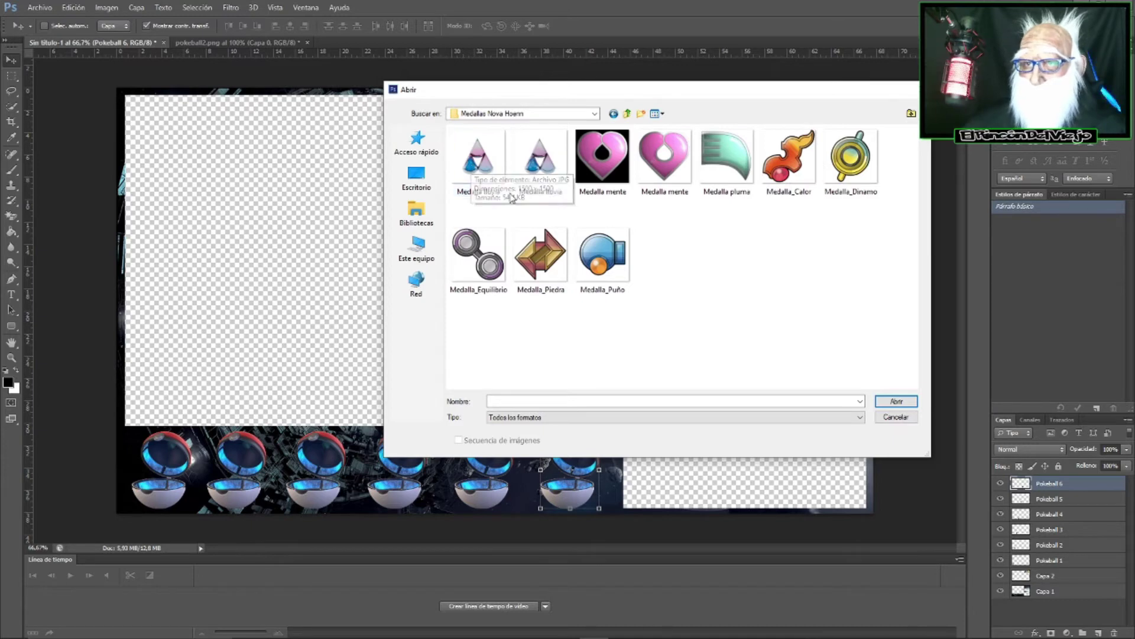
mouse_move(540, 159)
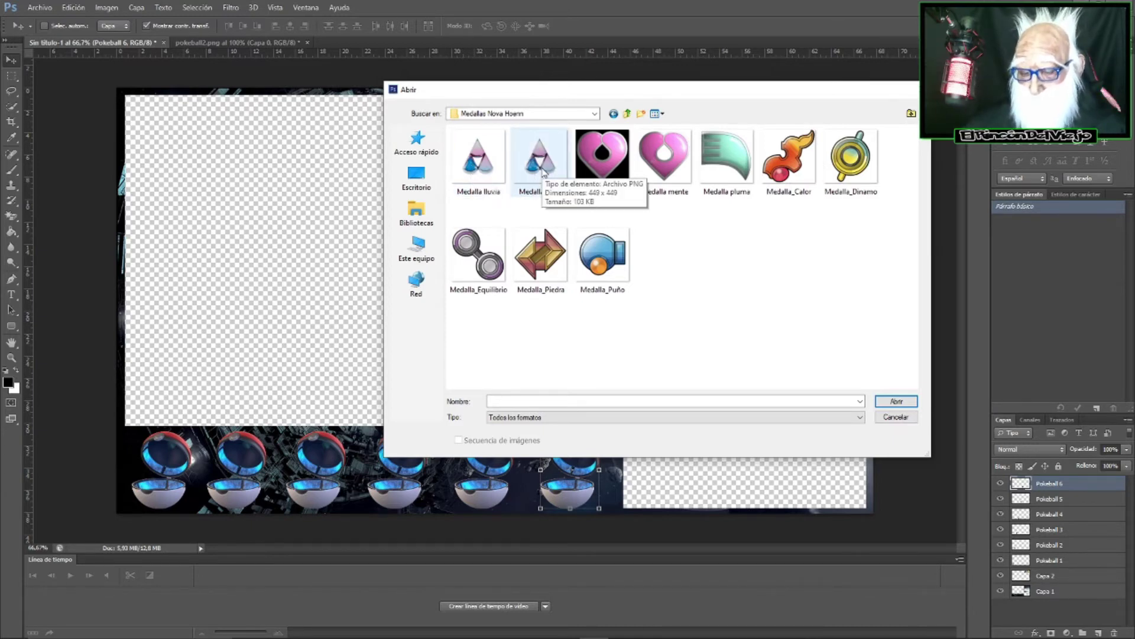
- Select the medal PNGs, Medalla lluvia through Medalla_Equilibrio, and open them all
left_click(544, 172)
left_click(663, 163, "ctrl")
left_click(744, 177, "ctrl")
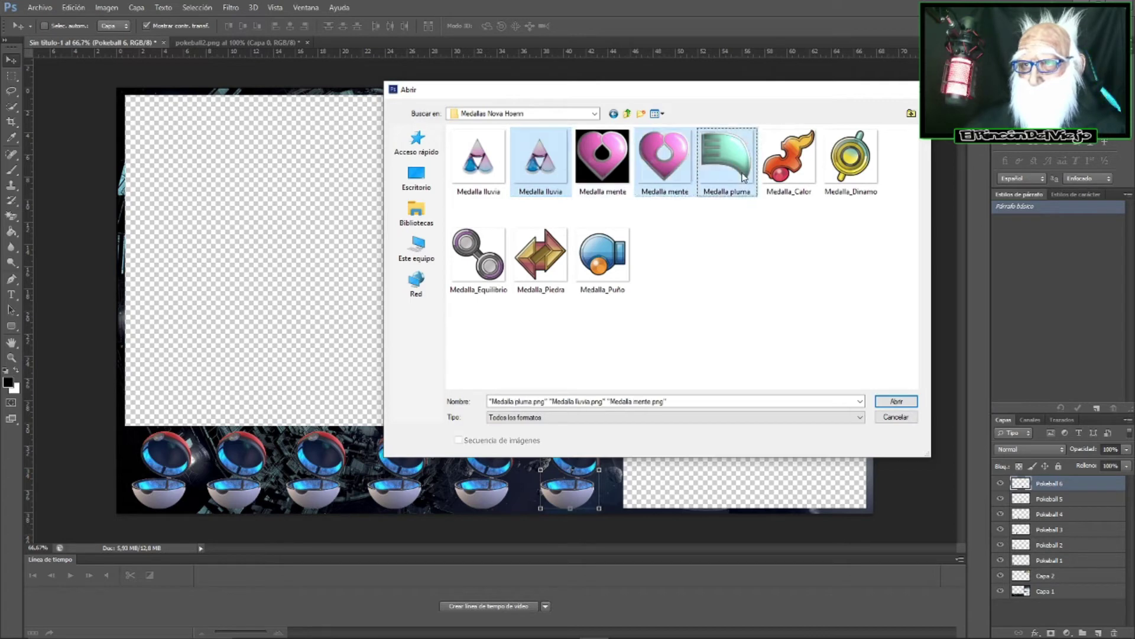
left_click(788, 168, "ctrl")
left_click(859, 172, "ctrl")
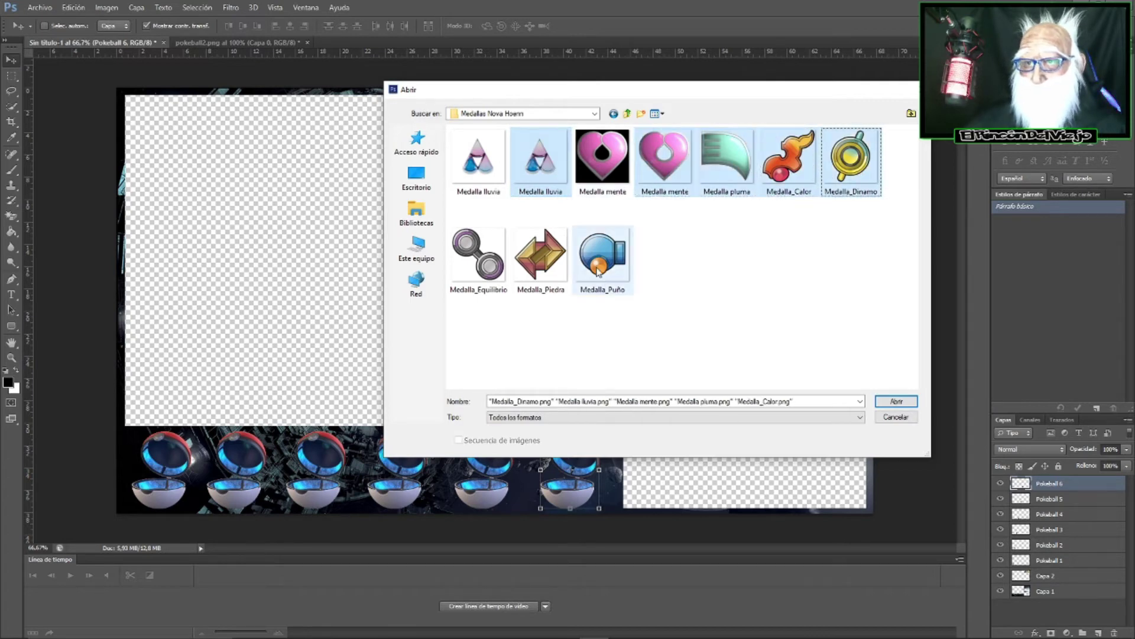
left_click(598, 271, "ctrl")
left_click(541, 254, "ctrl")
left_click(479, 254, "ctrl")
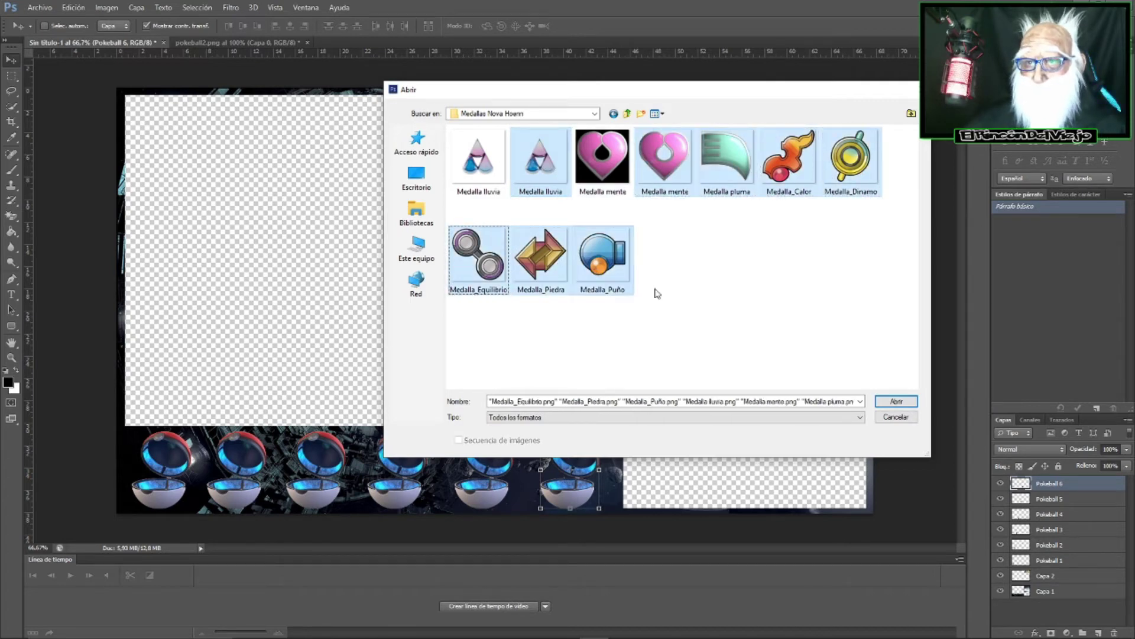
left_click(896, 402)
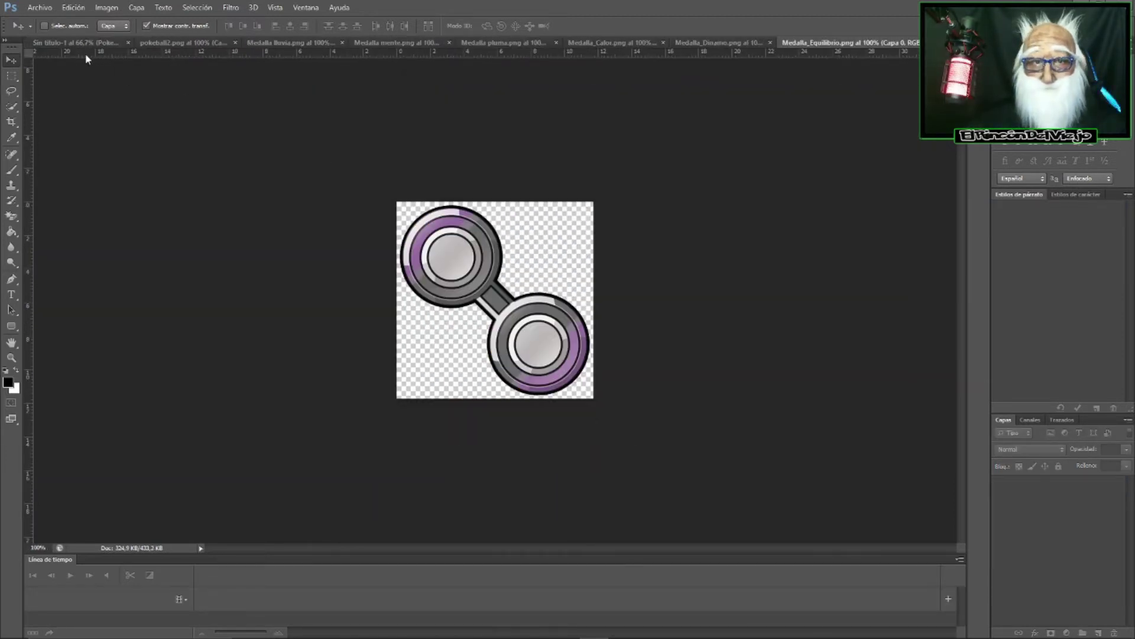
- Close pokeball2.png without saving changes
left_click(77, 43)
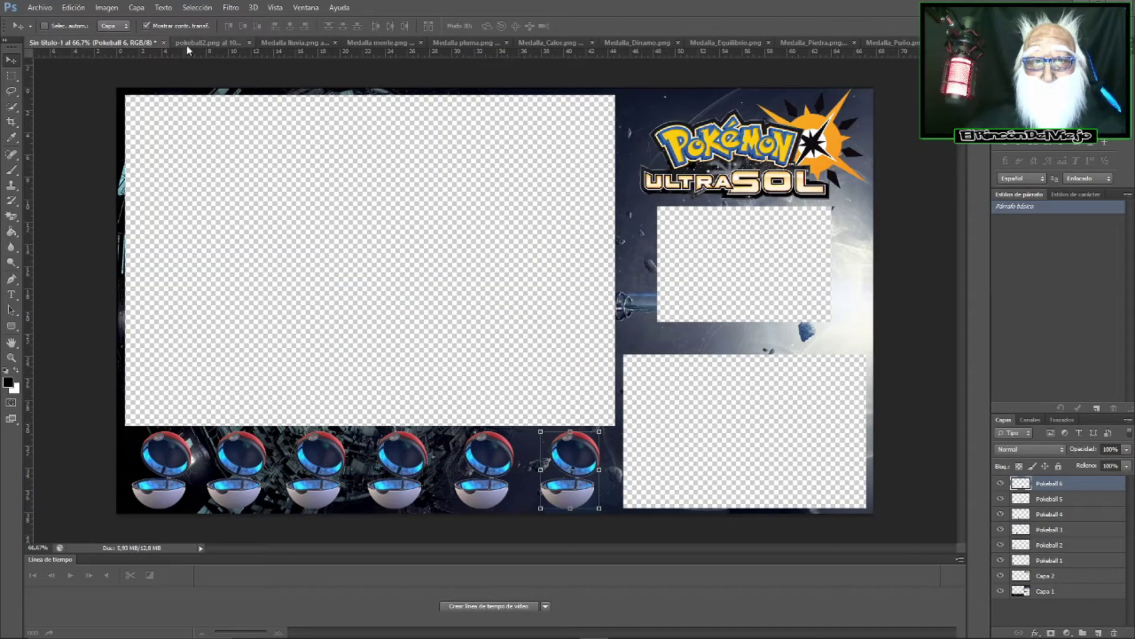
left_click(219, 43)
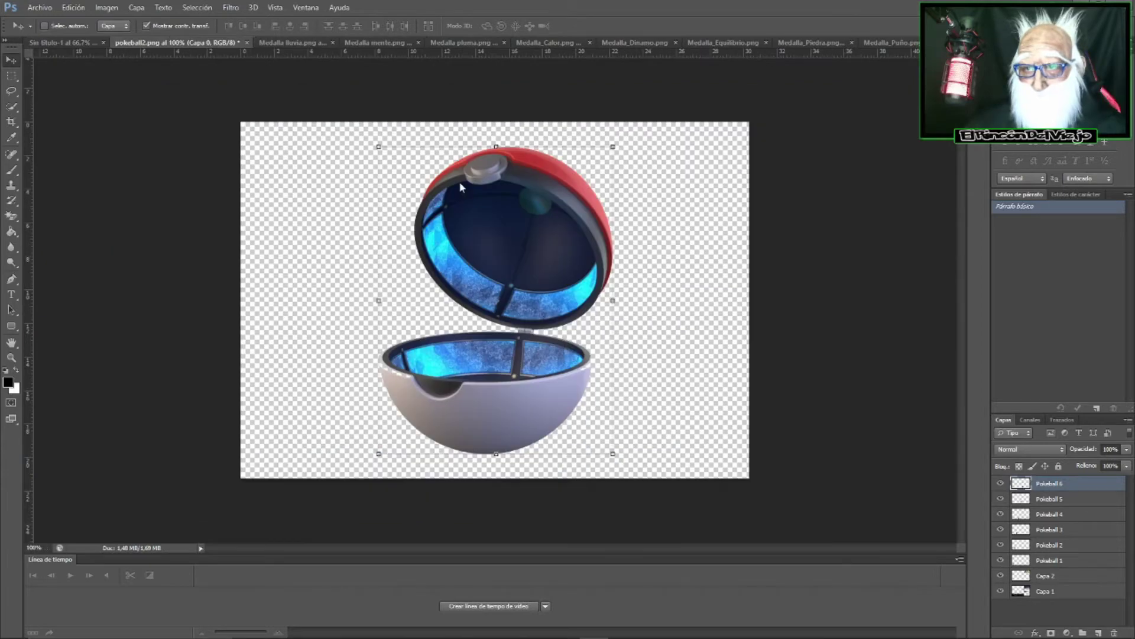
left_click(247, 43)
left_click(608, 246)
left_click(121, 43)
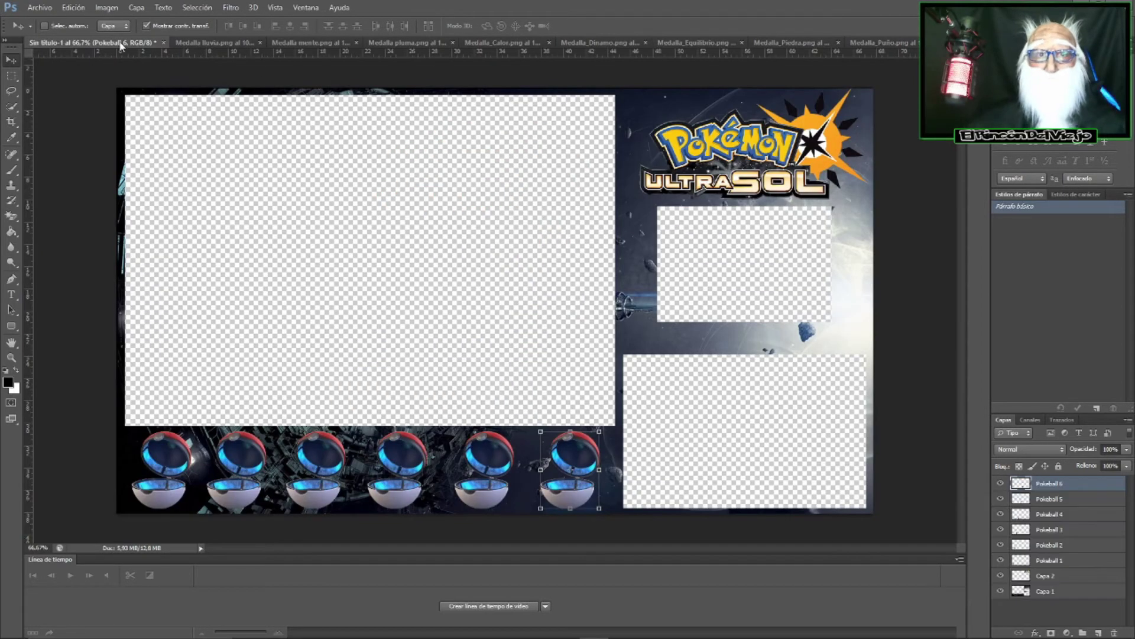
- Drag the rain medal into Sin título-1, shrink it, and place it at the right edge between the boxes
left_click(210, 42)
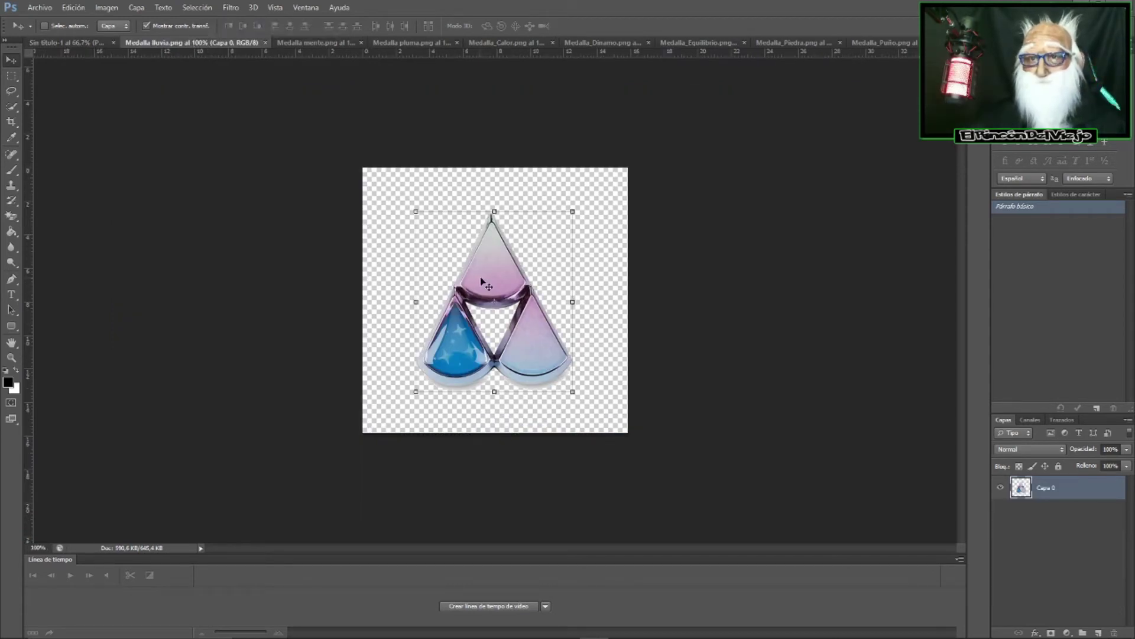
mouse_move(499, 283)
left_mouse_down()
mouse_move(175, 144)
mouse_move(463, 210)
mouse_move(415, 167)
left_mouse_up()
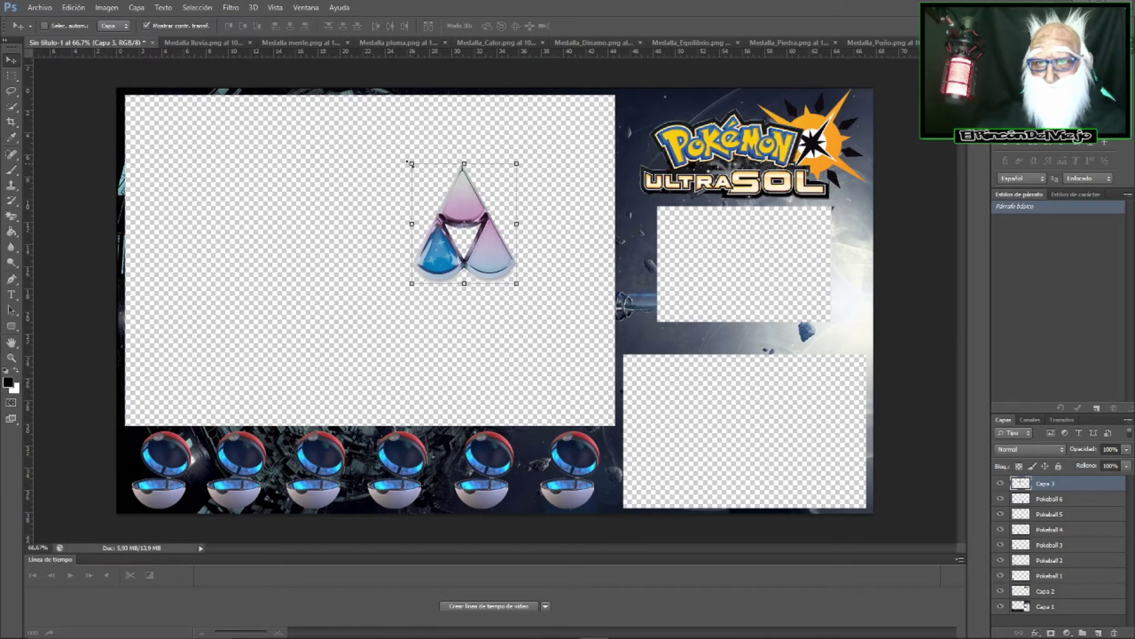
mouse_move(408, 161)
left_mouse_down()
mouse_move(501, 249)
mouse_move(715, 308)
left_mouse_up()
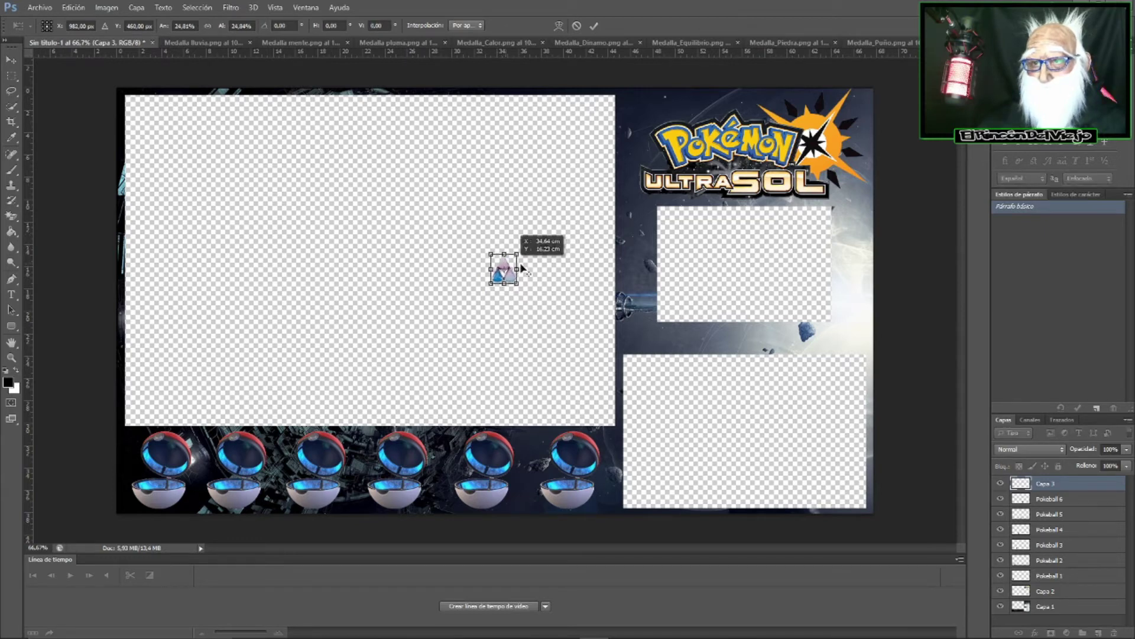
left_click(590, 27)
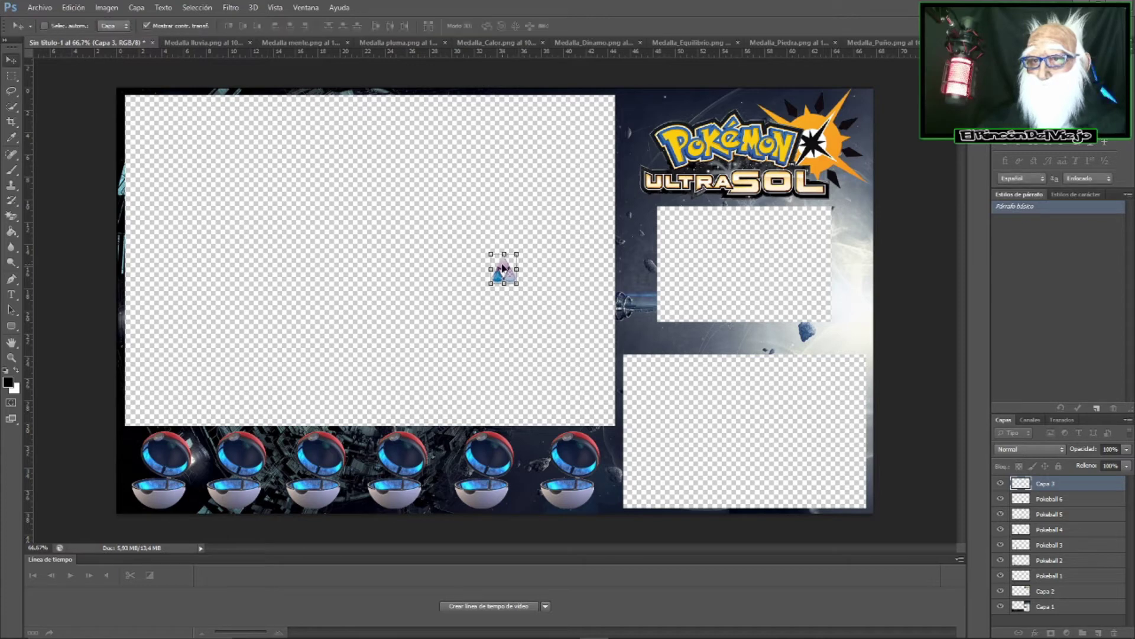
key("ctrl+t")
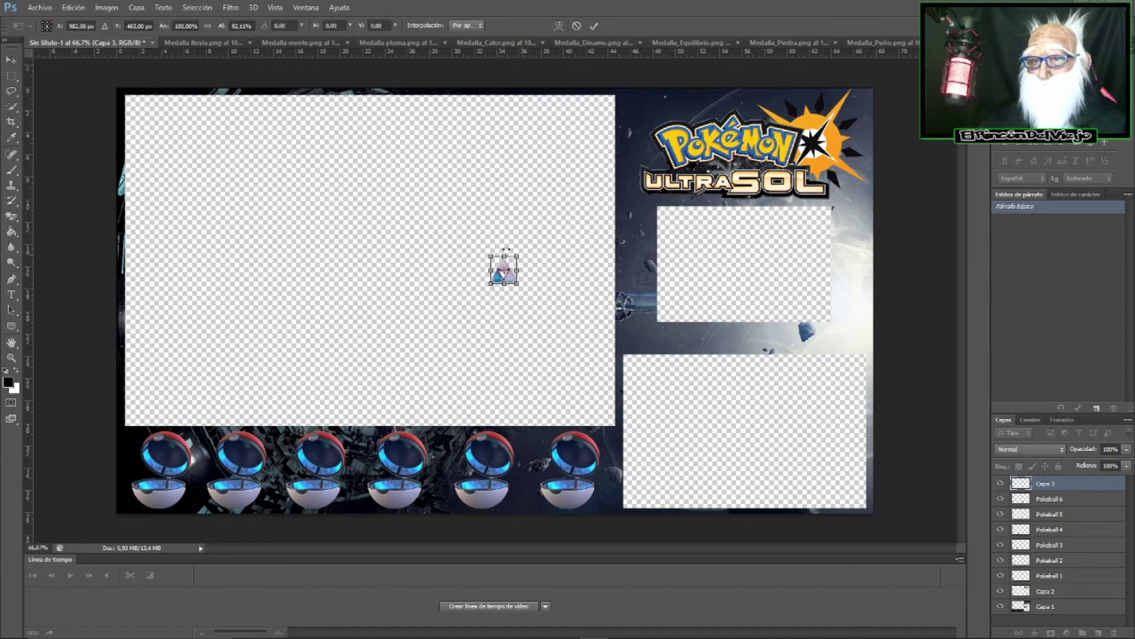
left_click(577, 26)
mouse_move(503, 270)
left_mouse_down()
mouse_move(525, 292)
mouse_move(844, 345)
left_mouse_up()
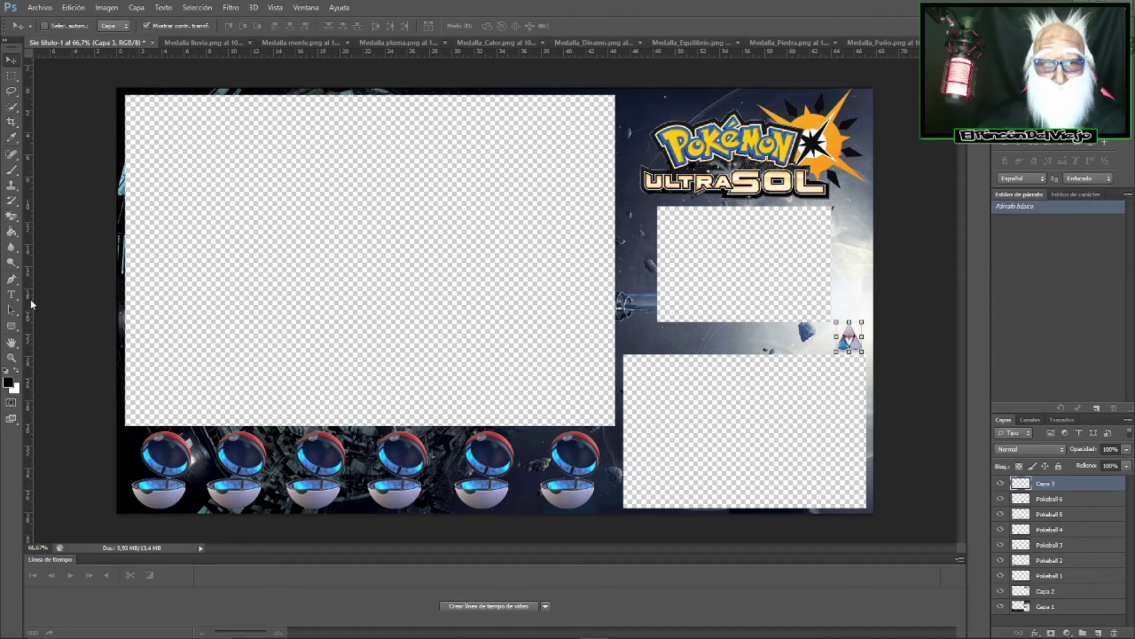
- Add a vertical guide at about 56 cm and close the Medalla lluvia document
mouse_move(30, 307)
left_mouse_down()
mouse_move(615, 359)
mouse_move(768, 355)
mouse_move(874, 387)
left_mouse_up()
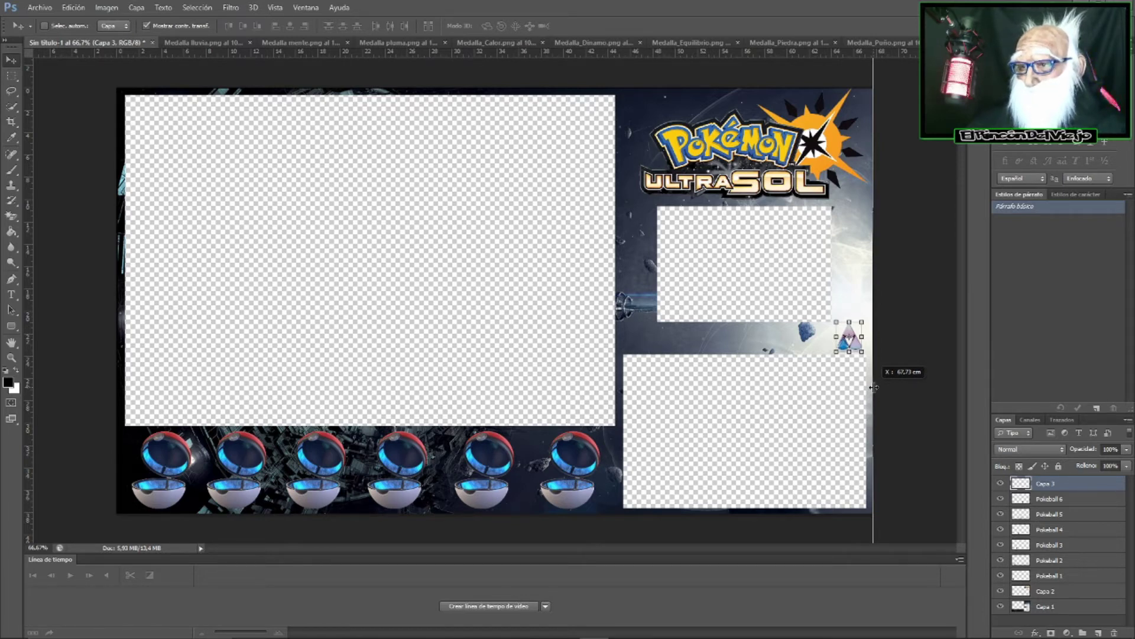
left_click_drag(874, 387, 615, 383)
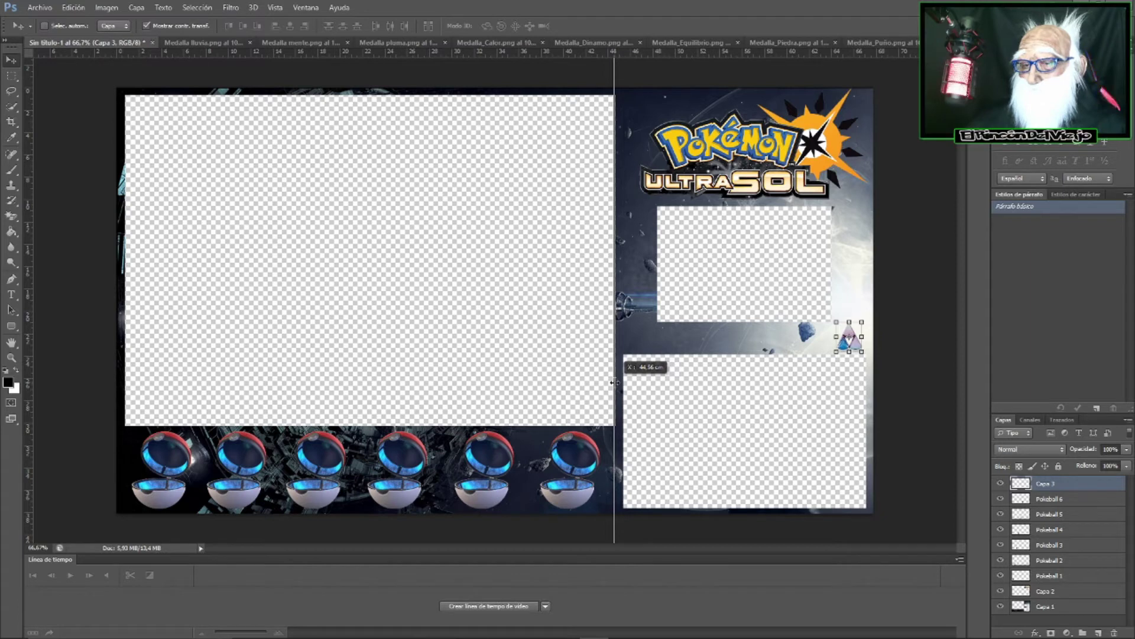
left_click_drag(614, 383, 745, 376)
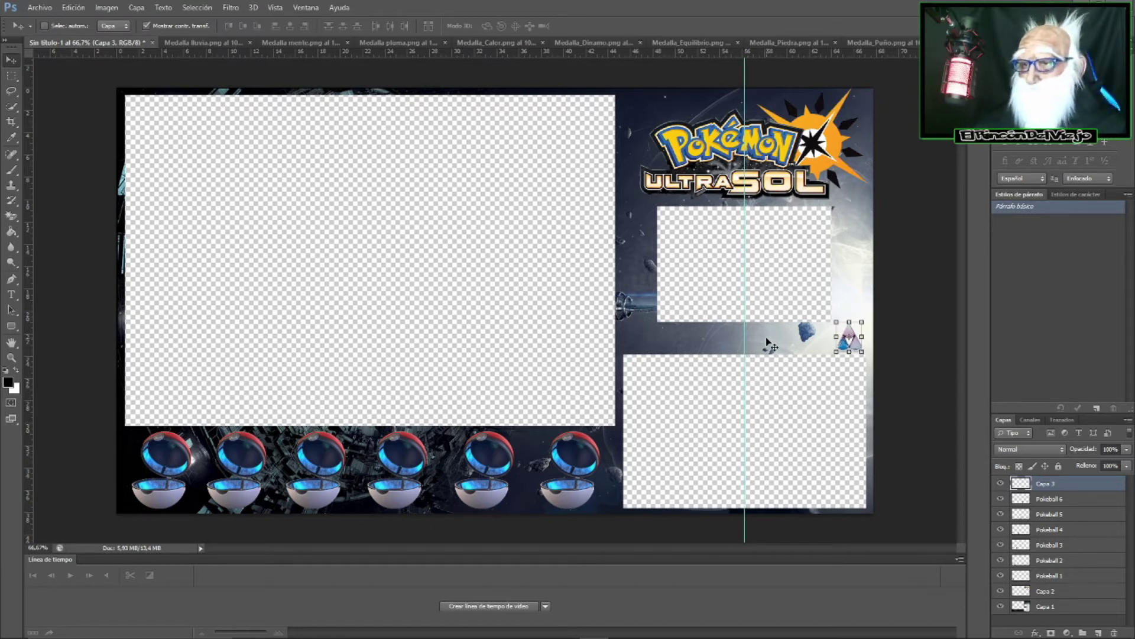
left_click(225, 42)
key("ctrl+w")
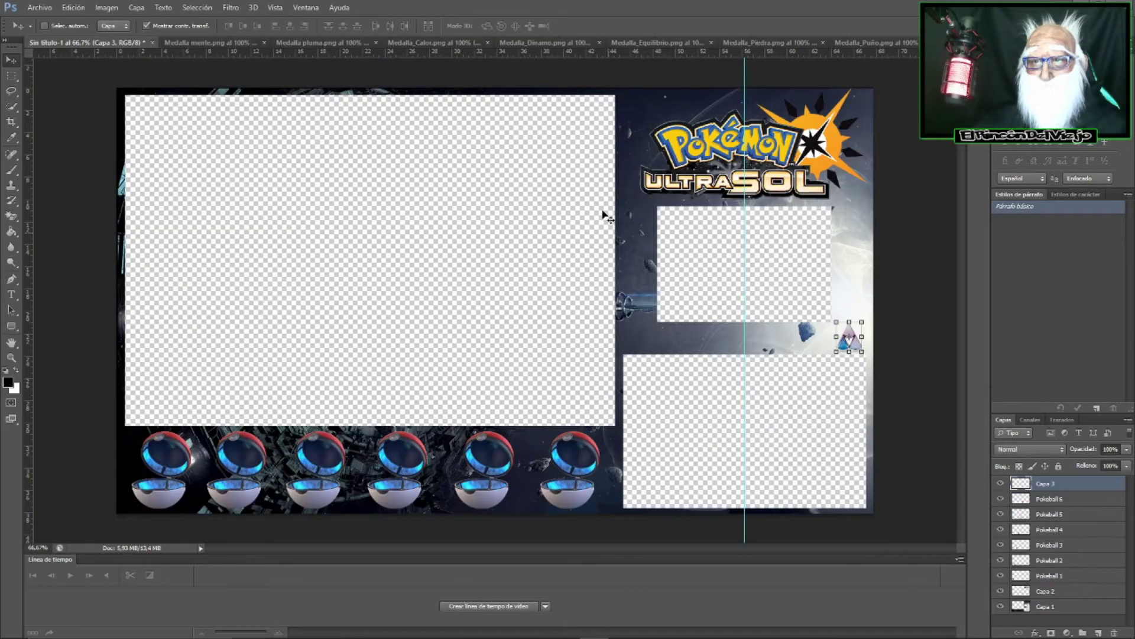
- Drag the Medalla mente heart into Sin título-1, scale it down beside the triangle medal, and apply
left_click(228, 43)
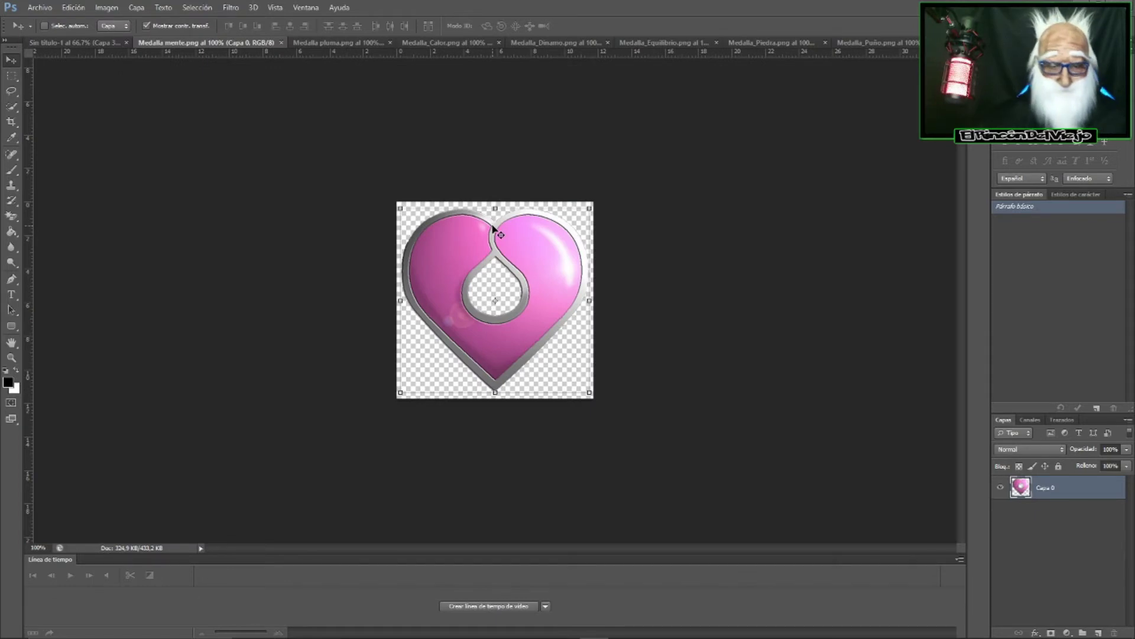
mouse_move(493, 228)
left_mouse_down()
mouse_move(78, 45)
mouse_move(494, 267)
left_mouse_up()
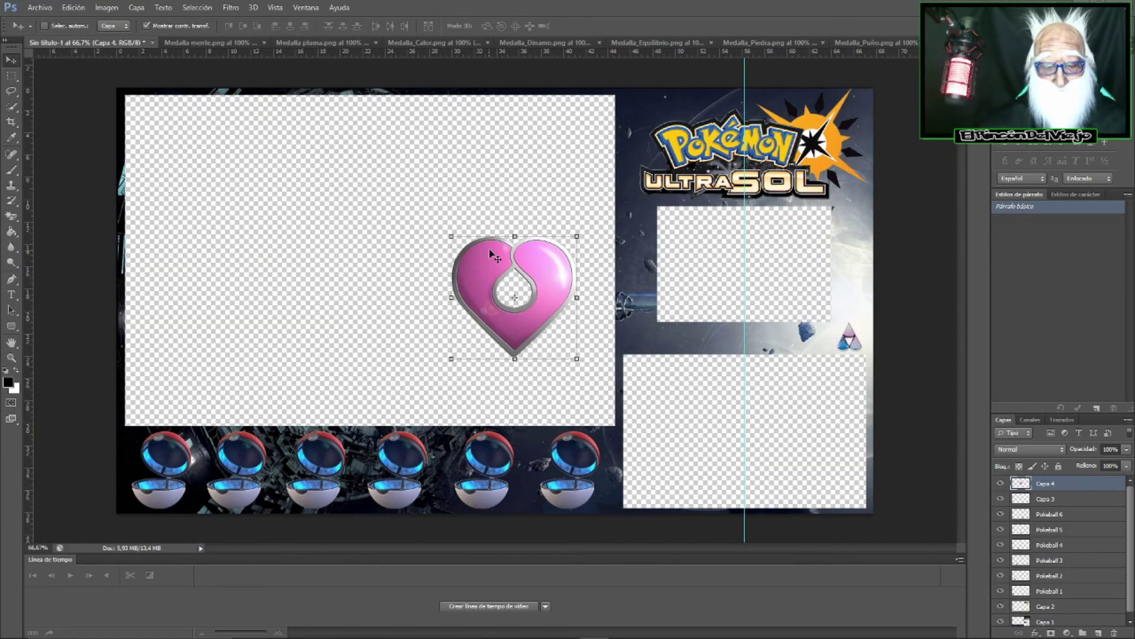
mouse_move(452, 236)
left_mouse_down()
mouse_move(563, 321)
mouse_move(553, 335)
mouse_move(817, 339)
left_mouse_up()
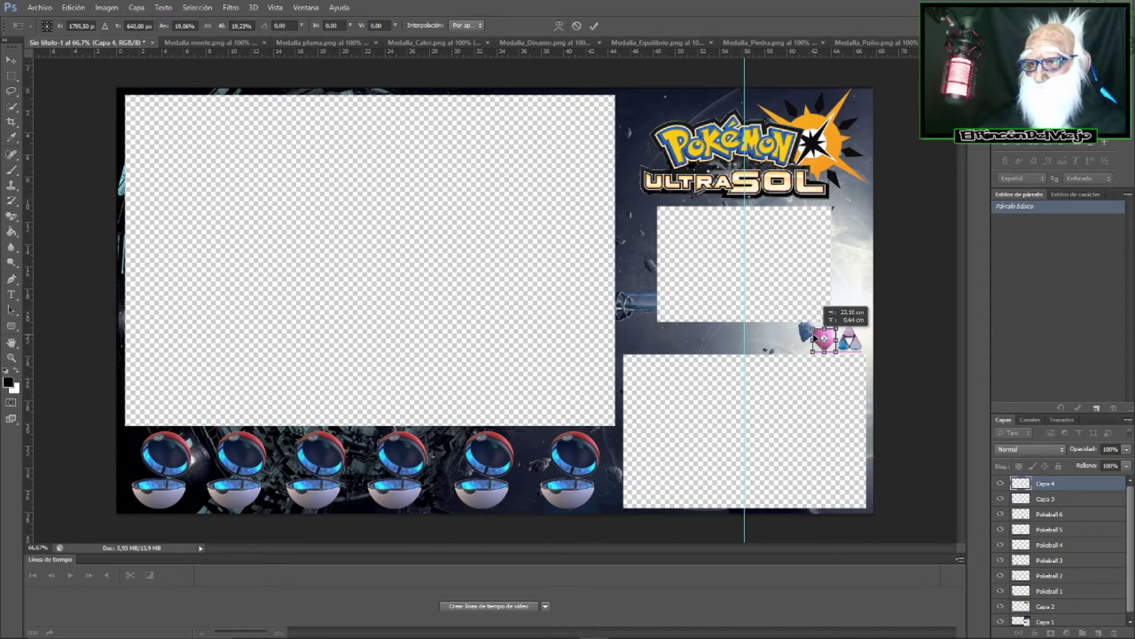
left_click_drag(817, 338, 816, 337)
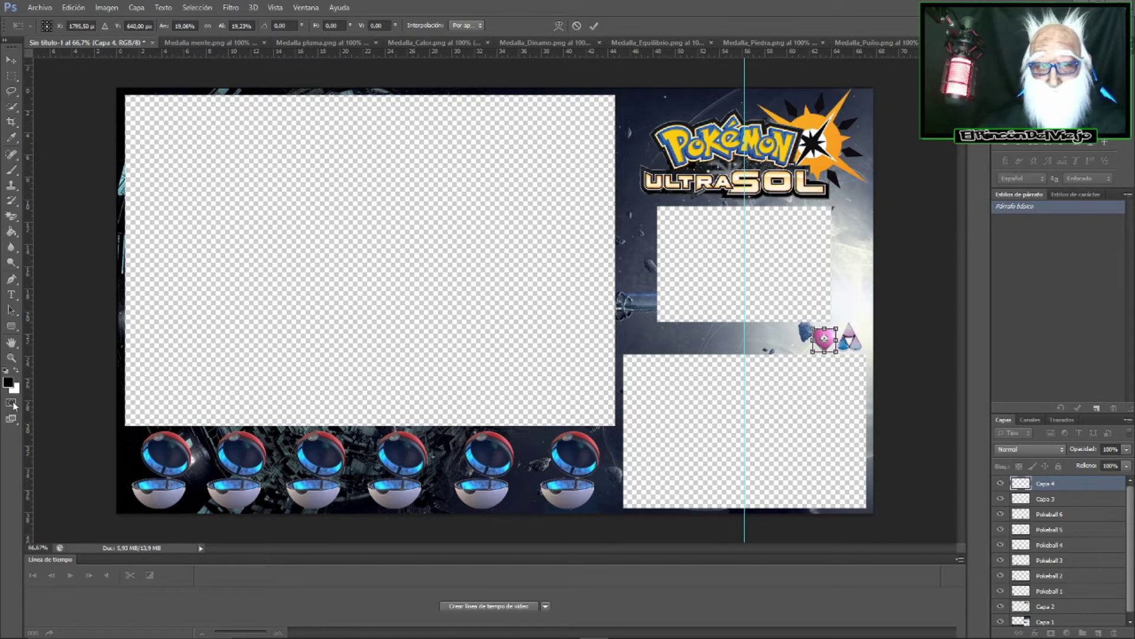
left_click(11, 357)
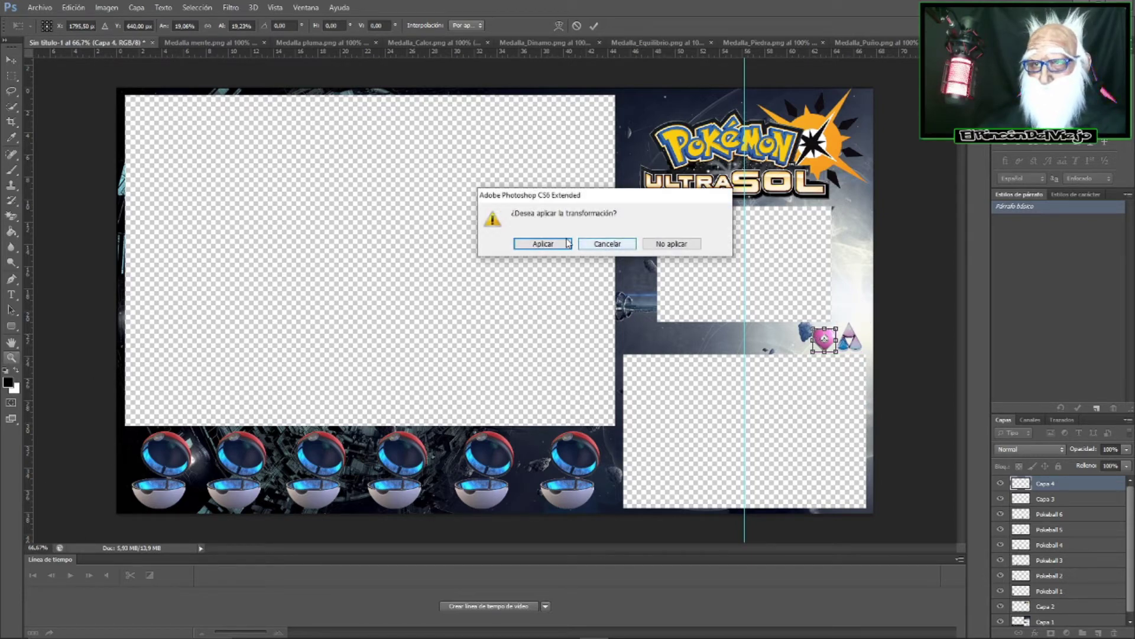
left_click(543, 244)
left_click_drag(624, 355, 686, 349)
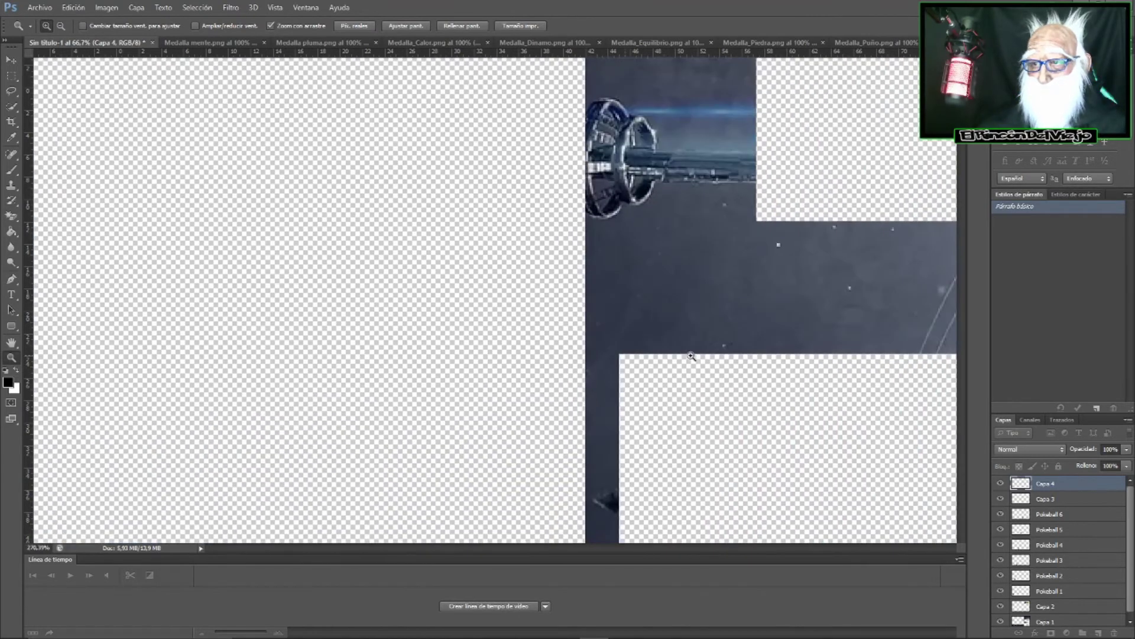
- Nudge the heart medal up slightly with the Move tool
left_click_drag(568, 548, 683, 552)
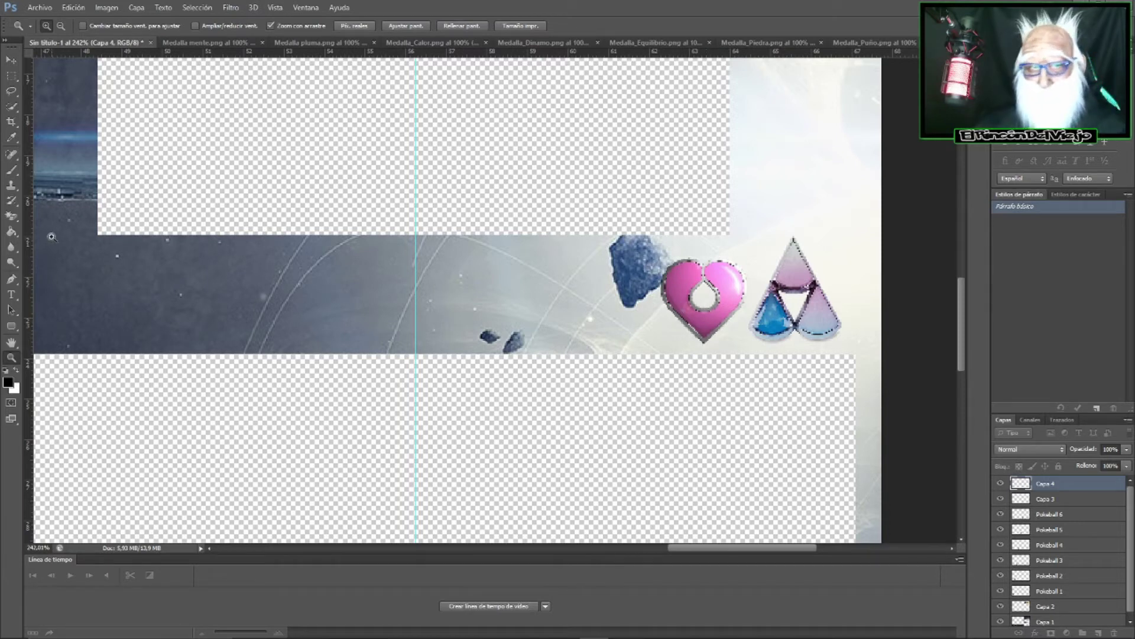
key("v")
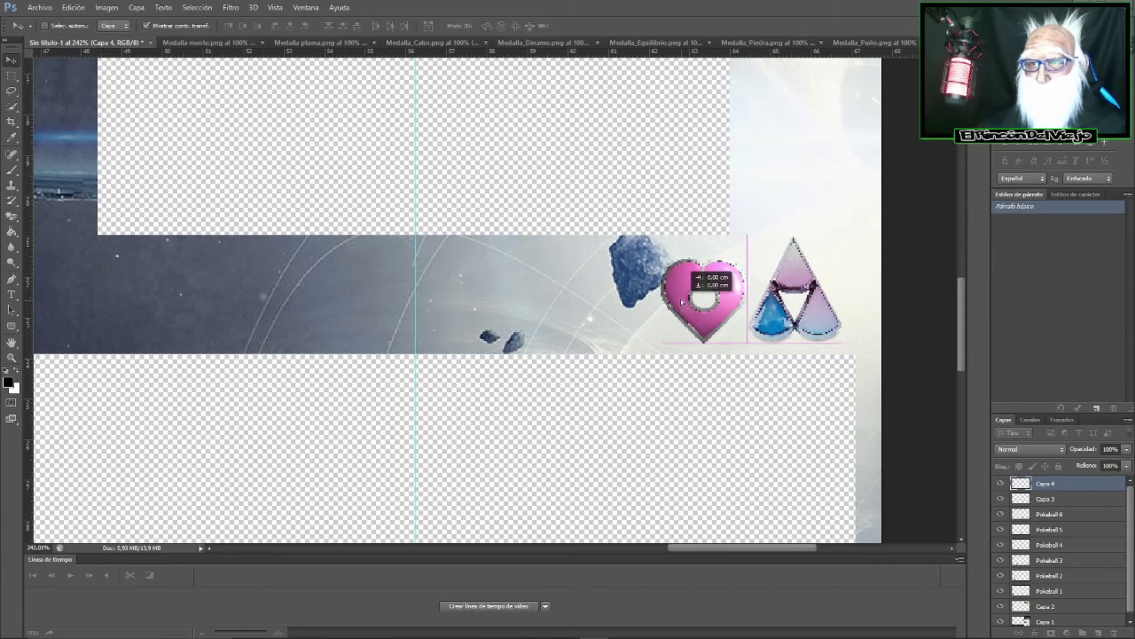
key("Up")
key("Up")
key("Up")
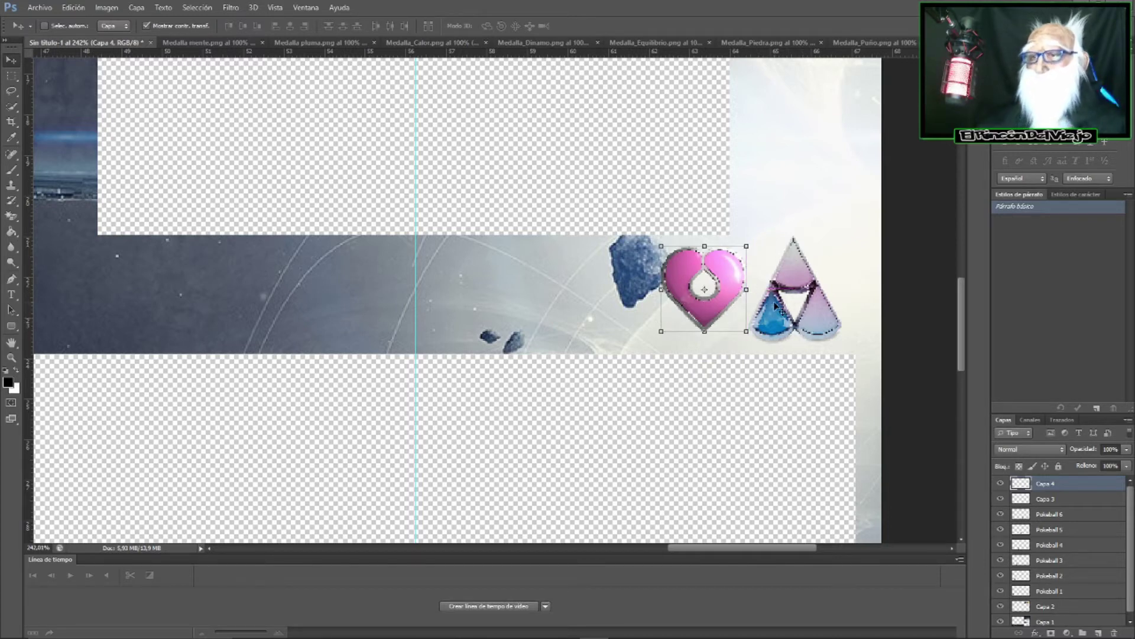
- Drag the green arrow medal into Sin título-1 at the row's left end, then zoom out
left_click(305, 42)
left_click_drag(441, 240, 448, 217)
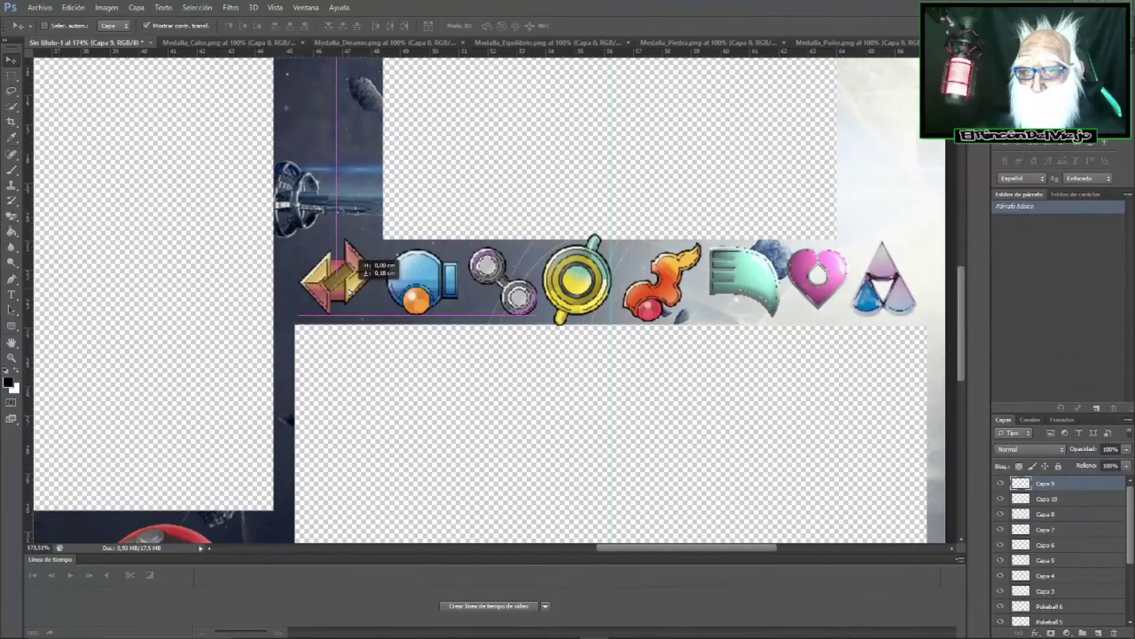
left_click_drag(352, 294, 353, 293)
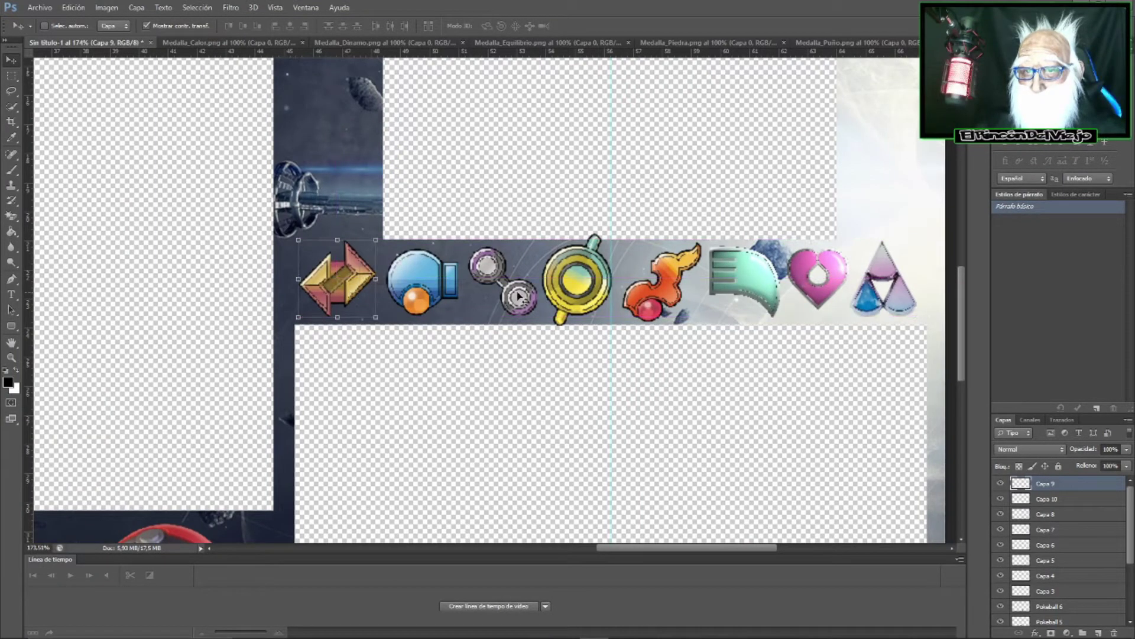
left_click(11, 358)
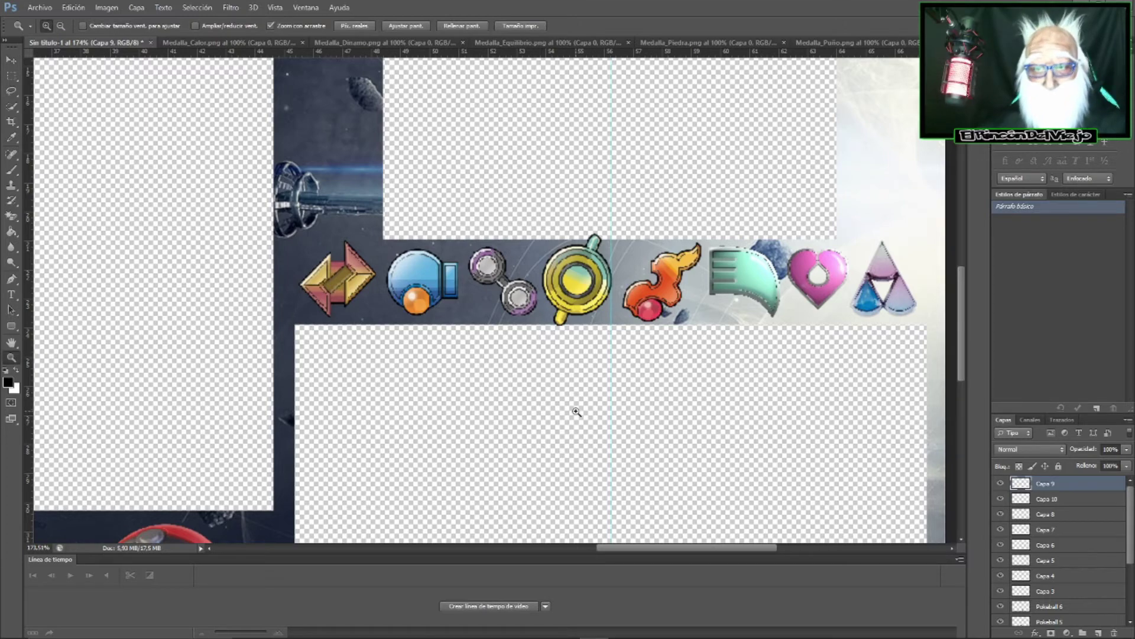
left_click_drag(575, 411, 528, 409)
- Give Capa 9 Bisel y relieve with Contorno via Opciones de fusión, trying then removing Trazo
left_click_drag(618, 398, 634, 398)
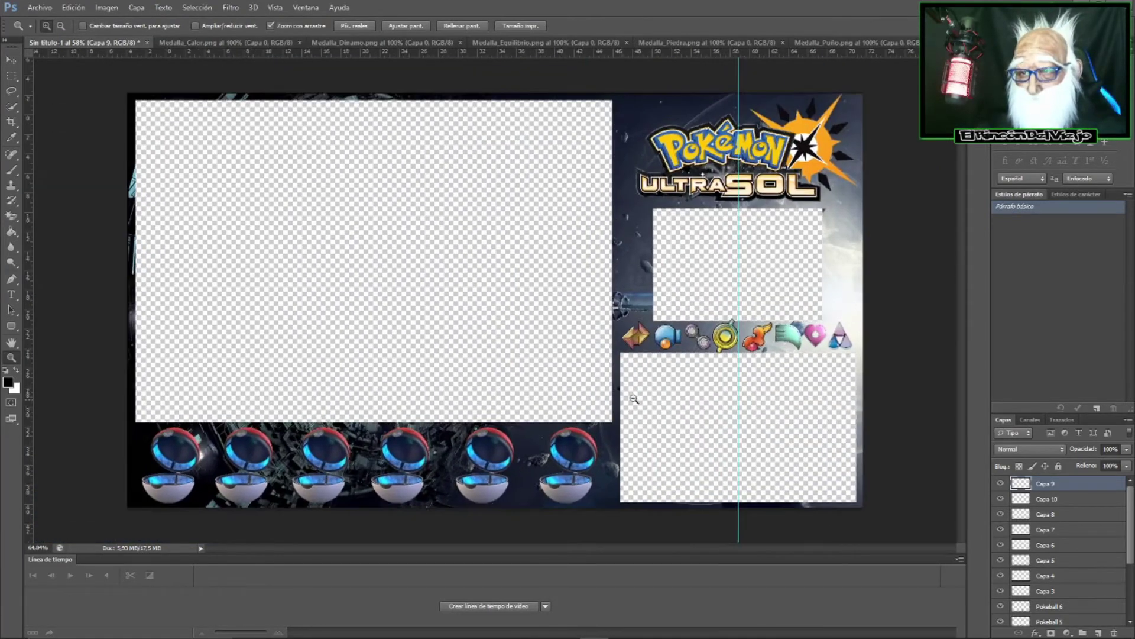
right_click(1094, 490)
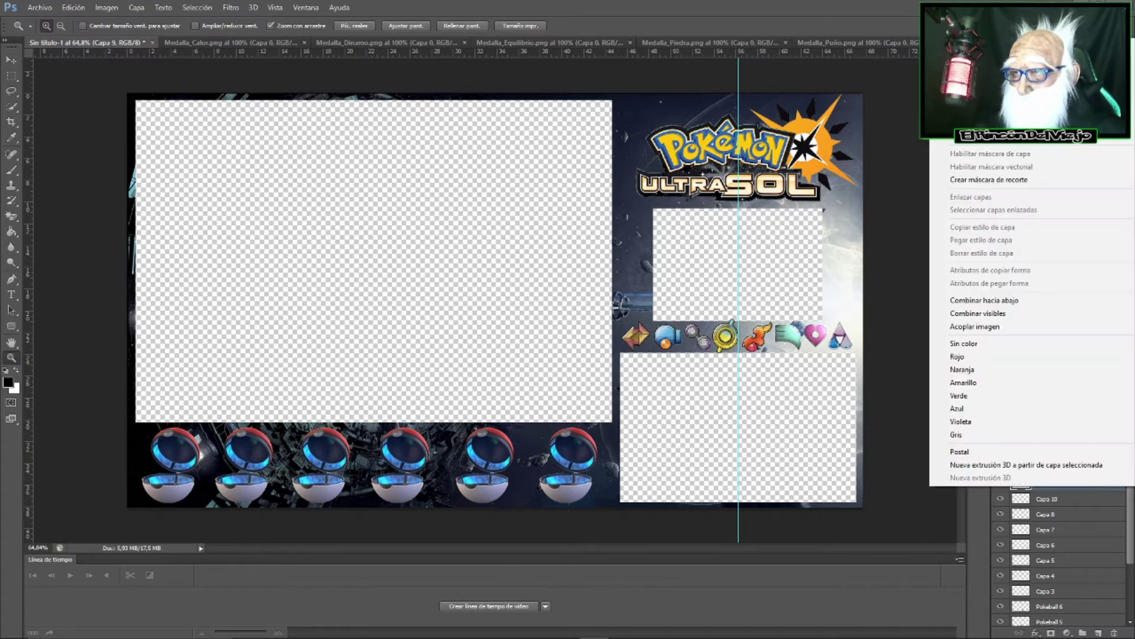
left_click(976, 126)
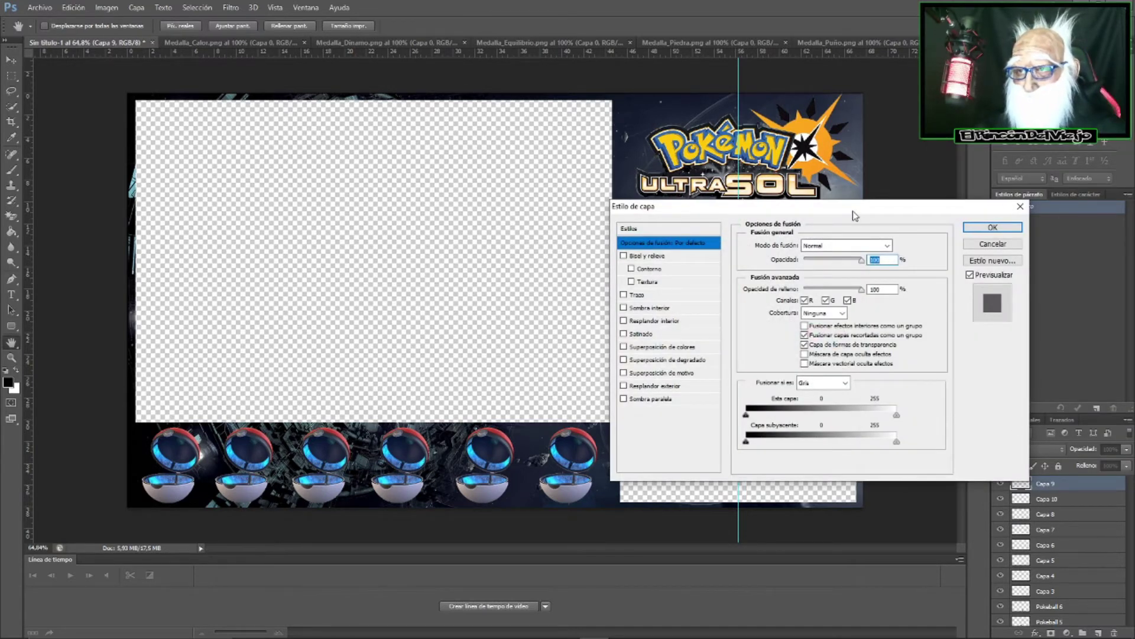
mouse_move(855, 215)
left_mouse_down()
mouse_move(485, 105)
mouse_move(371, 164)
left_mouse_up()
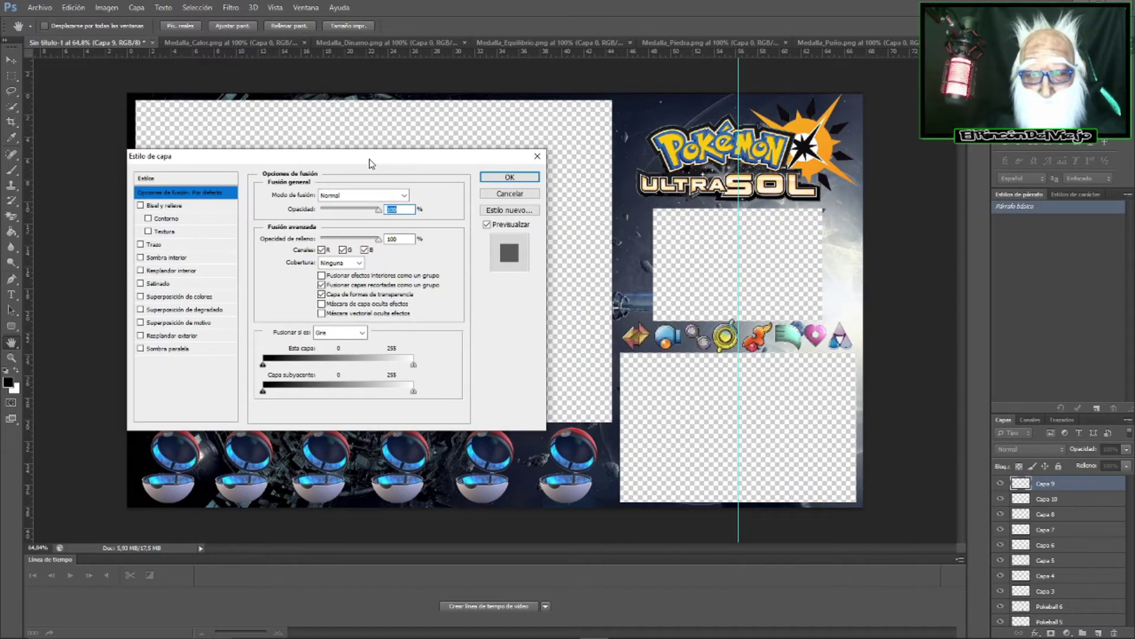
left_click(536, 175)
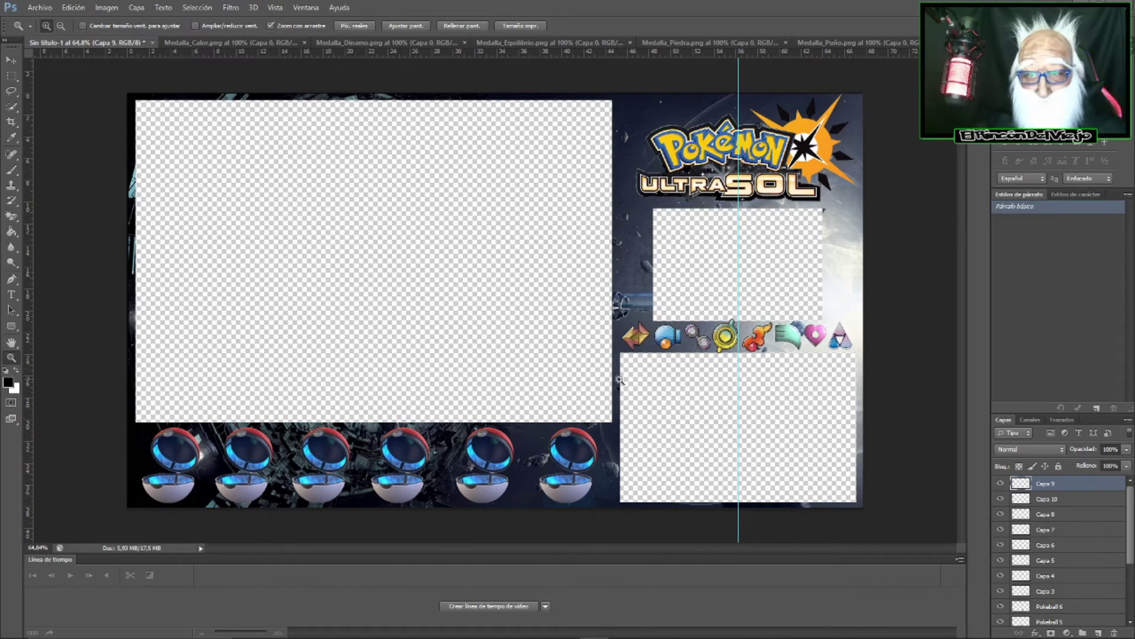
left_click_drag(666, 375, 700, 375)
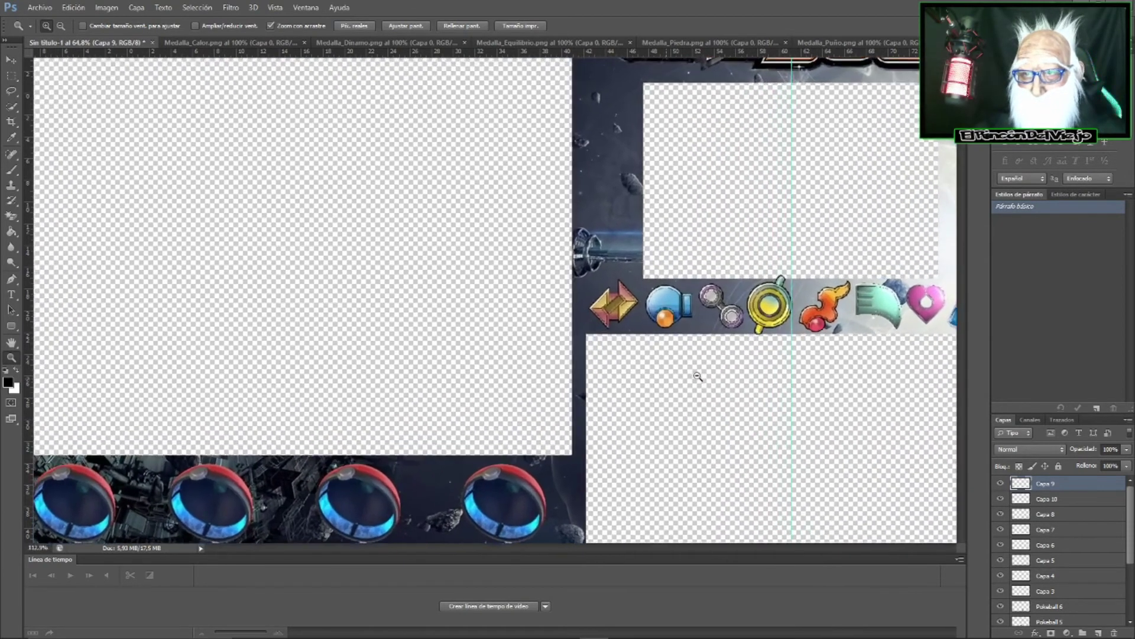
right_click(1050, 489)
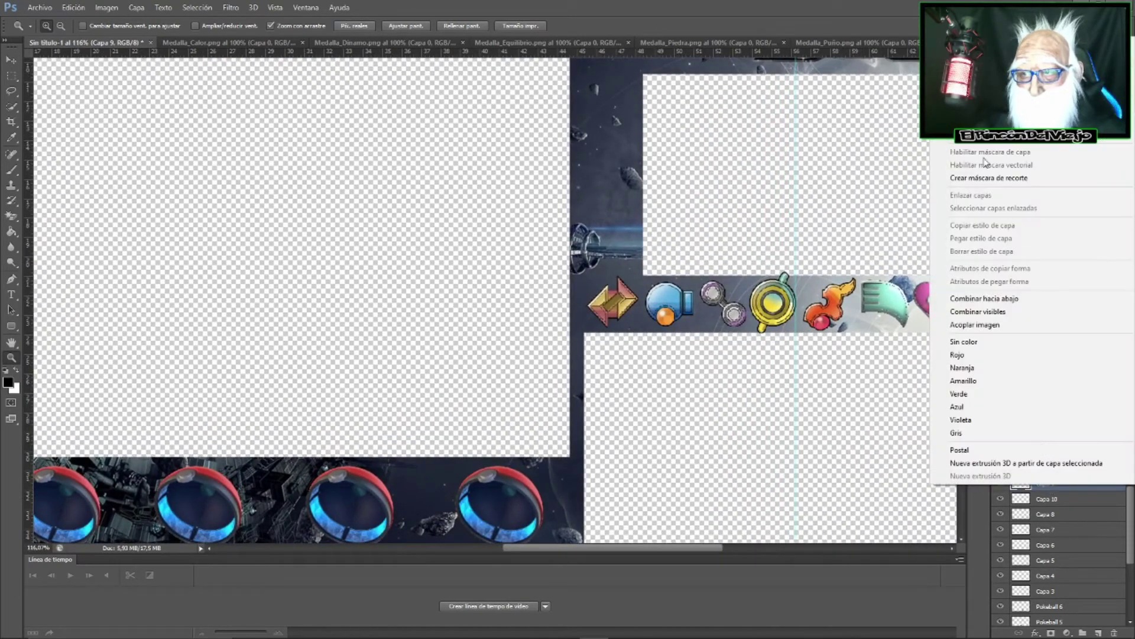
left_click(970, 13)
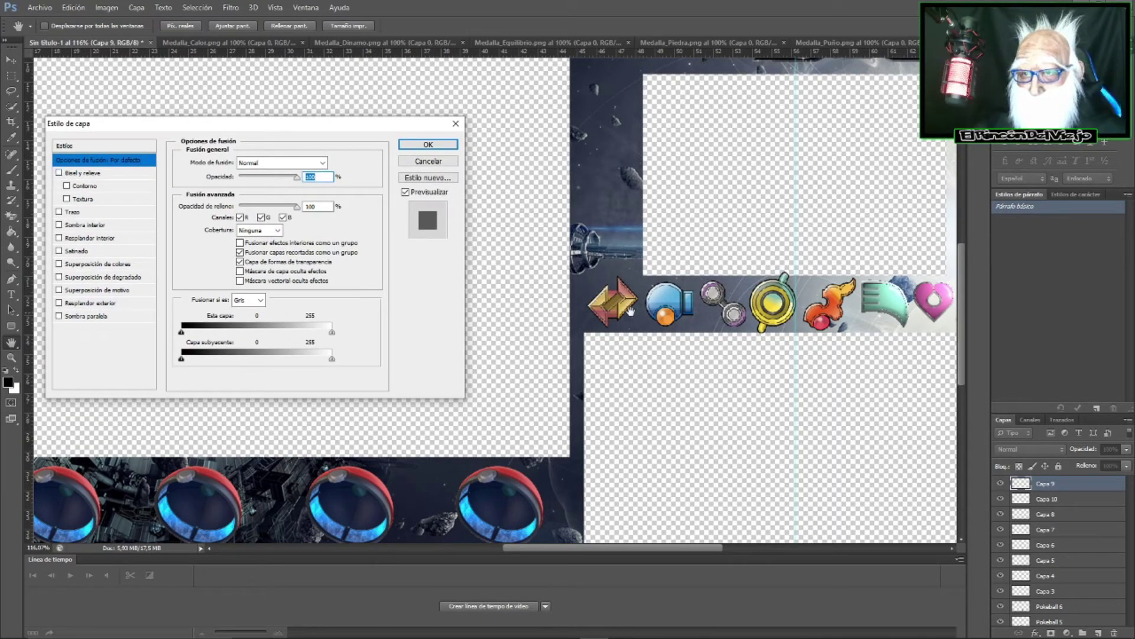
left_click(59, 174)
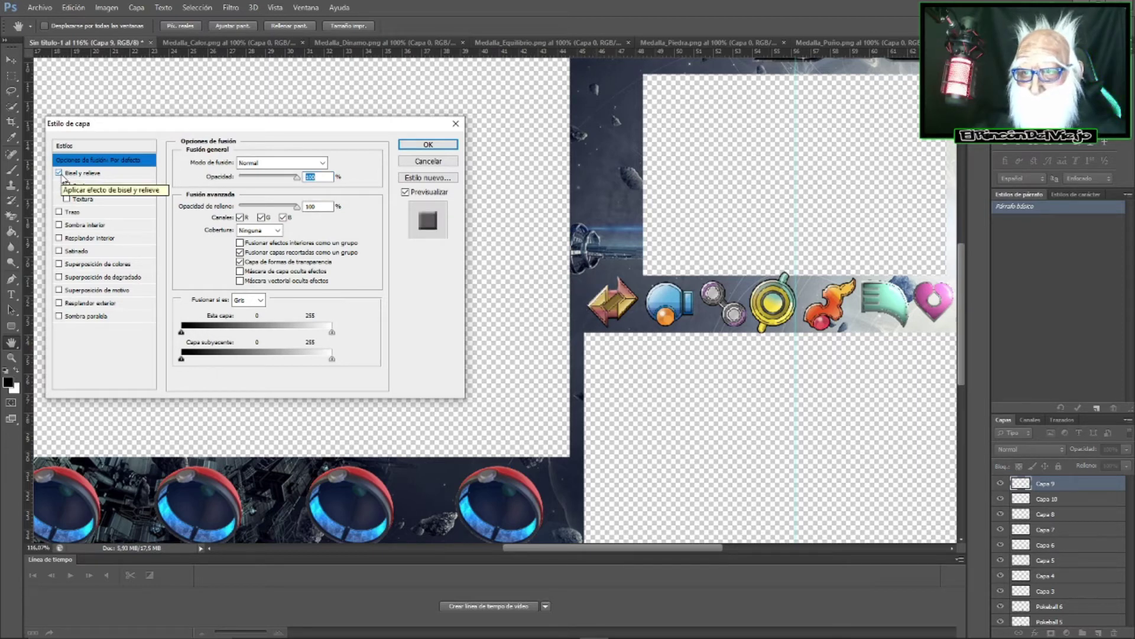
left_click(67, 187)
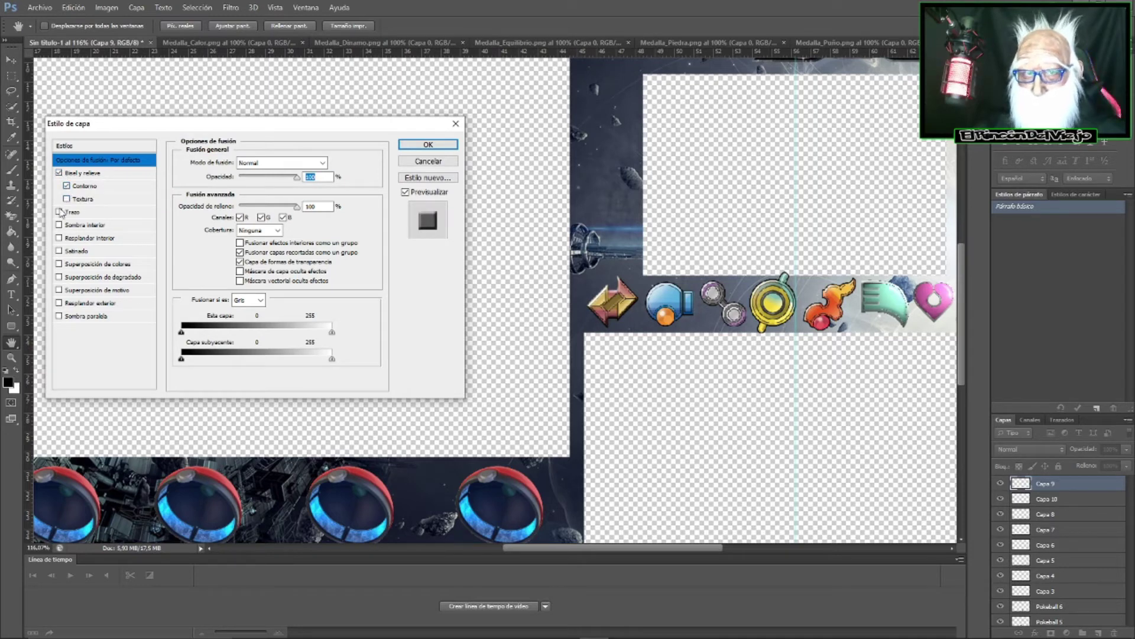
left_click(60, 213)
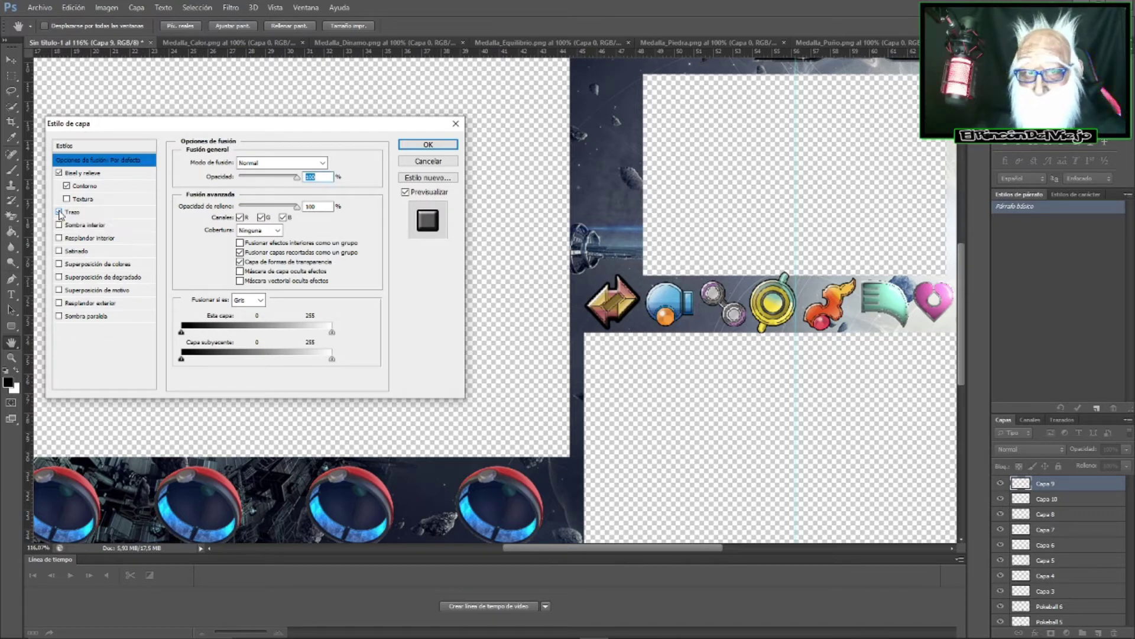
left_click(59, 211)
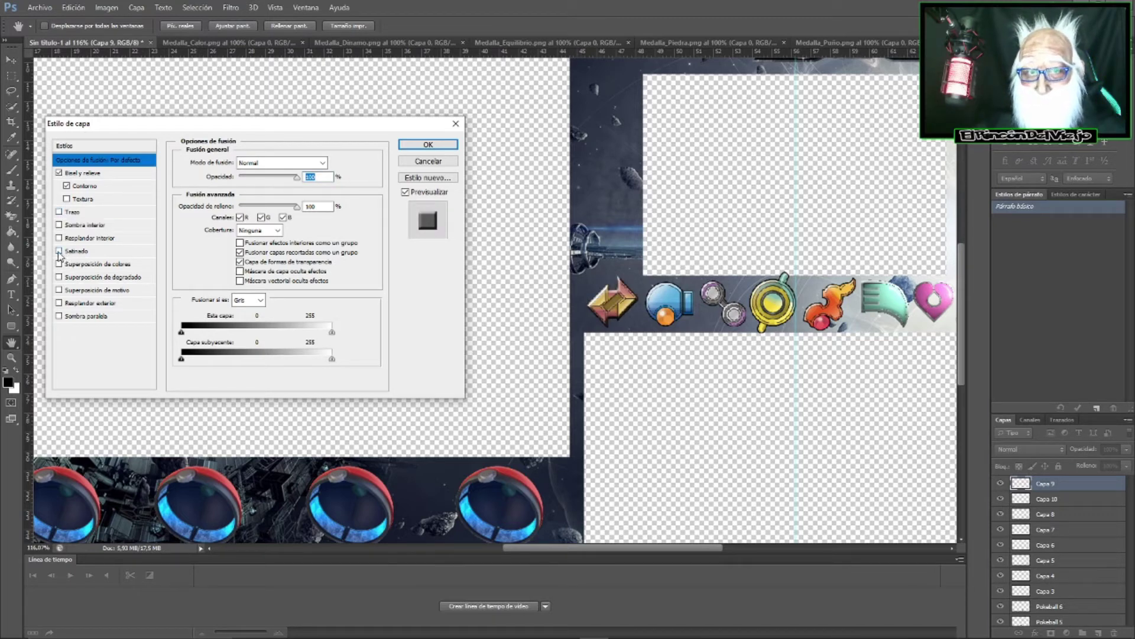
- Add Satinado to the arrow medal at about 60% opacity with a slightly larger size
left_click(59, 251)
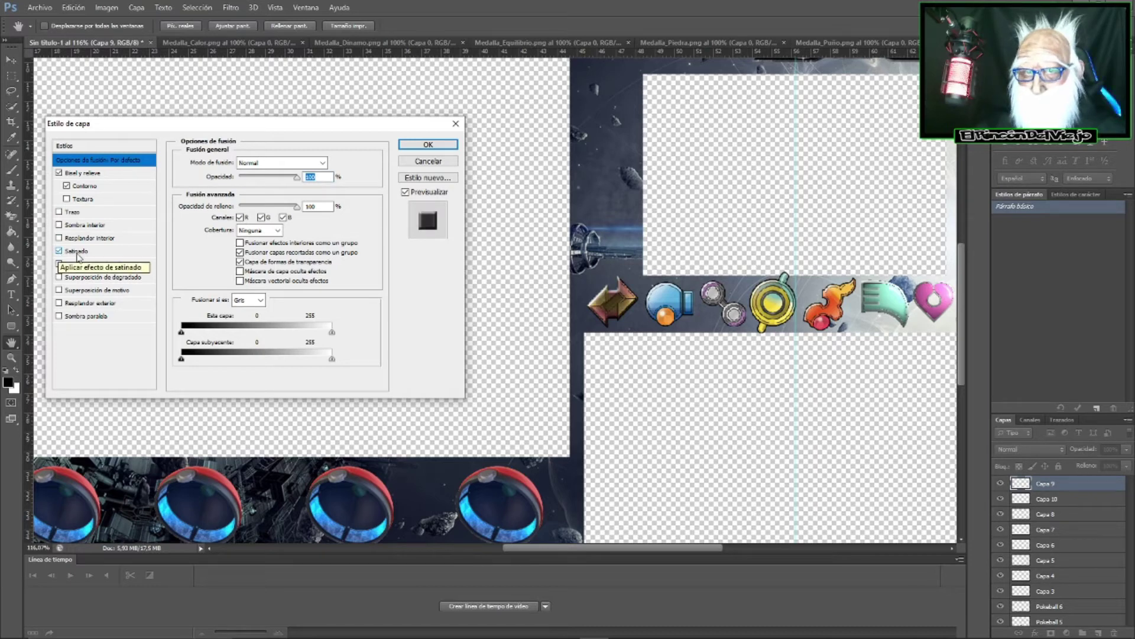
left_click(109, 252)
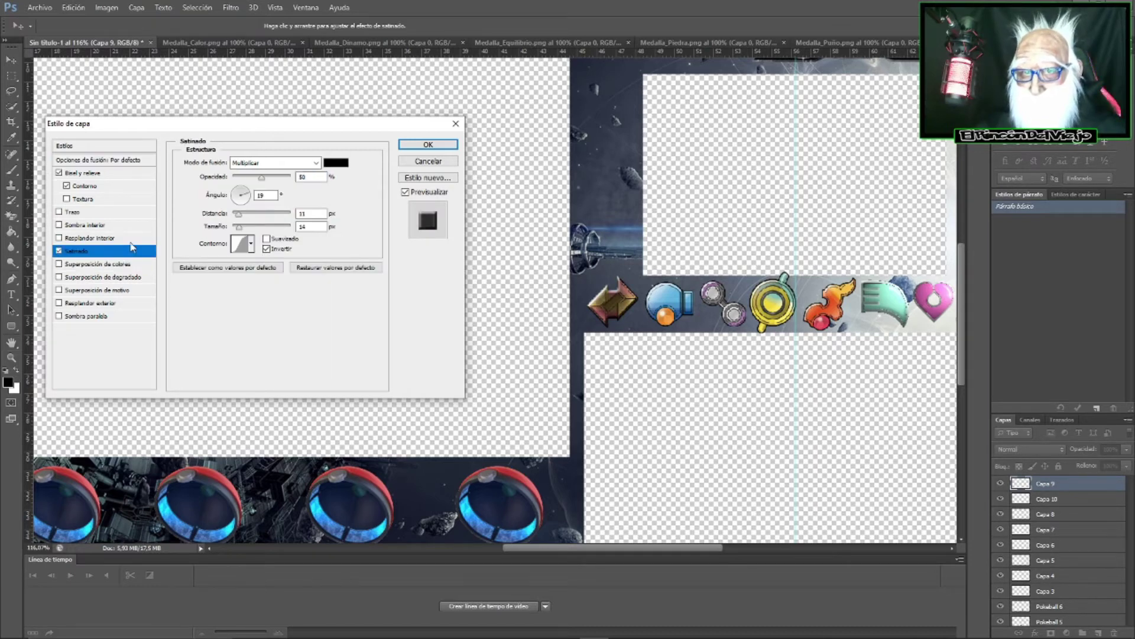
mouse_move(262, 177)
left_mouse_down()
mouse_move(292, 178)
mouse_move(257, 178)
left_mouse_up()
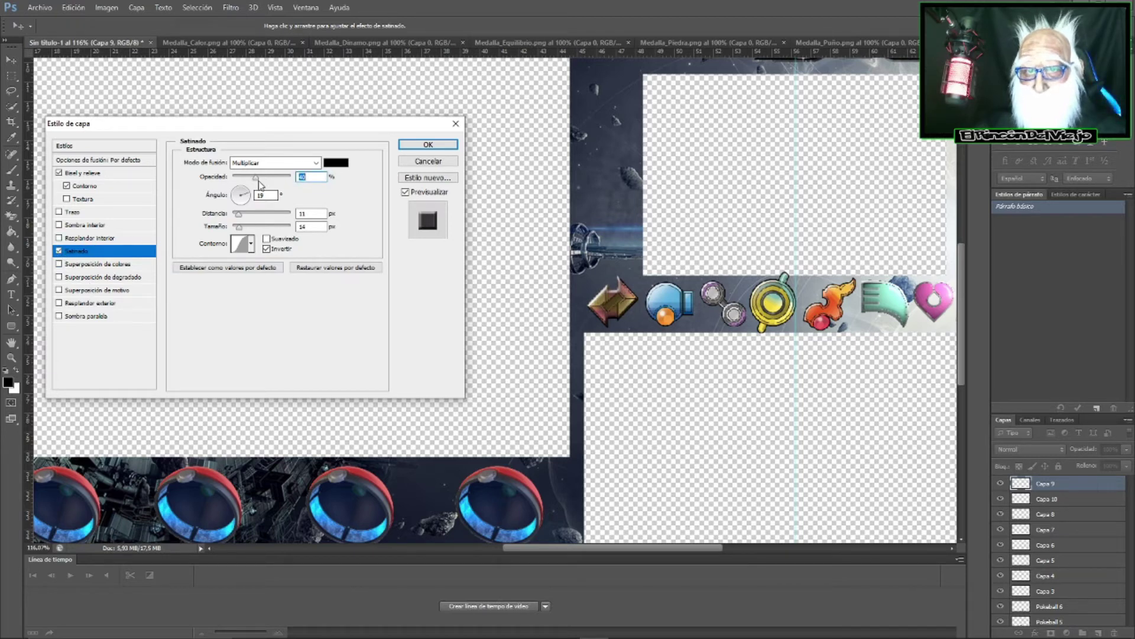
left_click_drag(256, 178, 268, 179)
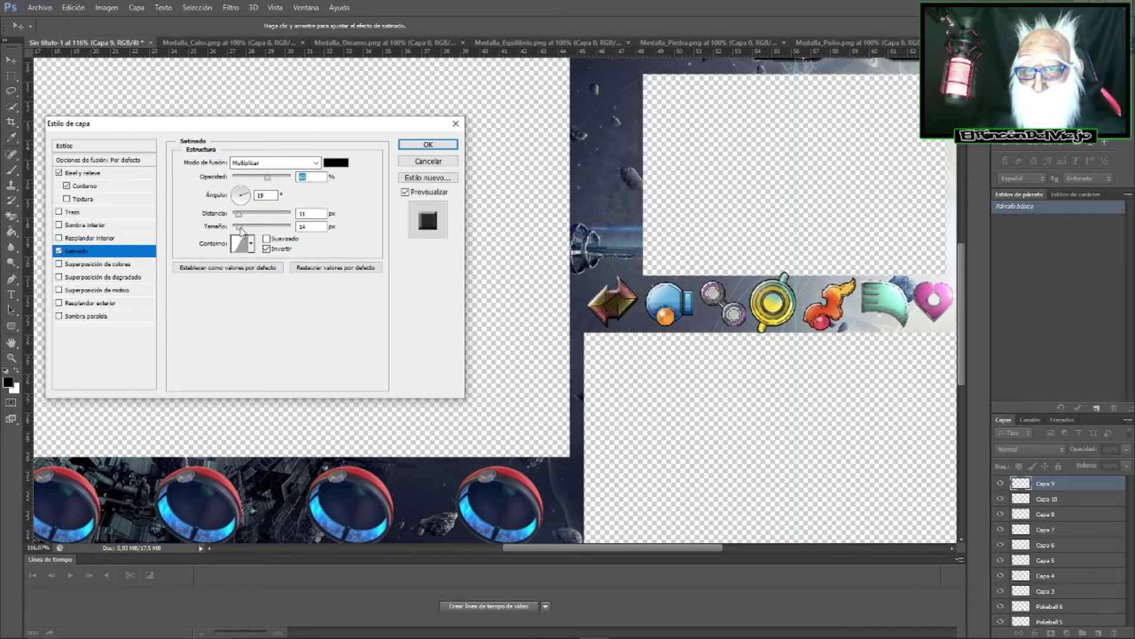
left_click_drag(240, 229, 276, 228)
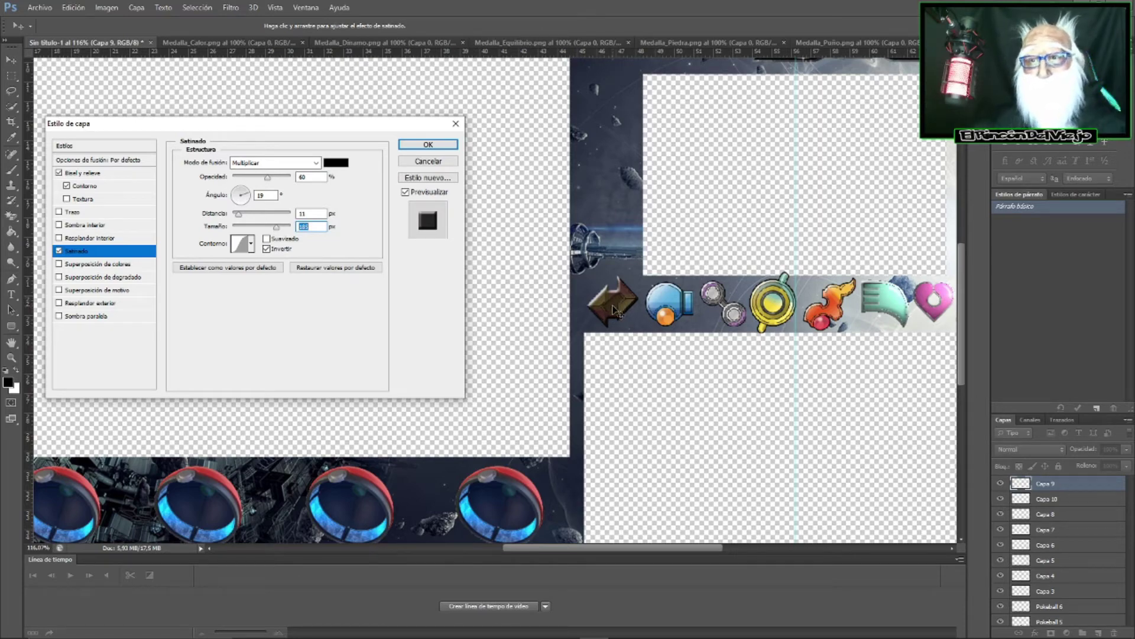
left_click(429, 145)
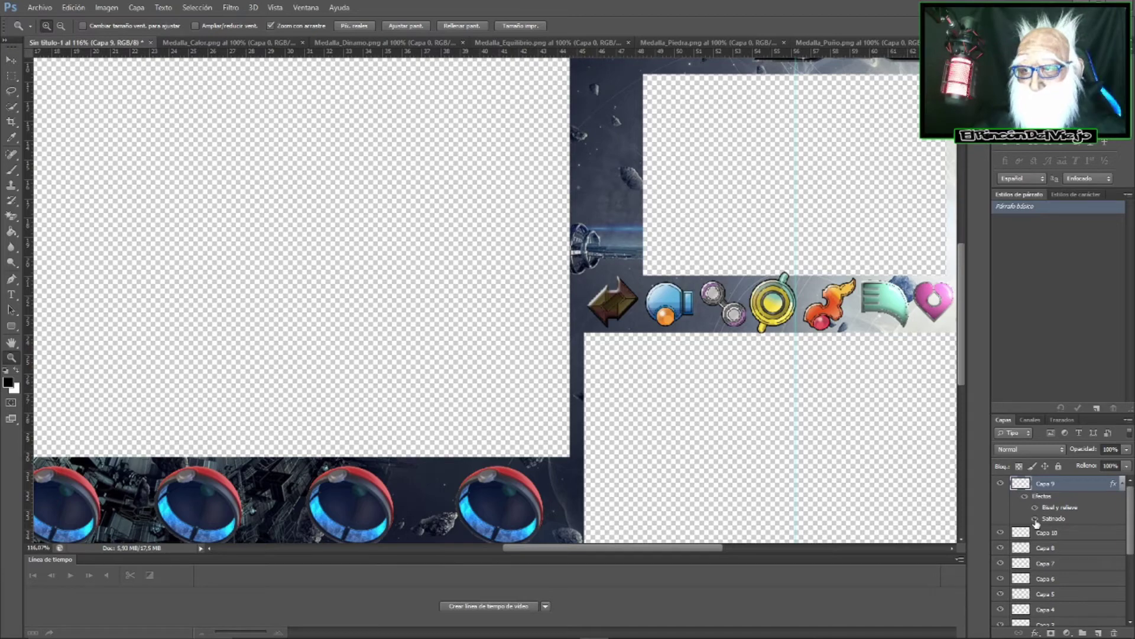
- Toggle the satin effect and reopen Capa 9's layer style settings
left_click(1035, 518)
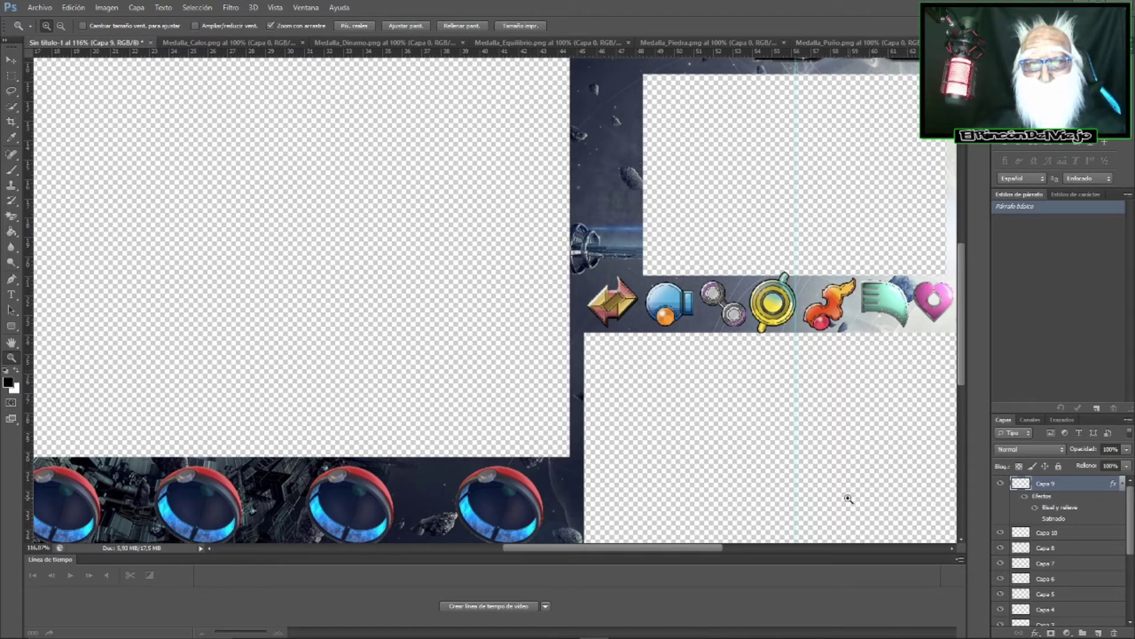
right_click(1043, 484)
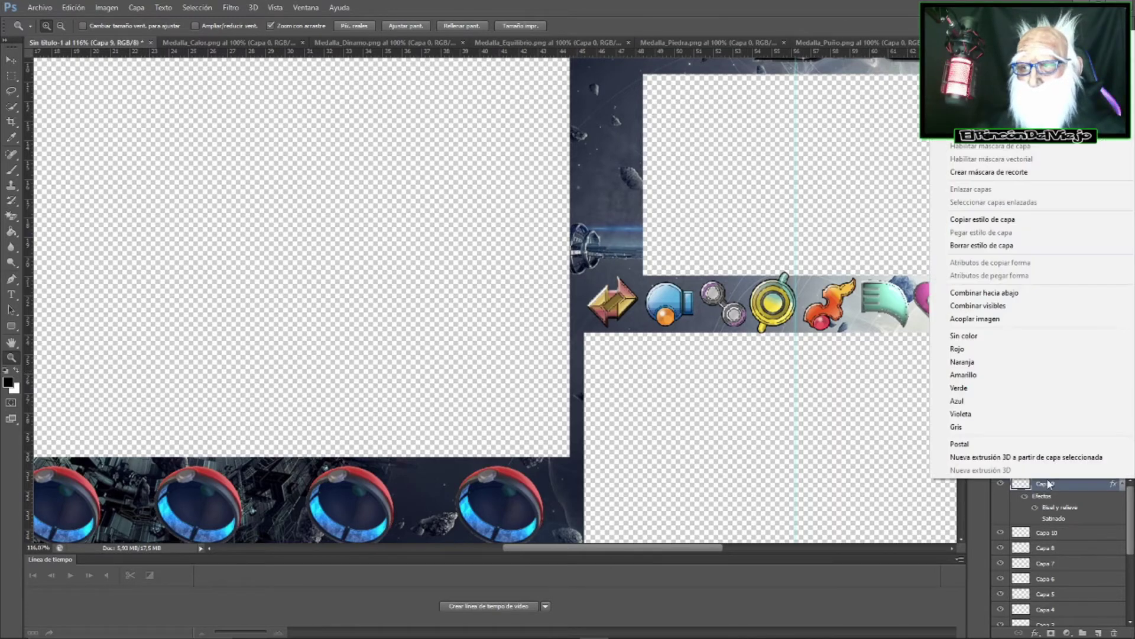
left_click(952, 292)
right_click(1045, 482)
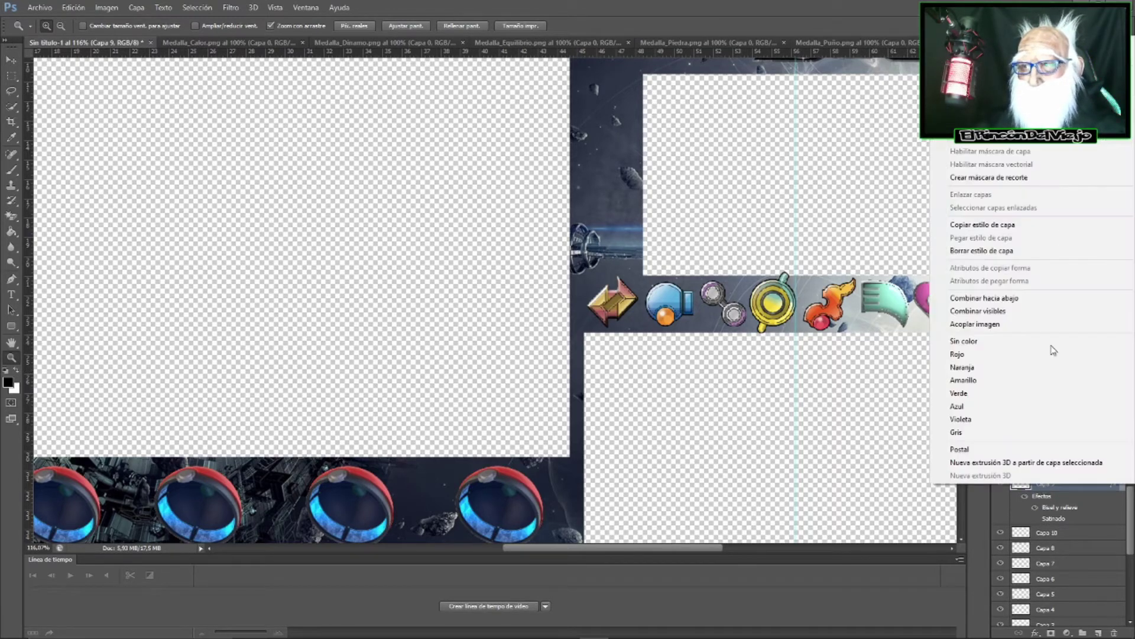
left_click(975, 23)
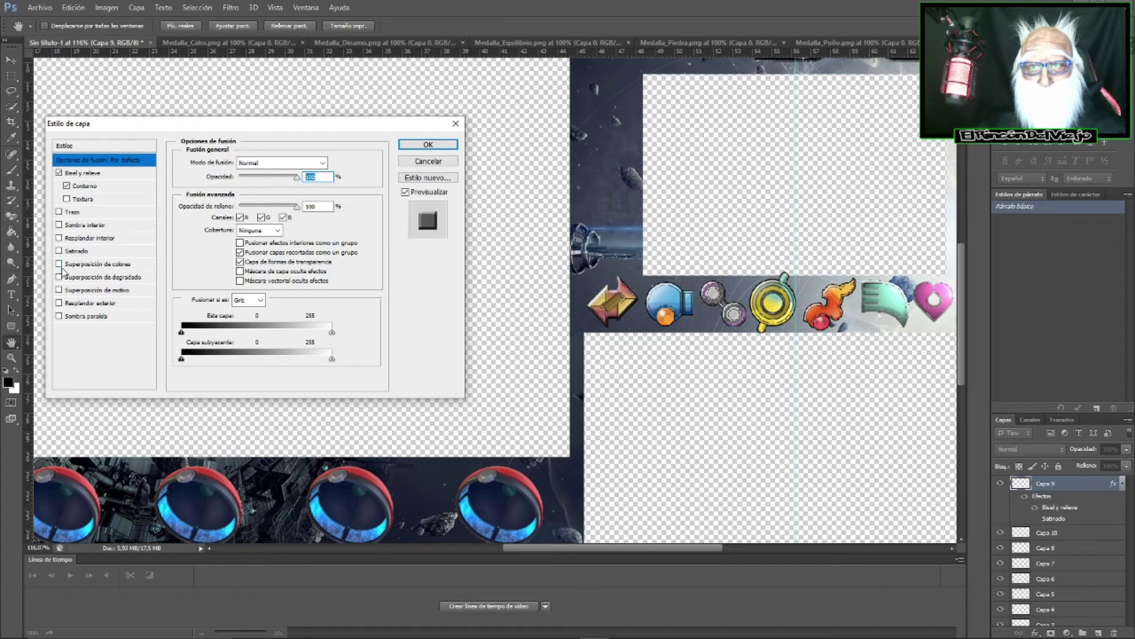
left_click(59, 251)
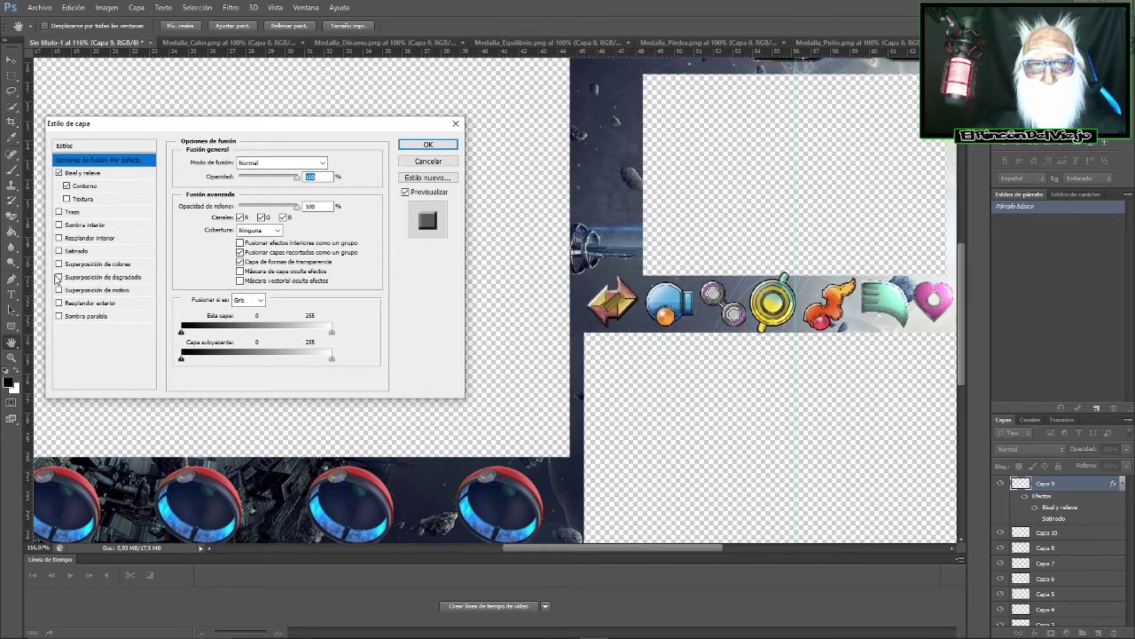
- Add a Superposición de degradado with the Negro, blanco preset and open its gradient editor
left_click(59, 276)
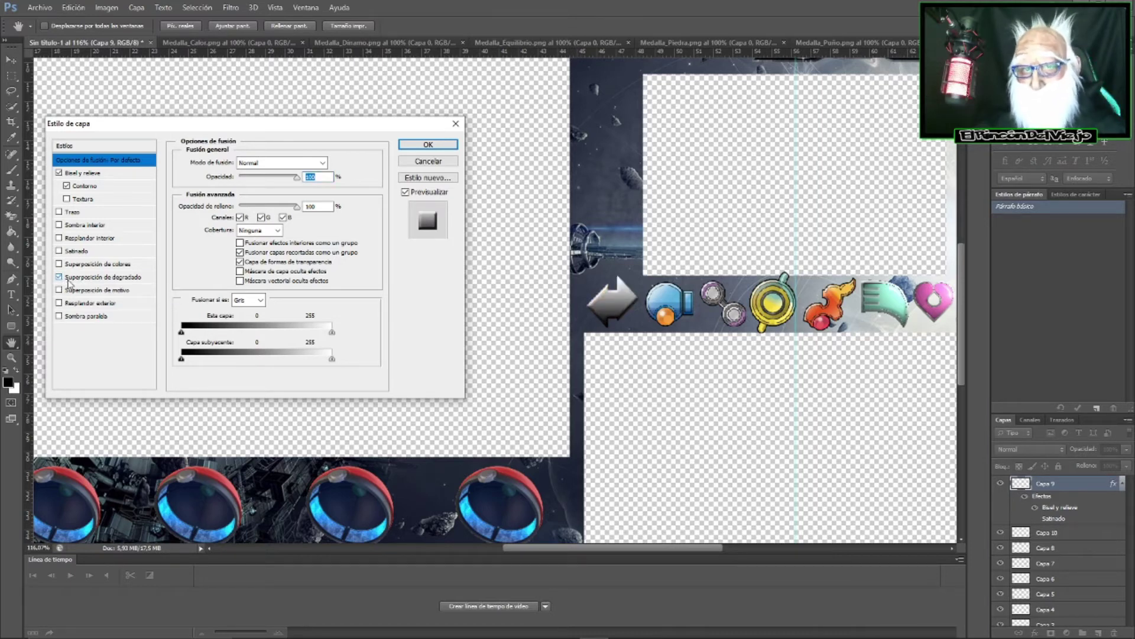
left_click(84, 277)
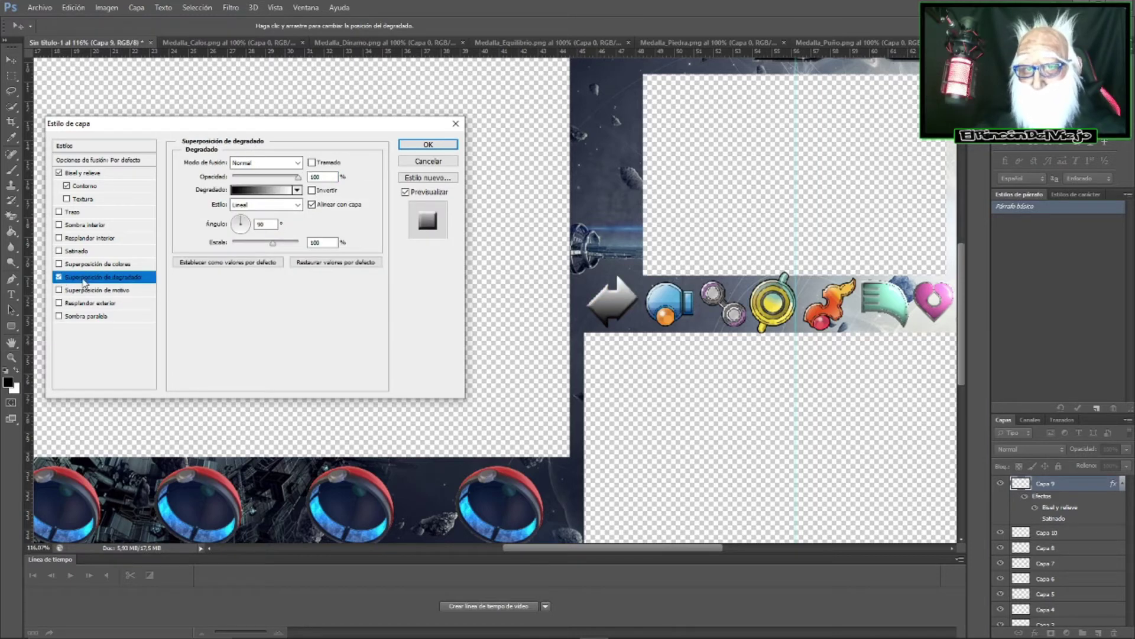
left_click(296, 190)
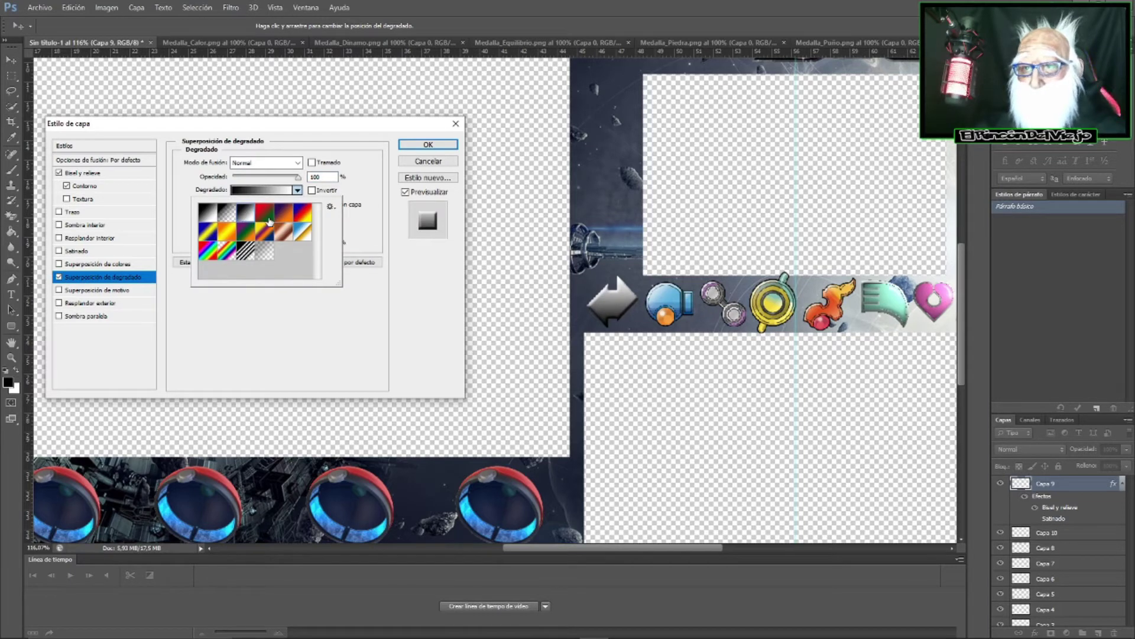
left_click(269, 220)
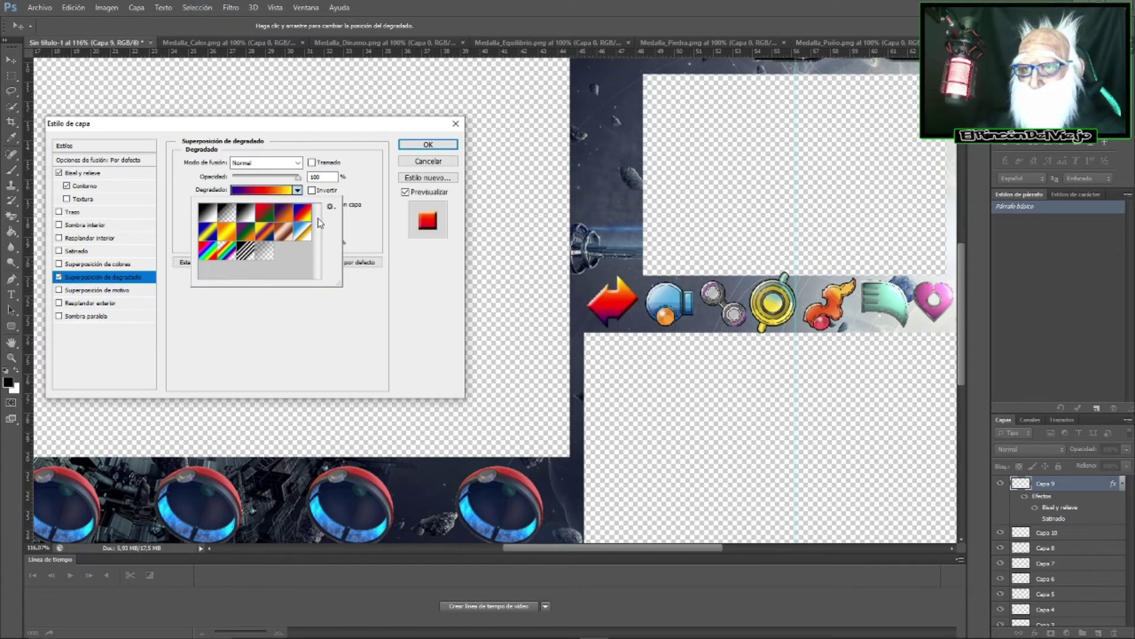
left_click(280, 224)
left_click(245, 230)
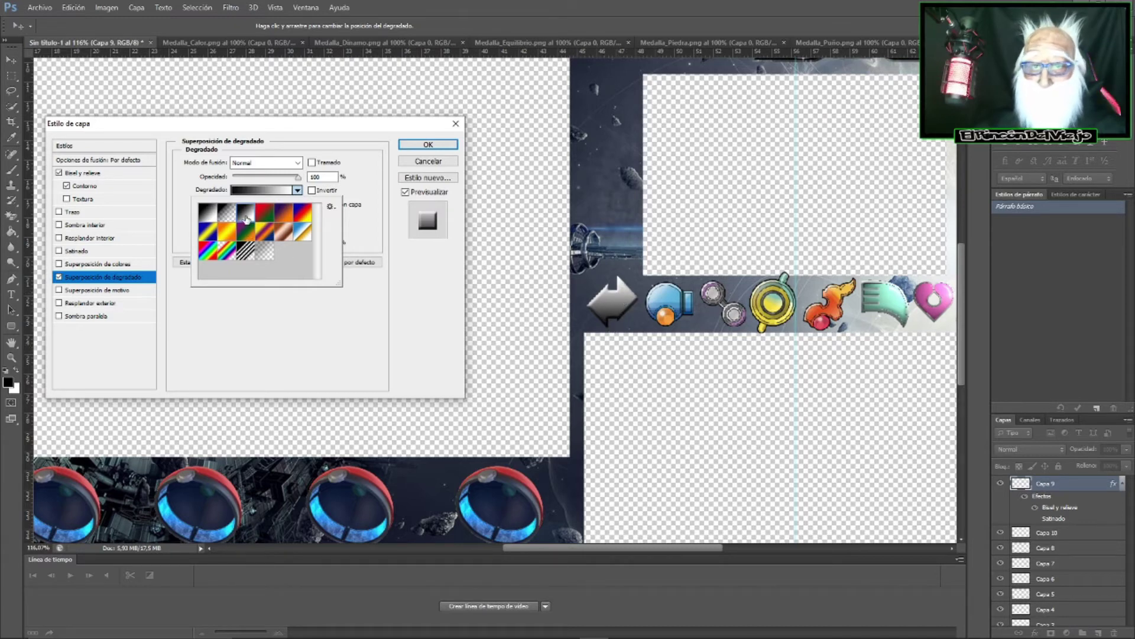
left_click(382, 236)
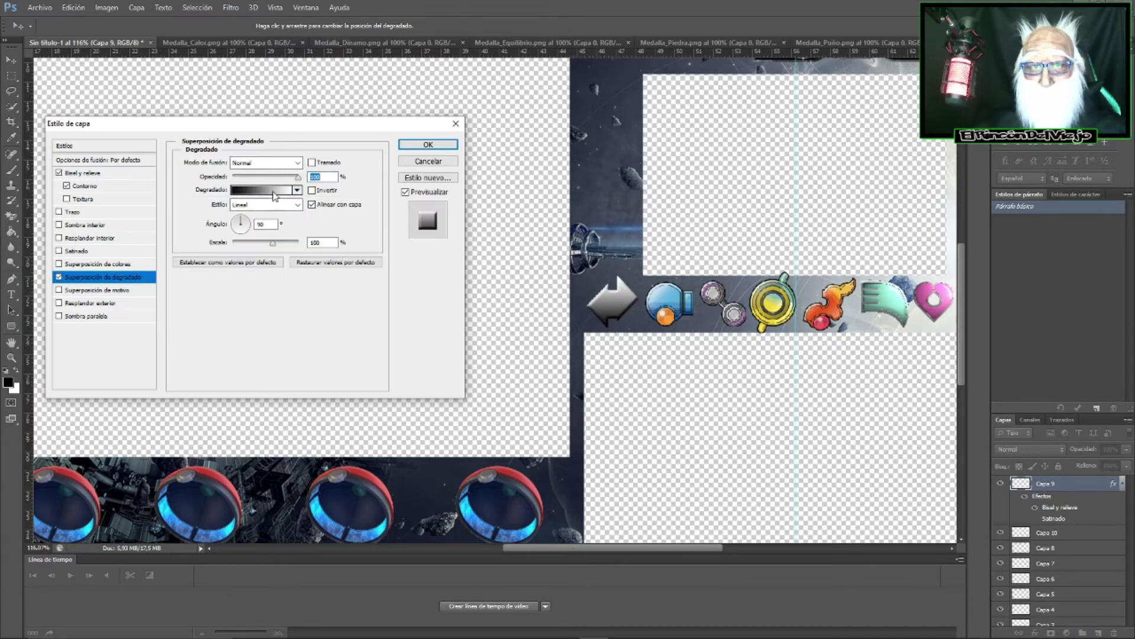
left_click(275, 190)
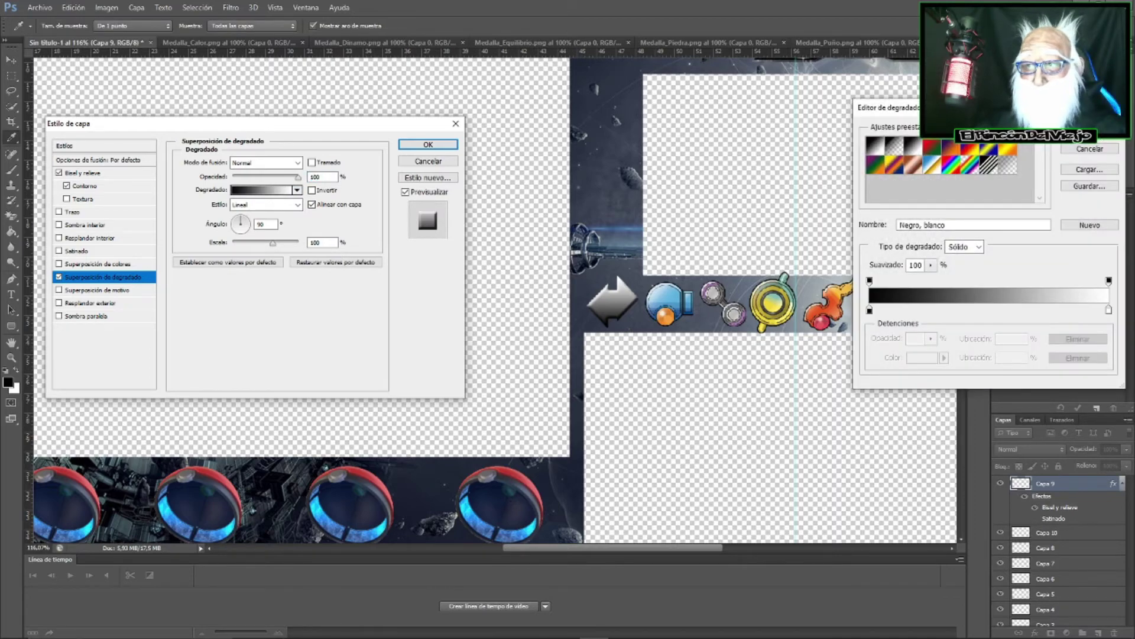
- Try a dark red colour for the gradient's right-end stop in the Editor de degradado
left_click_drag(888, 107, 195, 214)
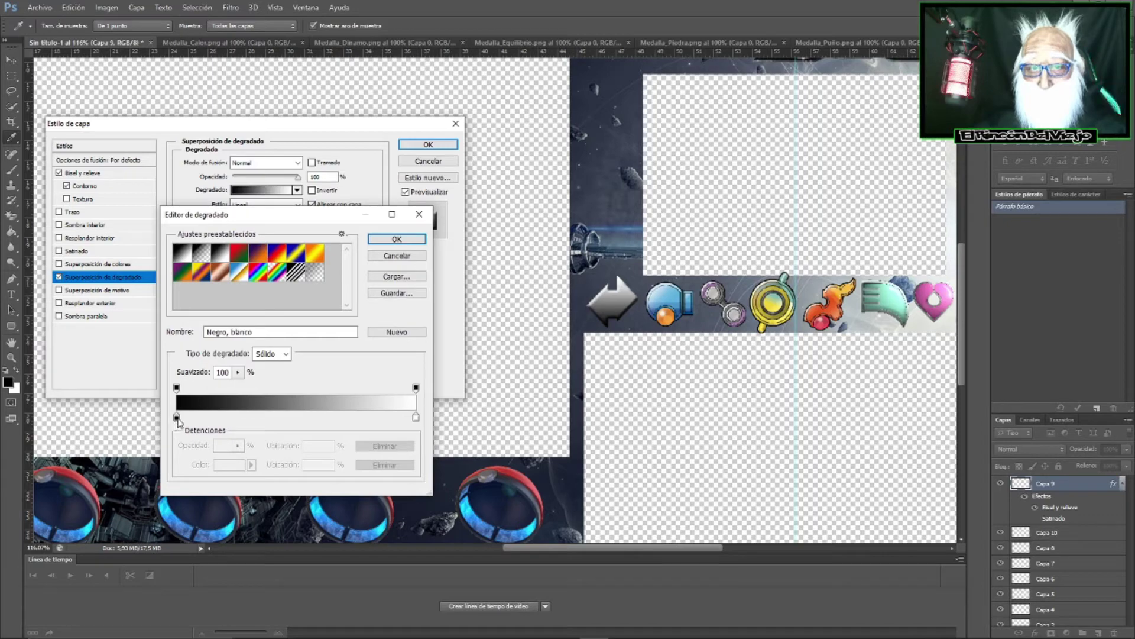
left_click(416, 418)
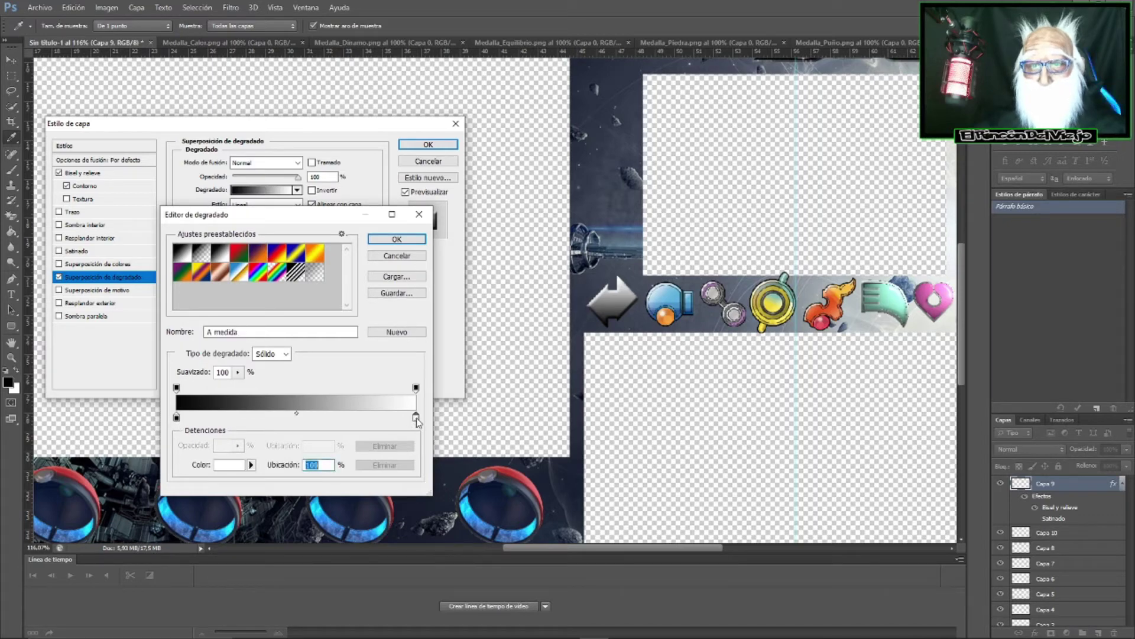
left_click(234, 471)
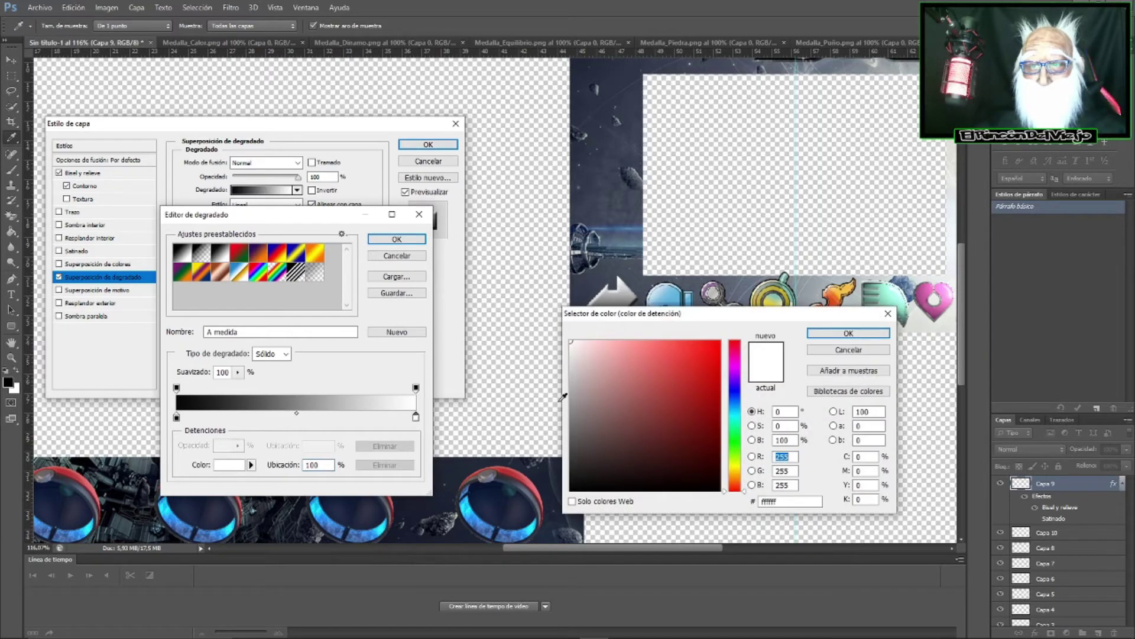
left_click(609, 290)
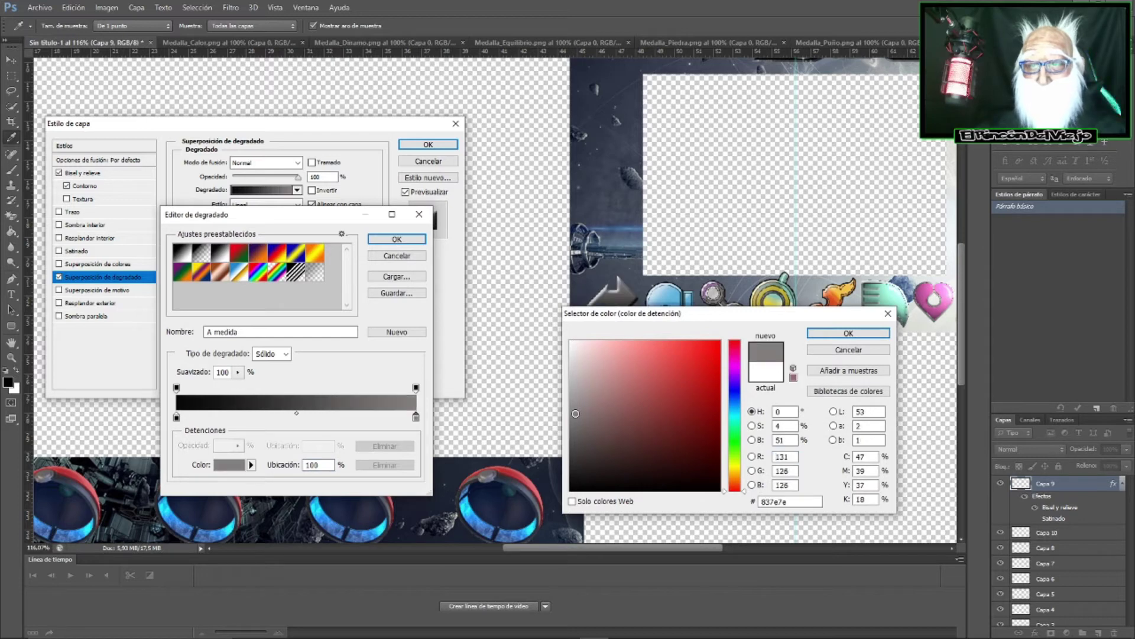
left_click(692, 397)
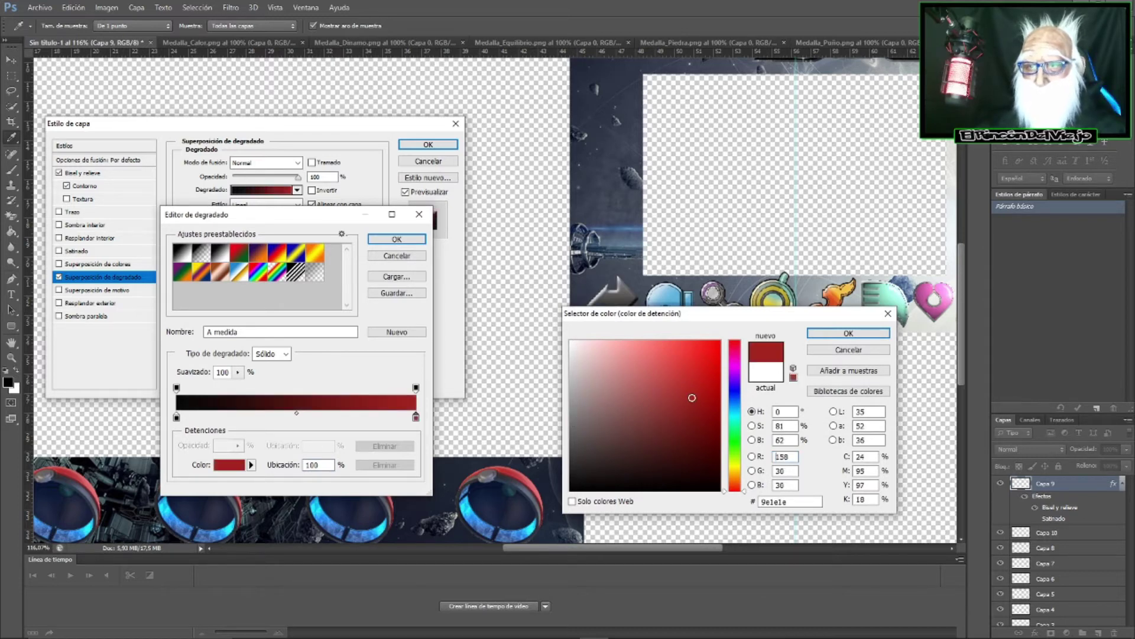
left_click(714, 411)
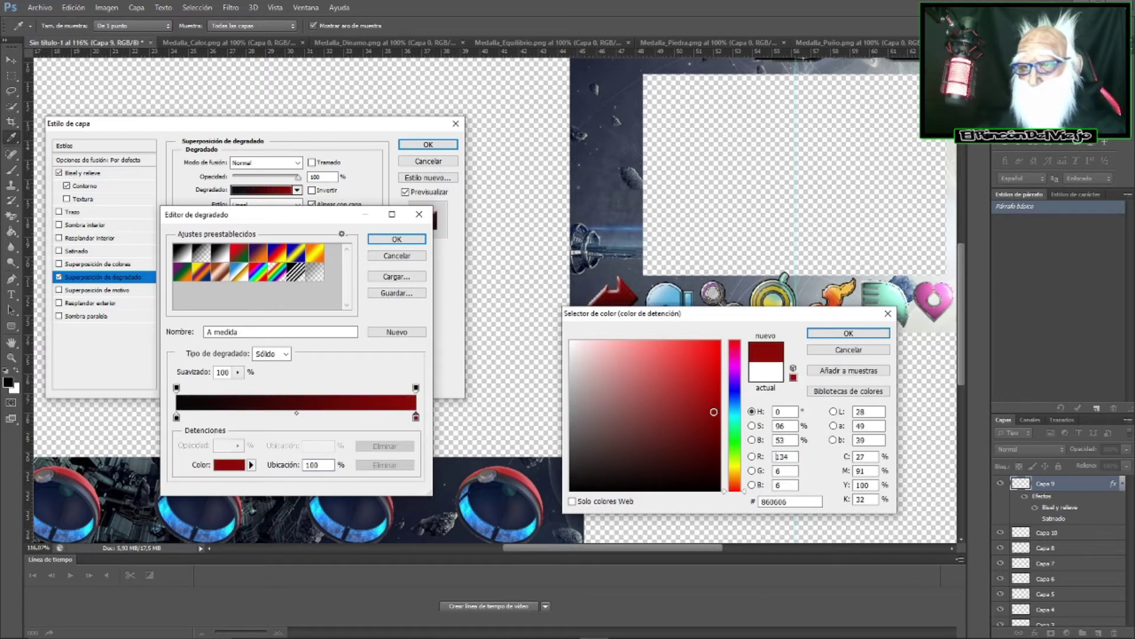
left_click(828, 333)
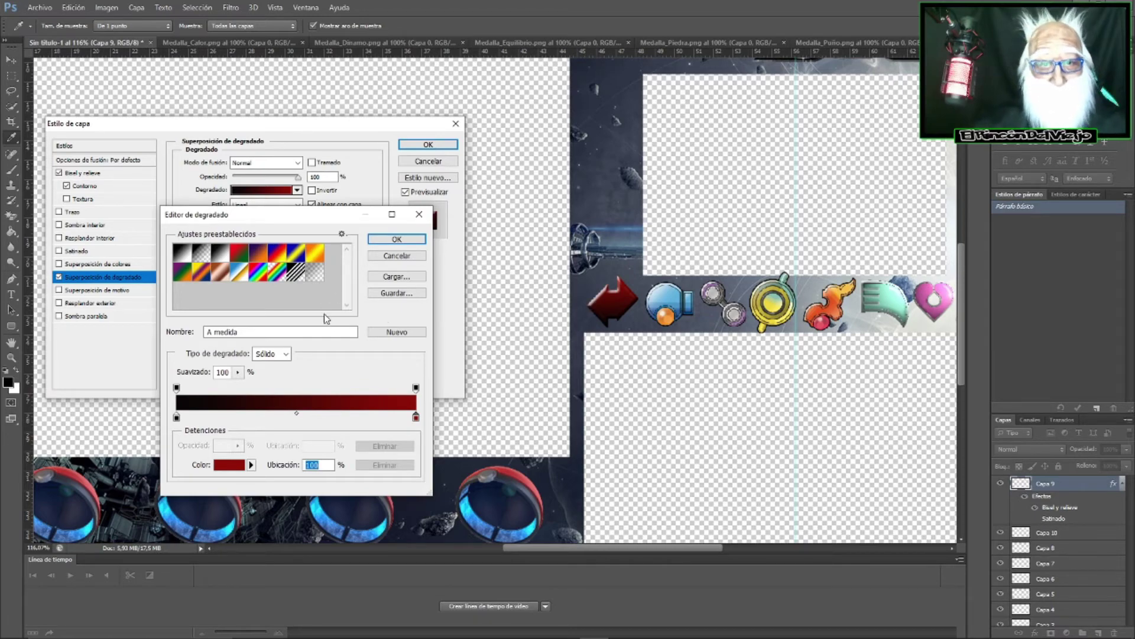
- Cancel the gradient edits, turn off the gradient overlay and re-enable Satinado
left_click(401, 257)
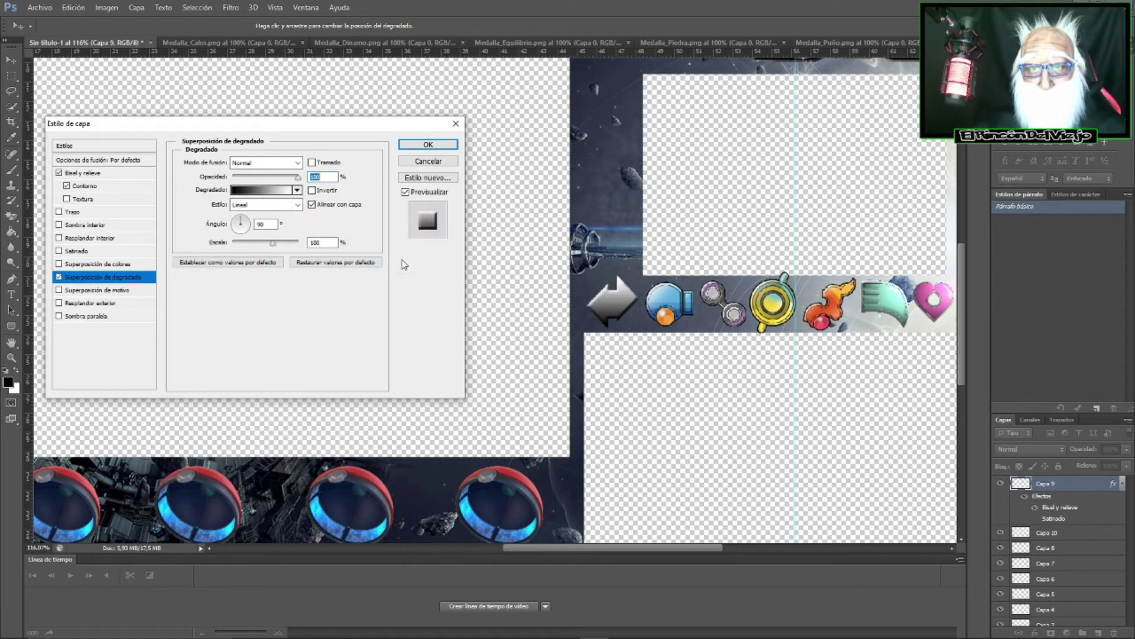
left_click(58, 276)
left_click(59, 251)
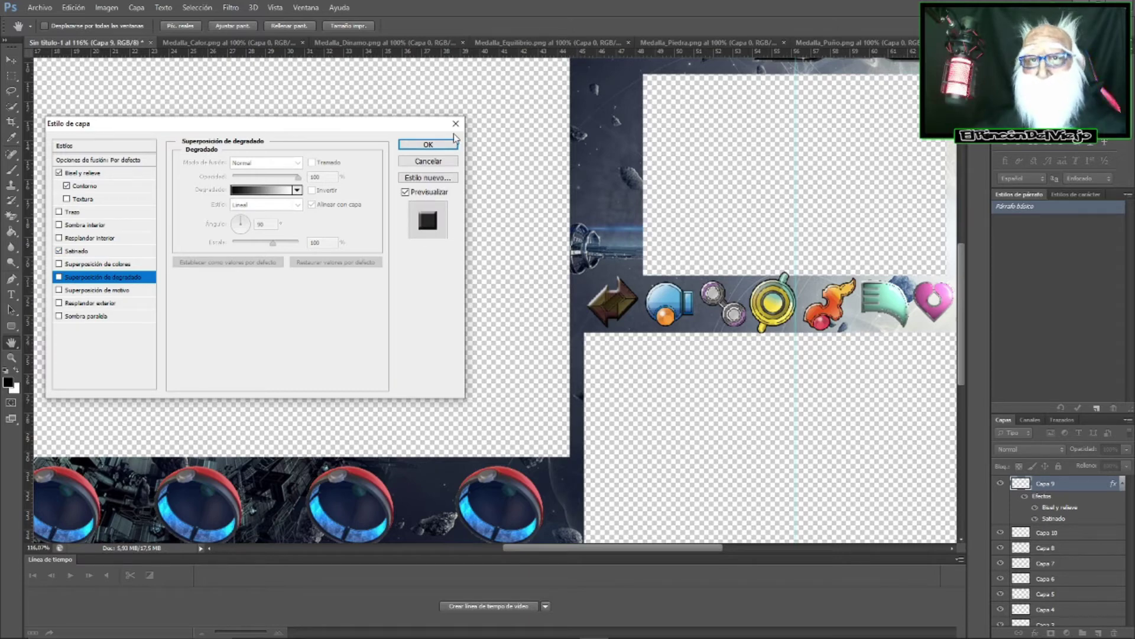
- Apply the style, then start setting Capa 9's Resplandor exterior colour, first picking yellow
left_click(450, 145)
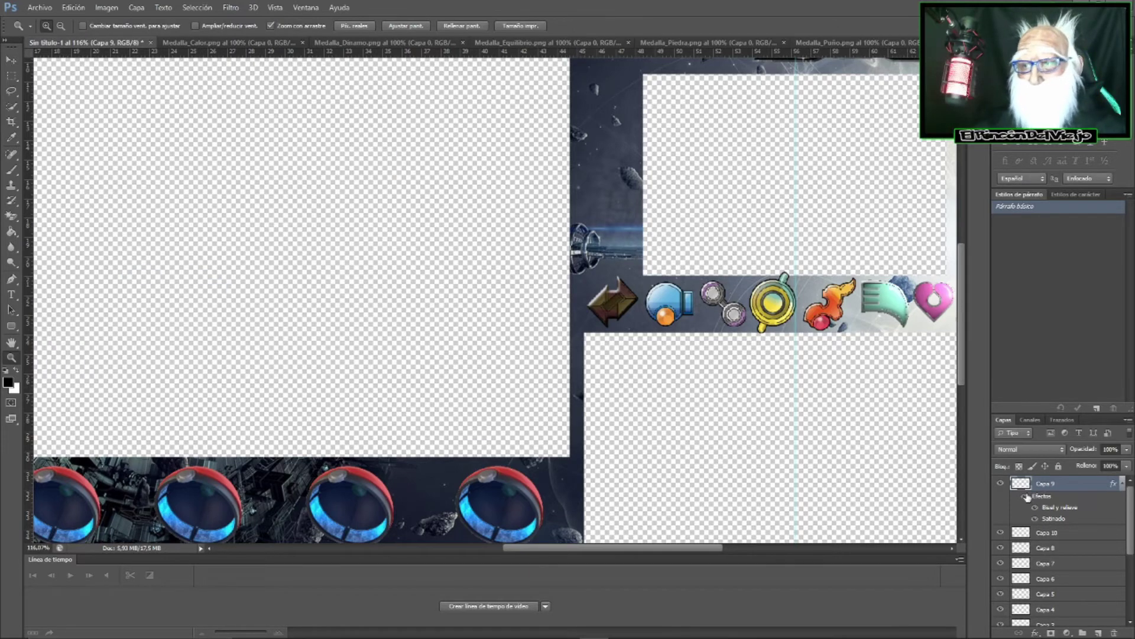
right_click(1080, 488)
key("Escape")
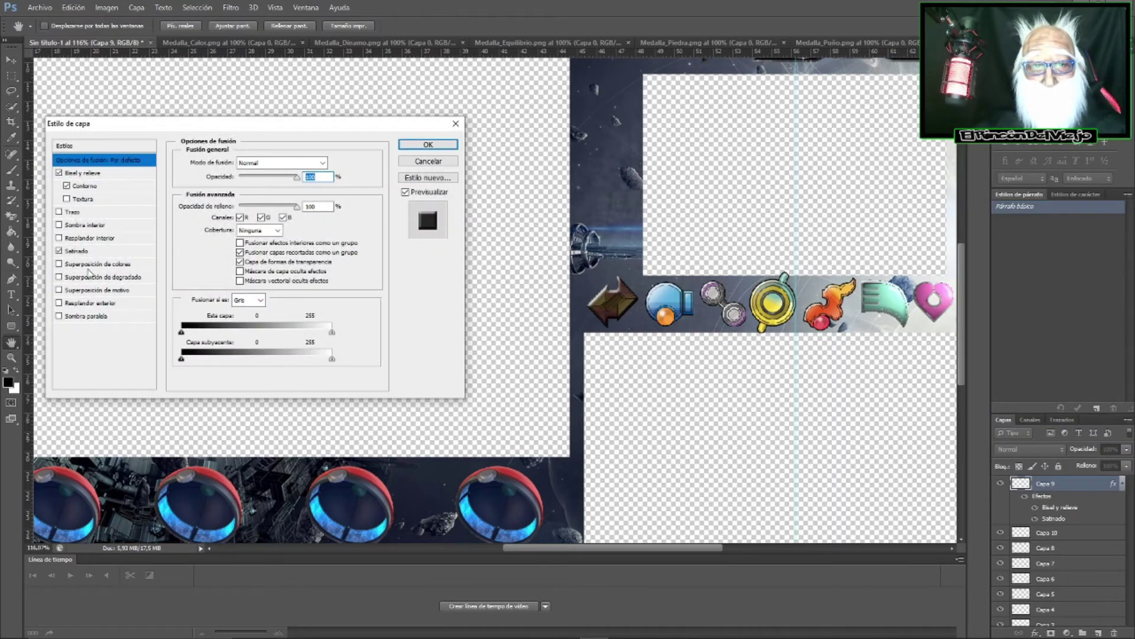
left_click(85, 305)
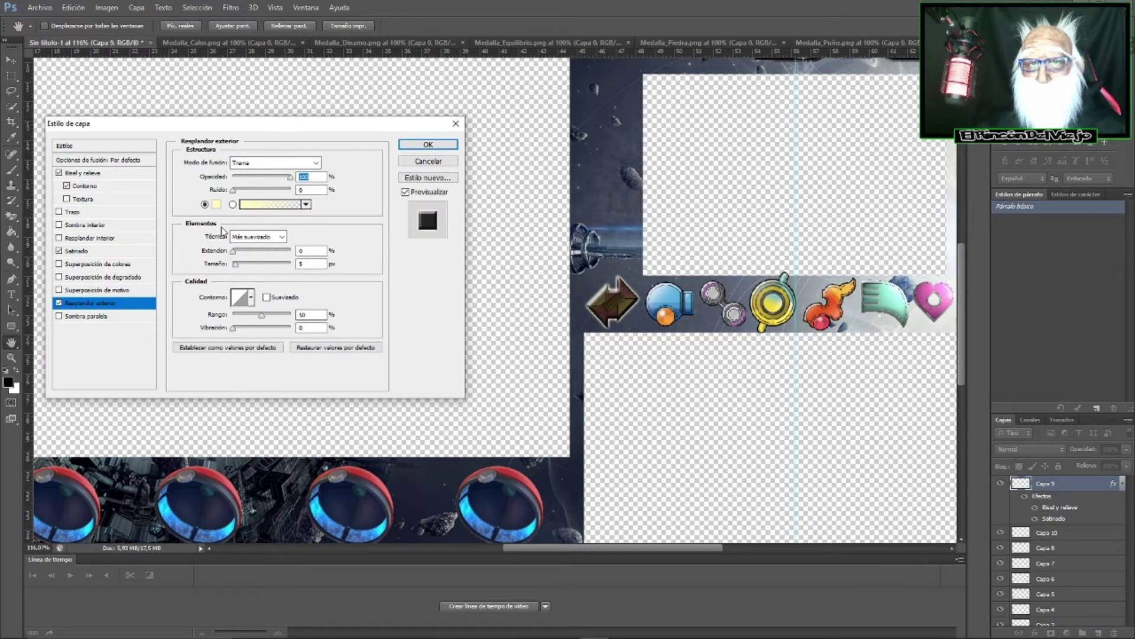
left_click(216, 204)
left_click(681, 365)
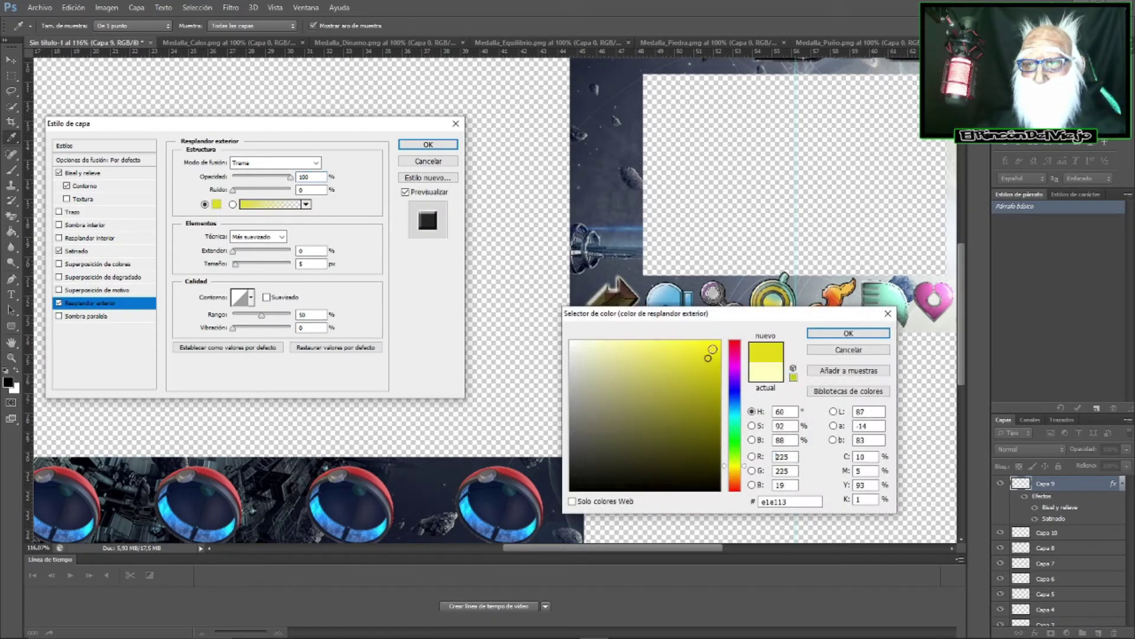
left_click_drag(708, 328, 300, 294)
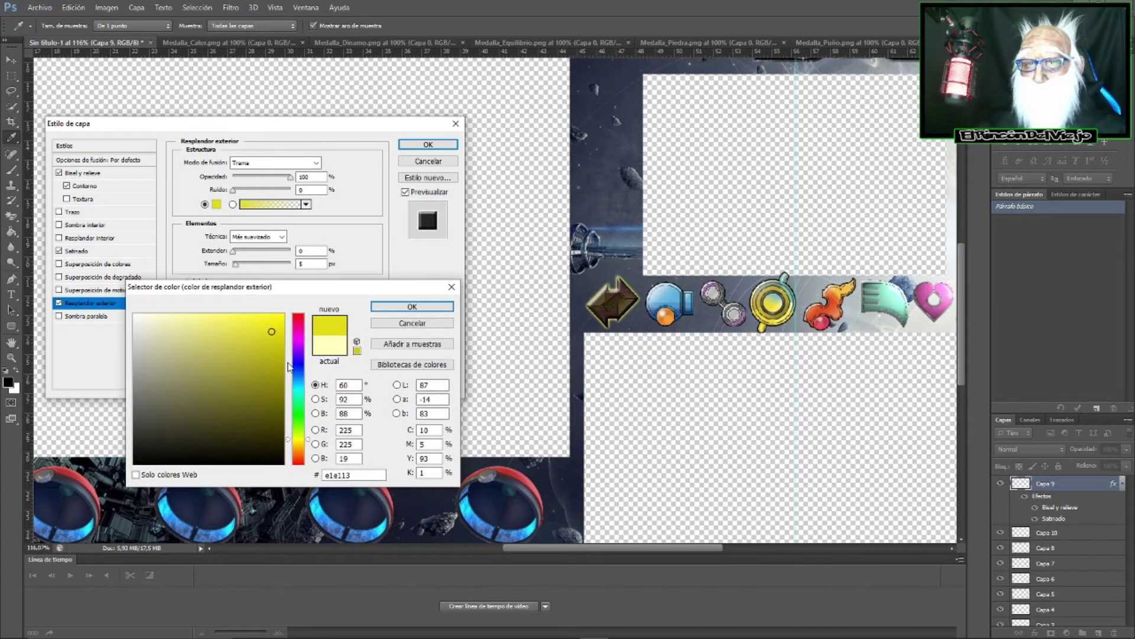
- Change the outer glow to deep blue, add an inner glow, and apply the style
left_click(297, 339)
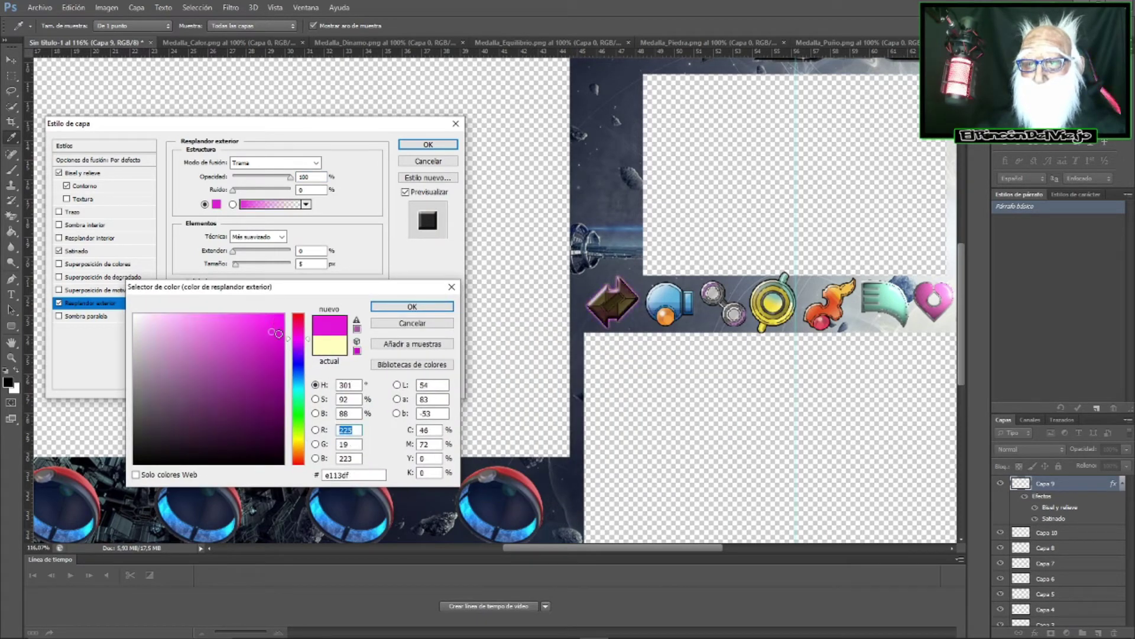
left_click_drag(272, 332, 279, 350)
left_click(294, 377)
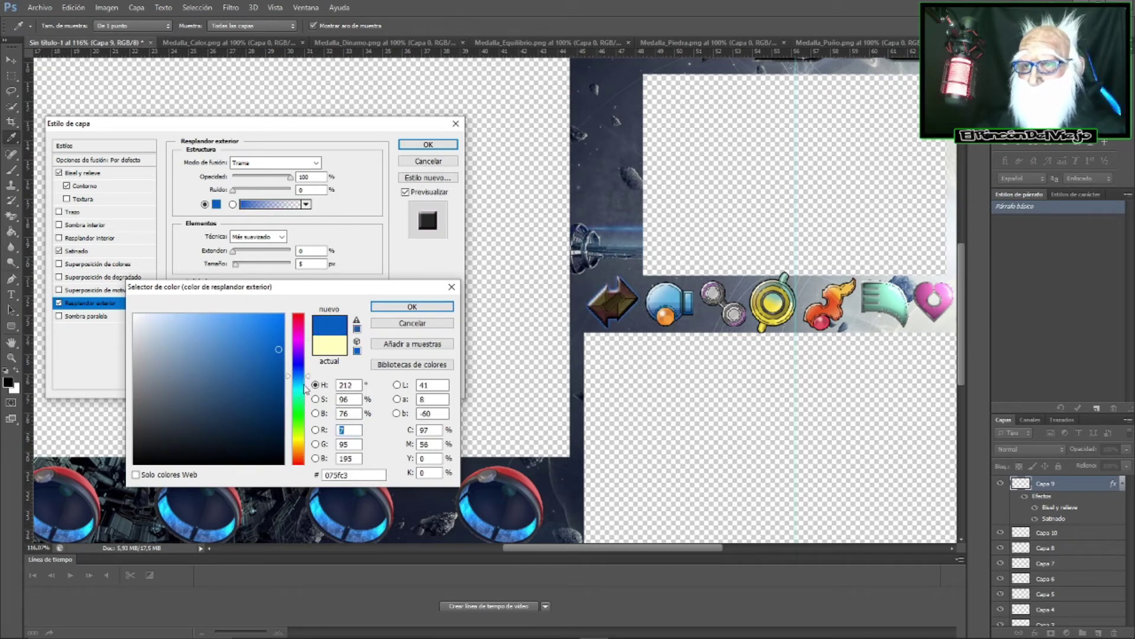
left_click(304, 376)
left_click(306, 368)
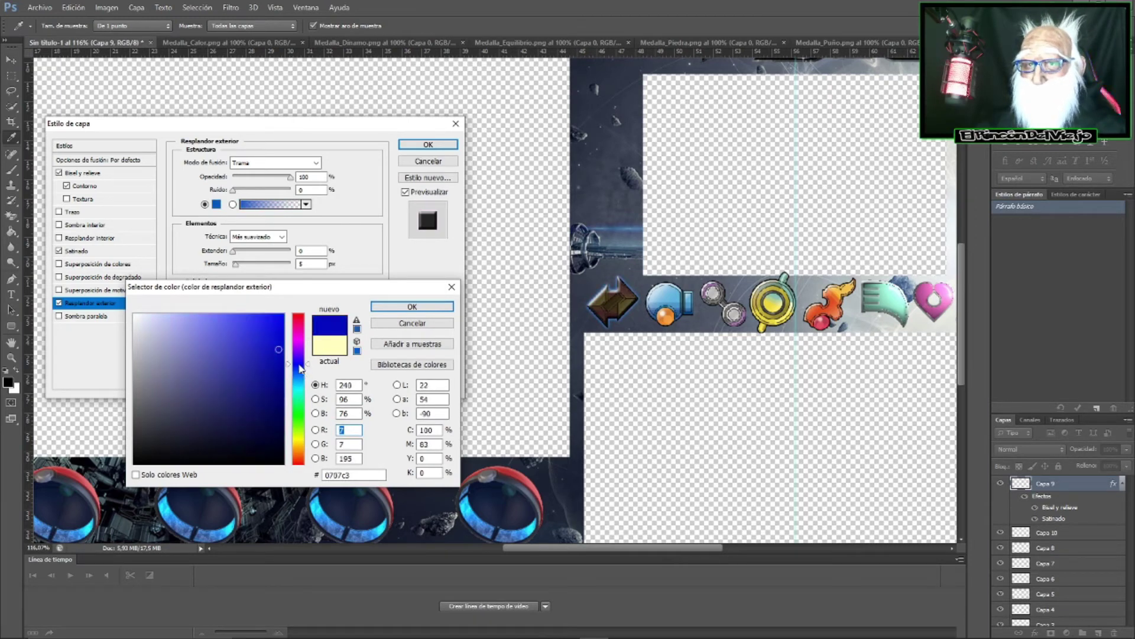
left_click(412, 306)
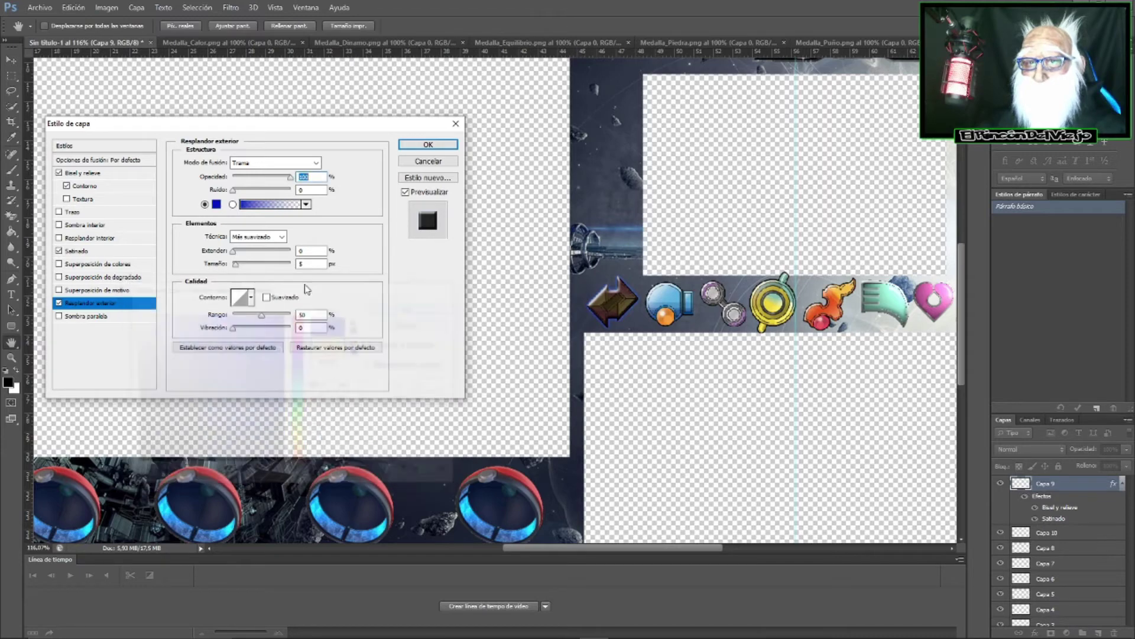
left_click(59, 238)
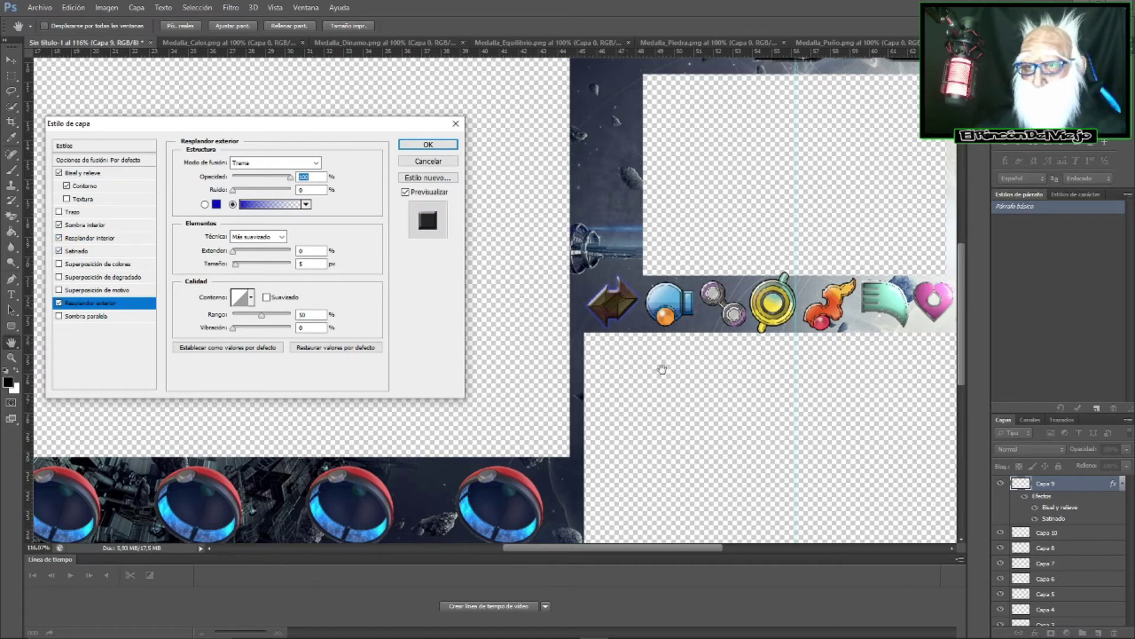
left_click(426, 145)
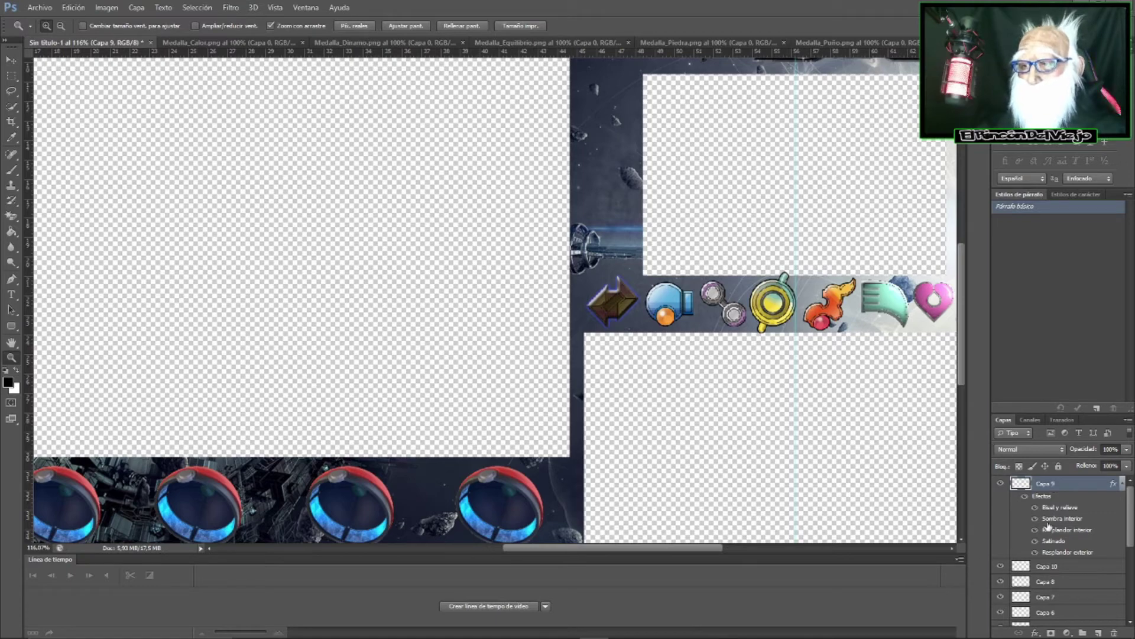
- Collapse the effects list of Capa 9 in the Layers panel
right_click(1058, 486)
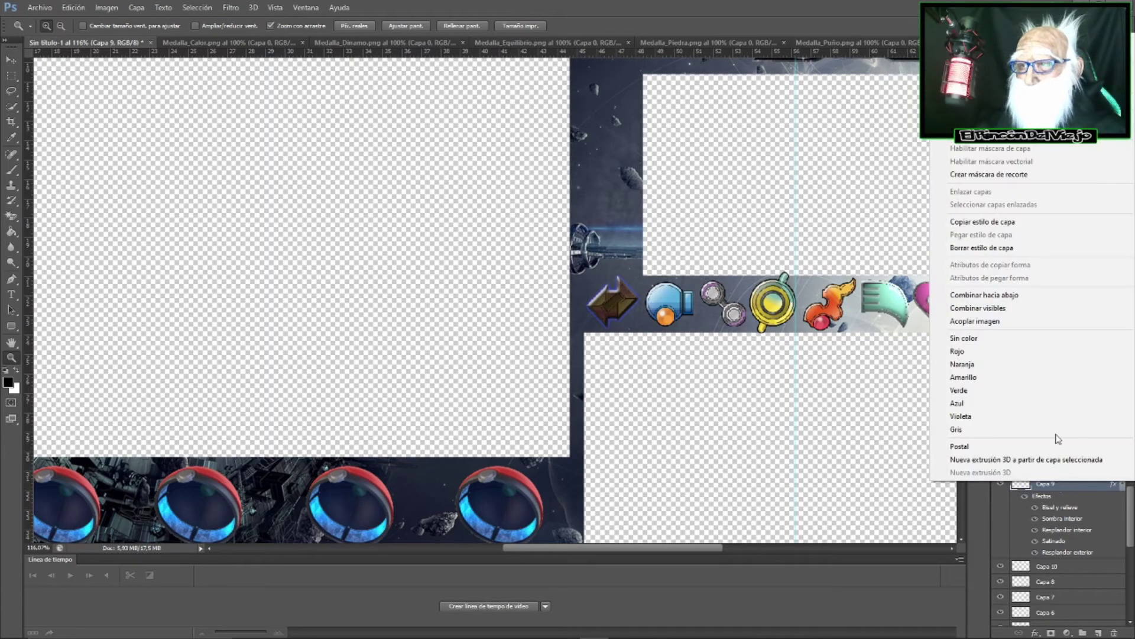
left_click(991, 223)
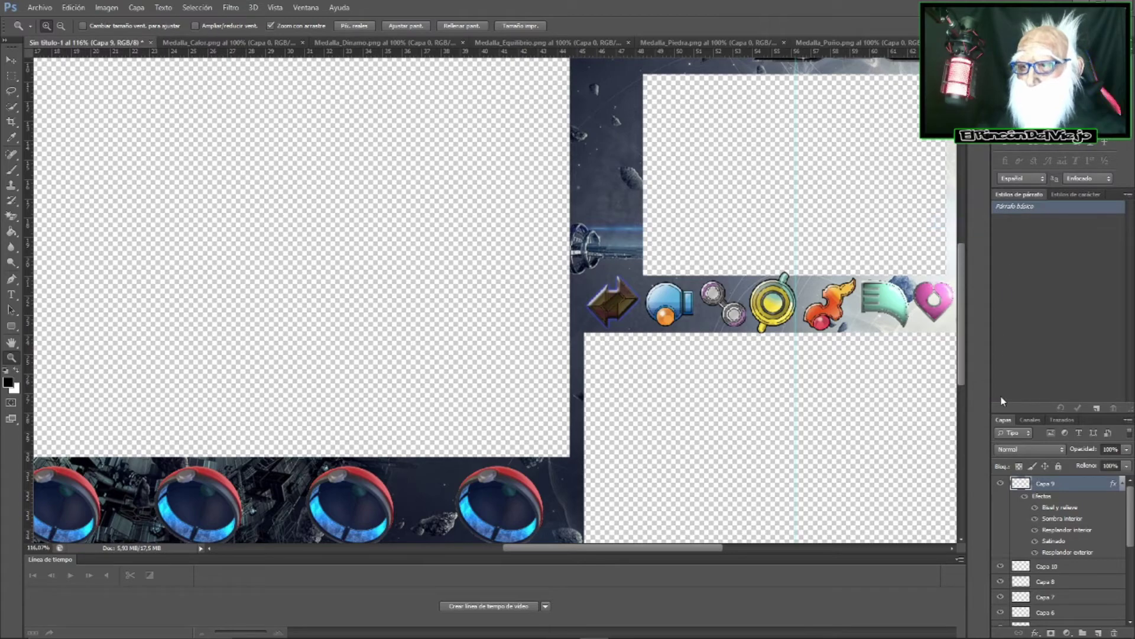
left_click(1122, 484)
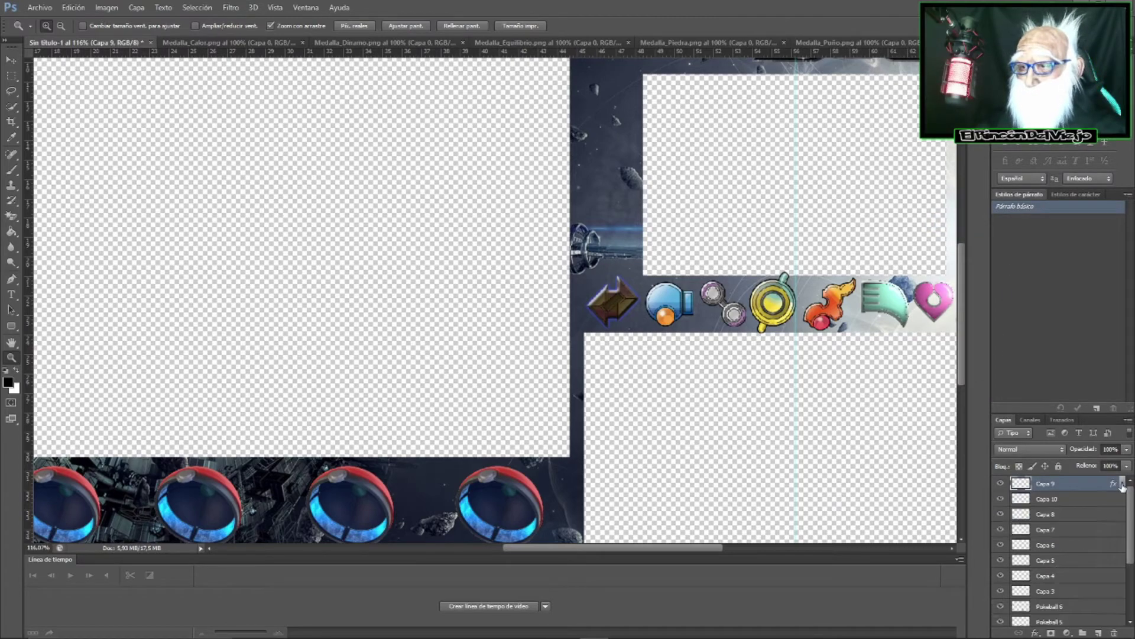
- Select Capa 10 through Capa 3 and paste the arrow medal's layer style onto them
left_click(1094, 501)
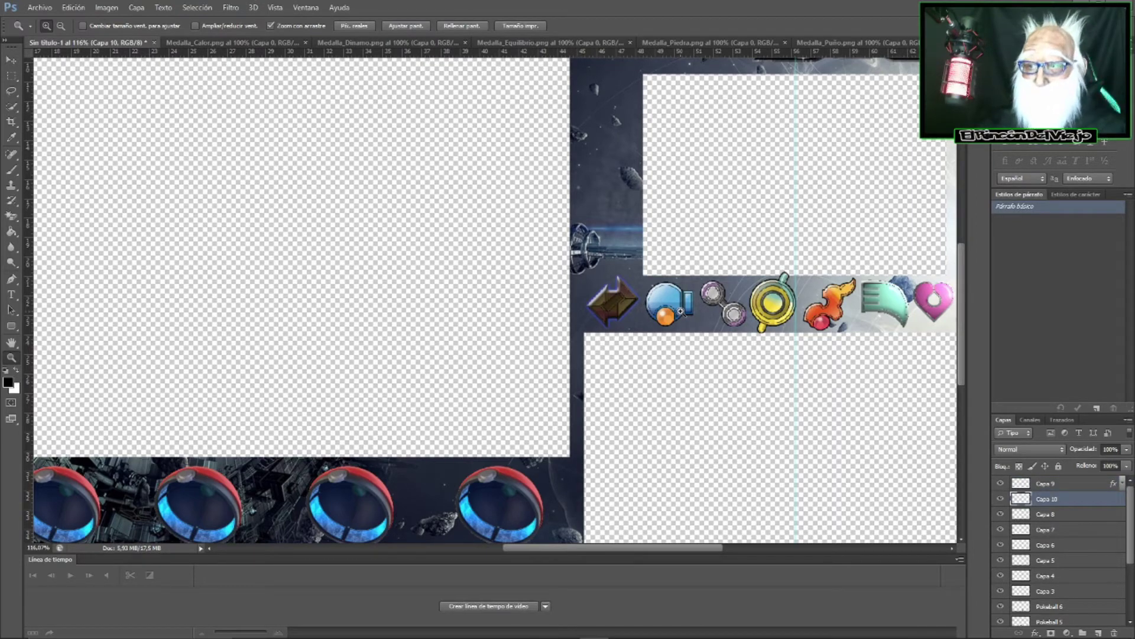
left_click(1078, 592, "shift")
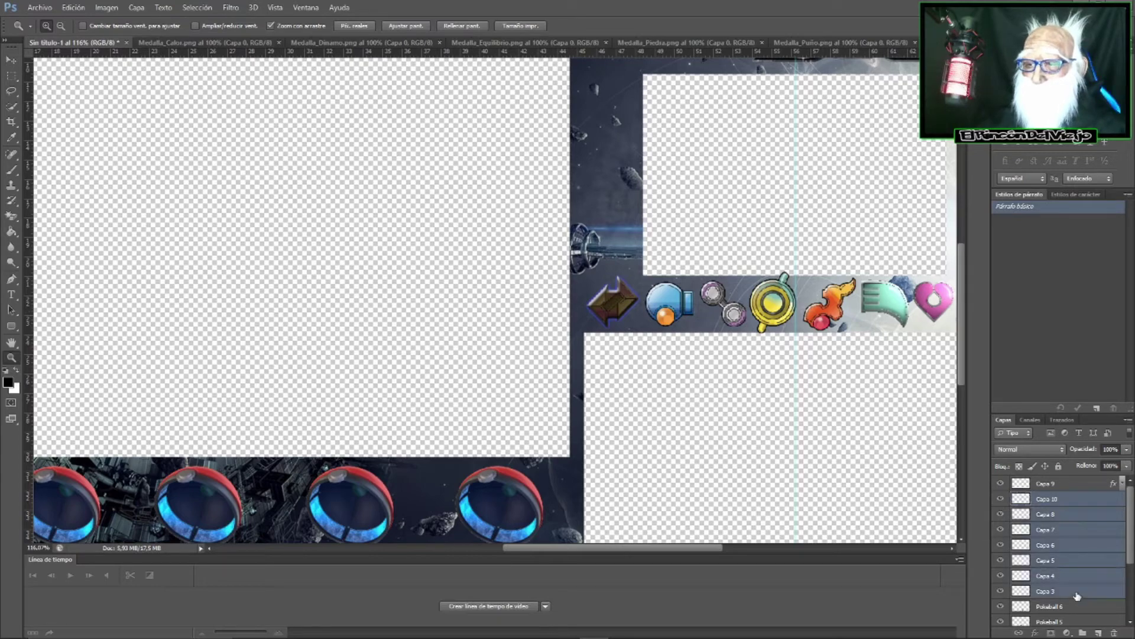
left_click(1075, 502)
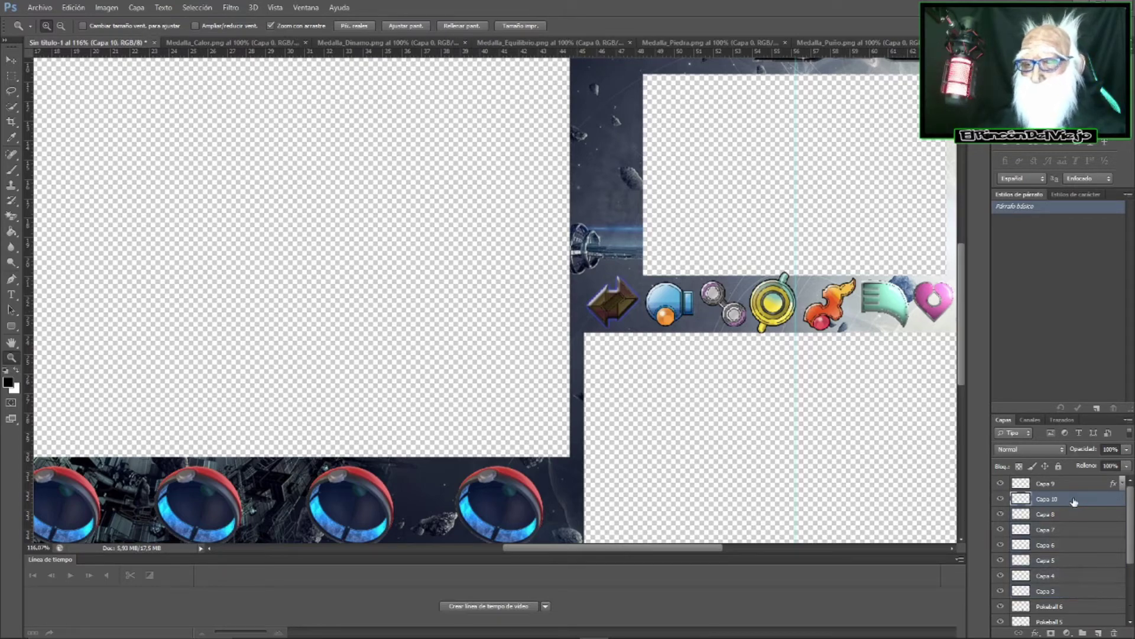
left_click(1075, 515, "shift")
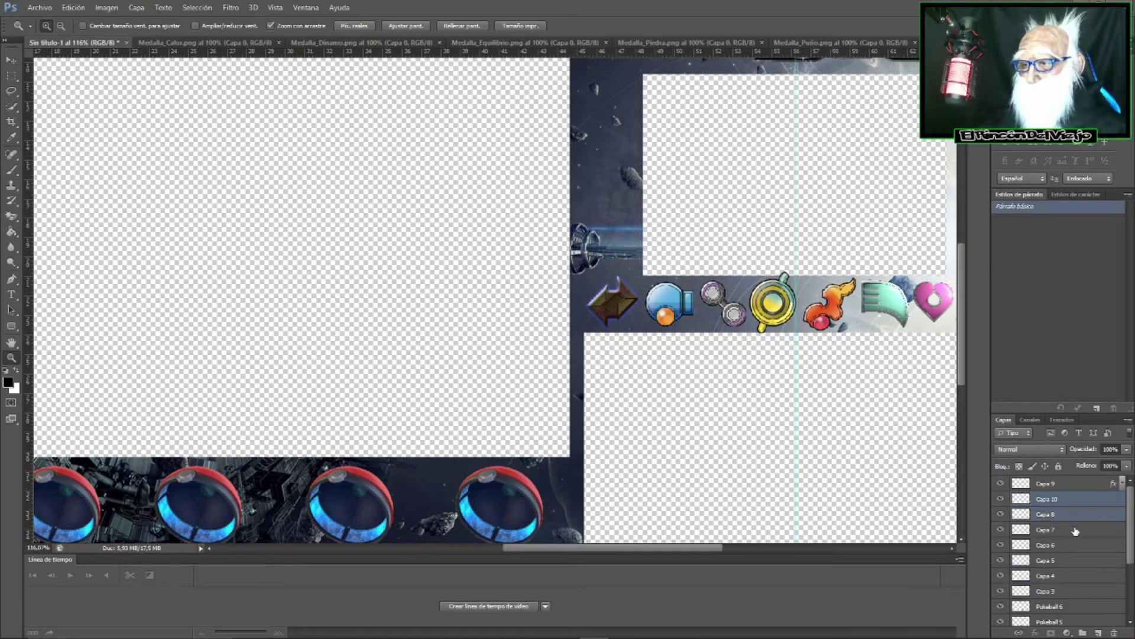
left_click(1076, 545, "shift")
left_click(1080, 580, "shift")
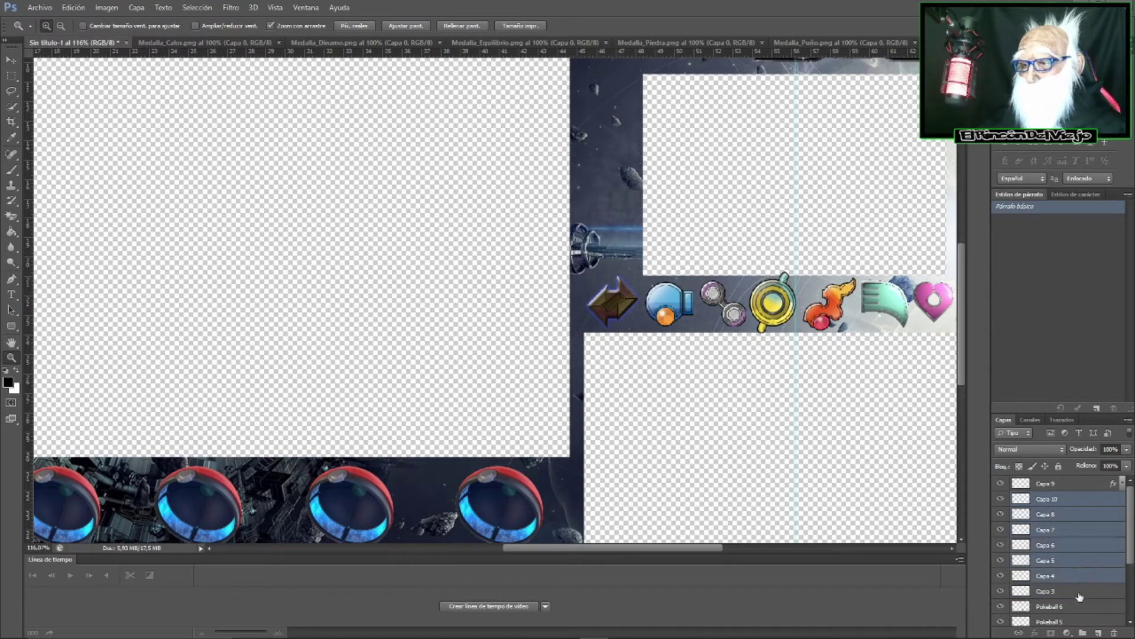
right_click(1064, 500)
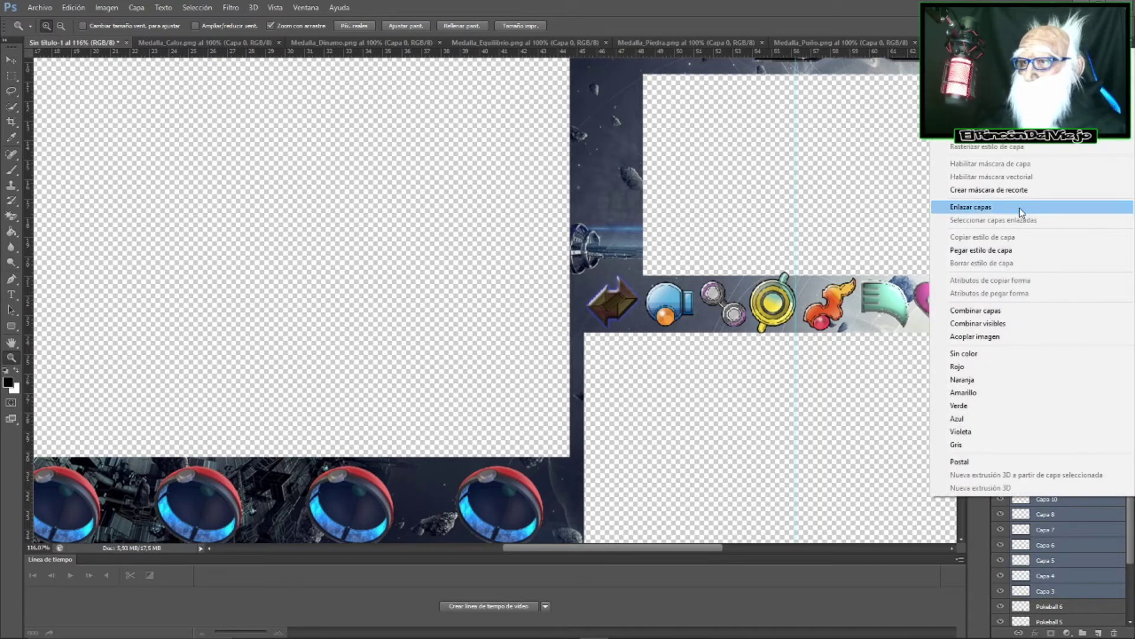
left_click(994, 249)
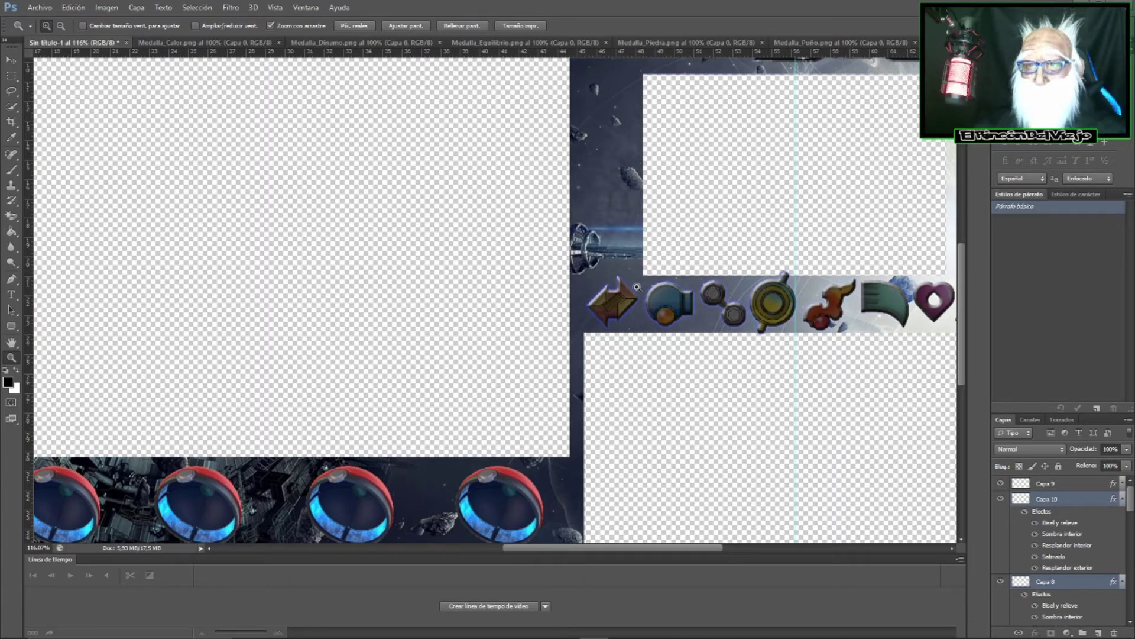
left_click(1046, 485)
- Change Capa 9's outer glow colour from deep blue to near-white #fdfdfd
right_click(1046, 485)
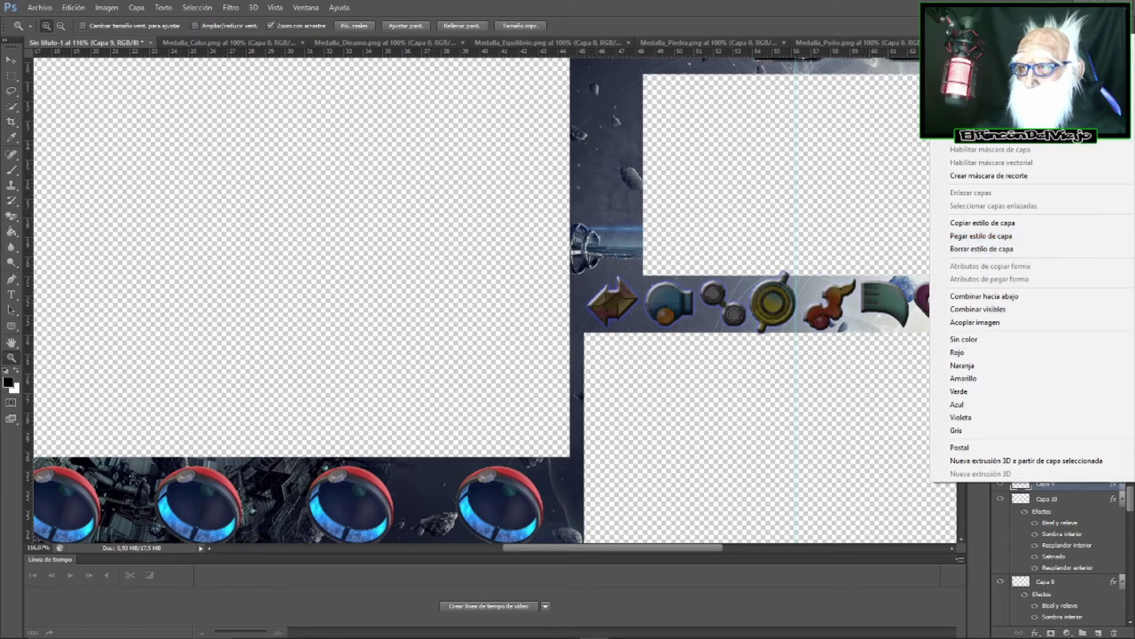
left_click(975, 121)
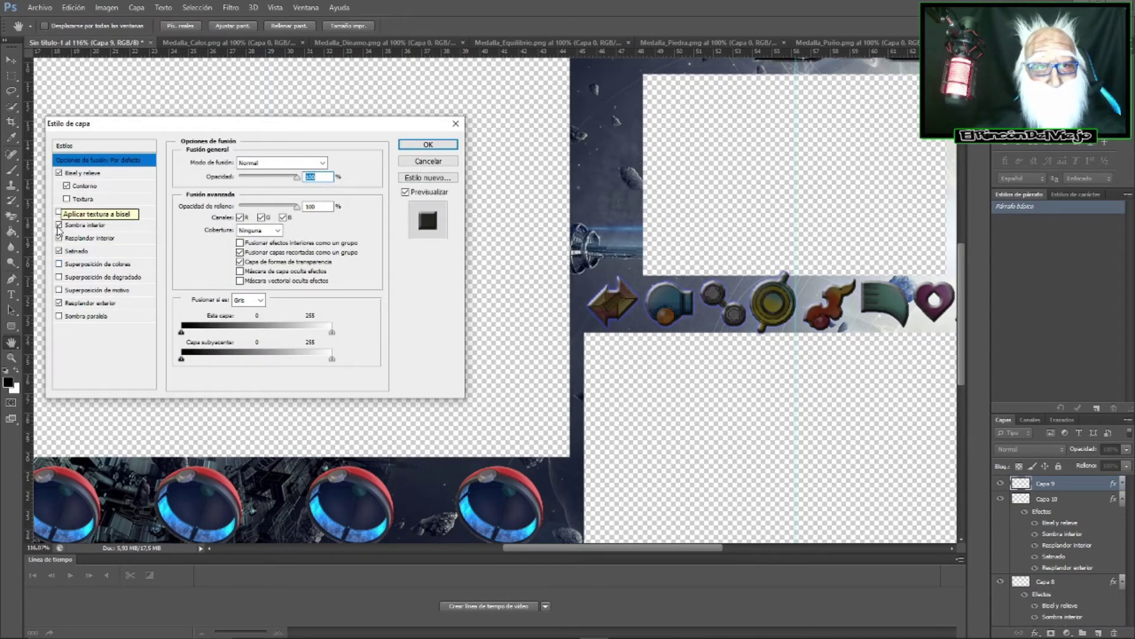
left_click(97, 302)
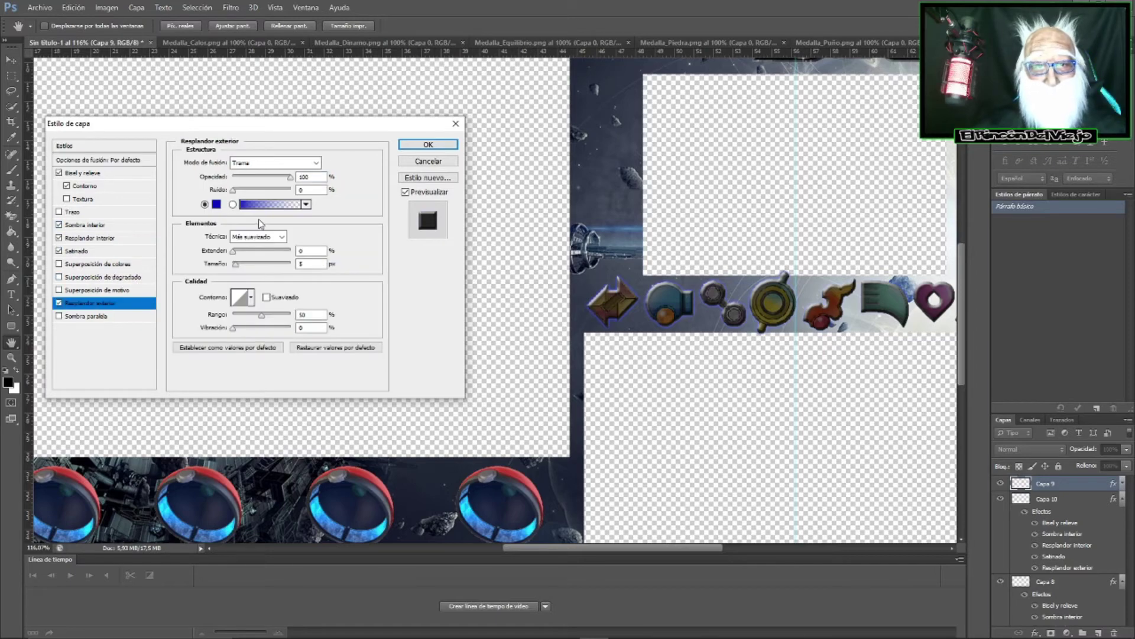
left_click(217, 204)
left_click_drag(299, 382, 300, 386)
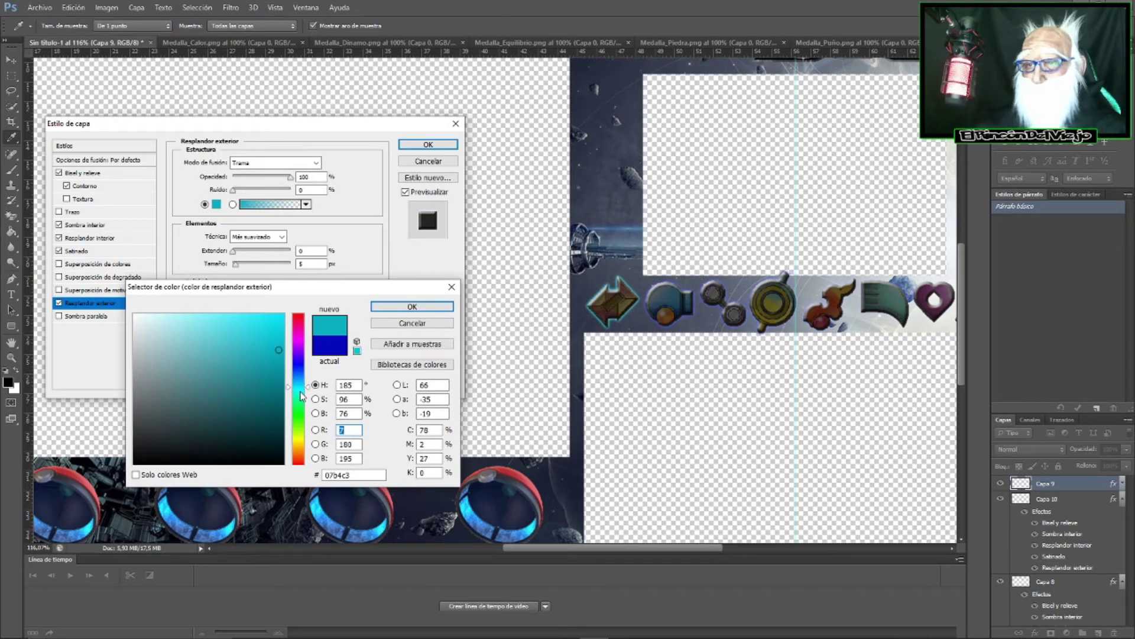
left_click(133, 314)
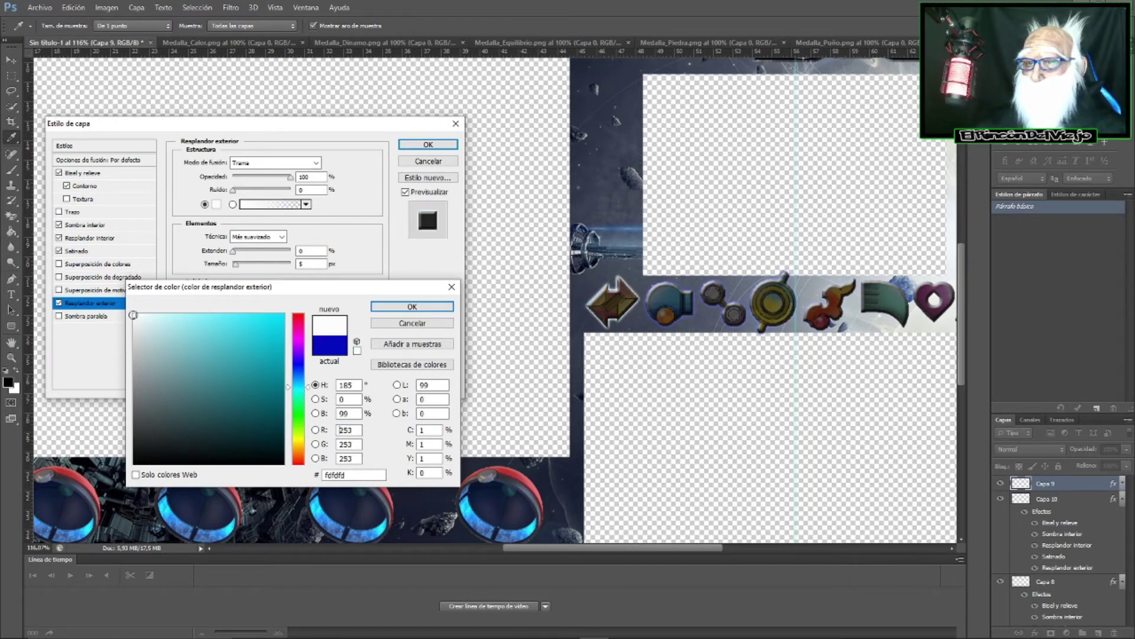
left_click(415, 310)
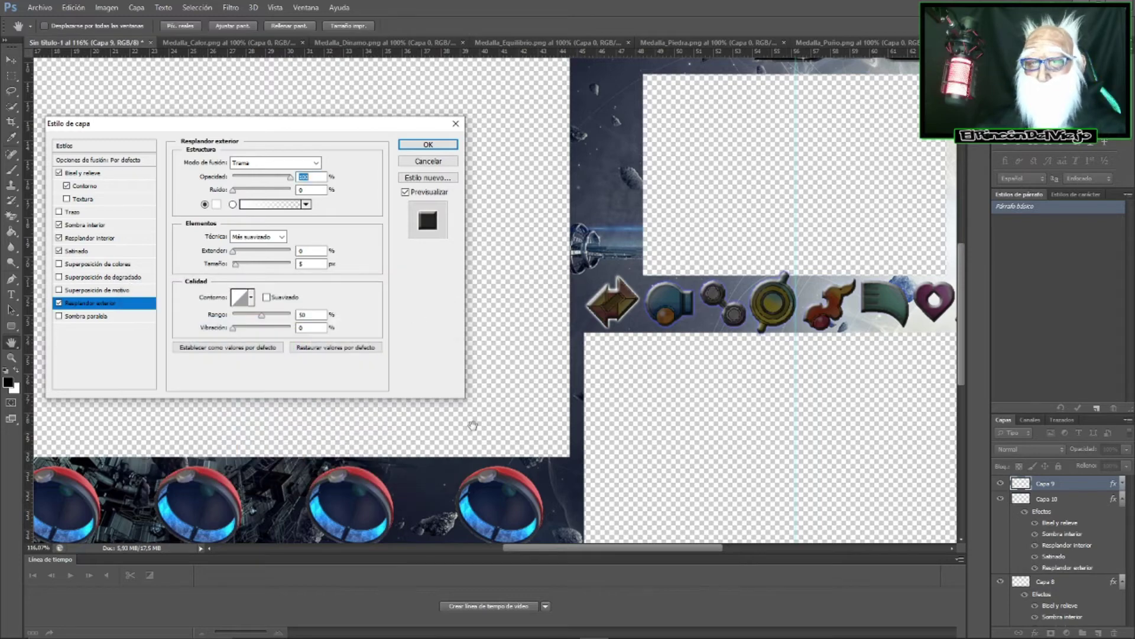
left_click(430, 146)
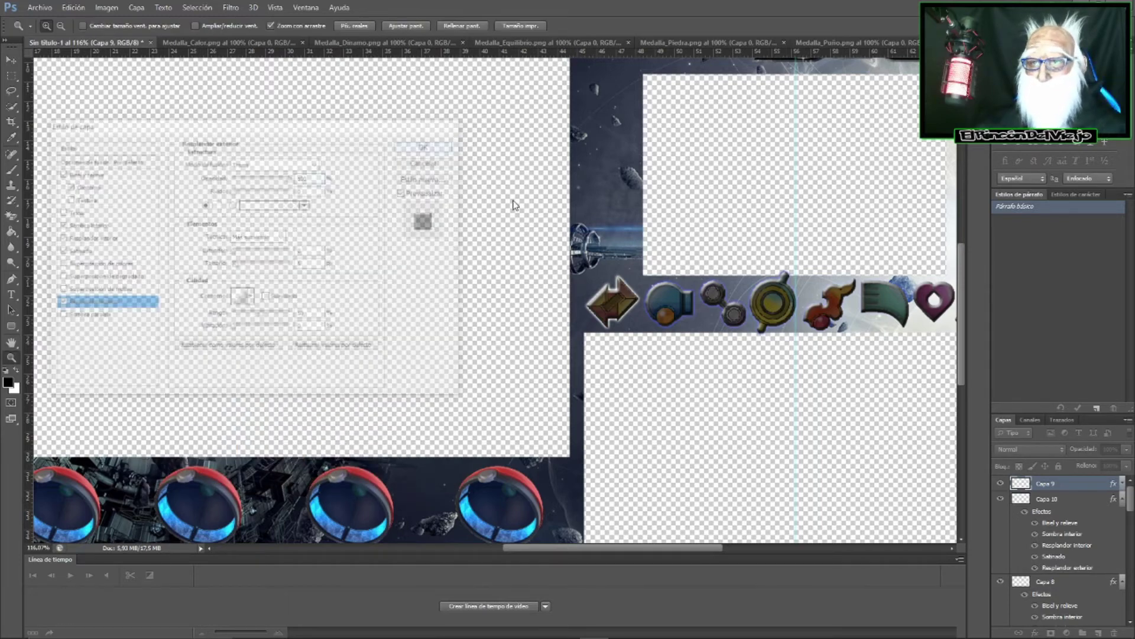
- Copy Capa 9's layer style and paste it onto Capa 10 through Capa 3
right_click(1044, 486)
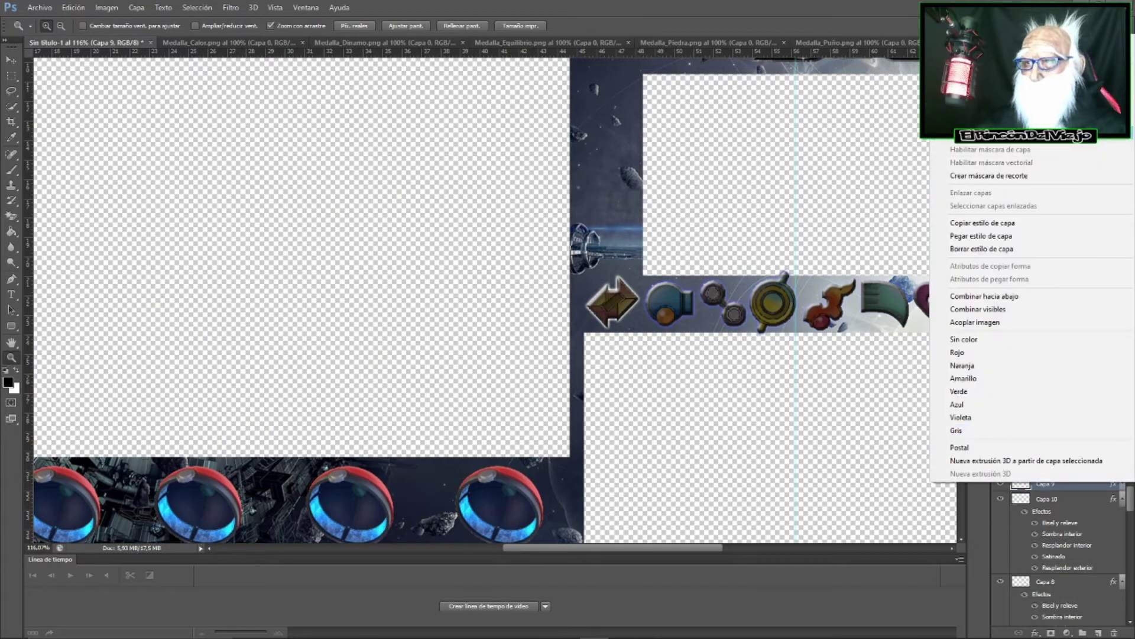
left_click(995, 224)
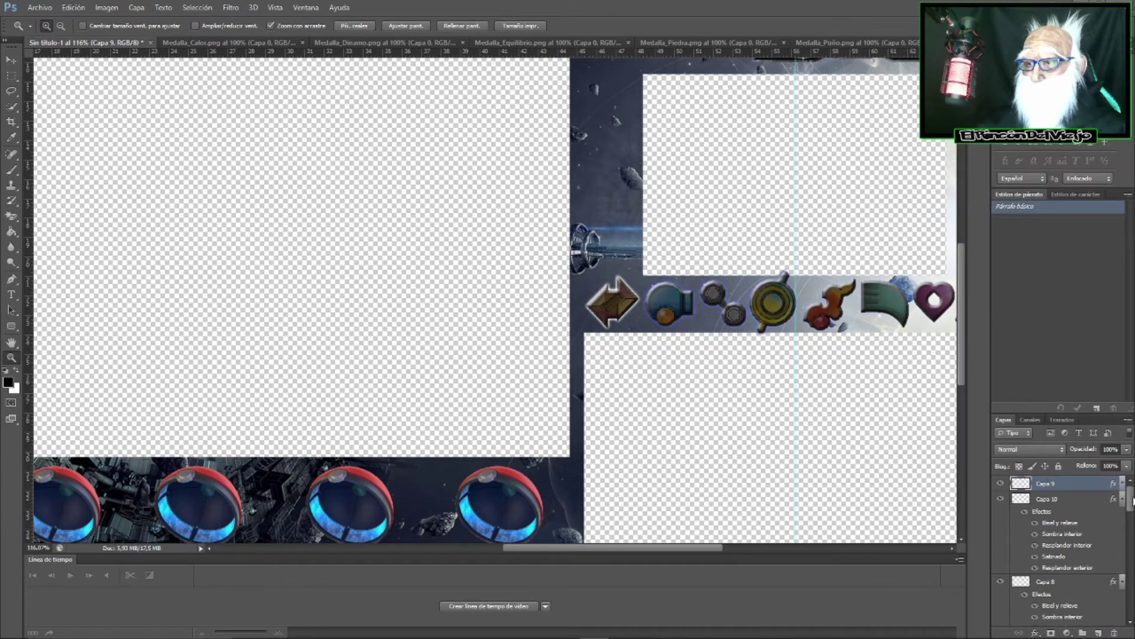
left_click(1089, 502)
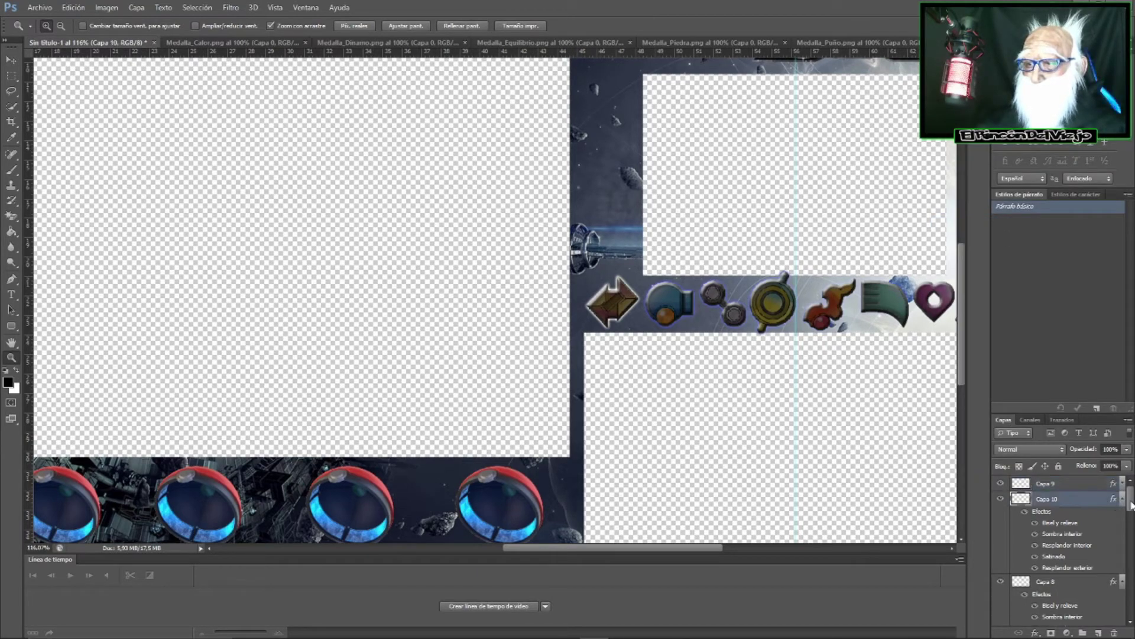
left_click_drag(1131, 503, 1129, 582)
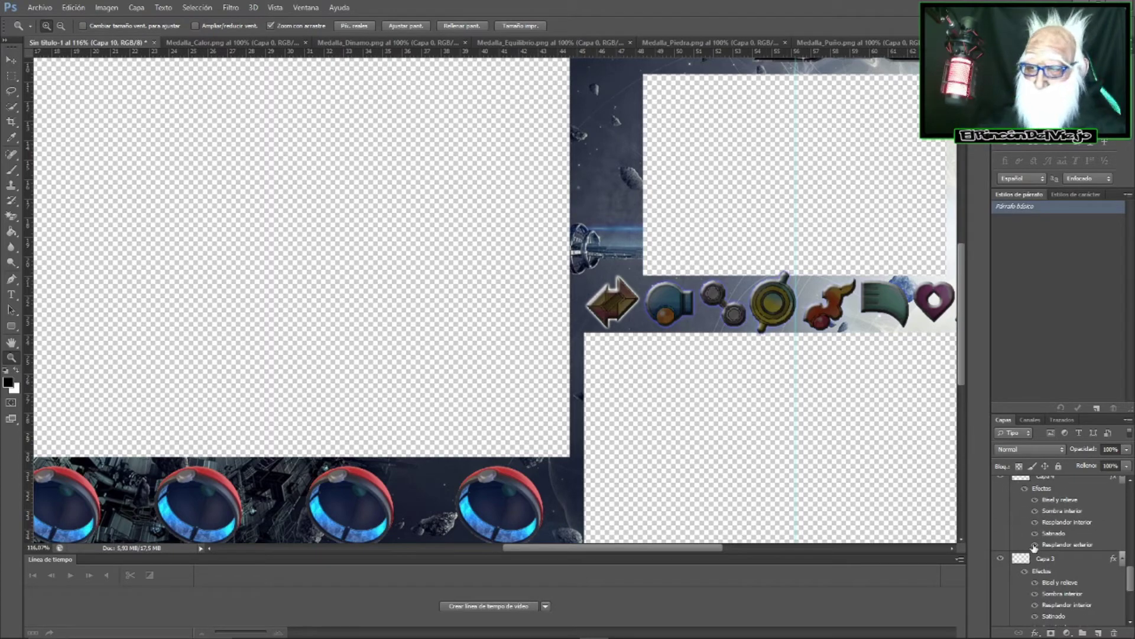
left_click(1043, 559, "shift")
right_click(1044, 559)
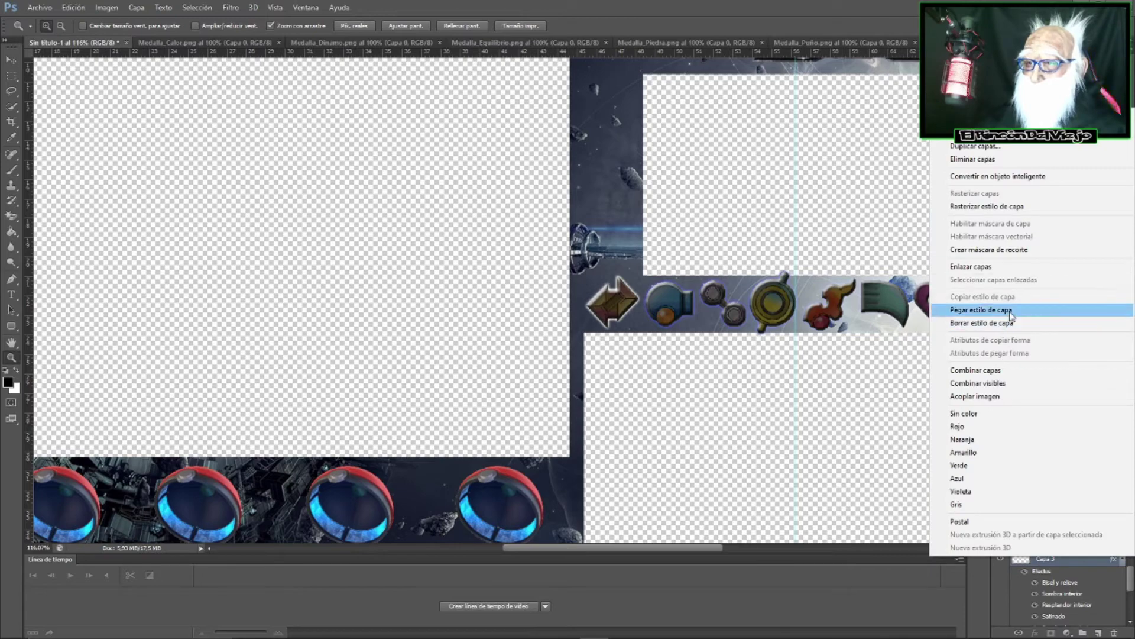
left_click(1006, 310)
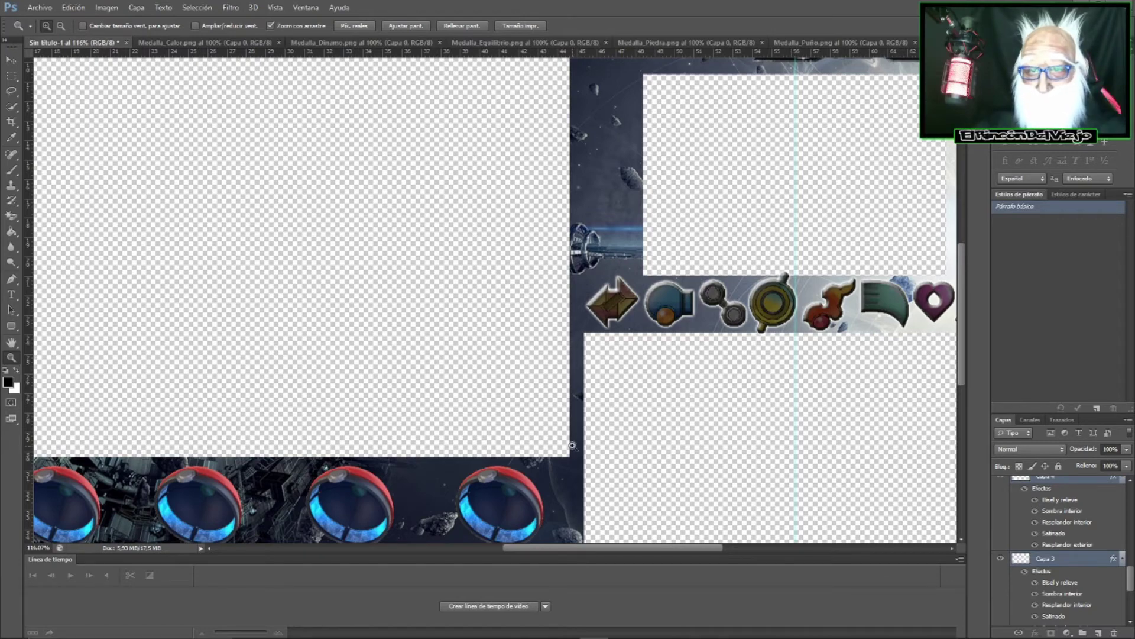
mouse_move(617, 439)
left_mouse_down()
mouse_move(561, 415)
mouse_move(565, 387)
left_mouse_up()
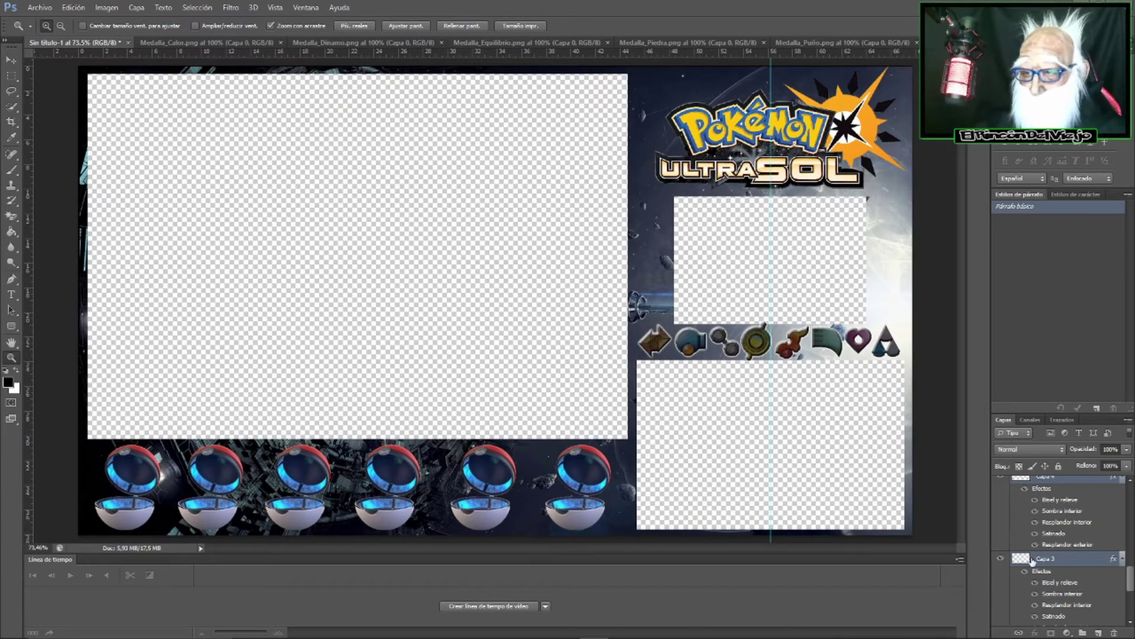
- Collapse the layer effect lists under the medal layers
scroll(1123, 558, "up", 5)
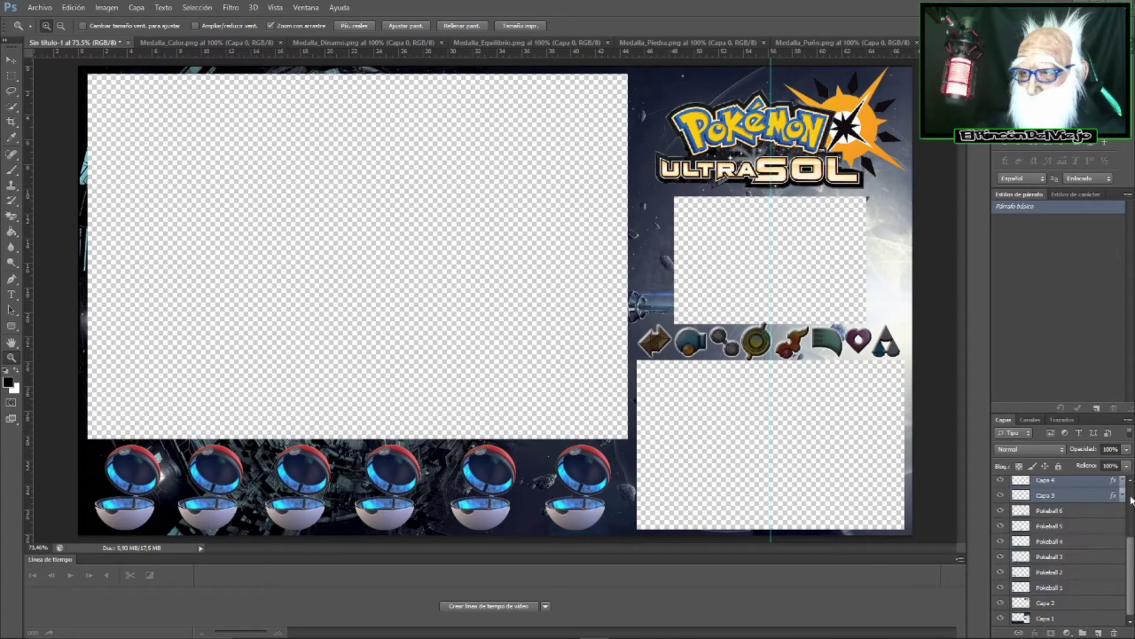
left_click(1122, 486, "alt")
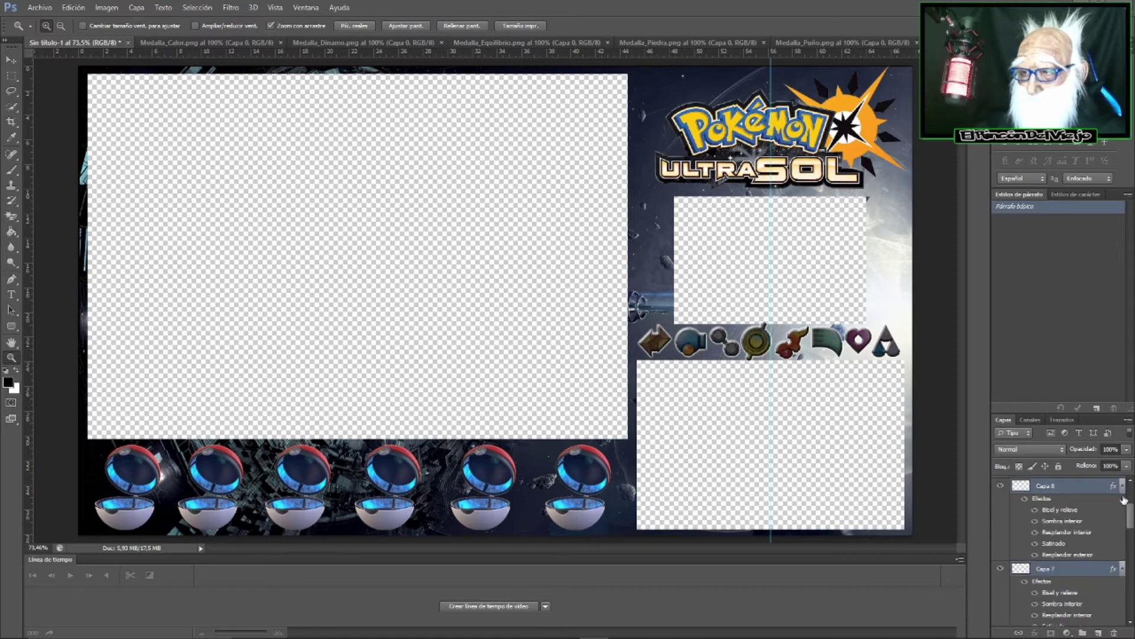
left_click(1121, 486, "alt")
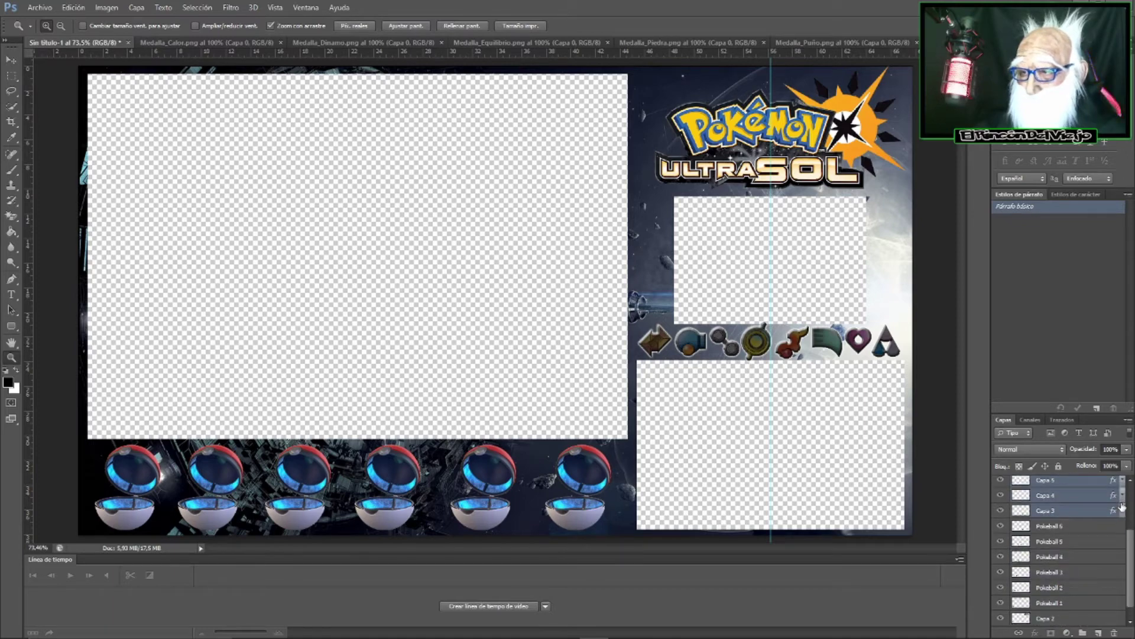
scroll(1121, 502, "up", 3)
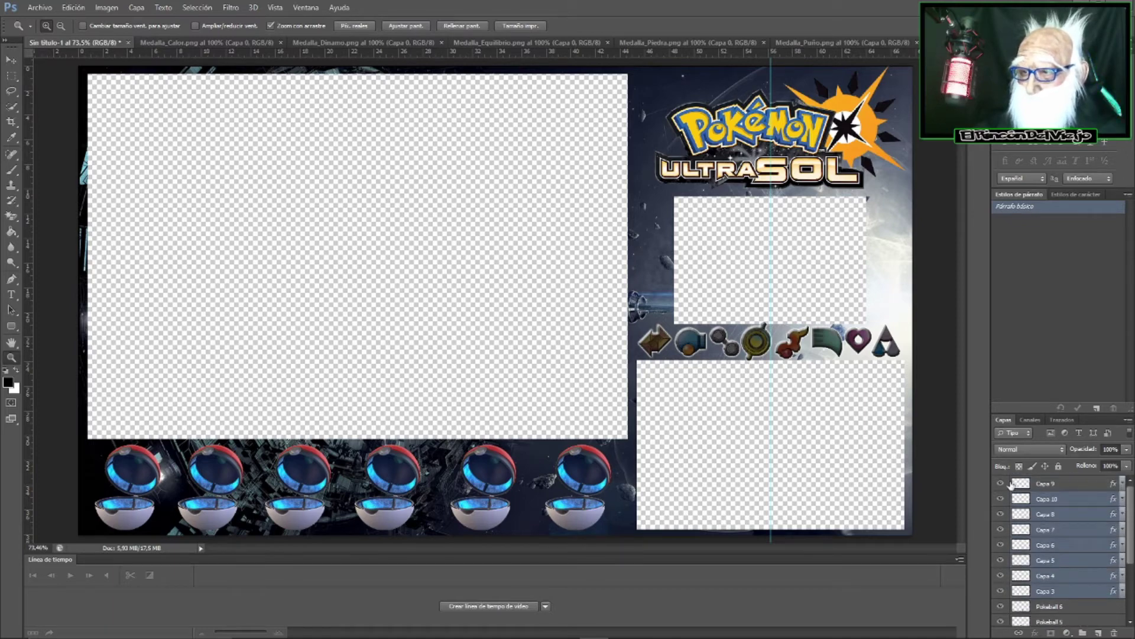
- Hide the medal badge layers Capa 10 through Capa 3
left_click(1002, 500)
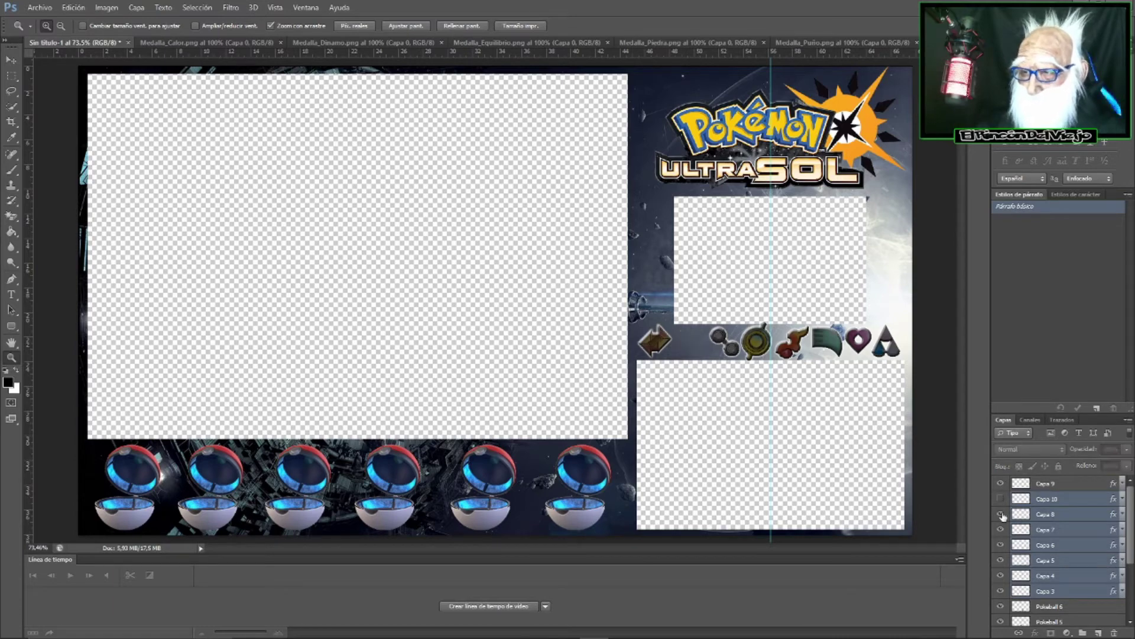
left_click(1001, 483)
left_click(1001, 514)
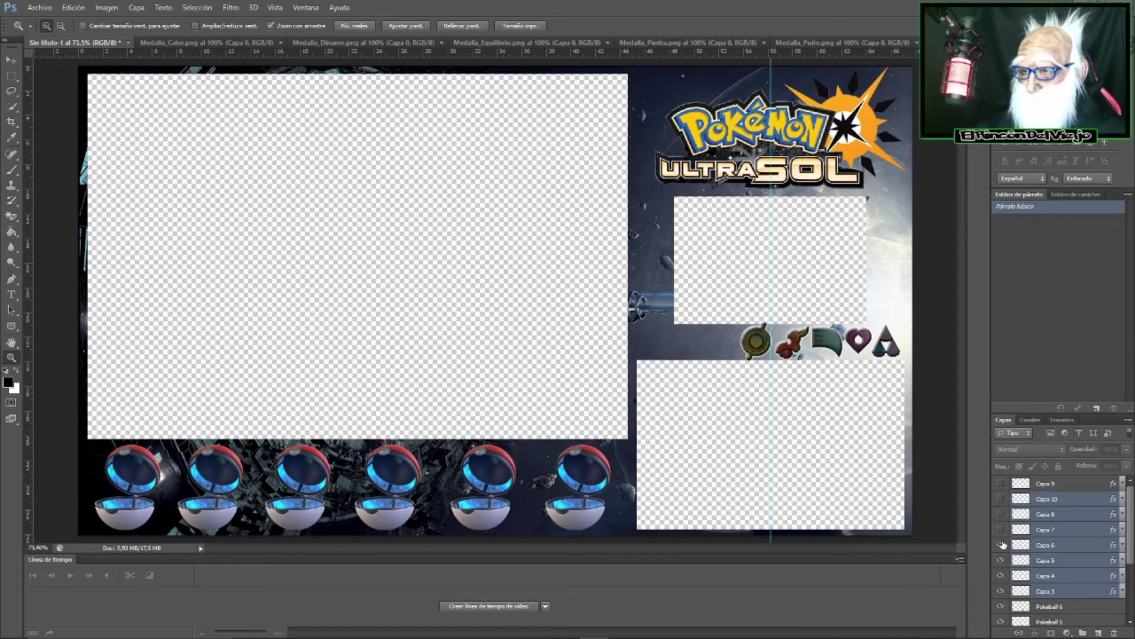
left_click(1001, 545)
left_click(1001, 575)
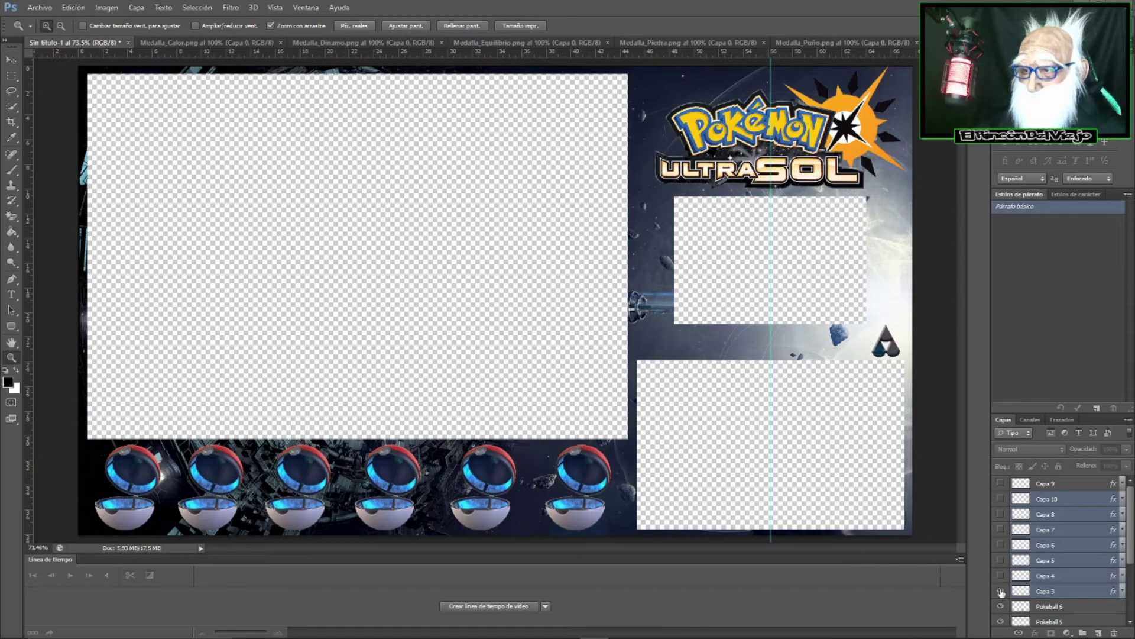
left_click(1001, 591)
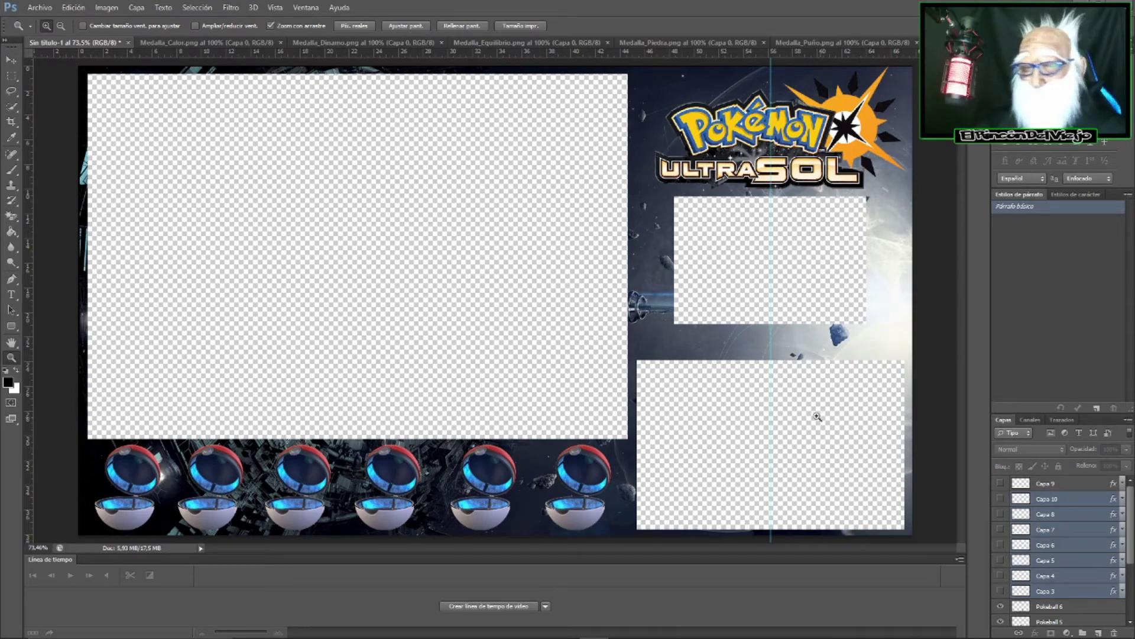
left_click(11, 294)
- Add a 'Vidas: 10' text label in Pokemon Solid font between the right-hand boxes
left_click(673, 333)
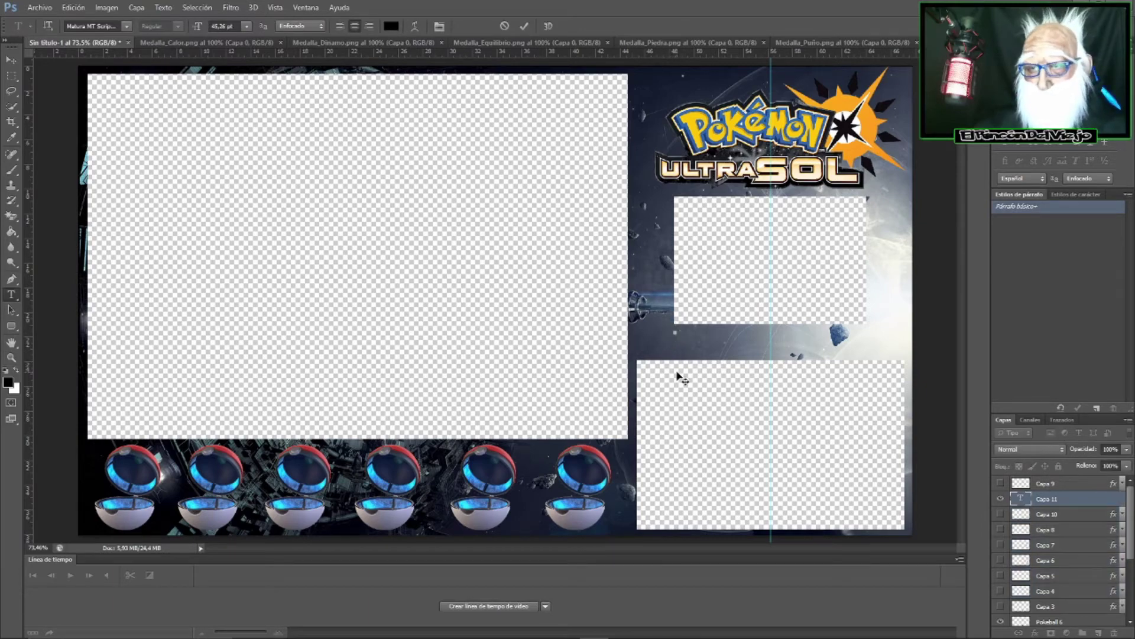
left_click(1015, 122)
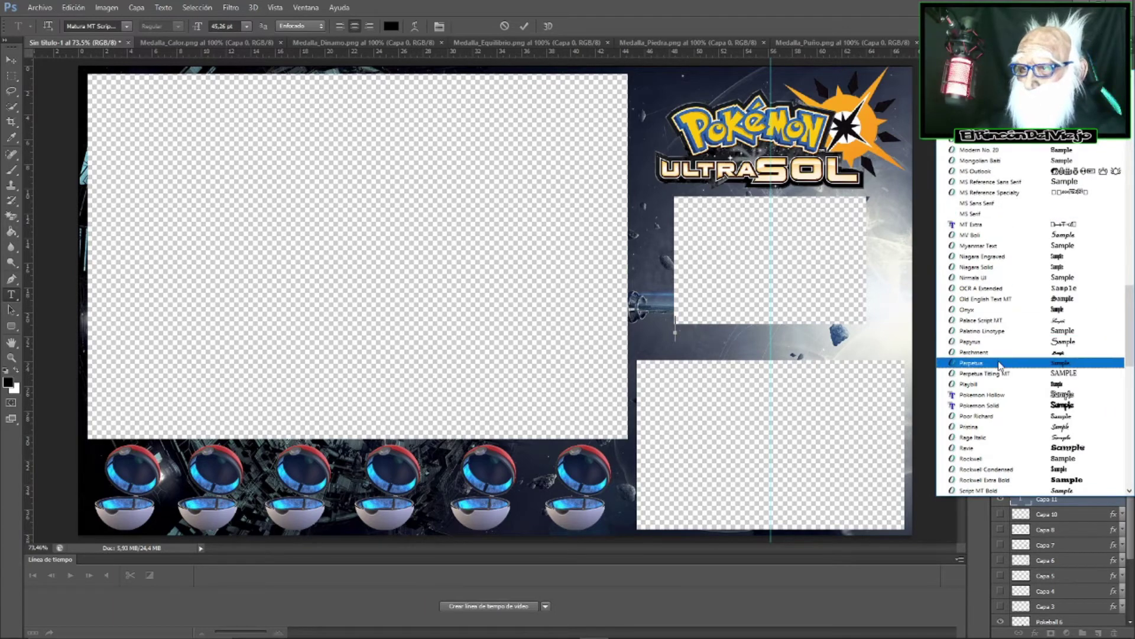
left_click(998, 406)
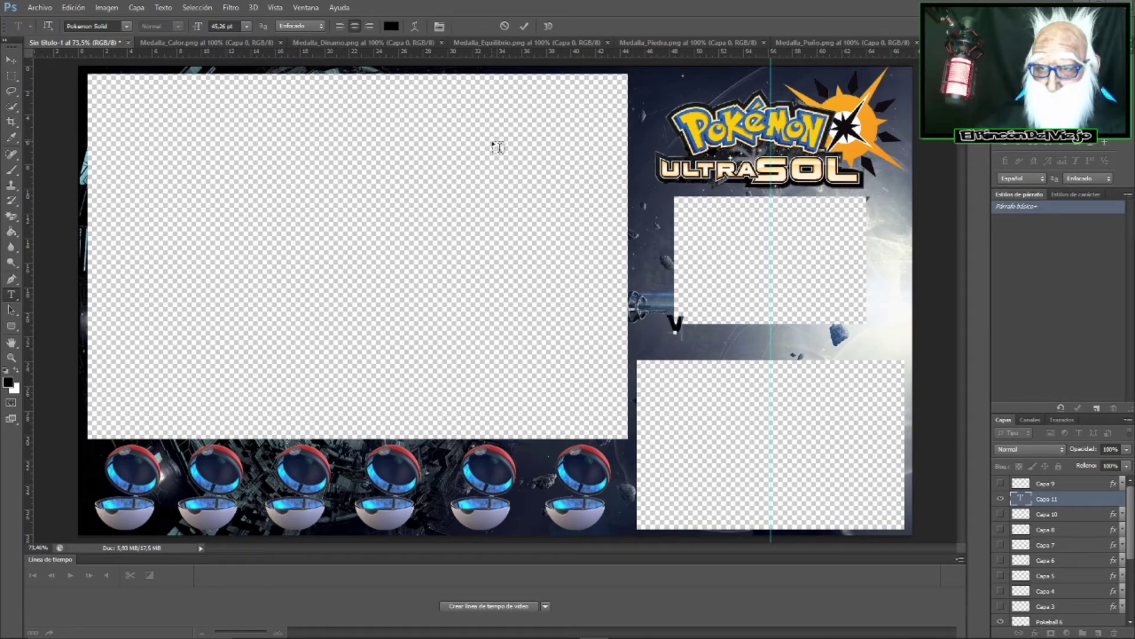
type("Vidas")
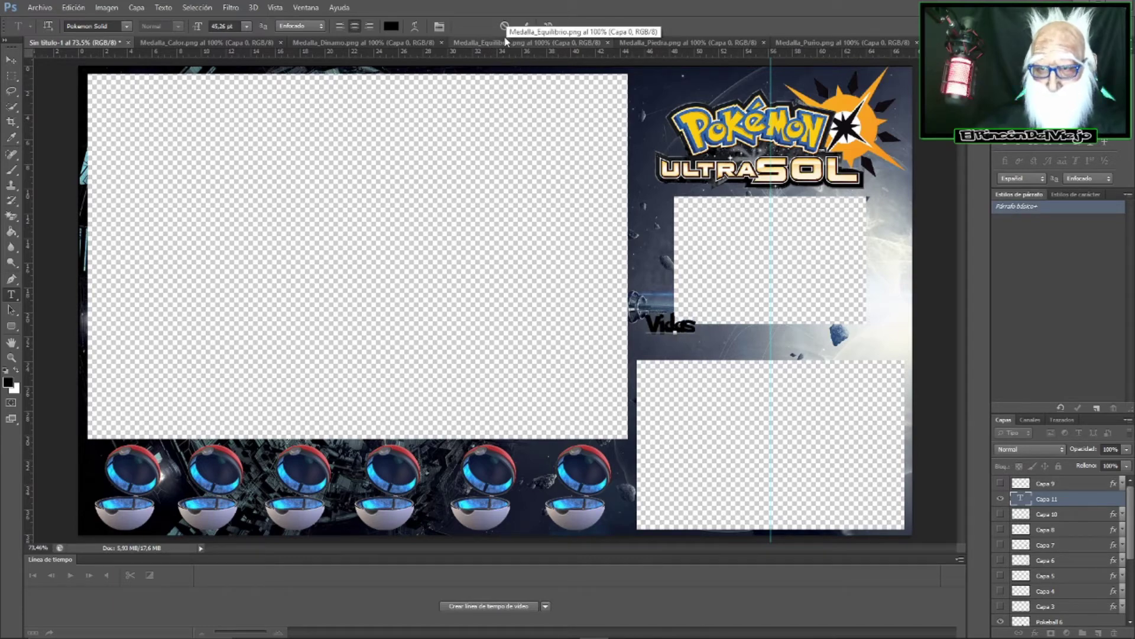
type(" 10")
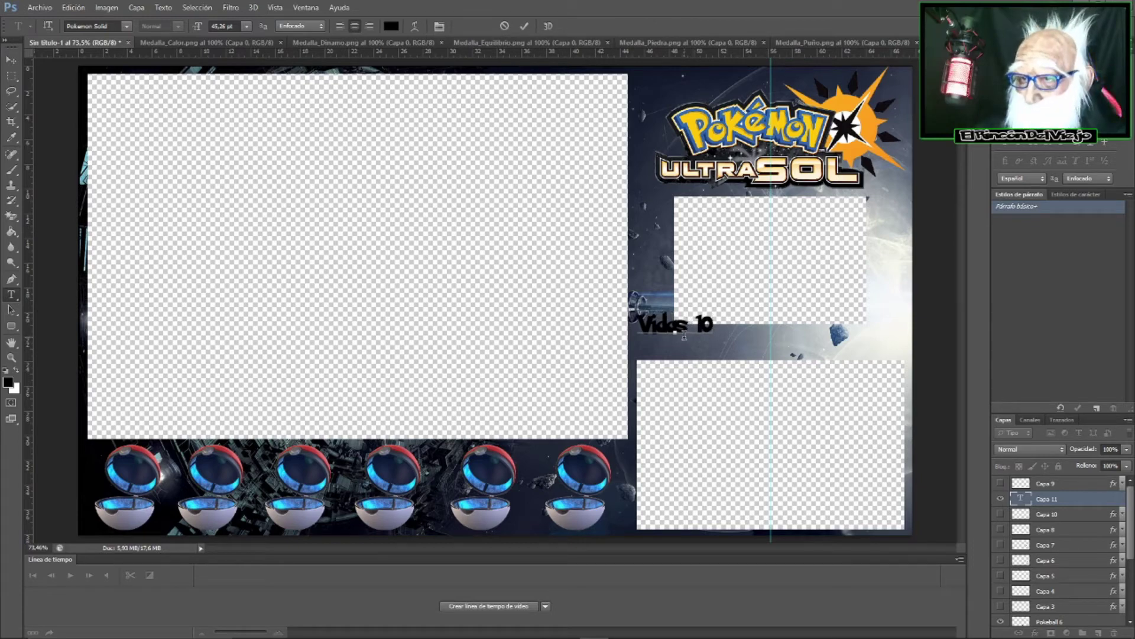
type(":")
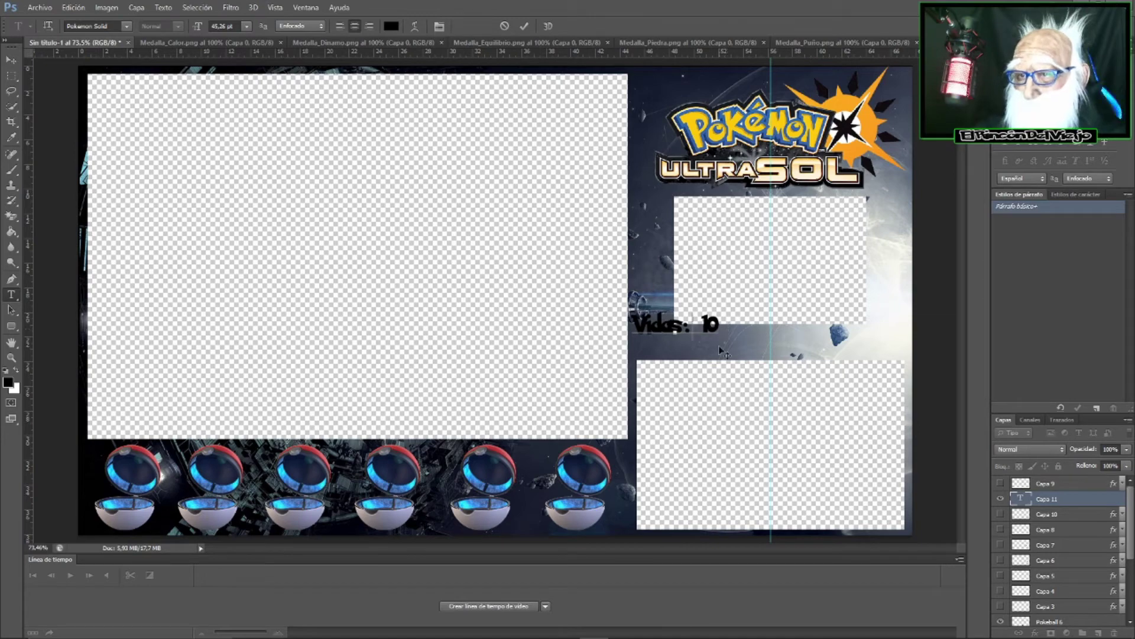
left_click(524, 26)
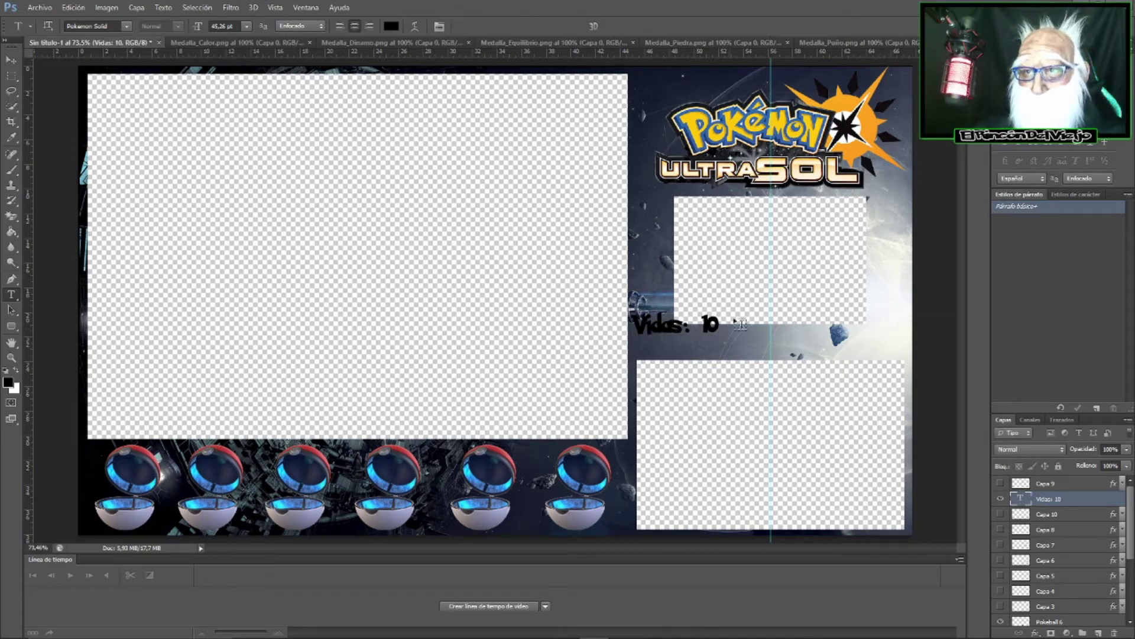
- Move the Vidas: 10 text onto the strip between the right-hand boxes
left_click(11, 59)
left_click_drag(698, 359, 783, 378)
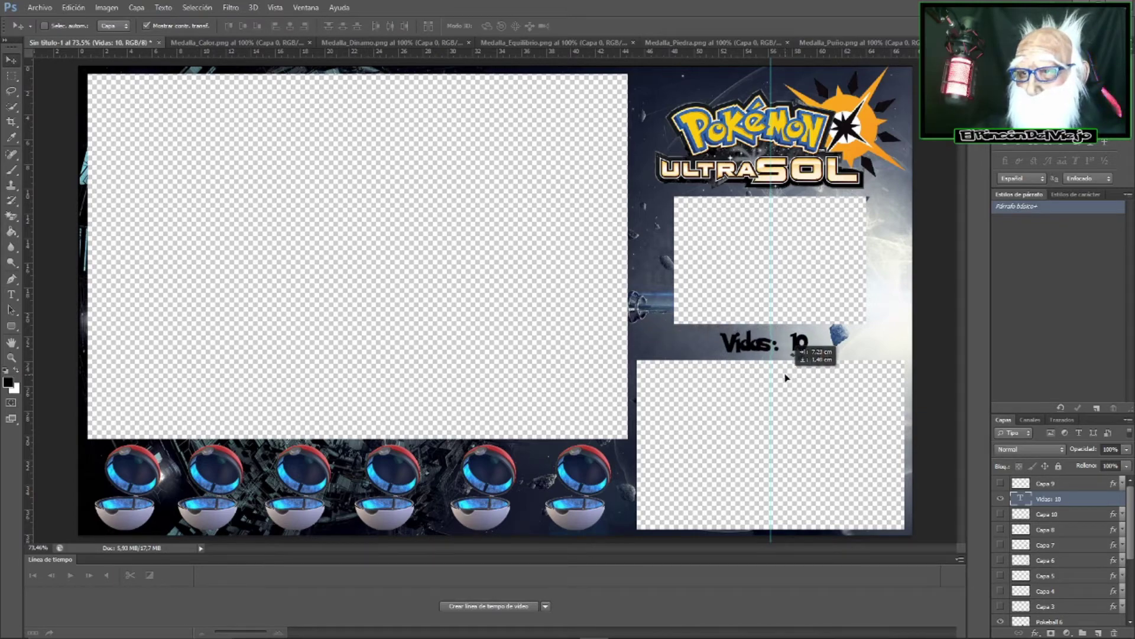
left_click_drag(783, 377, 781, 377)
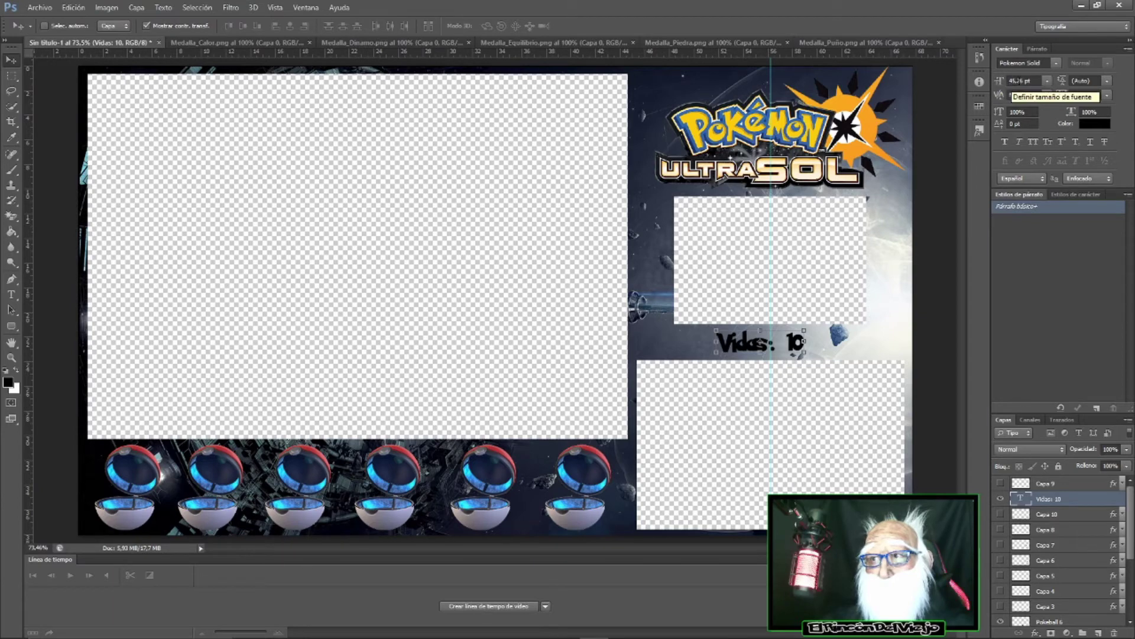
- Increase the Vidas: 10 label's font size to 64.26 pt
left_click(1007, 85)
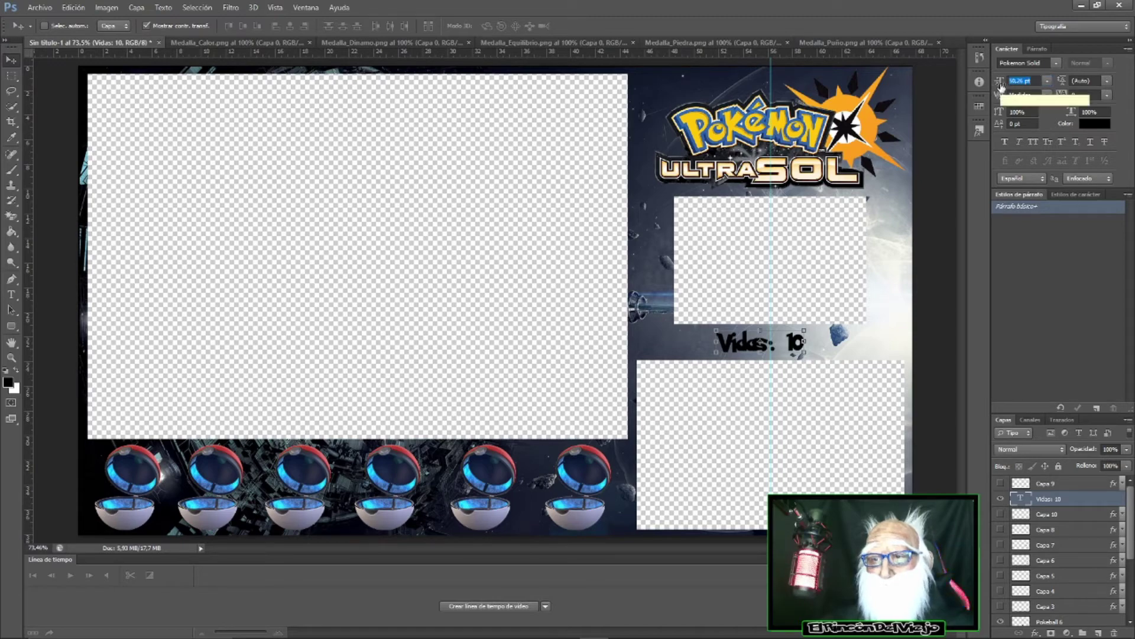
key("Up")
key("Up")
key("Up")
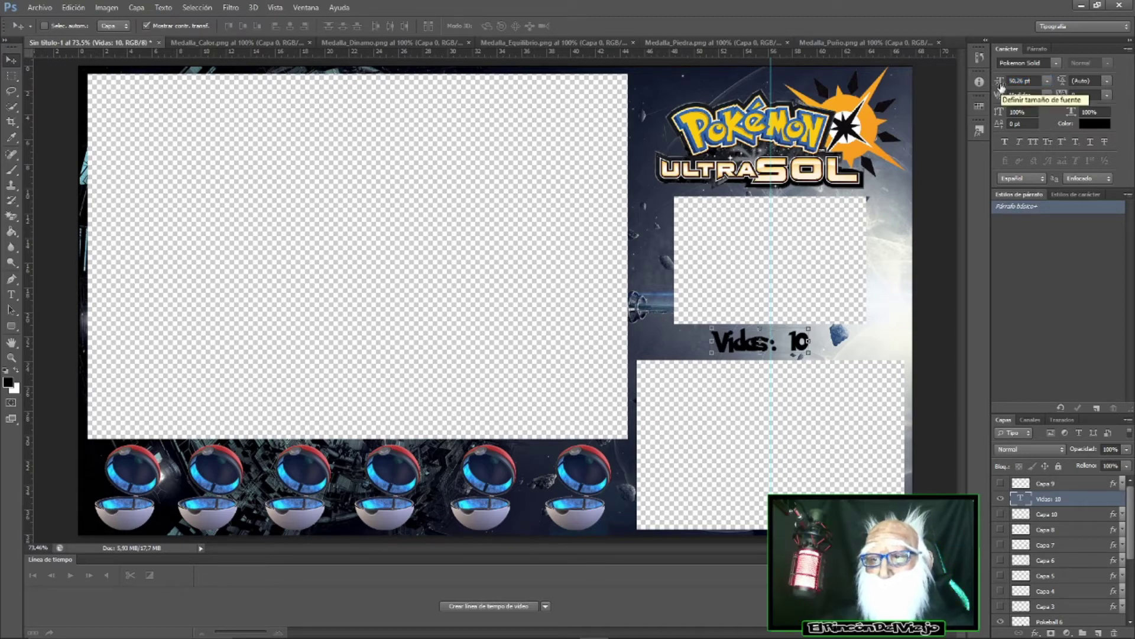
left_click_drag(1002, 85, 1003, 87)
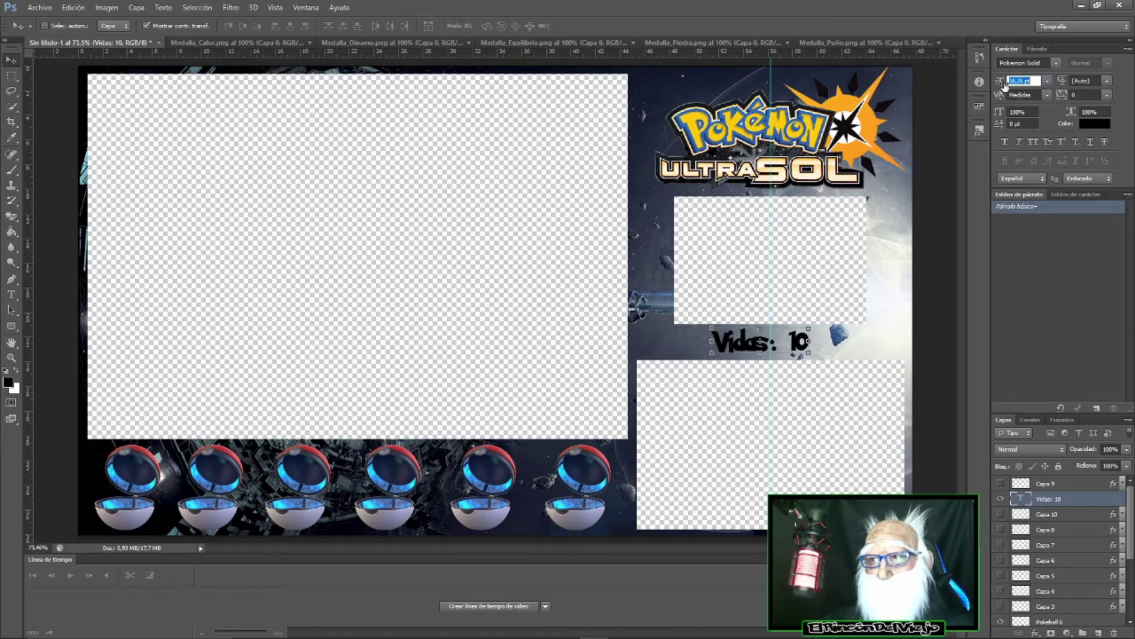
key("Up")
key("Up")
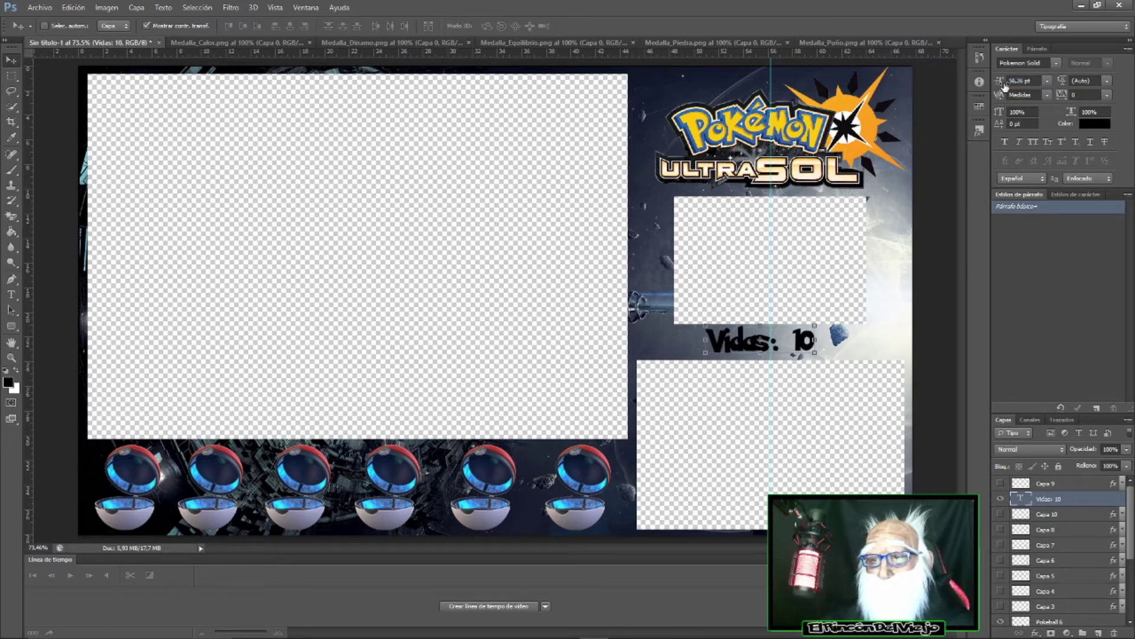
left_click_drag(1005, 86, 1004, 87)
key("Up")
key("Up")
key("Up")
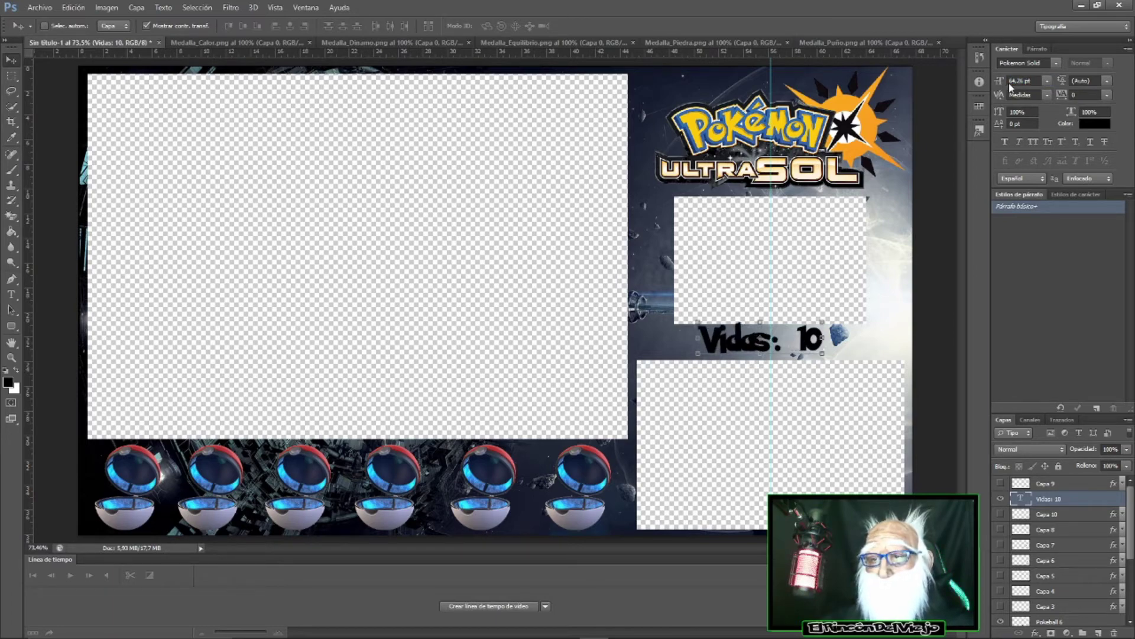
- Recentre the enlarged label and move its layer to the top of the stack
left_click_drag(756, 377, 760, 381)
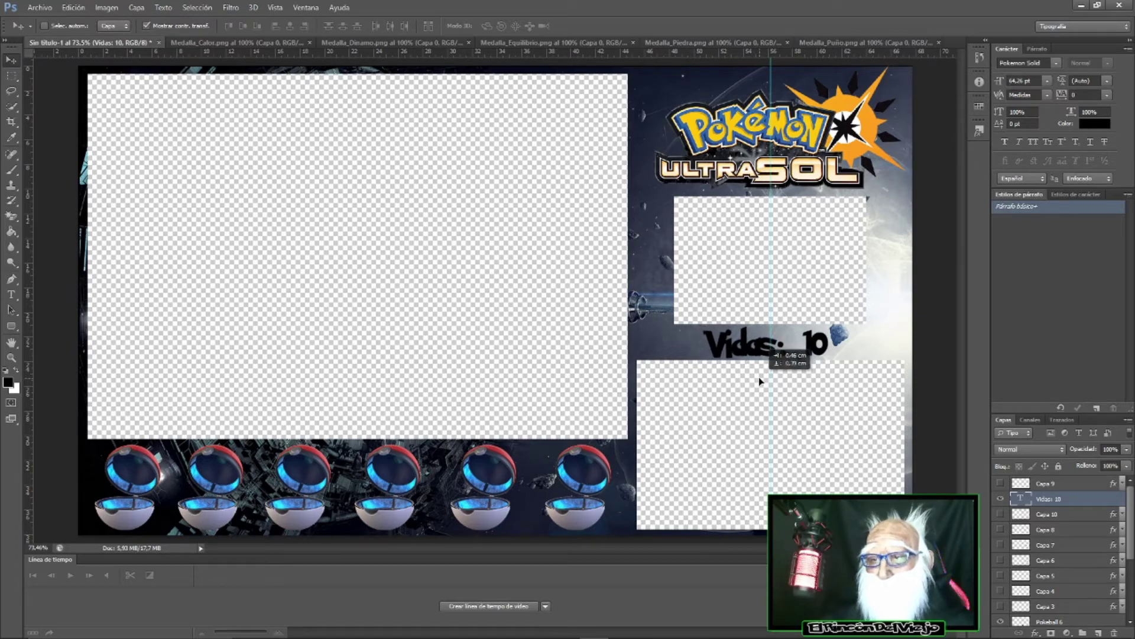
left_click_drag(761, 381, 758, 377)
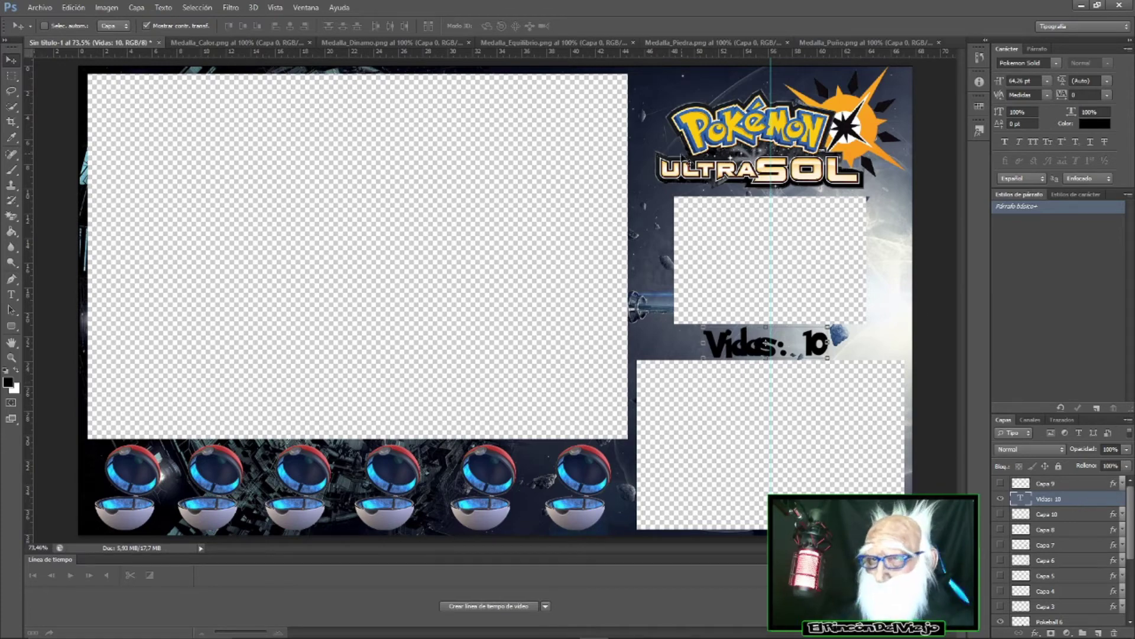
left_click_drag(1075, 504, 1069, 481)
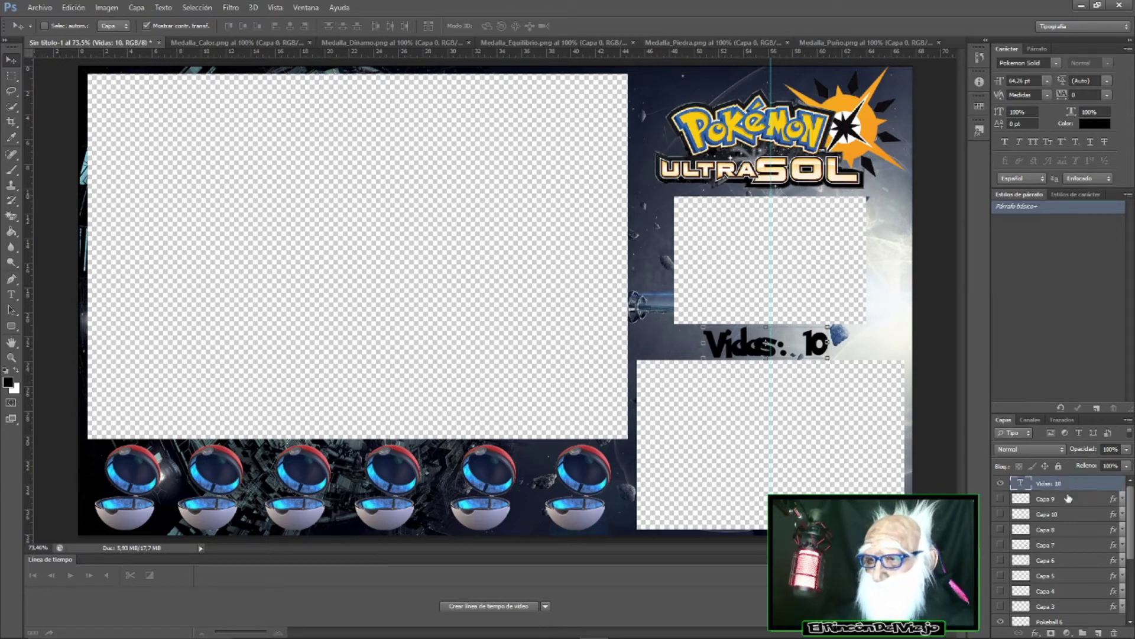
- Add Bevel and Emboss with Contour and Texture to the Vidas: 10 layer
right_click(1060, 485)
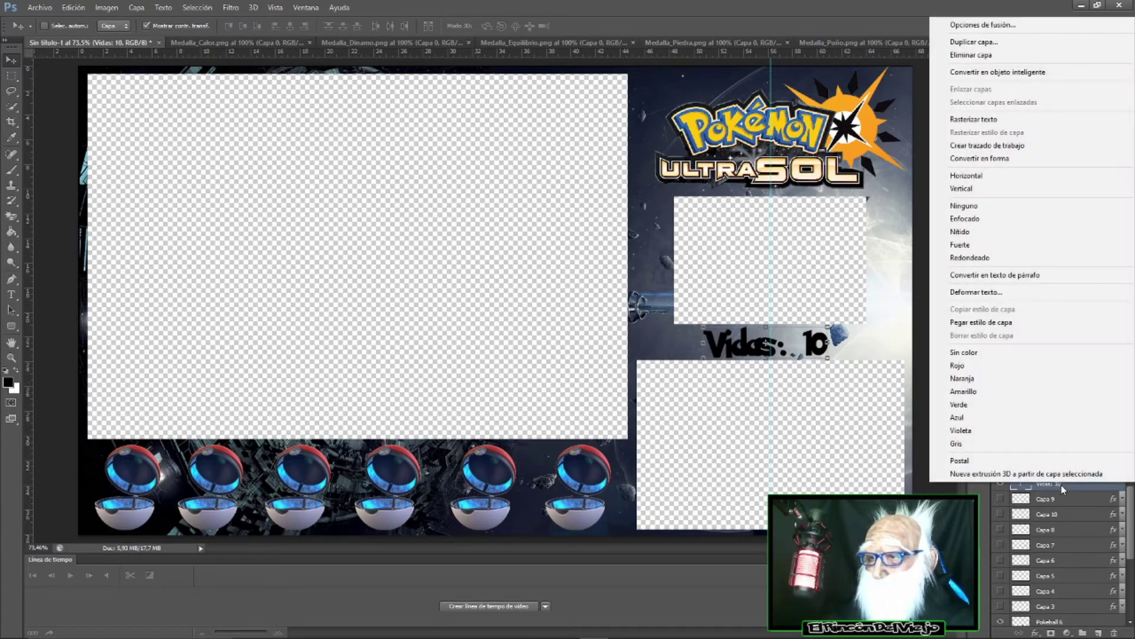
left_click(976, 25)
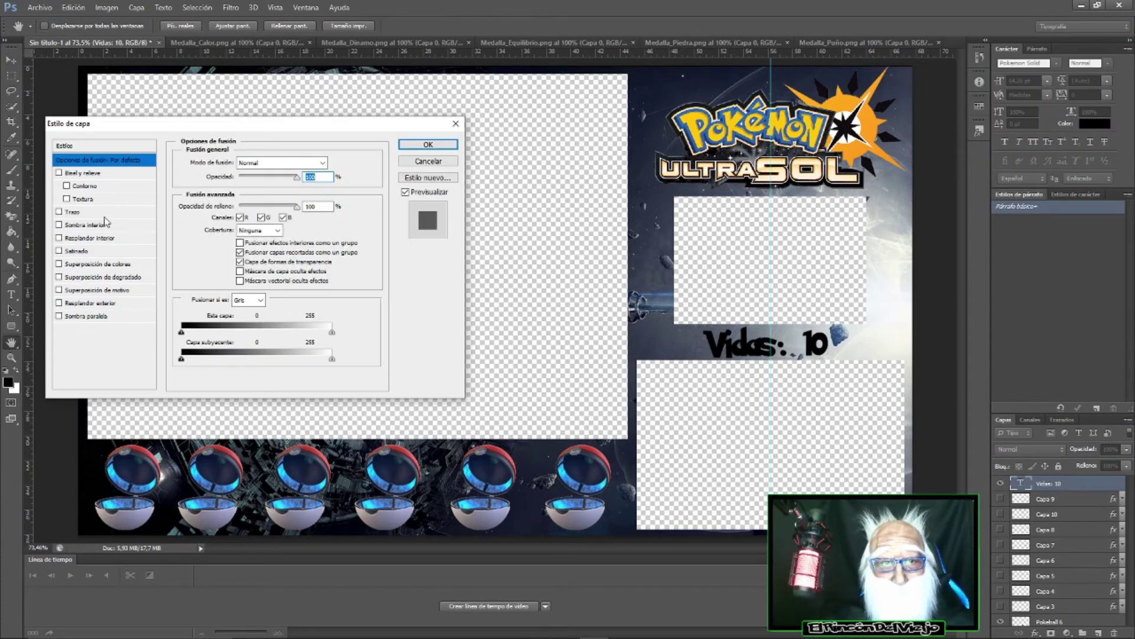
left_click(58, 174)
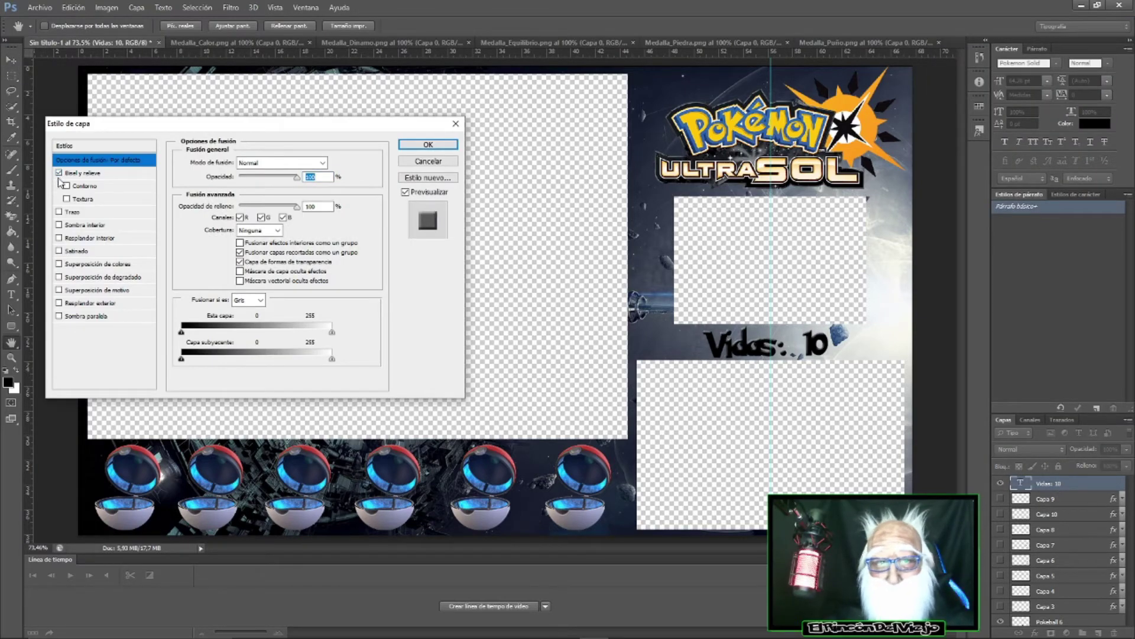
left_click(67, 187)
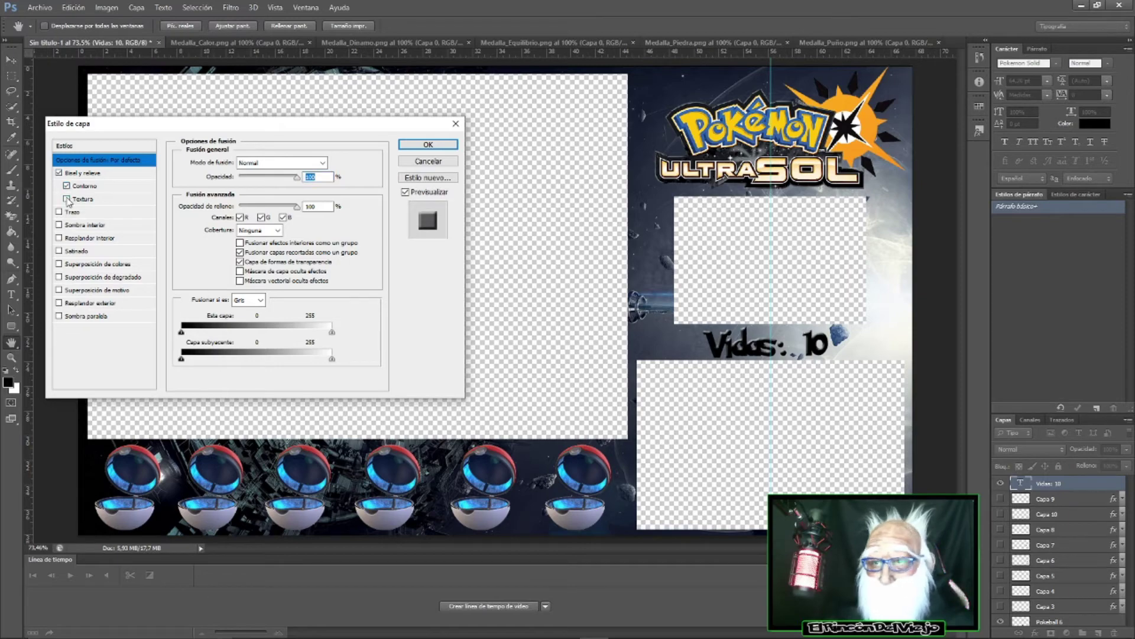
left_click(67, 199)
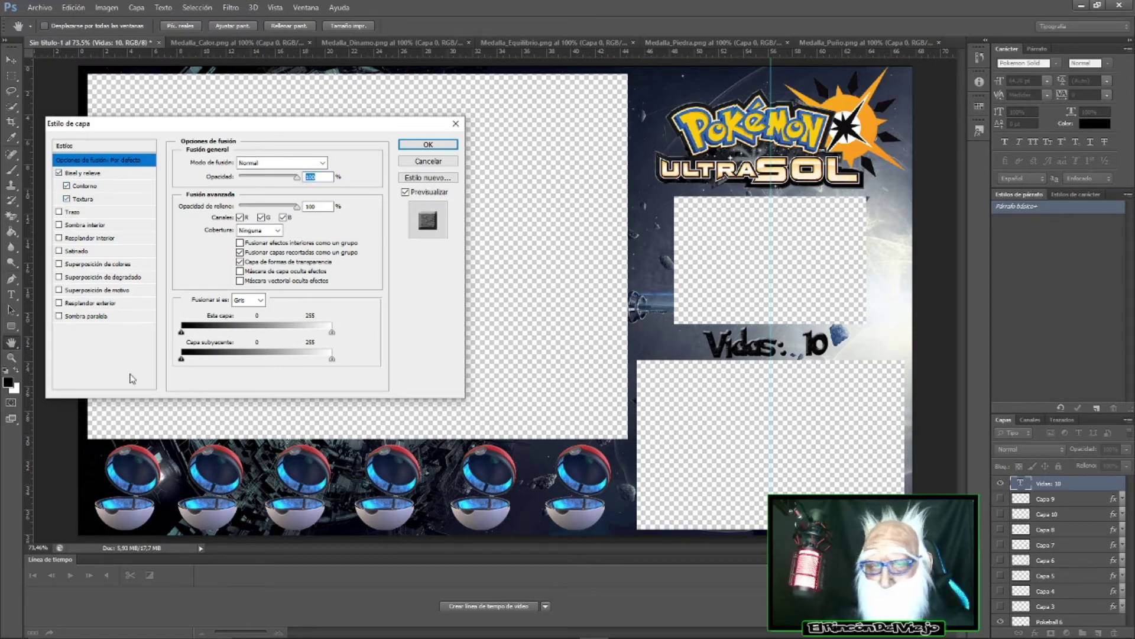
left_click(428, 145)
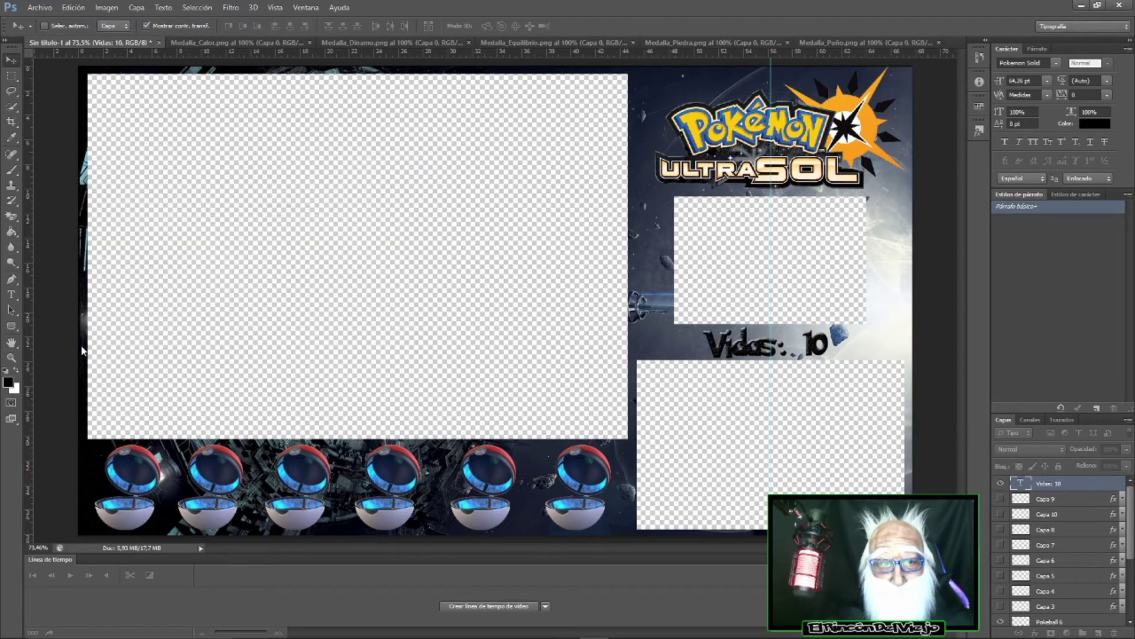
left_click(10, 357)
- Drop the texture from the Vidas: 10 bevel, keeping bevel and contour without a stroke
mouse_move(775, 372)
left_mouse_down()
mouse_move(828, 360)
mouse_move(811, 350)
left_mouse_up()
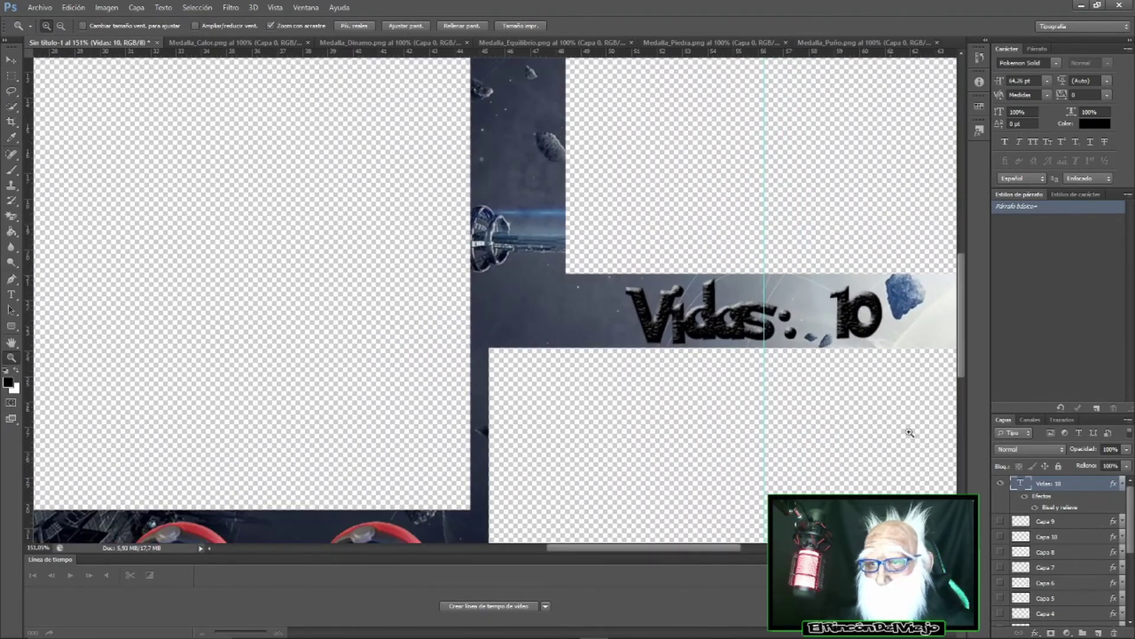
right_click(1048, 486)
left_click(999, 26)
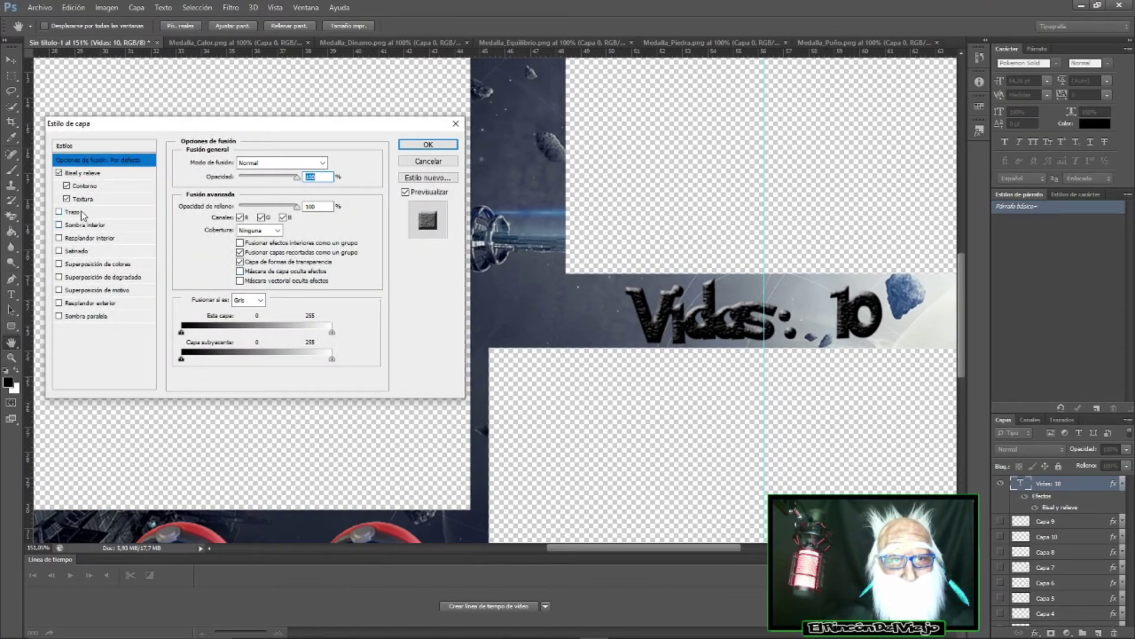
left_click(68, 199)
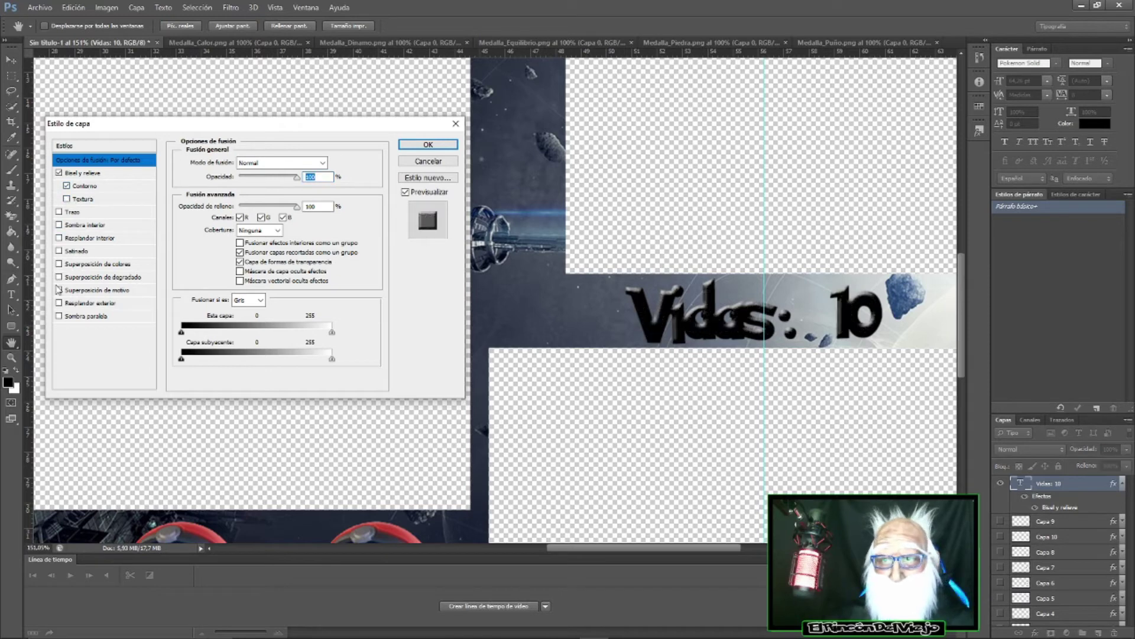
left_click(60, 212)
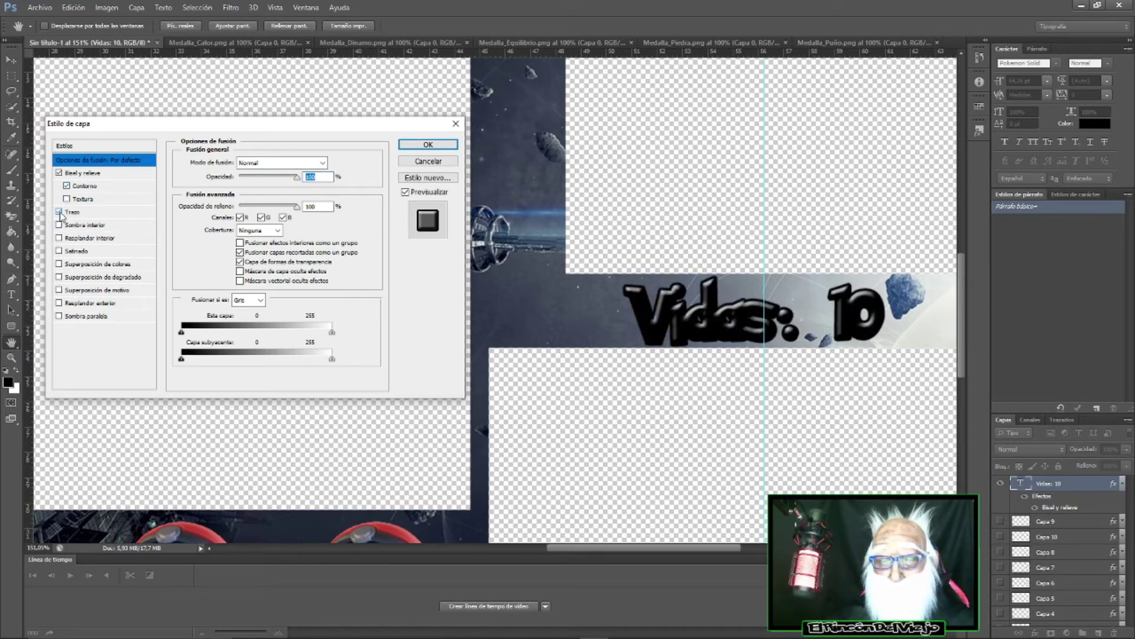
left_click(58, 212)
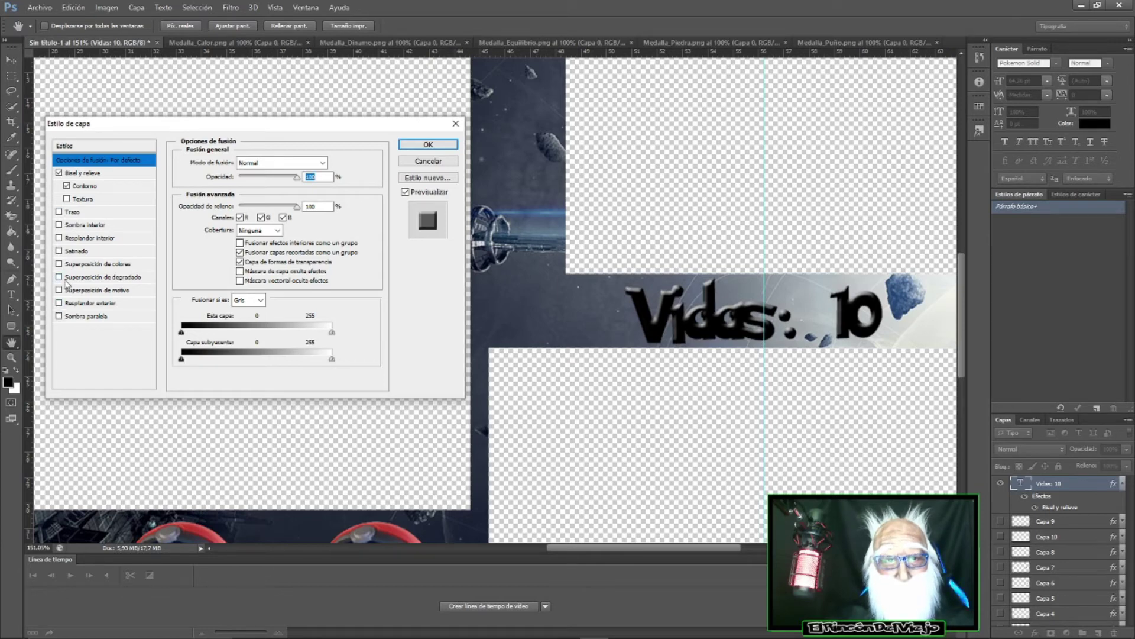
- Add an unreversed orange-yellow gradient overlay to Vidas: 10 and restore the bevel texture
left_click(83, 282)
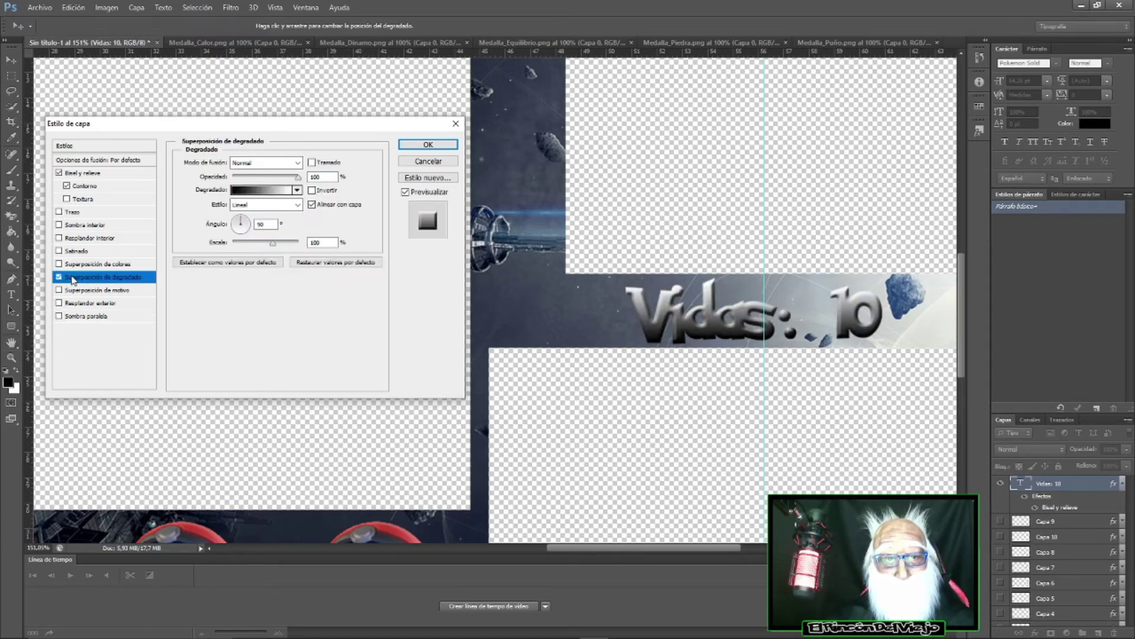
left_click(297, 191)
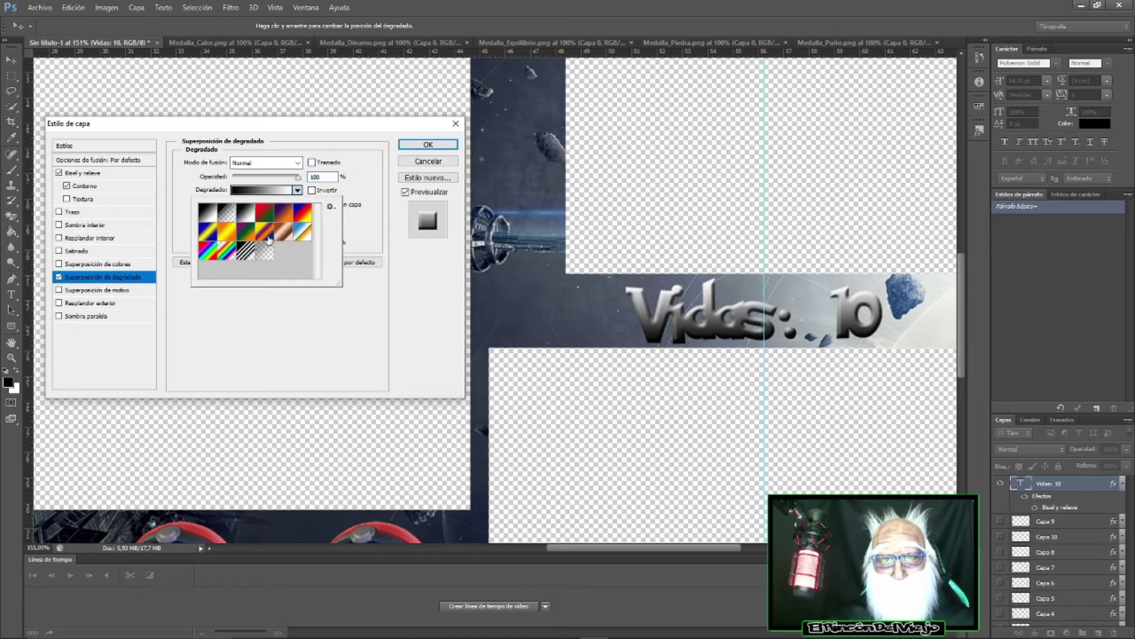
left_click(227, 239)
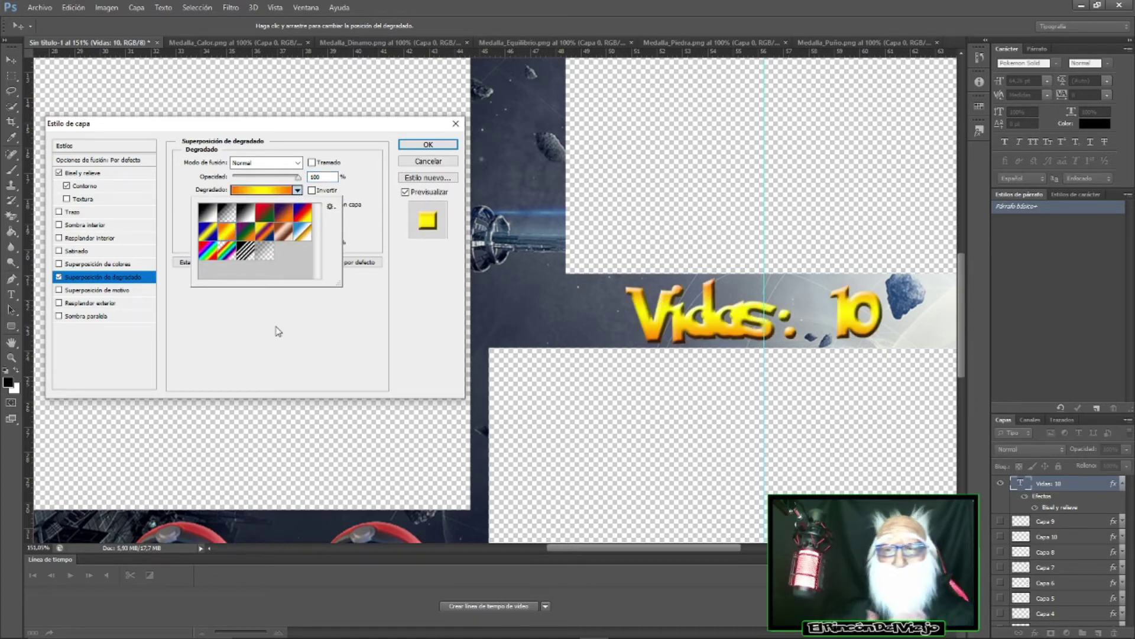
left_click(350, 193)
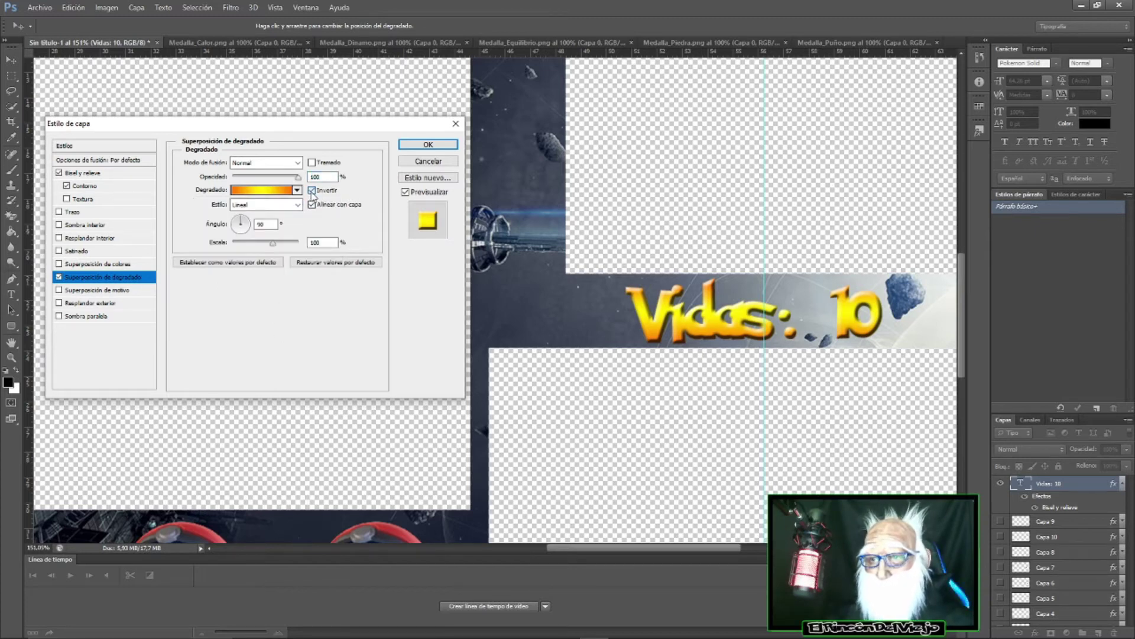
left_click(311, 190)
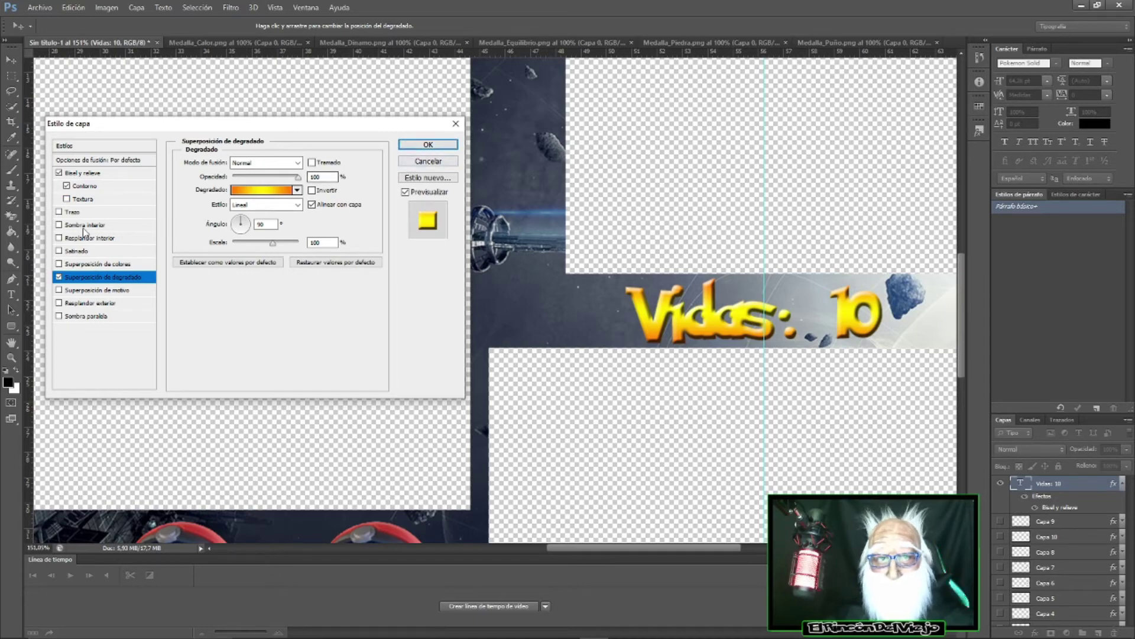
left_click(67, 199)
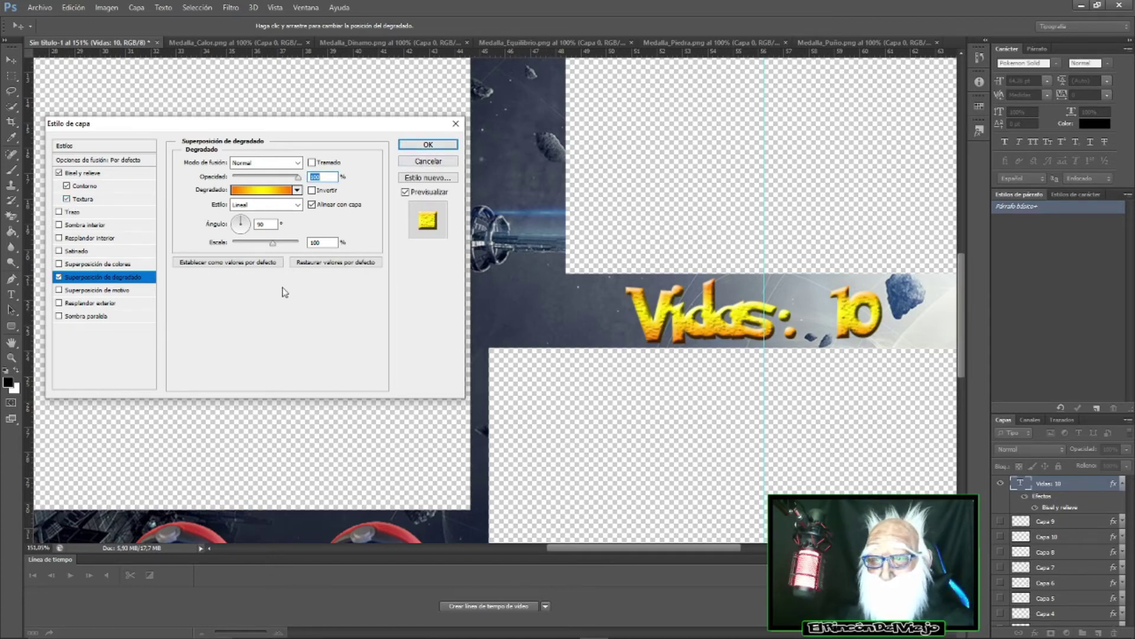
left_click(427, 145)
key("z")
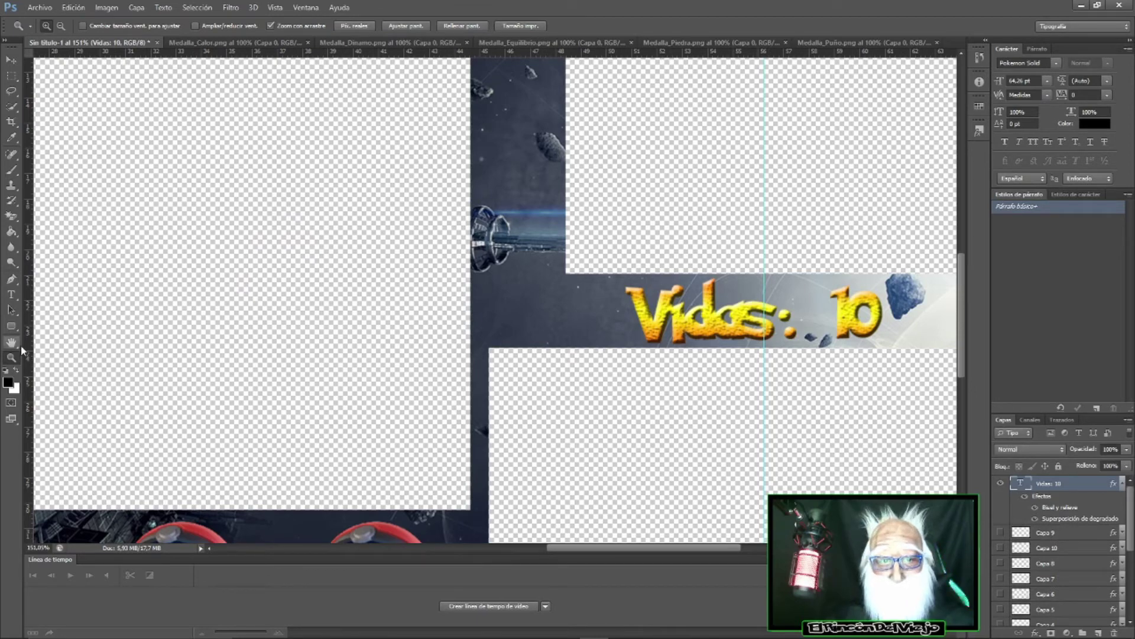
- Draw a small black rounded rectangle left of the canvas centre
left_click_drag(561, 339, 489, 341)
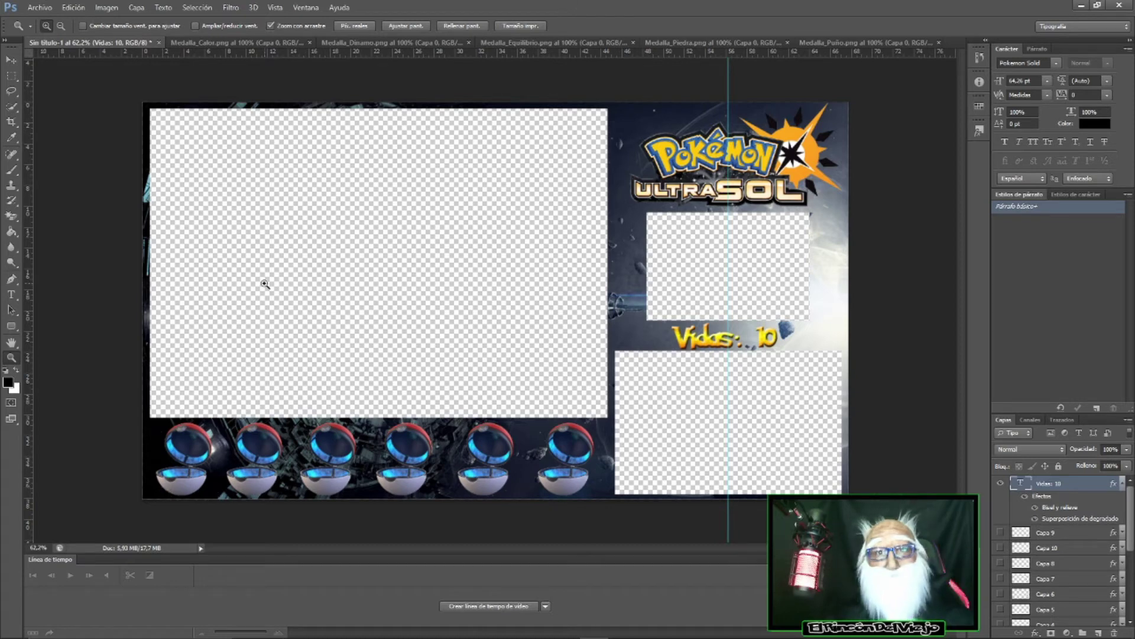
left_click(14, 328)
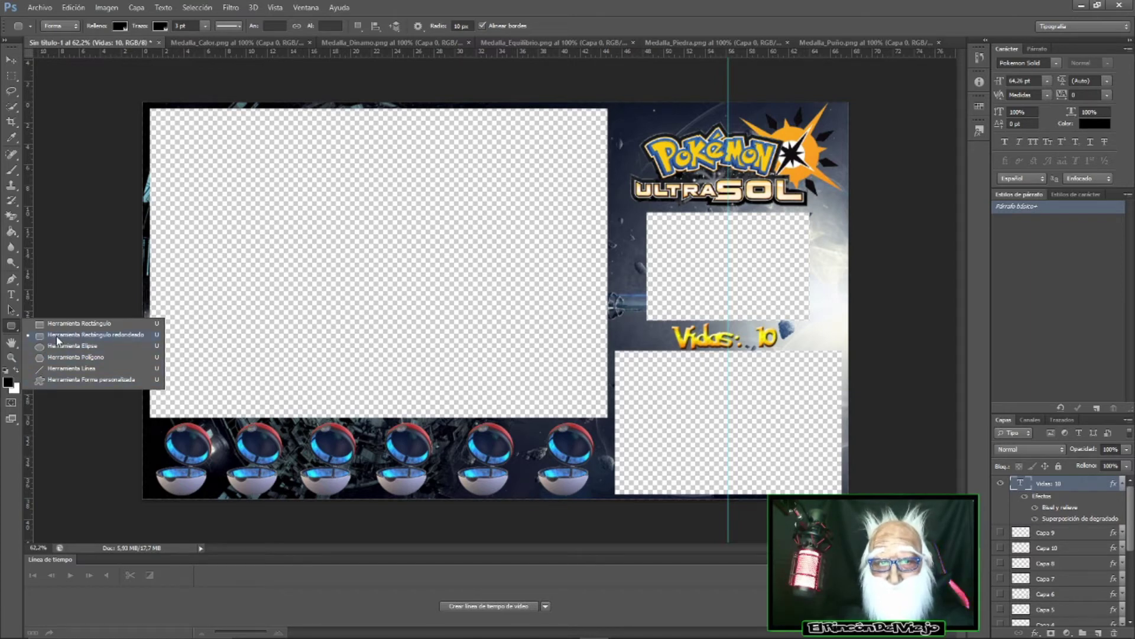
left_click(57, 339)
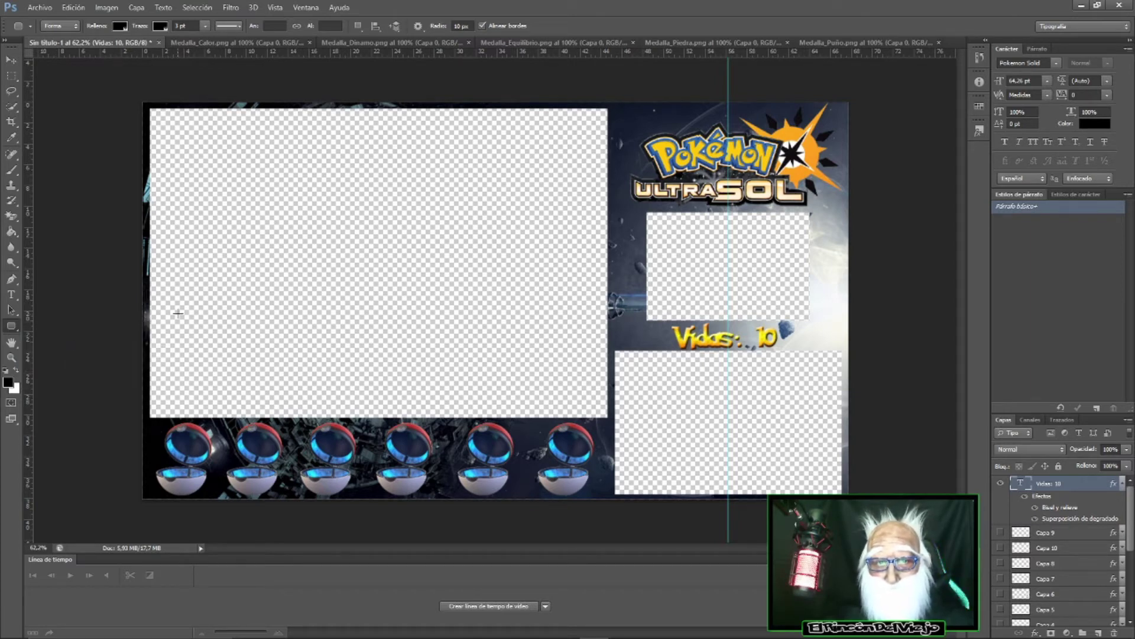
left_click_drag(173, 319, 246, 336)
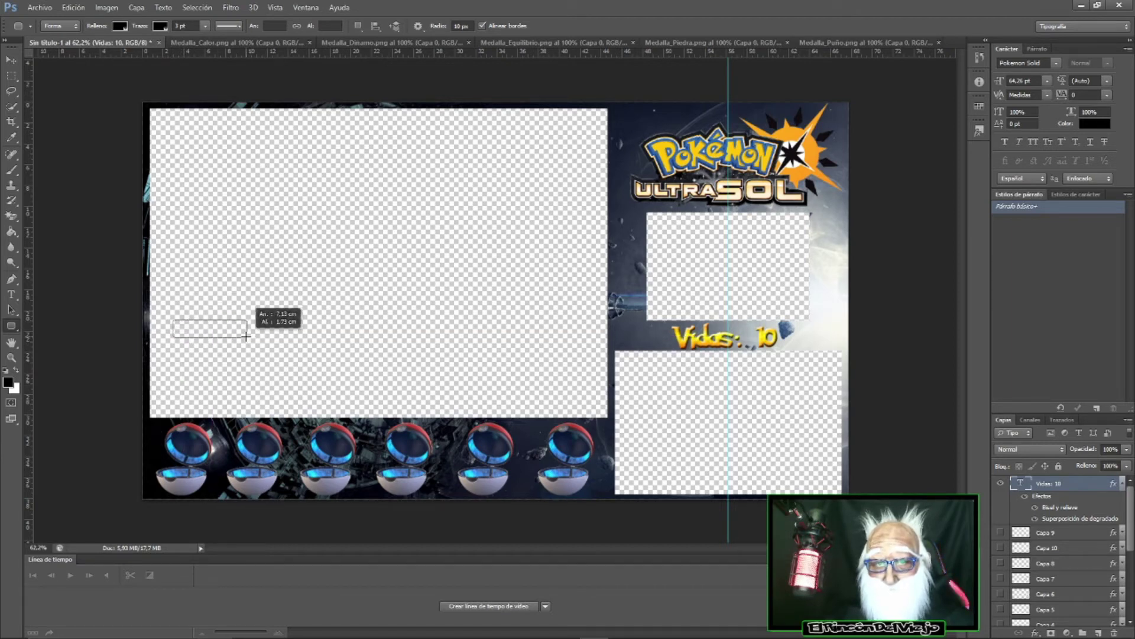
left_click_drag(246, 336, 247, 339)
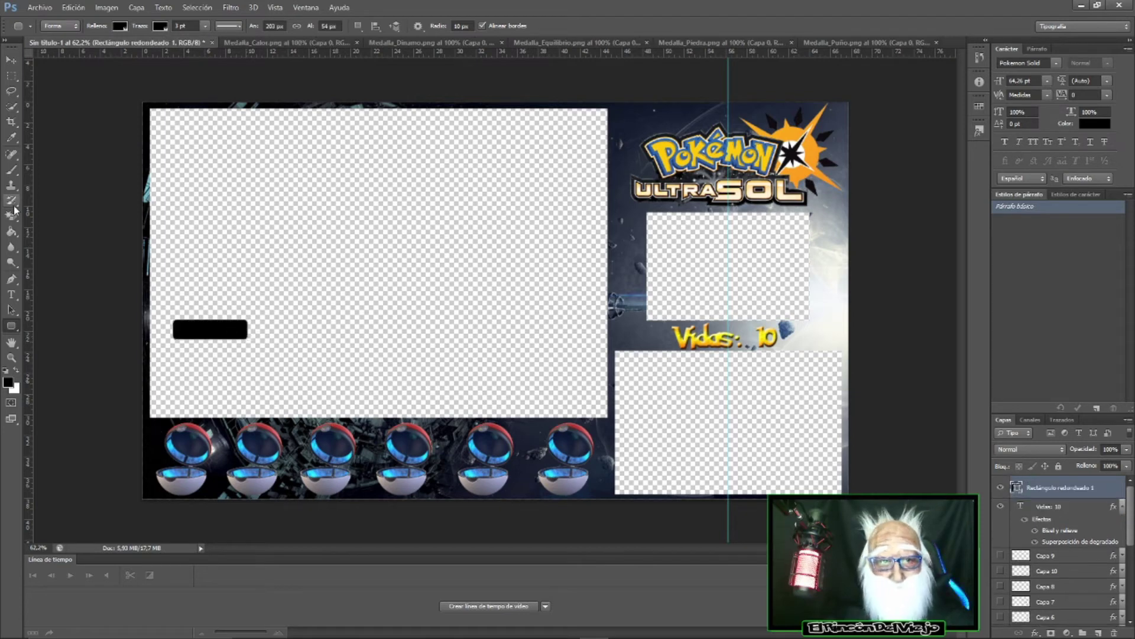
- Move the black rounded bar under the first pokéball and narrow it to about 87%
left_click(11, 61)
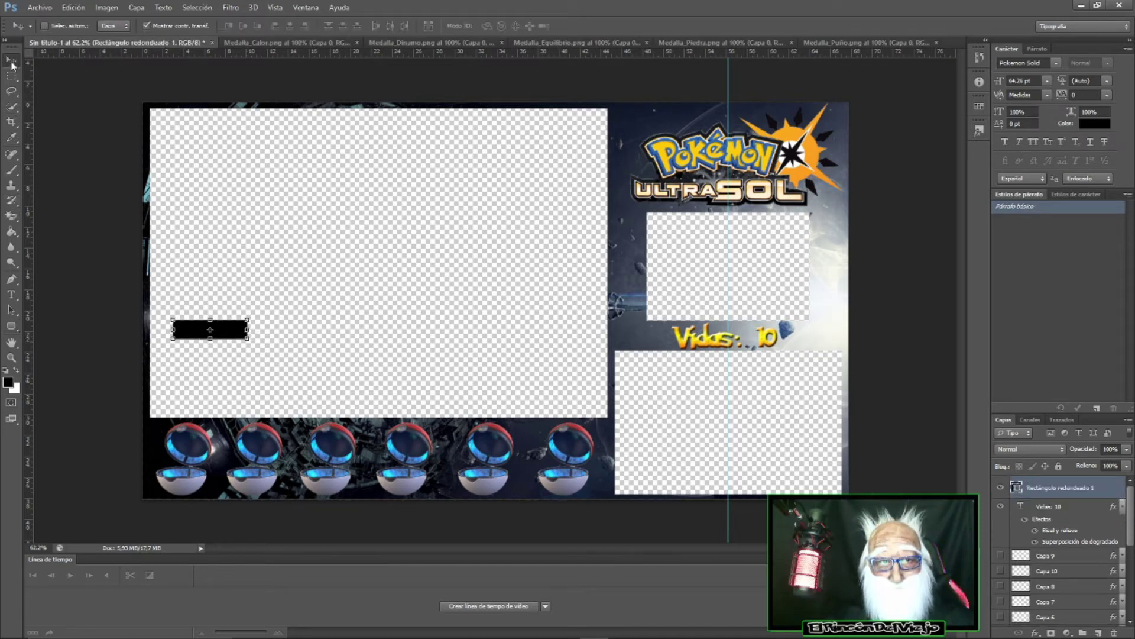
left_click_drag(224, 326, 207, 497)
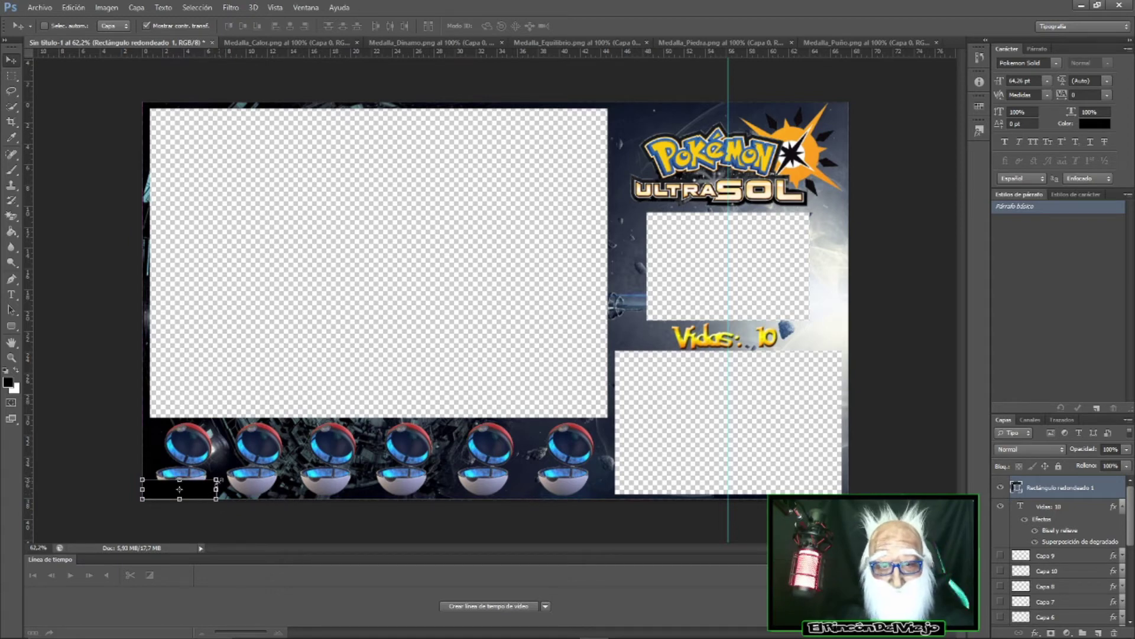
mouse_move(216, 489)
left_mouse_down()
mouse_move(205, 493)
mouse_move(213, 482)
left_mouse_up()
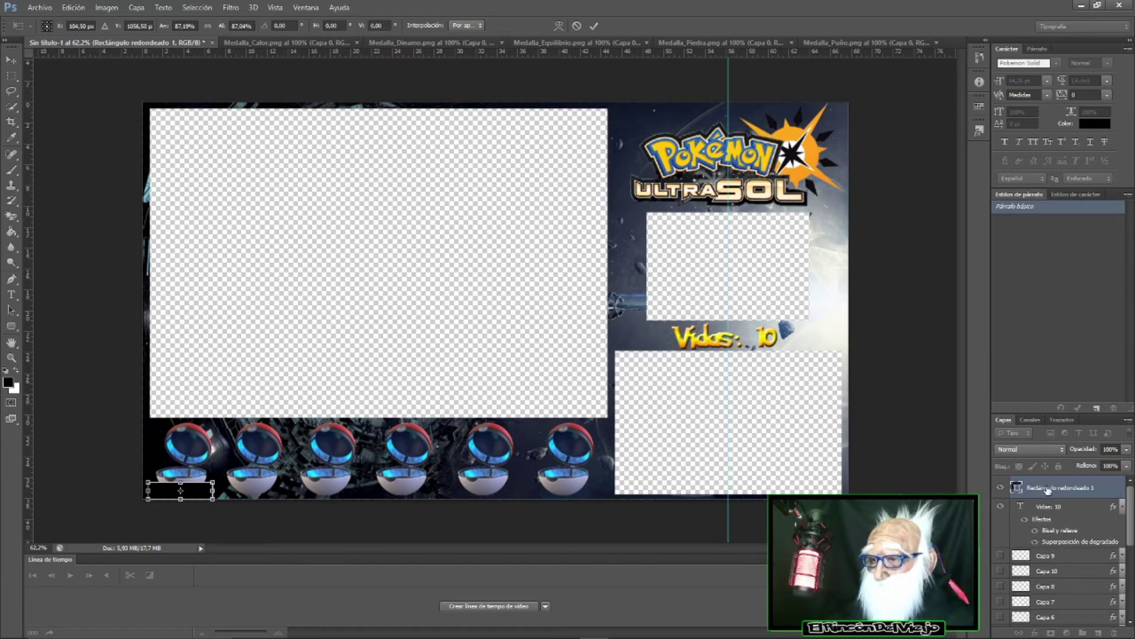
left_click(595, 25)
- Try several Styles presets on the bar, then settle on the gold Satin + Gradient Overlay style
right_click(1048, 491)
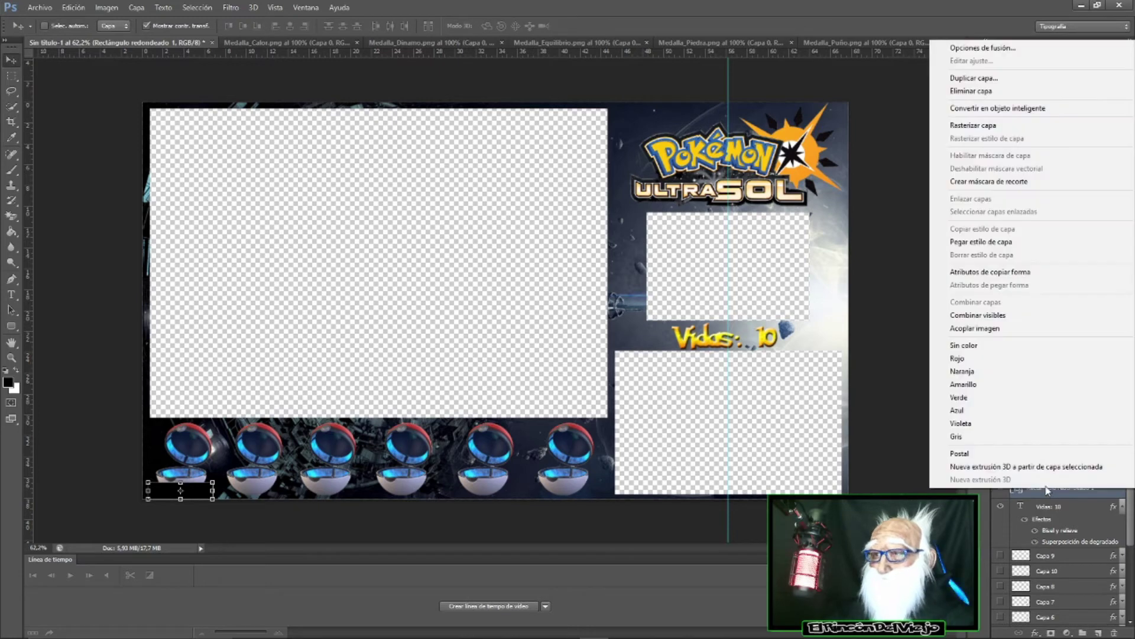
left_click(907, 172)
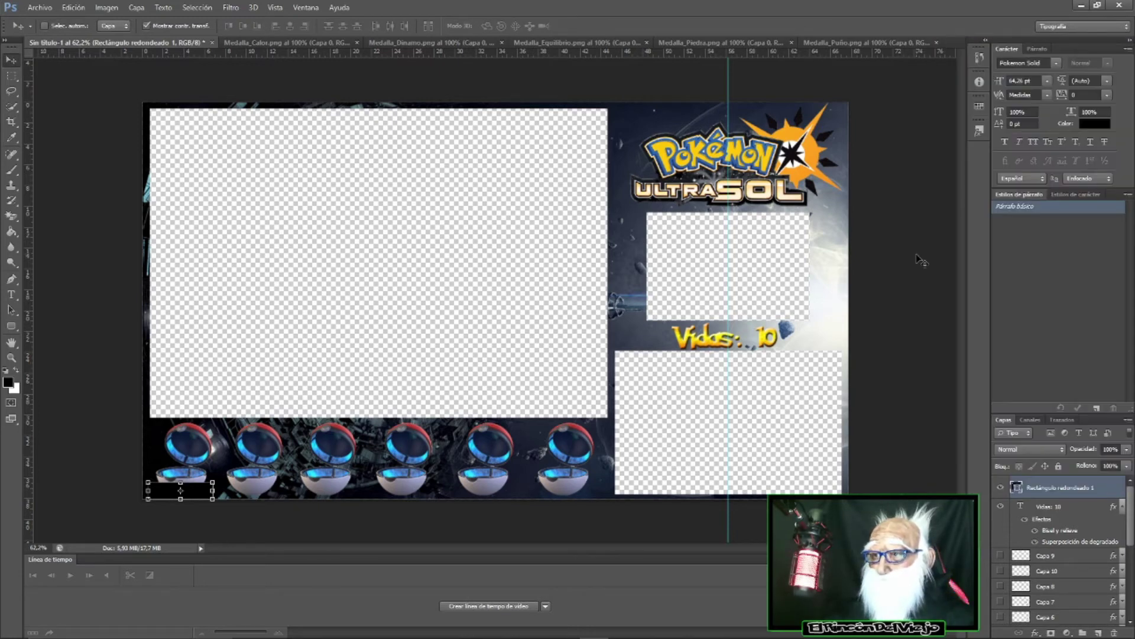
left_click(980, 129)
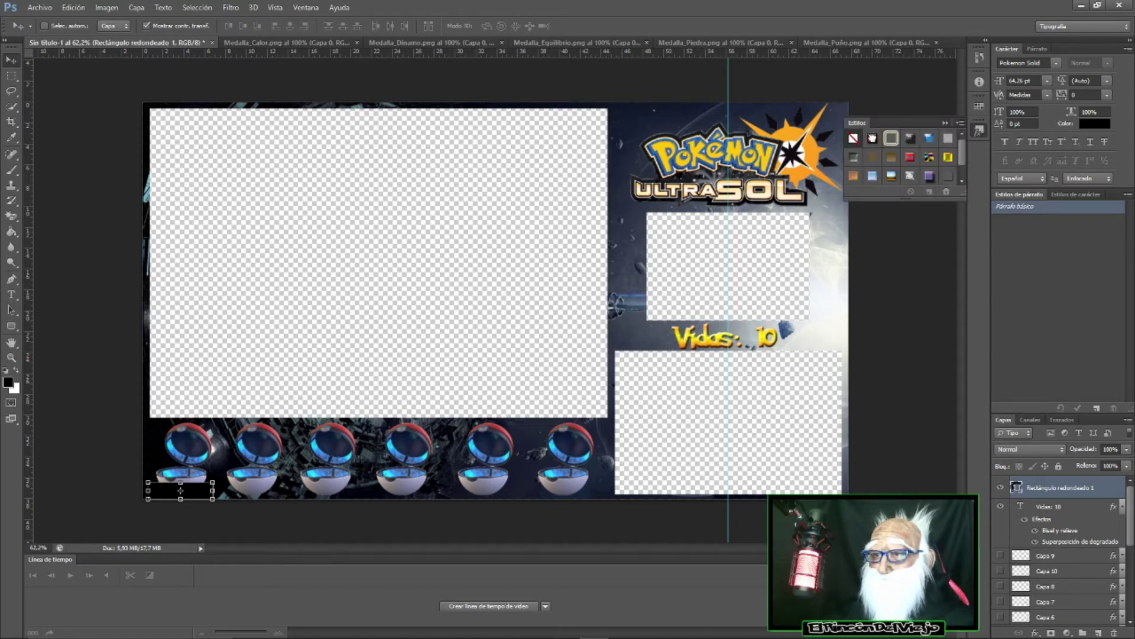
left_click(891, 138)
left_click(891, 141)
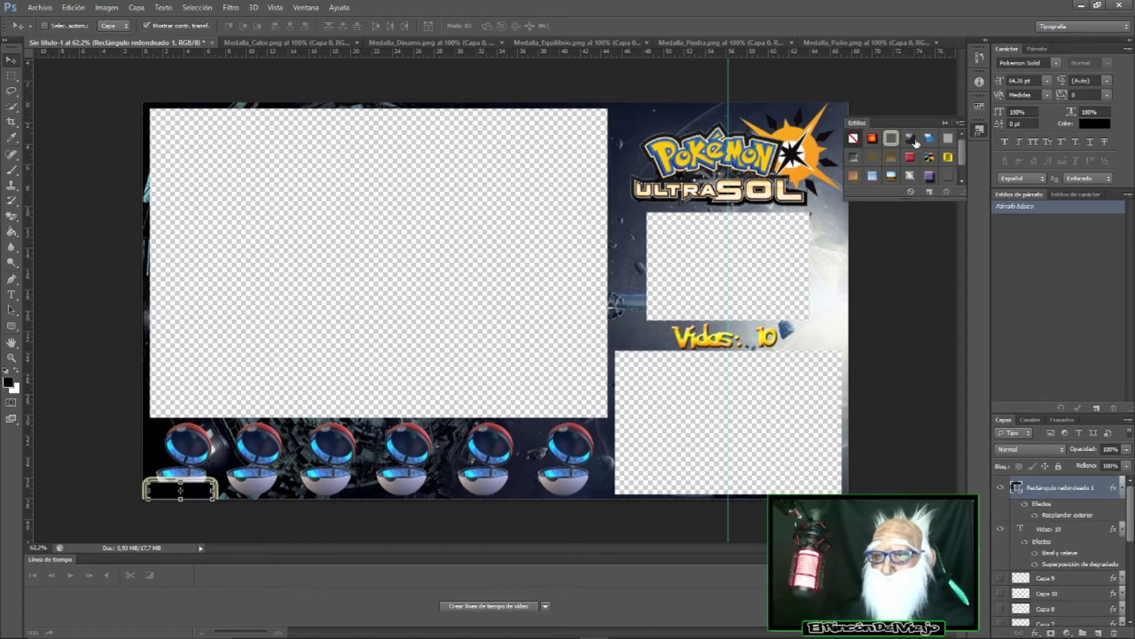
left_click(914, 140)
left_click(932, 161)
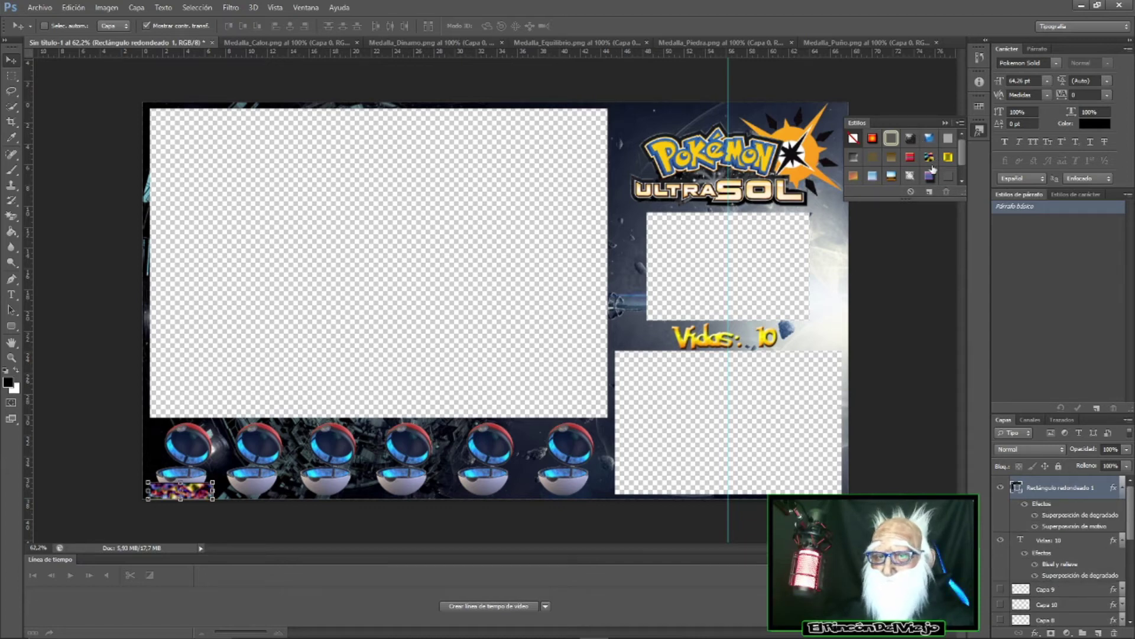
left_click(891, 159)
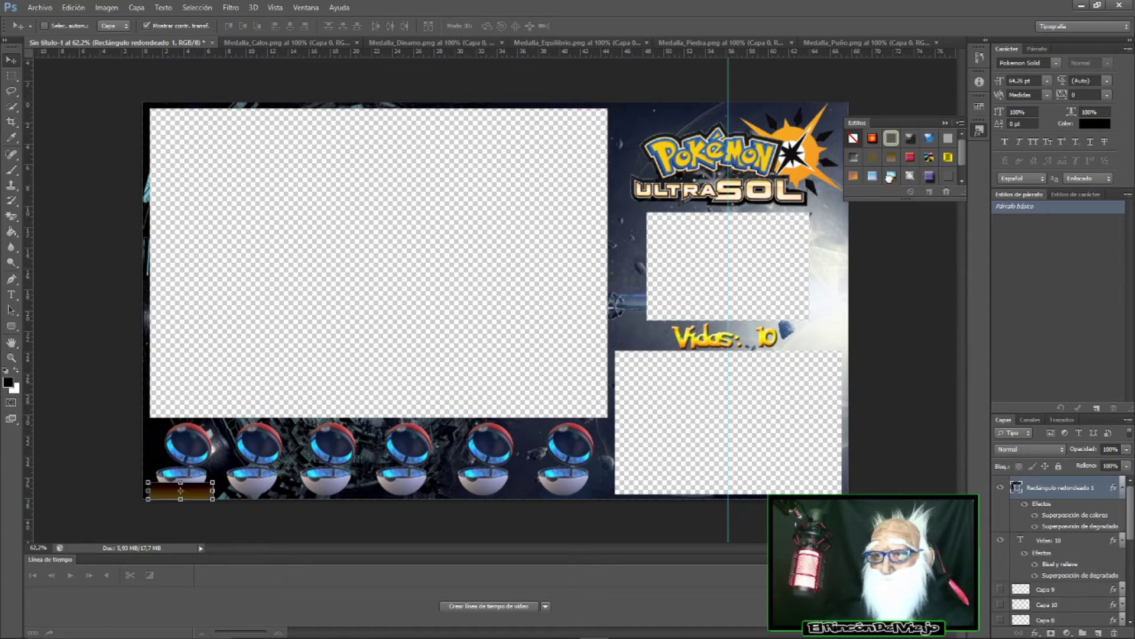
left_click(891, 176)
left_click(853, 176)
left_click(873, 176)
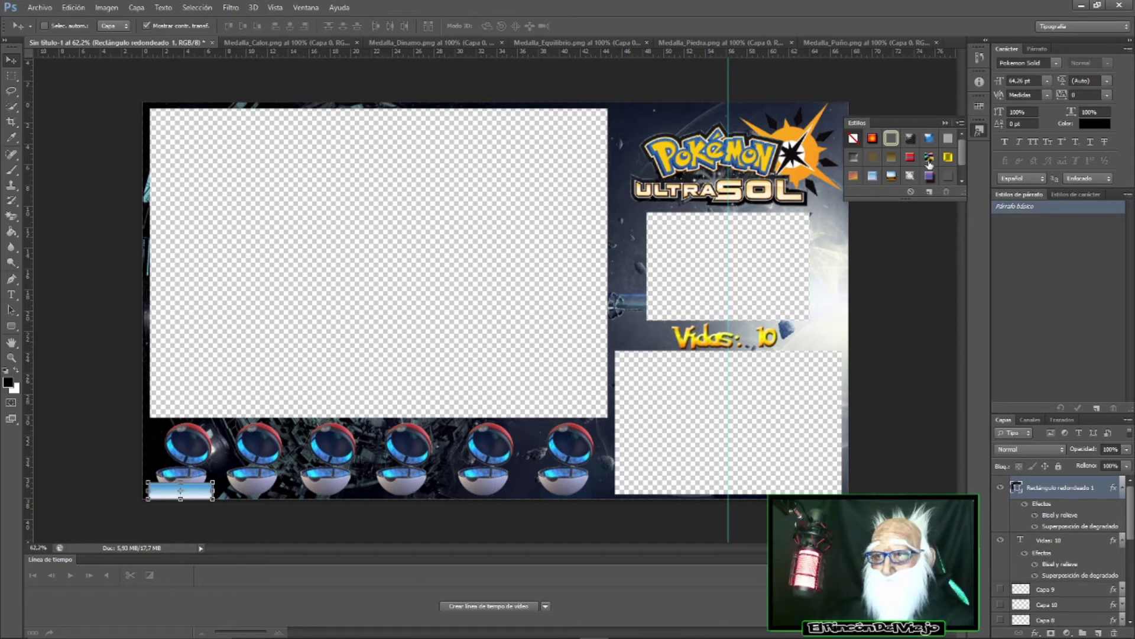
left_click(946, 156)
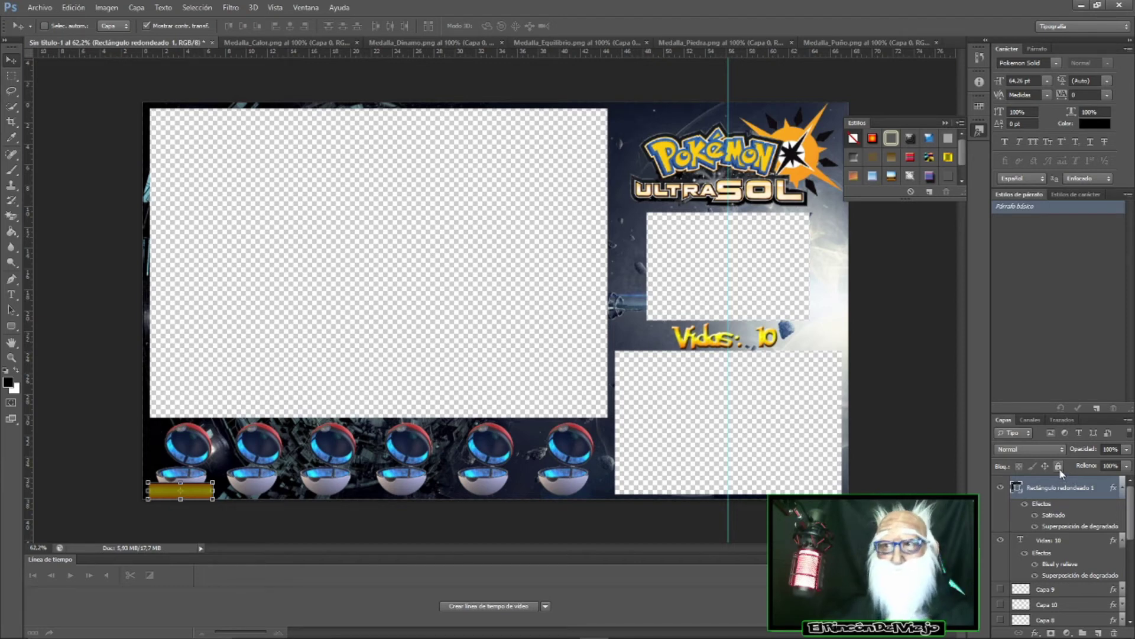
- Duplicate the gold bar layer and drag the copy right beside the first bar
left_click(945, 123)
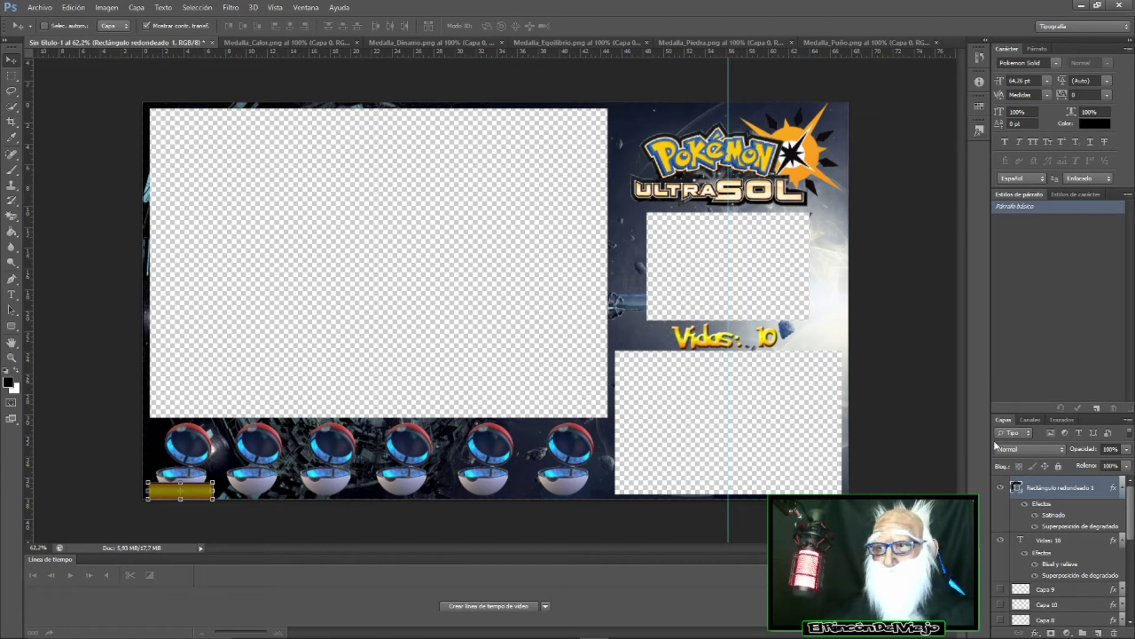
right_click(1045, 491)
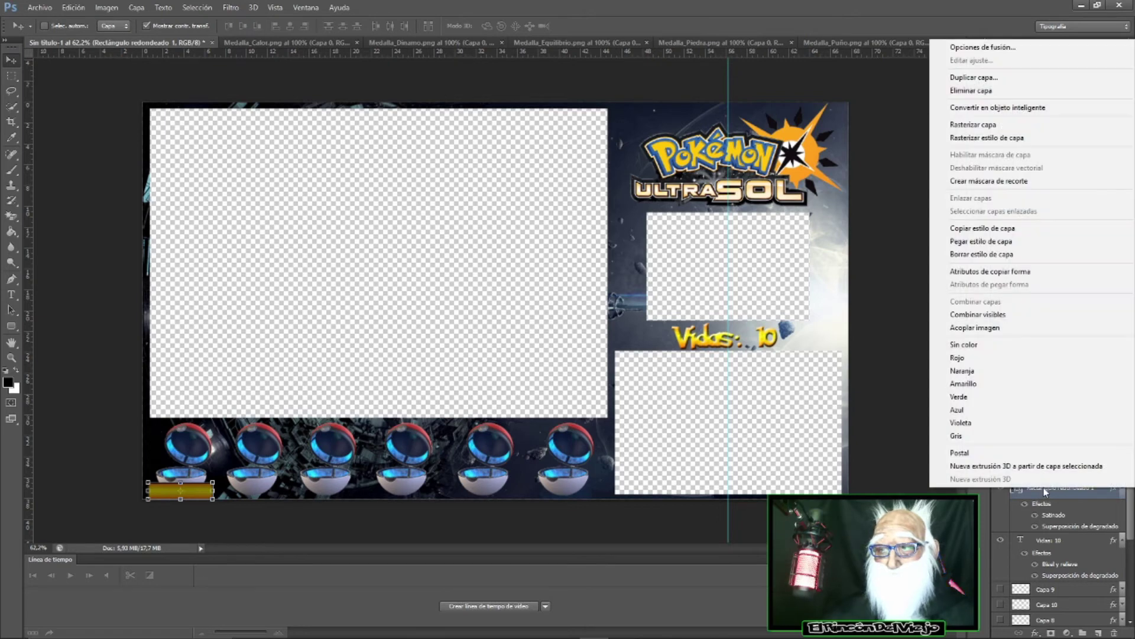
left_click(982, 77)
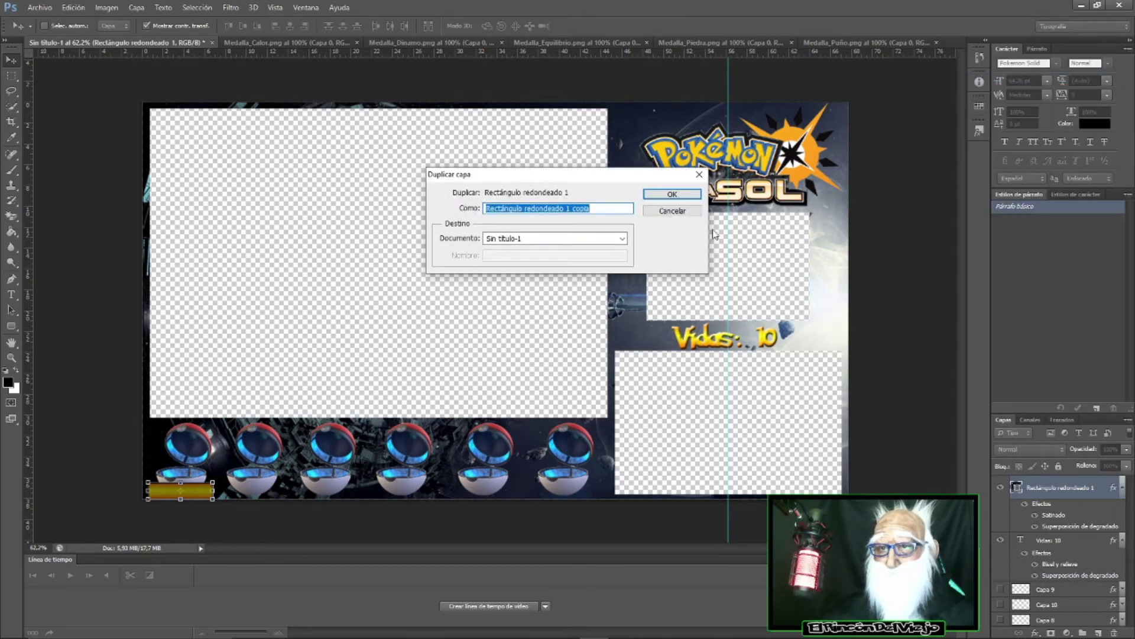
left_click(671, 194)
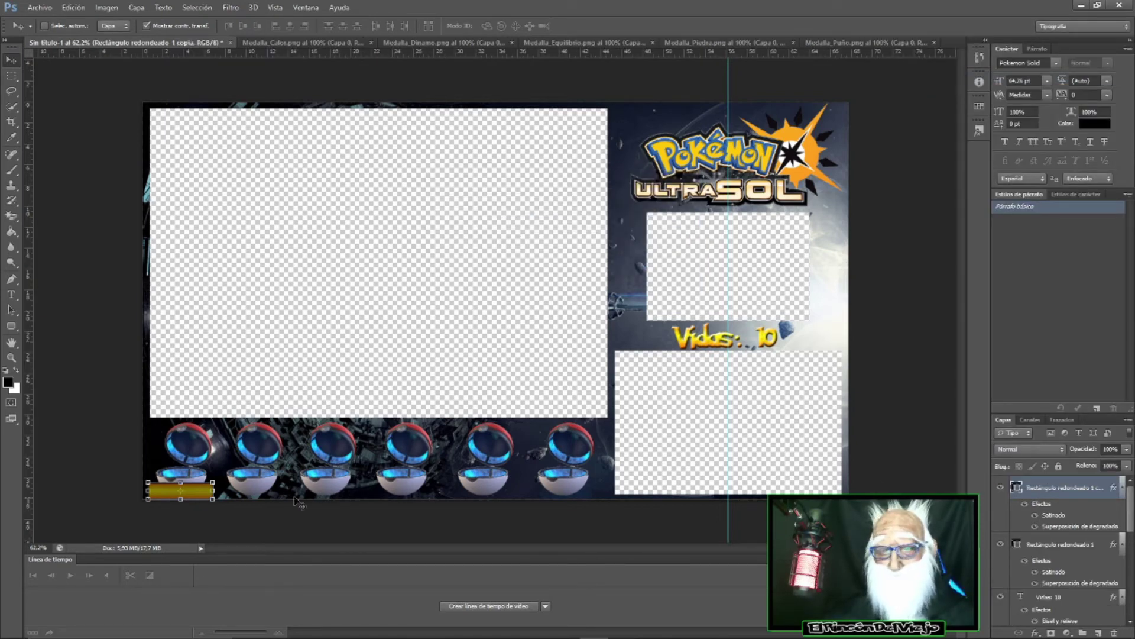
left_click_drag(197, 495, 266, 496)
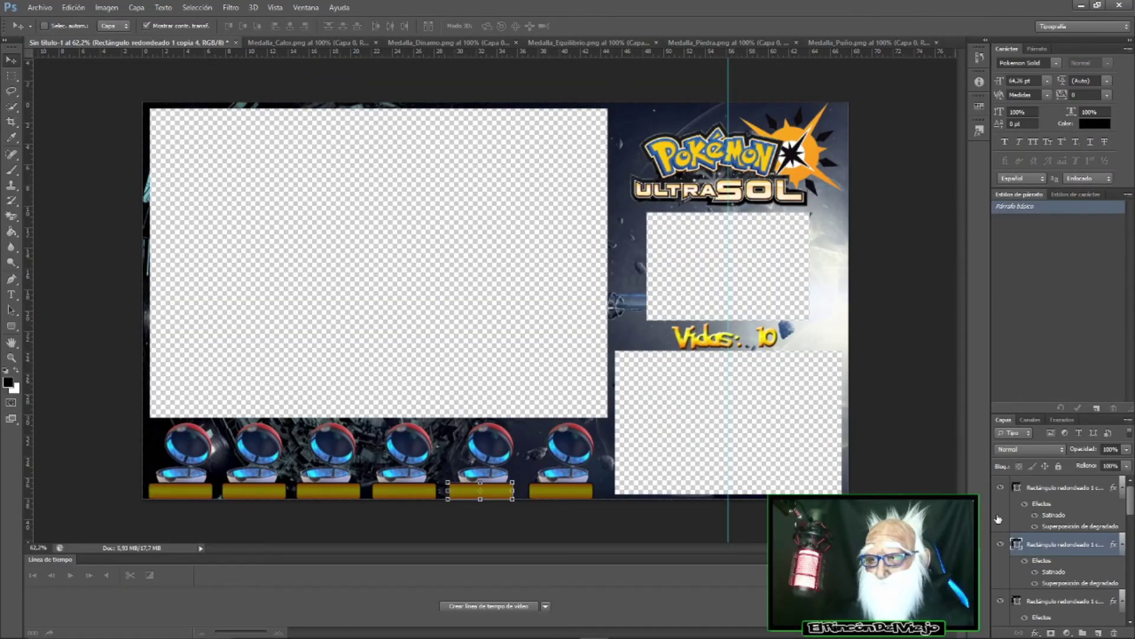
scroll(1070, 550, "down", 2)
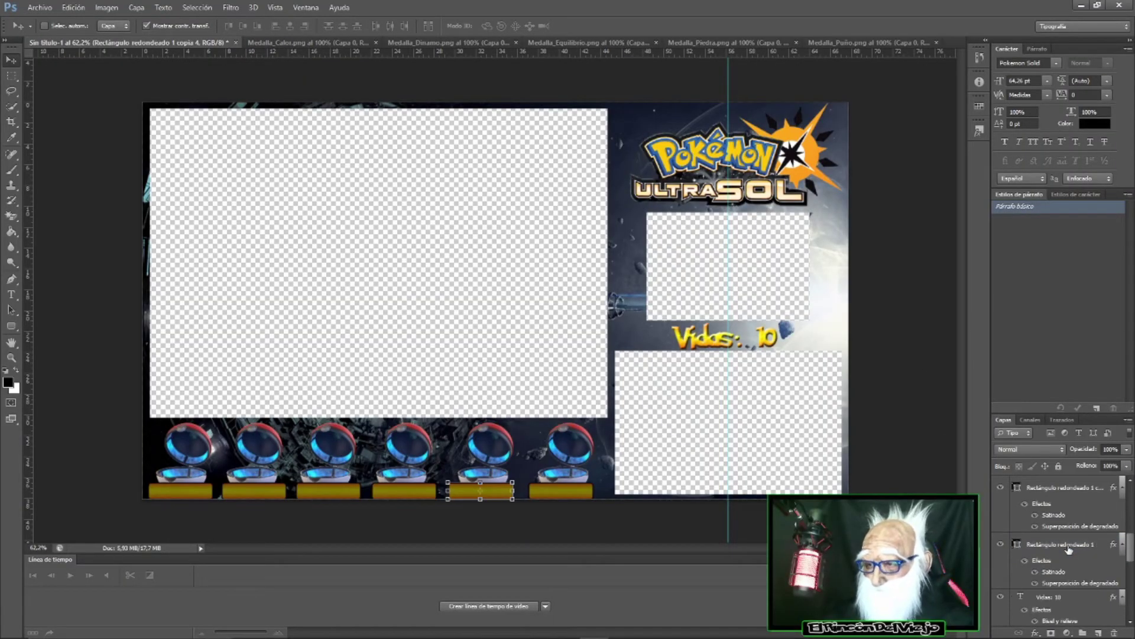
left_click(1064, 544)
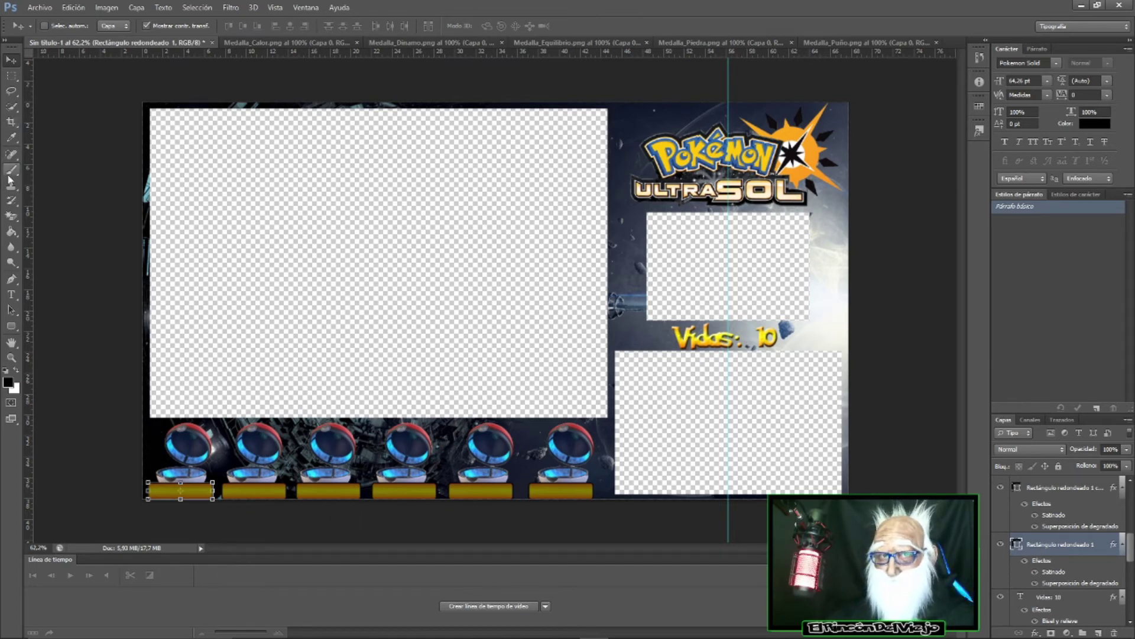
- Add a placeholder text box of P's over the first gold bar
left_click(11, 296)
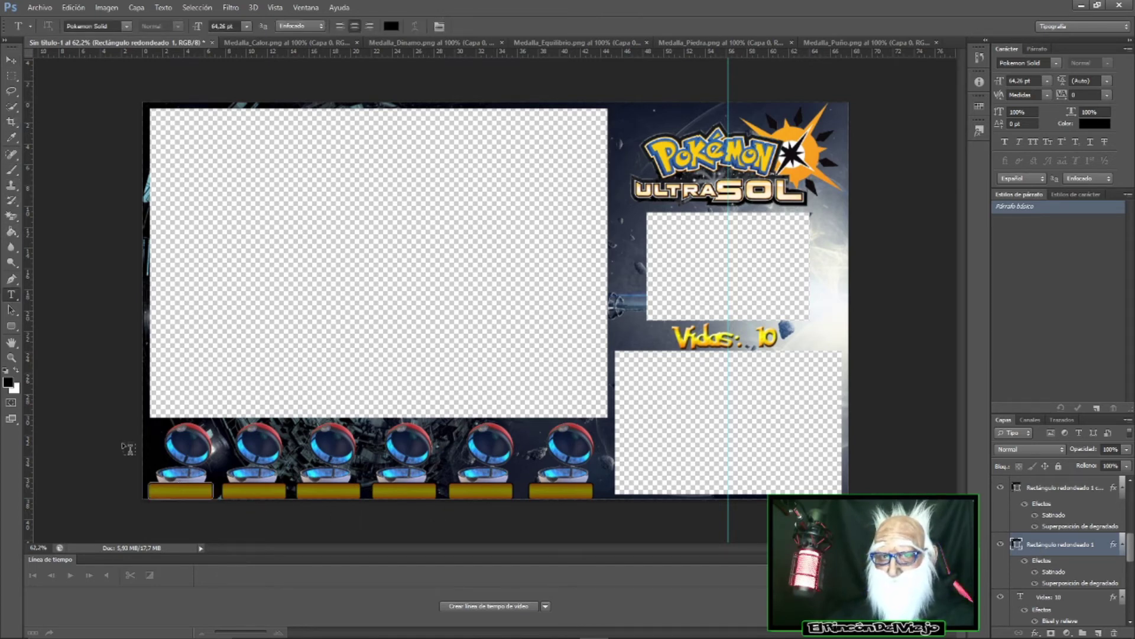
left_click_drag(148, 483, 214, 500)
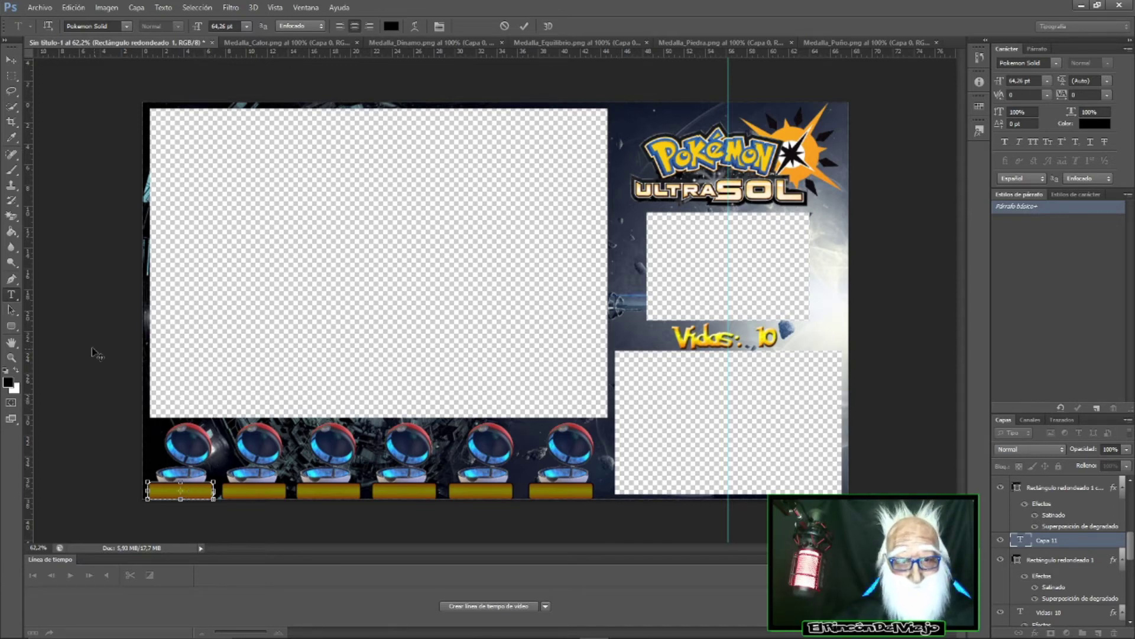
left_click(10, 297)
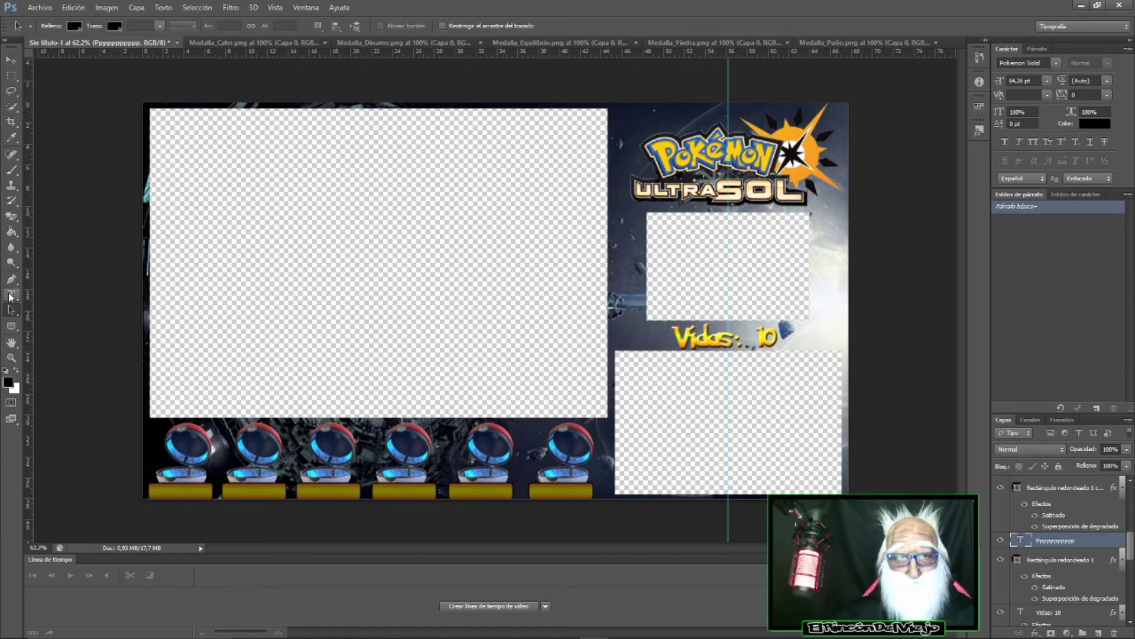
- Delete the placeholder text layer with Eliminar capa and confirm
left_click(10, 297)
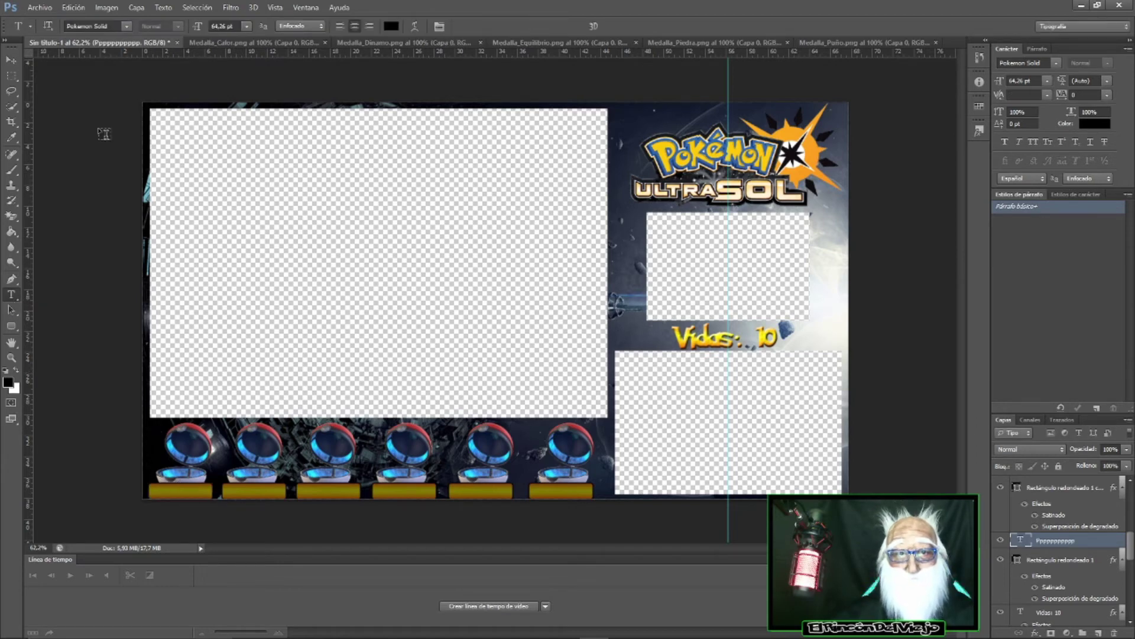
right_click(1056, 541)
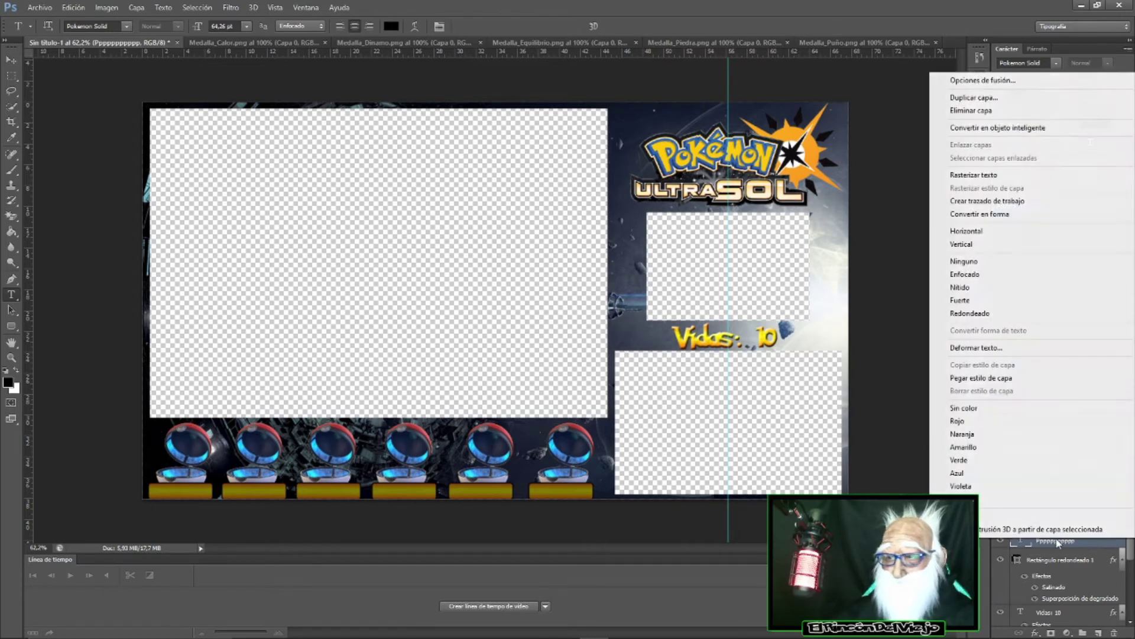
left_click(999, 113)
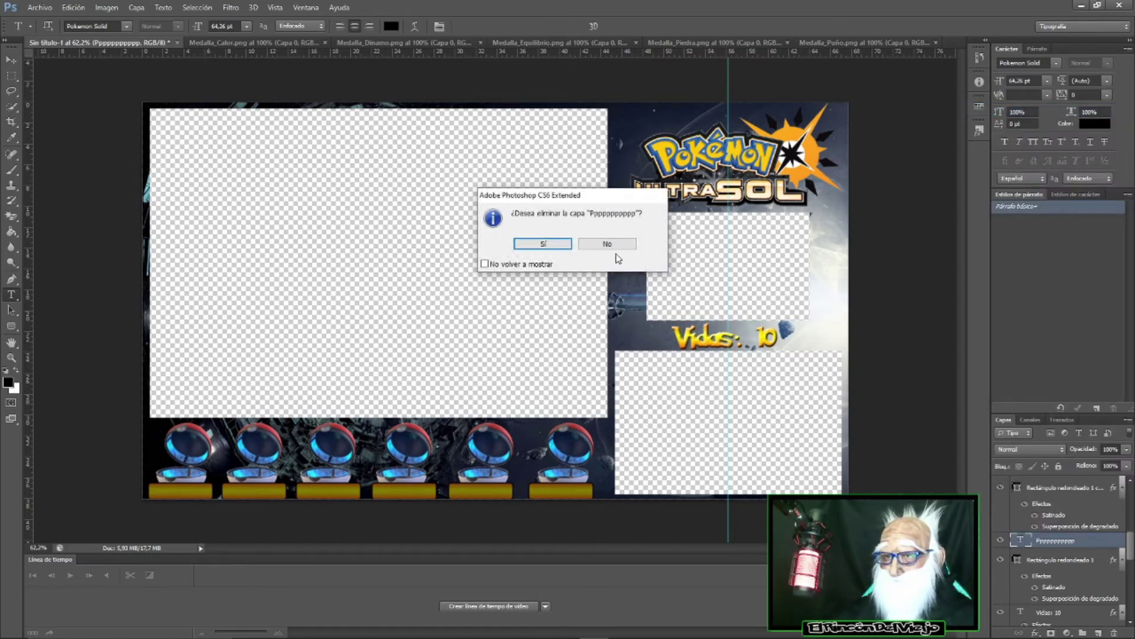
left_click(546, 242)
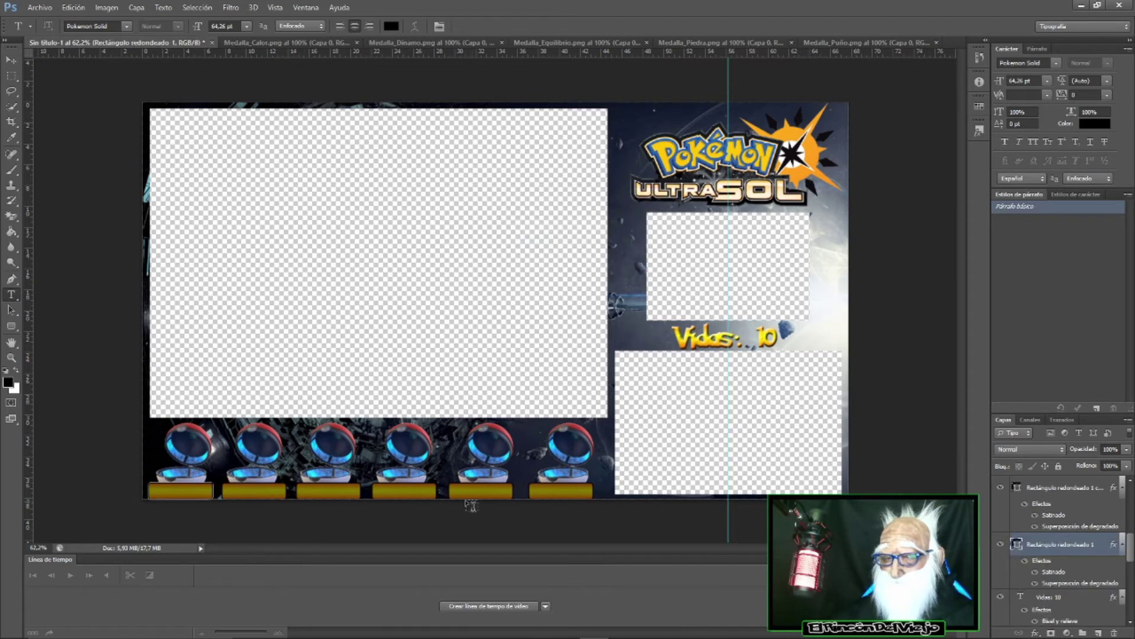
- Type 'Pokimoni' on the canvas and scale it down onto the first gold bar
left_click(276, 358)
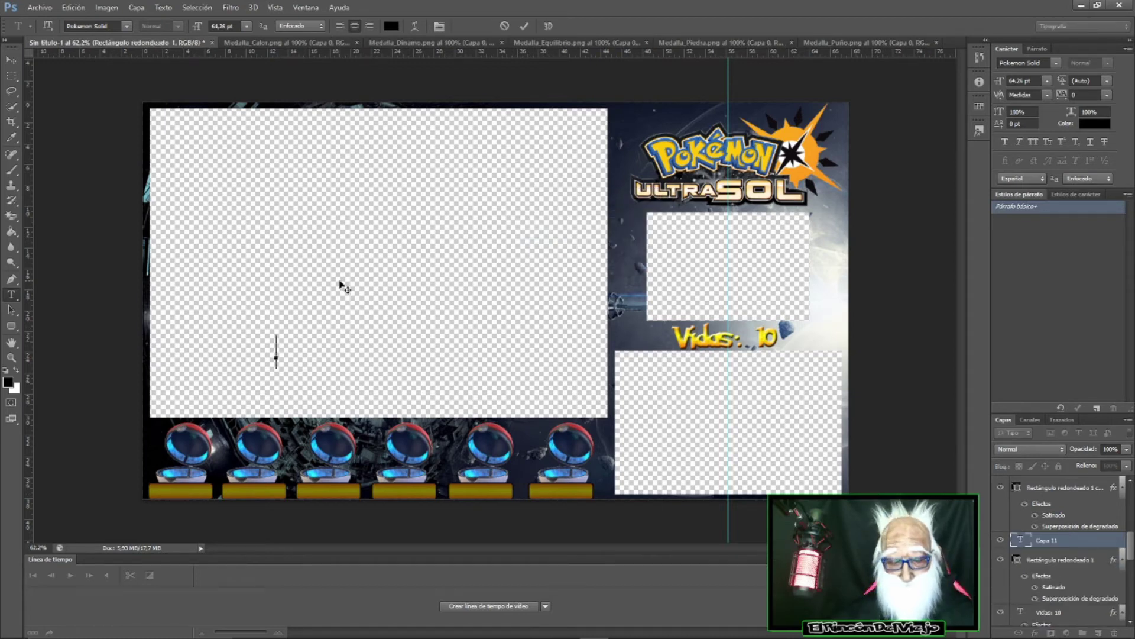
type("Po")
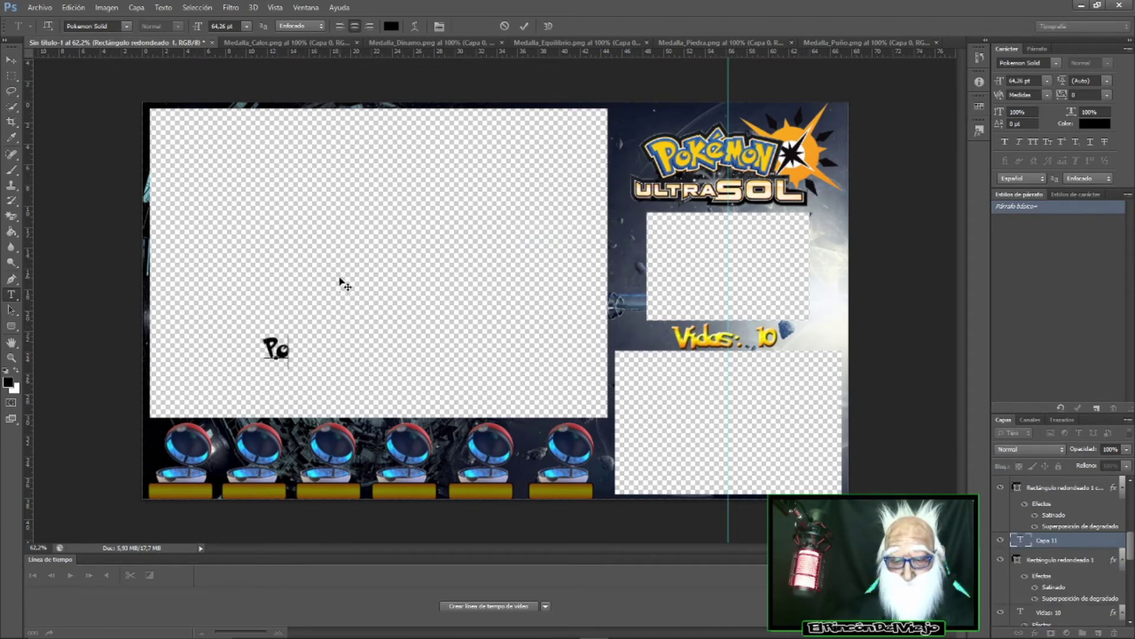
type("kimoni")
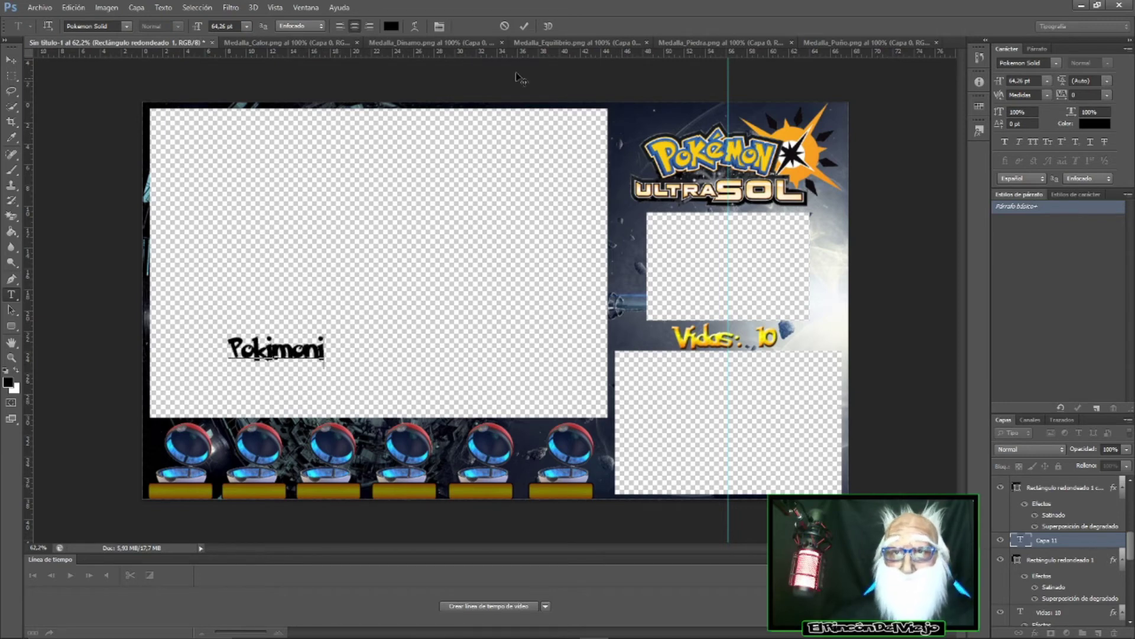
left_click(525, 26)
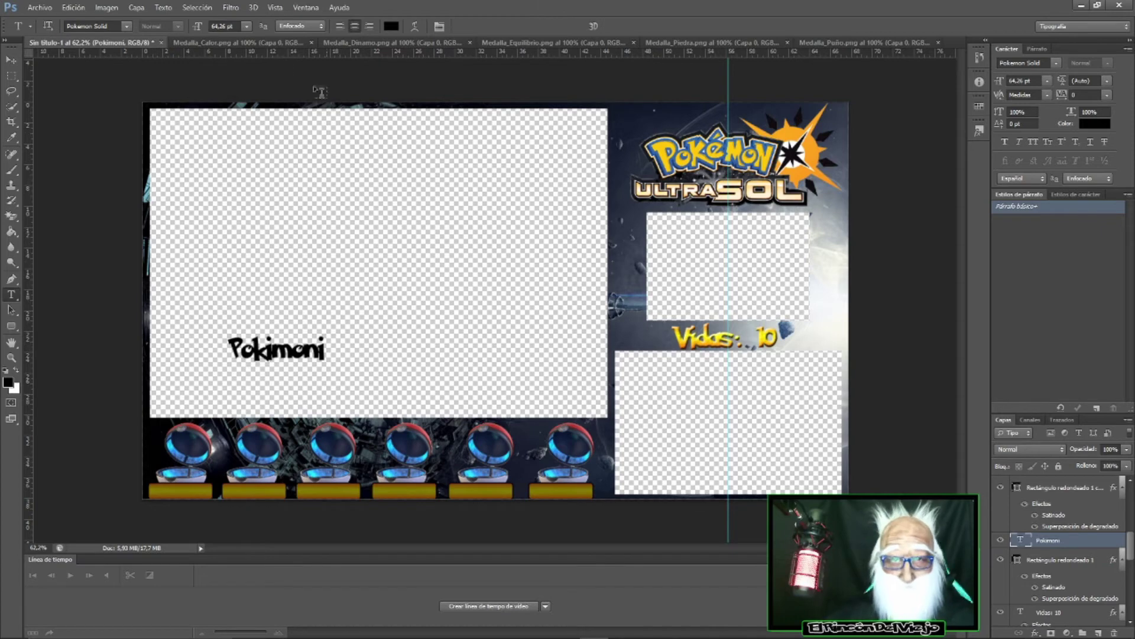
left_click(12, 62)
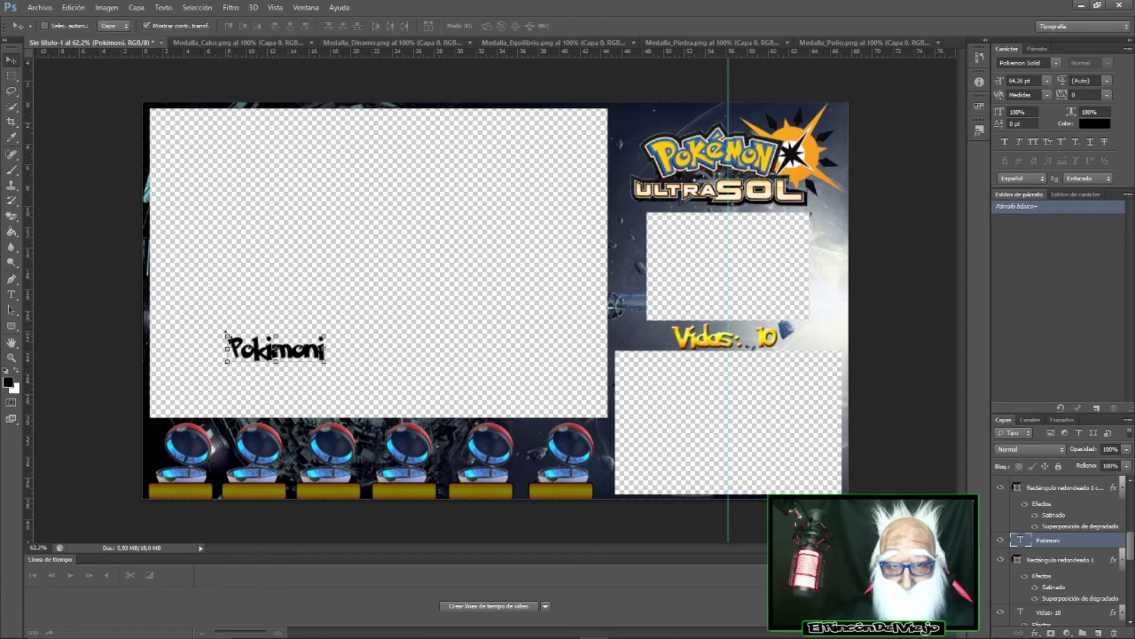
key("ctrl+t")
mouse_move(228, 336)
left_mouse_down()
mouse_move(262, 347)
mouse_move(167, 492)
mouse_move(153, 483)
mouse_move(159, 492)
left_mouse_up()
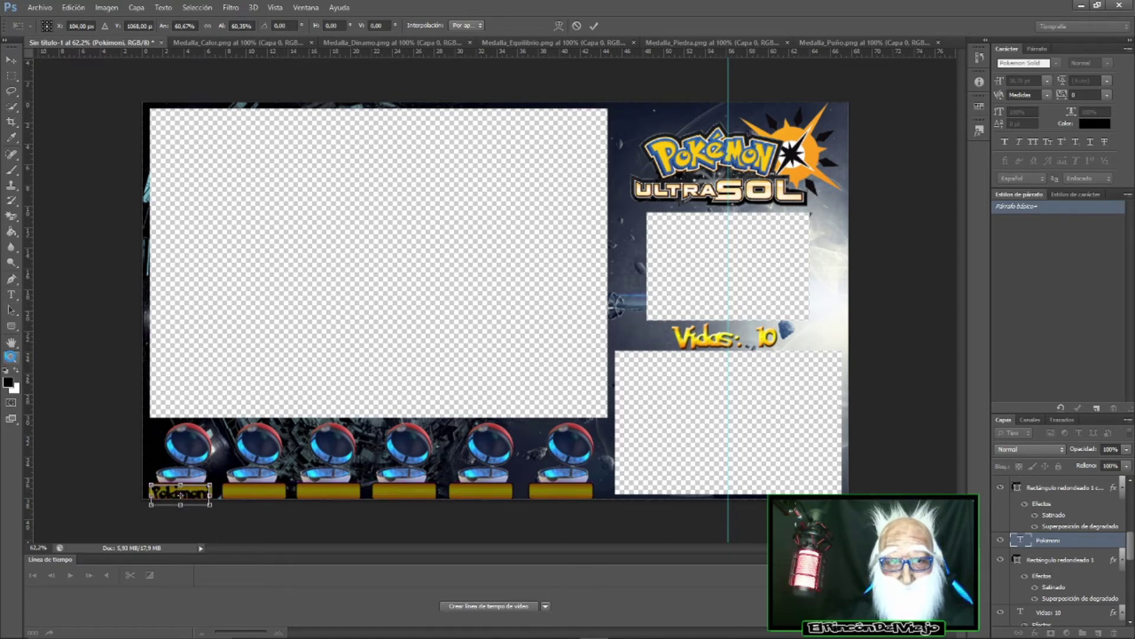
- Apply the Pokimoni resize, zoom in, and nudge the label up onto the gold bar
left_click(11, 357)
left_click(556, 253)
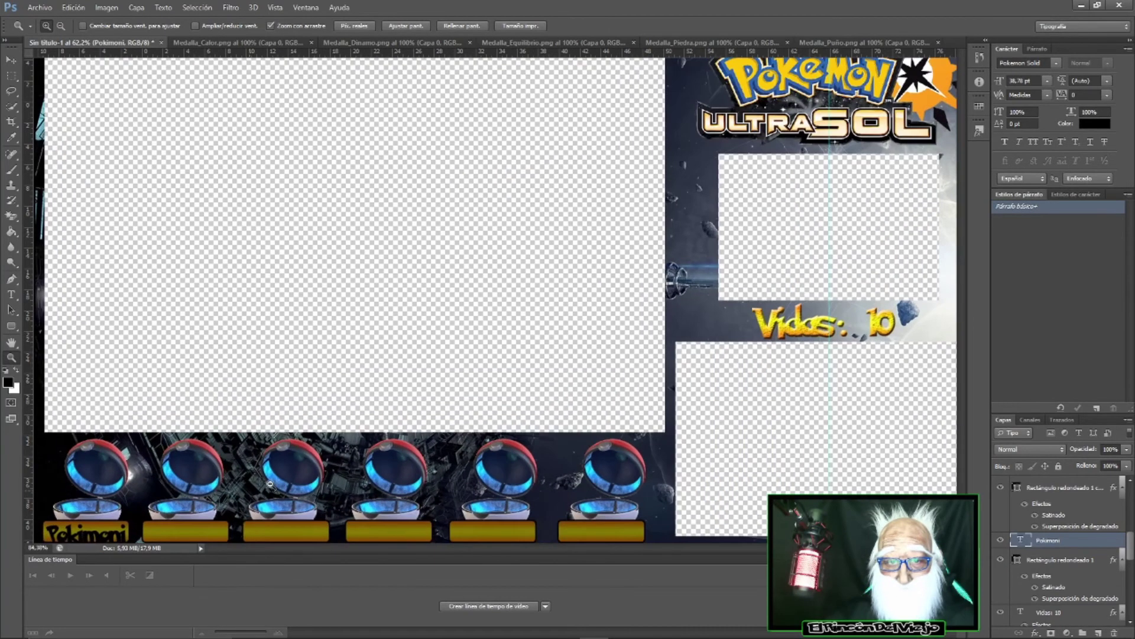
mouse_move(258, 486)
left_mouse_down()
mouse_move(276, 482)
mouse_move(251, 456)
left_mouse_up()
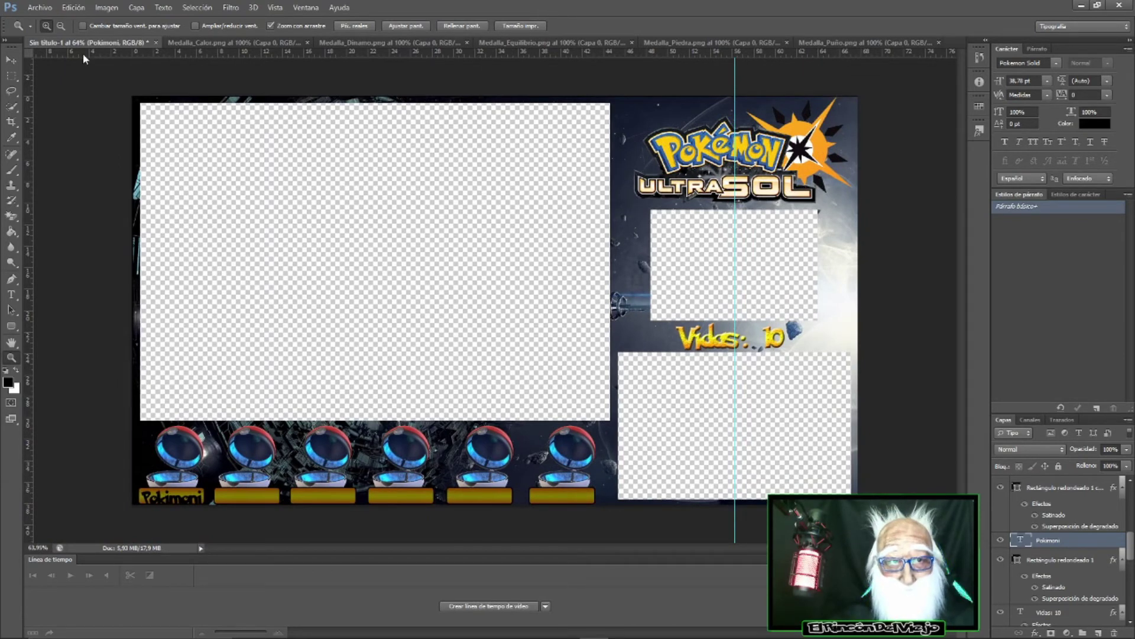
left_click(11, 59)
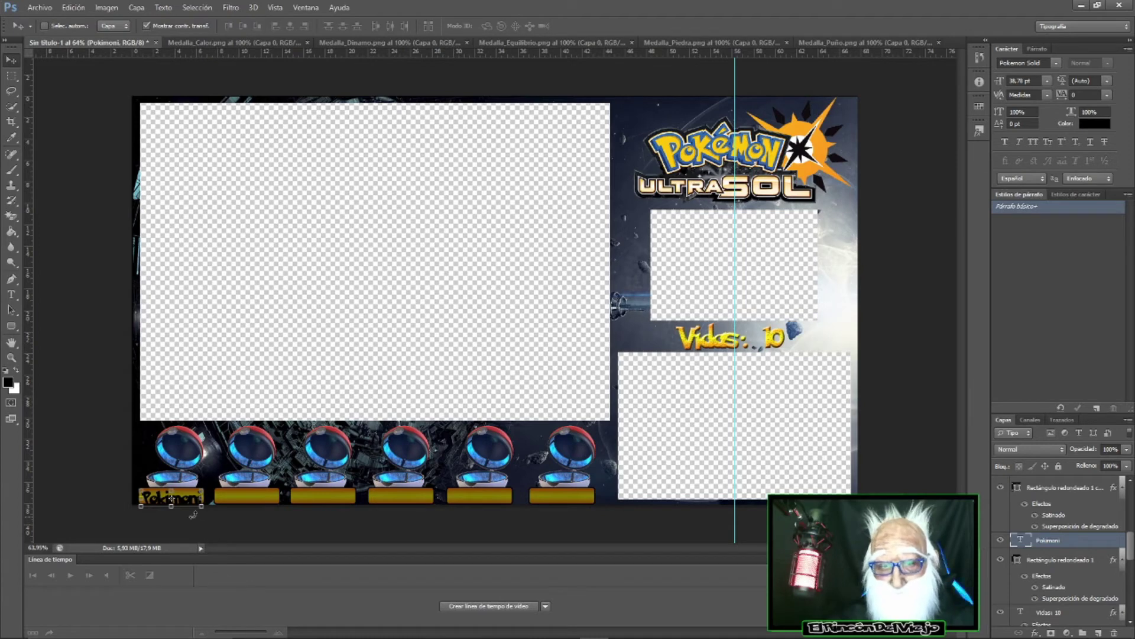
left_click_drag(192, 504, 192, 500)
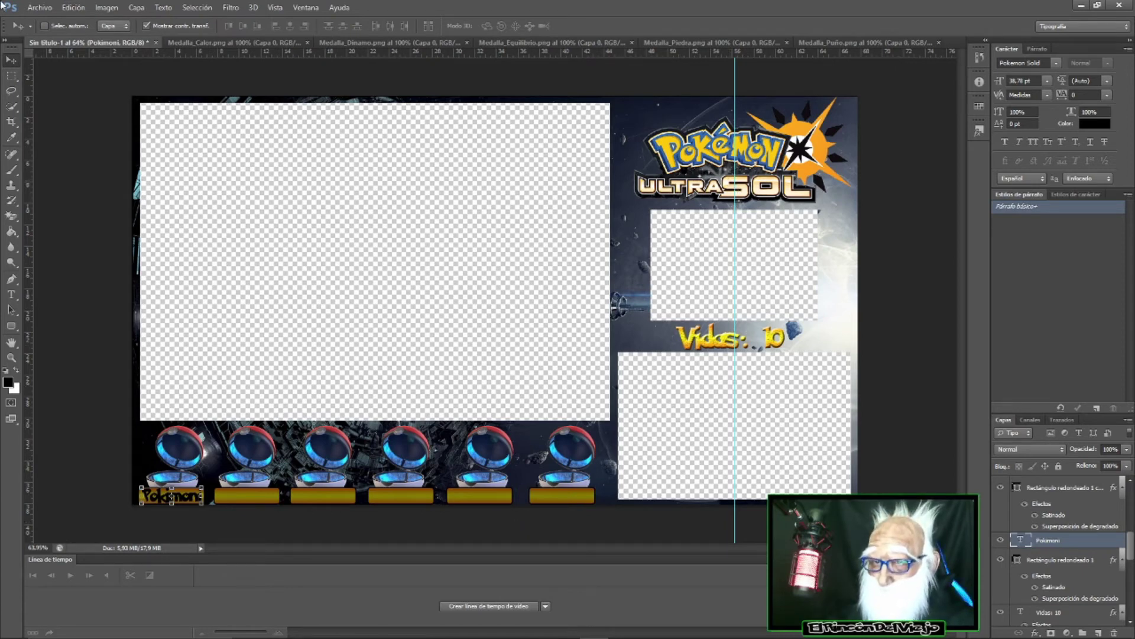
left_click(41, 8)
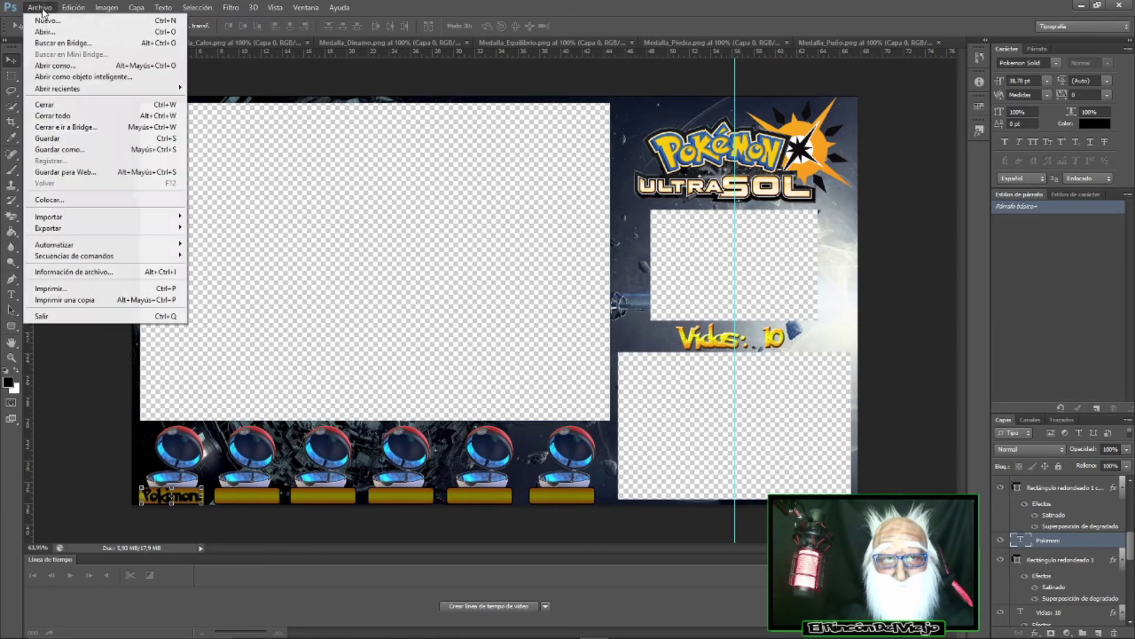
- Open the solgaleo image from the Escritorio folder
left_click(61, 37)
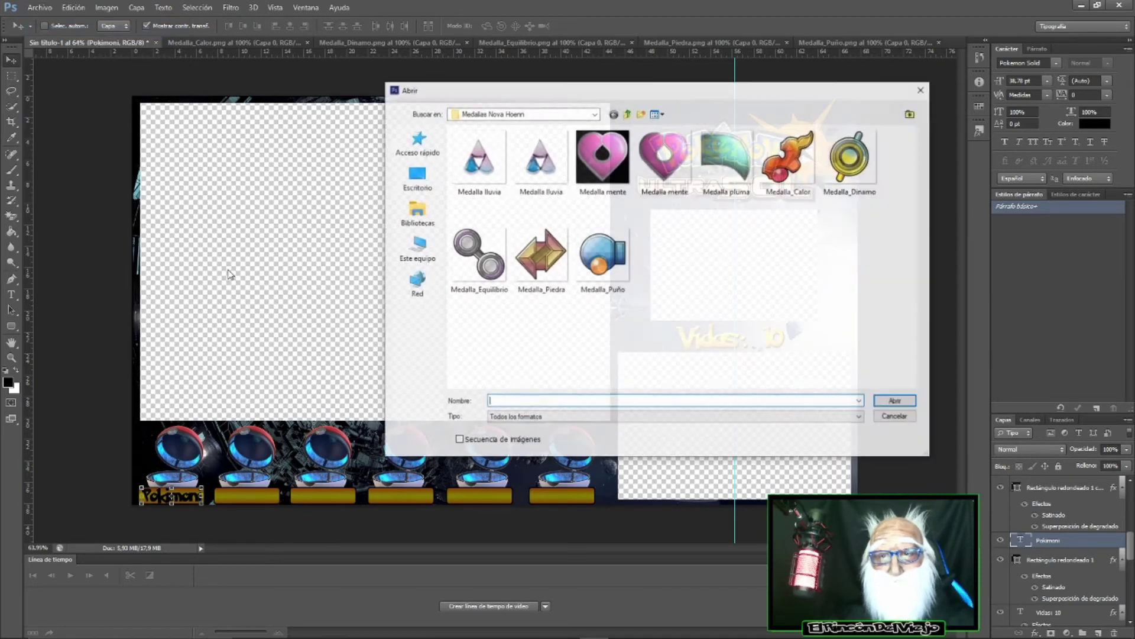
left_click(417, 178)
scroll(789, 291, "up", 3)
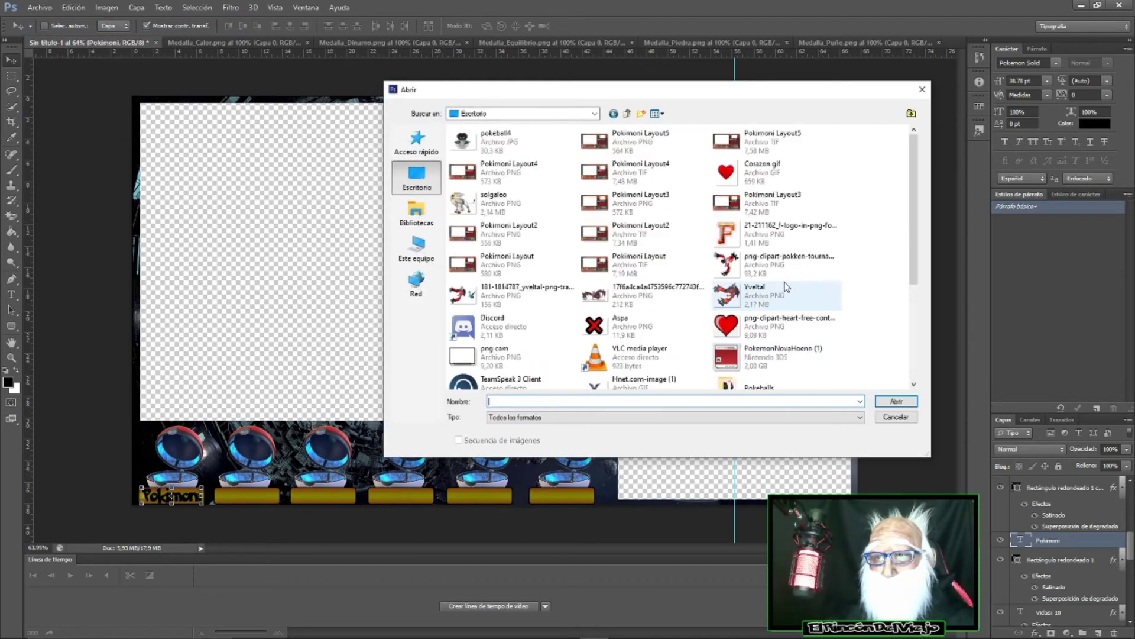
left_click(501, 211)
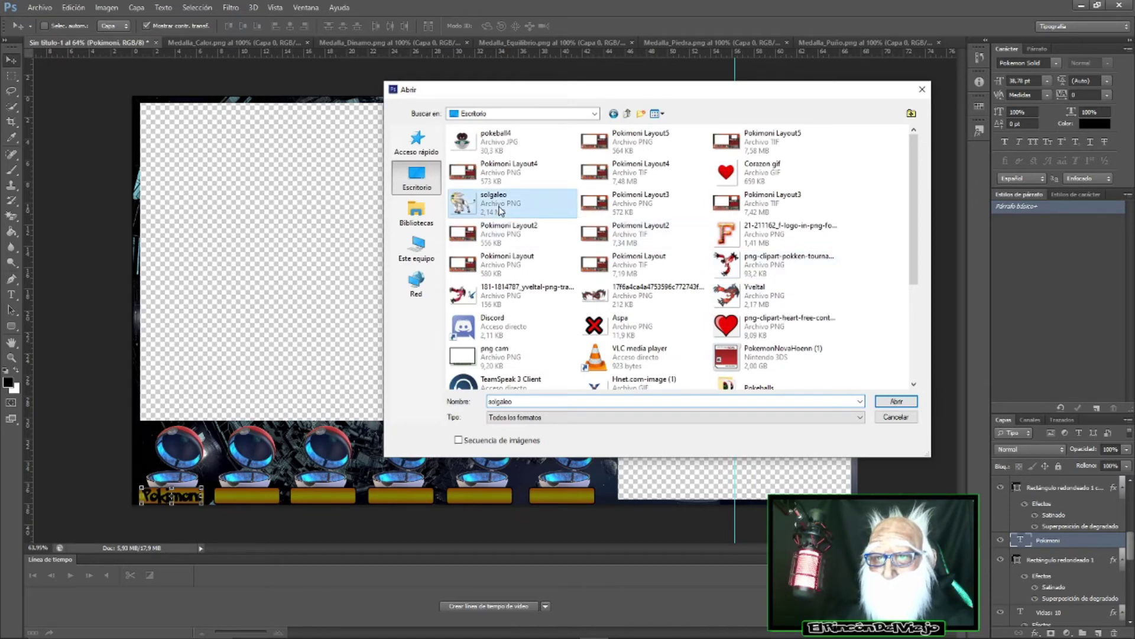
left_click(893, 401)
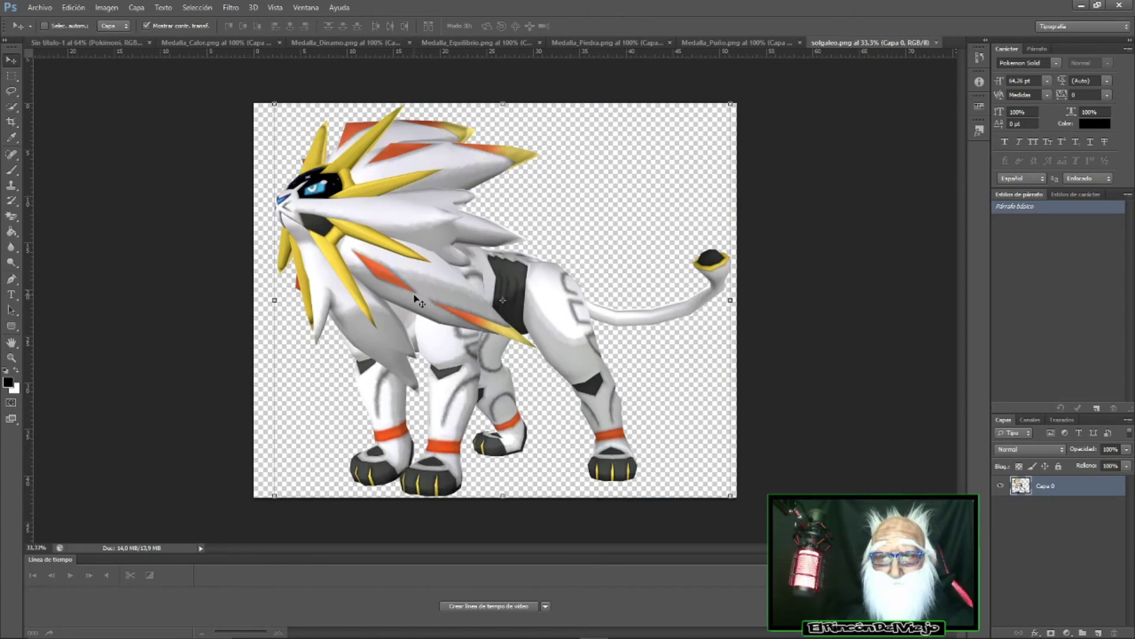
- Drag the solgaleo layer into the Sin título-1 overlay and position it
left_click_drag(400, 254, 81, 45)
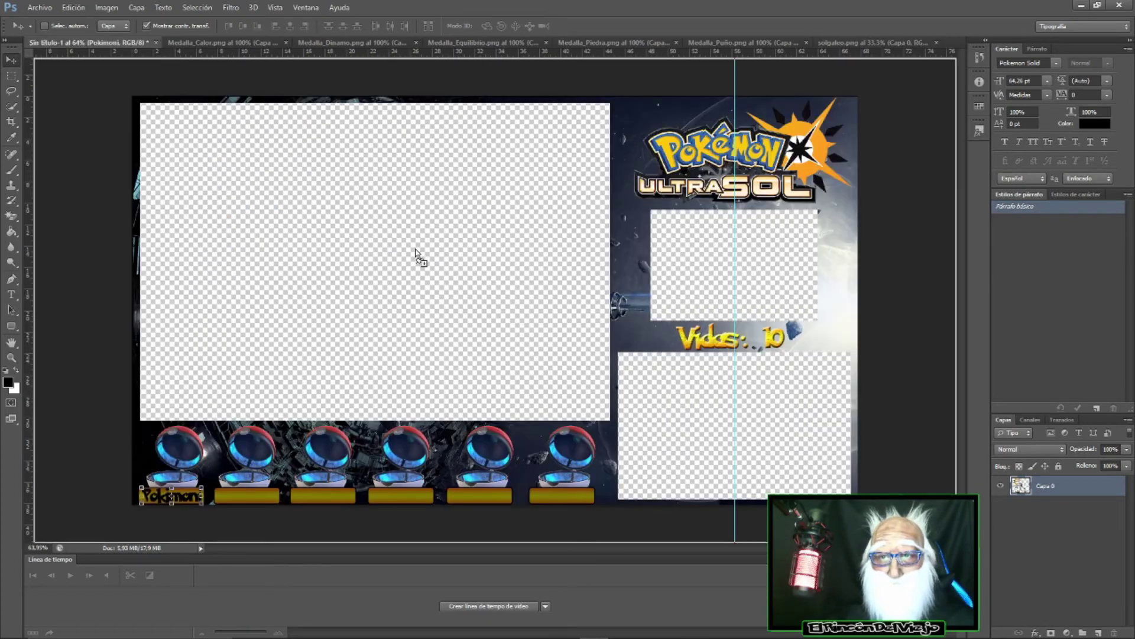
left_click_drag(81, 46, 495, 296)
left_click_drag(423, 221, 397, 336)
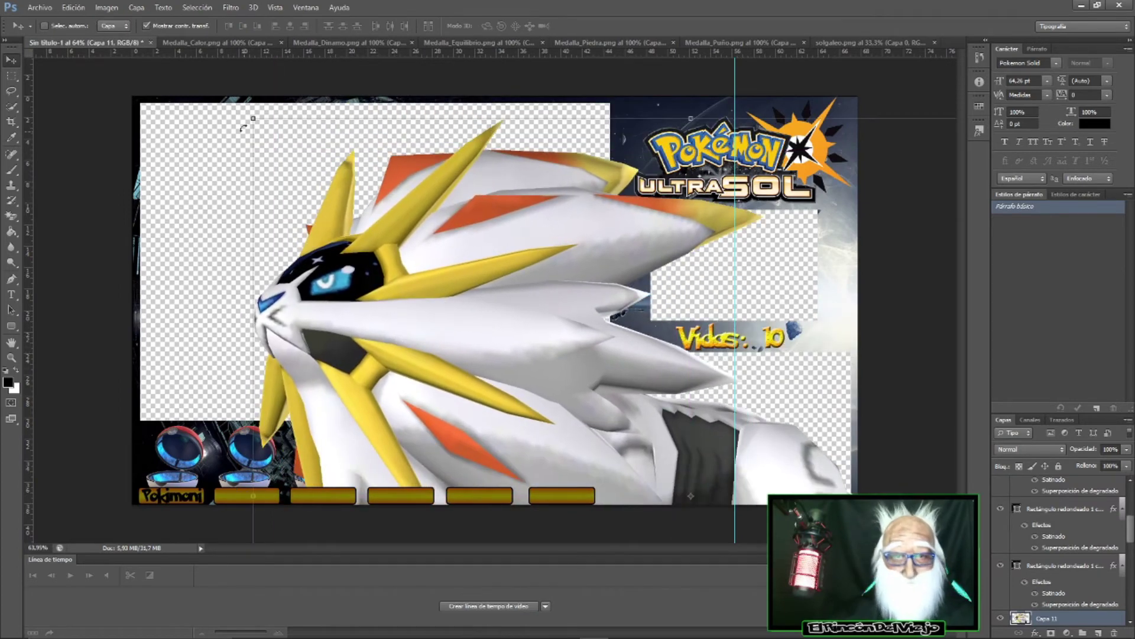
- Scale Solgaleo down to a small figure beside the Pokémon Ultra Sol logo
key("ctrl+t")
mouse_move(253, 119)
left_mouse_down()
mouse_move(871, 465)
mouse_move(398, 201)
left_mouse_up()
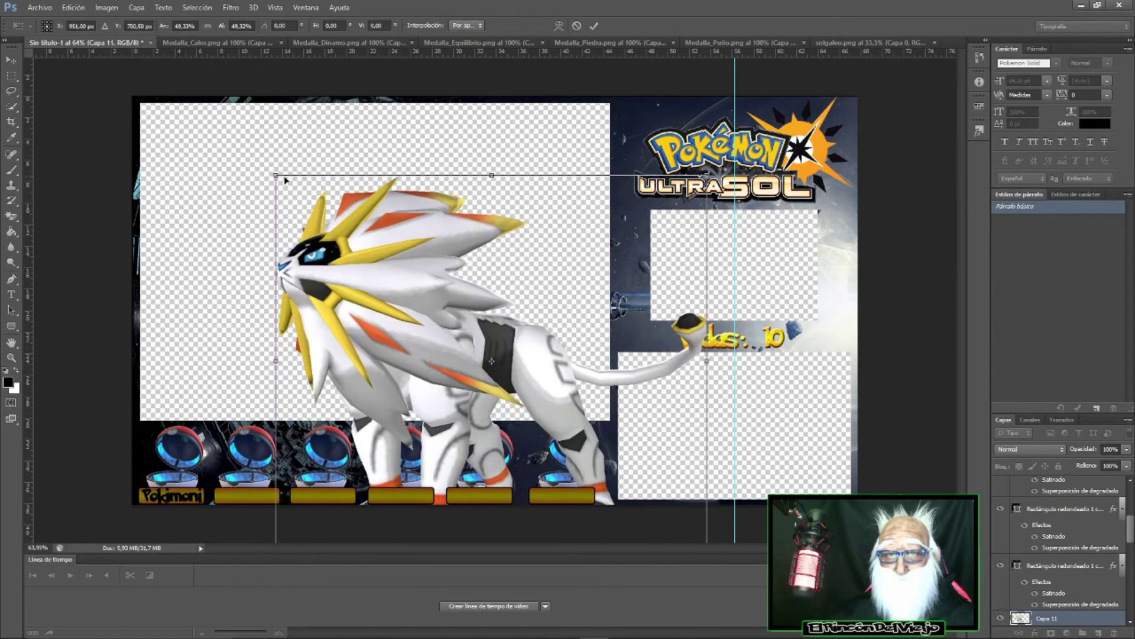
mouse_move(276, 175)
left_mouse_down()
mouse_move(564, 422)
mouse_move(430, 208)
mouse_move(406, 197)
mouse_move(418, 213)
left_mouse_up()
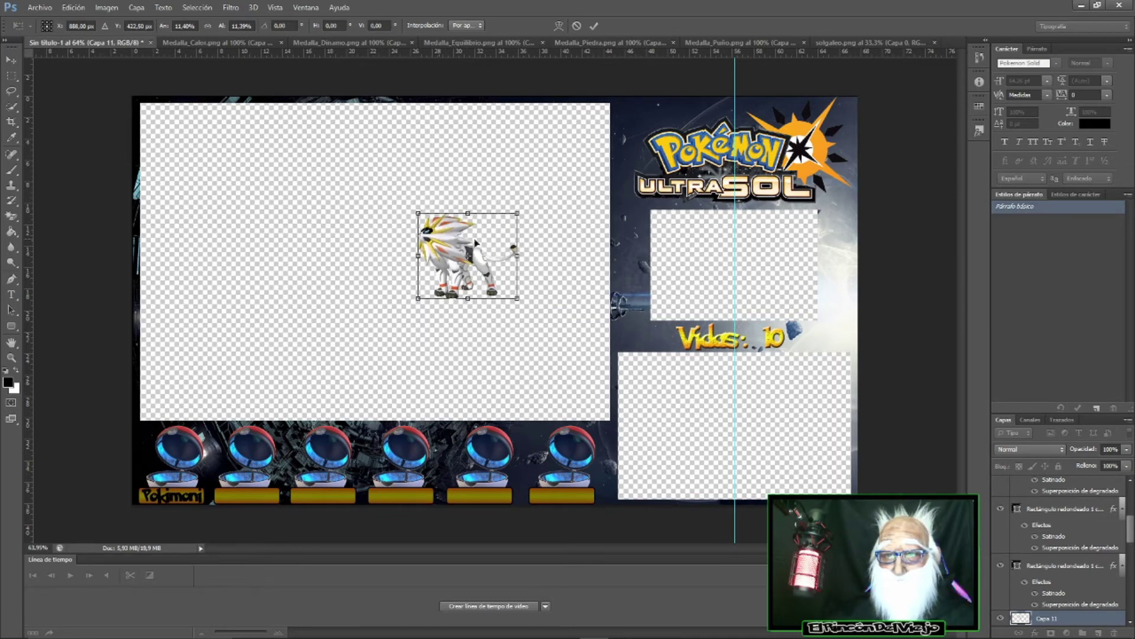
mouse_move(476, 243)
left_mouse_down()
mouse_move(838, 220)
mouse_move(647, 130)
left_mouse_up()
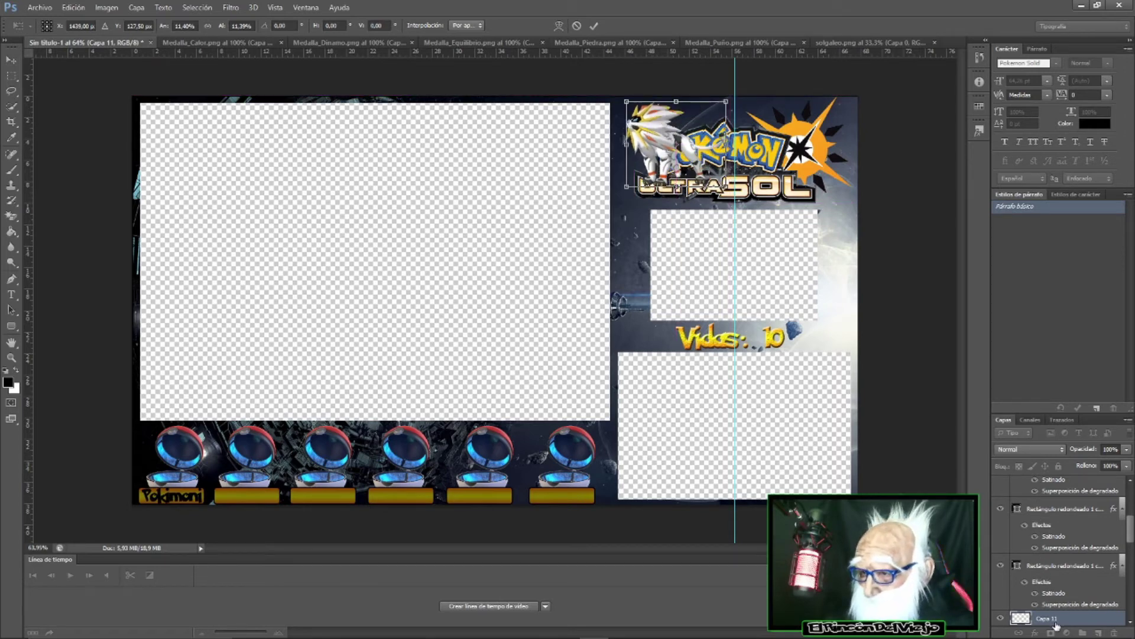
left_click_drag(1130, 546, 1131, 563)
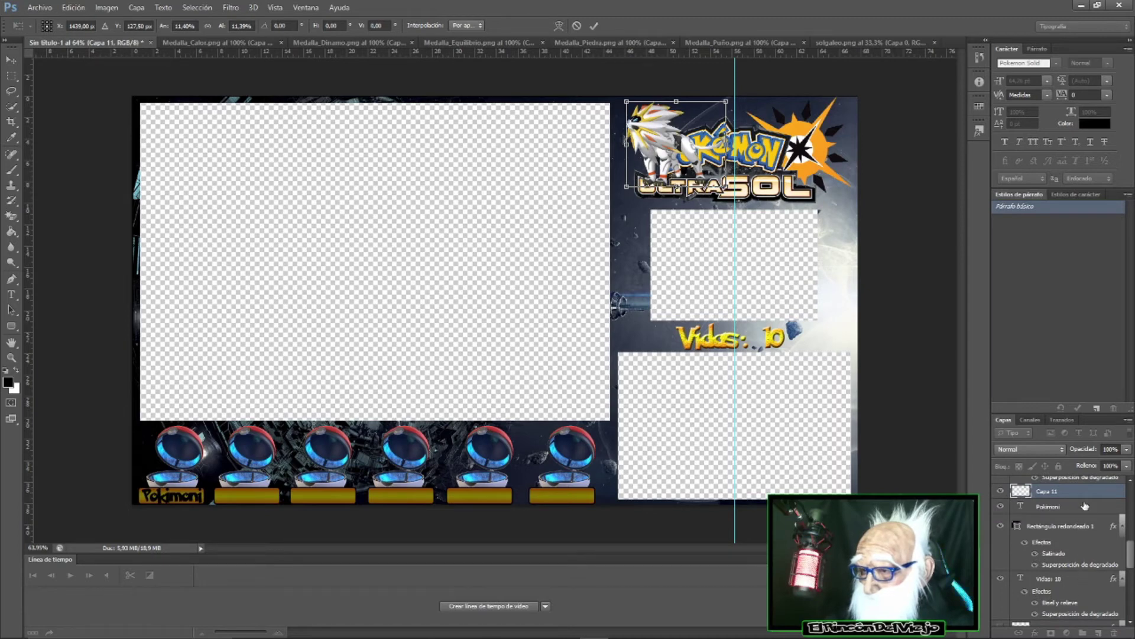
left_click(593, 25)
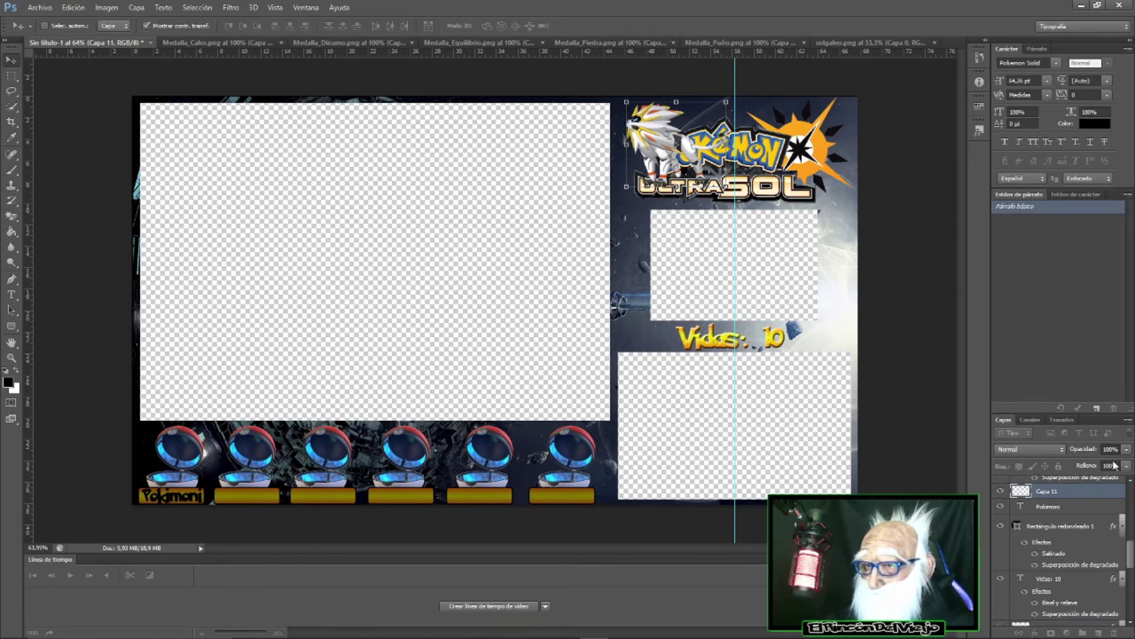
- Move Capa 11 below the logo layers in the Layers panel
left_click_drag(1131, 550, 1130, 603)
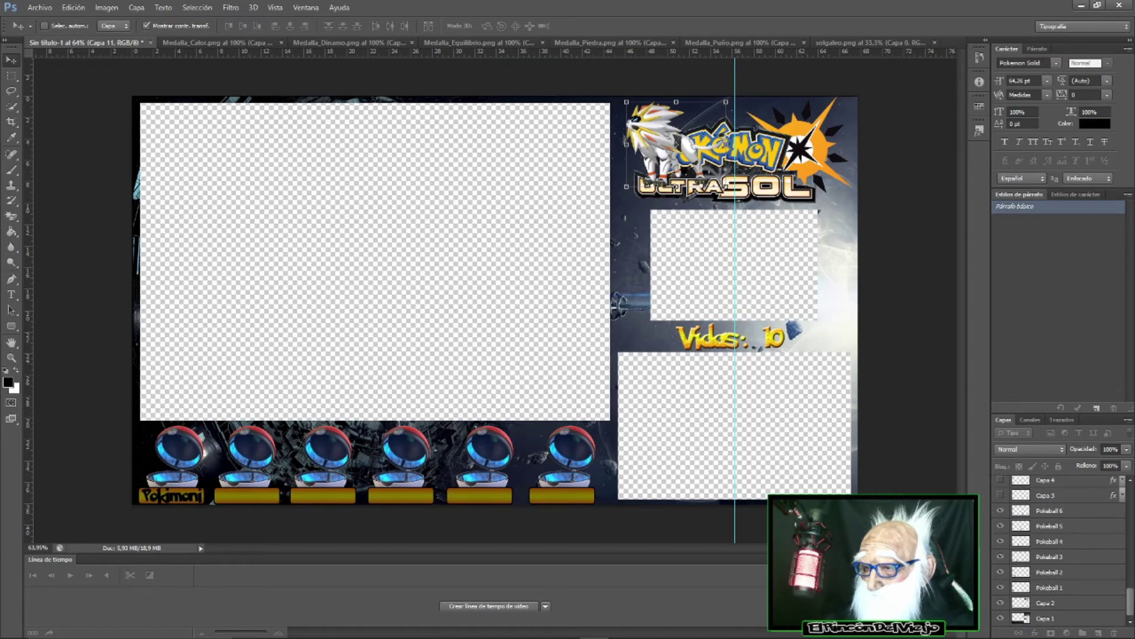
scroll(1108, 551, "up", 2)
scroll(1108, 551, "up", 2)
scroll(1107, 552, "up", 2)
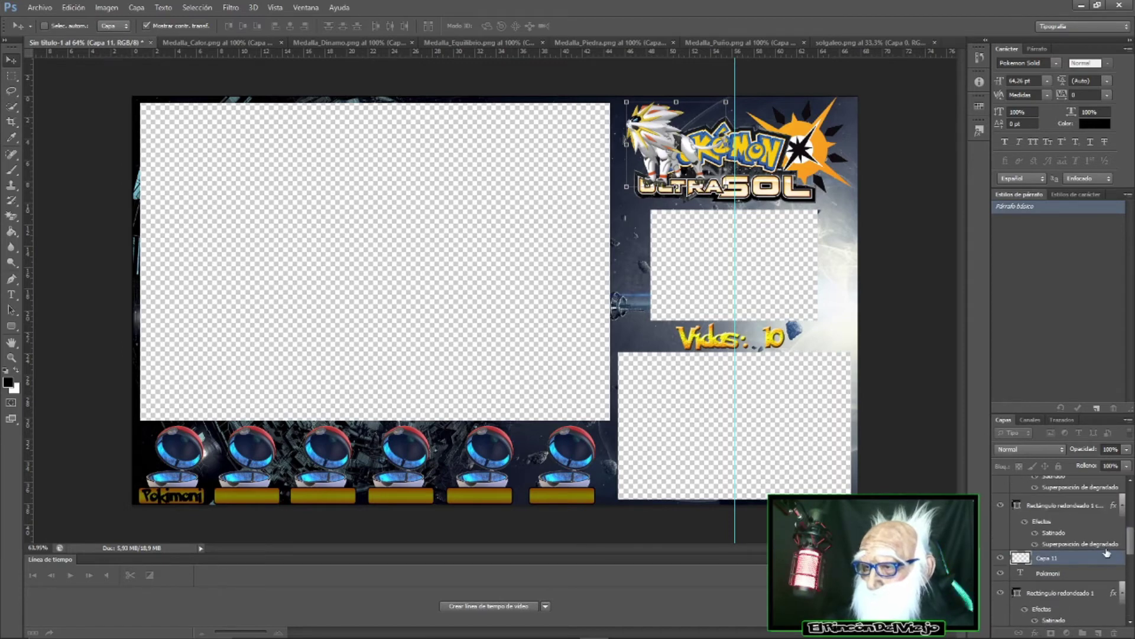
mouse_move(1092, 560)
left_mouse_down()
mouse_move(1096, 622)
mouse_move(1084, 629)
mouse_move(1080, 616)
left_mouse_up()
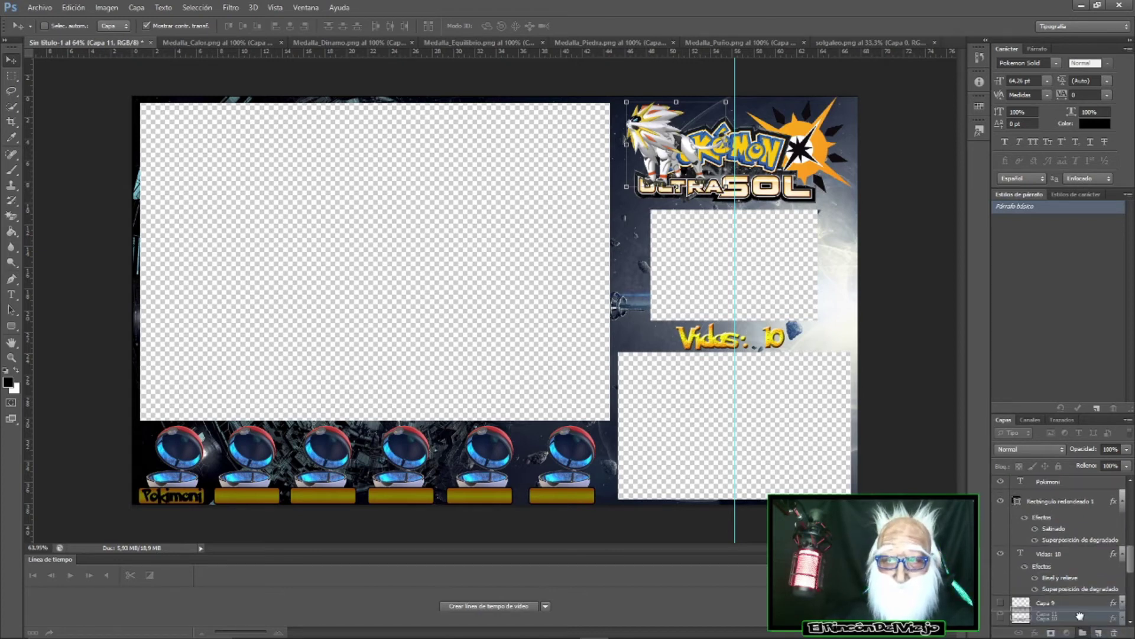
mouse_move(1080, 616)
left_mouse_down()
mouse_move(1073, 629)
mouse_move(1071, 604)
left_mouse_up()
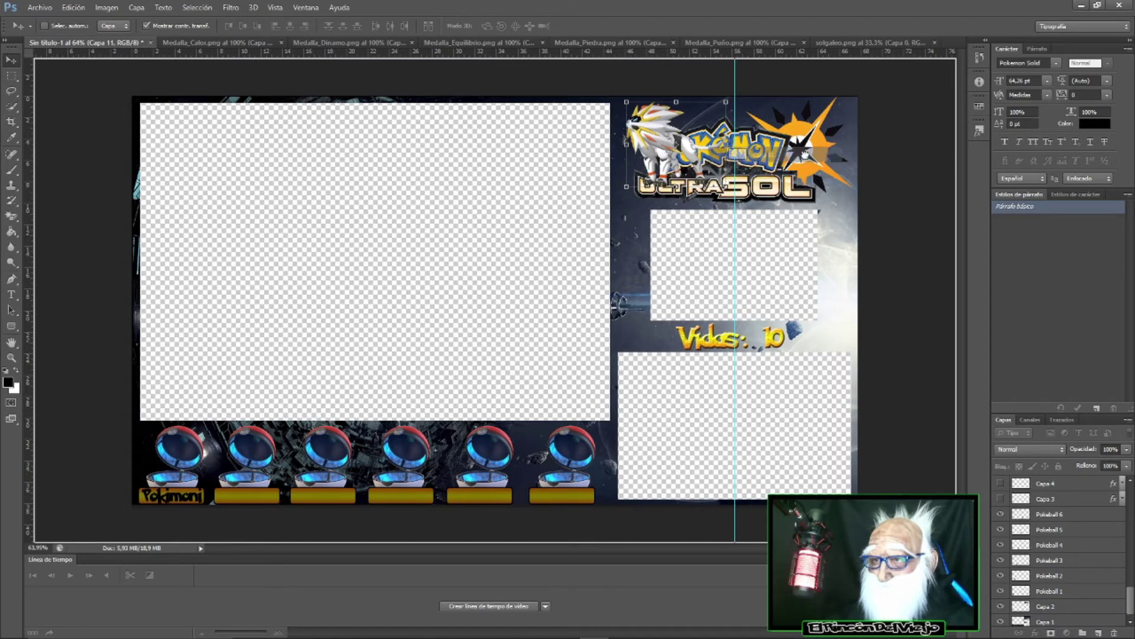
mouse_move(1071, 604)
left_mouse_down()
mouse_move(1042, 513)
mouse_move(1074, 617)
left_mouse_up()
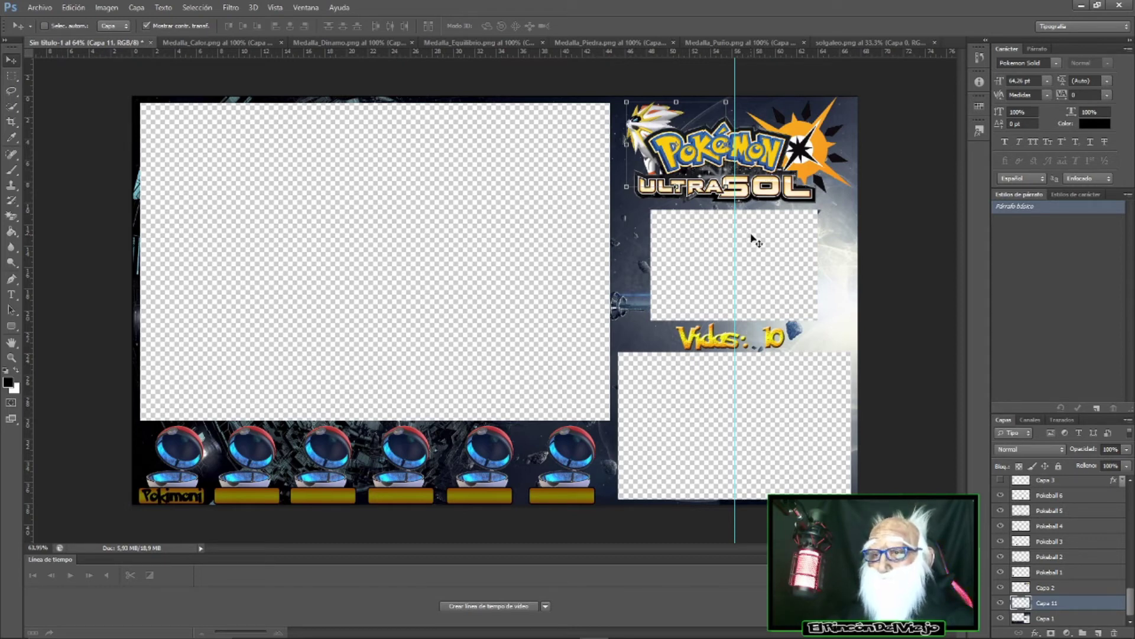
- Open the Corazon gif.gif heart image
left_click(39, 7)
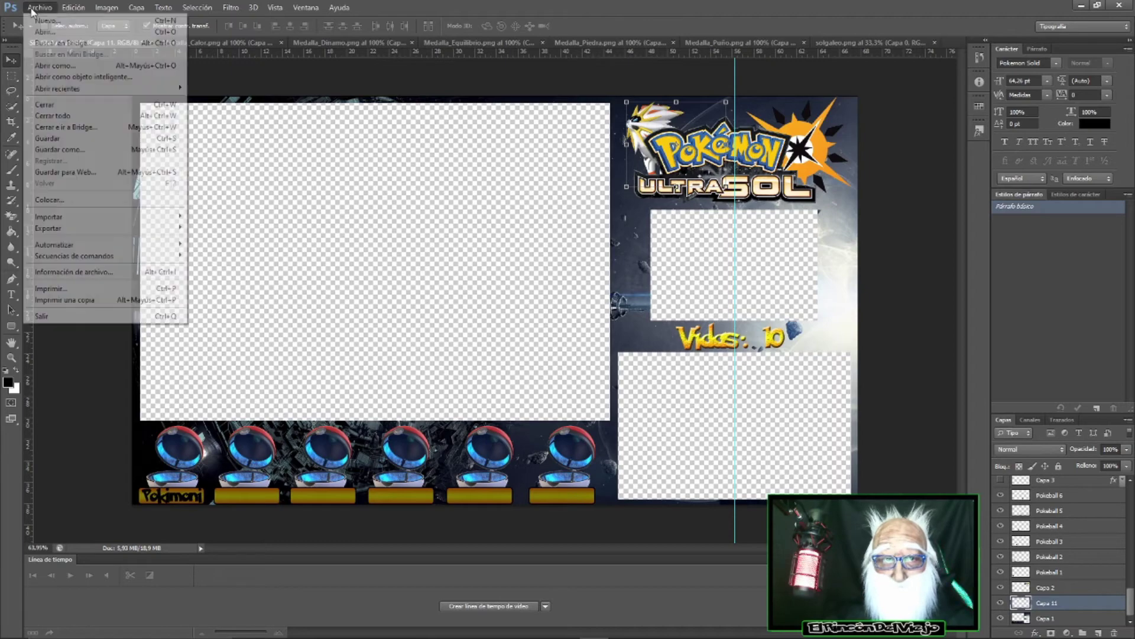
left_click(45, 32)
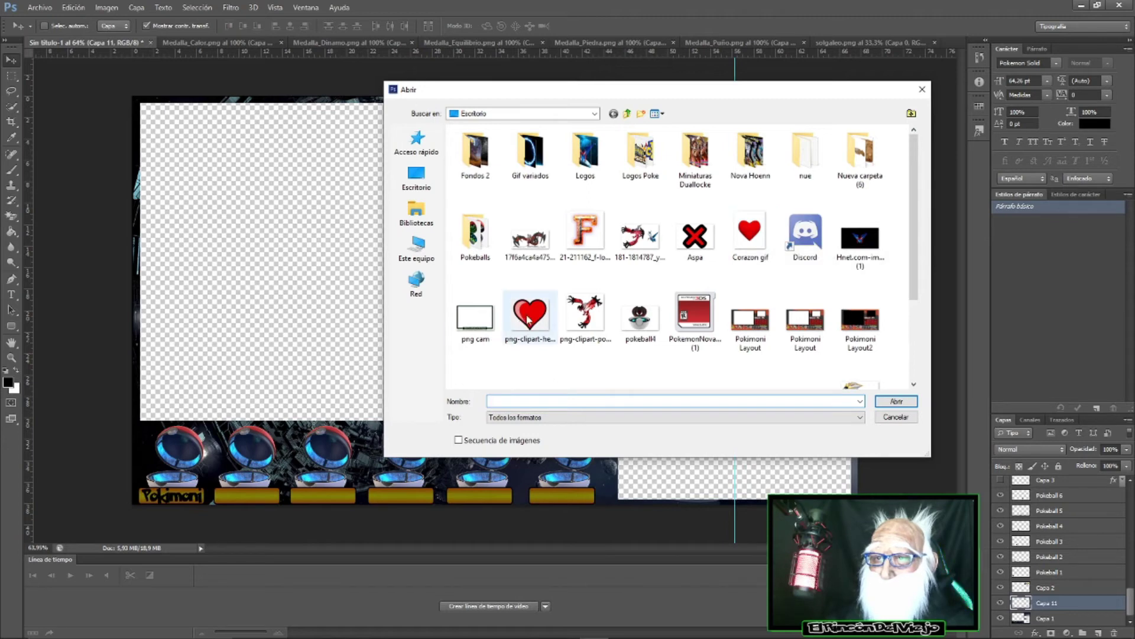
mouse_move(750, 234)
left_mouse_down()
mouse_move(341, 268)
mouse_move(750, 236)
left_mouse_up()
left_click(896, 402)
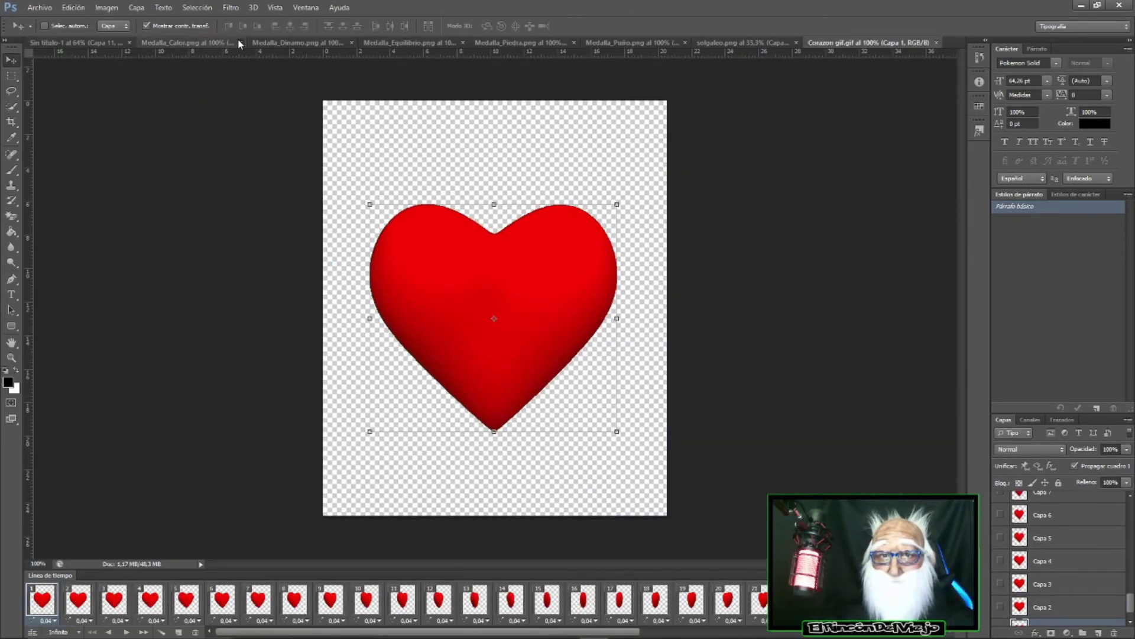
- Close the five Medalla documents and carry the heart over to Sin título-1
left_click(239, 43)
left_click(276, 43)
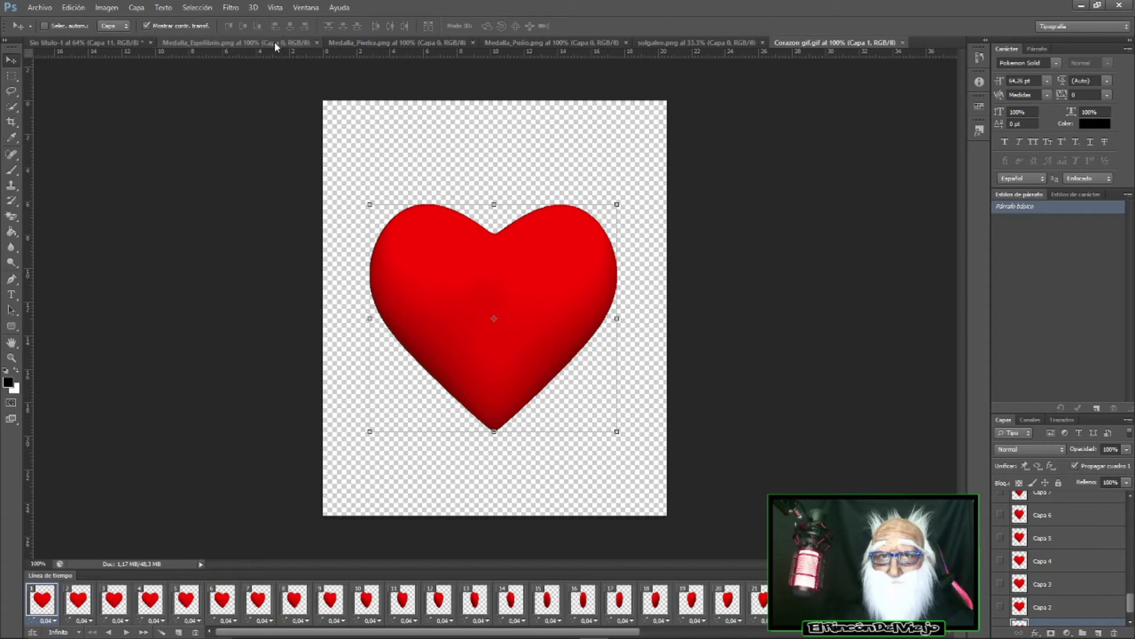
left_click(313, 43)
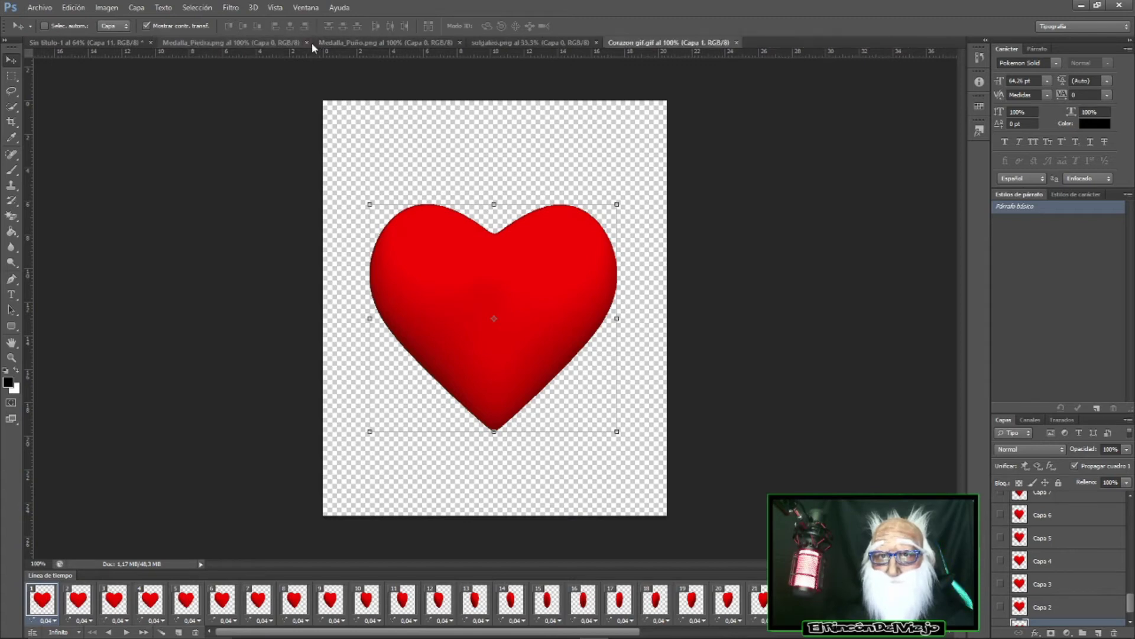
left_click(309, 43)
left_click(304, 42)
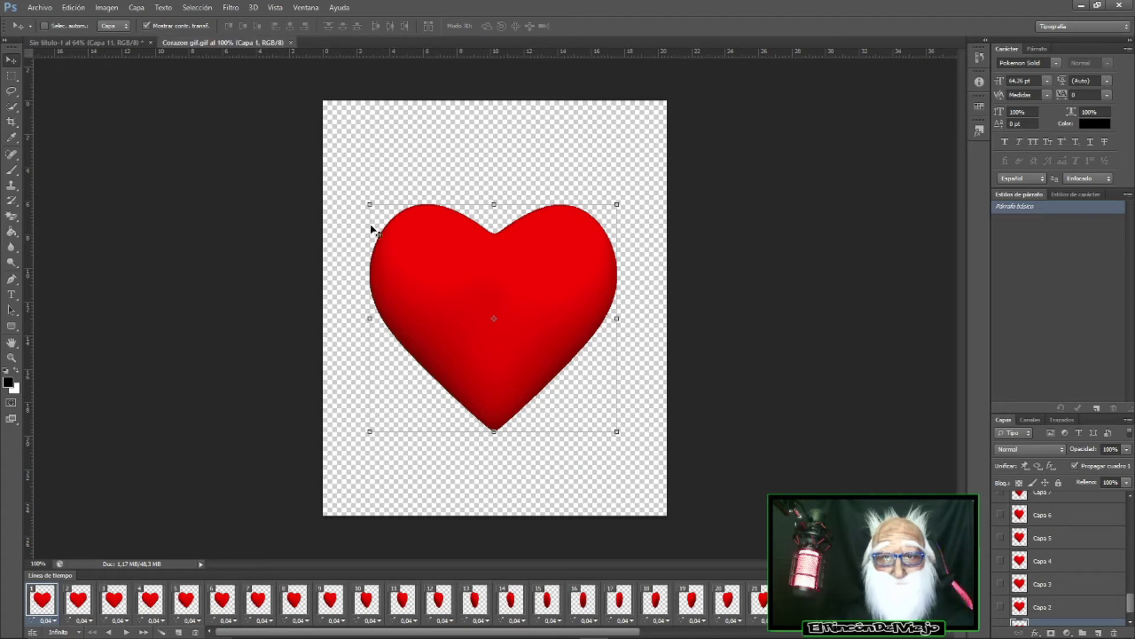
left_click_drag(363, 279, 85, 63)
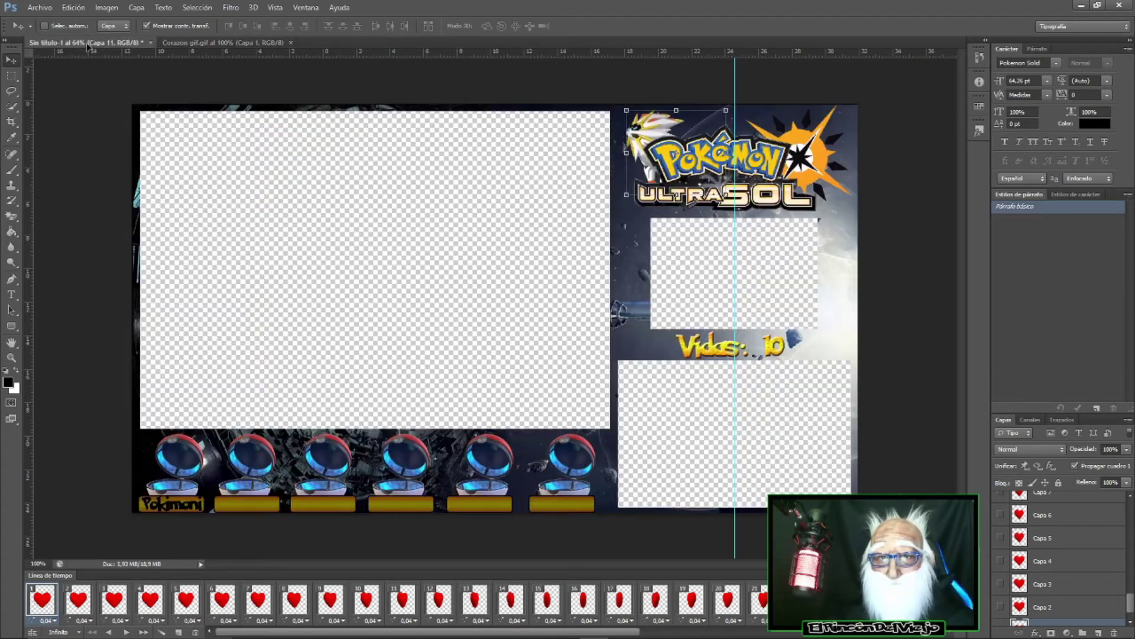
- Drop the heart into the overlay as Capa 12 and shrink it to about 38%
mouse_move(85, 63)
left_mouse_down()
mouse_move(378, 272)
mouse_move(541, 260)
left_mouse_up()
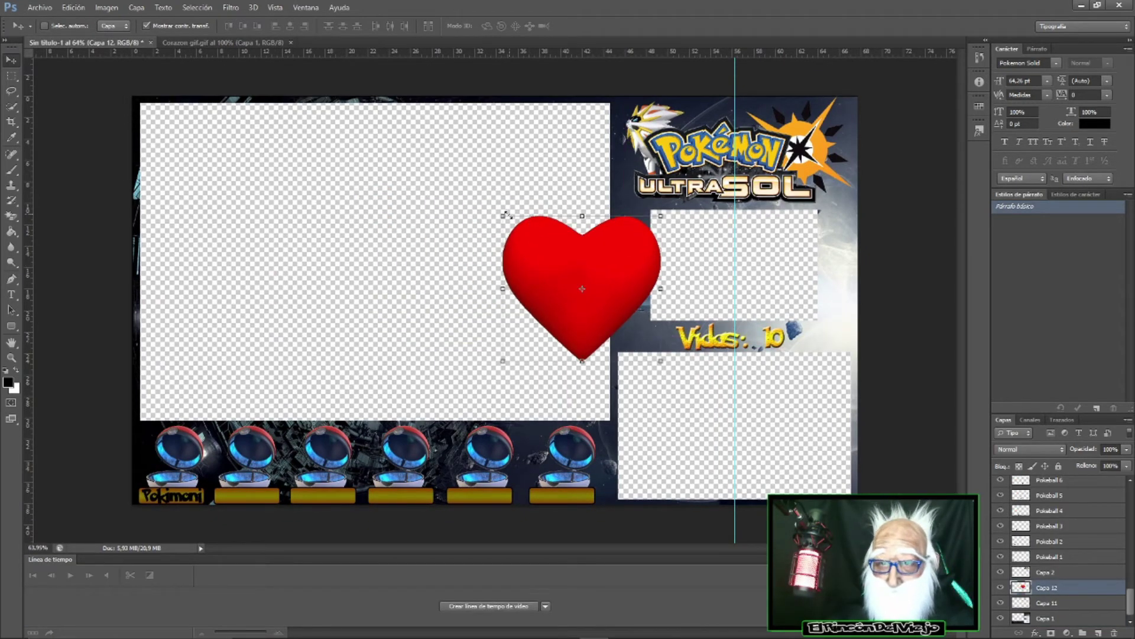
mouse_move(502, 215)
left_mouse_down()
mouse_move(616, 295)
mouse_move(626, 329)
mouse_move(623, 226)
mouse_move(642, 234)
left_mouse_up()
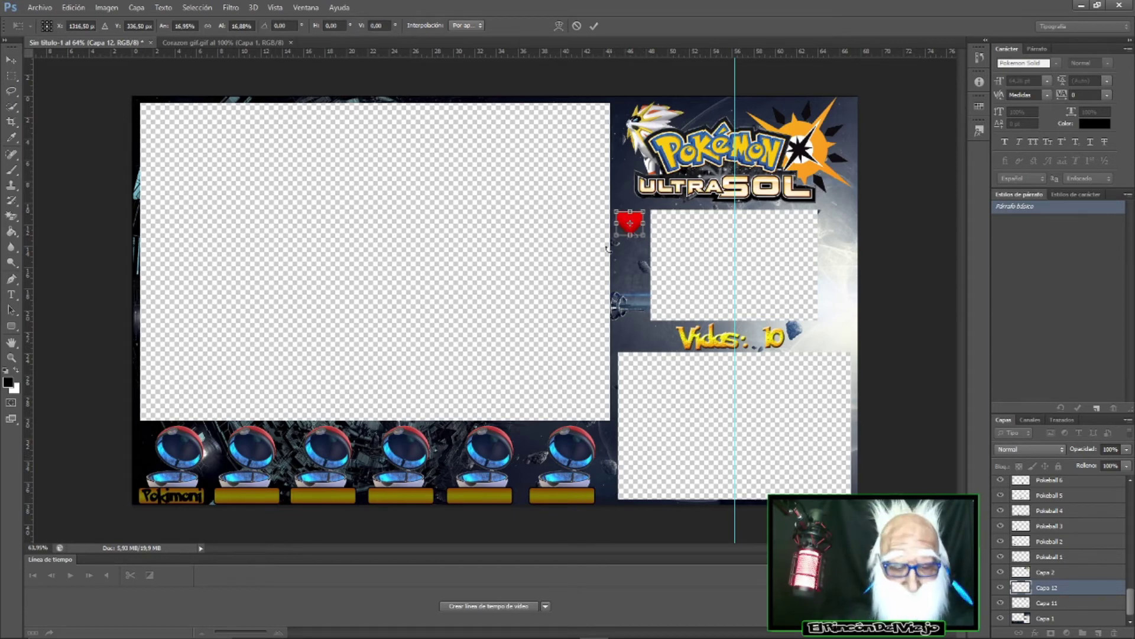
left_click_drag(617, 212, 625, 210)
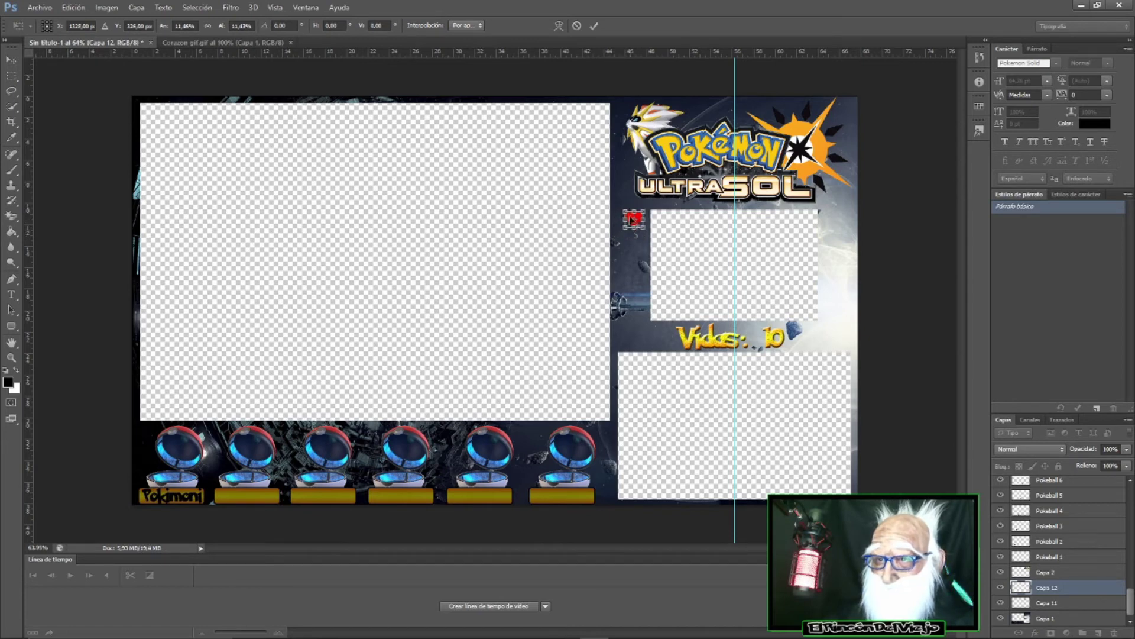
left_click(10, 357)
- Apply the heart's size and nudge it just left of the upper webcam box
left_click(543, 244)
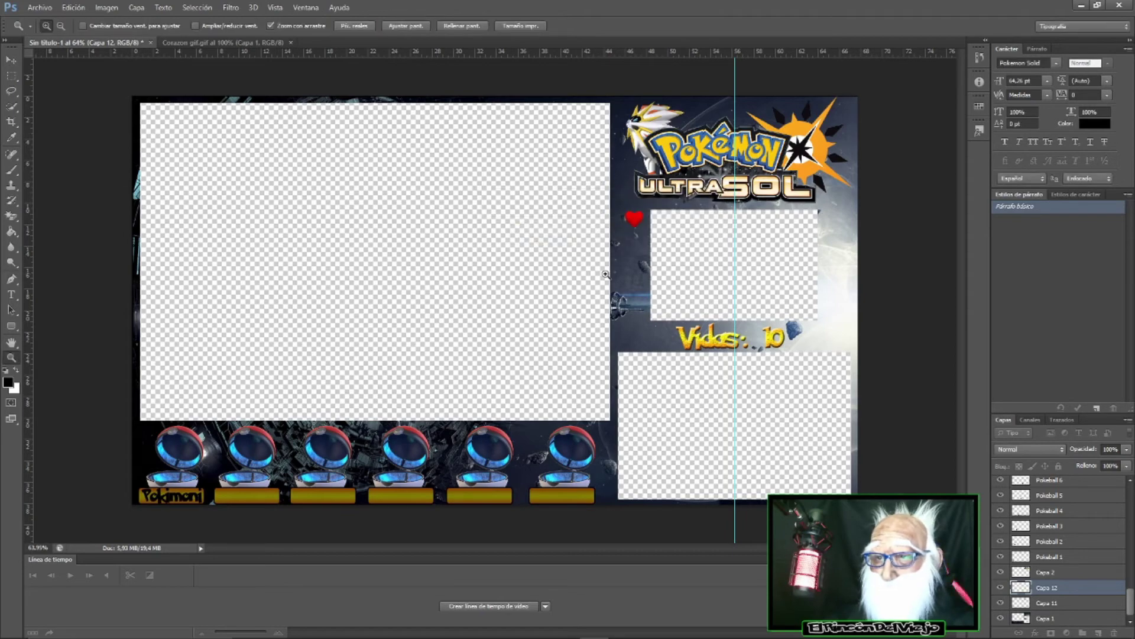
left_click_drag(603, 272, 631, 262)
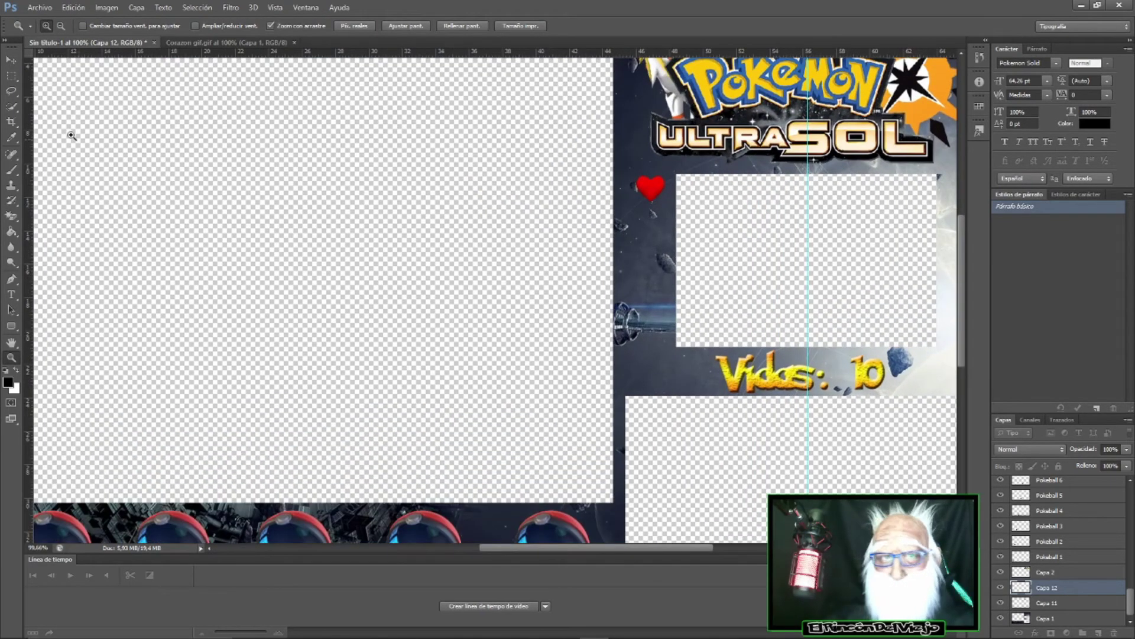
left_click(11, 59)
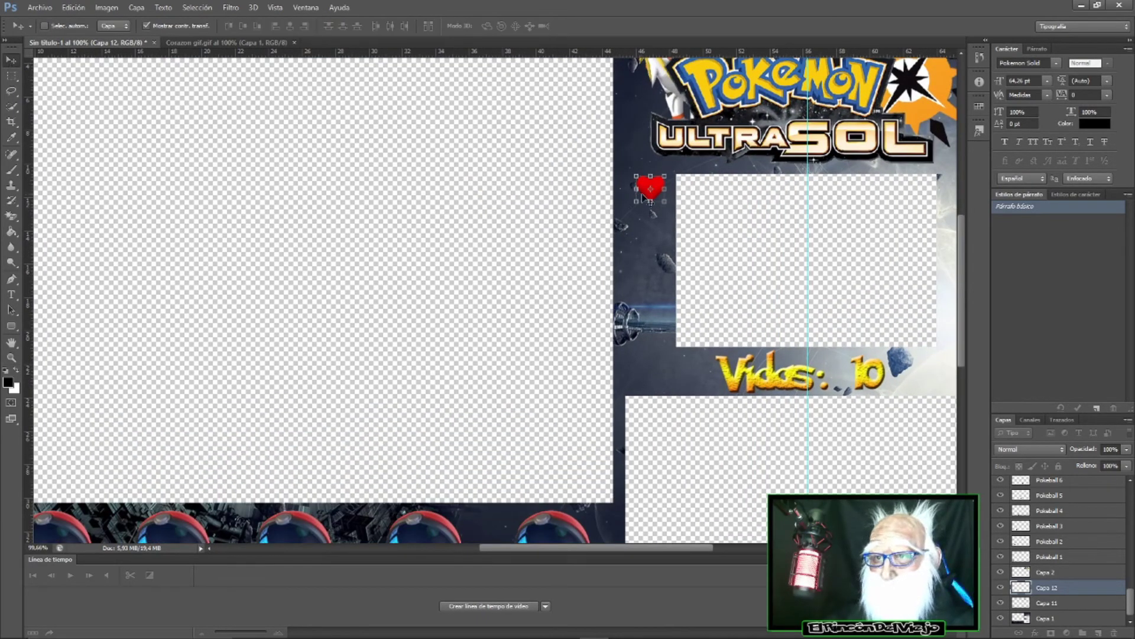
left_click_drag(645, 200, 634, 201)
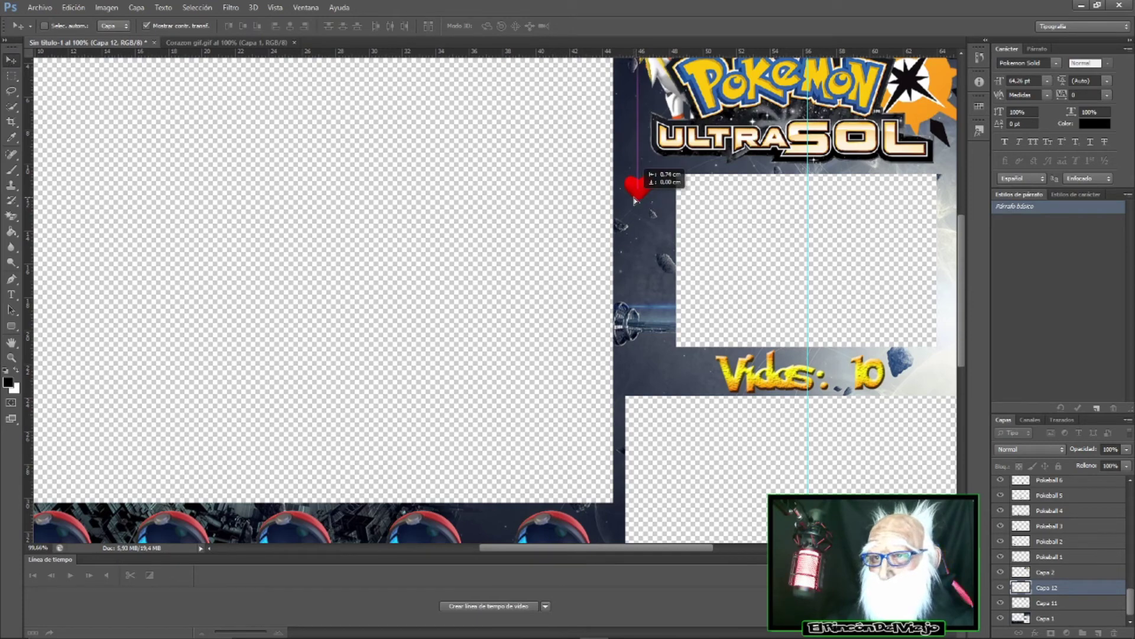
mouse_move(634, 200)
left_mouse_down()
mouse_move(638, 177)
mouse_move(643, 197)
left_mouse_up()
key("ctrl+t")
left_click(577, 27)
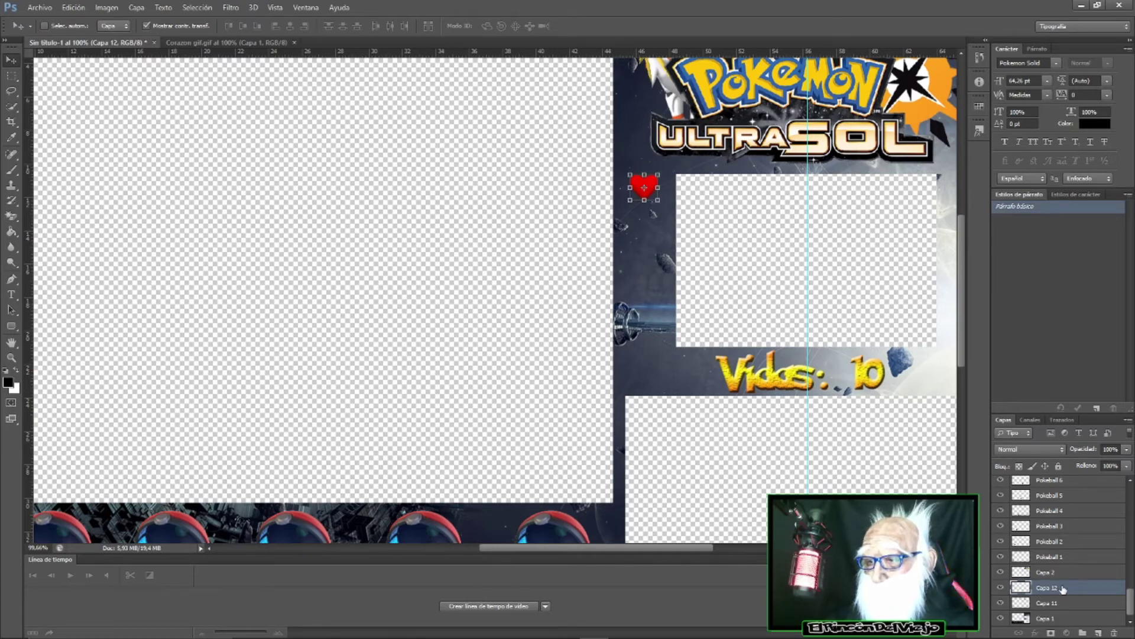
- Move the heart layer to the top of the stack and duplicate it three times
mouse_move(1062, 589)
left_mouse_down()
mouse_move(1076, 471)
mouse_move(1073, 483)
left_mouse_up()
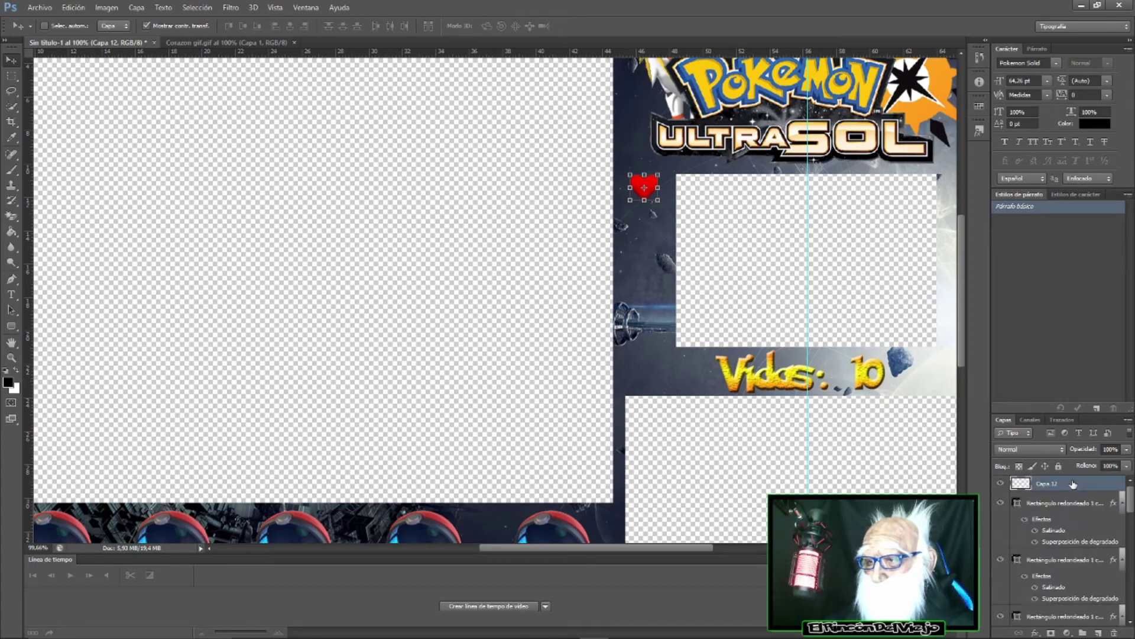
right_click(1066, 486)
left_click(1009, 91)
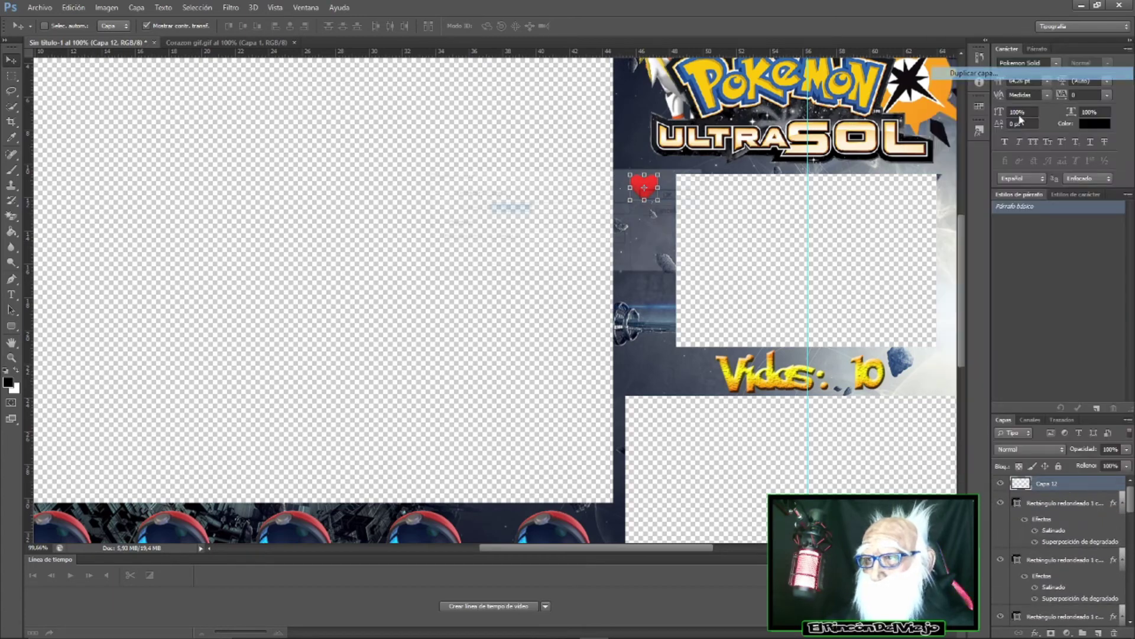
left_click(672, 194)
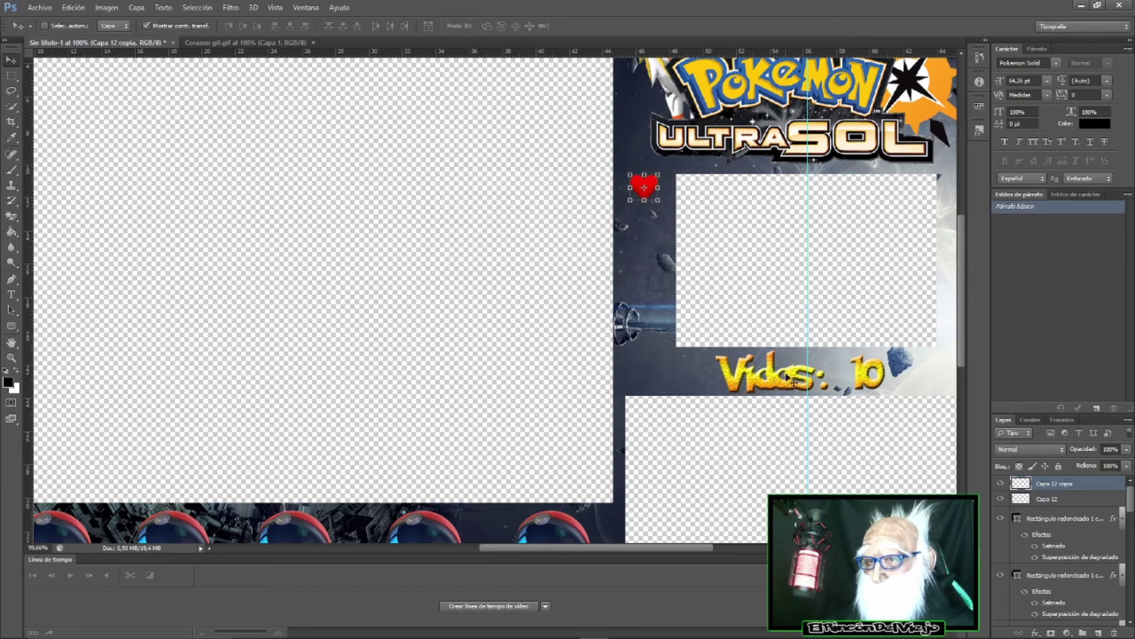
right_click(1074, 485)
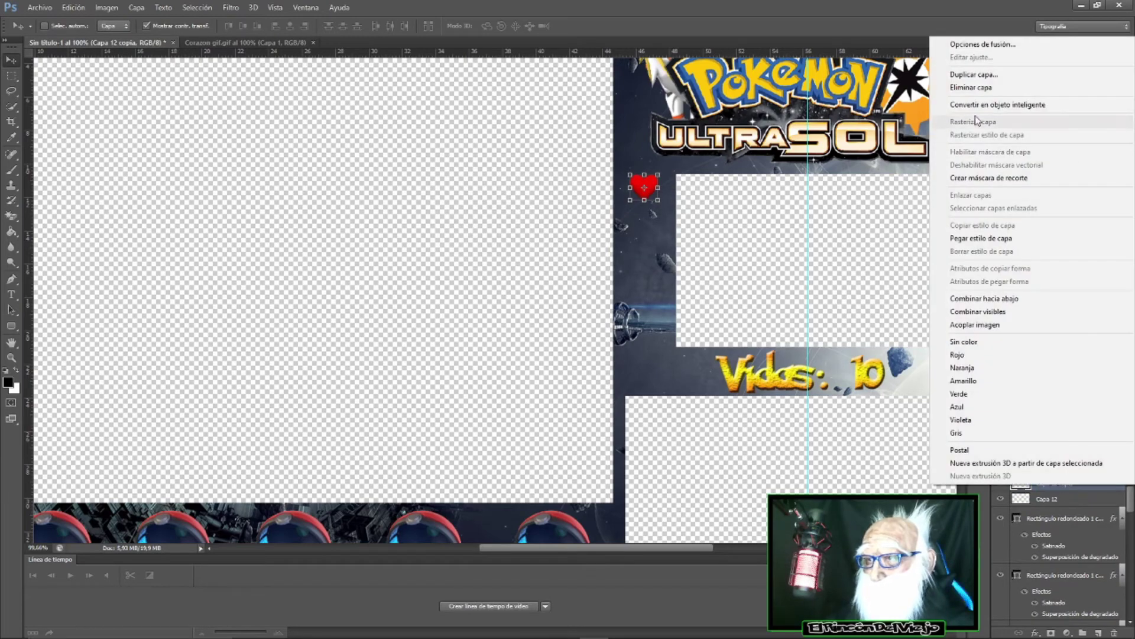
left_click(981, 76)
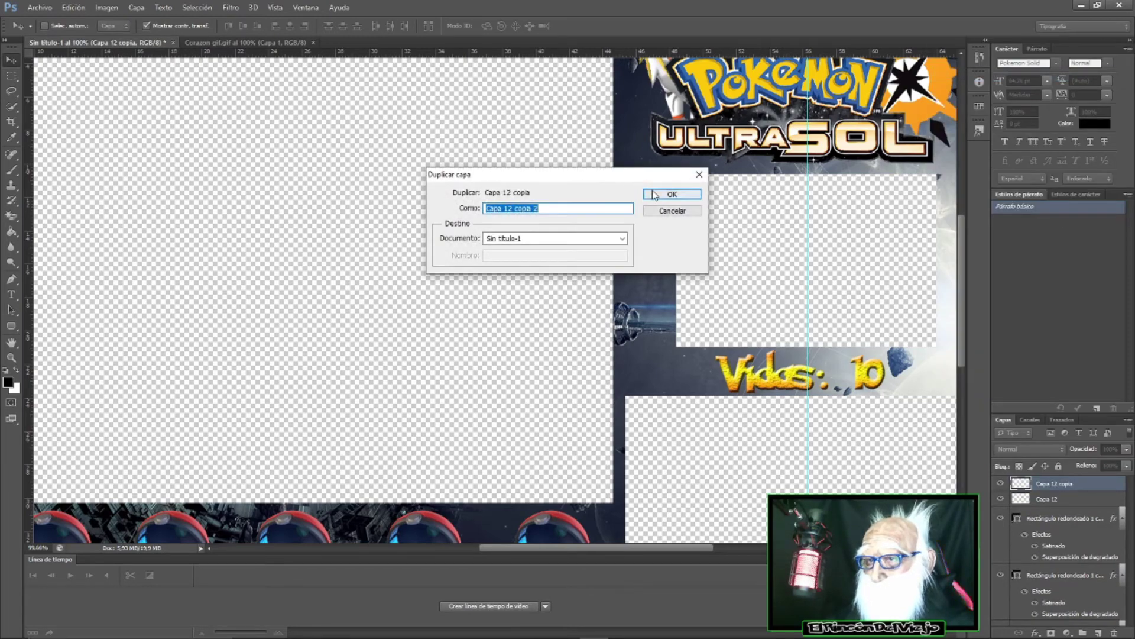
left_click(671, 194)
right_click(1058, 483)
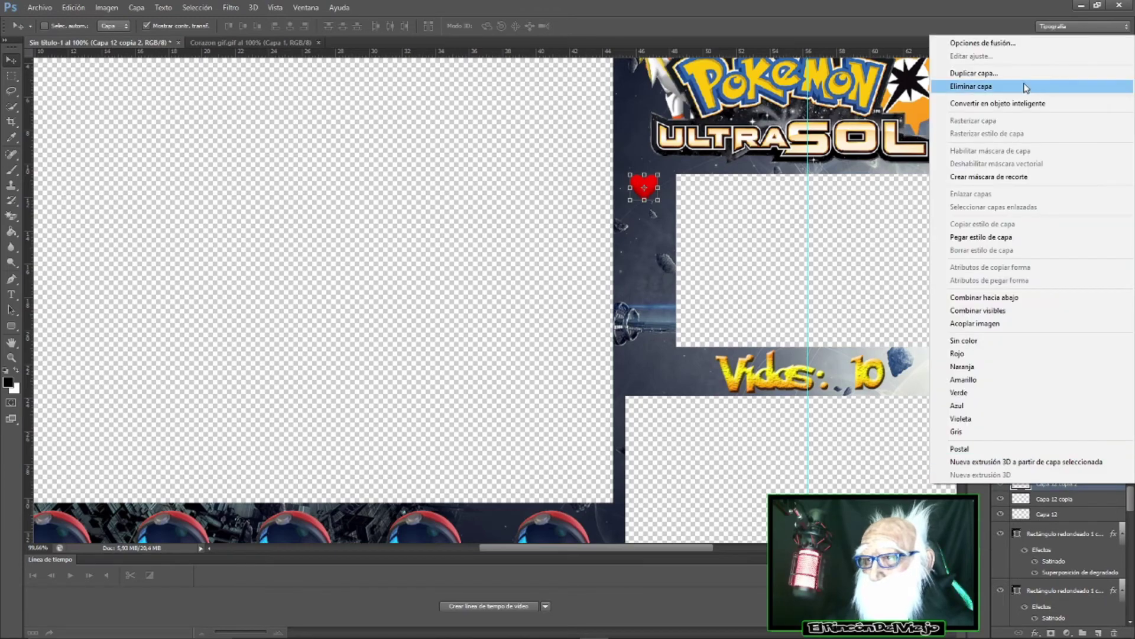
left_click(982, 77)
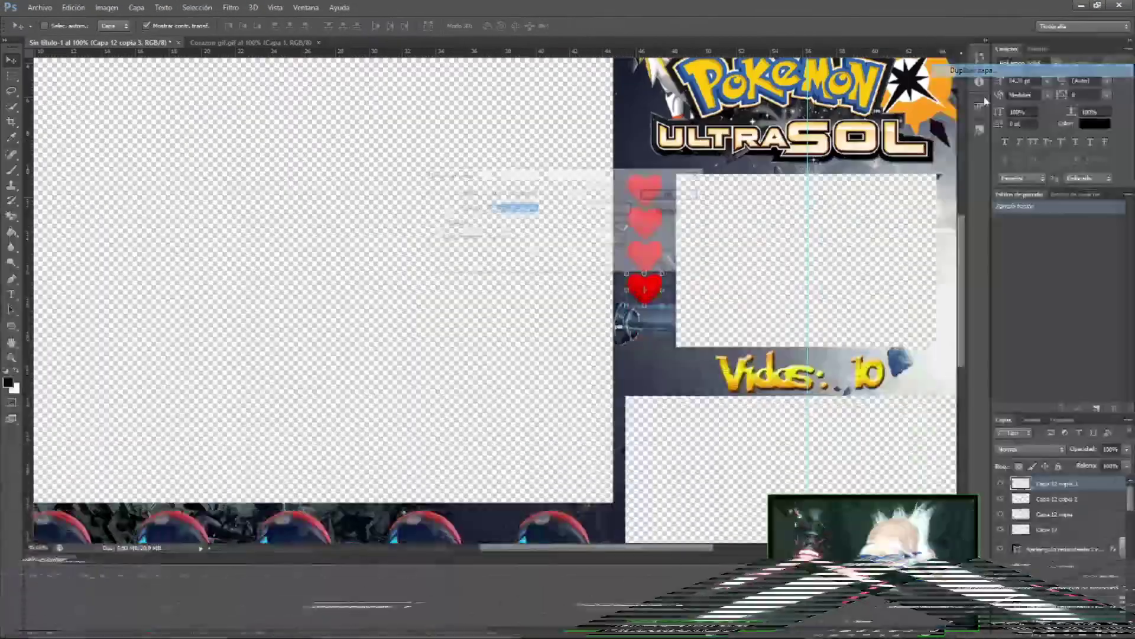
left_click(662, 195)
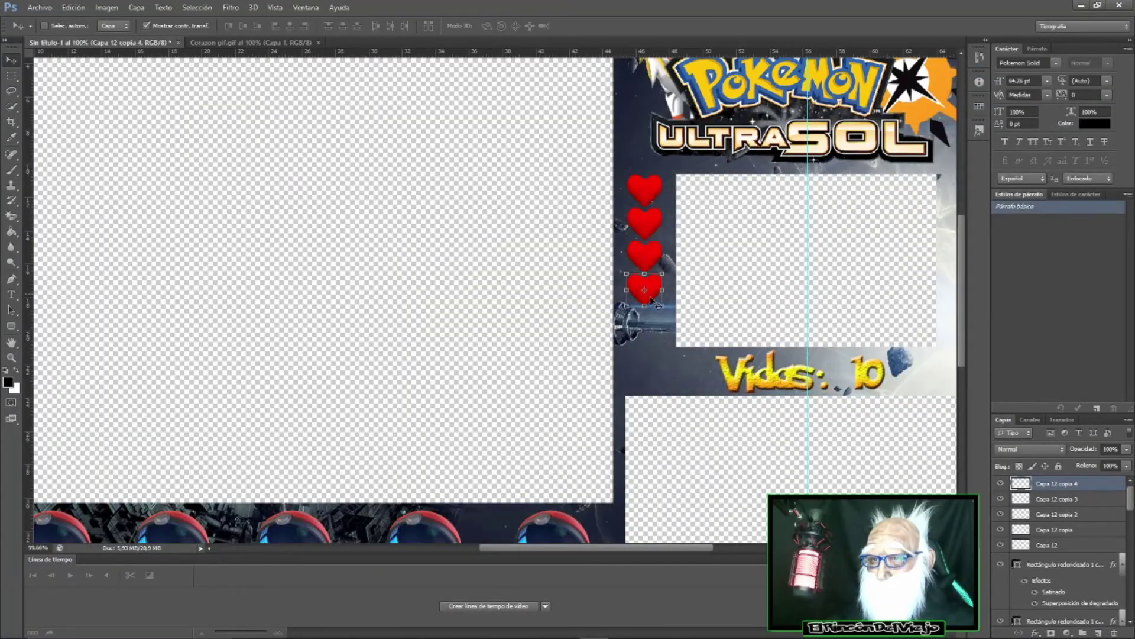
- Place a fifth heart at the column's bottom and select all five heart layers
left_click_drag(657, 286, 653, 342)
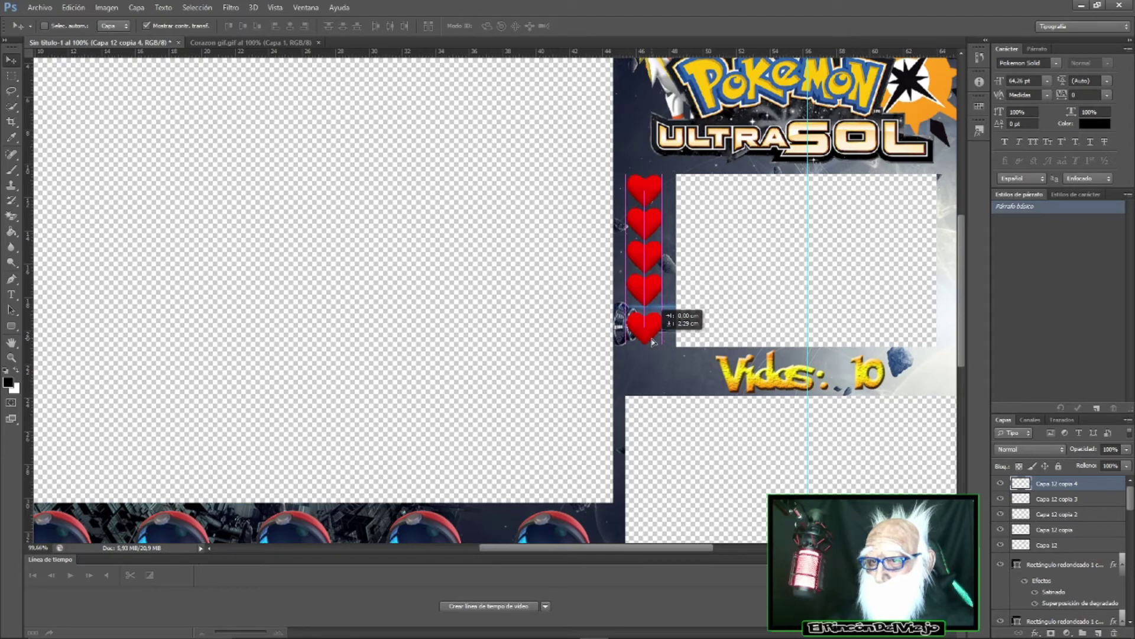
left_click_drag(651, 338, 652, 340)
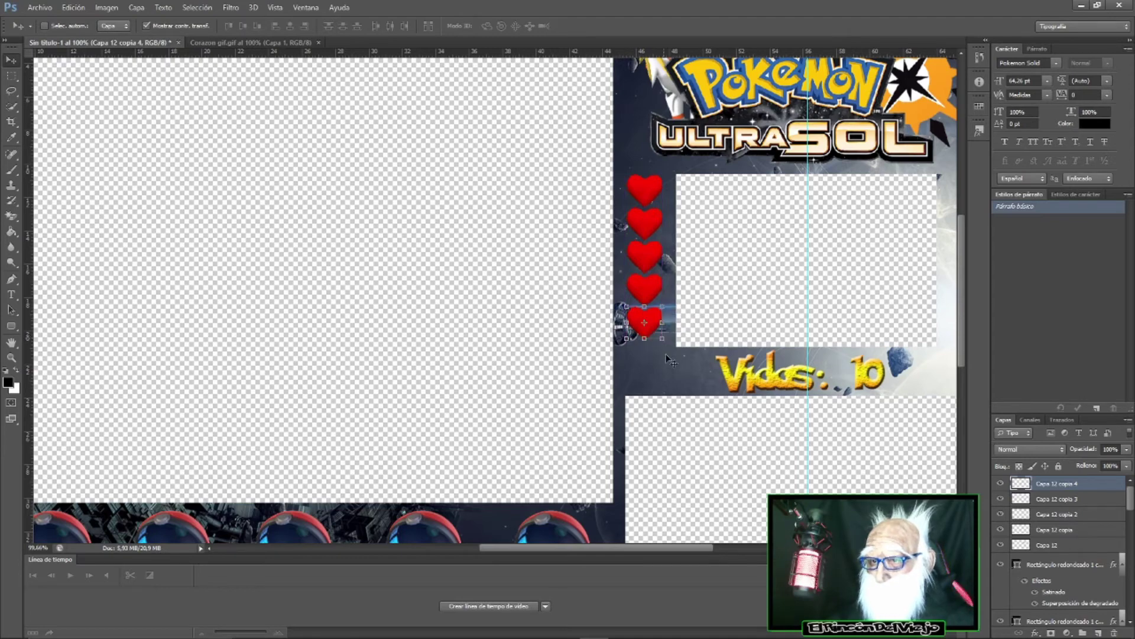
left_click(1066, 544, "shift")
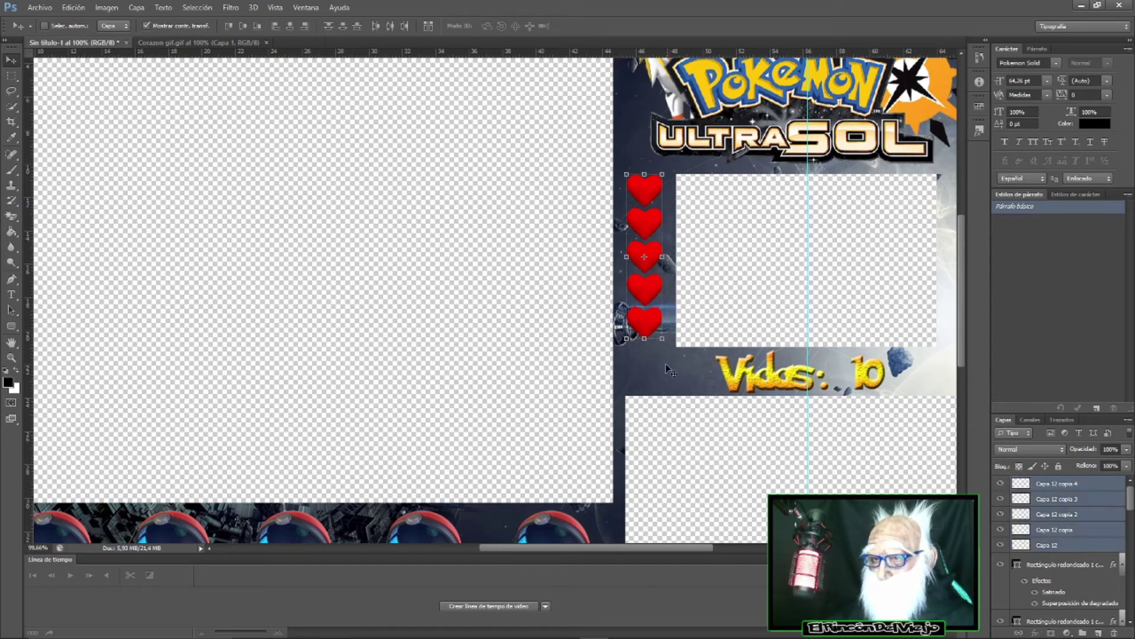
- Nudge the left heart column down and duplicate its five heart layers
left_click_drag(650, 320, 651, 324)
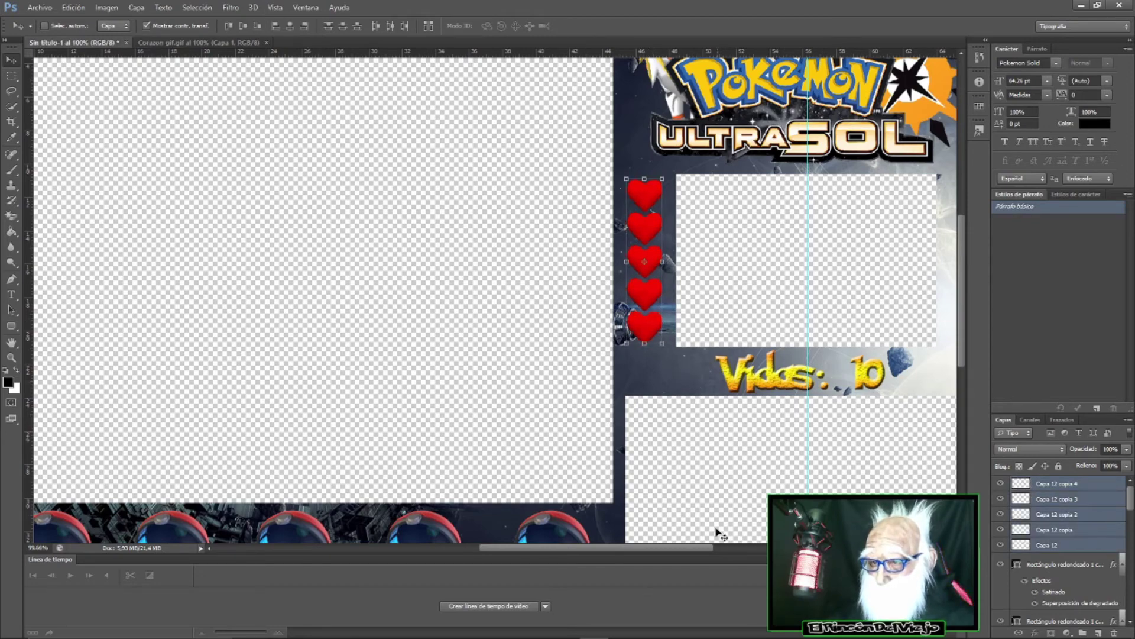
right_click(1067, 491)
left_click(978, 76)
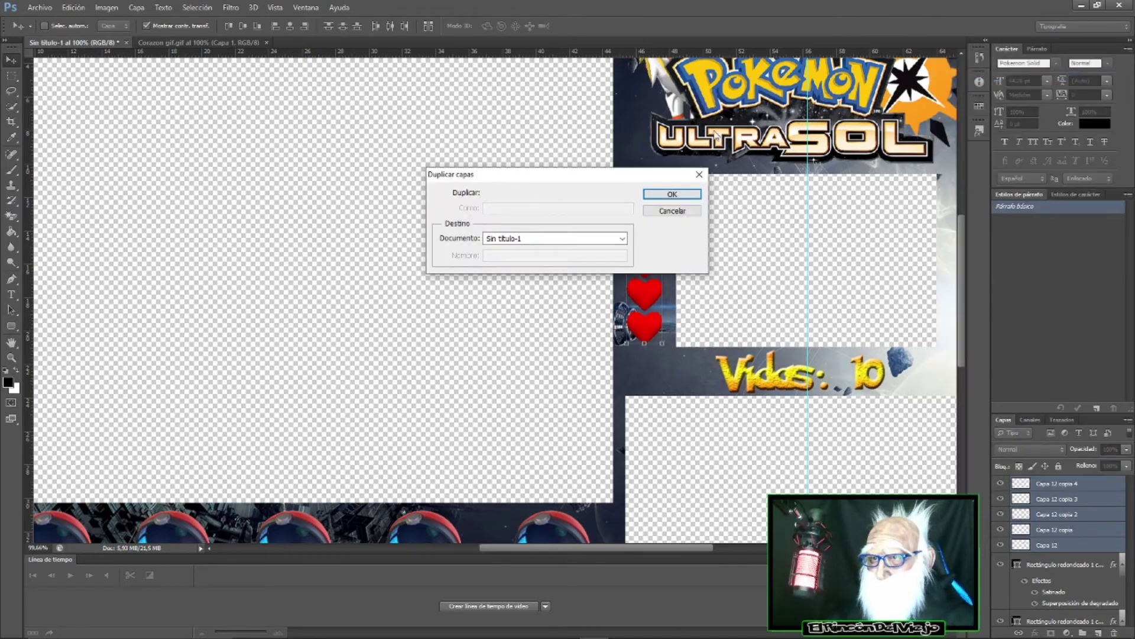
left_click(673, 196)
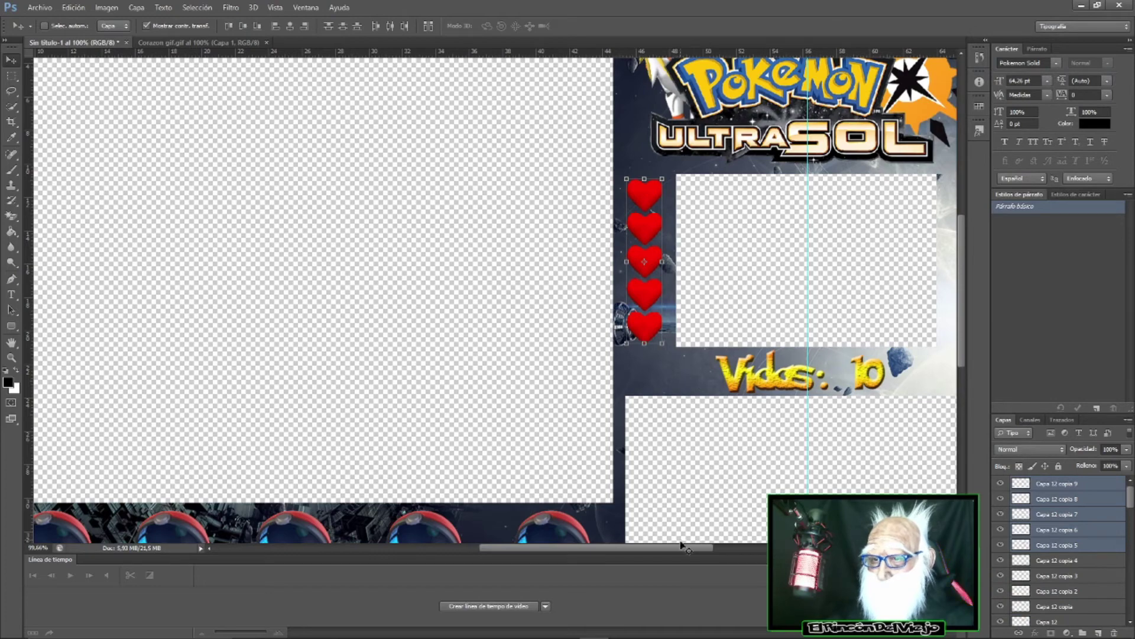
- Move the copied hearts to the webcam box's right edge, then zoom out to view the overlay
left_click_drag(678, 547, 731, 547)
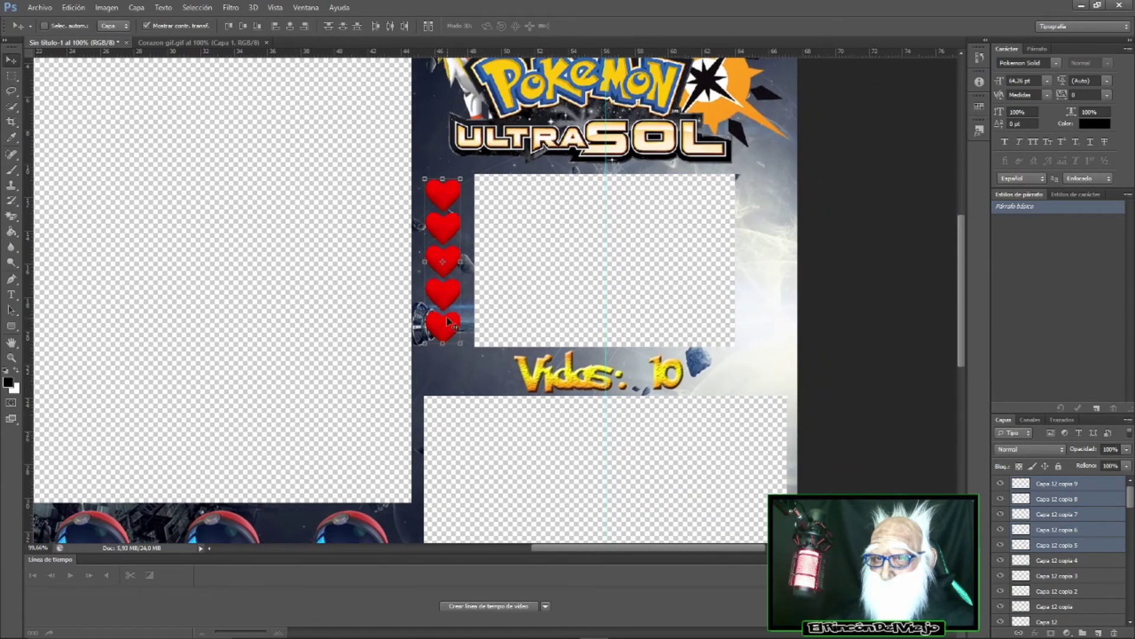
left_click_drag(453, 325, 778, 324)
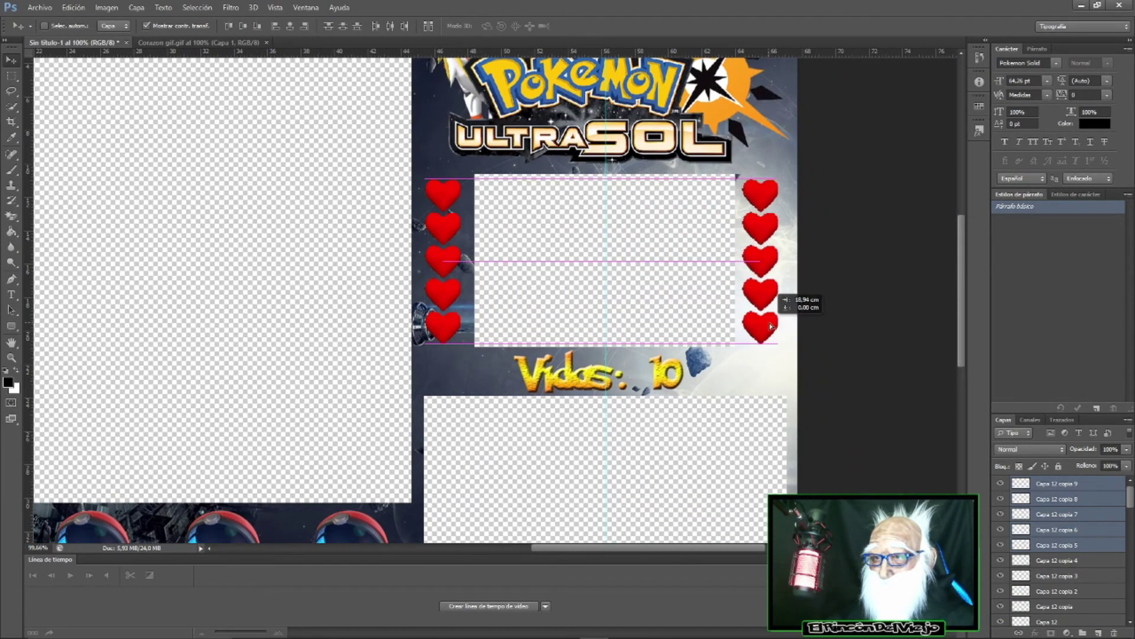
left_click_drag(778, 325, 778, 323)
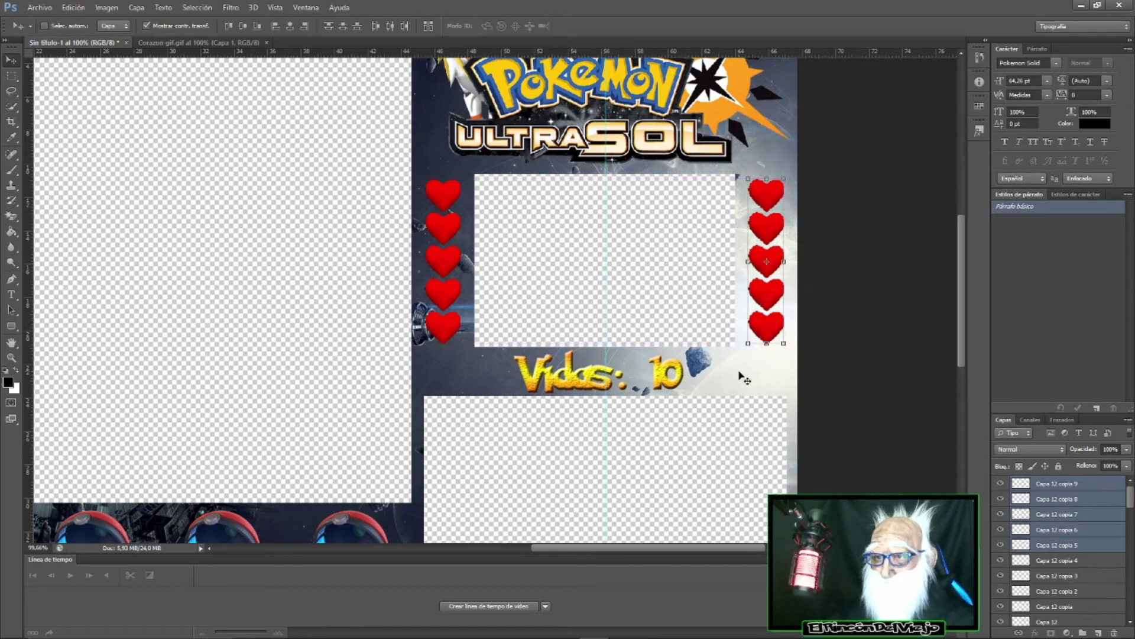
left_click(10, 357)
left_click_drag(533, 526, 644, 577)
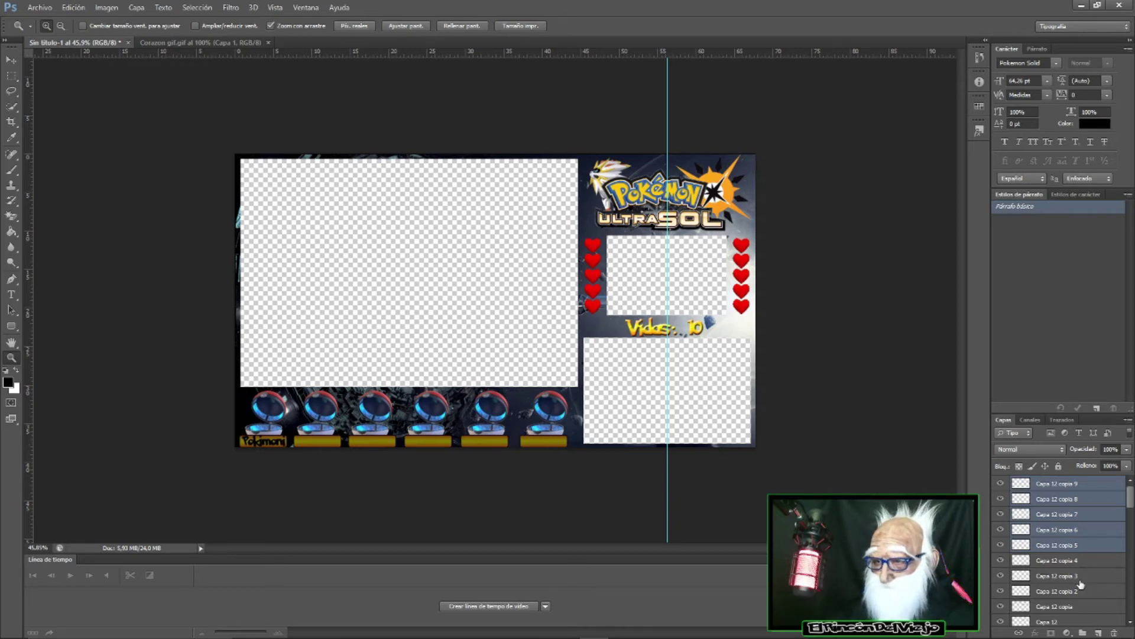
- Hide the Satin effect on the last gold bar, keeping its gradient overlay
scroll(1076, 584, "down", 2)
scroll(1077, 583, "down", 2)
scroll(1080, 584, "down", 1)
scroll(1081, 584, "down", 1)
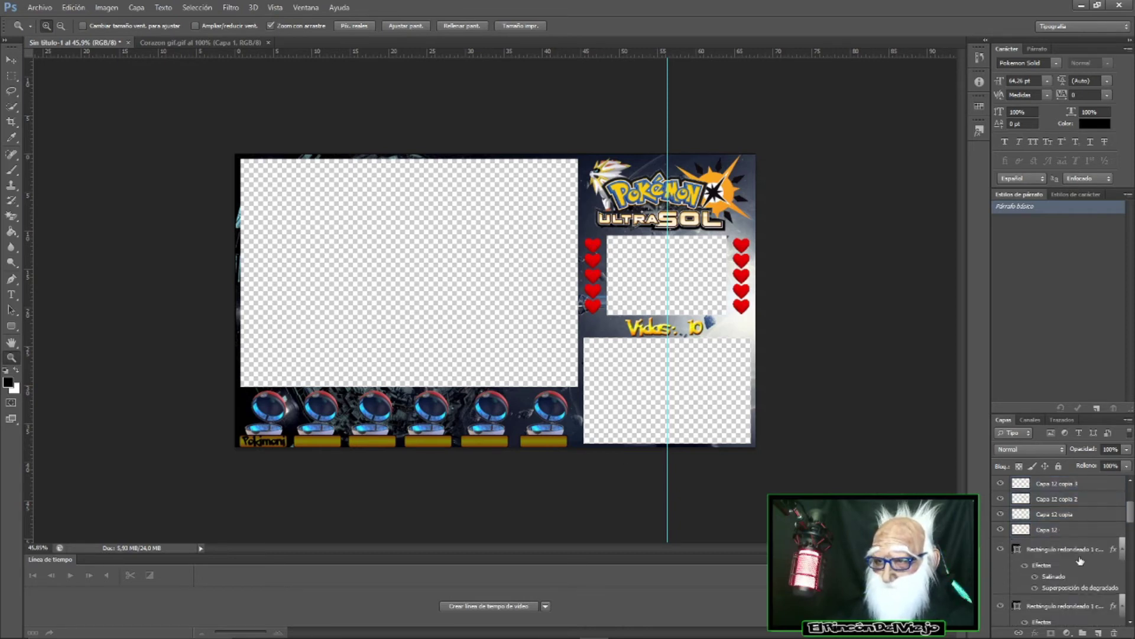
left_click(1037, 579)
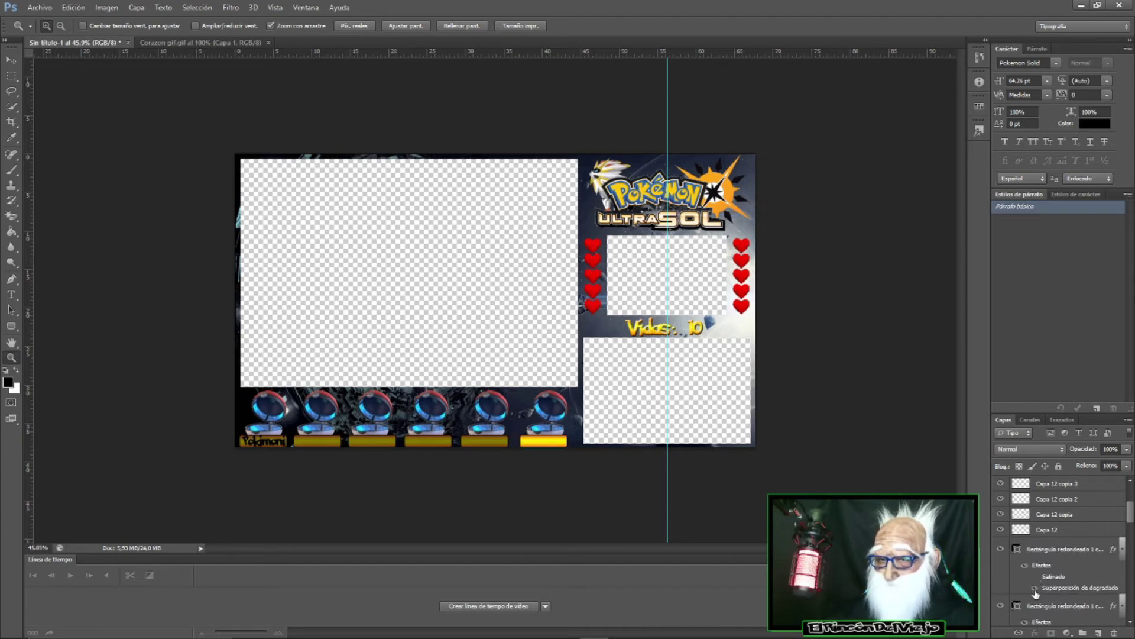
left_click(1035, 588)
left_click(1035, 589)
- Hide Satin on the fifth, fourth, third and second bars and the Pokémon label box
scroll(1037, 592, "down", 1)
scroll(1037, 588, "down", 2)
scroll(1037, 586, "down", 1)
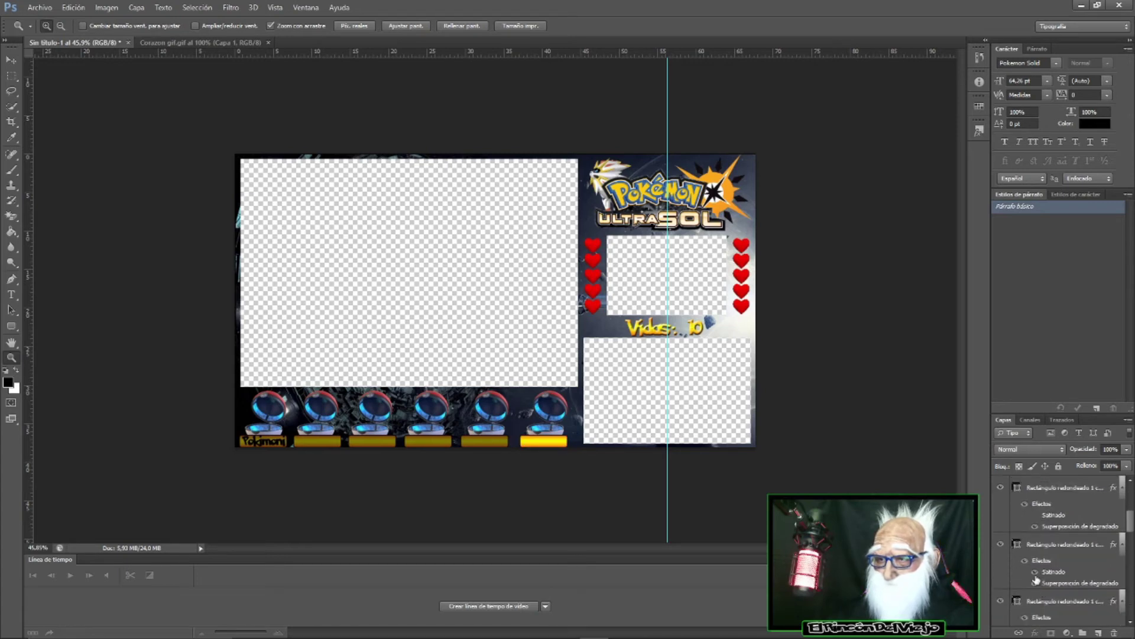
left_click(1035, 574)
scroll(1035, 575, "up", 1)
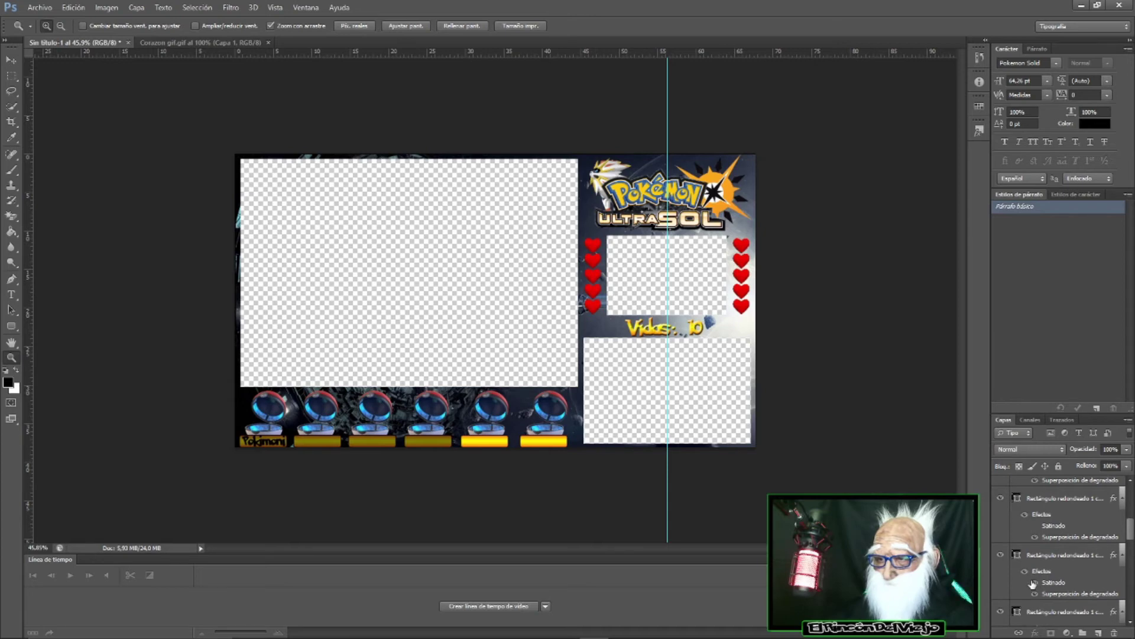
left_click(1036, 587)
scroll(1037, 585, "down", 1)
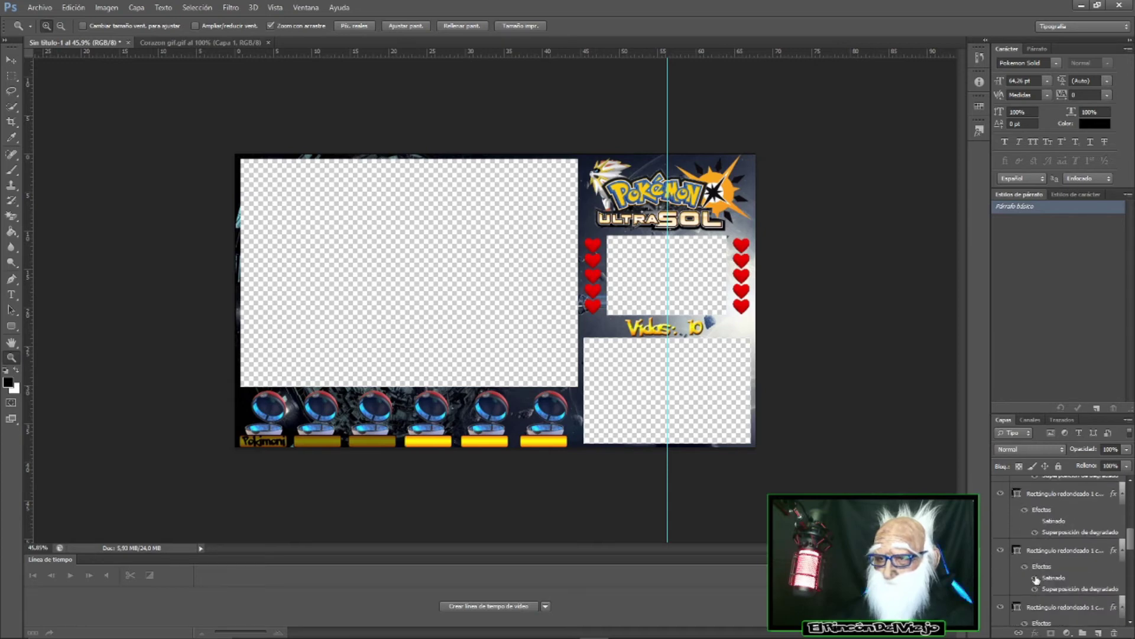
left_click(1036, 578)
scroll(1036, 580, "up", 1)
left_click(1036, 589)
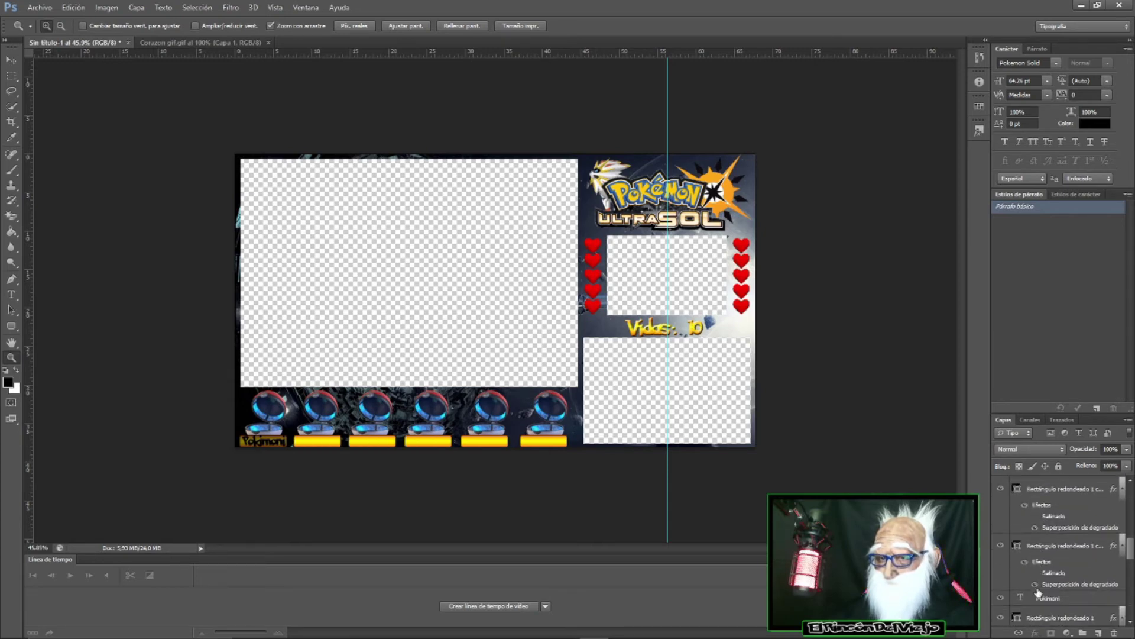
scroll(1036, 594, "down", 4)
left_click(1035, 615)
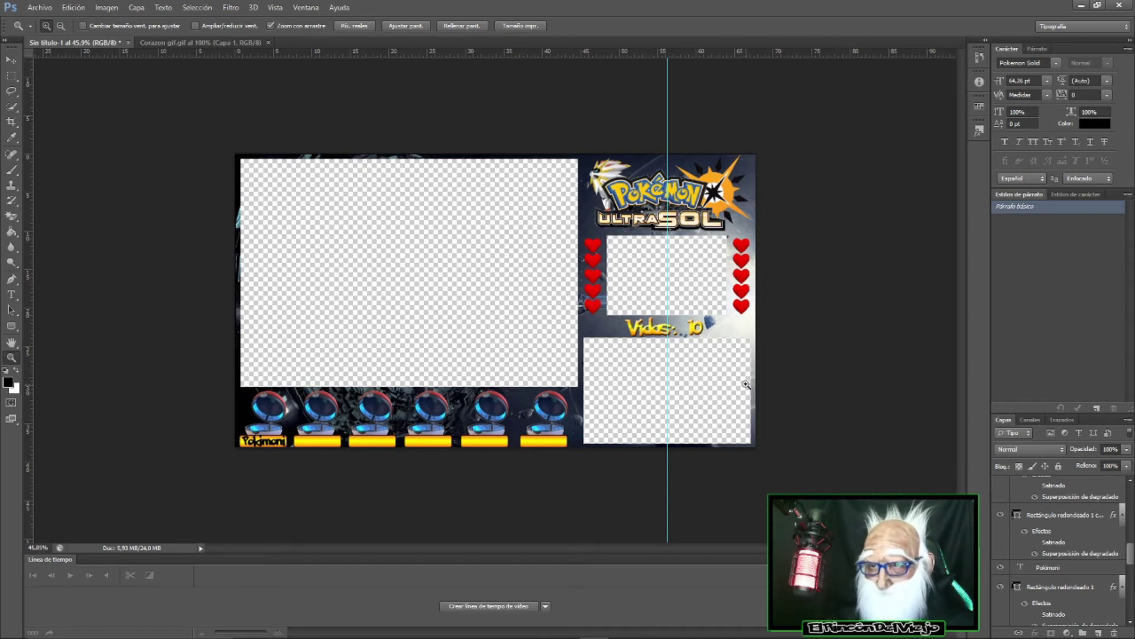
scroll(1061, 544, "down", 5)
- Enable Bevel & Emboss with Contour, Stroke and Outer Glow on the Capa 2 logo layer
scroll(1059, 544, "down", 5)
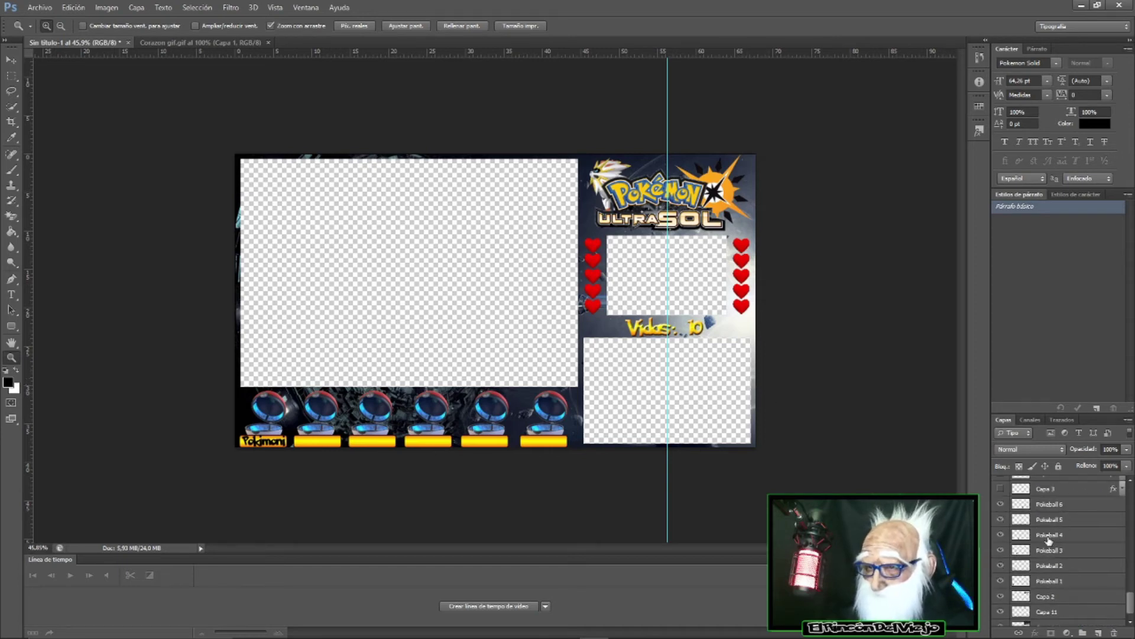
scroll(1056, 549, "down", 5)
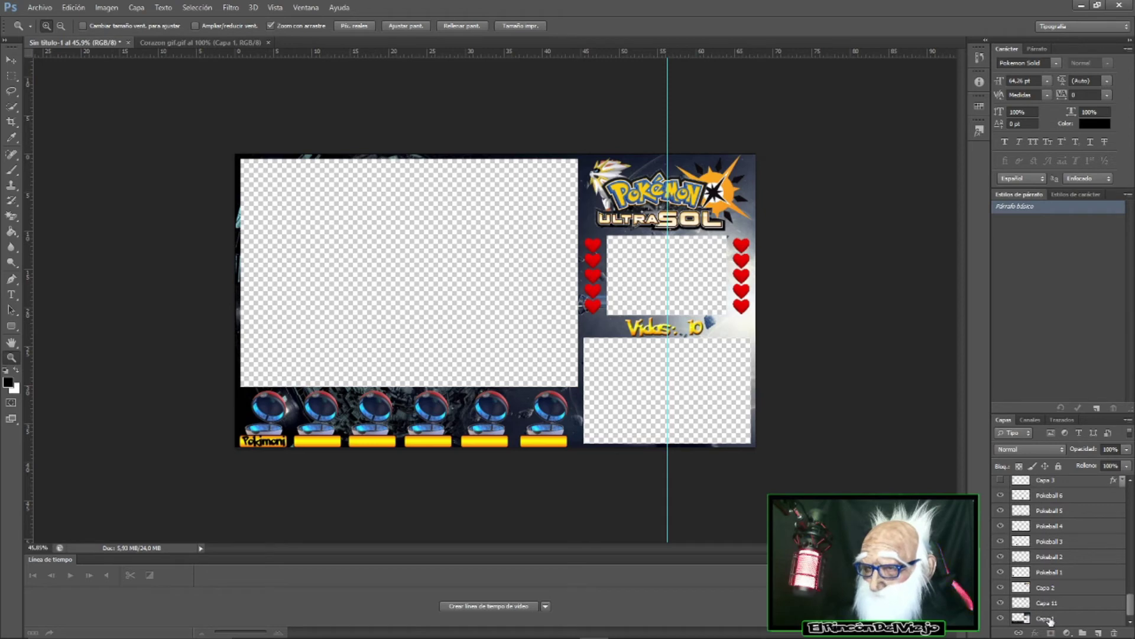
left_click(1059, 590)
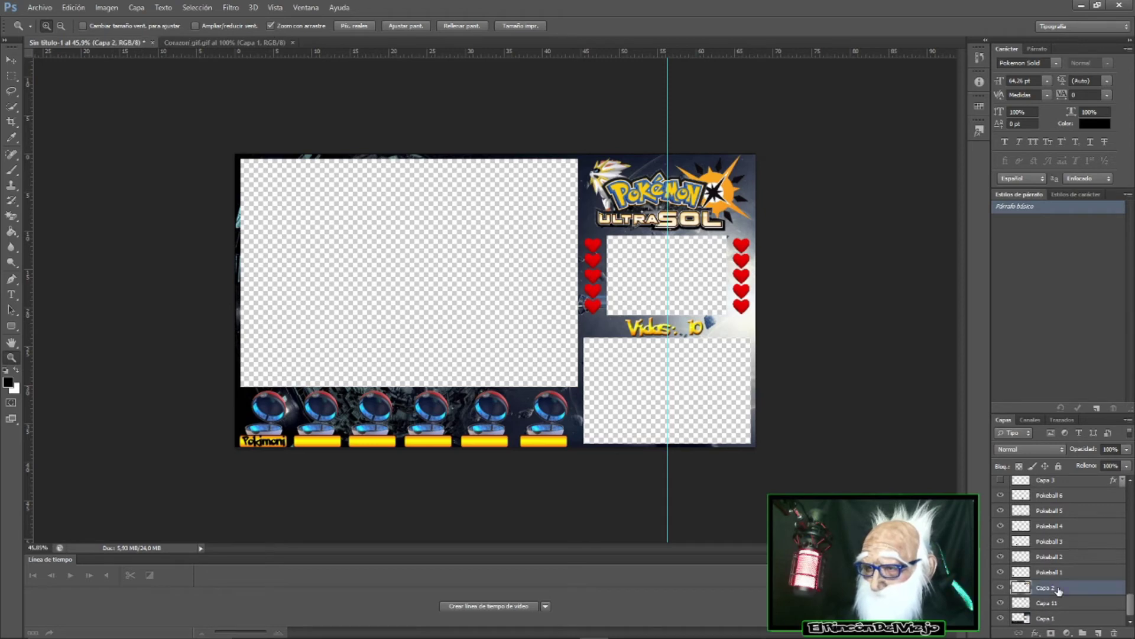
right_click(1059, 590)
key("Escape")
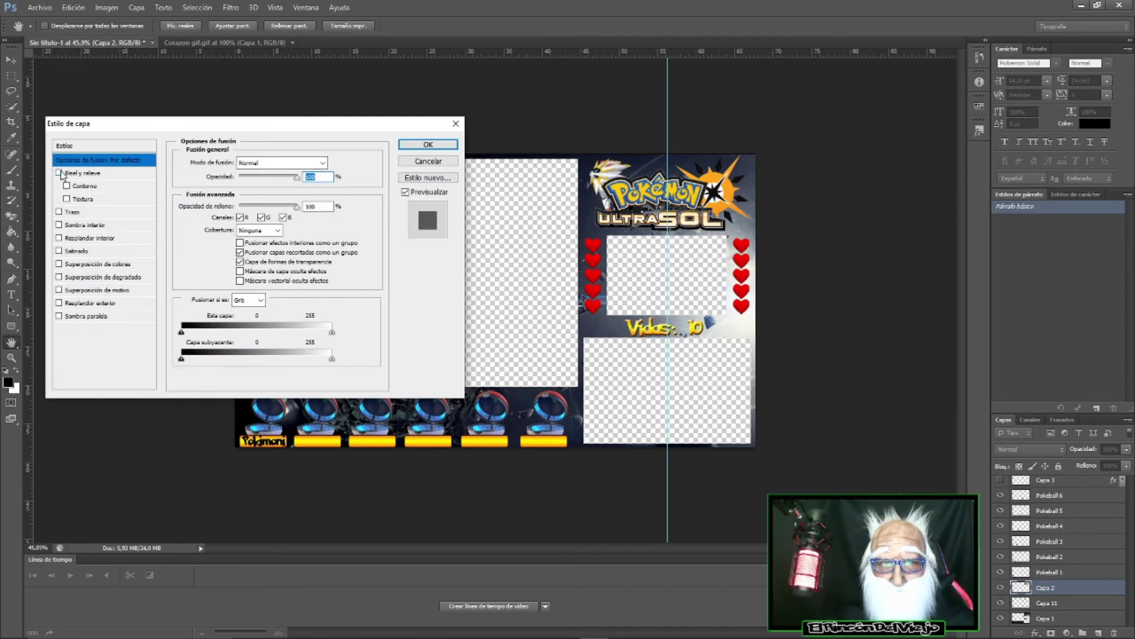
left_click(66, 186)
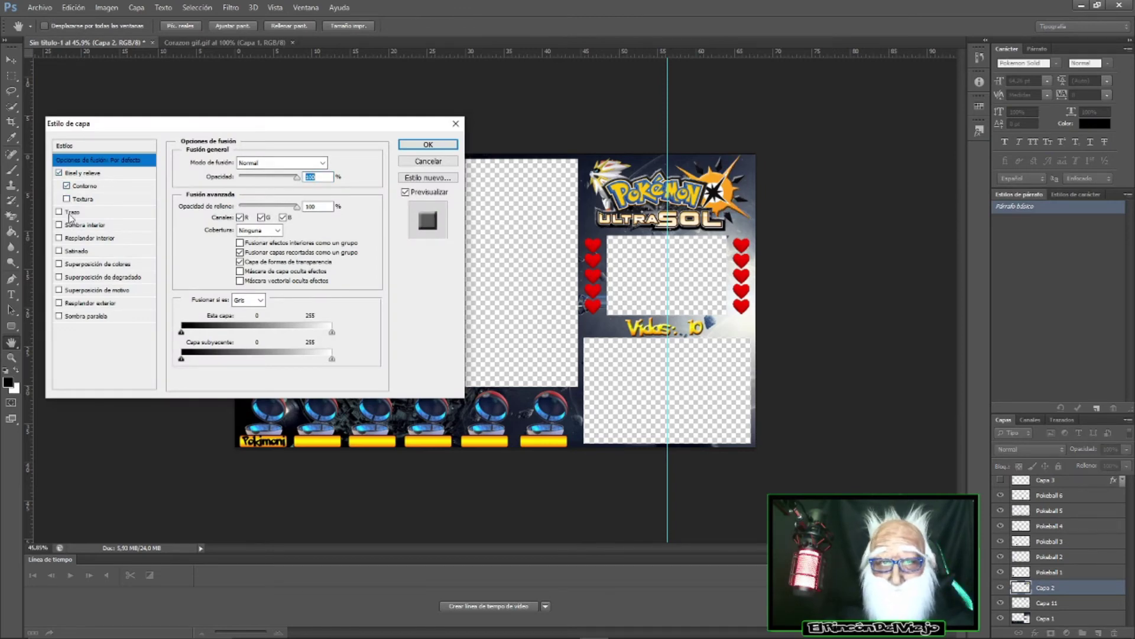
left_click(59, 212)
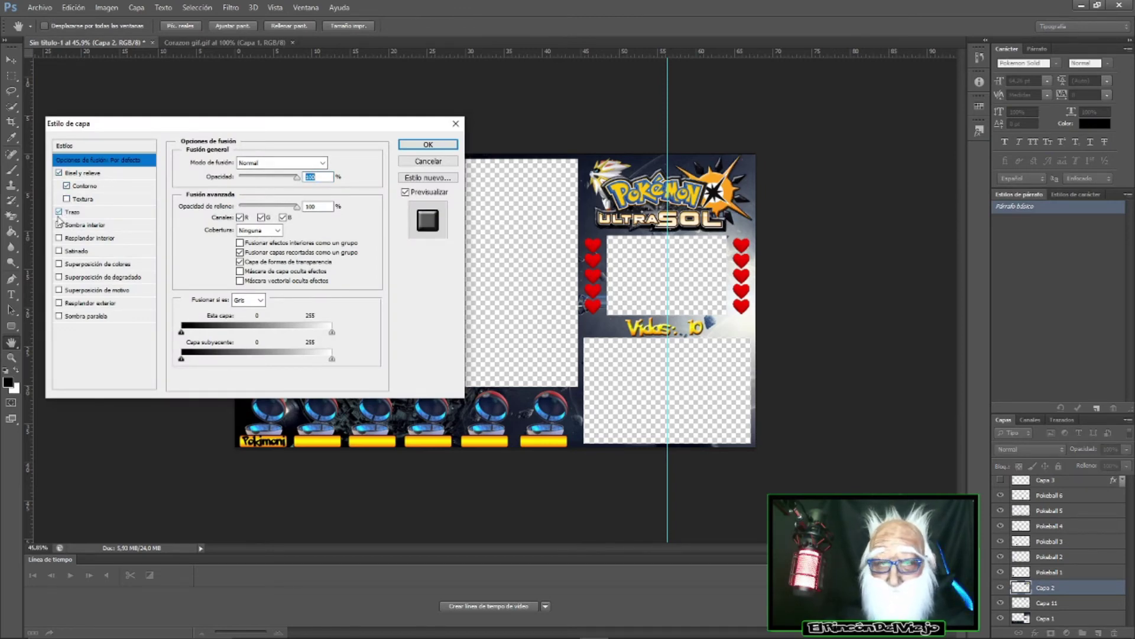
left_click(59, 303)
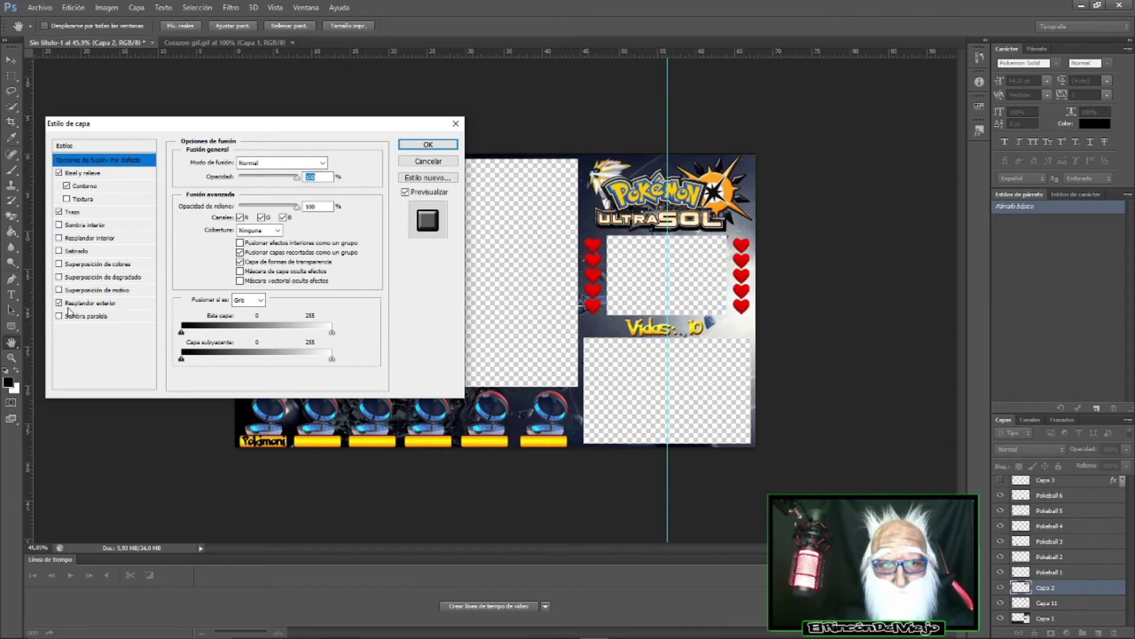
- Set the outer glow to 100% opacity, saturated gold f9c701, and a larger size
left_click(94, 304)
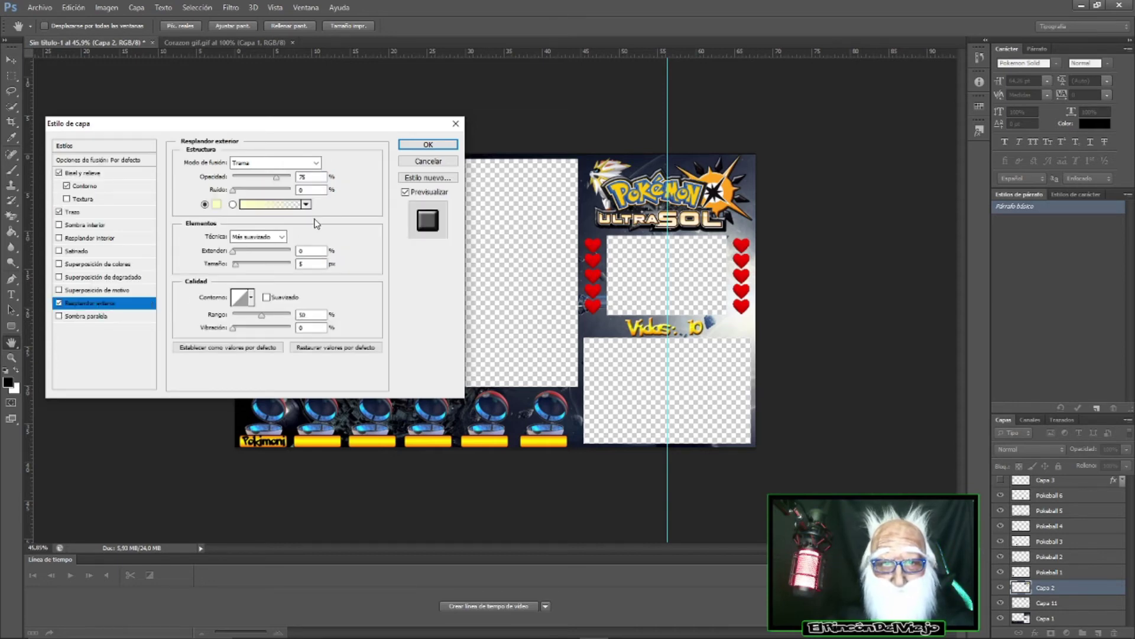
left_click_drag(276, 179, 290, 178)
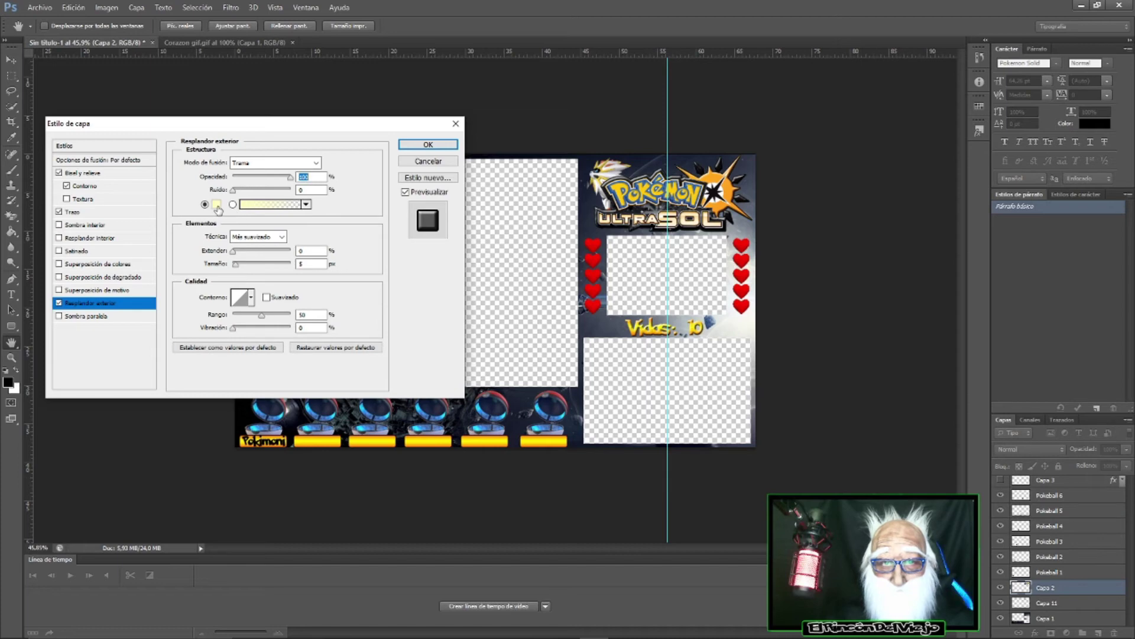
left_click(217, 204)
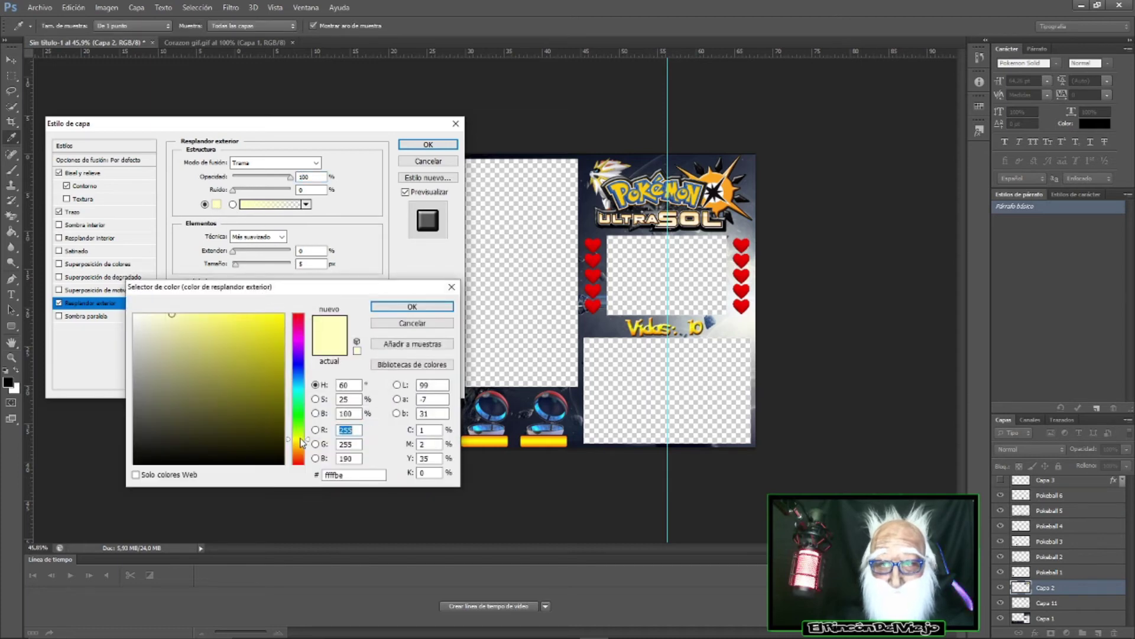
type("251")
left_click(297, 443)
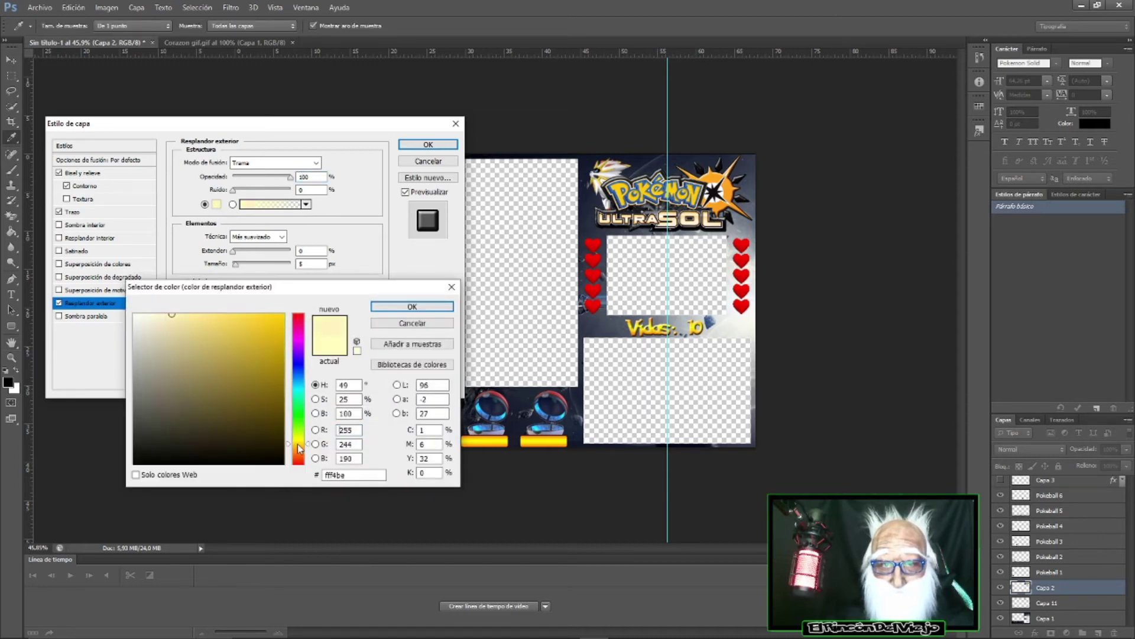
left_click(302, 448)
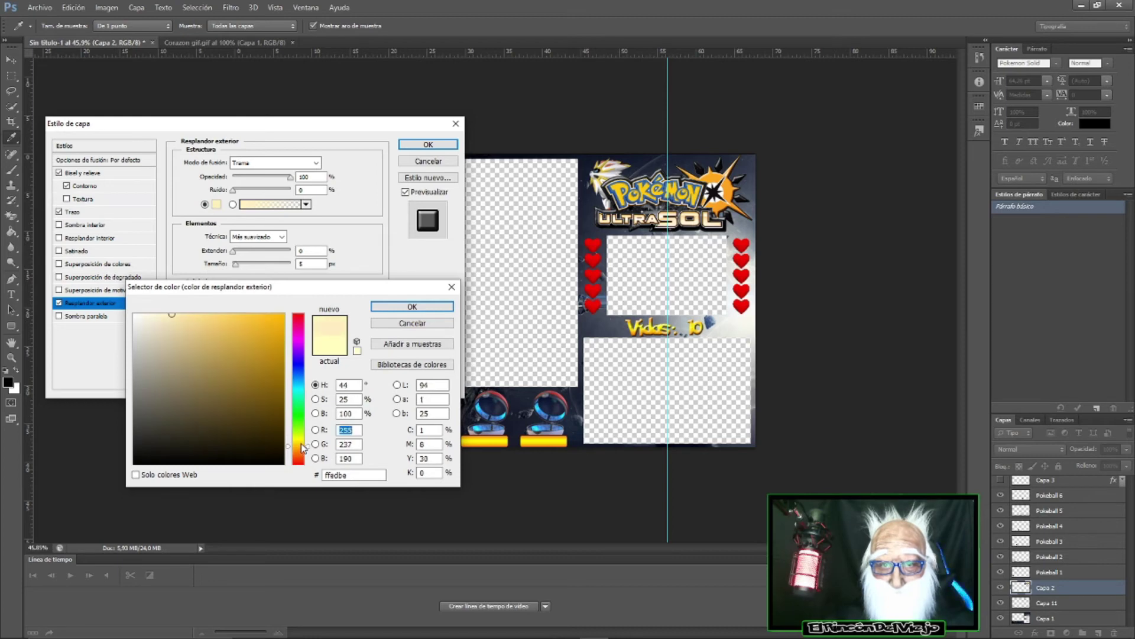
left_click(302, 447)
left_click(301, 447)
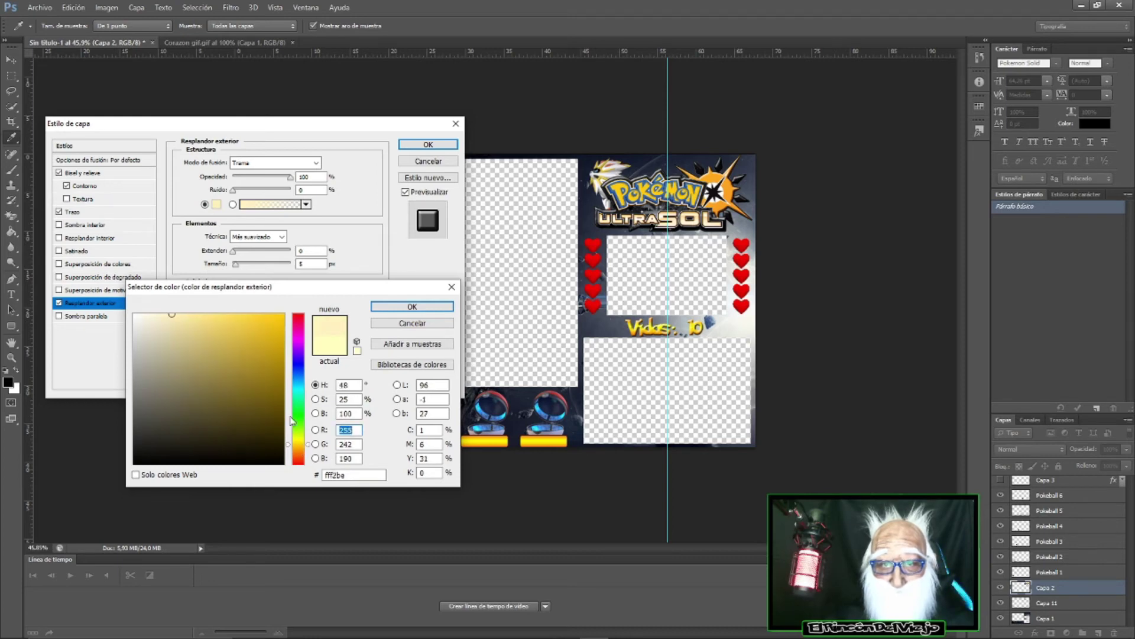
left_click(283, 318)
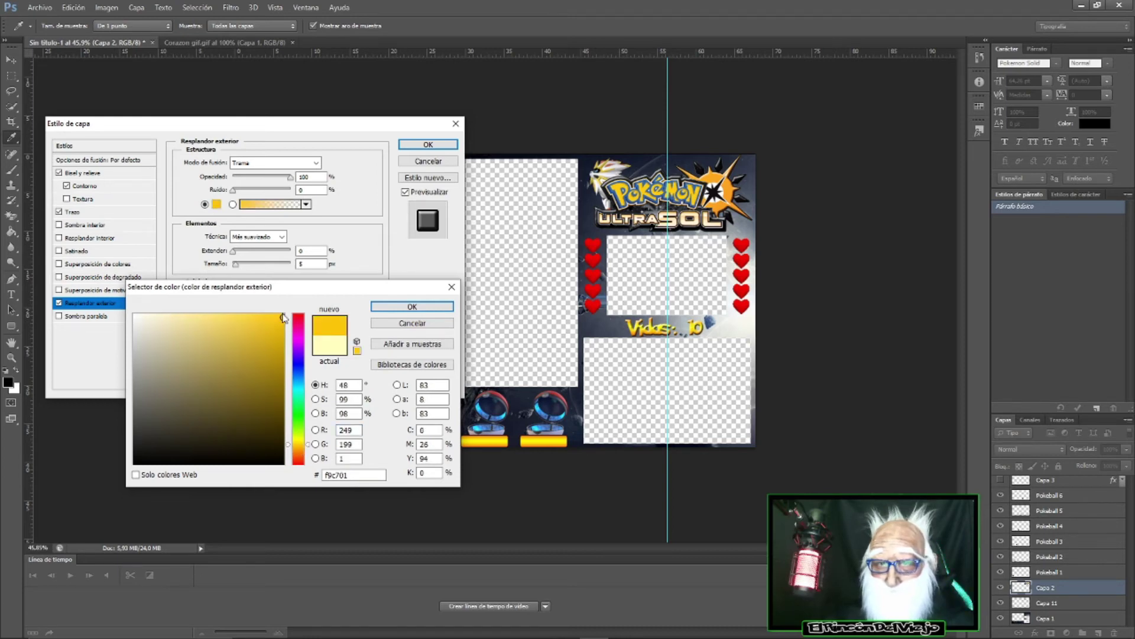
left_click(396, 310)
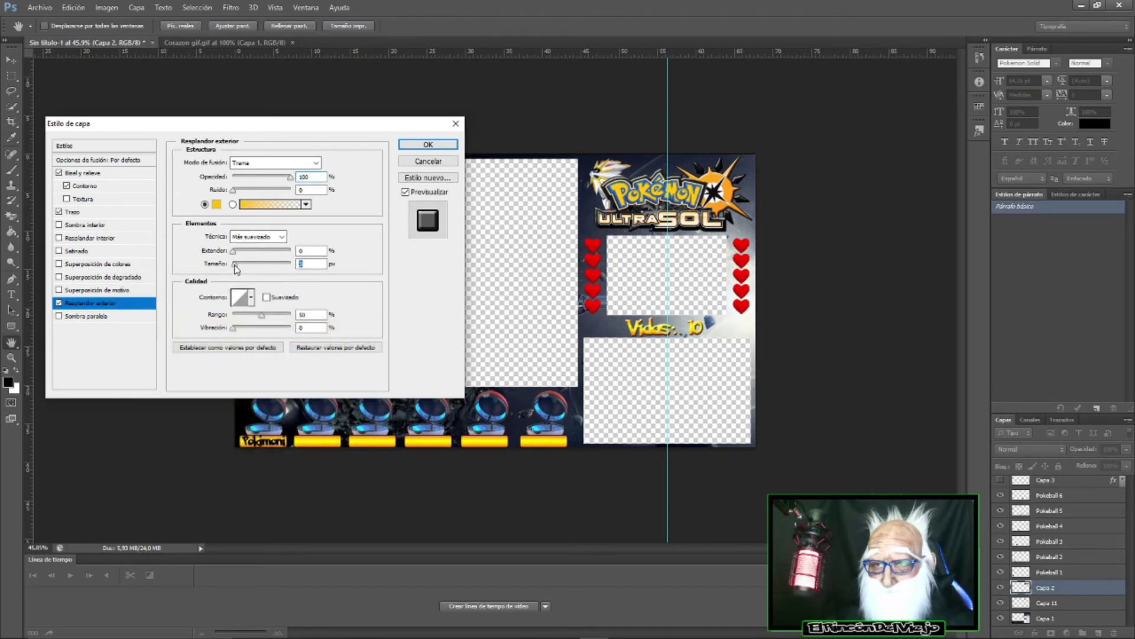
left_click_drag(239, 263, 243, 264)
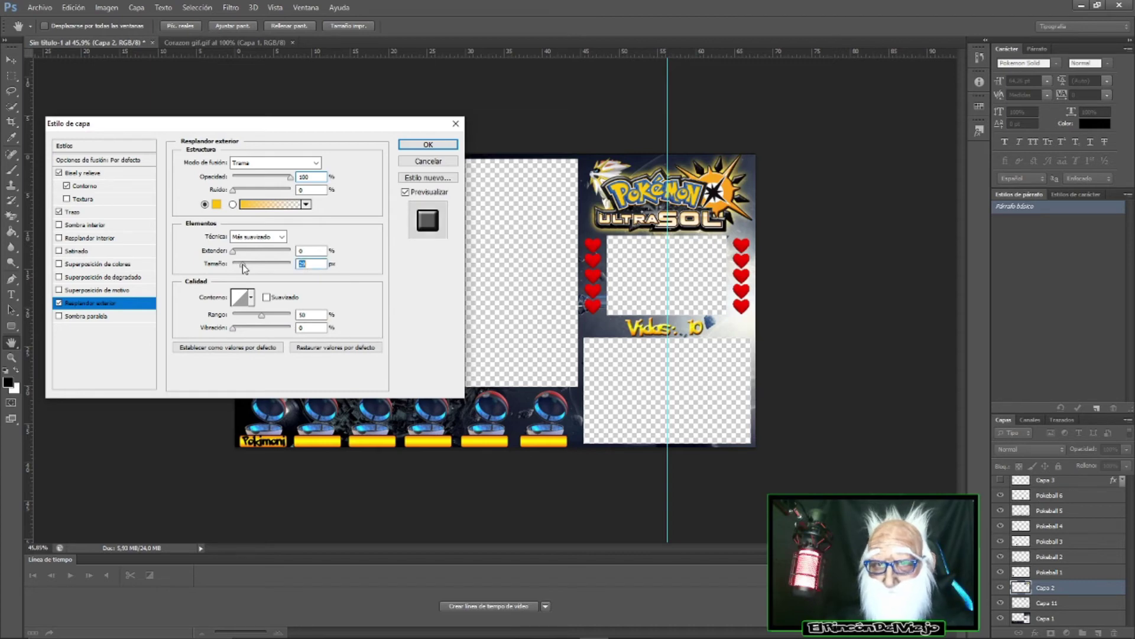
- Confirm the logo style, copy it from Capa 2 and paste it onto Capa 11
left_click(429, 144)
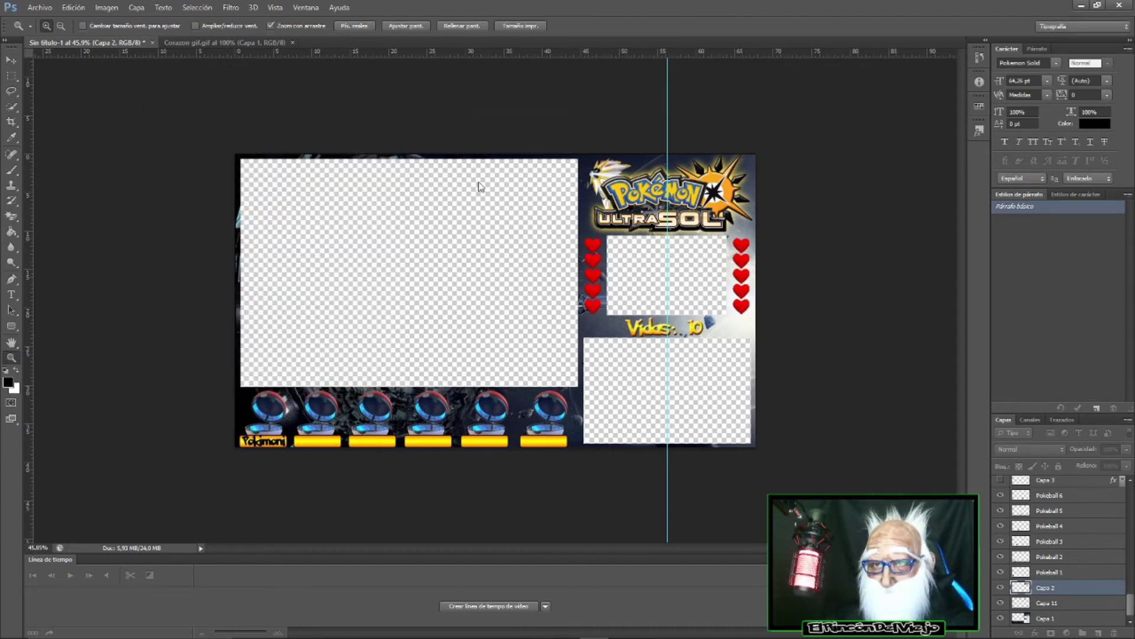
right_click(1069, 592)
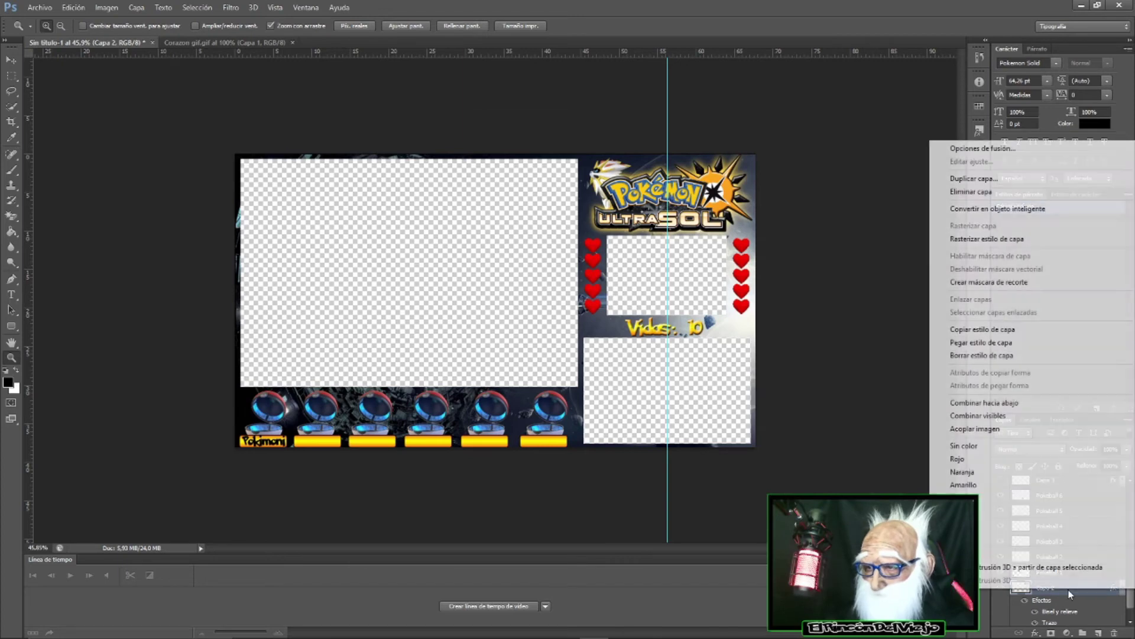
left_click(985, 329)
scroll(1049, 550, "down", 2)
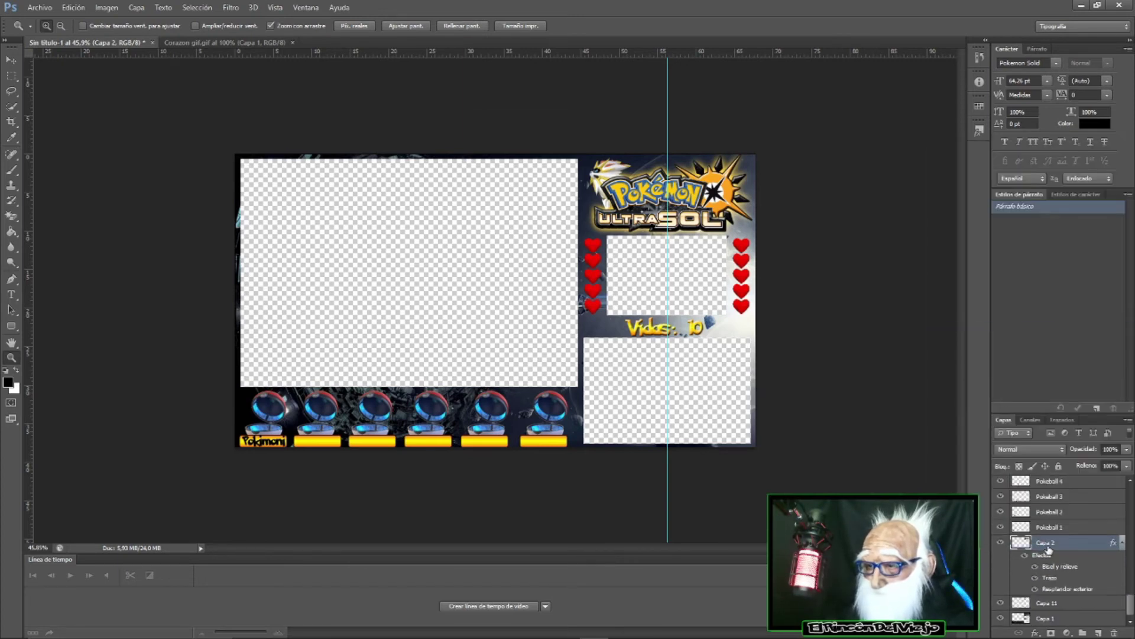
right_click(1072, 606)
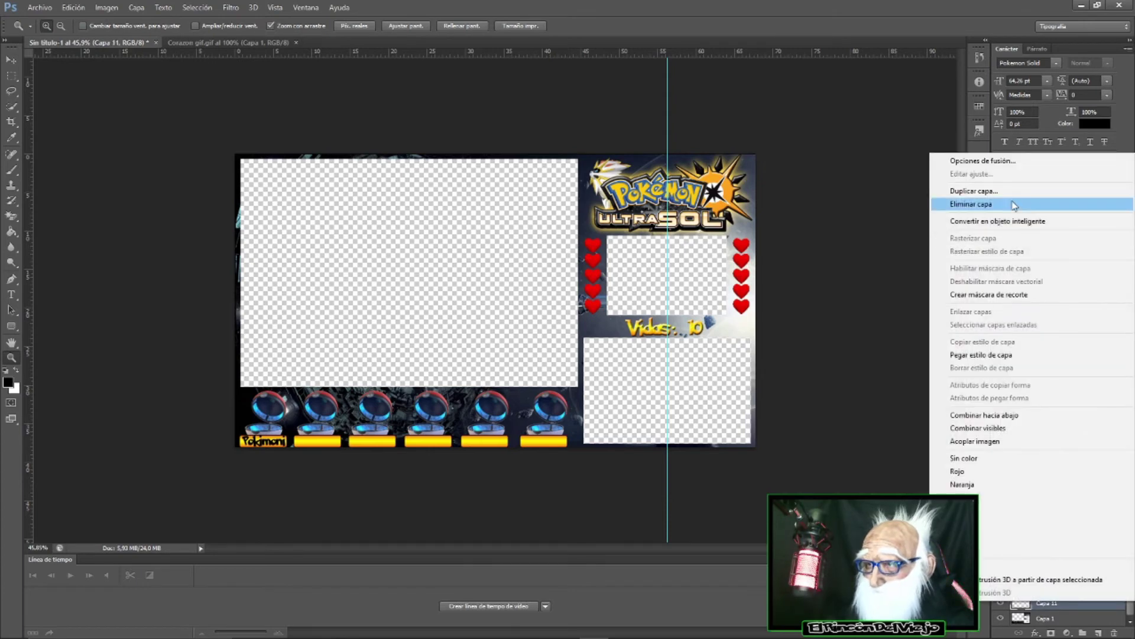
left_click(1001, 355)
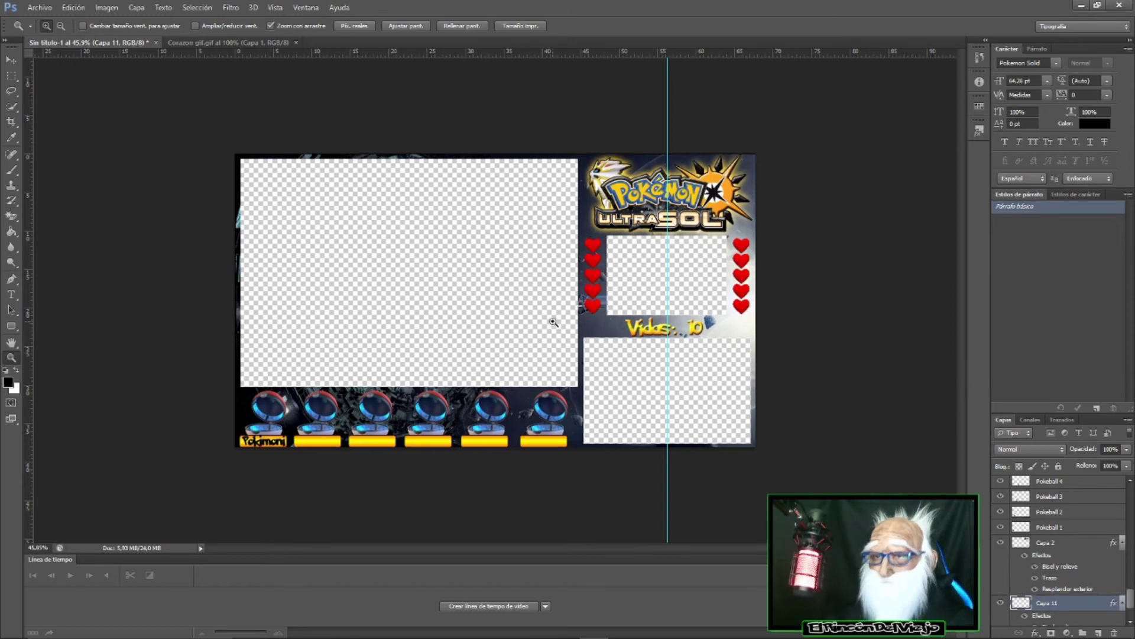
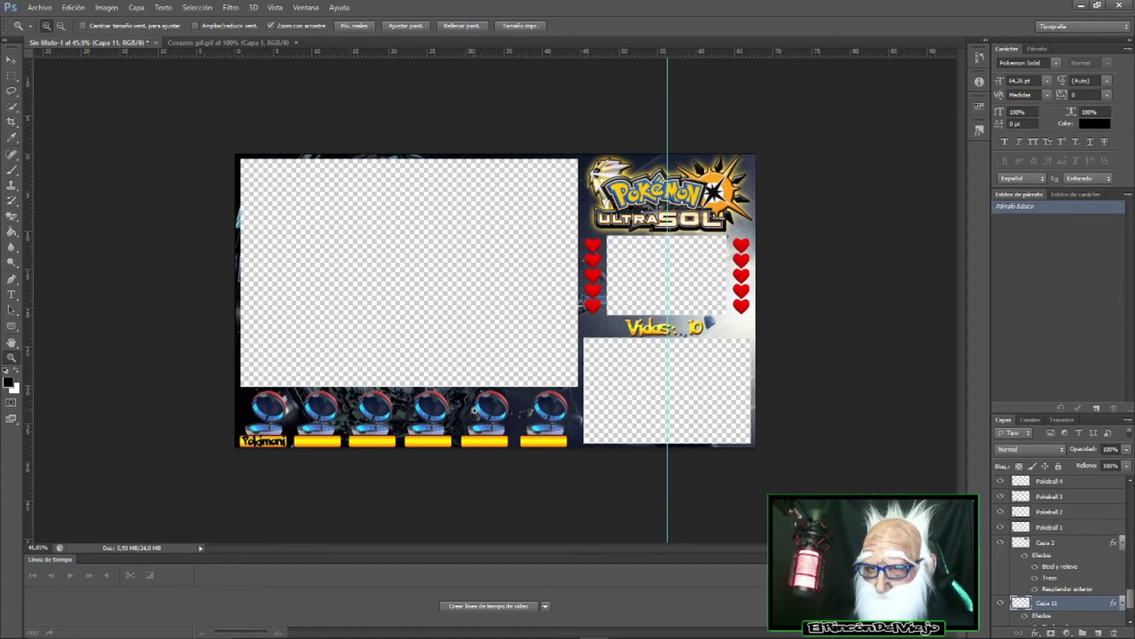
- Open the Capa 1 blending options briefly, then close them and zoom in on the overlay
scroll(1060, 582, "down", 3)
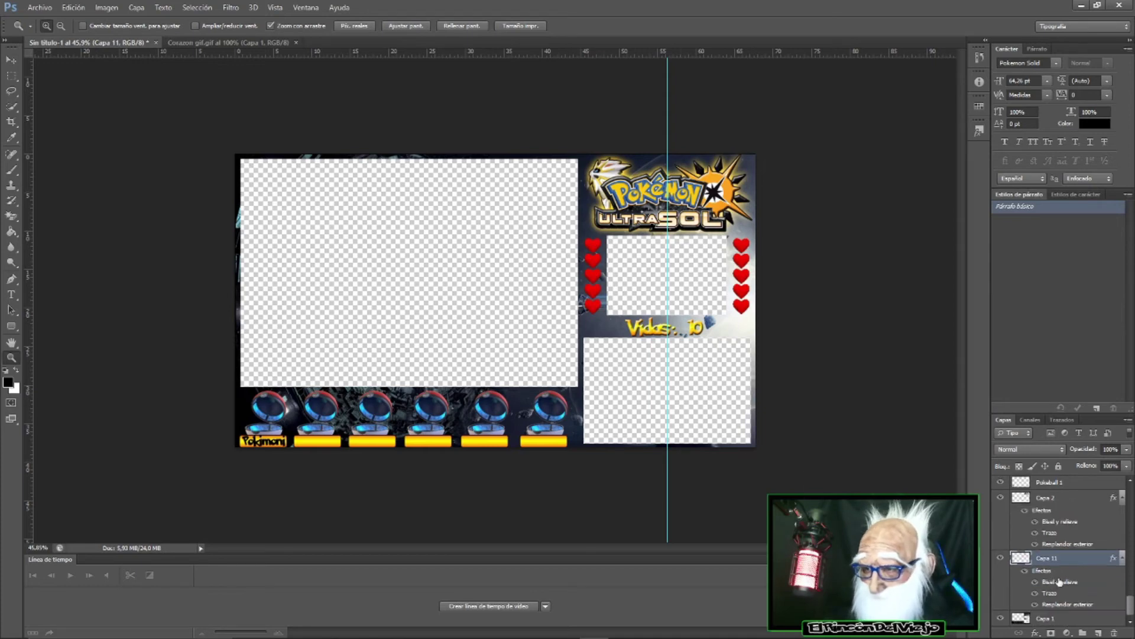
right_click(1067, 620)
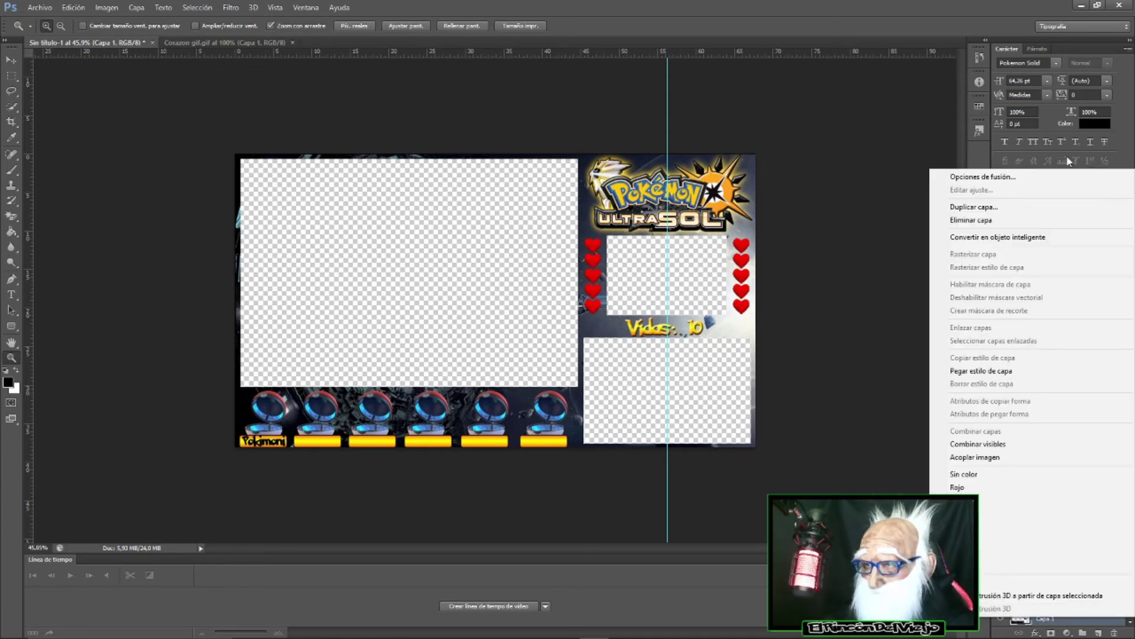
left_click(1055, 180)
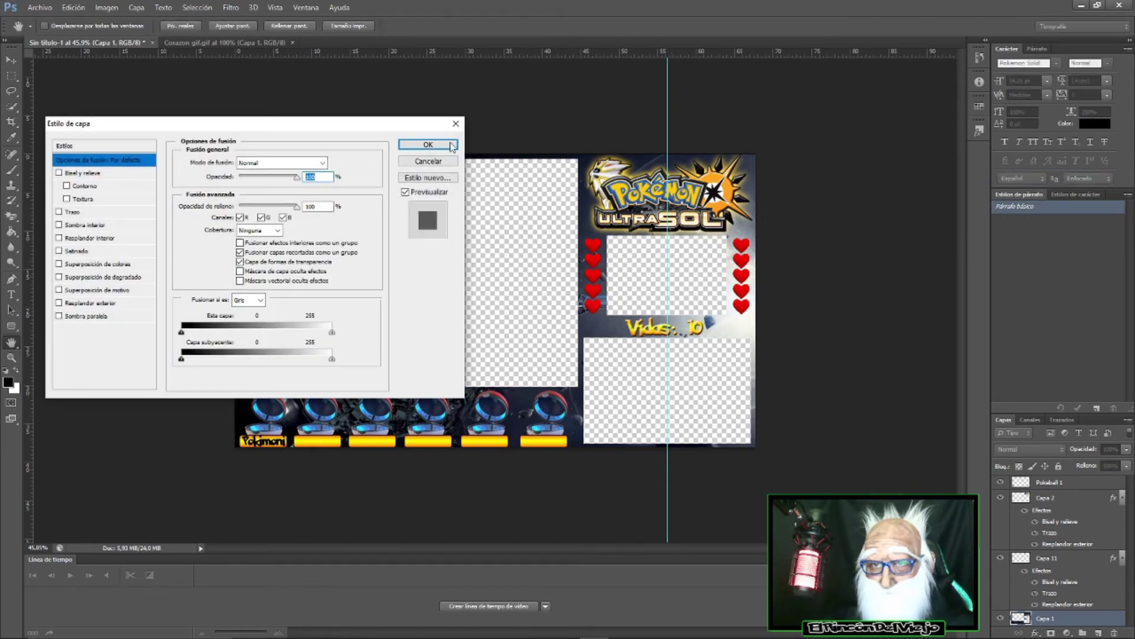
left_click(456, 124)
left_click(13, 358)
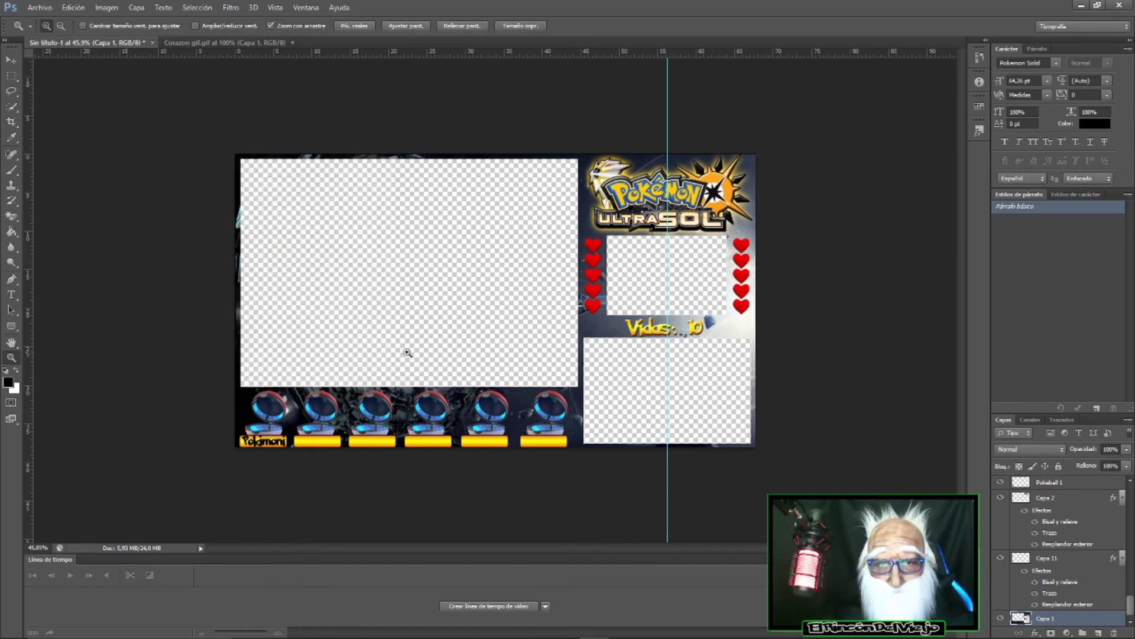
left_click_drag(408, 353, 436, 350)
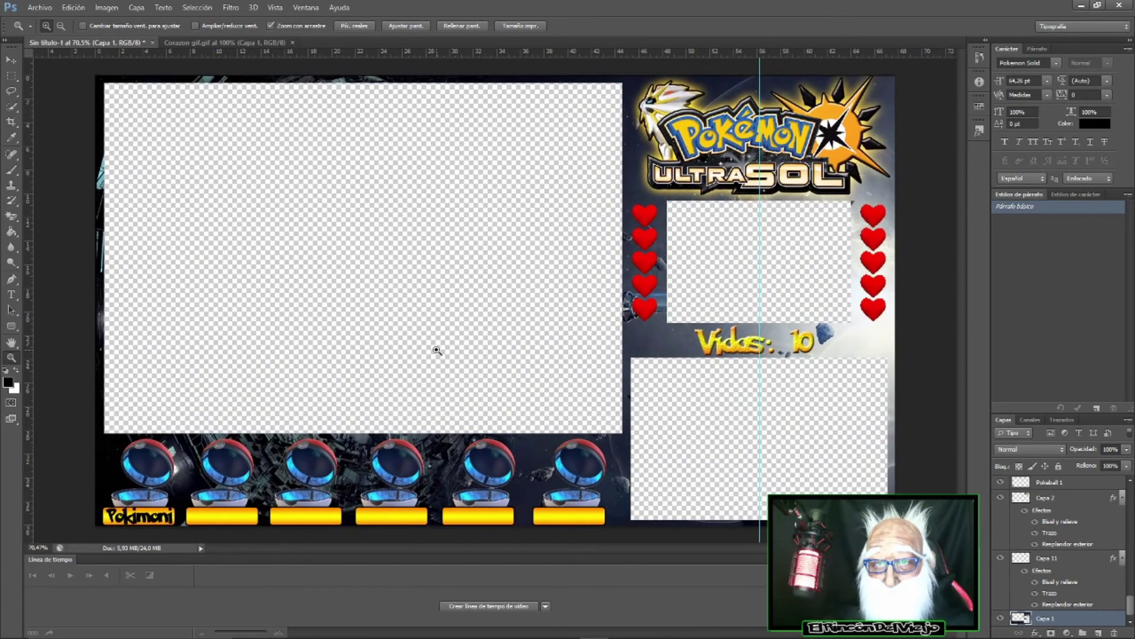
- Reopen Capa 1's Blending Options and move the Estilo de capa dialog off the overlay
right_click(1070, 623)
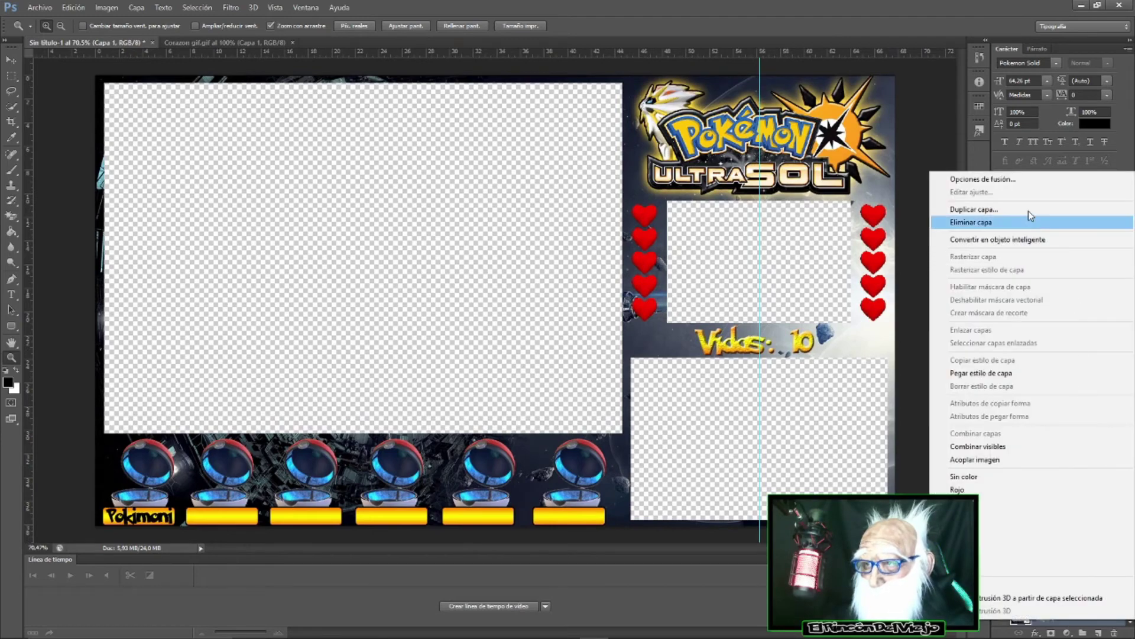
left_click(1013, 178)
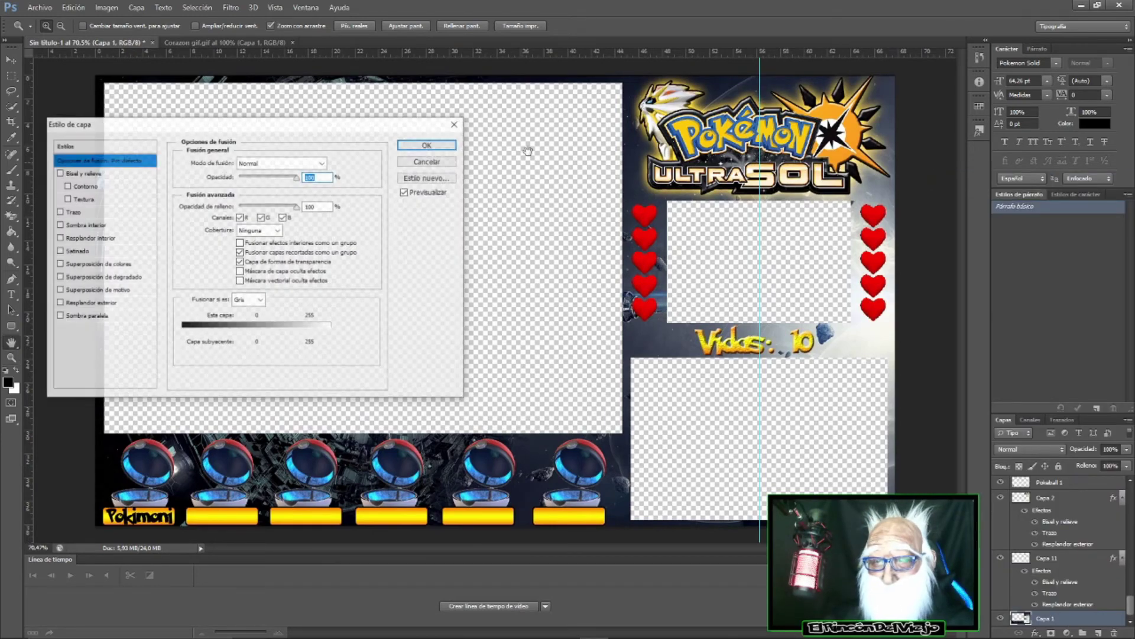
left_click_drag(726, 132, 998, 112)
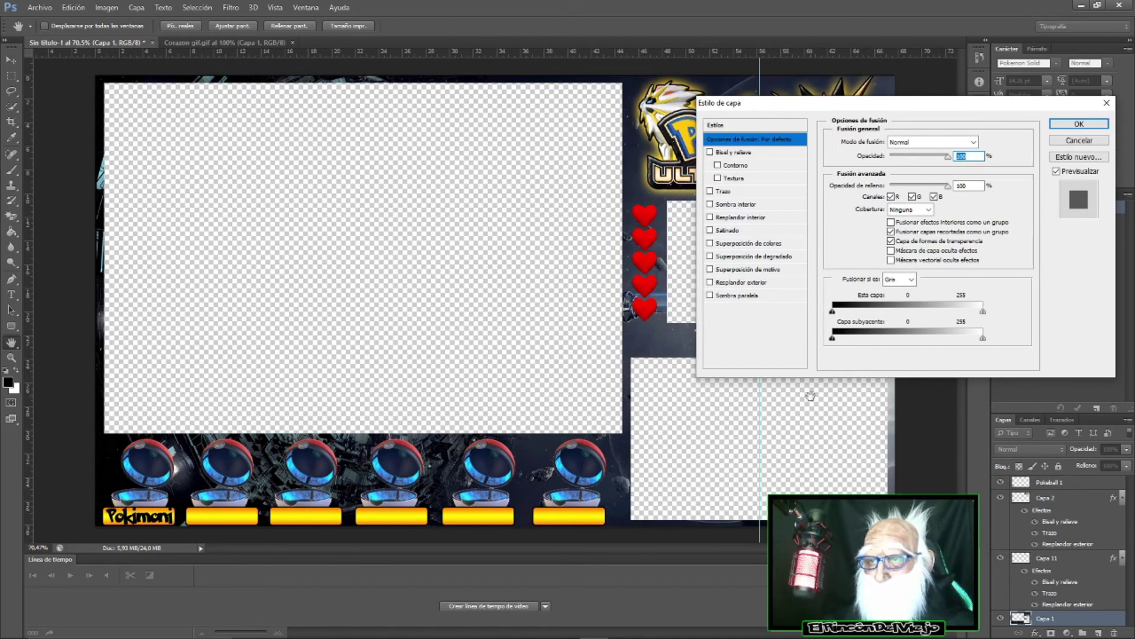
- Enable an inner glow in yellow fecb00 at 100% opacity
left_click(710, 218)
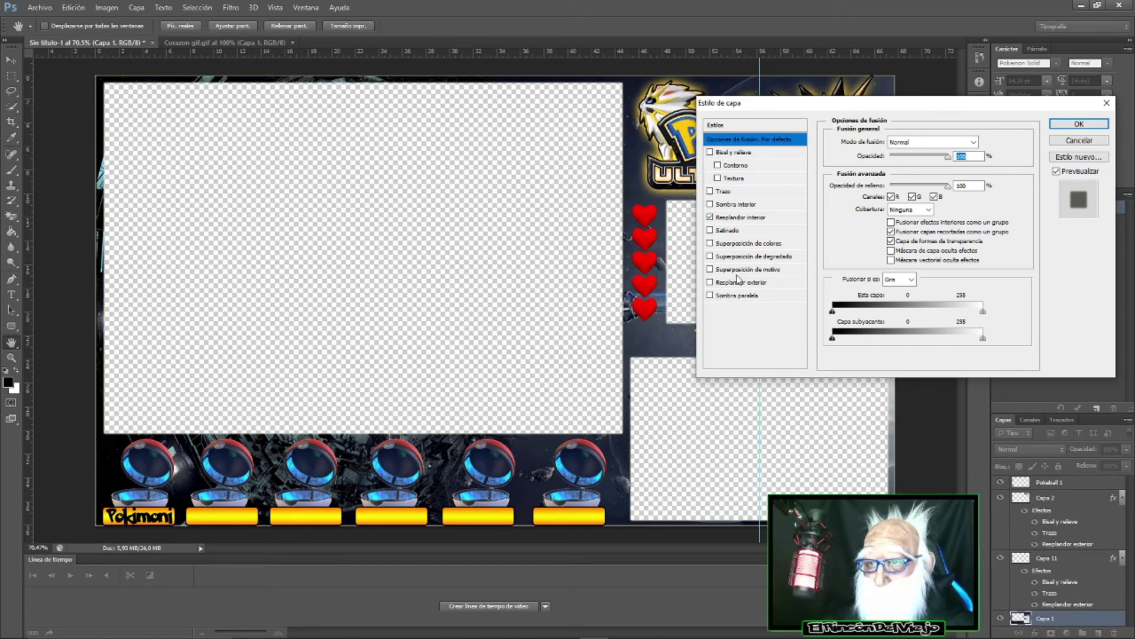
left_click(734, 218)
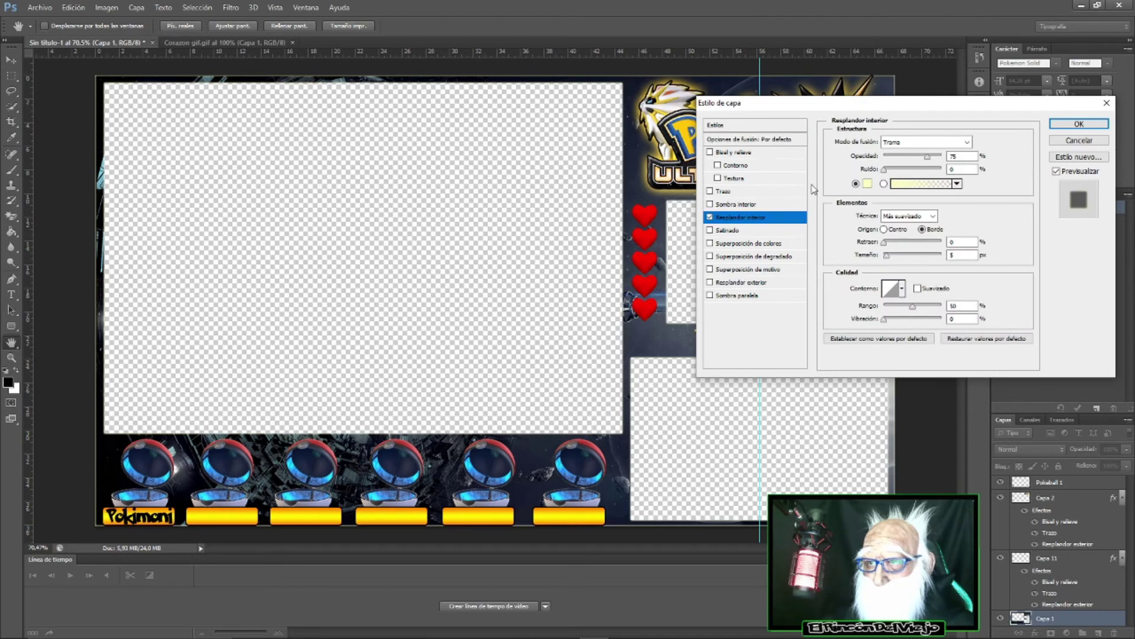
left_click(867, 184)
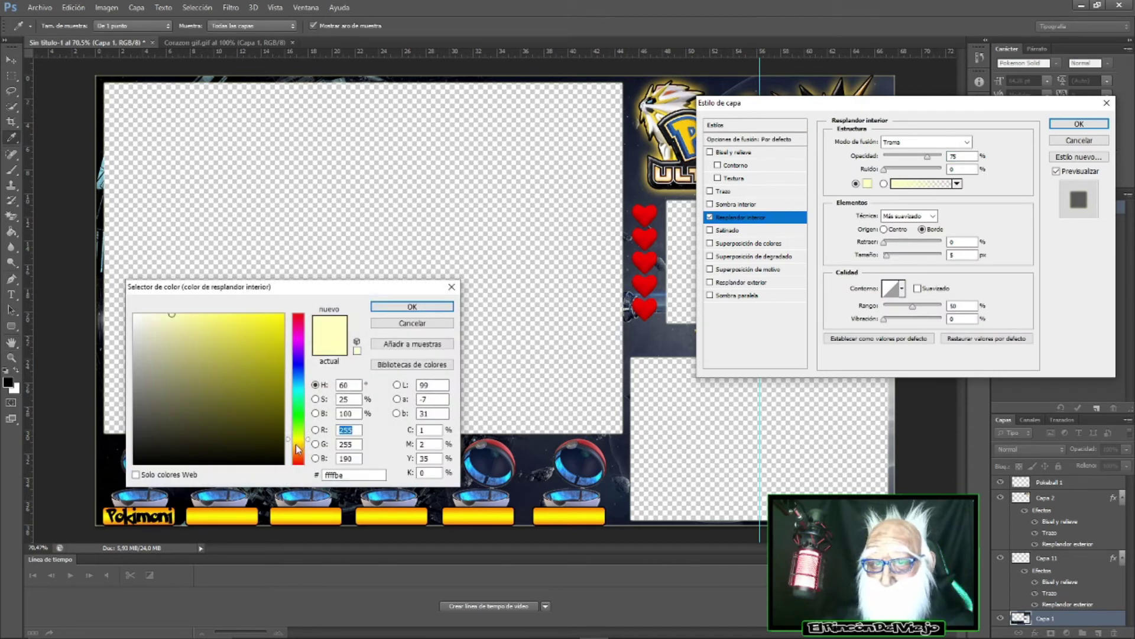
left_click(296, 444)
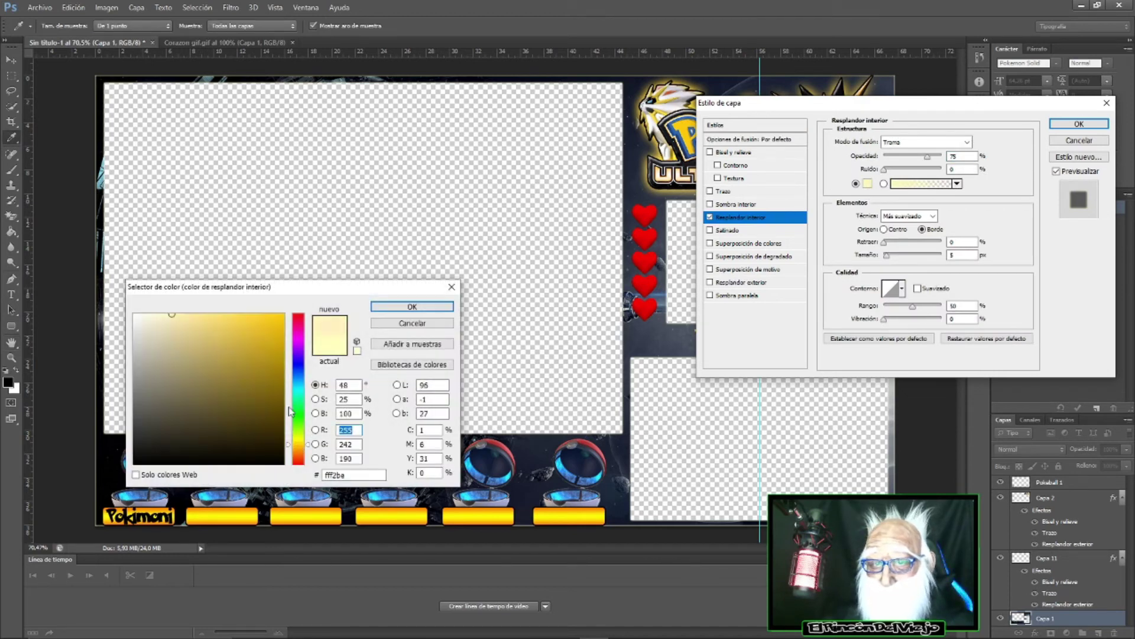
left_click(281, 315)
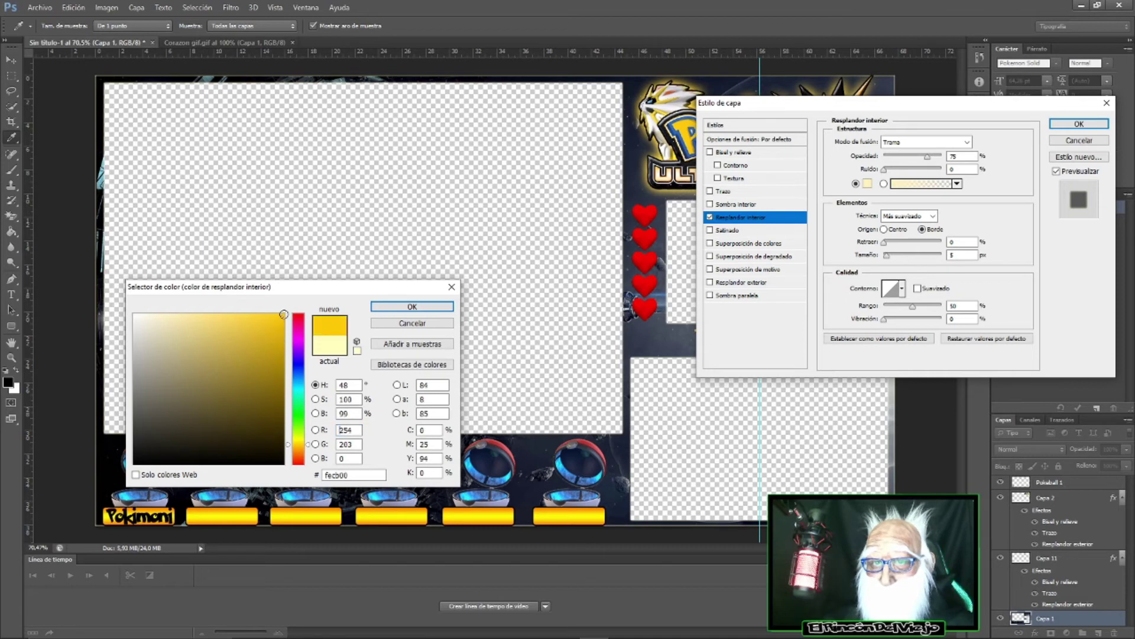
left_click(412, 306)
left_click_drag(928, 157, 942, 158)
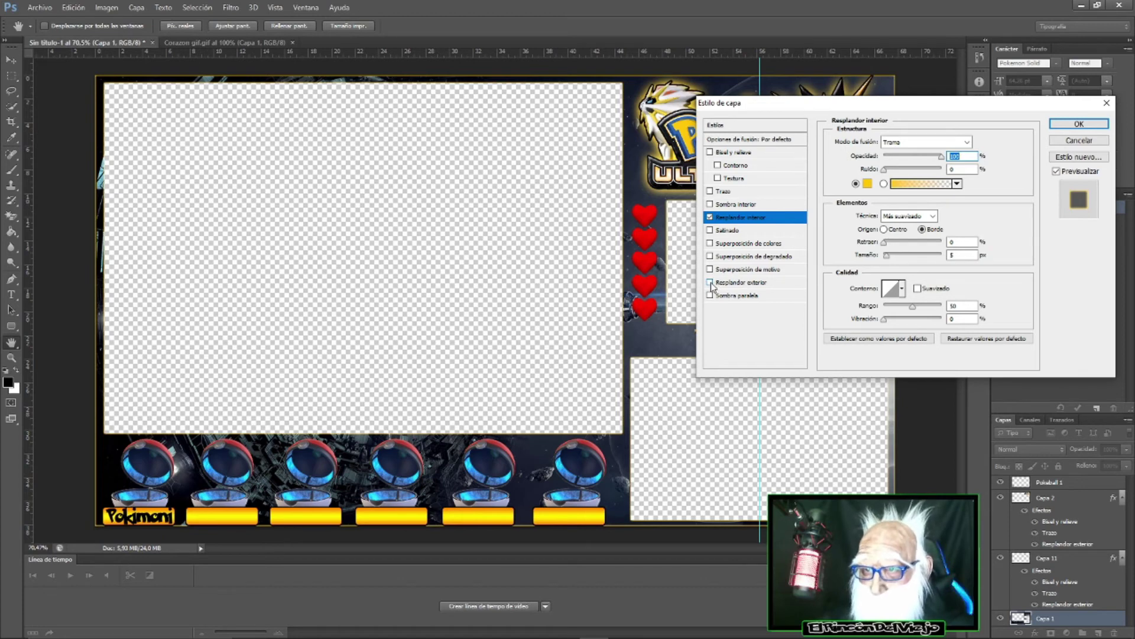
- Switch the inner glow to gradient fill and enable Sombra paralela
left_click(883, 183)
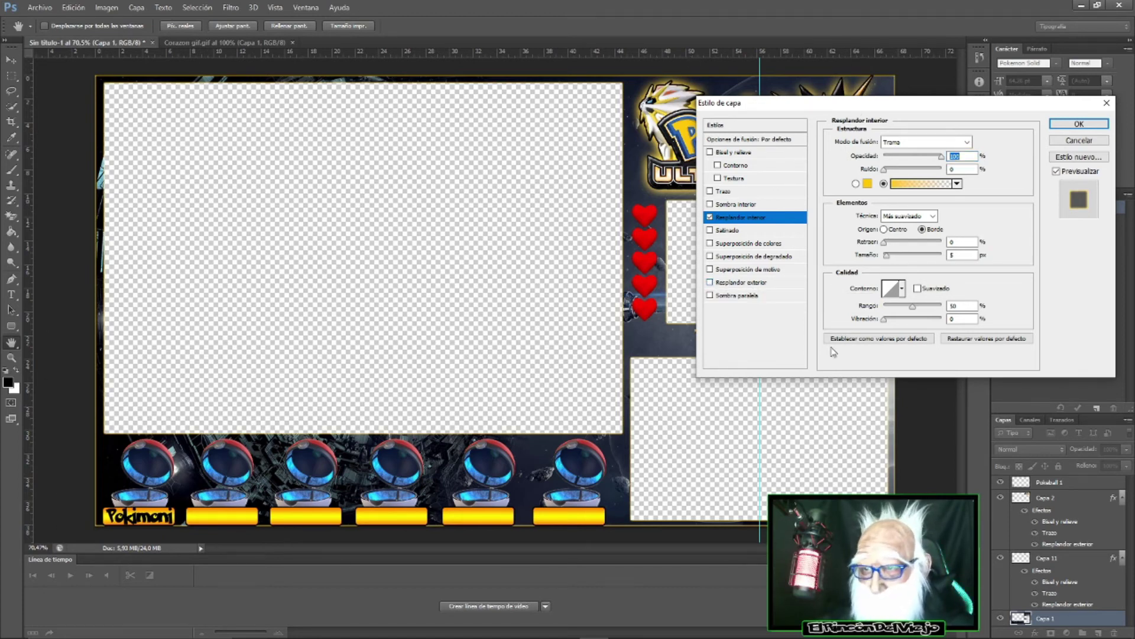
left_click(710, 295)
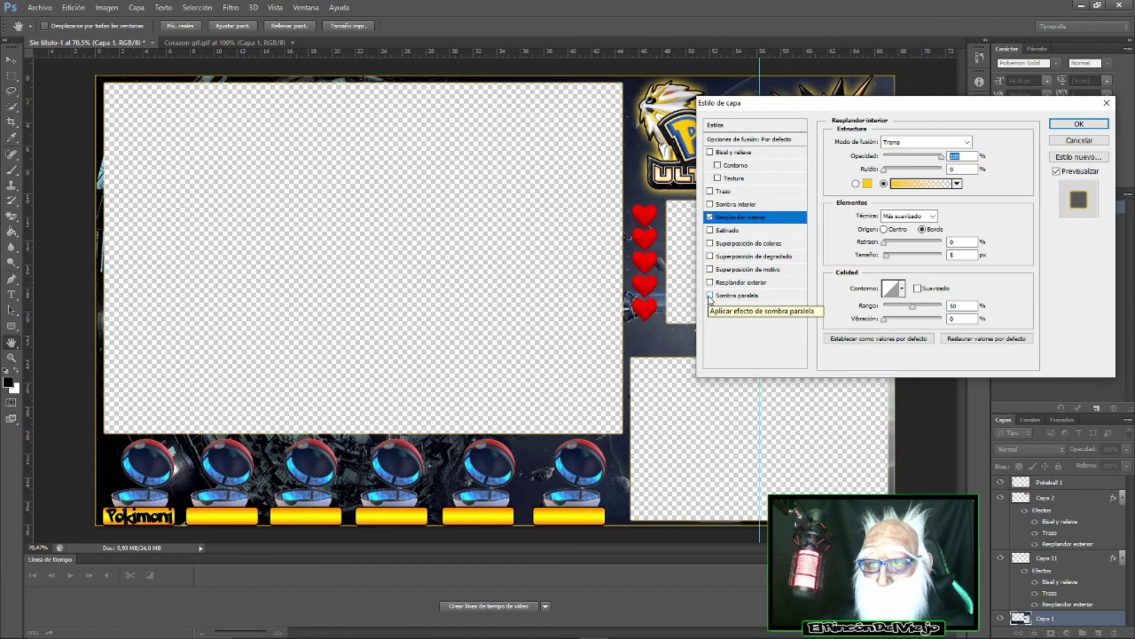
left_click(710, 295)
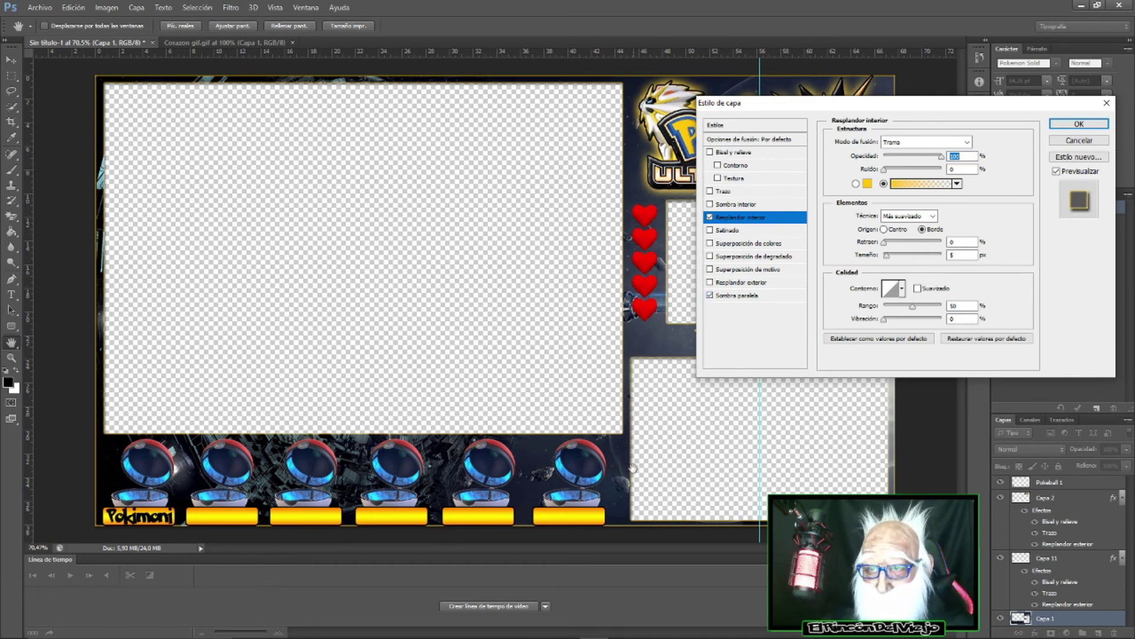
- Give the drop shadow 100% opacity, 4 px size and yellow colour #fed202
left_click(767, 298)
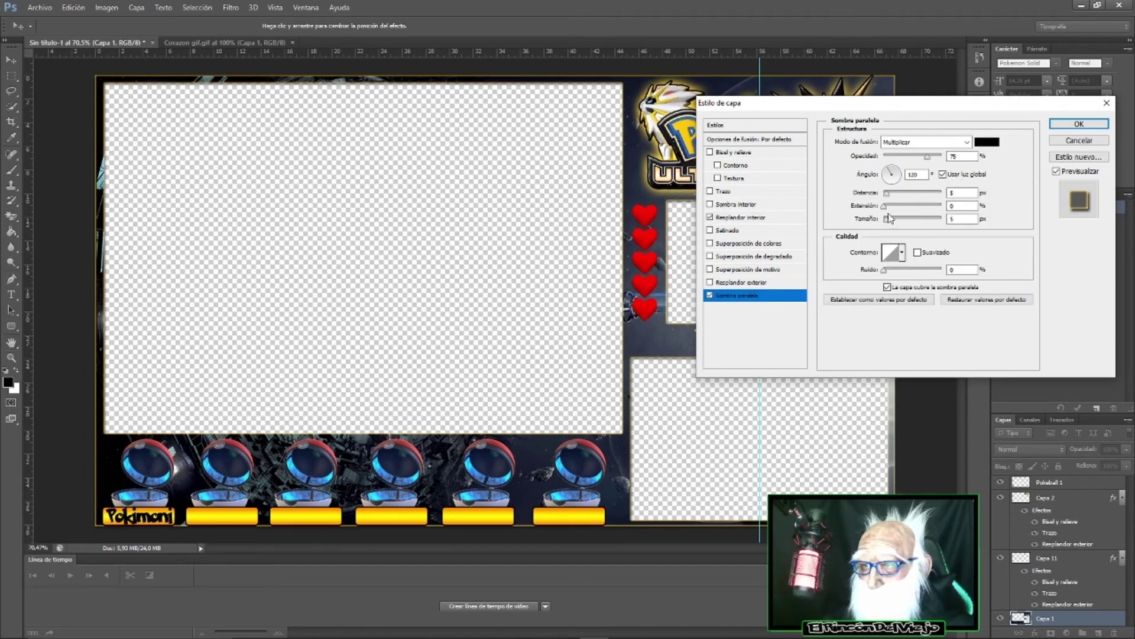
left_click_drag(927, 157, 941, 157)
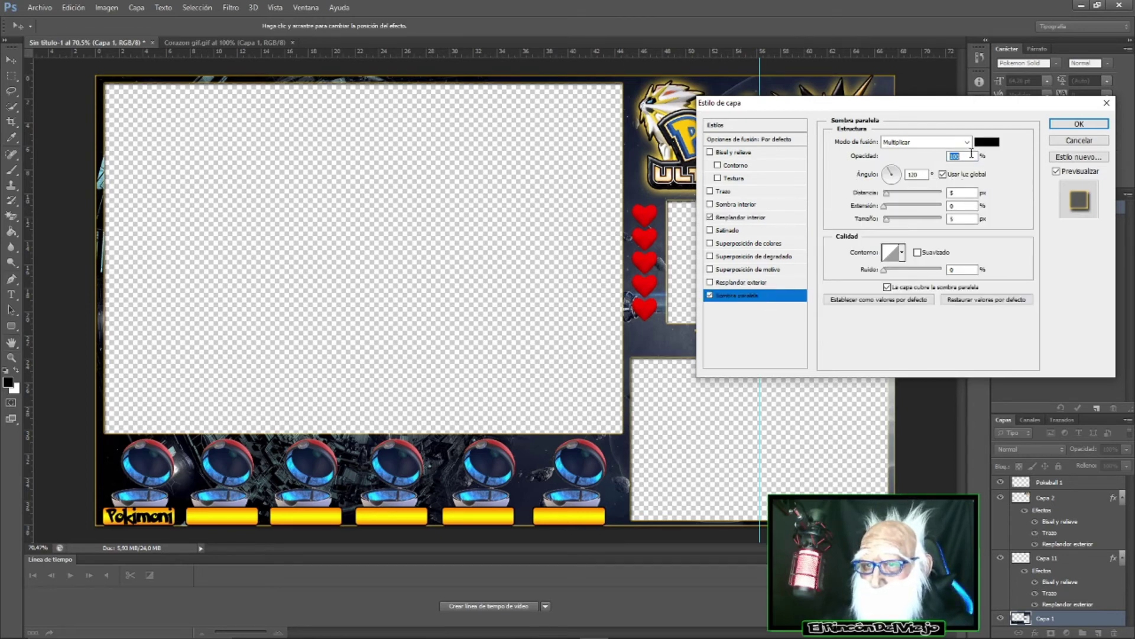
mouse_move(887, 219)
left_mouse_down()
mouse_move(909, 220)
mouse_move(888, 222)
left_mouse_up()
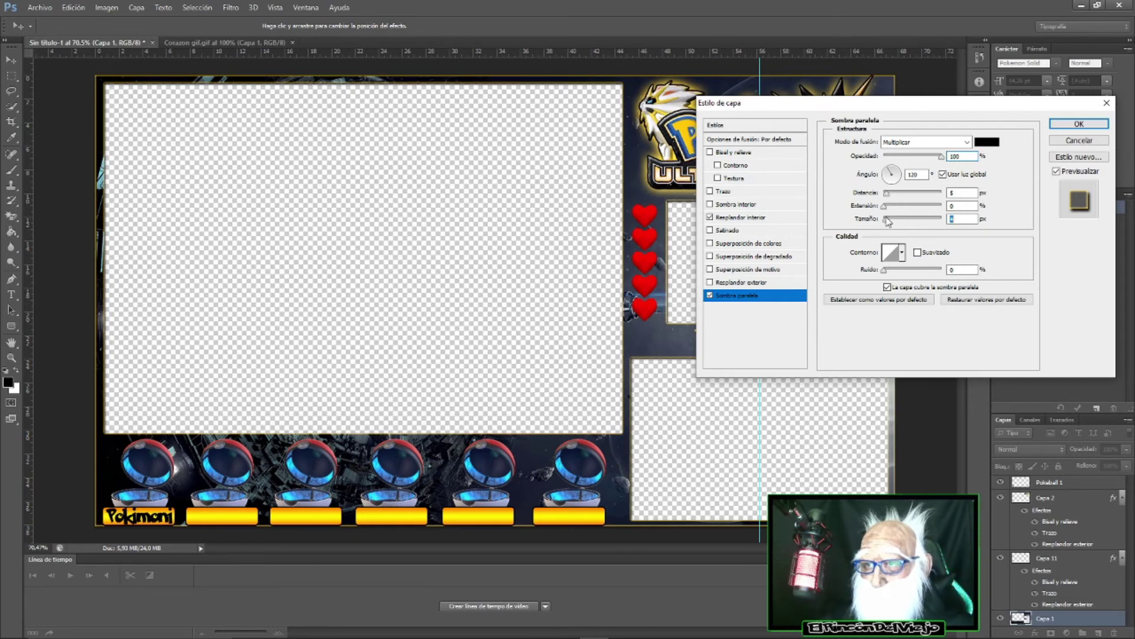
left_click(987, 142)
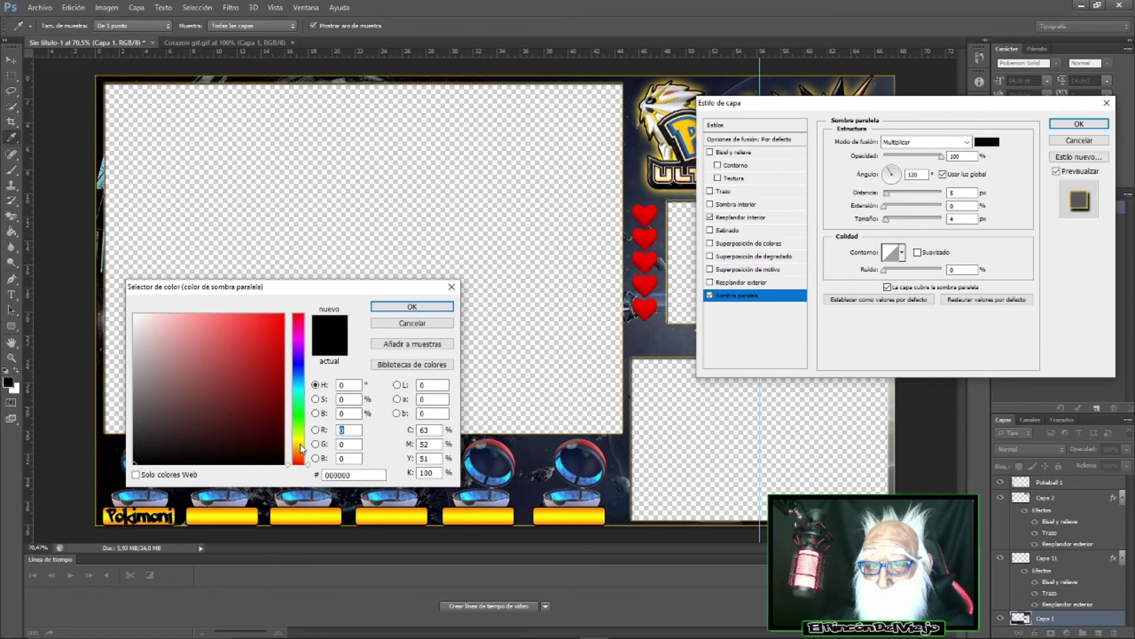
left_click(300, 443)
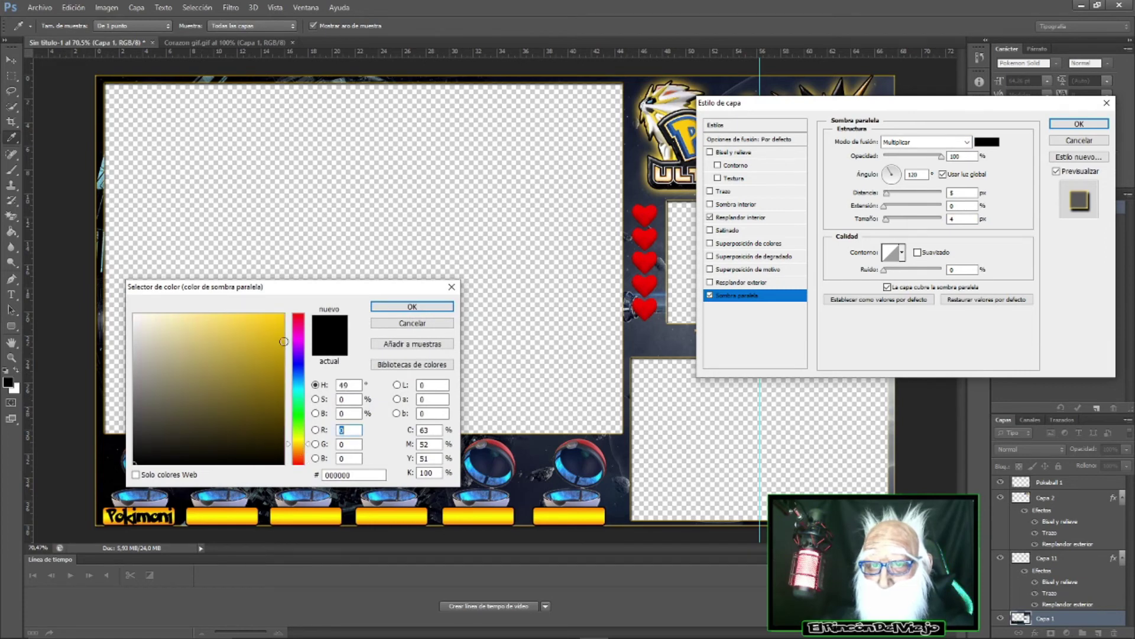
left_click(283, 314)
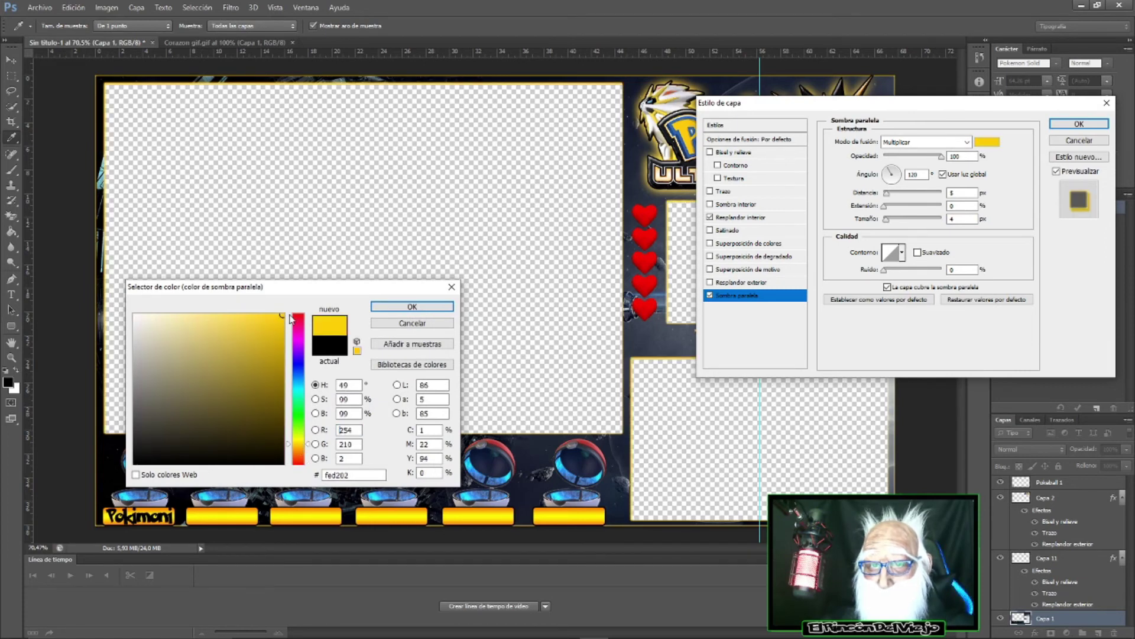
left_click(408, 306)
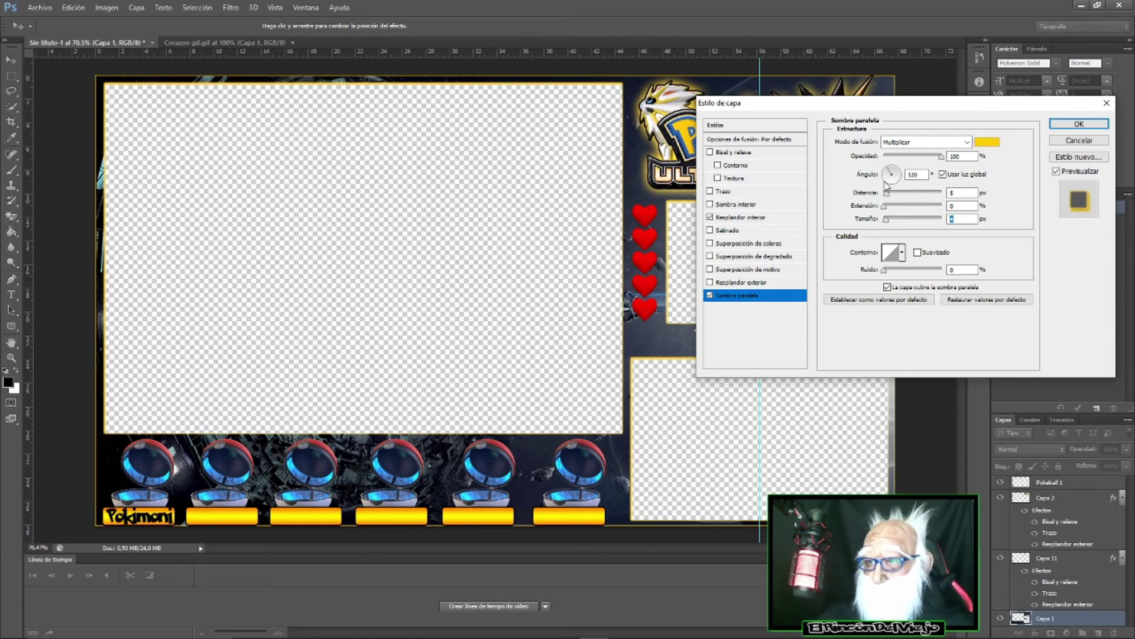
- Swing the drop shadow angle toward horizontal while previewing it on the Pokémon logo
left_click_drag(886, 186, 891, 191)
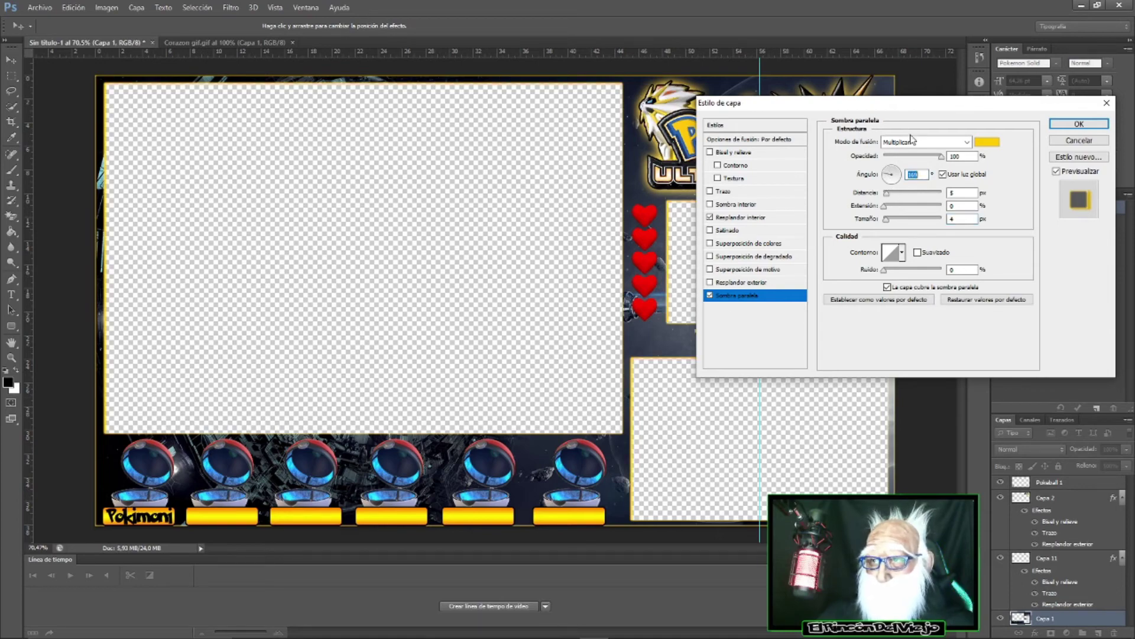
left_click_drag(927, 105, 967, 313)
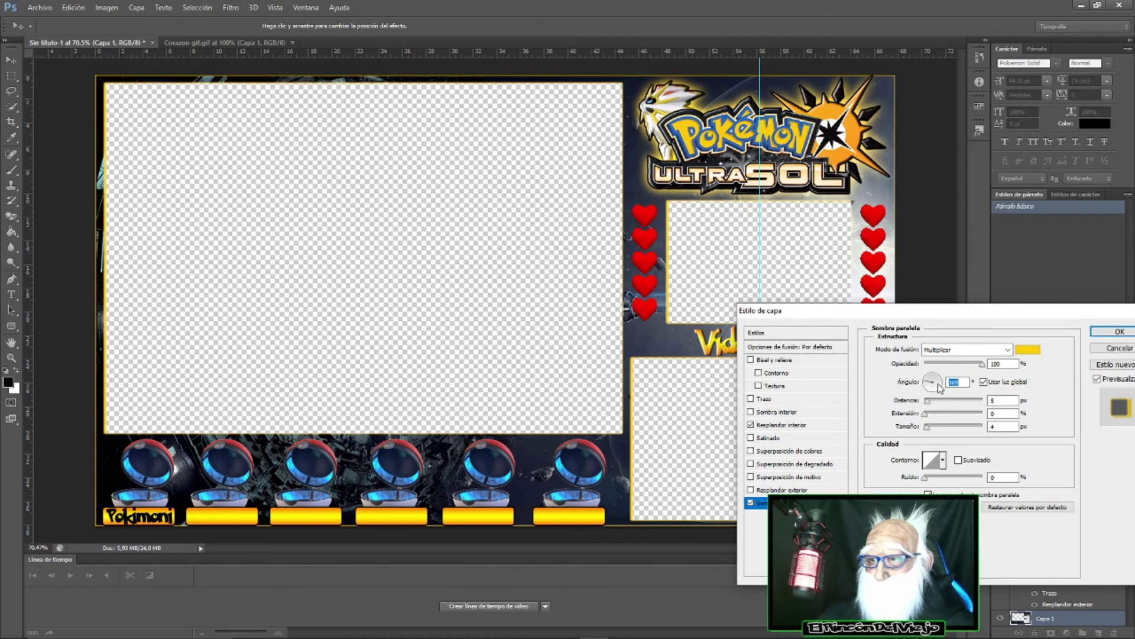
mouse_move(940, 387)
left_mouse_down()
mouse_move(945, 398)
mouse_move(931, 382)
left_mouse_up()
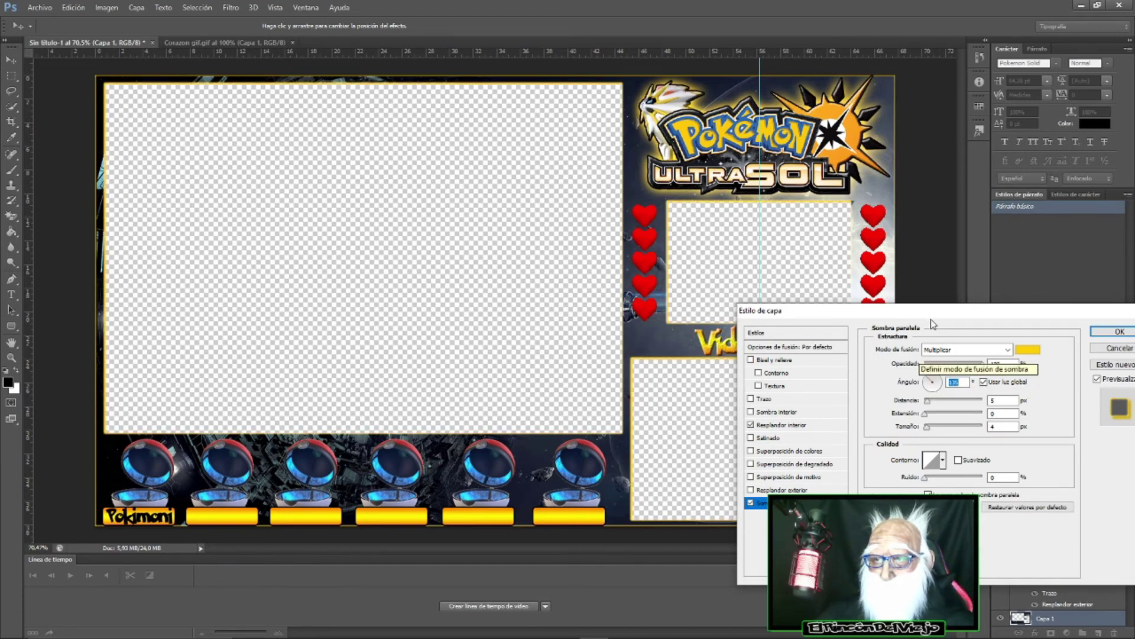
mouse_move(937, 315)
left_mouse_down()
mouse_move(576, 305)
mouse_move(967, 473)
mouse_move(808, 214)
left_mouse_up()
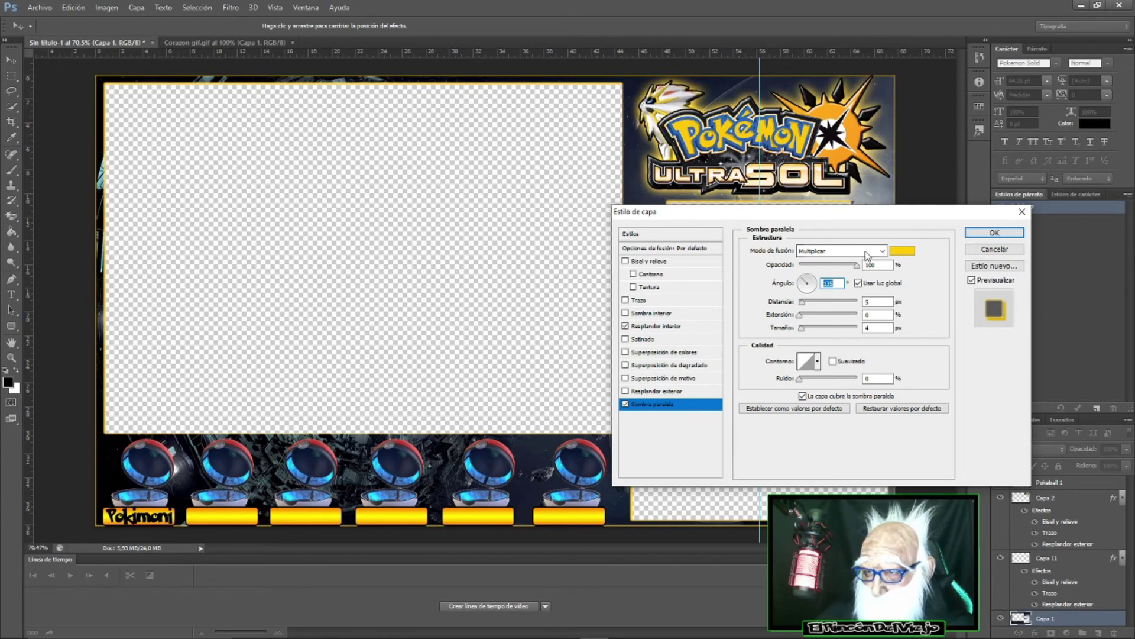
- Set the drop shadow blend mode to Luminosidad
left_click(839, 251)
left_click(840, 250)
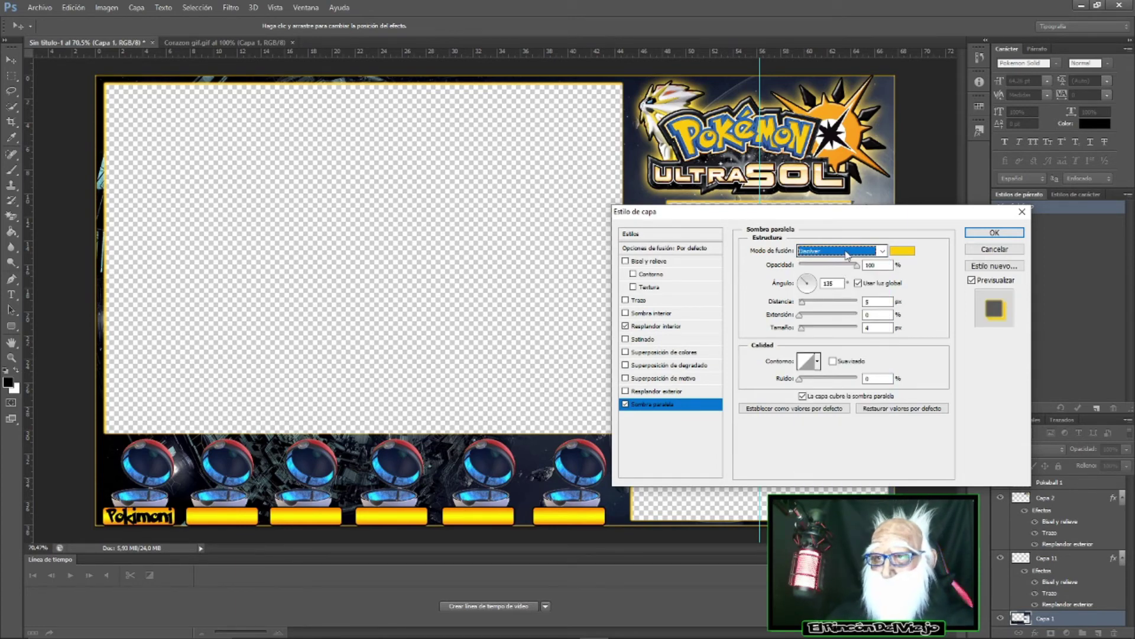
scroll(848, 254, "down", 2)
scroll(847, 255, "down", 2)
scroll(847, 254, "down", 2)
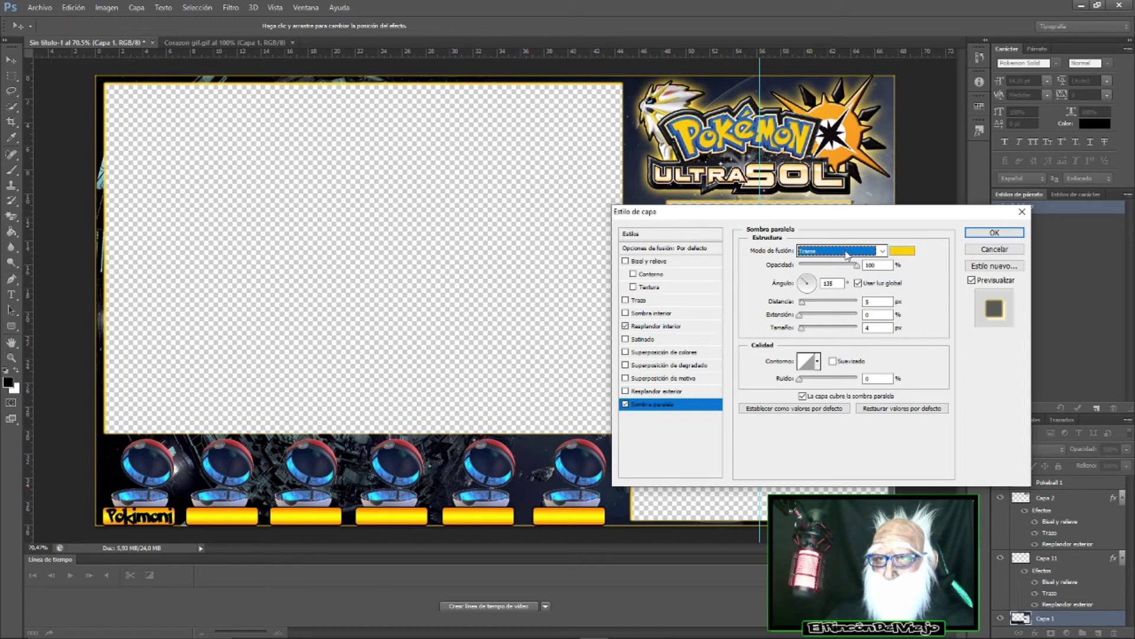
scroll(848, 254, "down", 2)
scroll(848, 255, "down", 1)
scroll(847, 254, "down", 2)
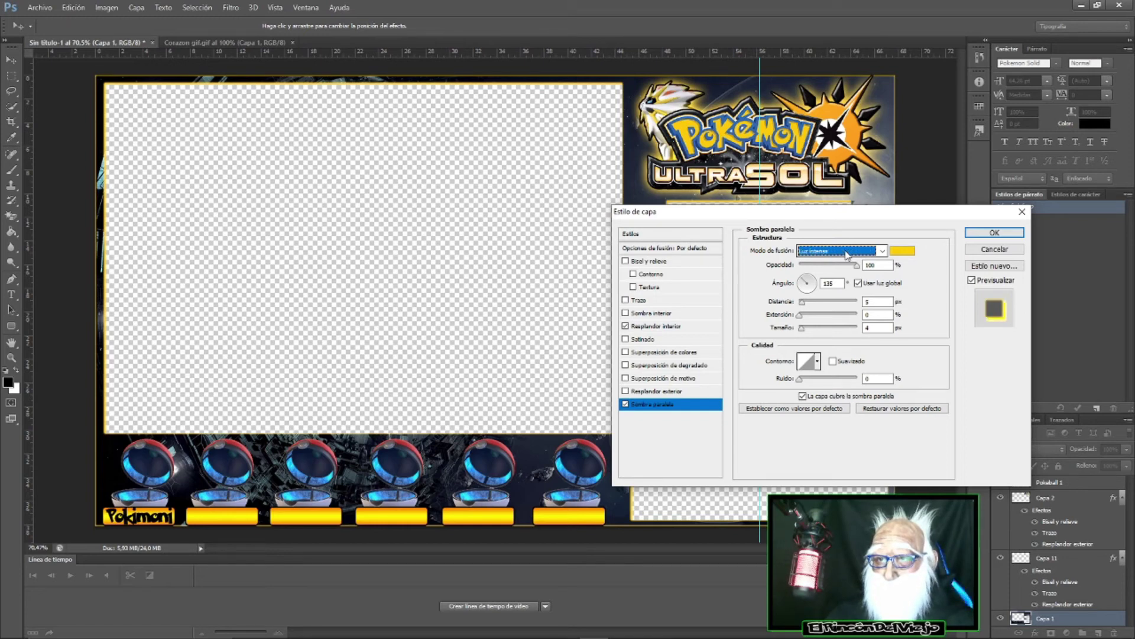
scroll(847, 254, "down", 2)
scroll(847, 254, "down", 3)
scroll(848, 254, "down", 3)
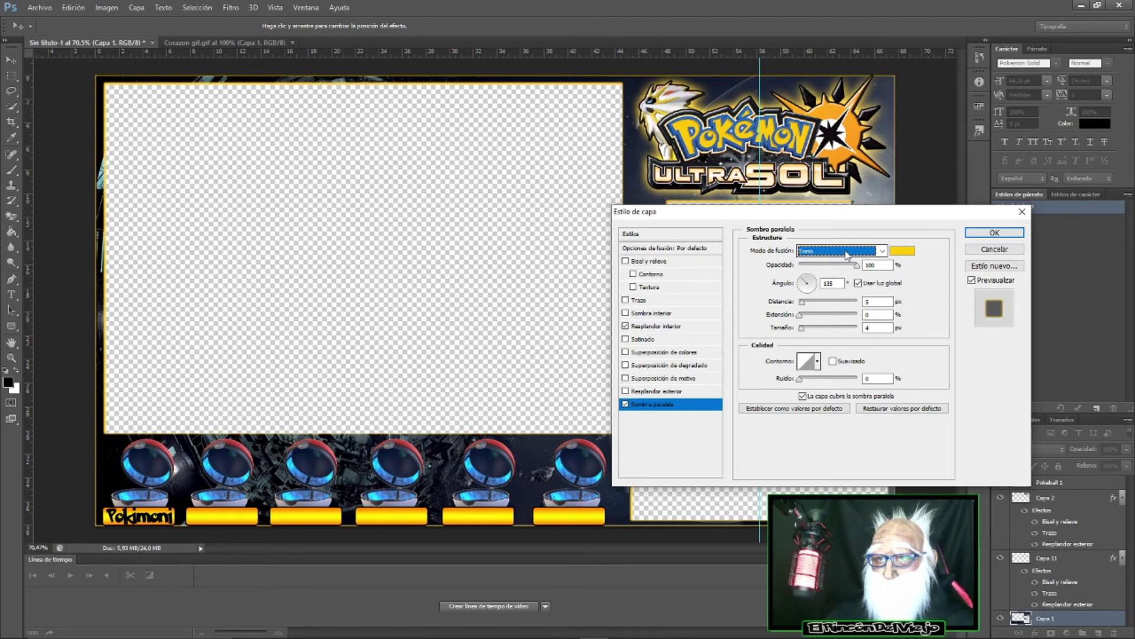
scroll(847, 254, "down", 1)
scroll(848, 254, "down", 2)
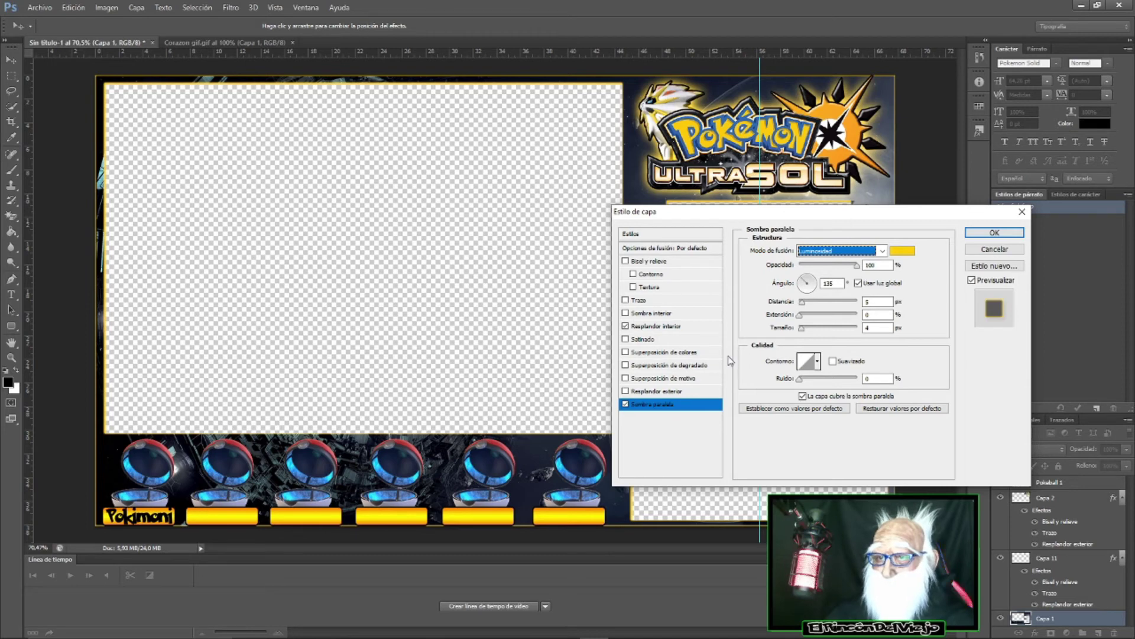
left_click(986, 234)
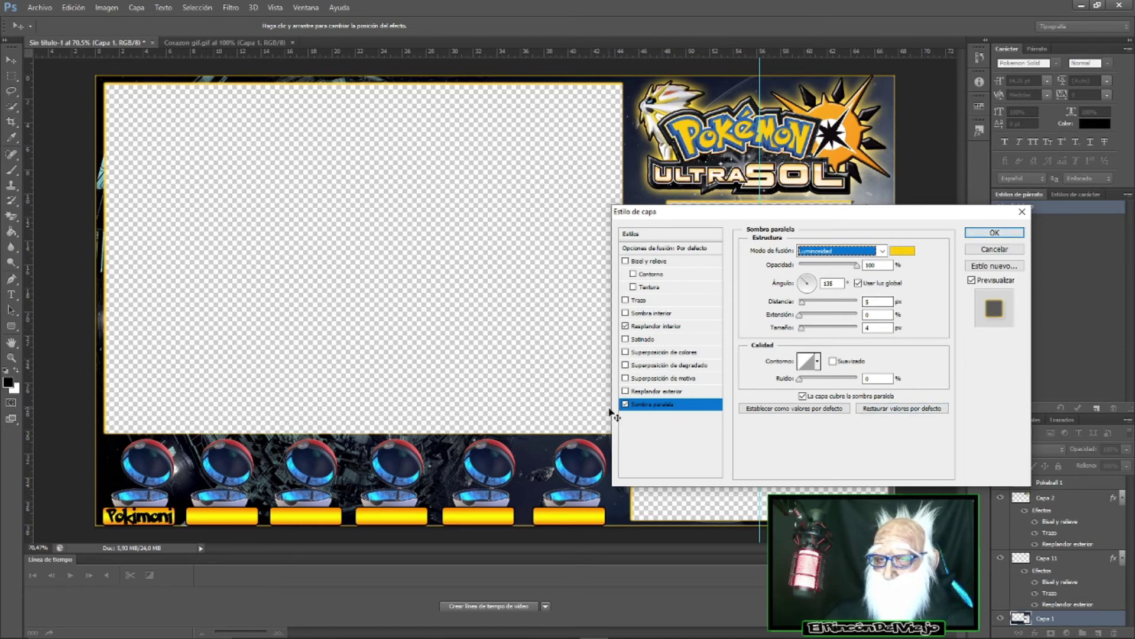
- Enable a gradient overlay using the Azul, rojo, amarillo preset
left_click(626, 367)
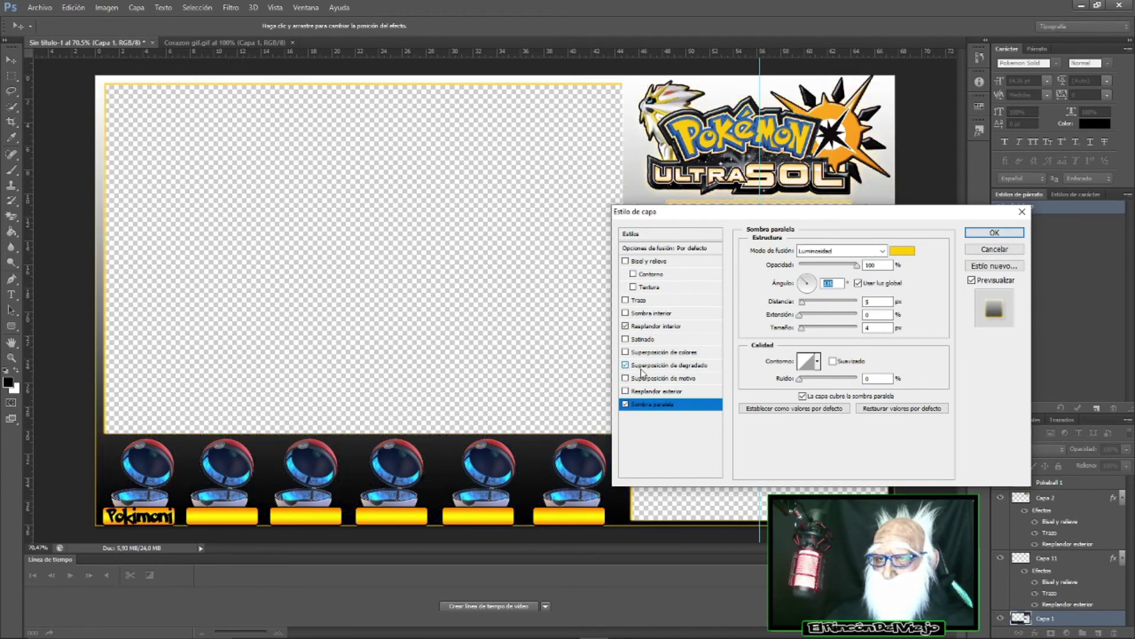
left_click_drag(772, 217, 773, 467)
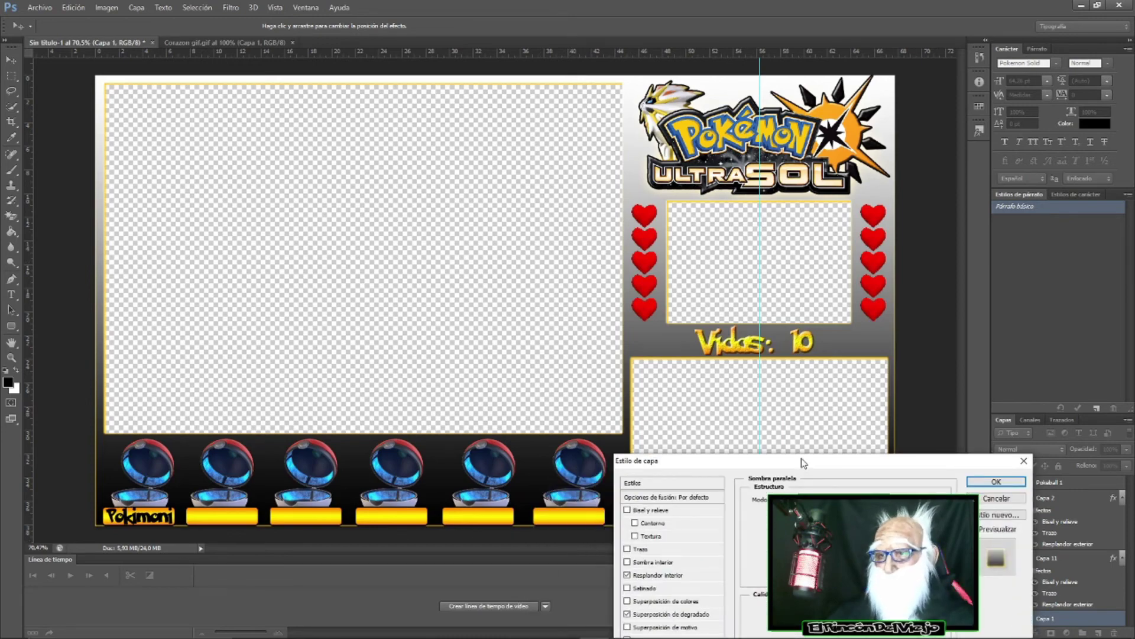
left_click_drag(680, 460, 686, 175)
left_click(658, 328)
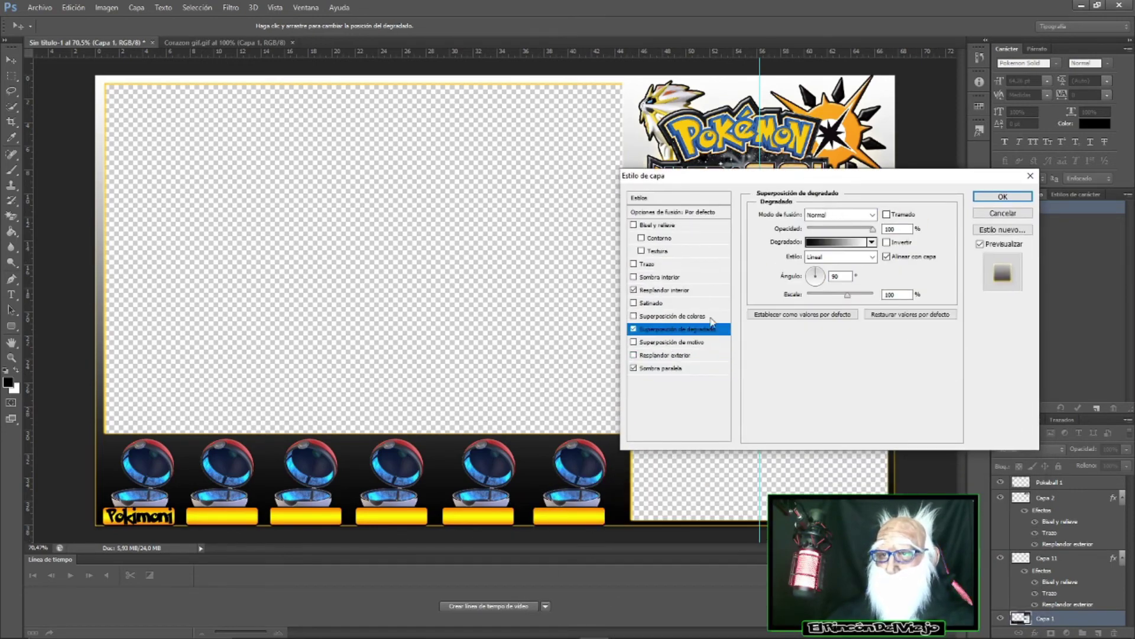
left_click(838, 242)
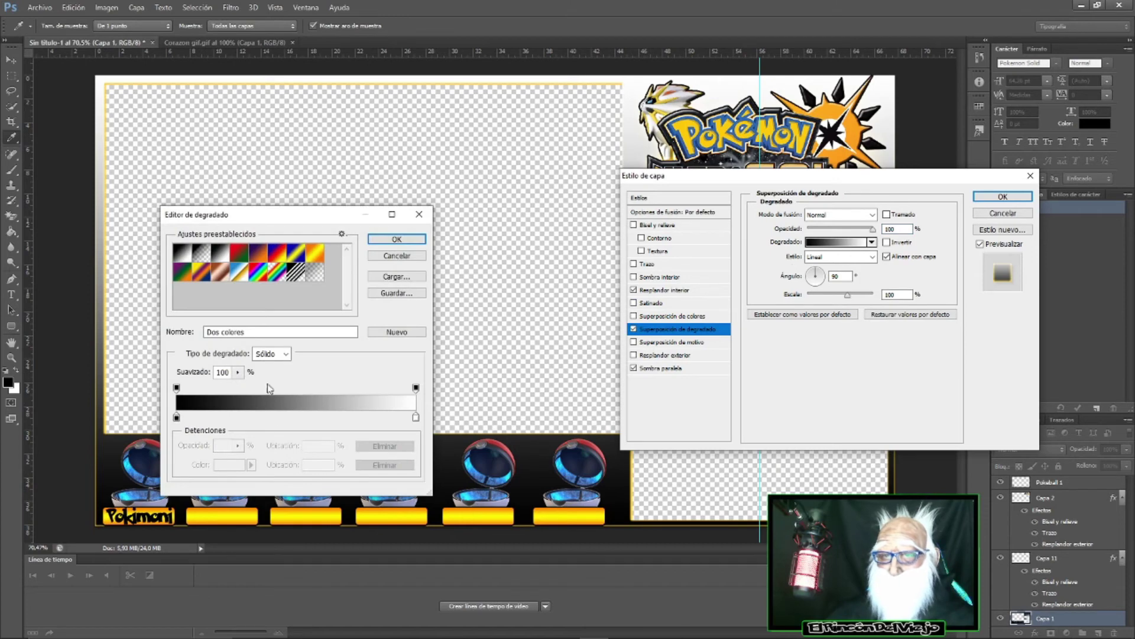
left_click(277, 253)
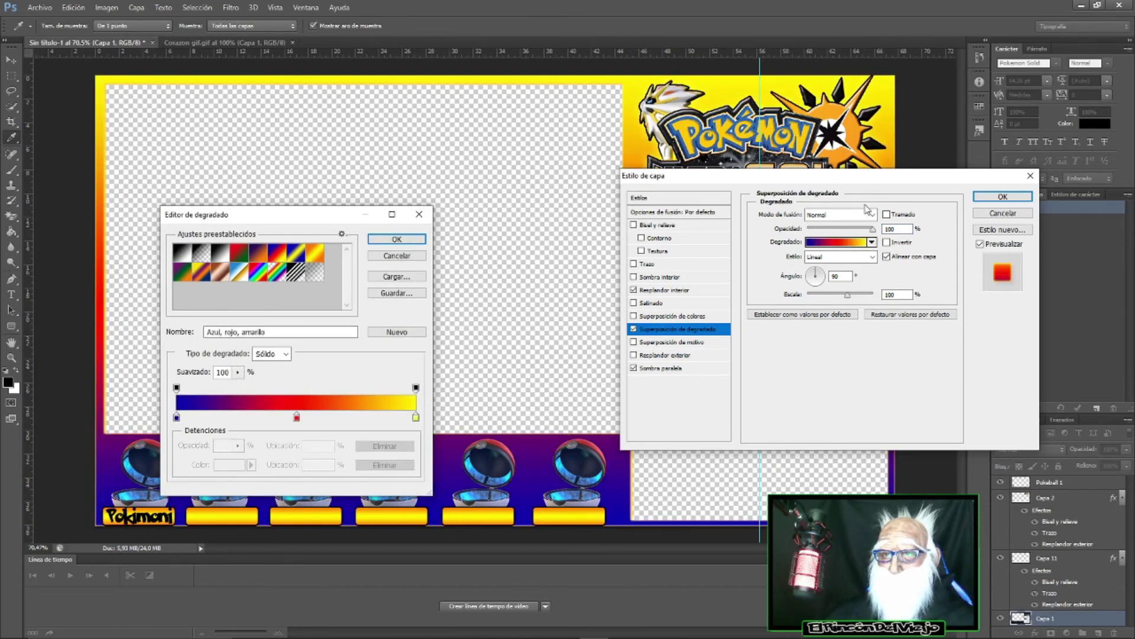
left_click(396, 239)
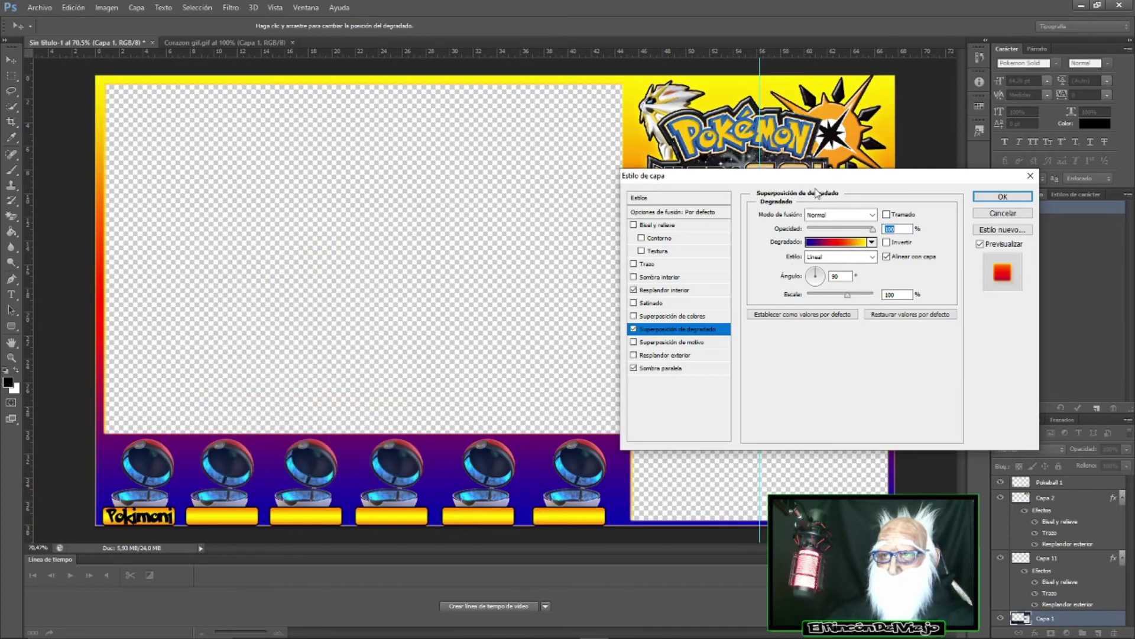
- Switch the overlay to the Bandas transparentes preset angled about 55 degrees
left_click_drag(680, 175, 691, 569)
mouse_move(829, 576)
left_mouse_down()
mouse_move(747, 157)
mouse_move(802, 182)
left_mouse_up()
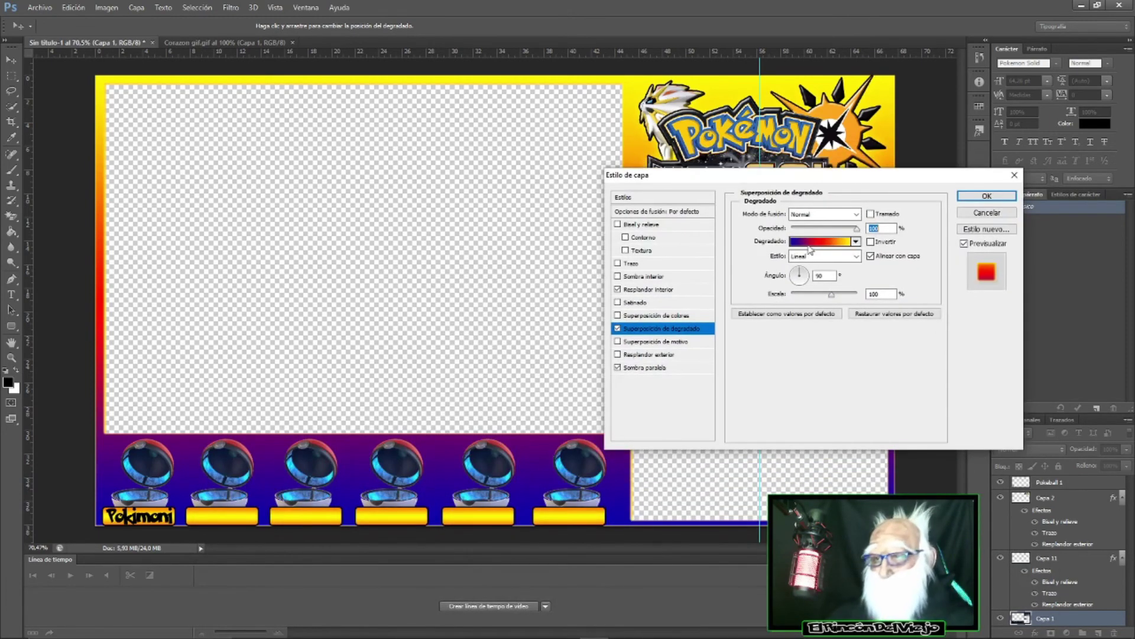
left_click(856, 242)
left_click(805, 303)
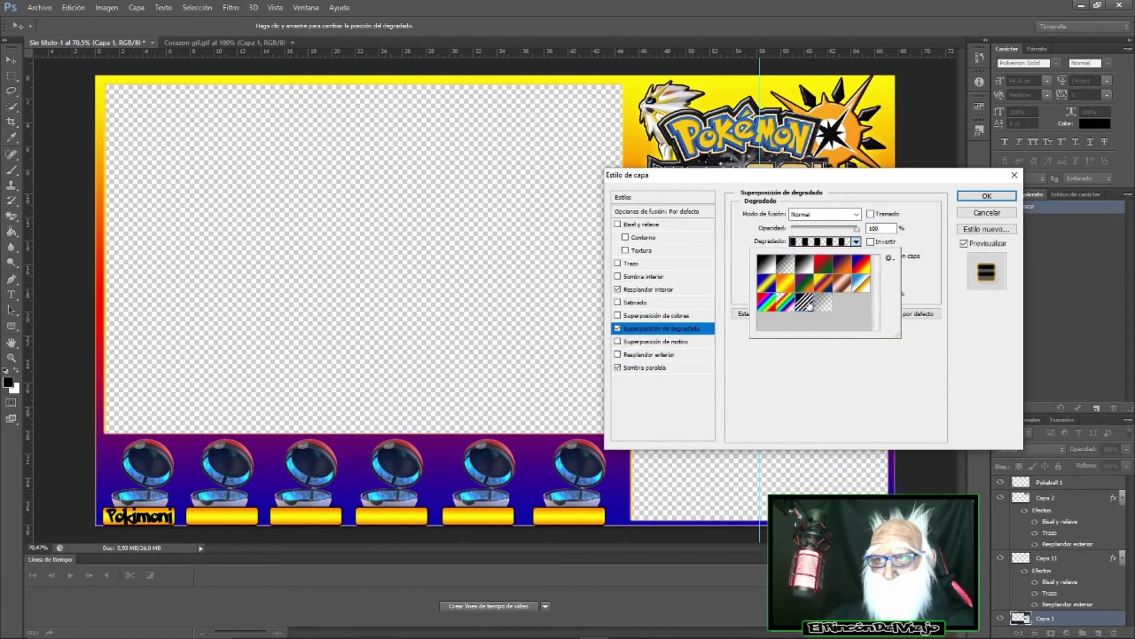
mouse_move(809, 182)
left_mouse_down()
mouse_move(707, 615)
mouse_move(767, 225)
mouse_move(424, 454)
mouse_move(358, 124)
left_mouse_up()
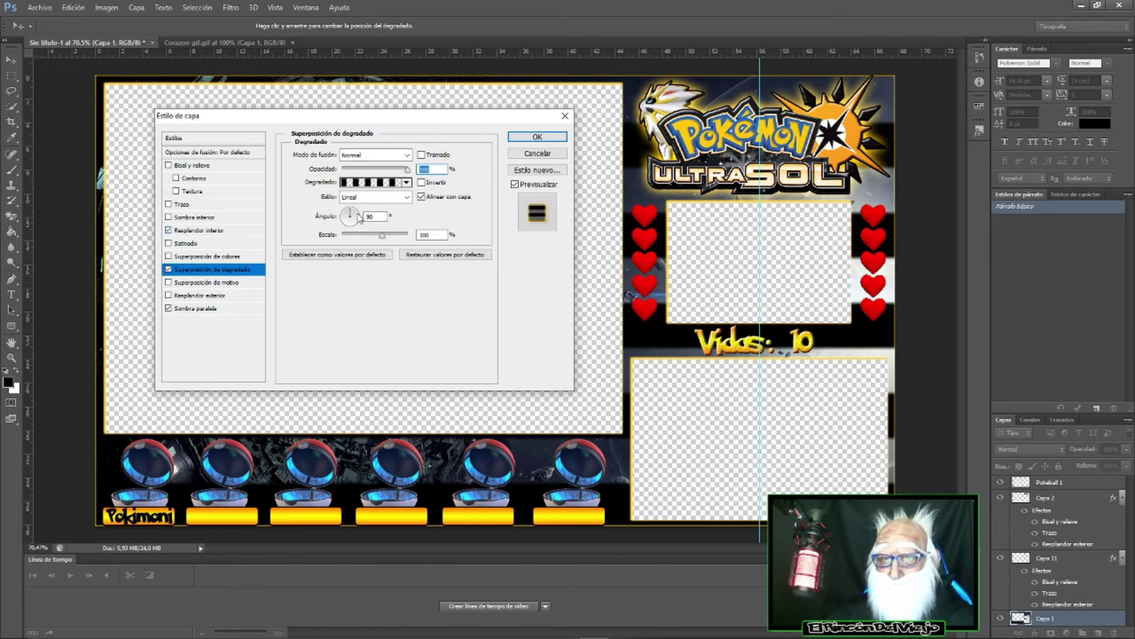
left_click(354, 211)
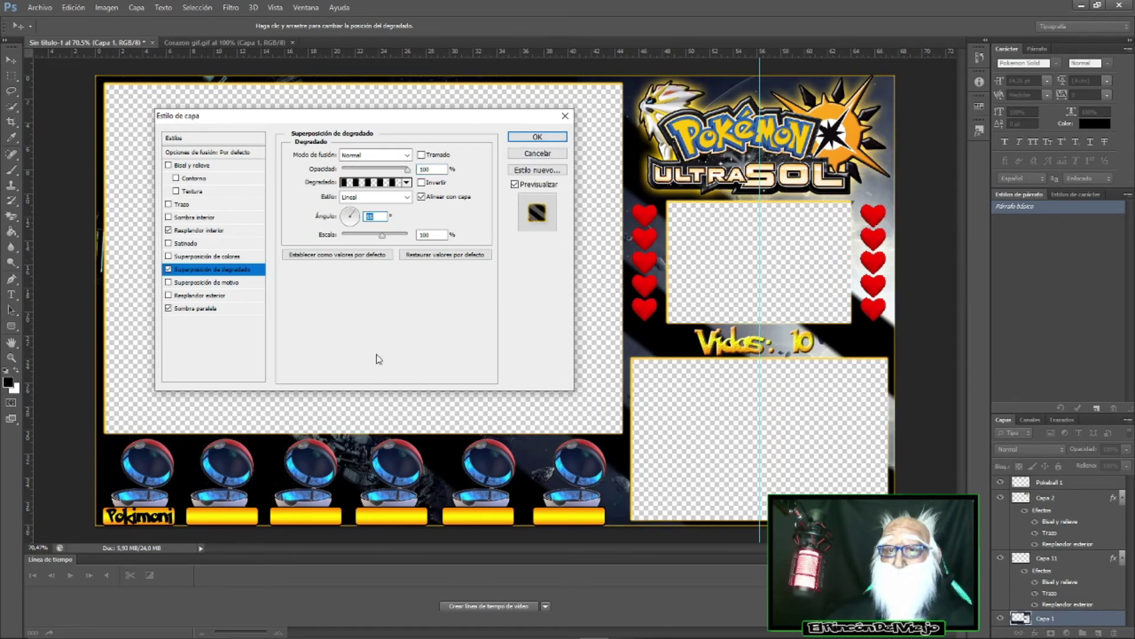
- Recolour the stripe gradient's first stop to orange-yellow and keep the gradient
left_click(373, 184)
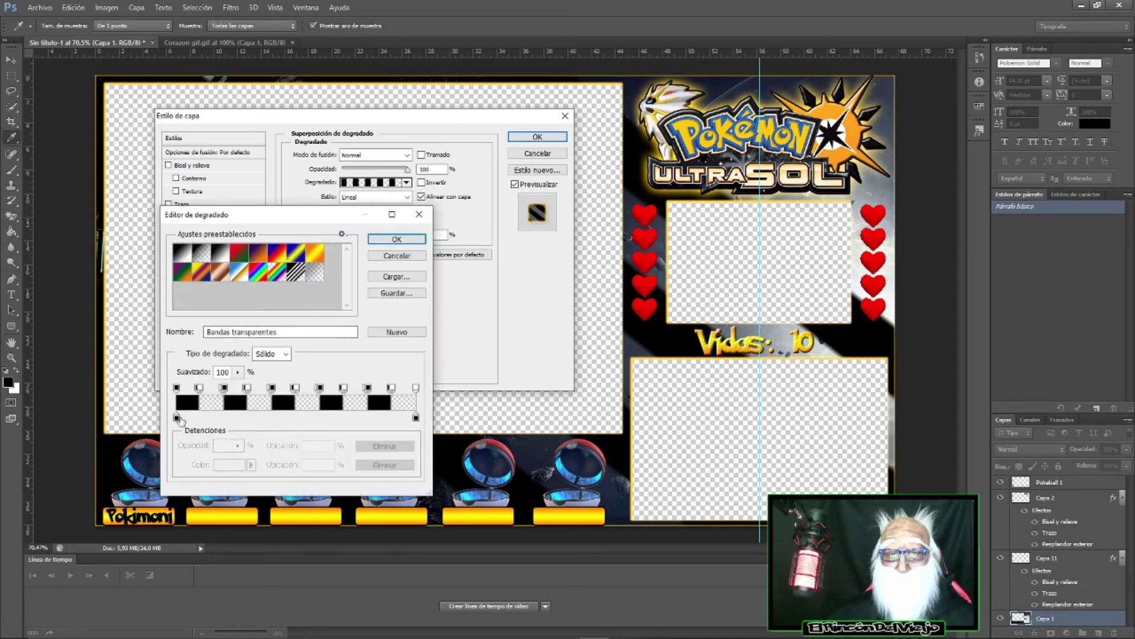
left_click(176, 418)
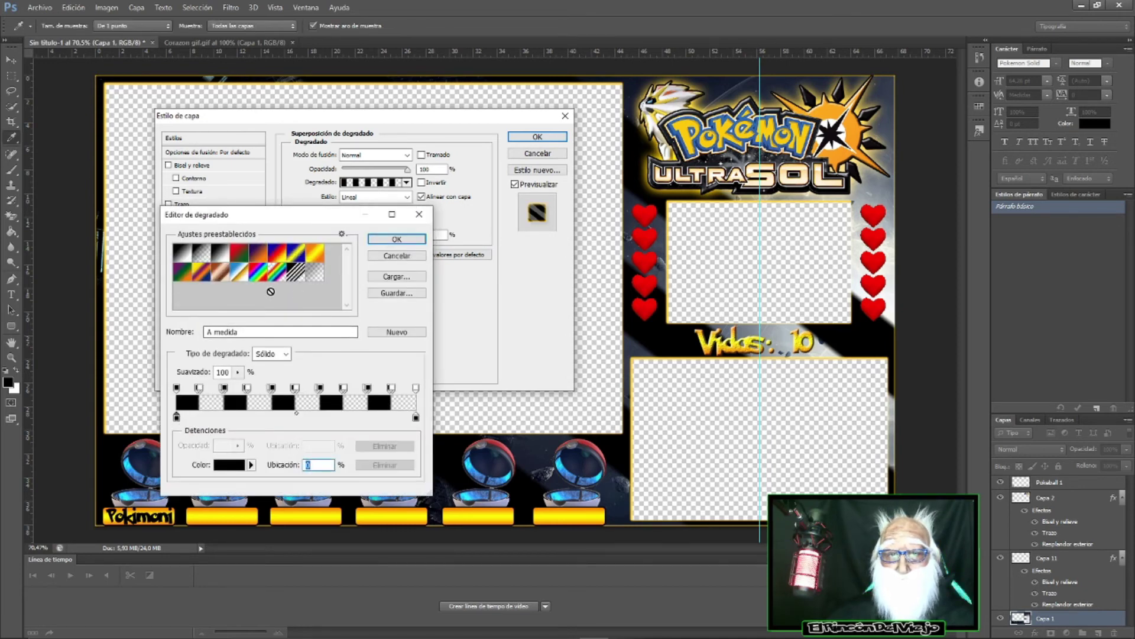
left_click(228, 465)
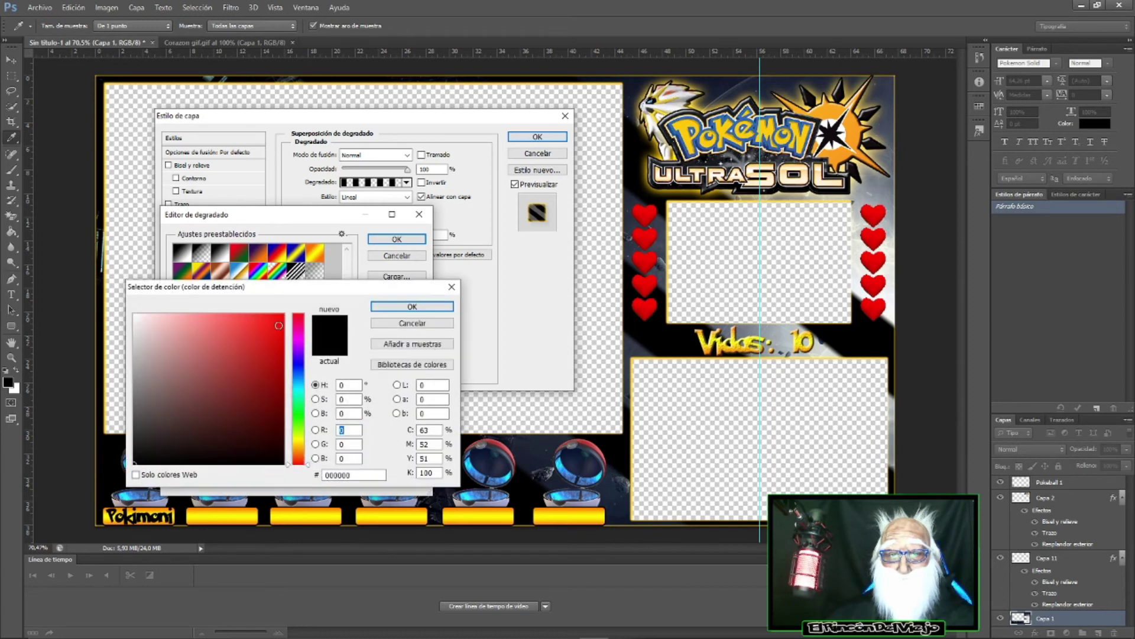
left_click(281, 318)
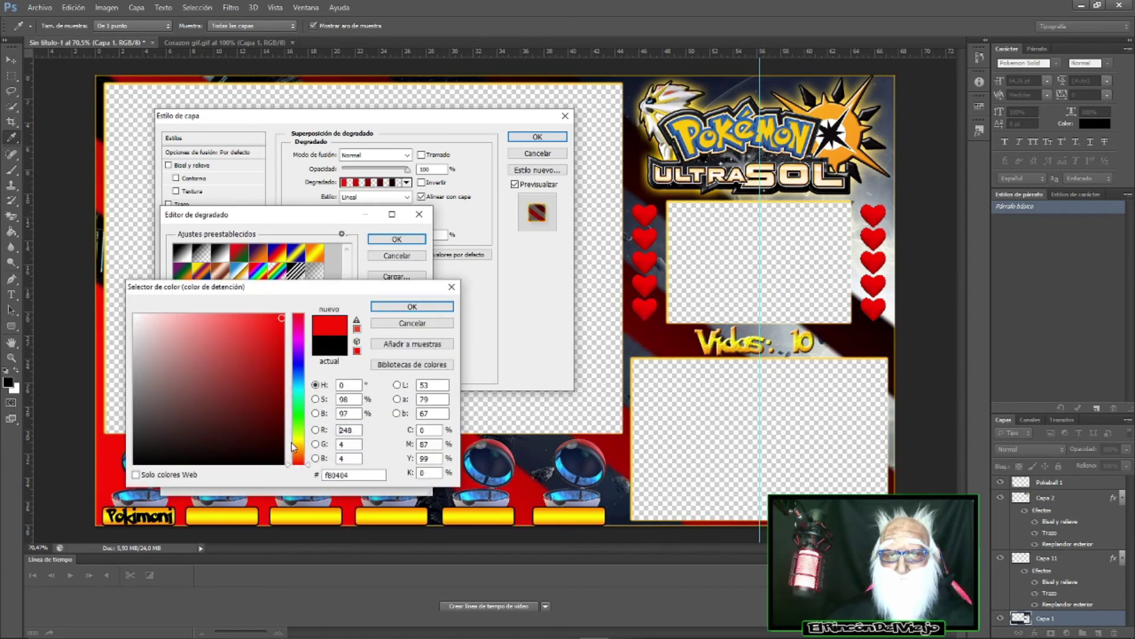
left_click(300, 447)
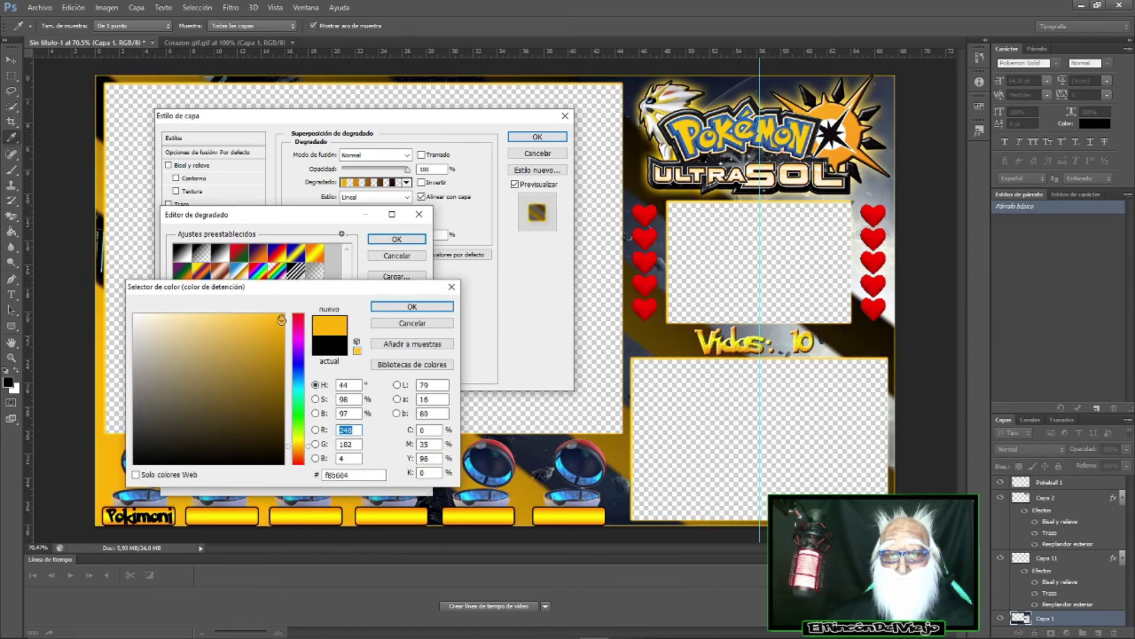
left_click(412, 306)
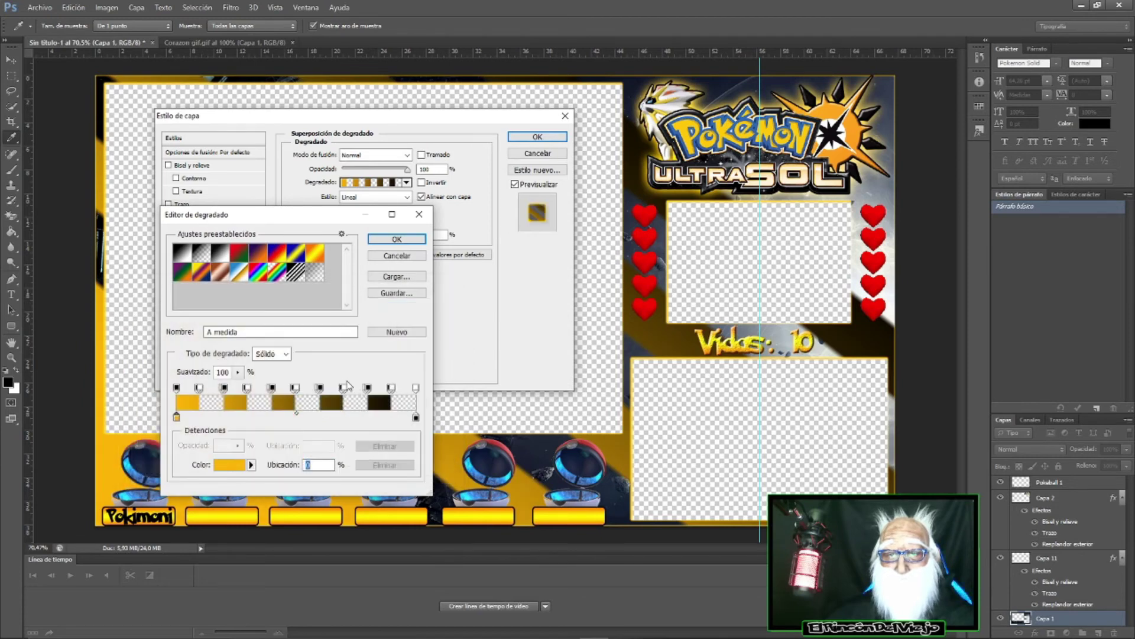
left_click(402, 240)
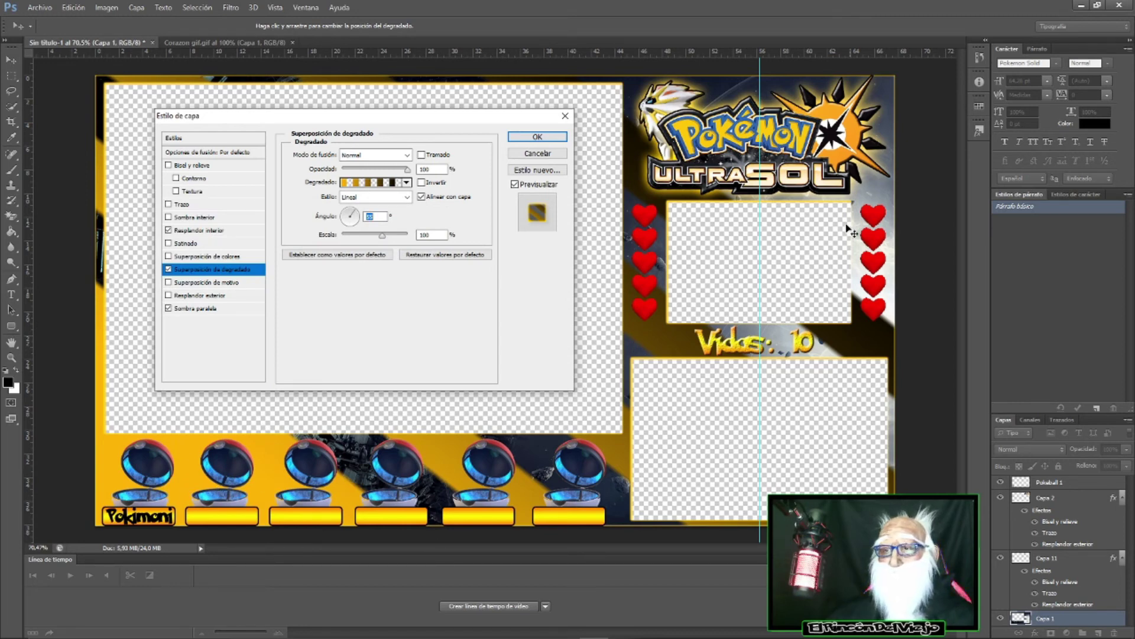
- Set the first stop back to black, then select the 100% stop to recolour it
left_click(343, 185)
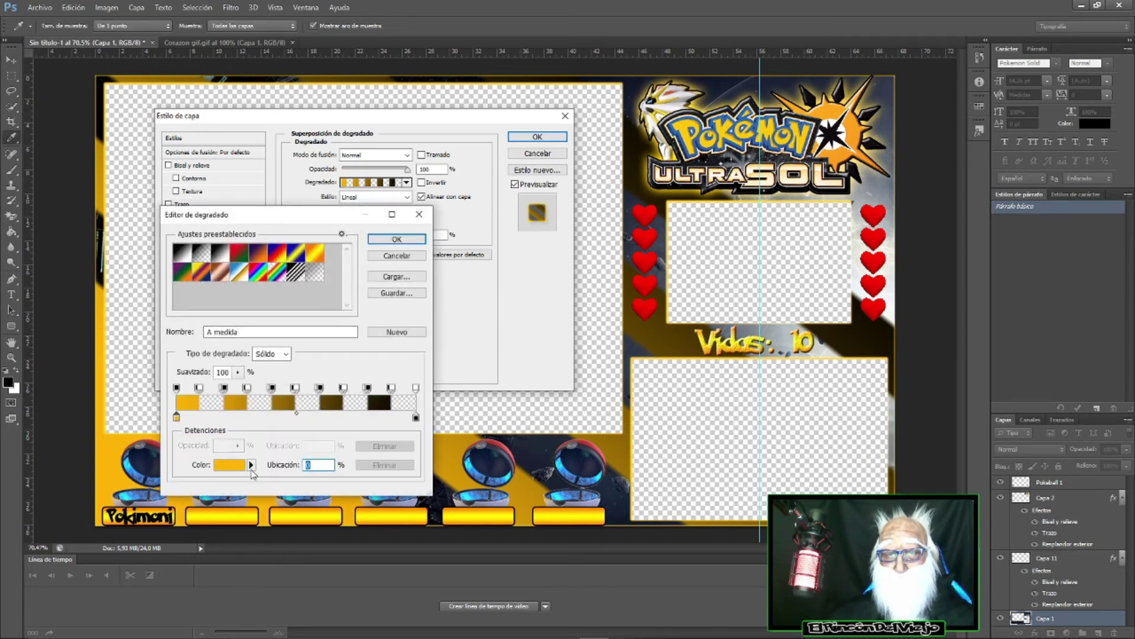
left_click(232, 470)
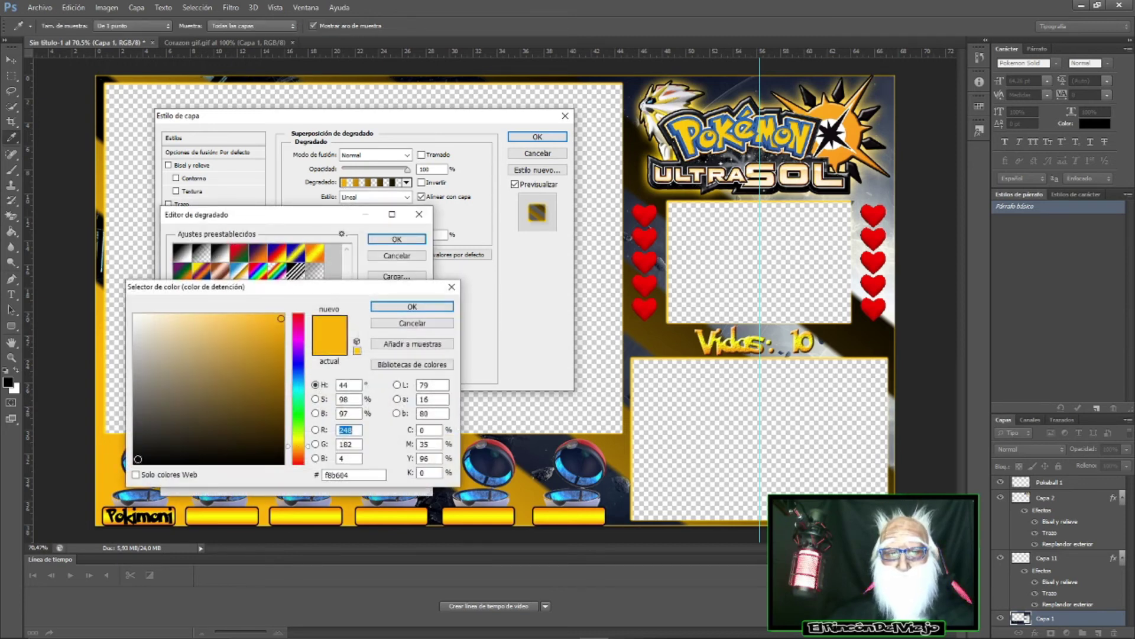
left_click(137, 460)
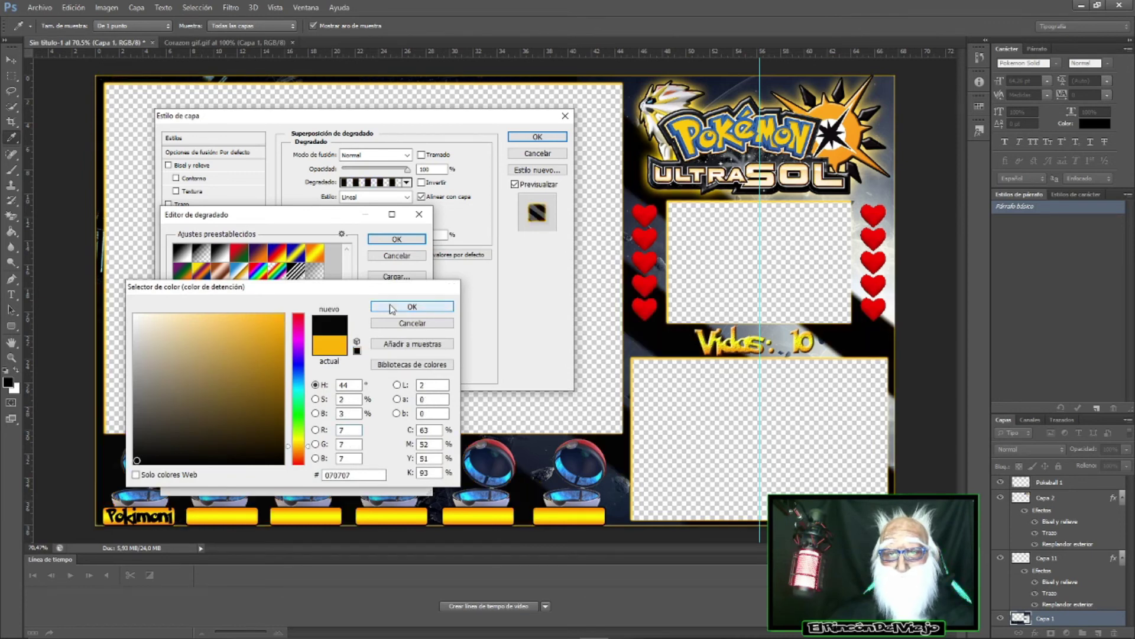
left_click(412, 306)
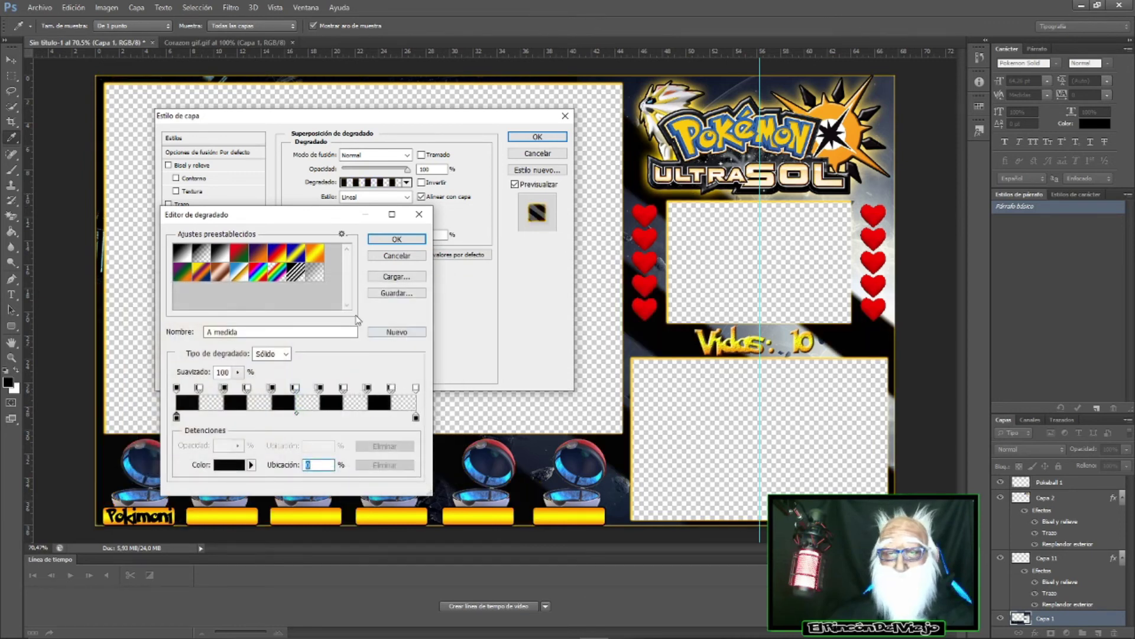
left_click(415, 418)
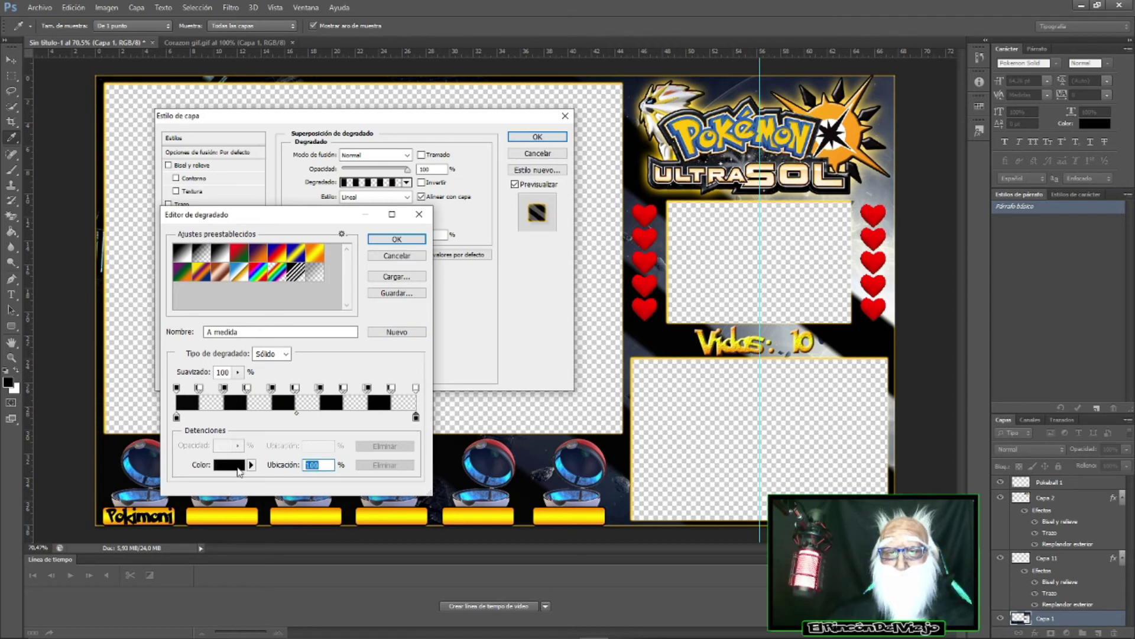
left_click(234, 466)
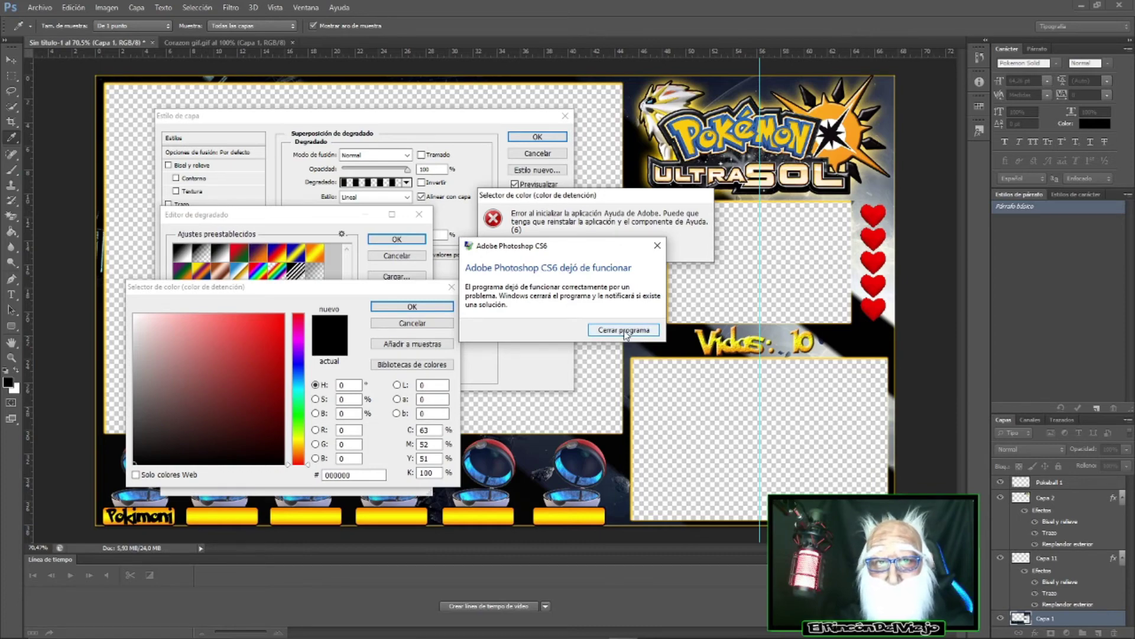
- Dismiss the 'Error al iniciar la aplicación Ayuda de Adobe' message
left_click(625, 330)
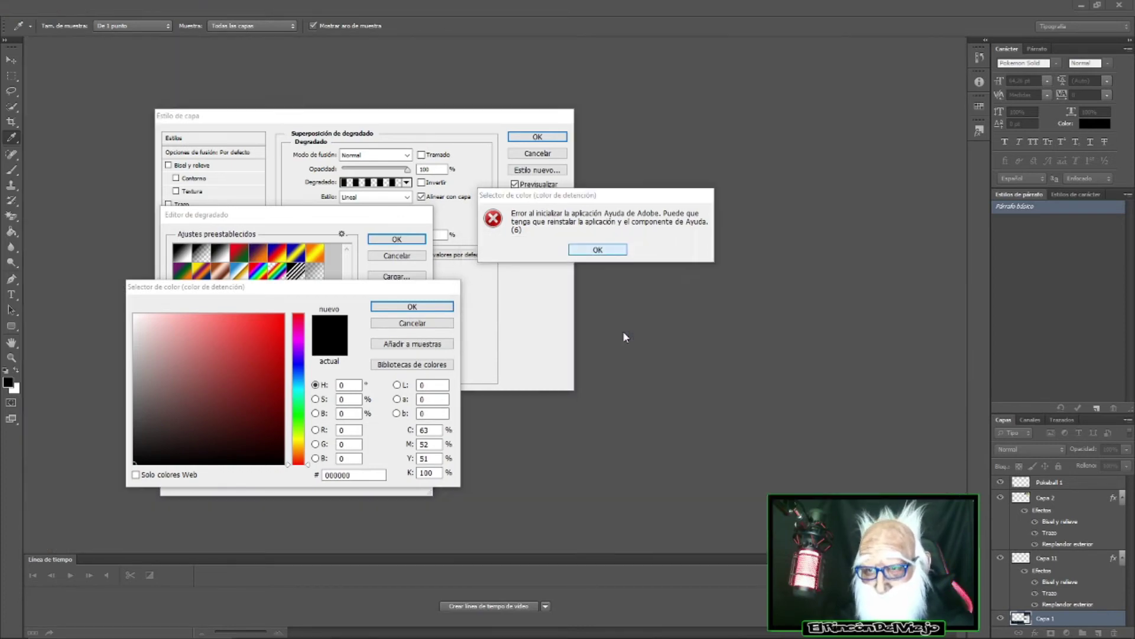
- Relaunch Photoshop CS6 portable from the taskbar and load the recovered Sin título-1-Recuperado file
left_click(479, 627)
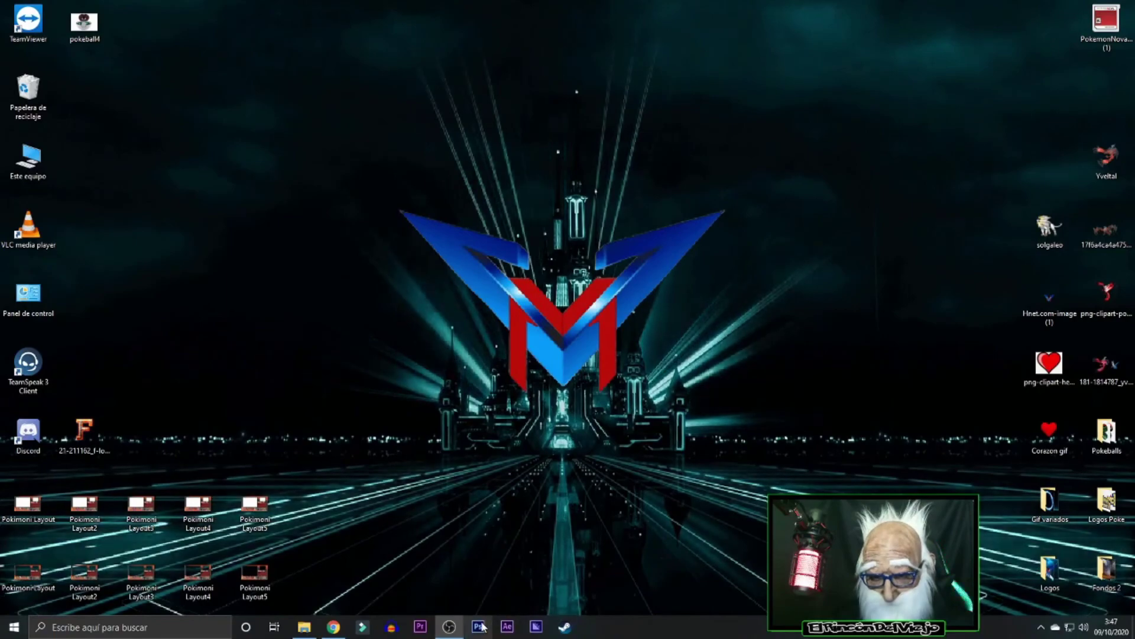
left_click(438, 298)
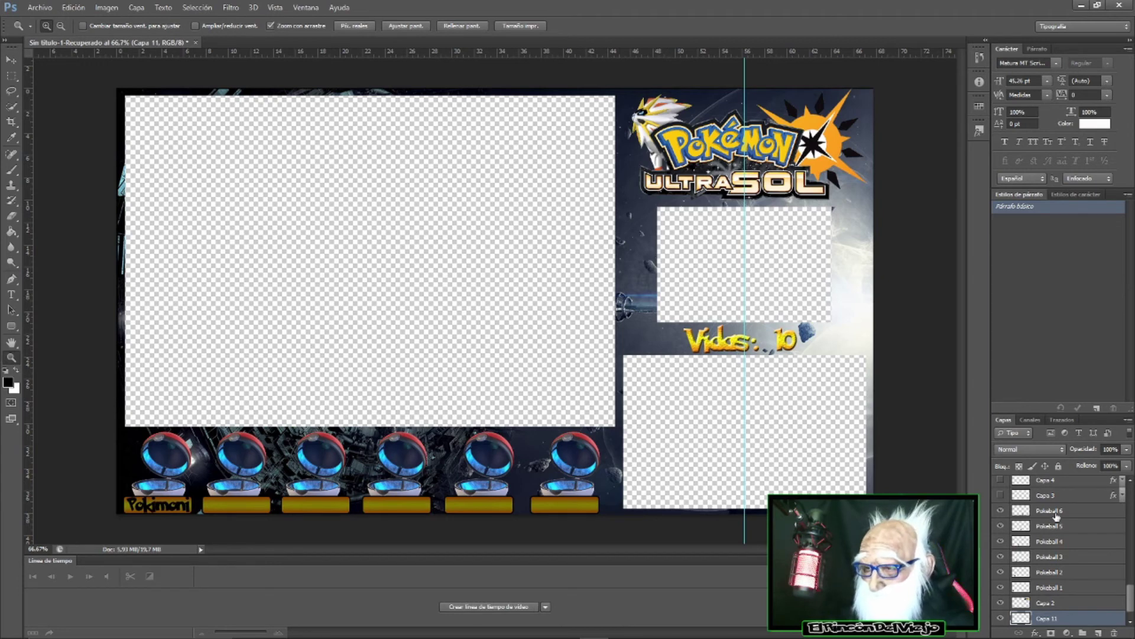
scroll(1056, 516, "up", 3)
scroll(1053, 515, "up", 3)
scroll(1047, 515, "up", 3)
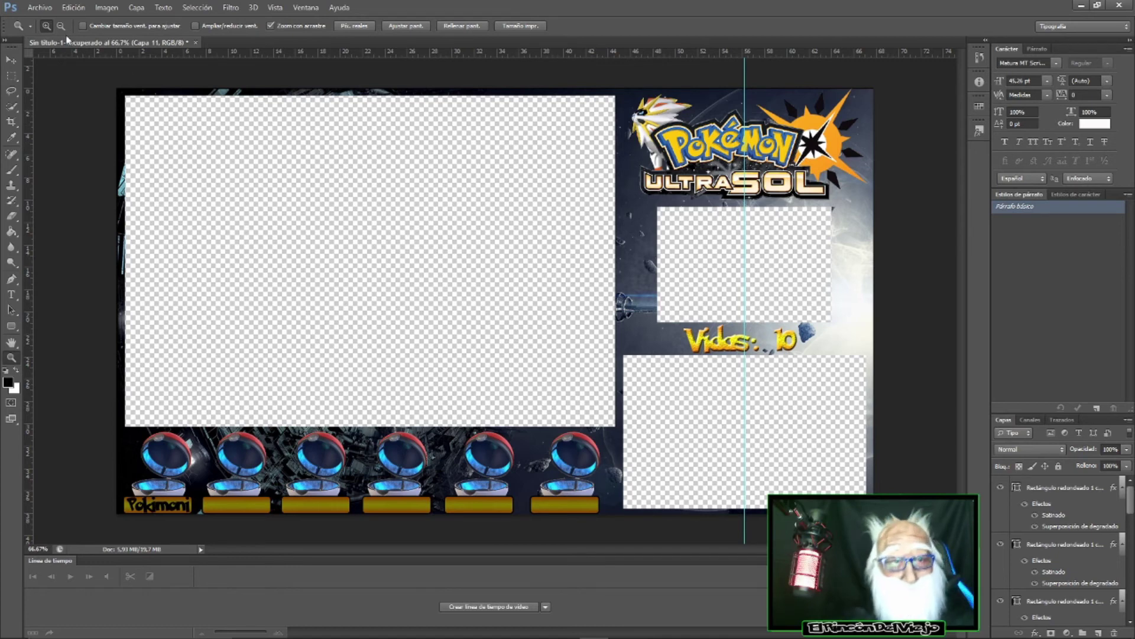
- Set the gradient's leftmost stop to dark brown, then accept the gradient and layer style
left_click(39, 11)
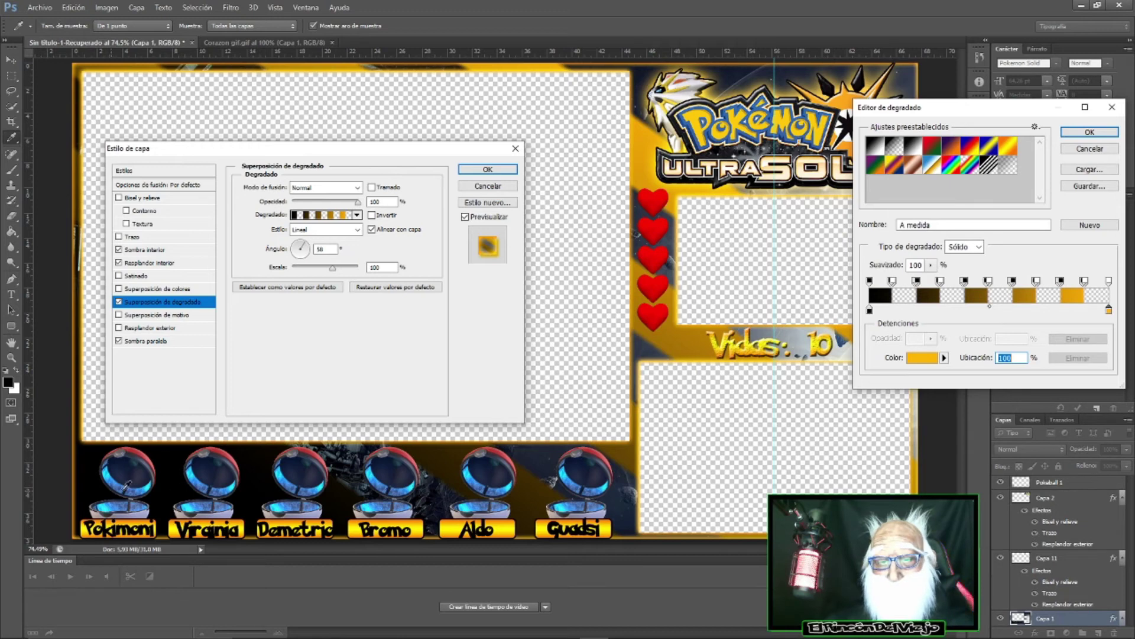
left_click(870, 309)
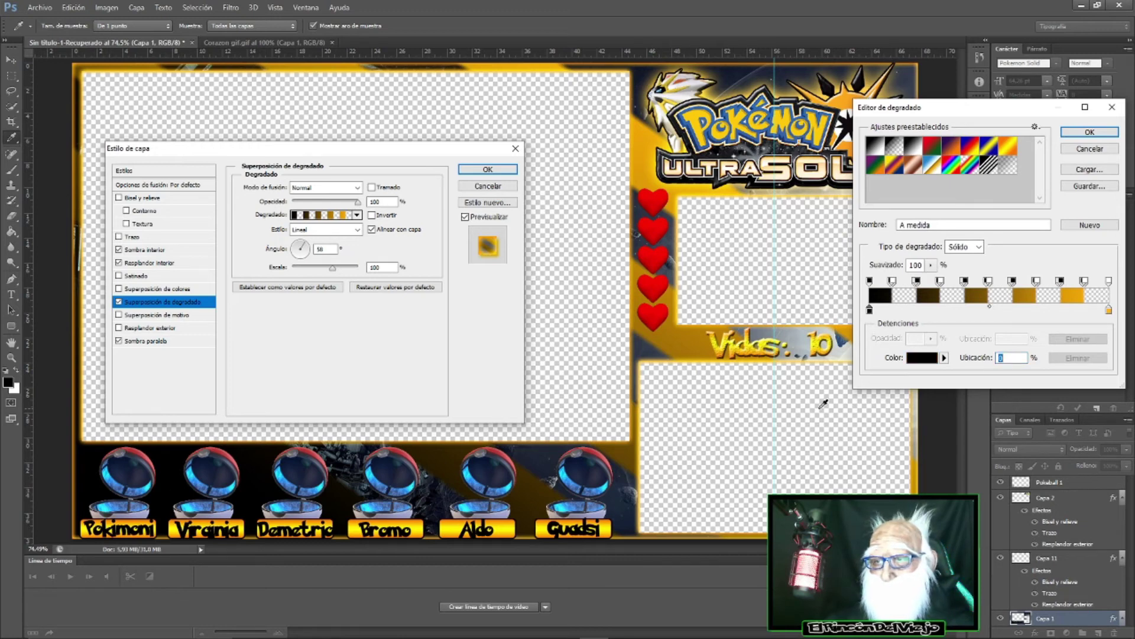
left_click(920, 358)
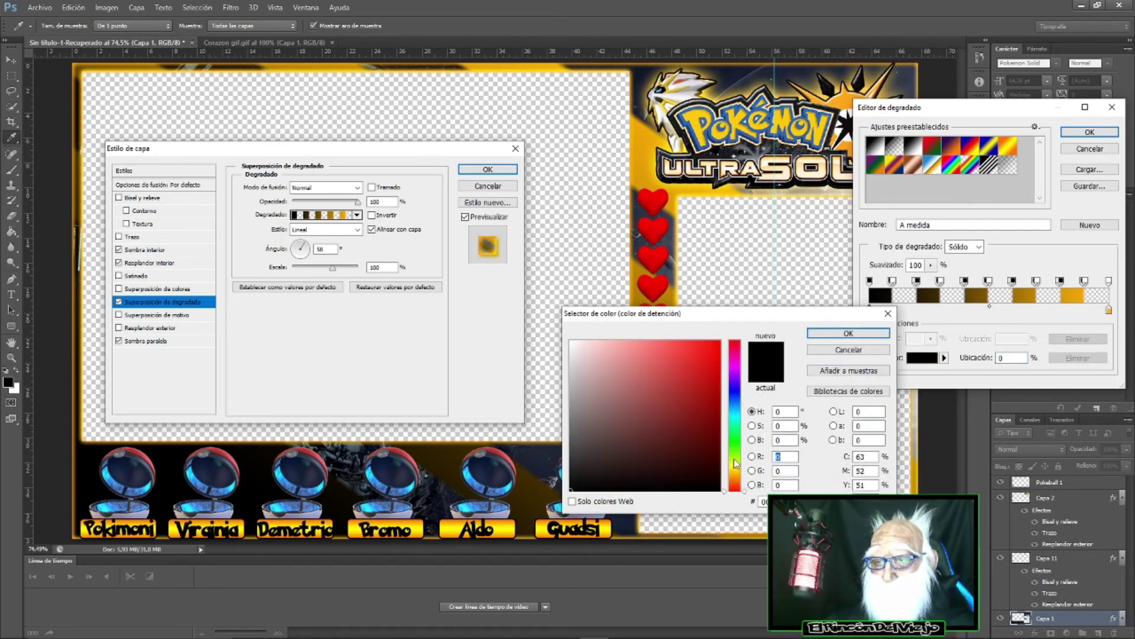
left_click(734, 474)
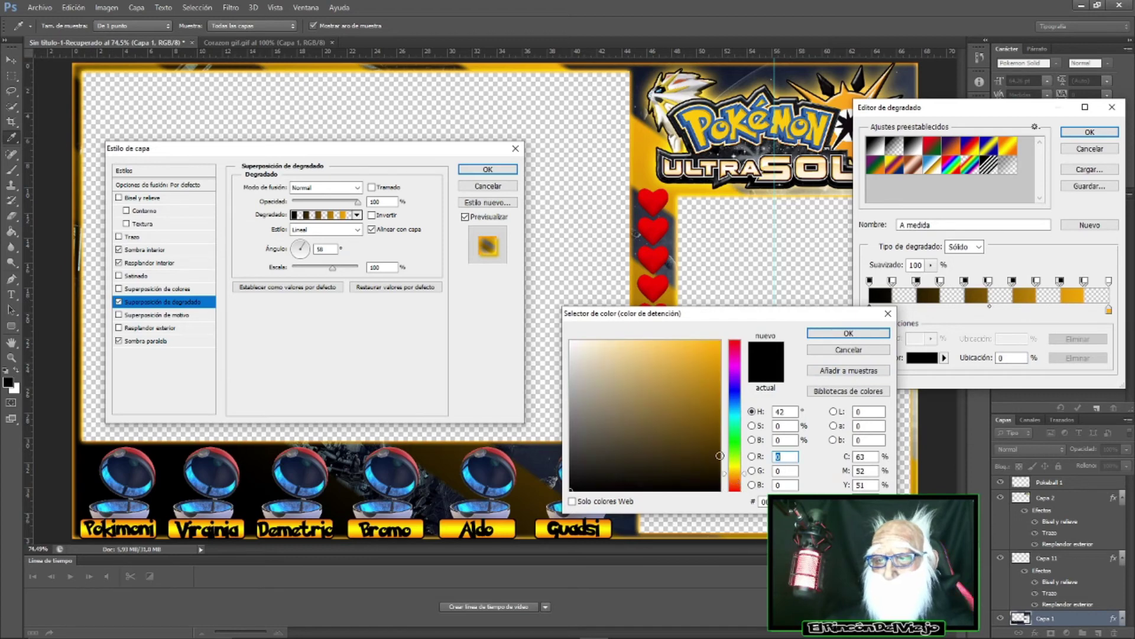
left_click(718, 435)
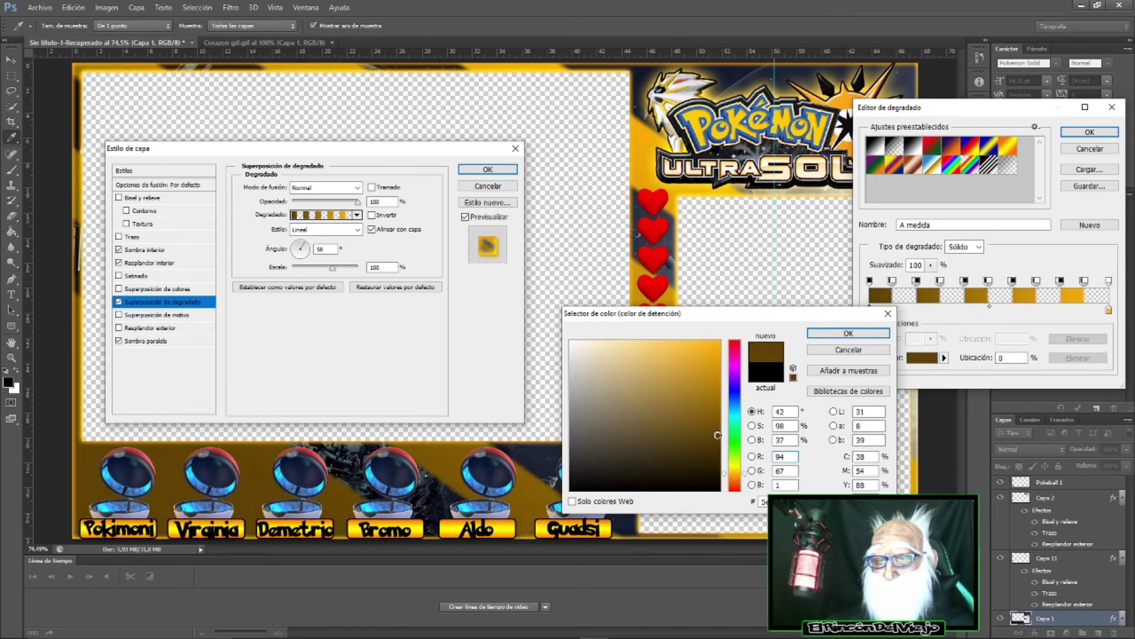
left_click_drag(717, 439, 719, 455)
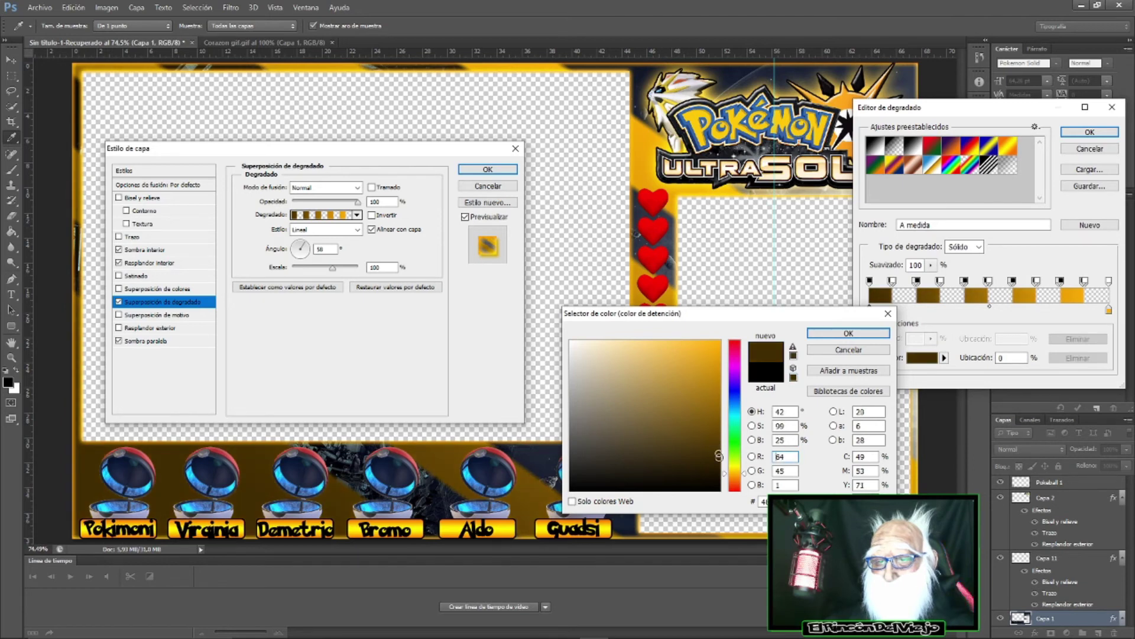
left_click(849, 333)
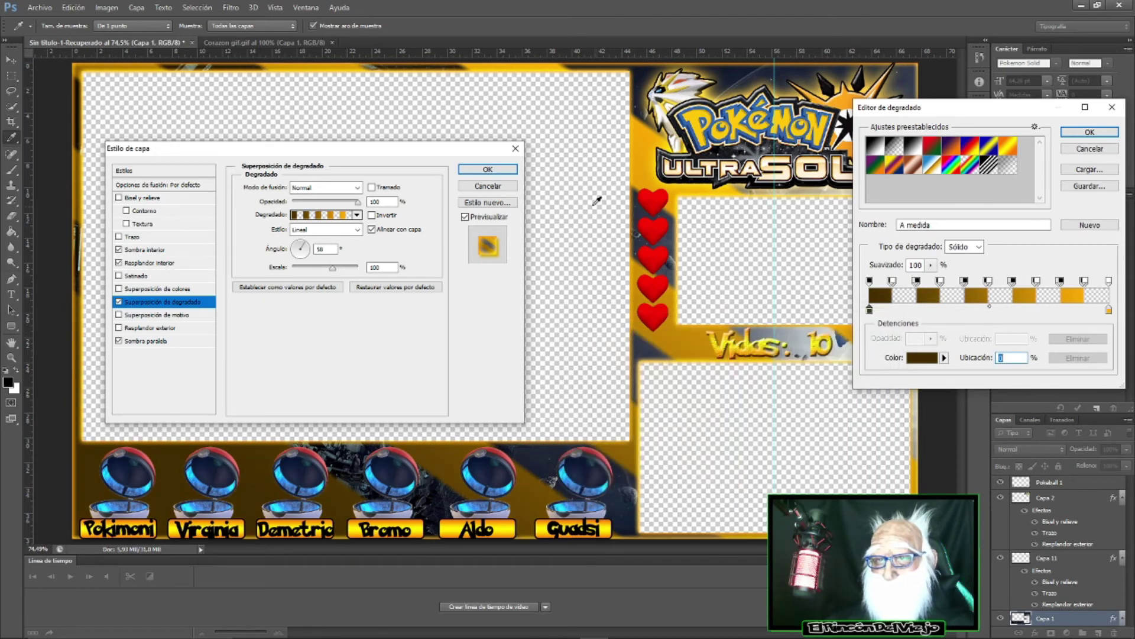
left_click(1075, 137)
key("Return")
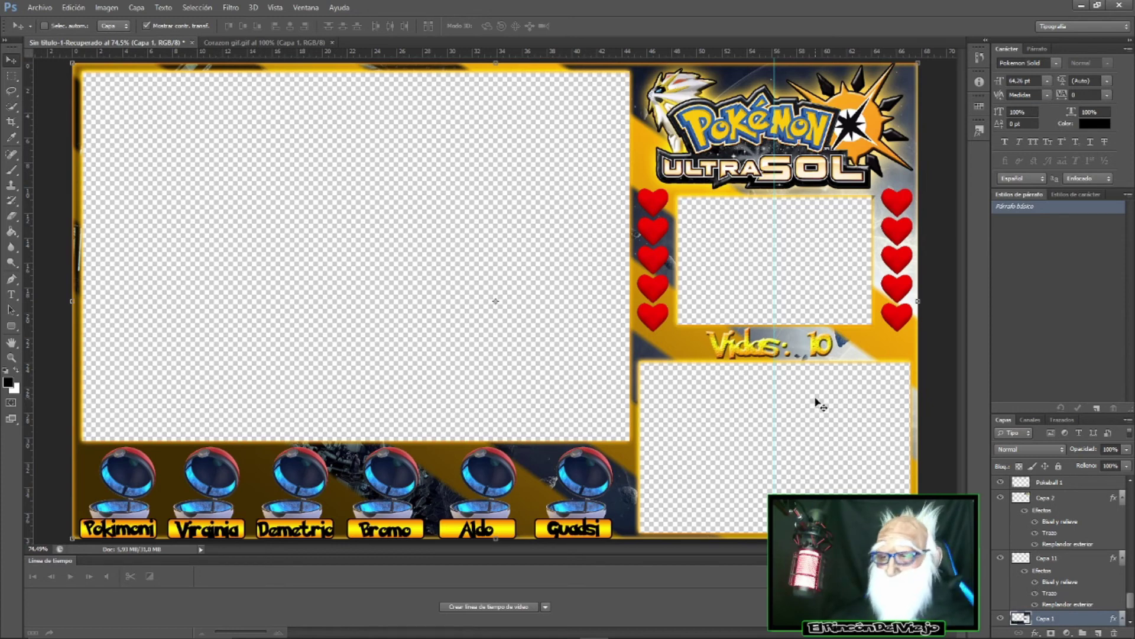
- Compare the frame with its gradient overlay hidden and shown, then reopen Capa 1's layer style
scroll(1105, 592, "down", 2)
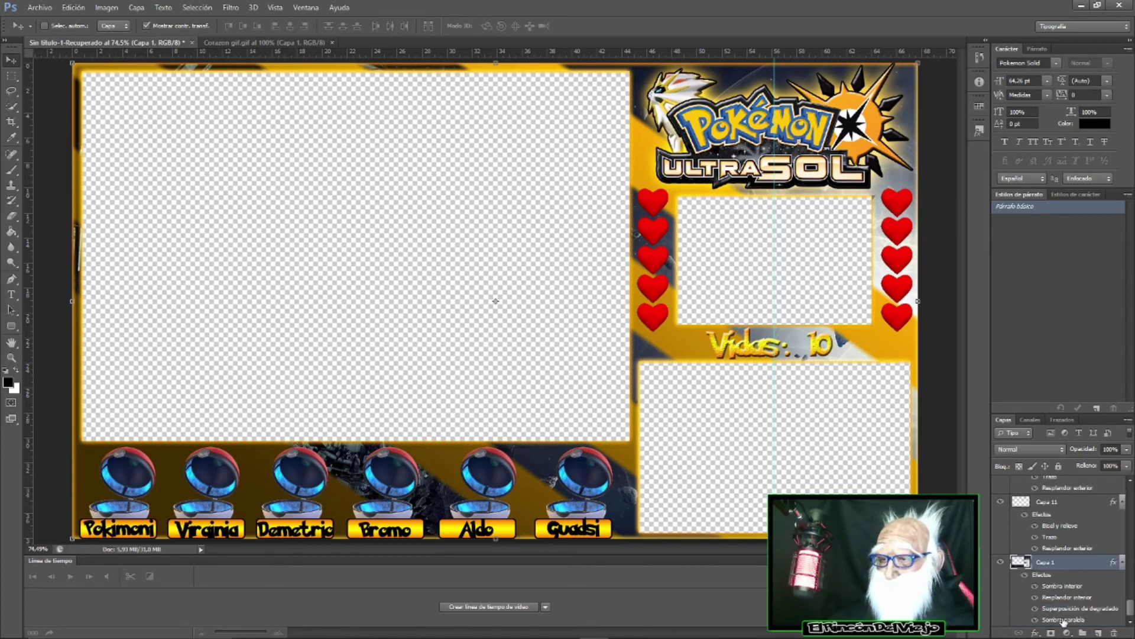
left_click(1034, 607)
left_click(1035, 608)
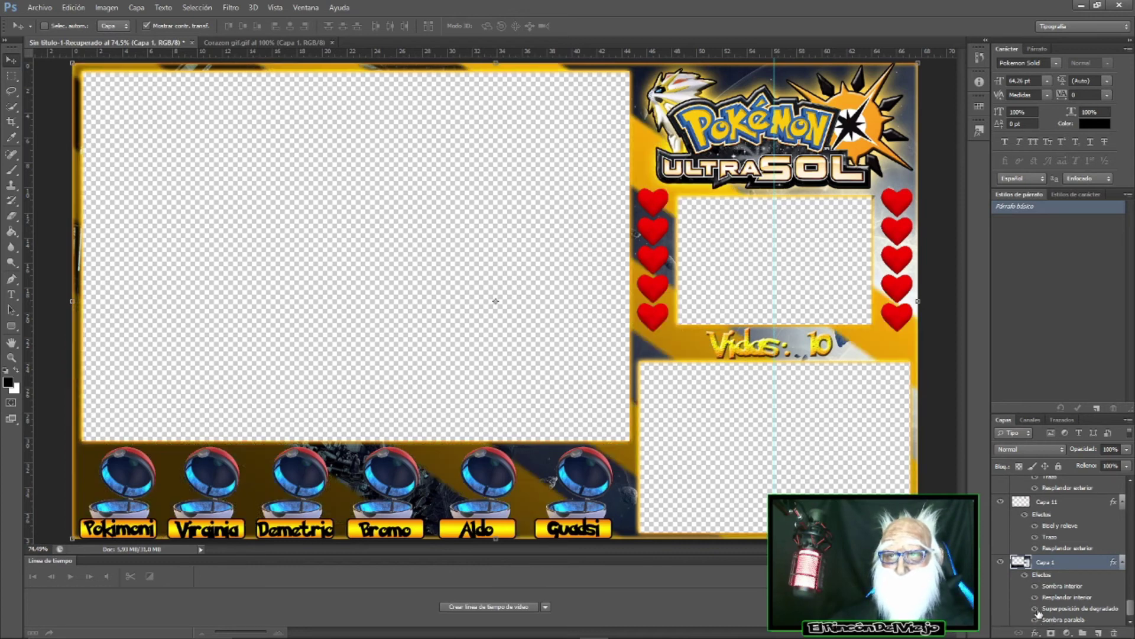
left_click(1035, 608)
left_click(1036, 609)
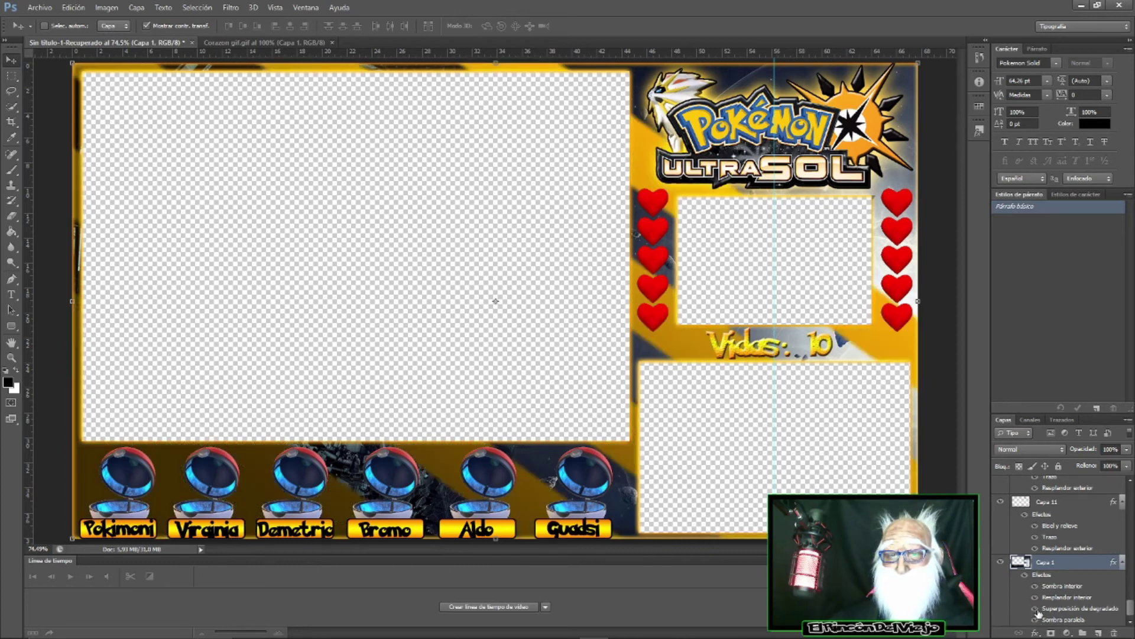
right_click(1052, 570)
left_click(994, 122)
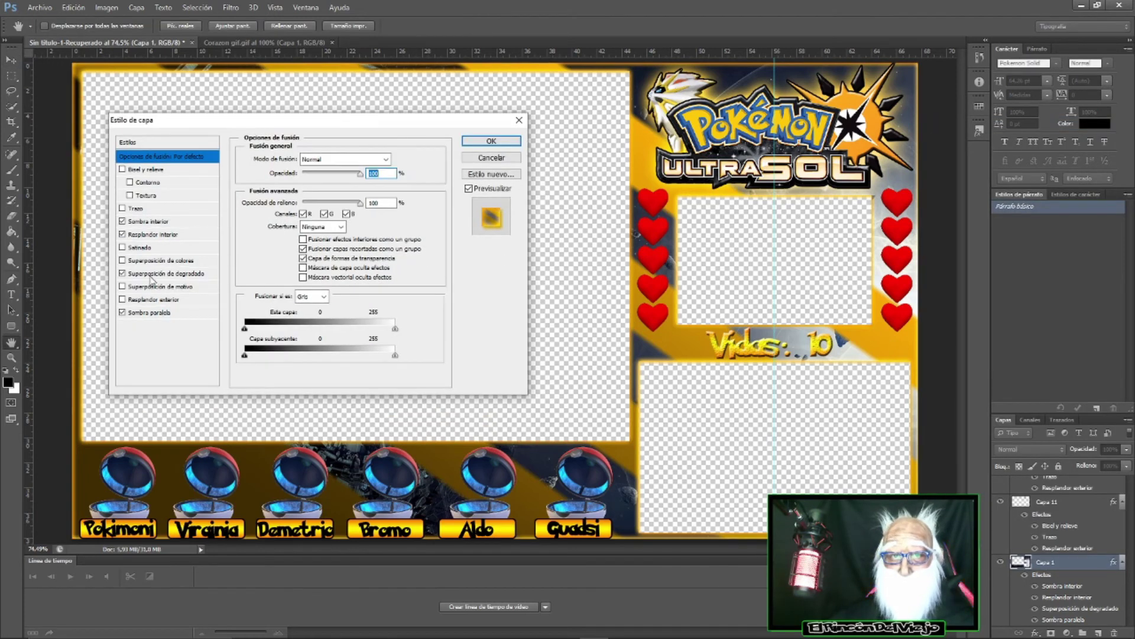
- Reverse the gradient overlay, set its style to Reflejado and enlarge its scale above 49%
left_click(149, 274)
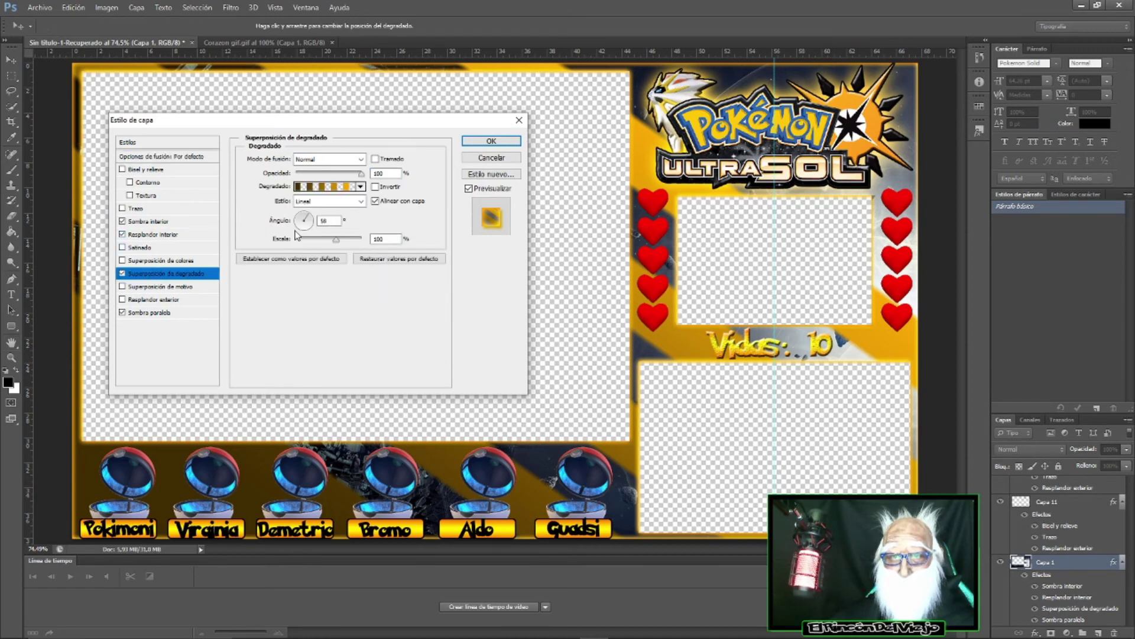
left_click_drag(337, 244, 310, 245)
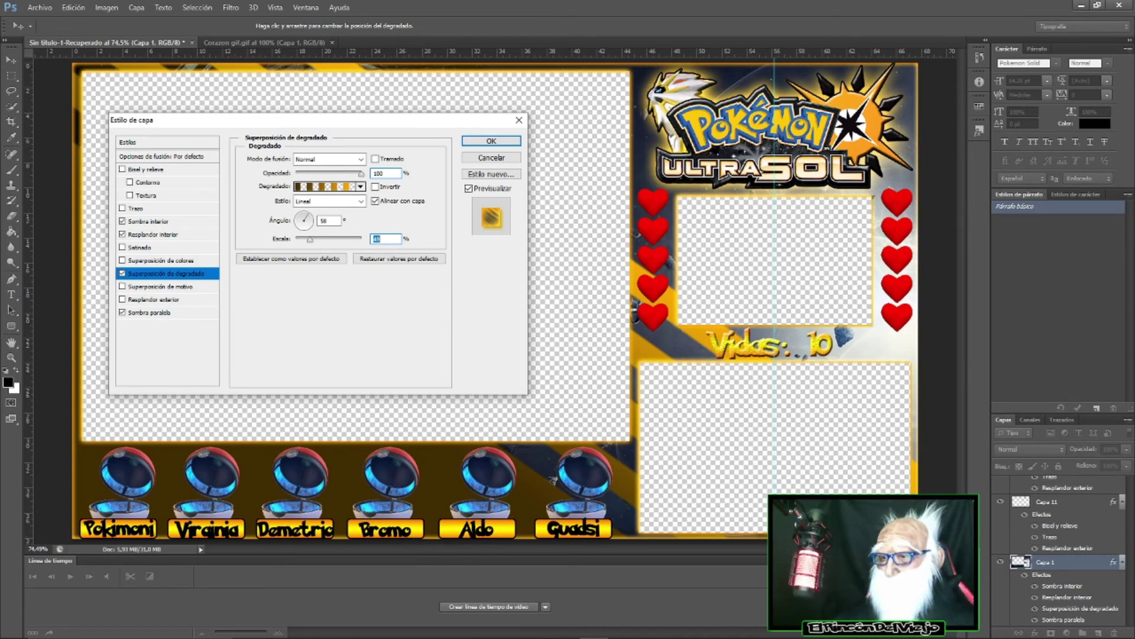
left_click(376, 187)
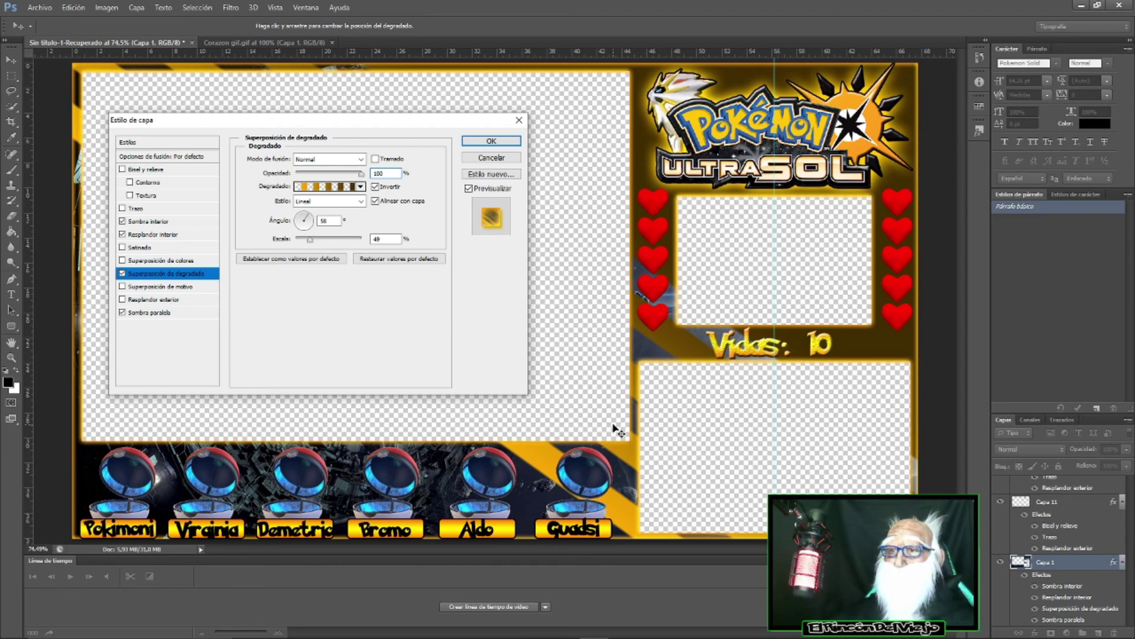
left_click(360, 201)
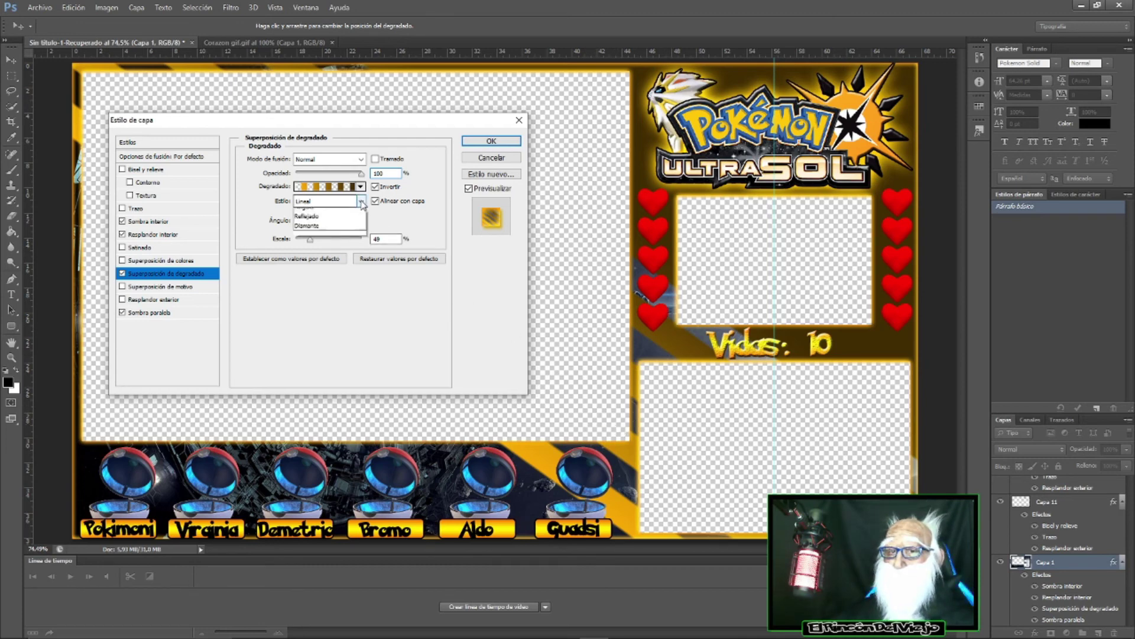
left_click(349, 221)
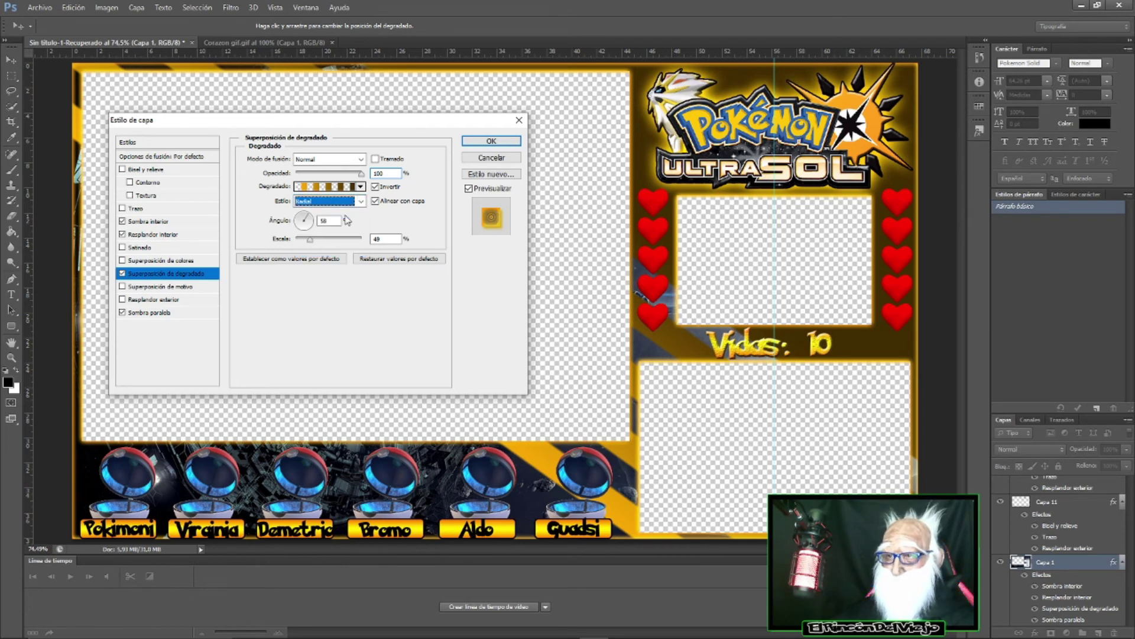
key("Down")
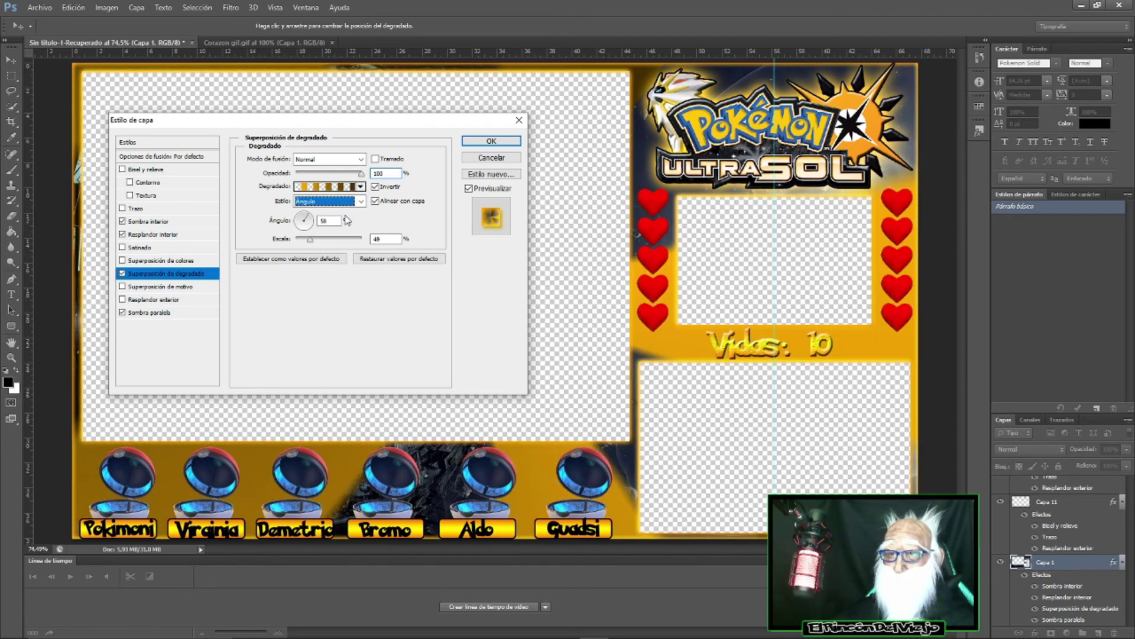
key("Down")
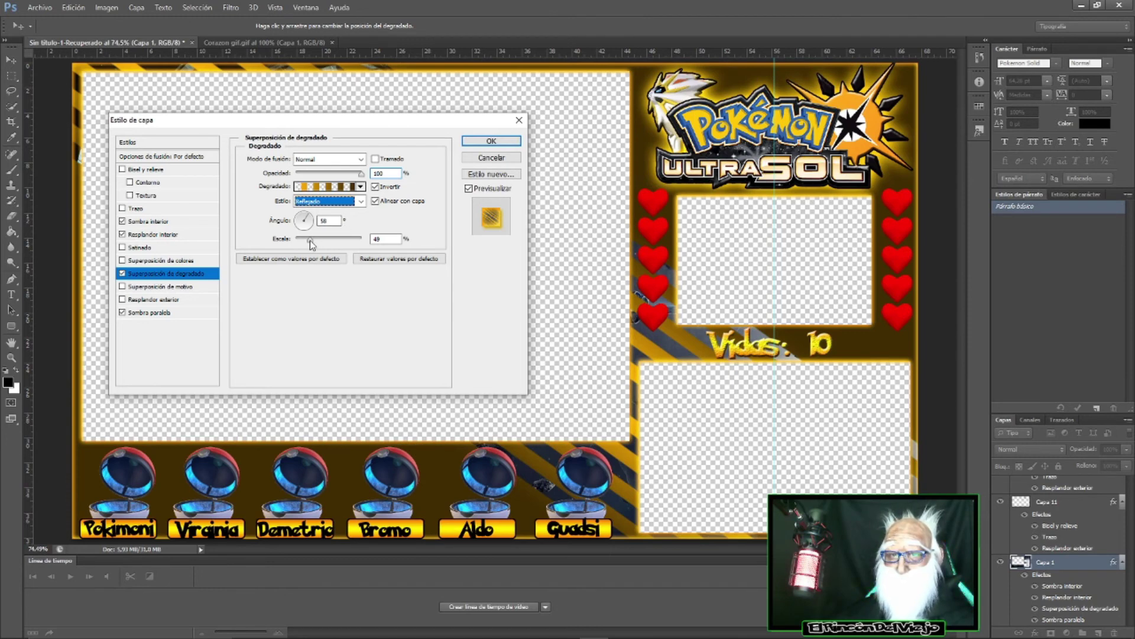
left_click_drag(310, 240, 377, 255)
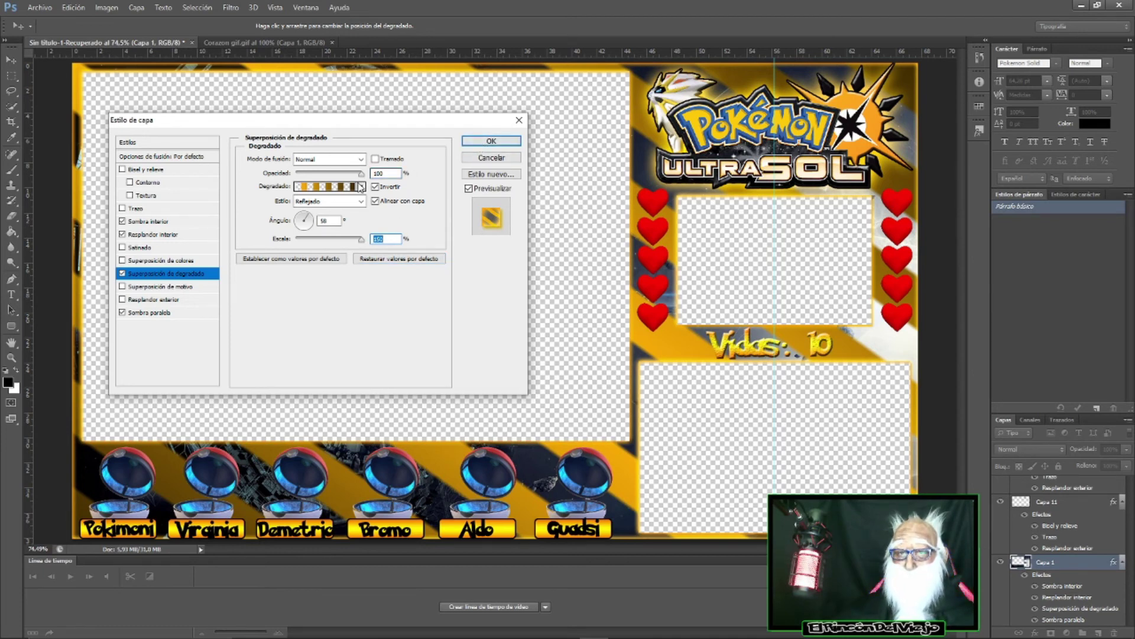
- Select the gradient's left dark-brown stop and try lighter gold colours for it
left_click(335, 187)
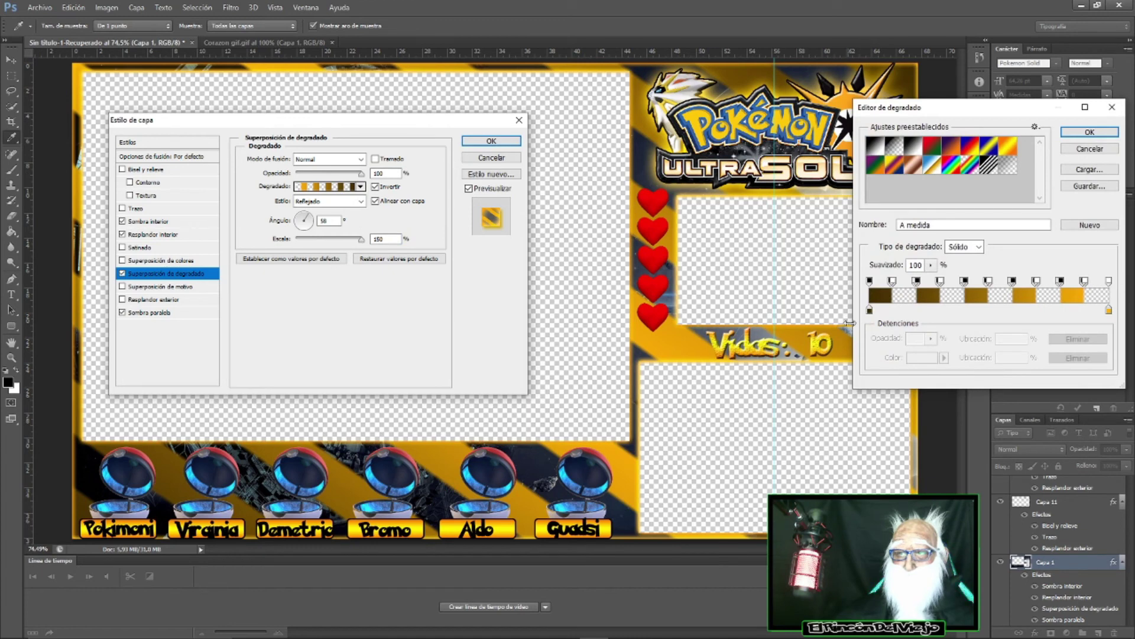
left_click(869, 310)
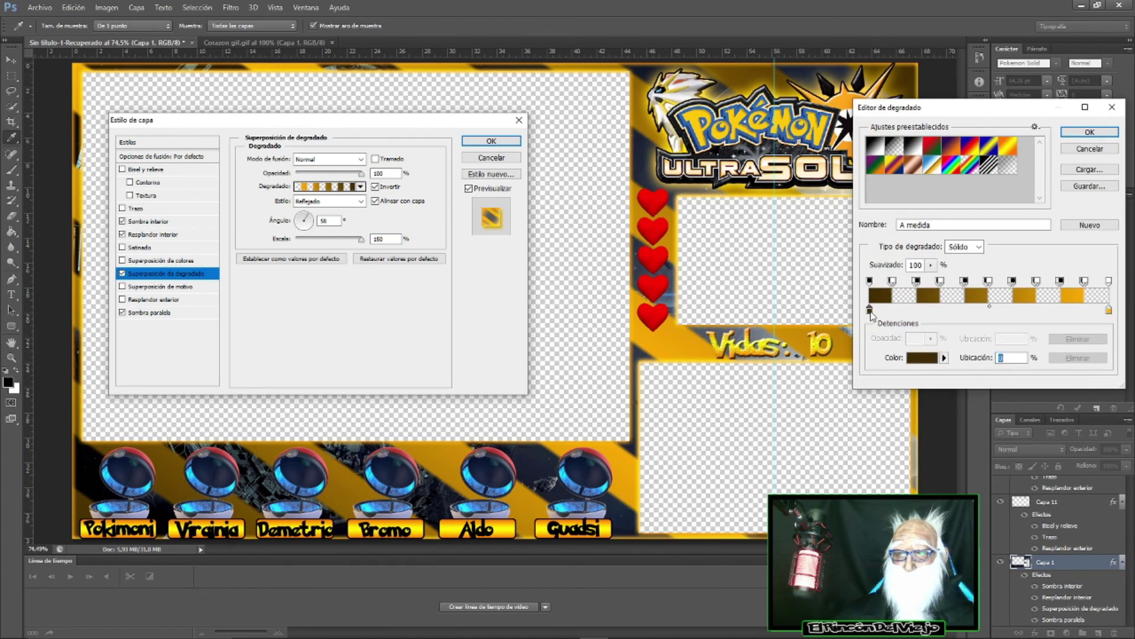
left_click(922, 358)
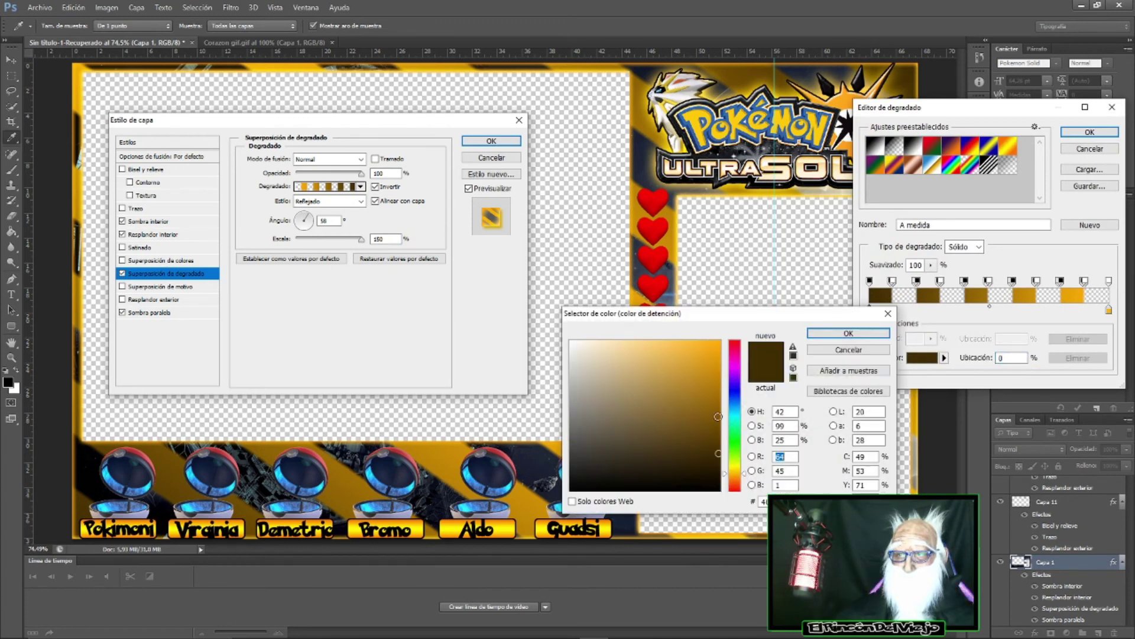
left_click(717, 383)
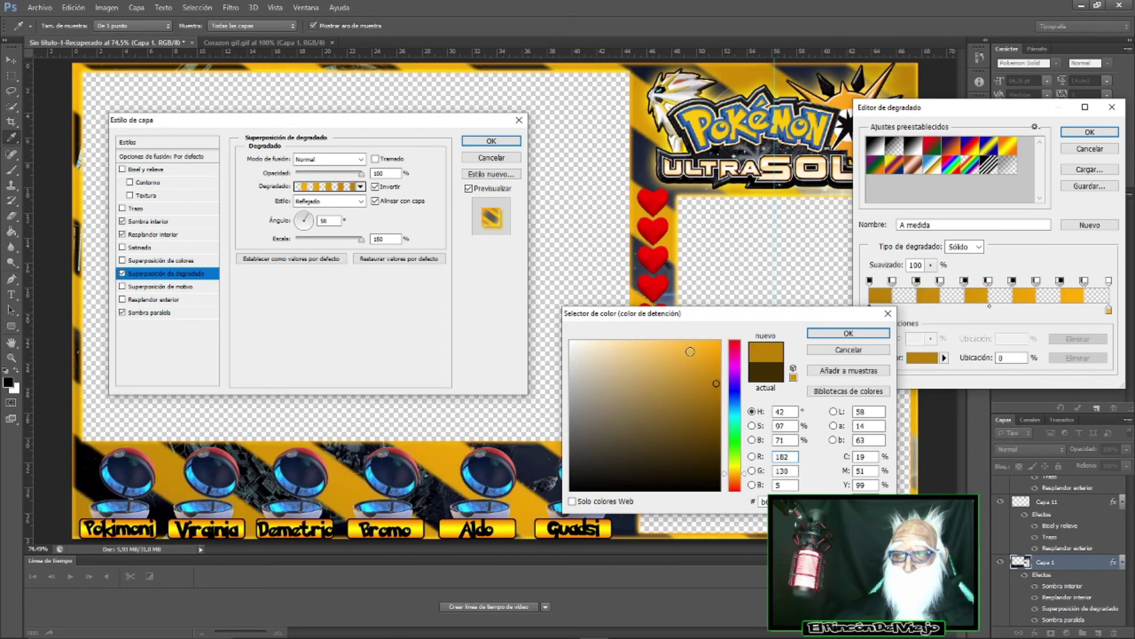
left_click(651, 344)
left_click(630, 345)
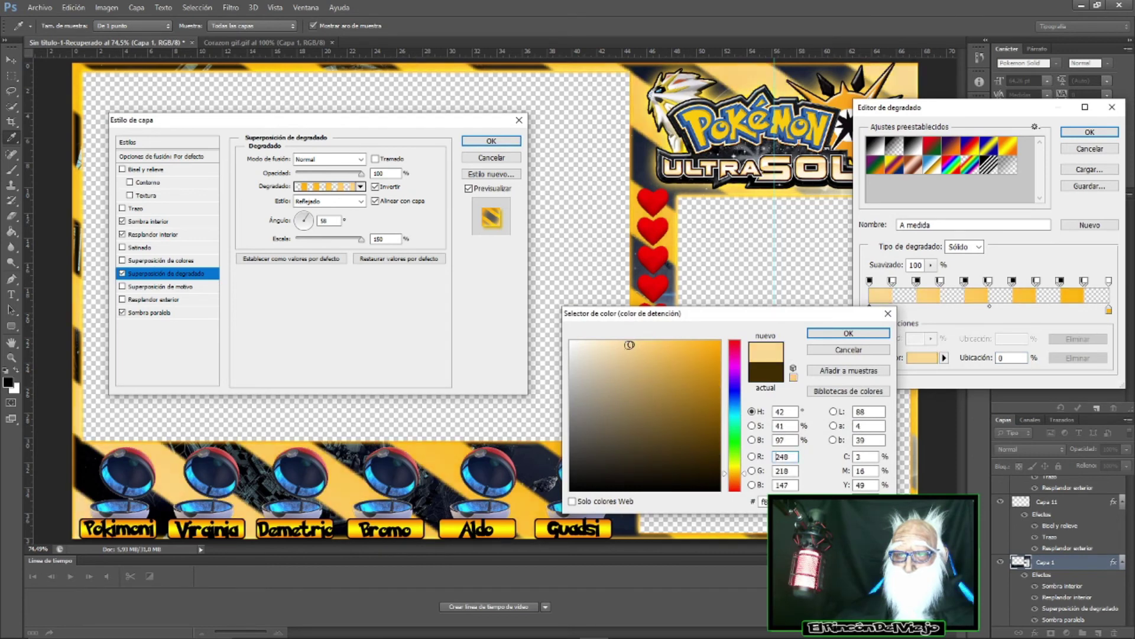
left_click(619, 346)
- Make the stop a vivid blue (H 230), then accept the gradient and layer style
left_click(734, 394)
left_click(707, 347)
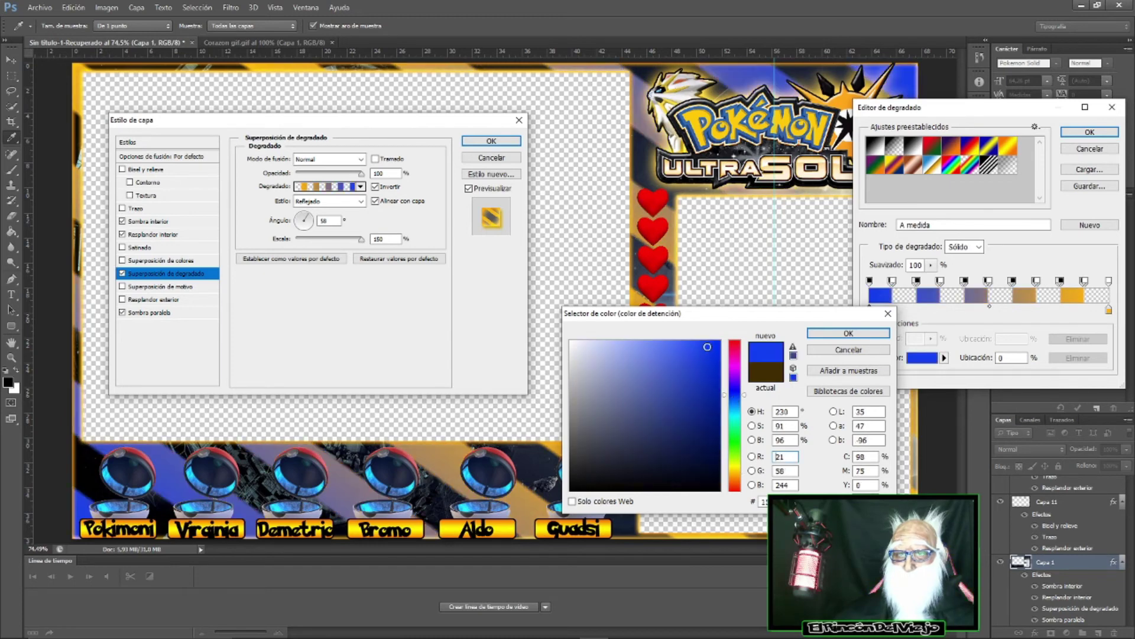
left_click(717, 344)
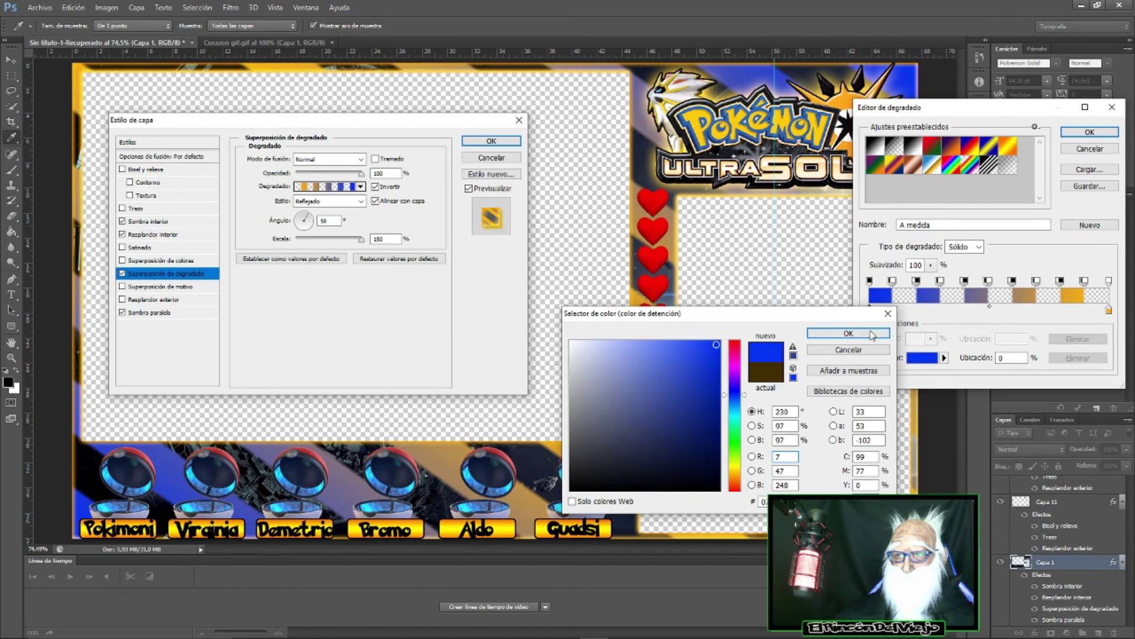
left_click(848, 333)
left_click(1090, 134)
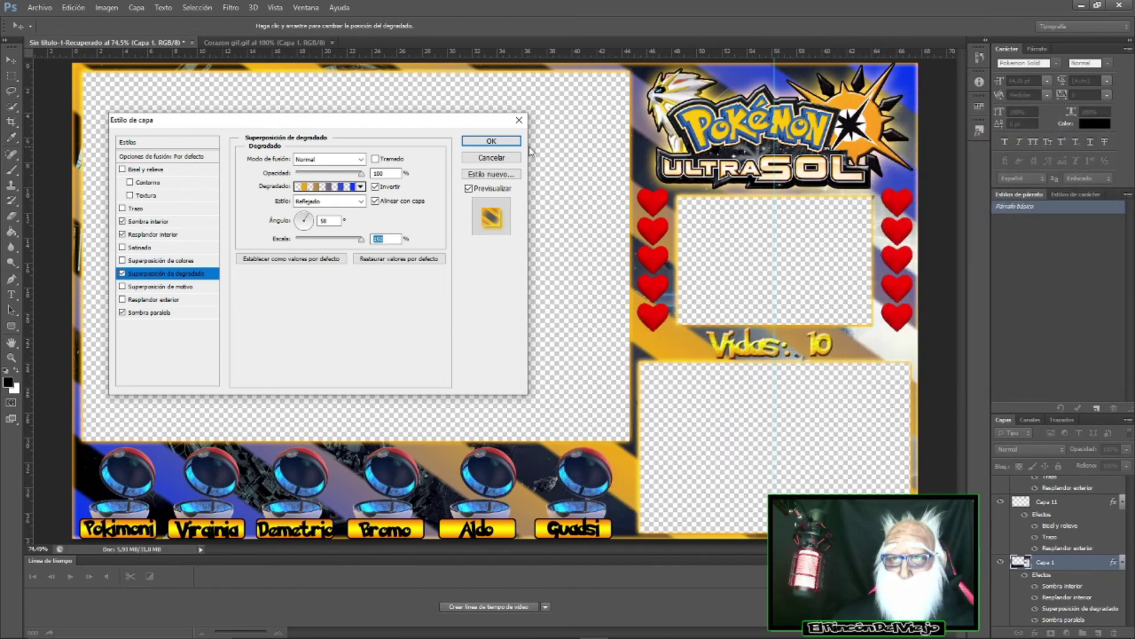
left_click(490, 141)
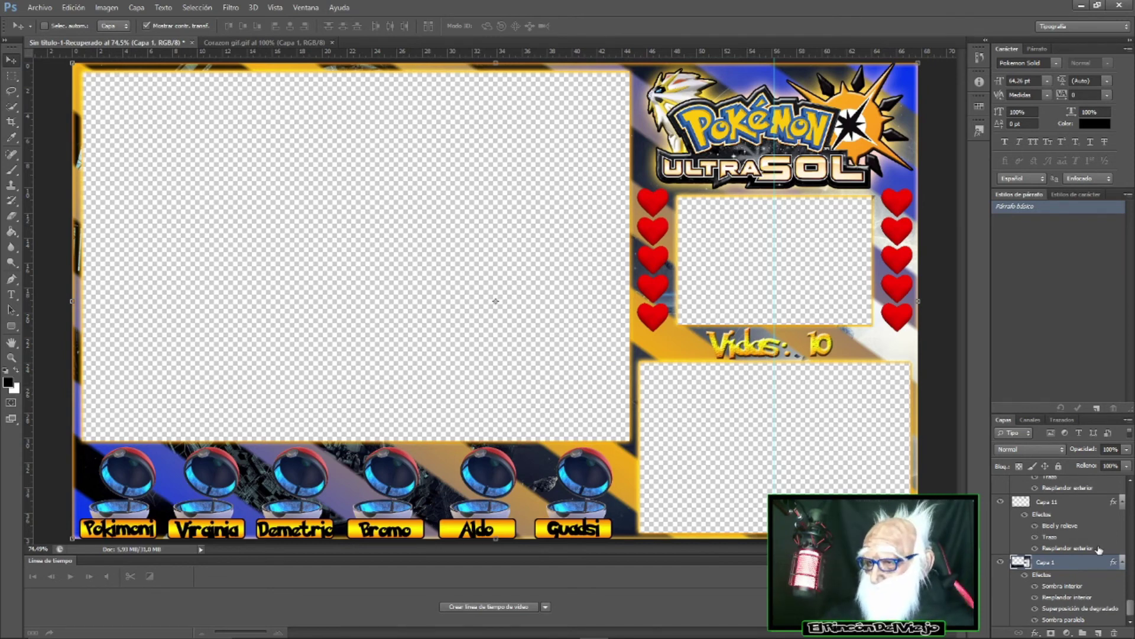
- Add stroke and outer glow effects to the Vidas: 10 text layer
scroll(1098, 550, "up", 2)
scroll(1098, 553, "up", 2)
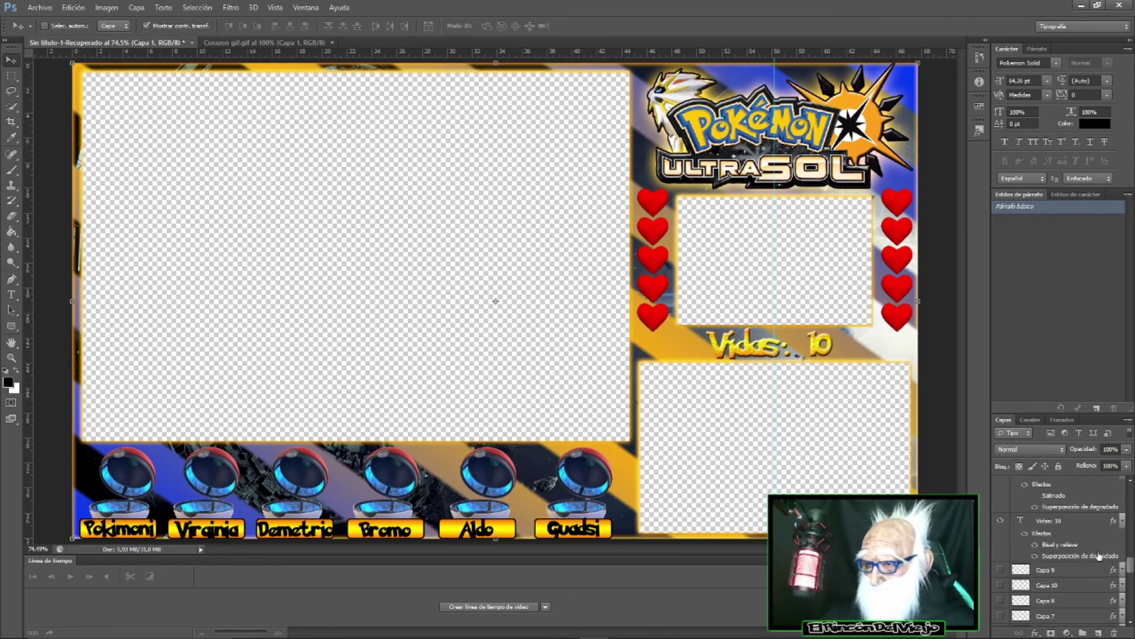
right_click(1058, 521)
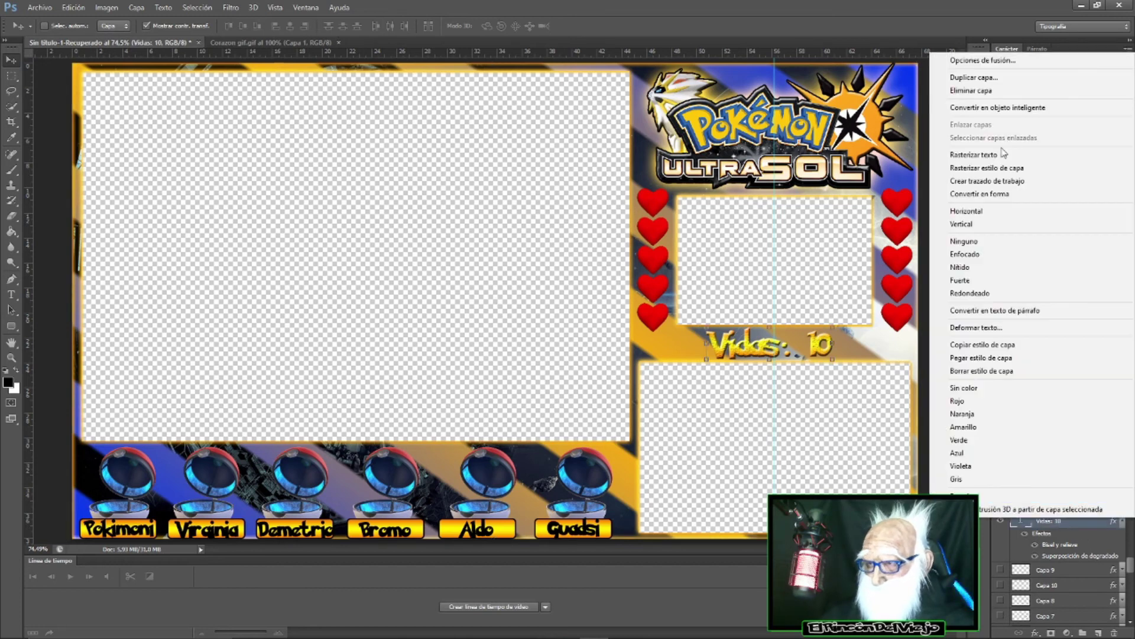
left_click(972, 60)
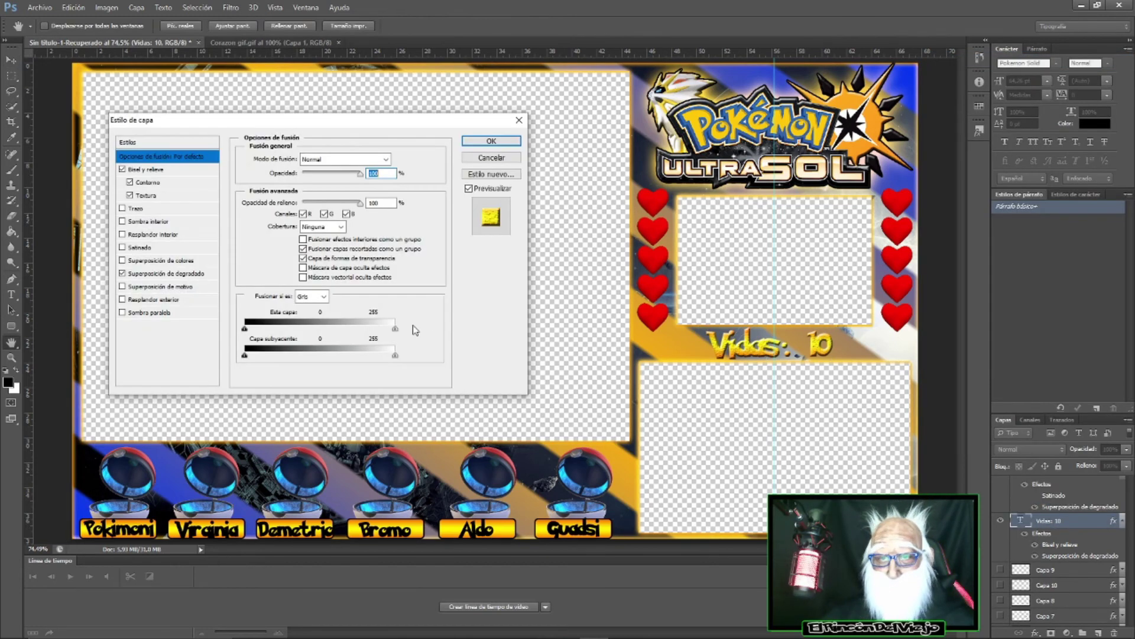
left_click(133, 209)
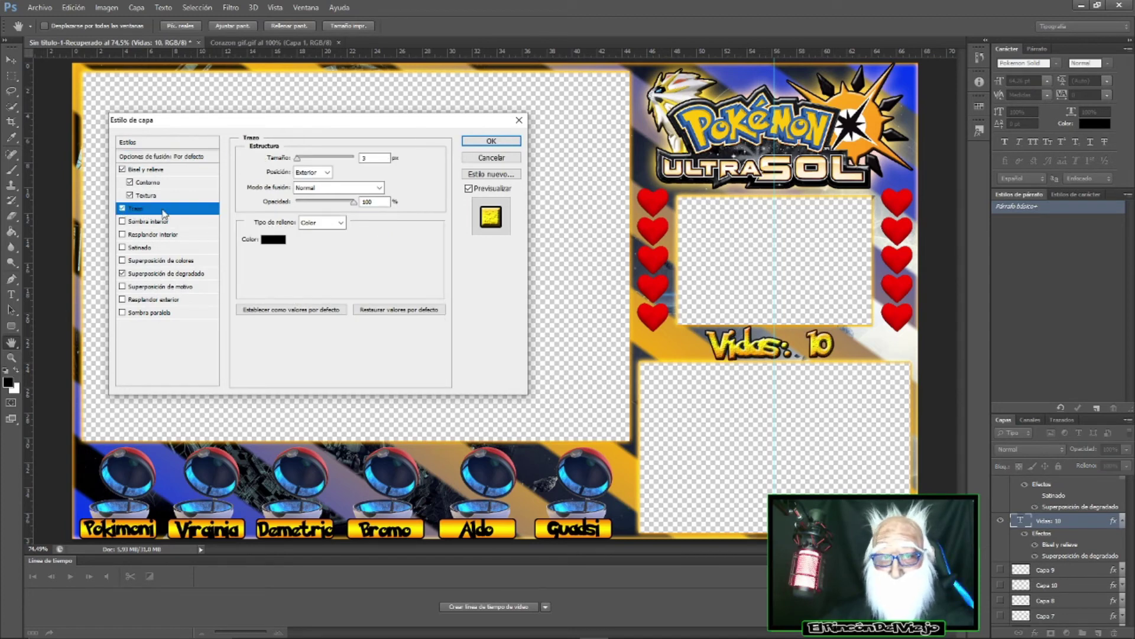
left_click(160, 301)
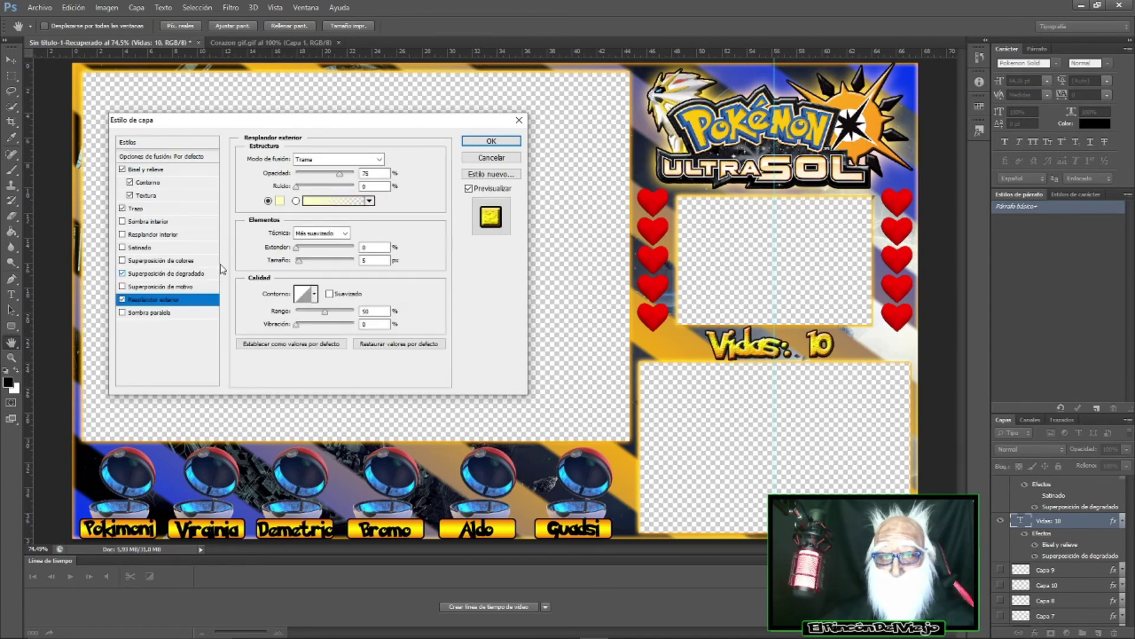
- Make the outer glow blue at 100% opacity with a larger size and adjusted noise, and apply it
left_click_drag(339, 174, 355, 174)
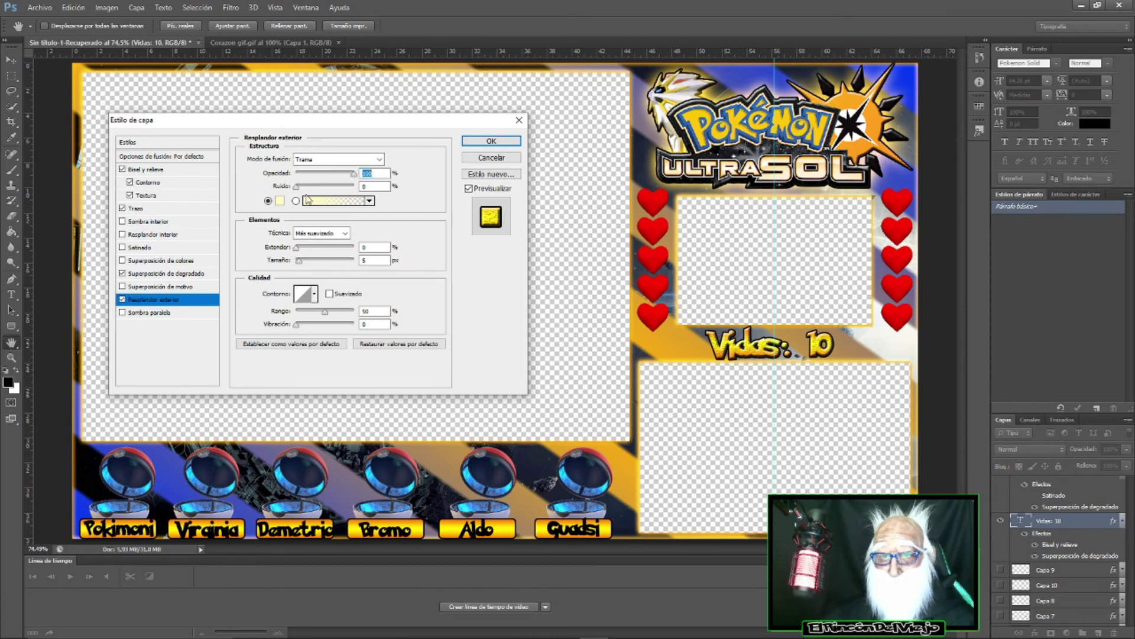
left_click(280, 201)
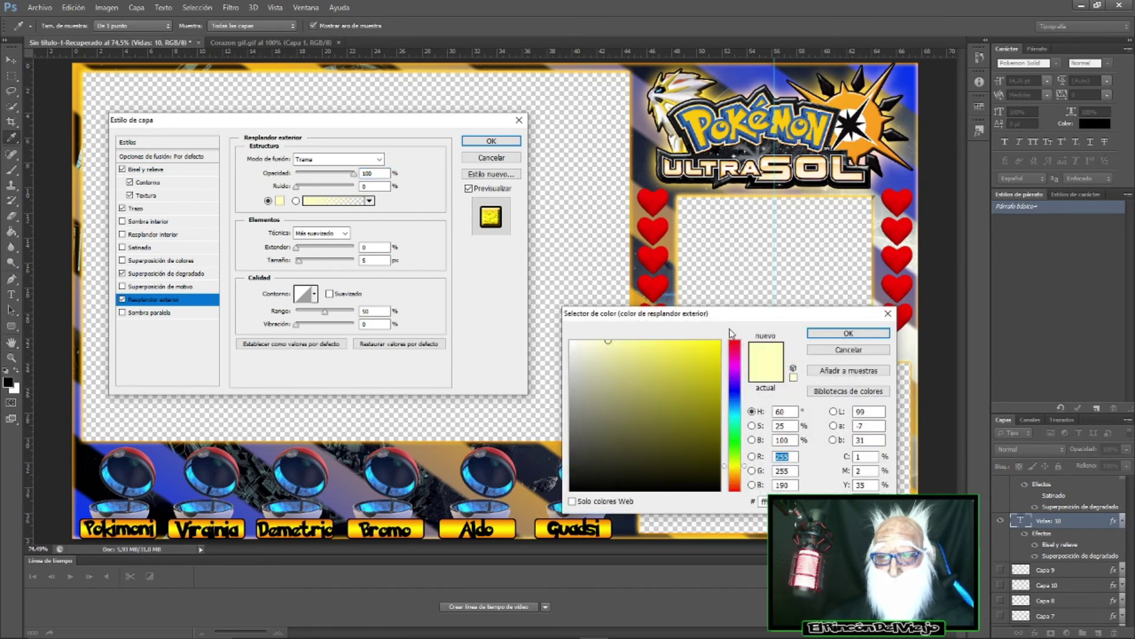
left_click_drag(732, 314, 313, 213)
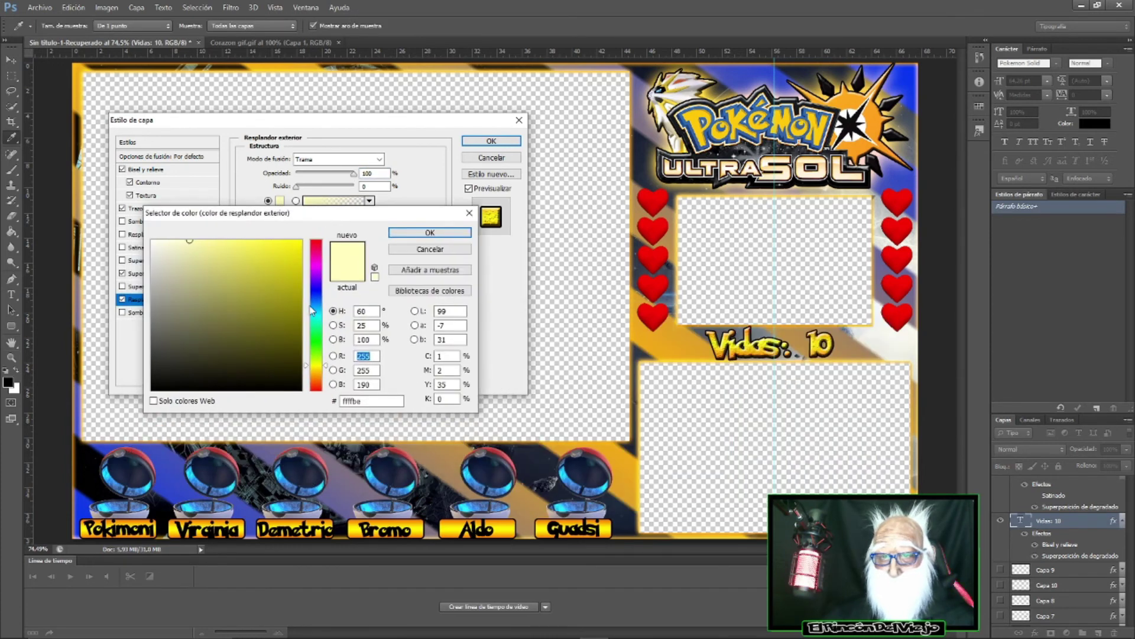
left_click(313, 291)
left_click(298, 245)
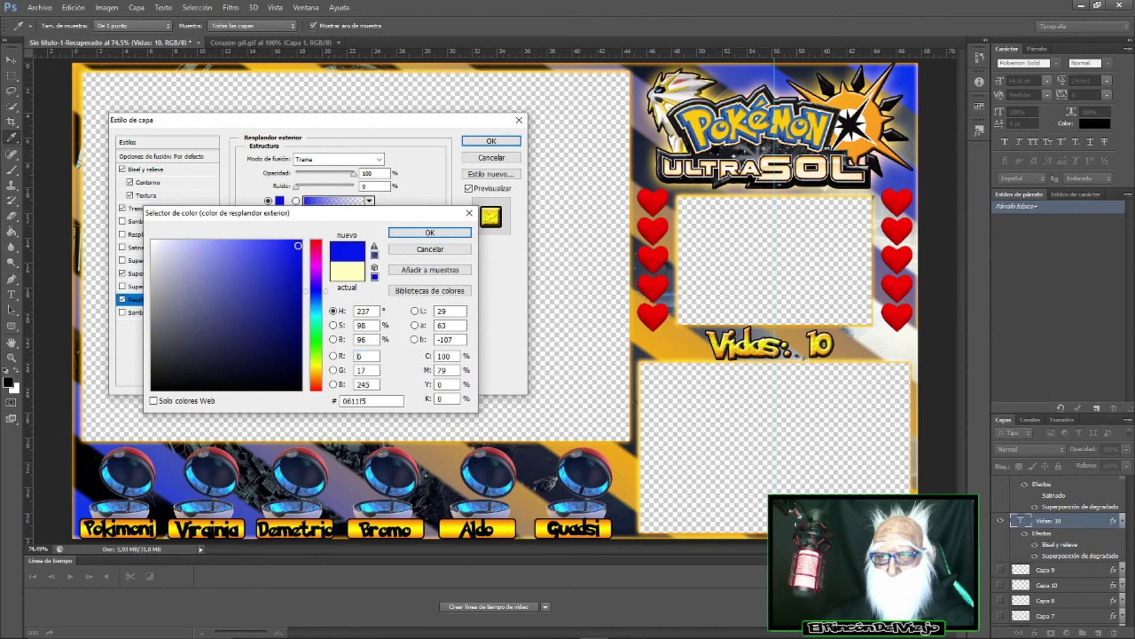
left_click(403, 235)
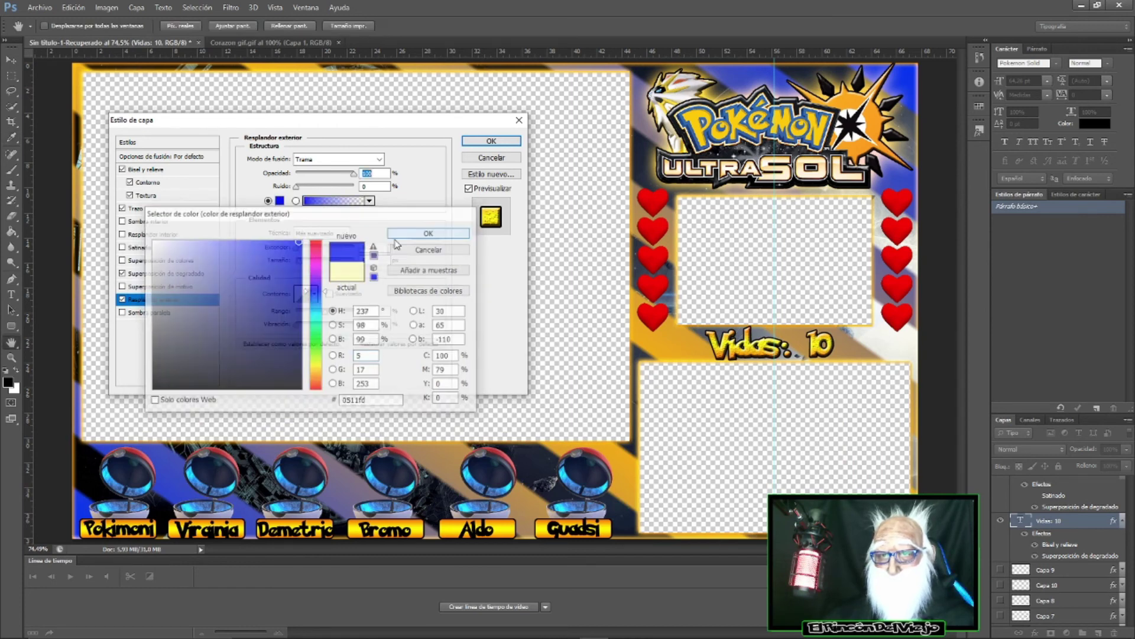
mouse_move(299, 261)
left_mouse_down()
mouse_move(313, 260)
mouse_move(303, 247)
mouse_move(338, 249)
mouse_move(305, 266)
mouse_move(358, 249)
mouse_move(320, 255)
left_mouse_up()
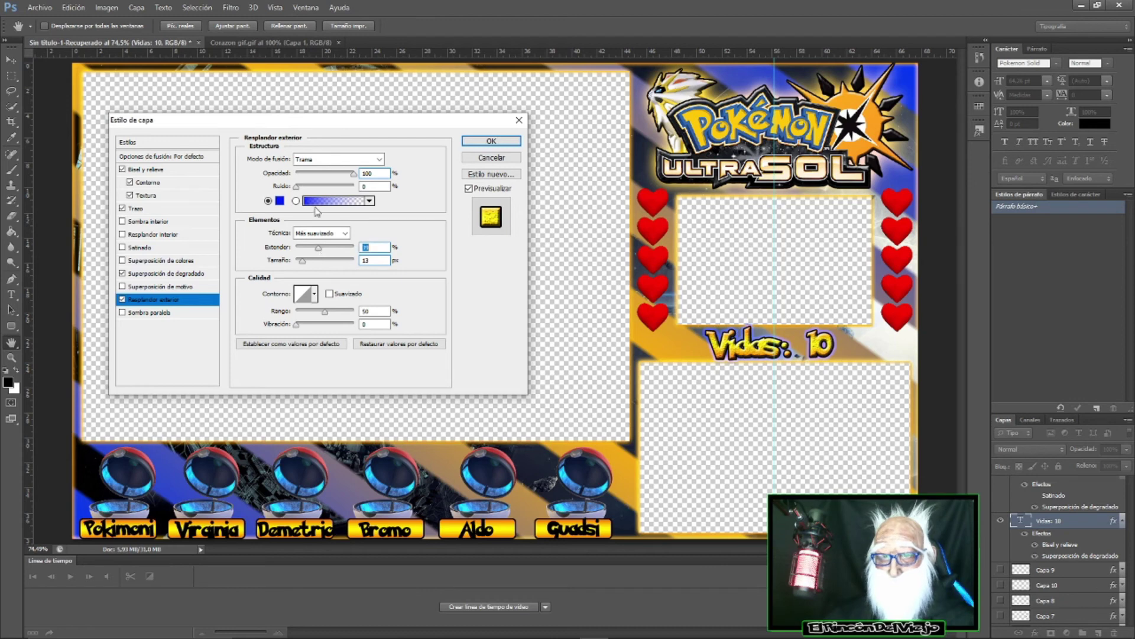
mouse_move(296, 187)
left_mouse_down()
mouse_move(374, 203)
mouse_move(317, 201)
left_mouse_up()
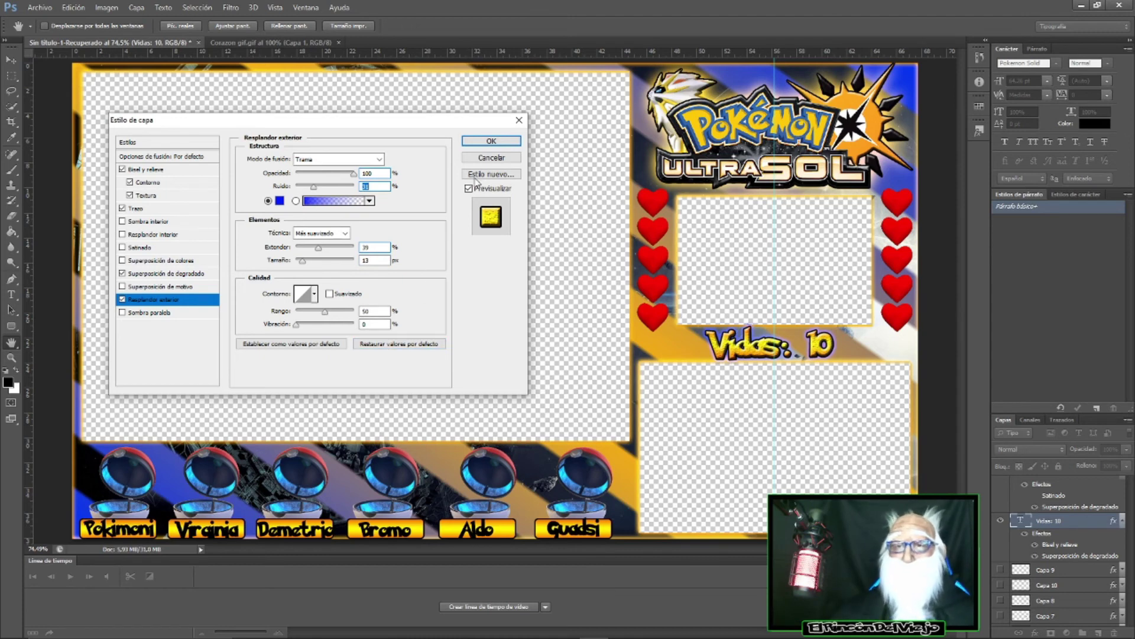
key("Return")
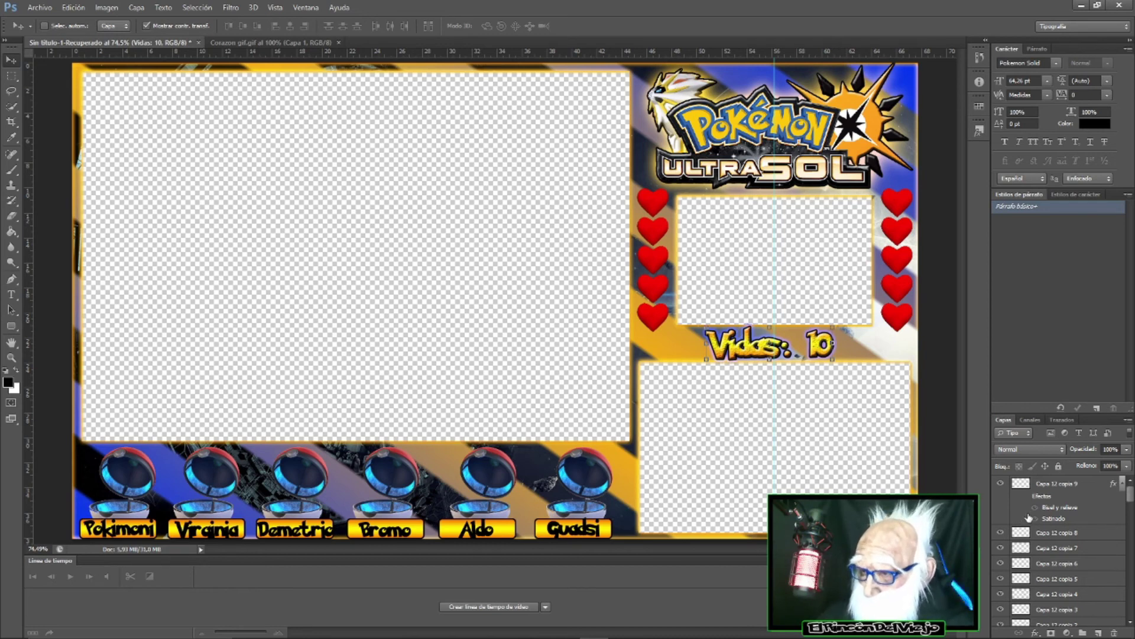
- Compare the black heart with and without its darkening effects, then copy its layer style
left_click(1035, 518)
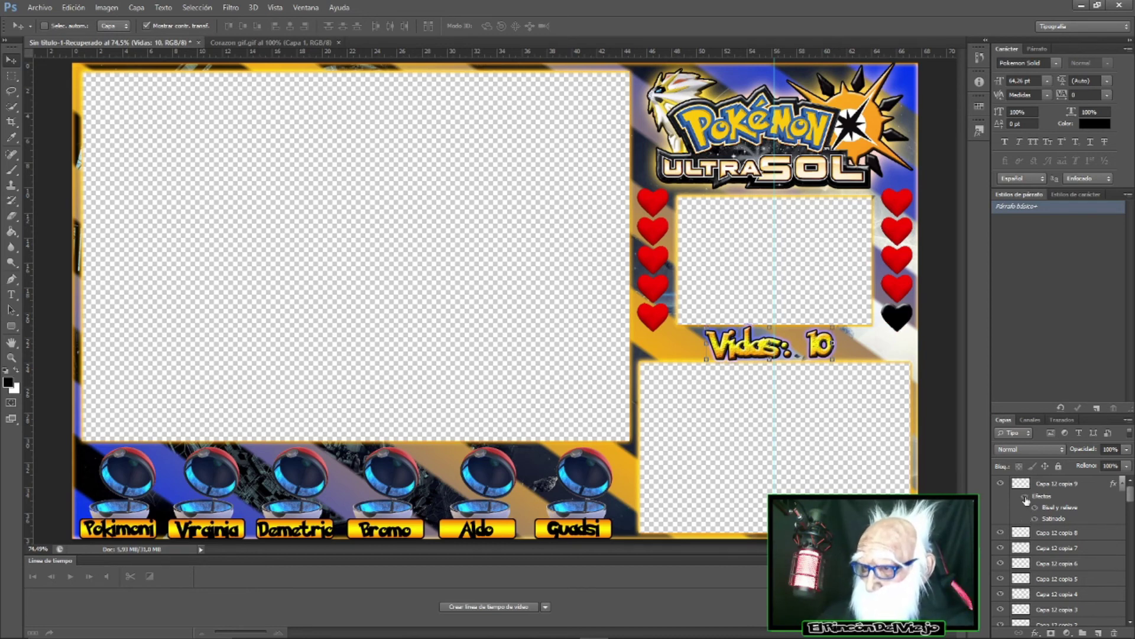
left_click(1026, 500)
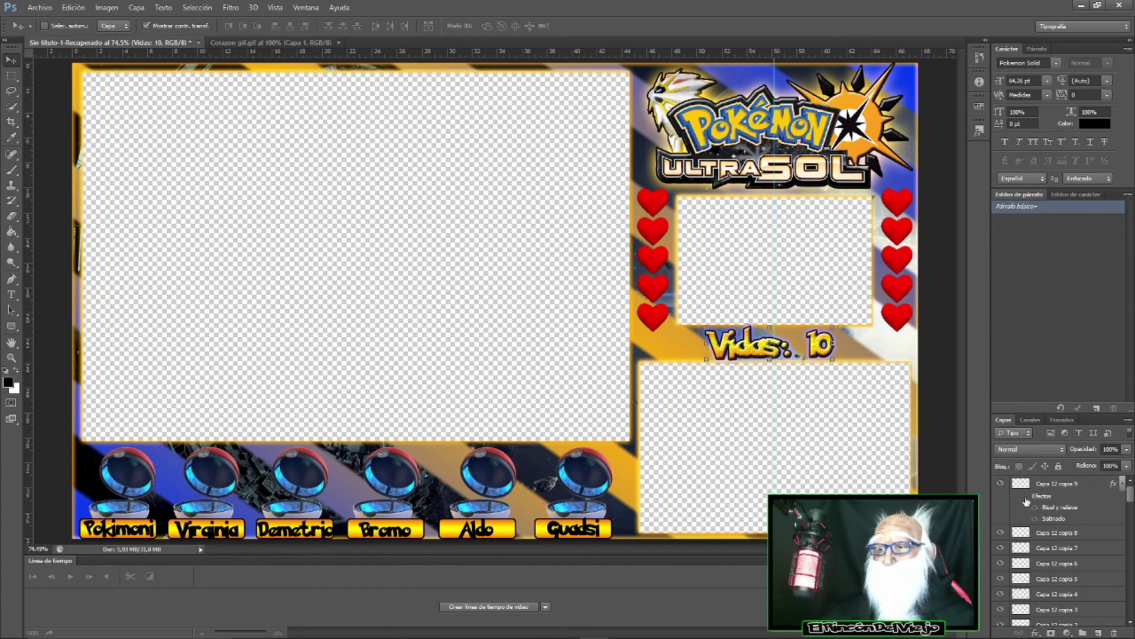
left_click(1025, 497)
right_click(1044, 493)
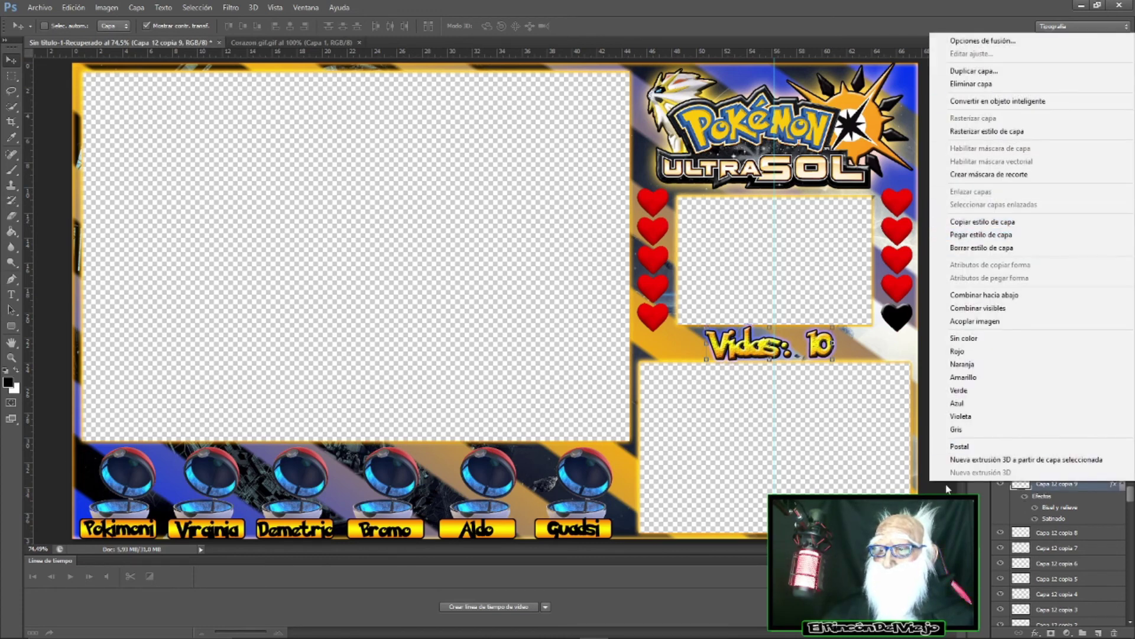
left_click(1002, 234)
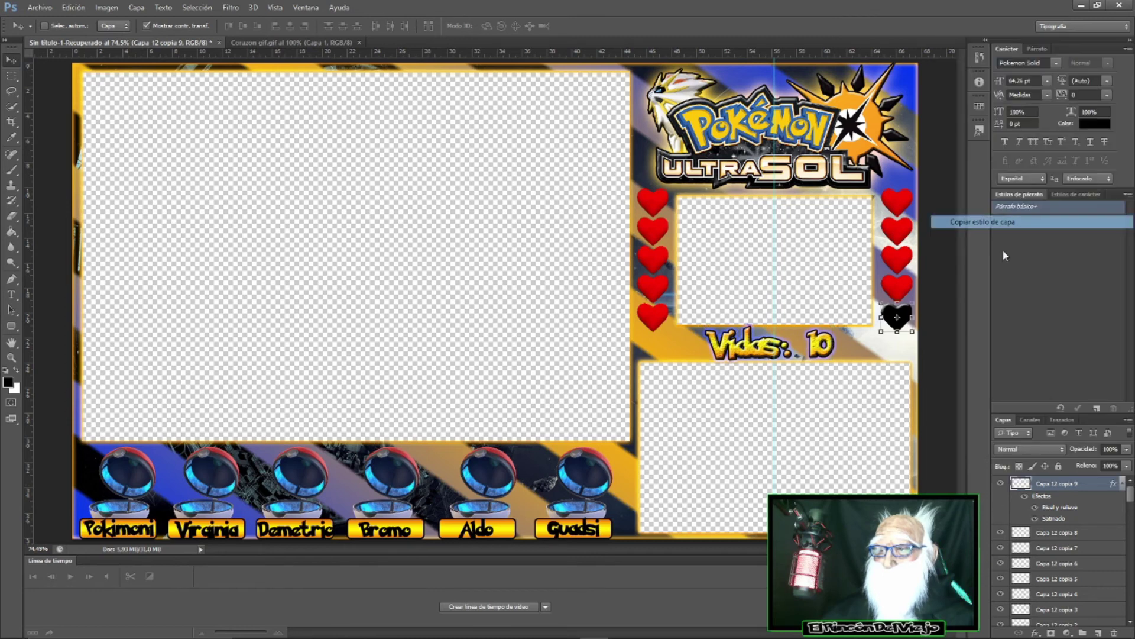
- Paste the black heart's layer style onto the other selected heart layers
left_click(1045, 556)
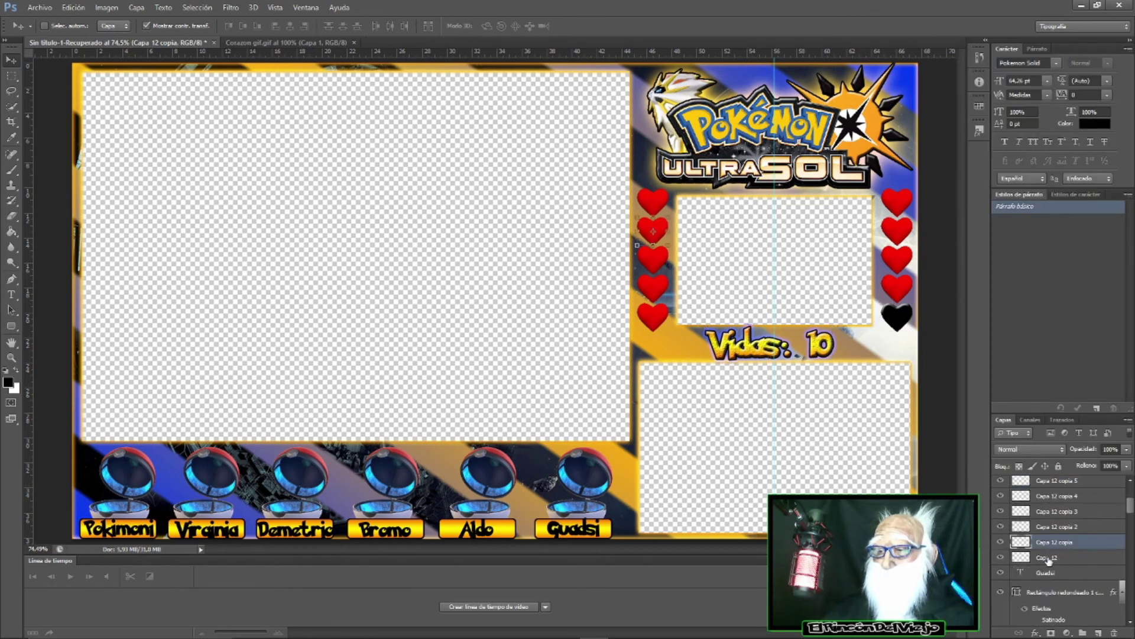
scroll(1047, 559, "up", 3)
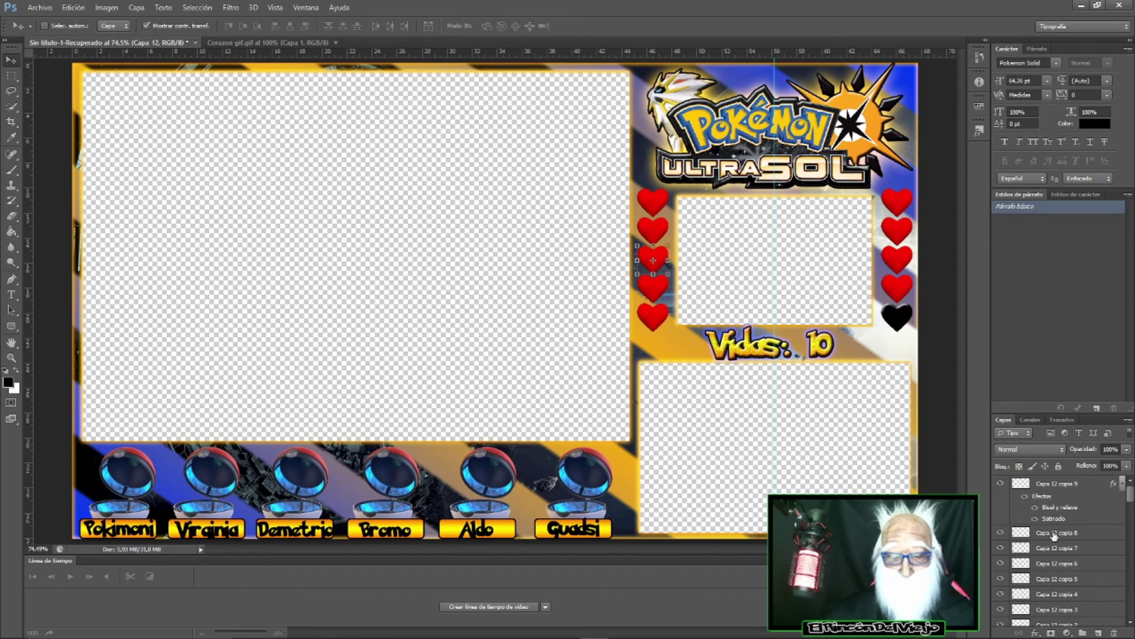
left_click(1055, 534, "shift")
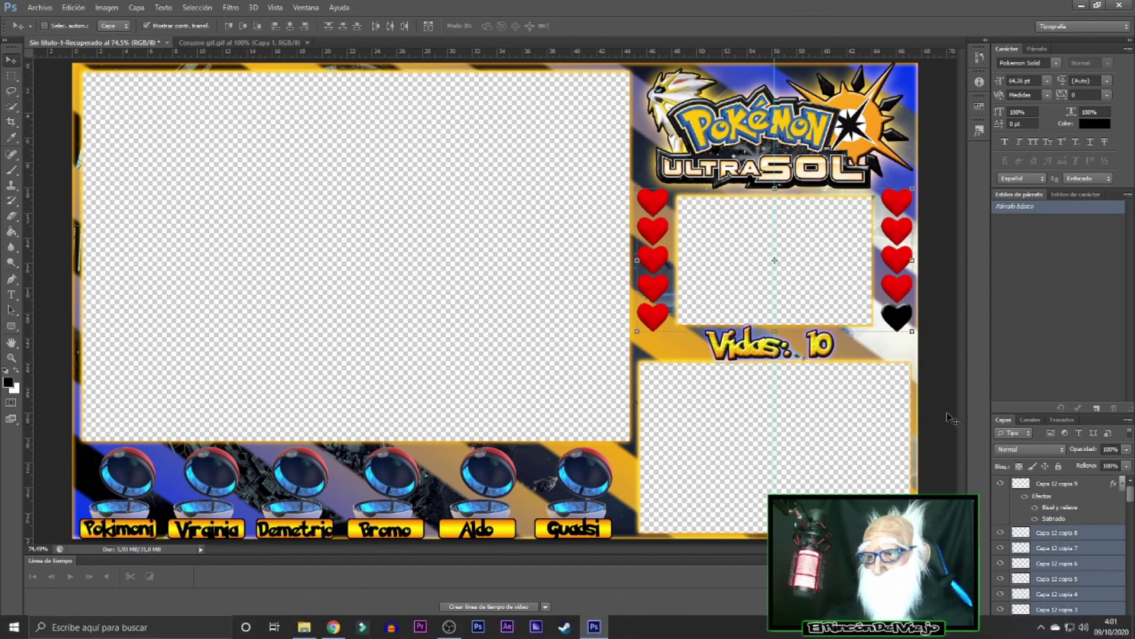
right_click(1044, 538)
left_click(1009, 287)
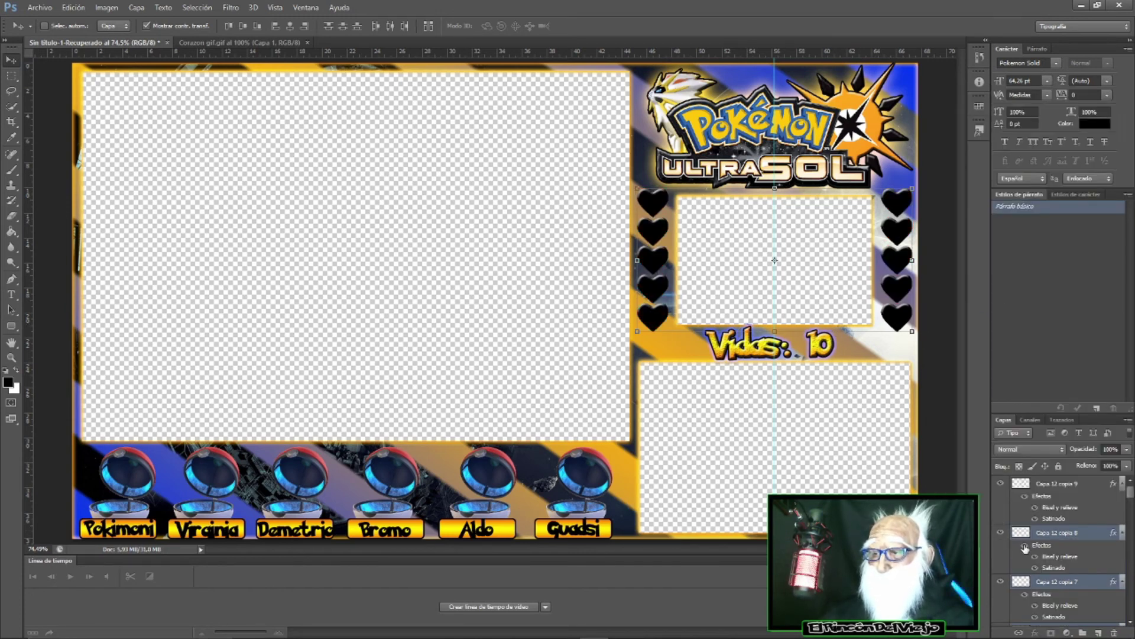
- Turn the right-column hearts back to red by toggling their effects off
left_click(1025, 546)
scroll(1025, 549, "down", 1)
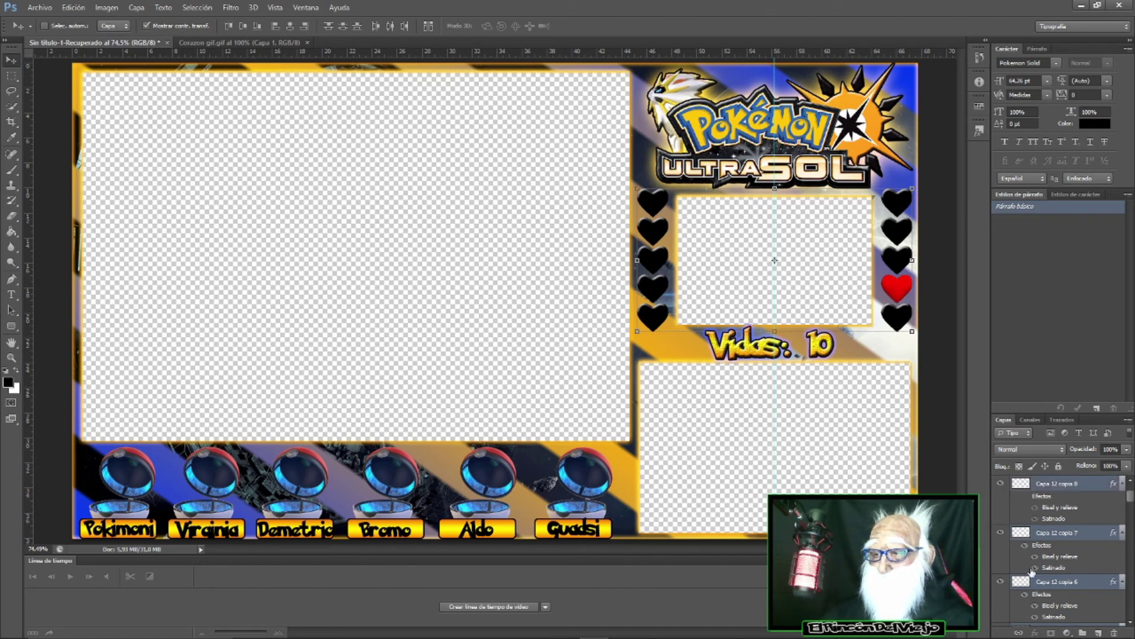
left_click(1025, 544)
left_click(1025, 594)
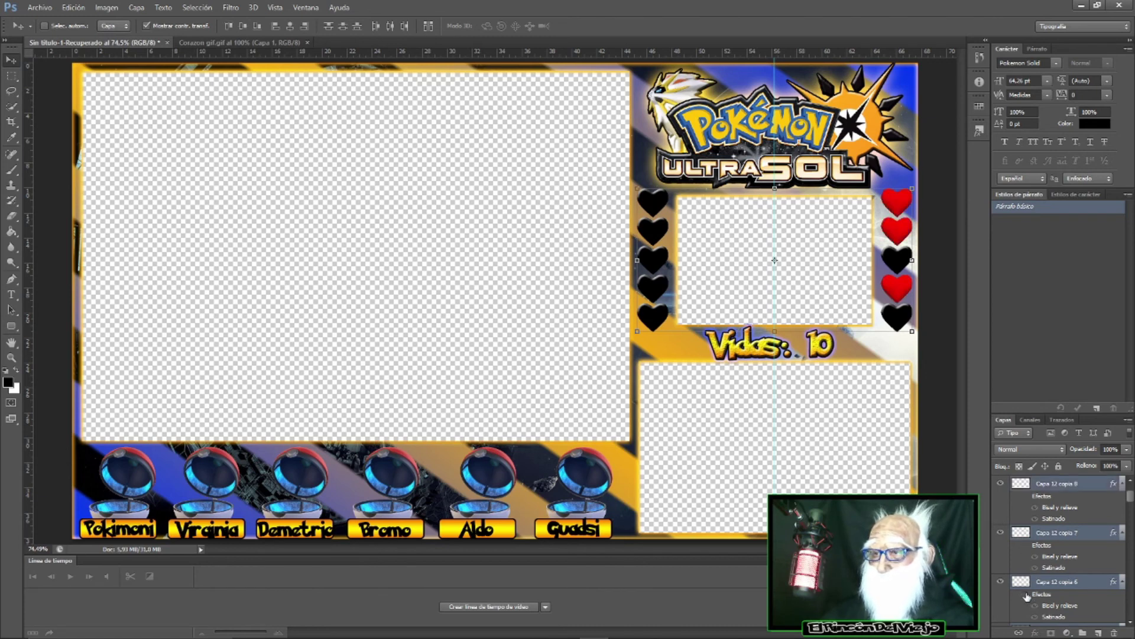
- Toggle the satin effect on the left-column heart layers so the top-left heart turns dark
scroll(1032, 568, "down", 1)
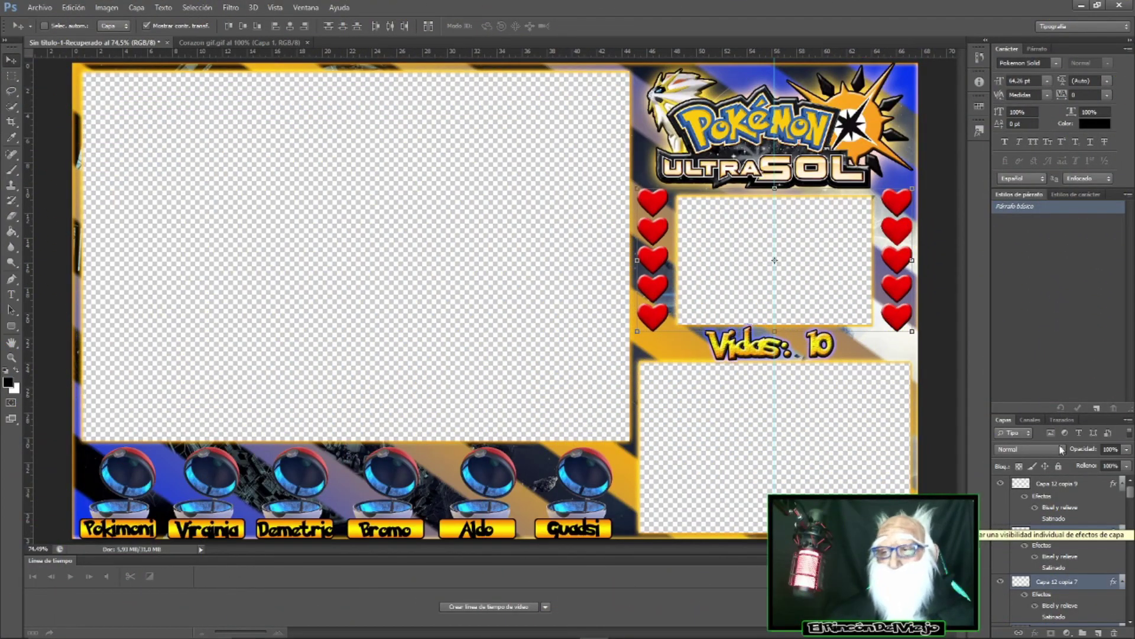
scroll(1038, 567, "down", 3)
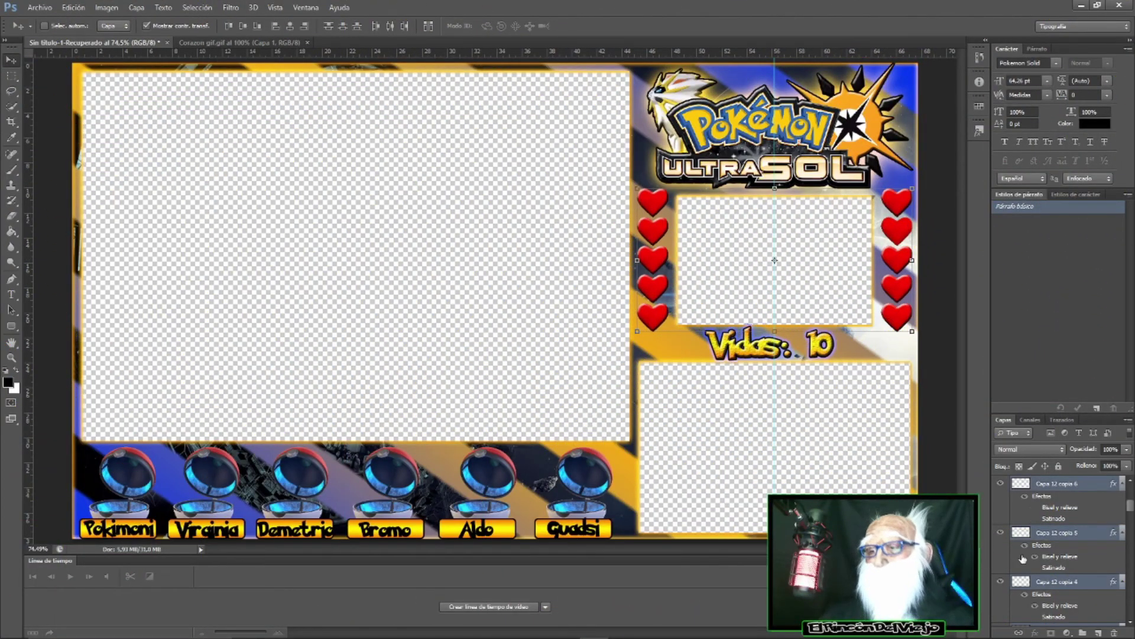
scroll(1038, 566, "down", 3)
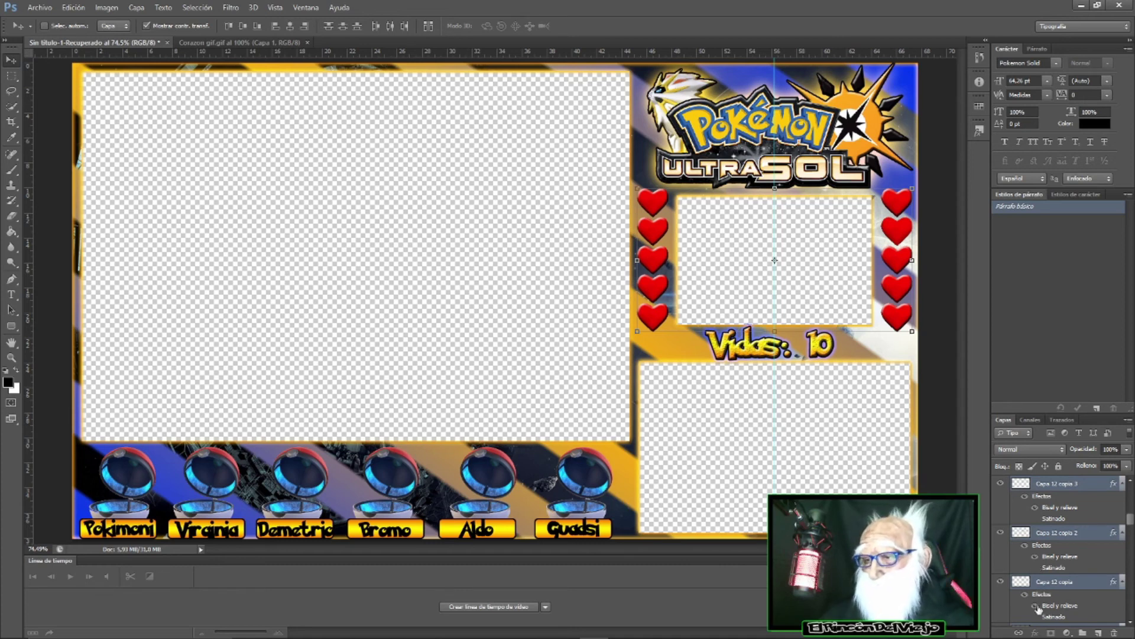
scroll(1038, 609, "down", 1)
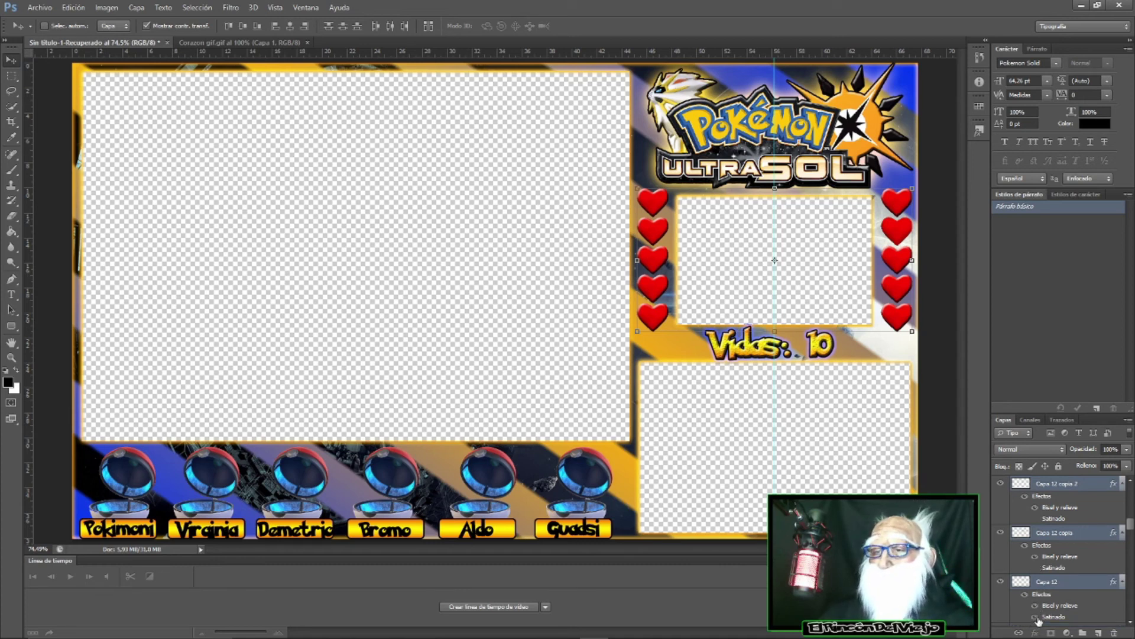
left_click(1035, 617)
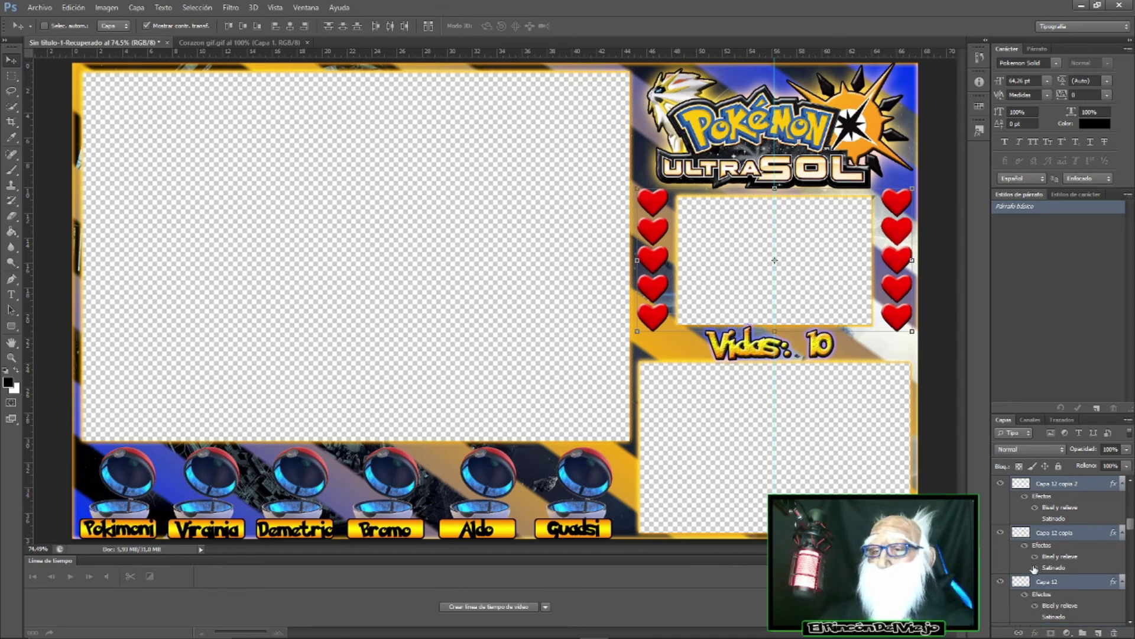
left_click(1035, 568)
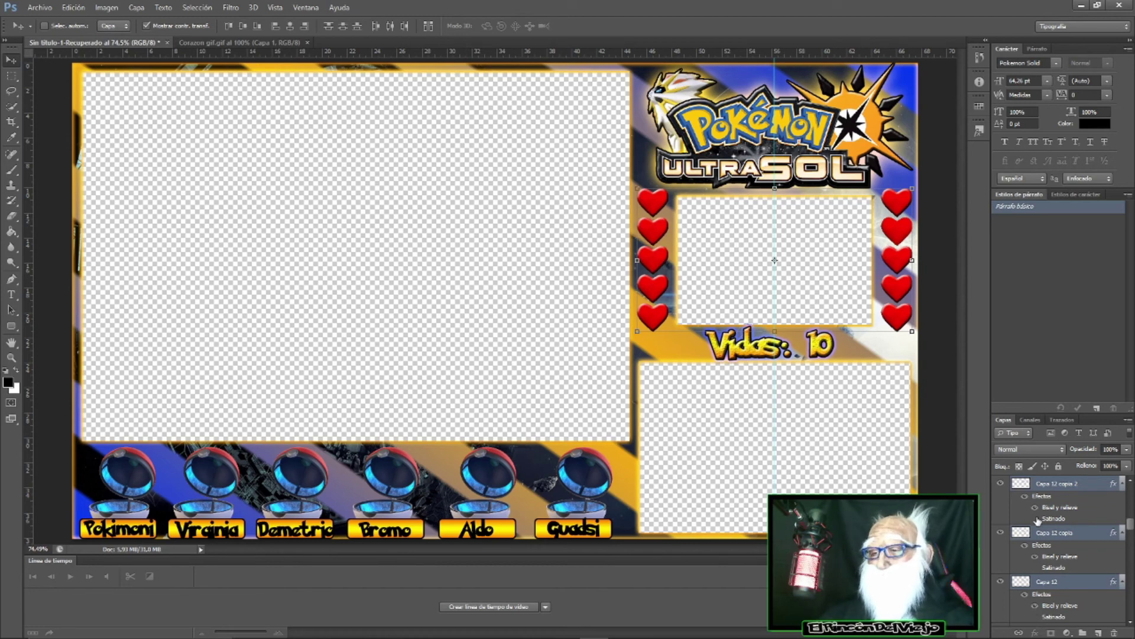
left_click(1036, 519)
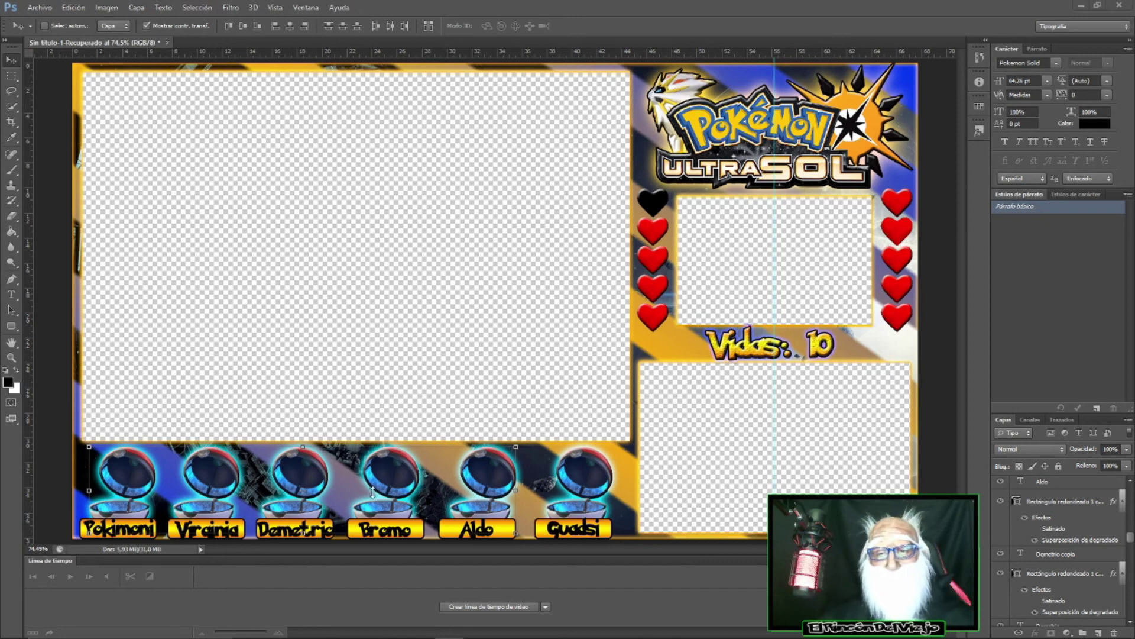
- Reduce the outer glow size on the Pokeball 6 layer and apply it
scroll(1056, 532, "down", 2)
scroll(1061, 534, "down", 5)
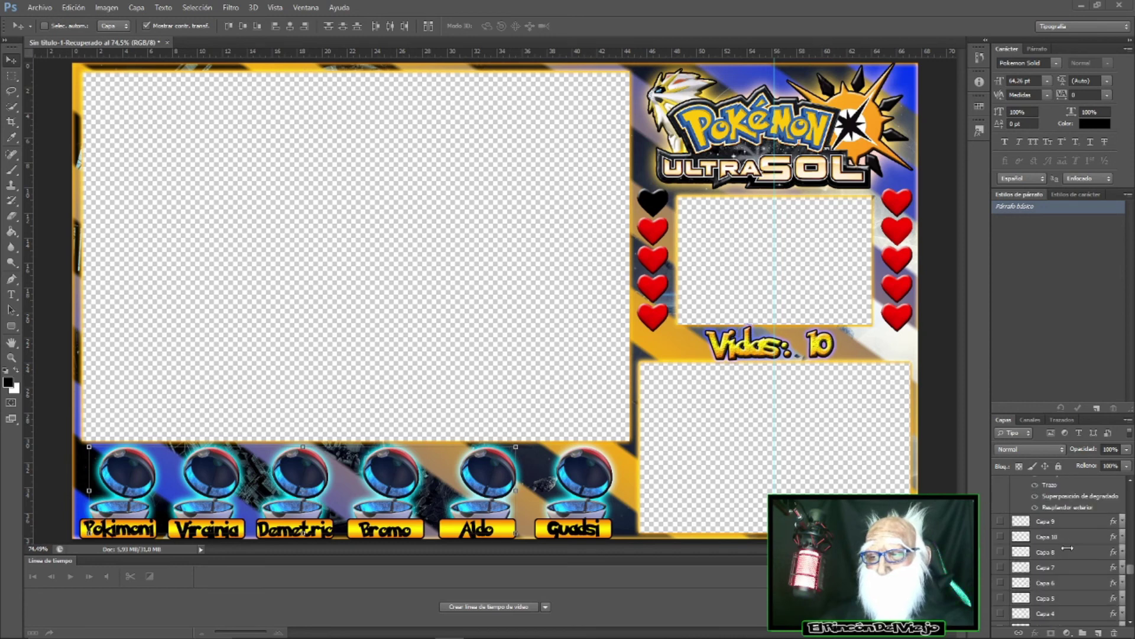
scroll(1060, 524, "down", 5)
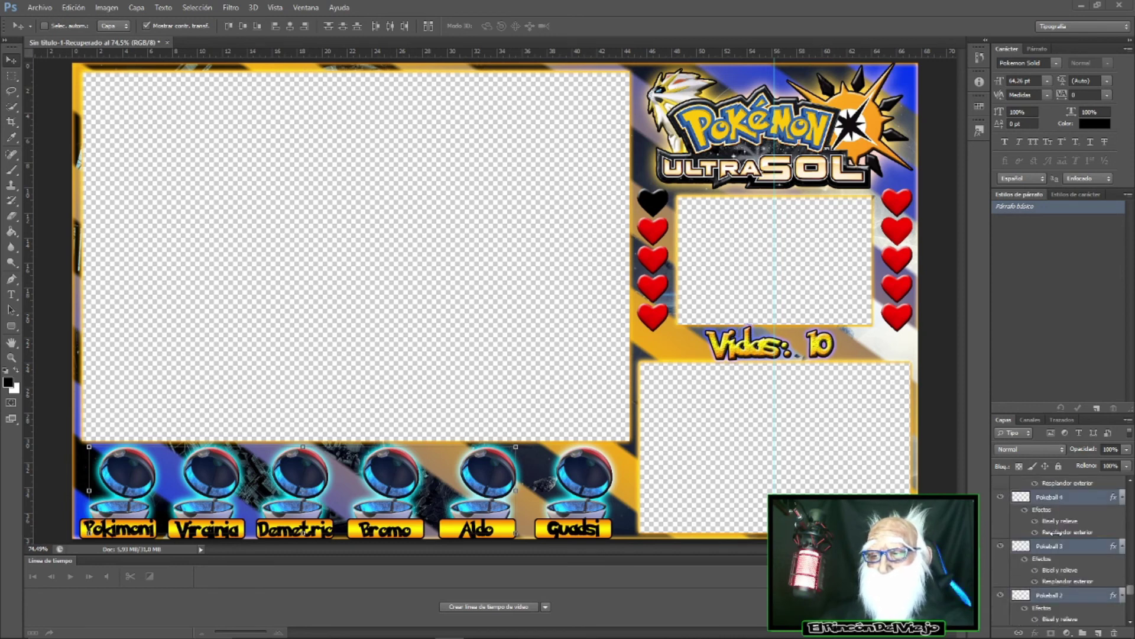
scroll(1061, 533, "up", 3)
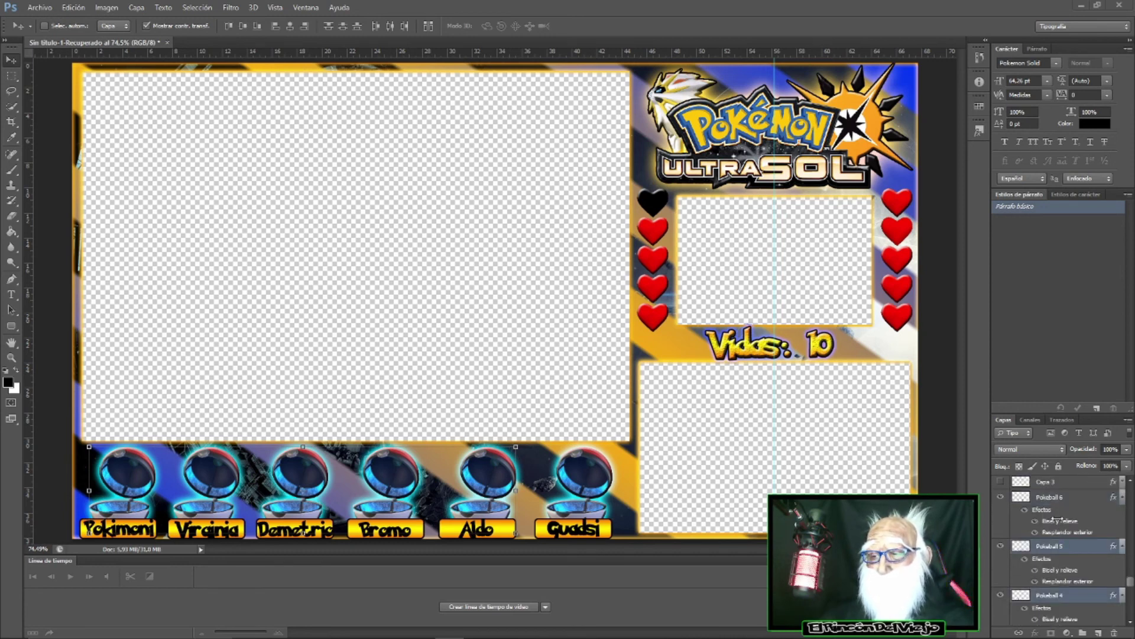
left_click(1066, 500)
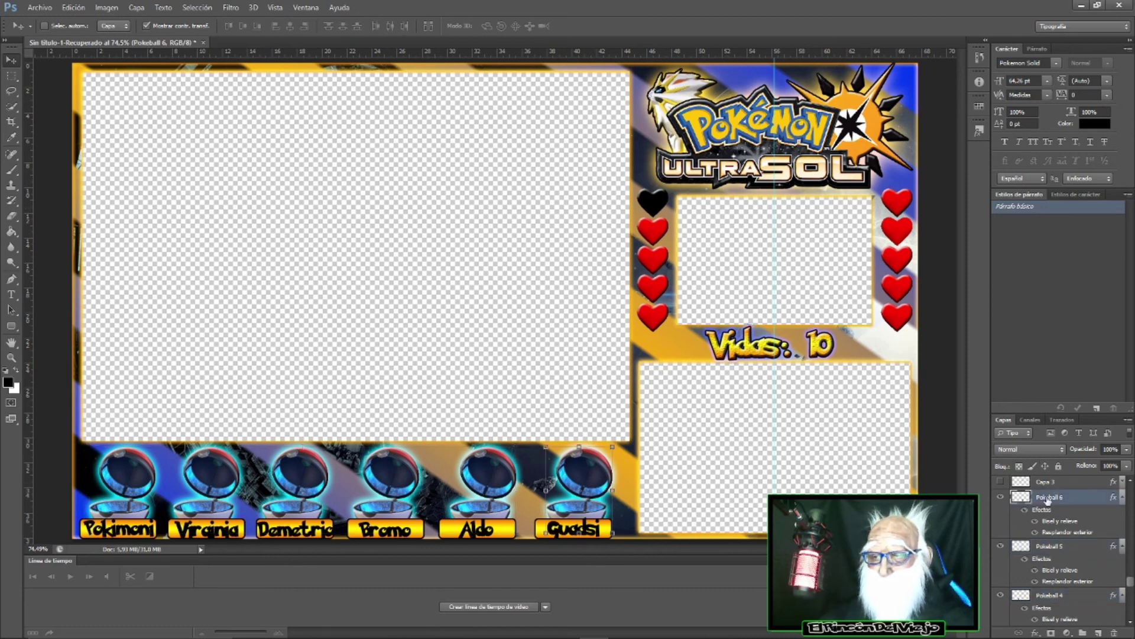
right_click(1045, 498)
left_click(1025, 58)
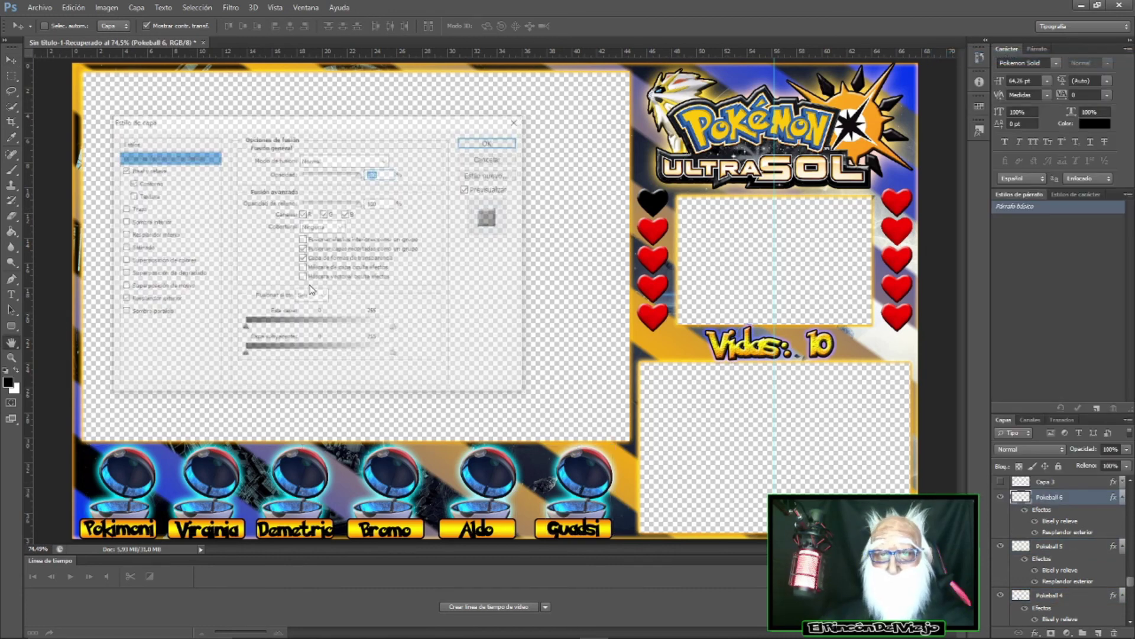
left_click(154, 300)
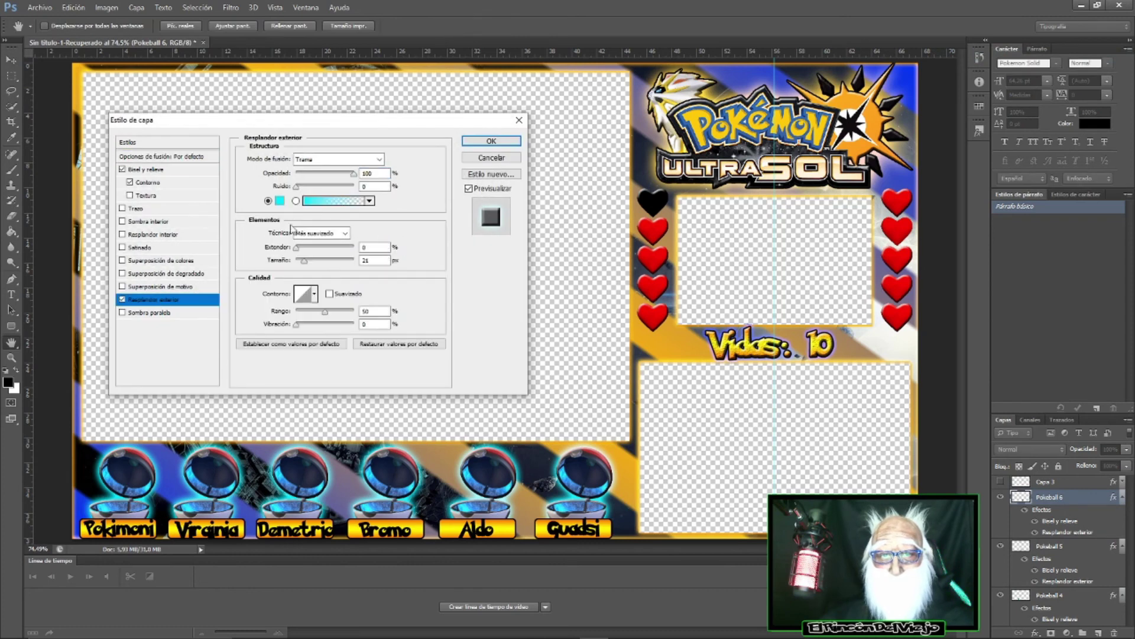
left_click_drag(306, 262, 303, 260)
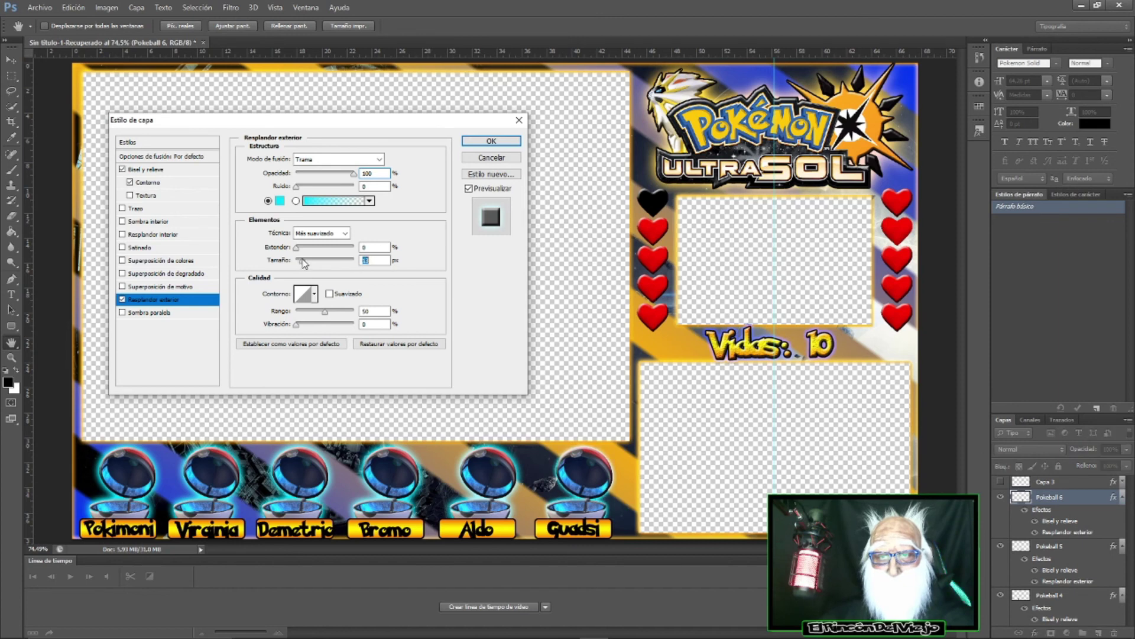
left_click(491, 141)
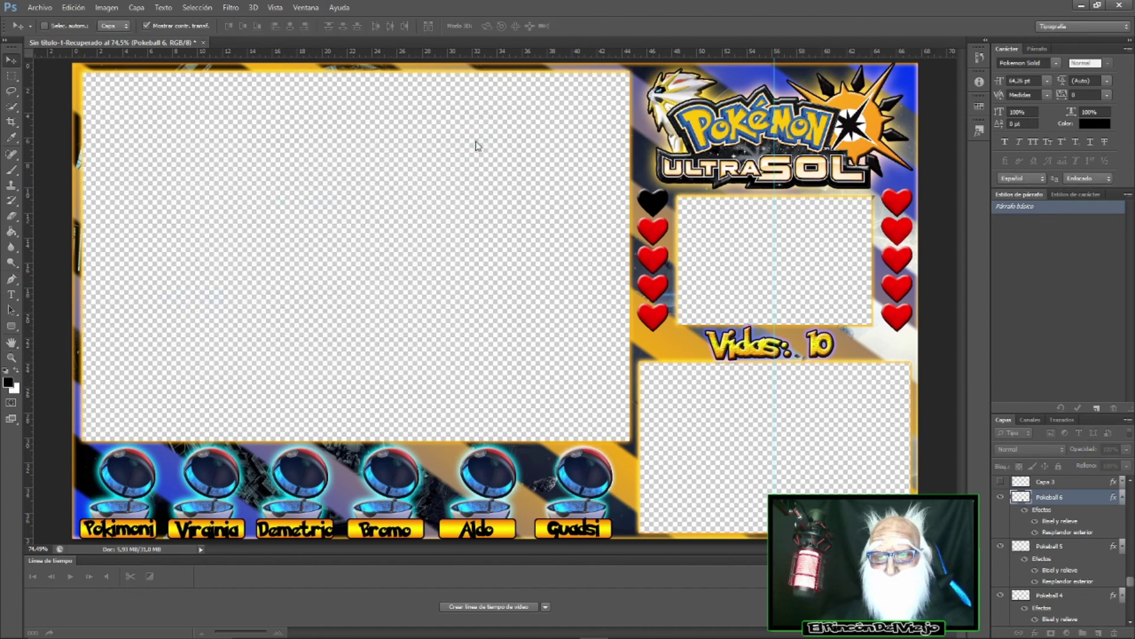
- Copy Pokeball 6's layer style and select the Pokeball 5 layer
right_click(1036, 498)
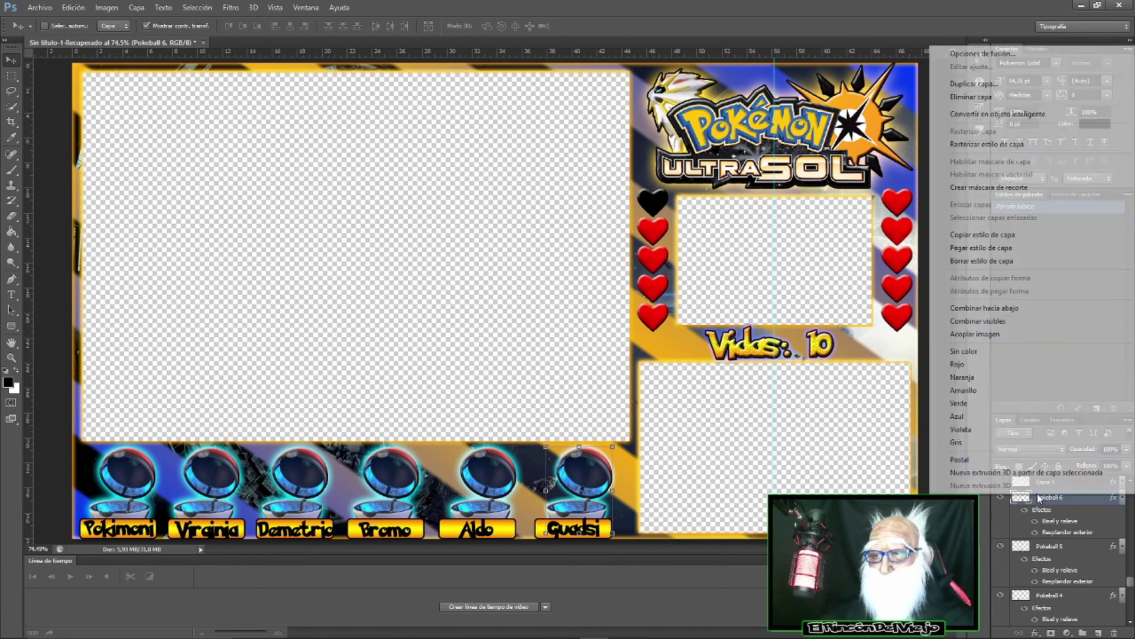
left_click(1004, 237)
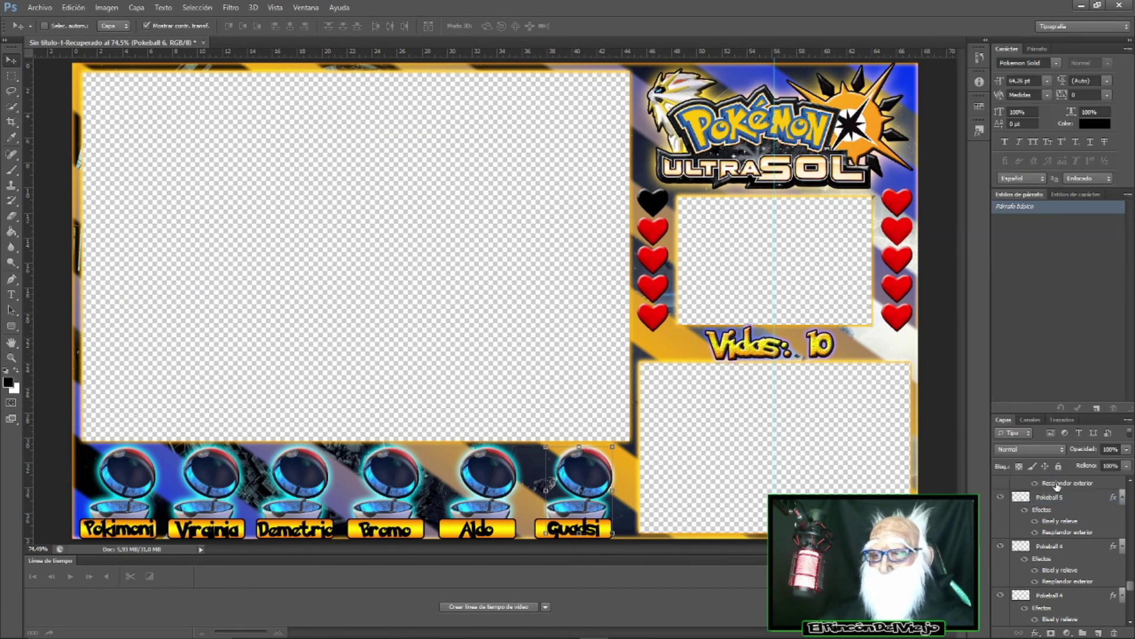
left_click(1058, 499)
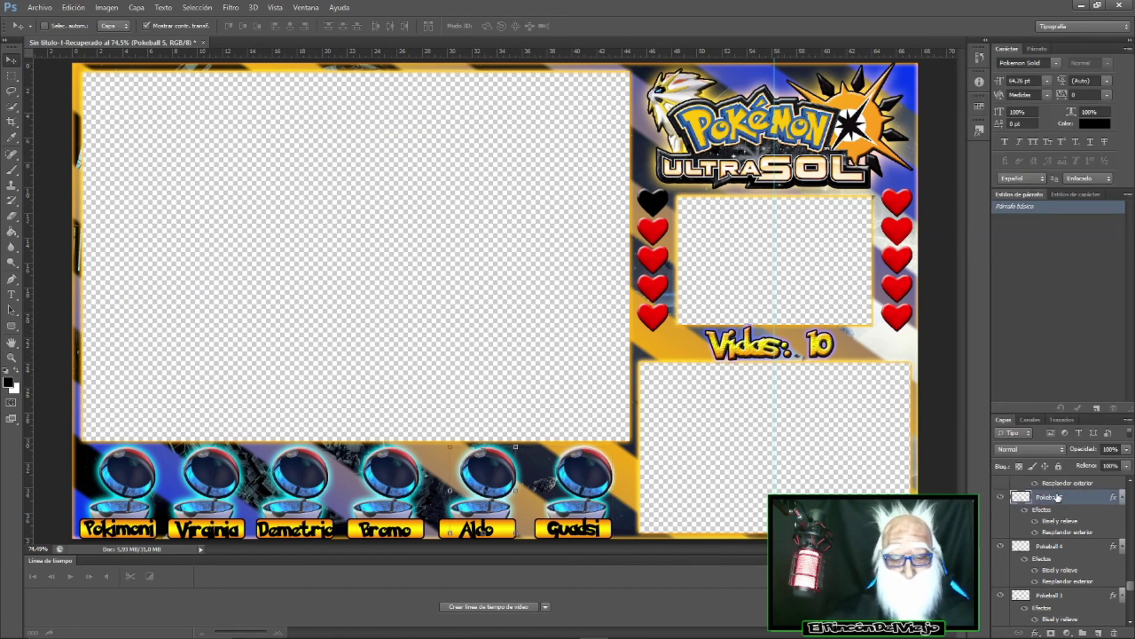
scroll(1072, 558, "down", 3)
- Paste the copied glow style onto Pokeball 5 through Pokeball 1 and remove the vertical guide
scroll(1066, 559, "down", 3)
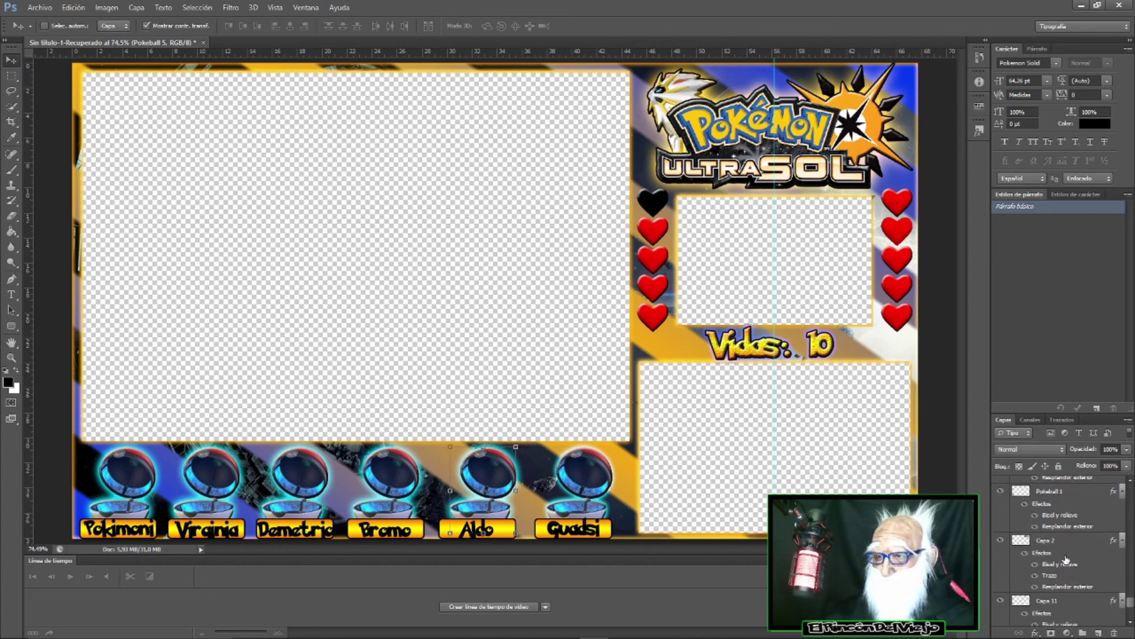
left_click(1066, 503, "shift")
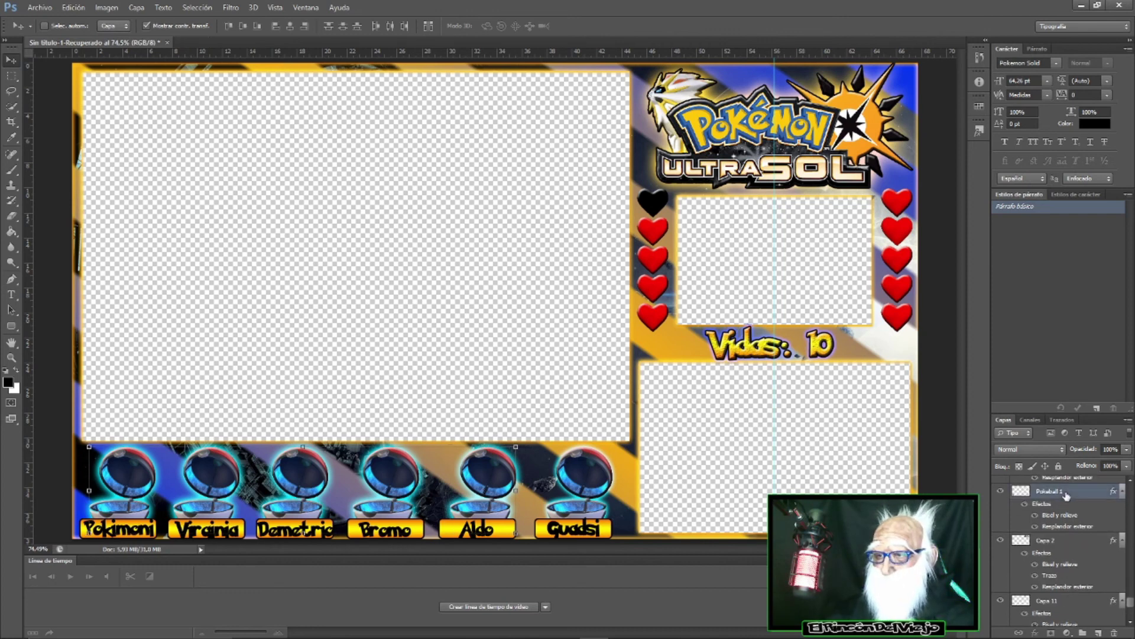
right_click(1066, 503)
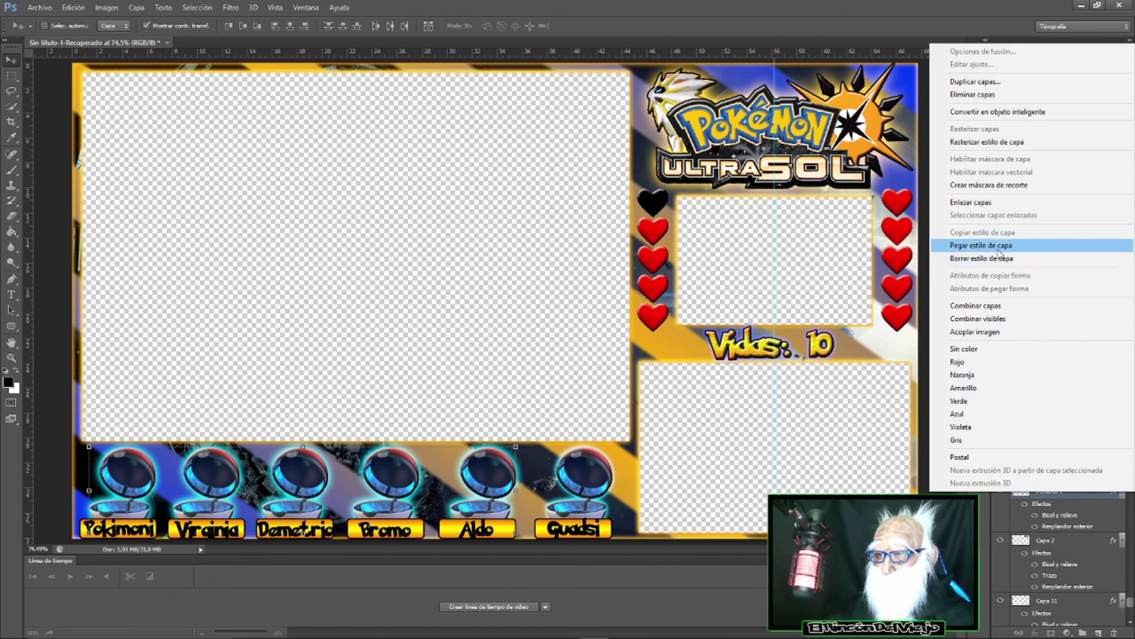
left_click(1004, 246)
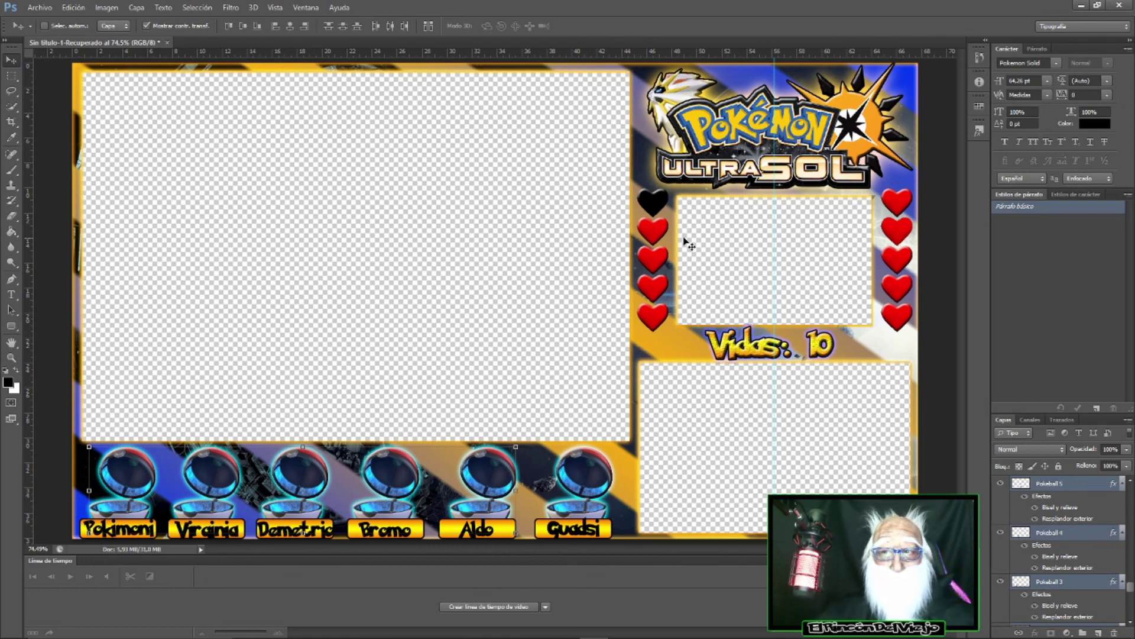
left_click_drag(774, 157, 29, 155)
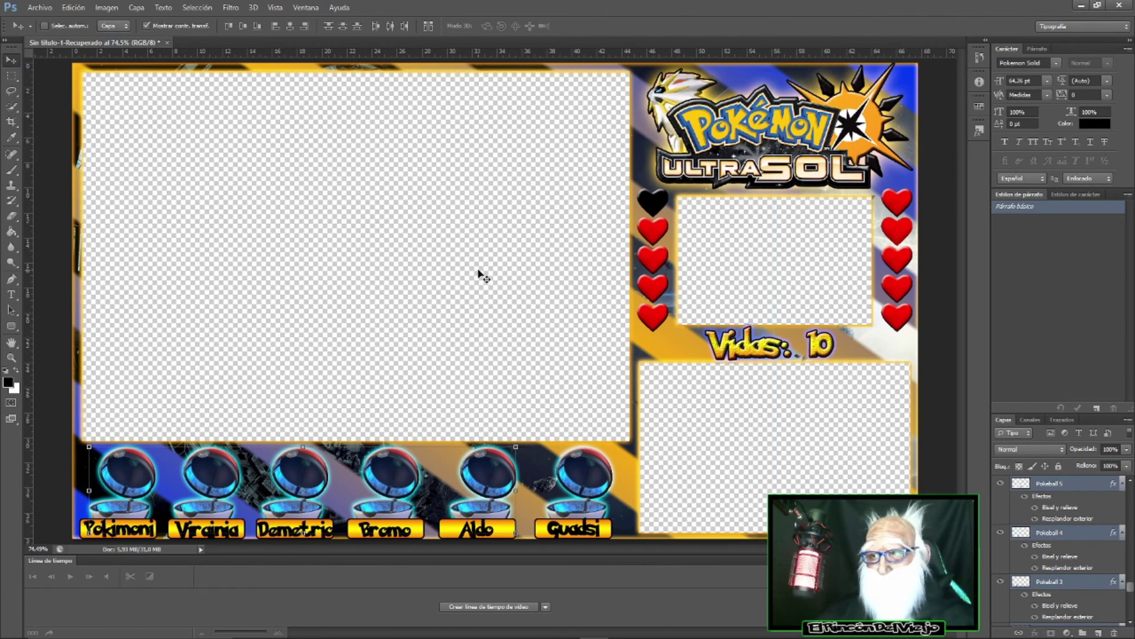
- Save the overlay to the desktop as layered TIFF Sin título-1-Recuperado.tif, then recheck the Aldo pokeball layer
left_click(38, 9)
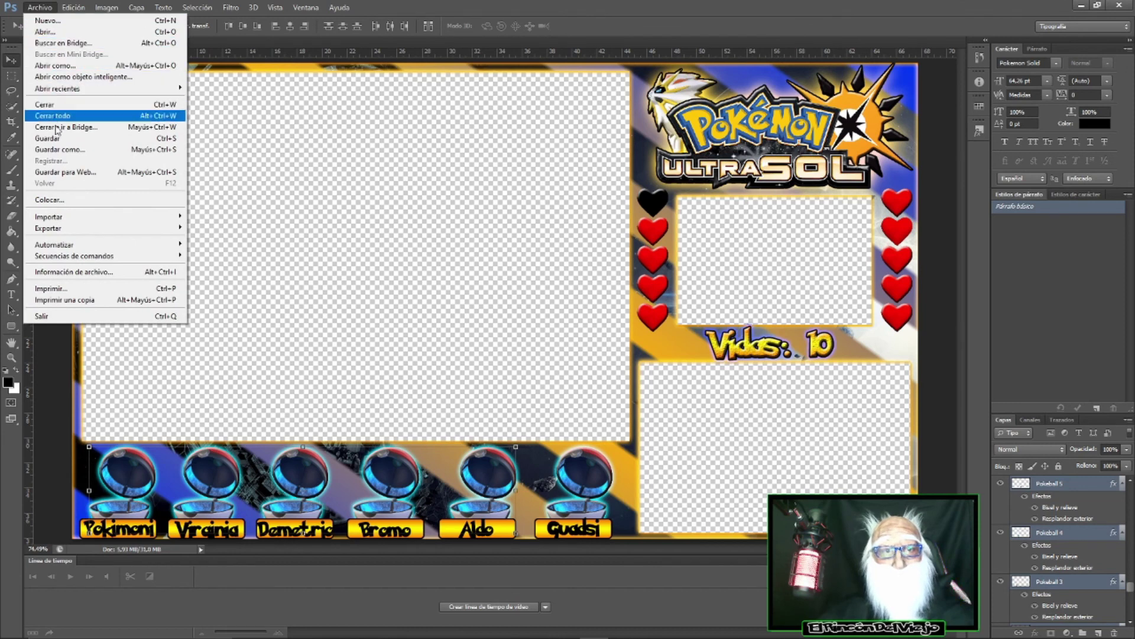
left_click(59, 150)
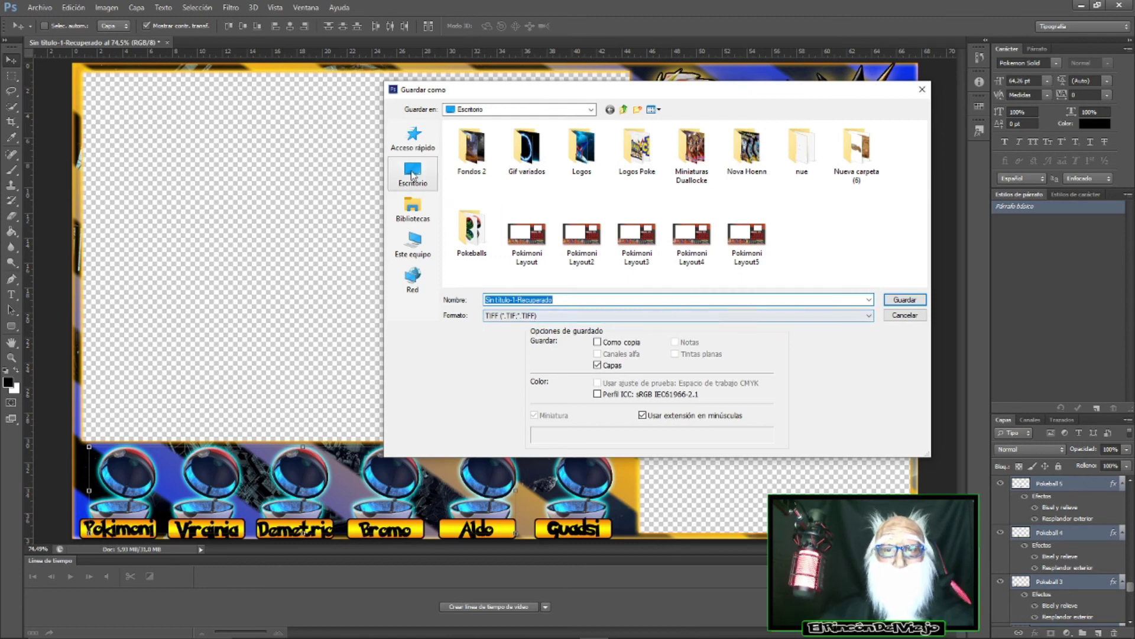
left_click(904, 300)
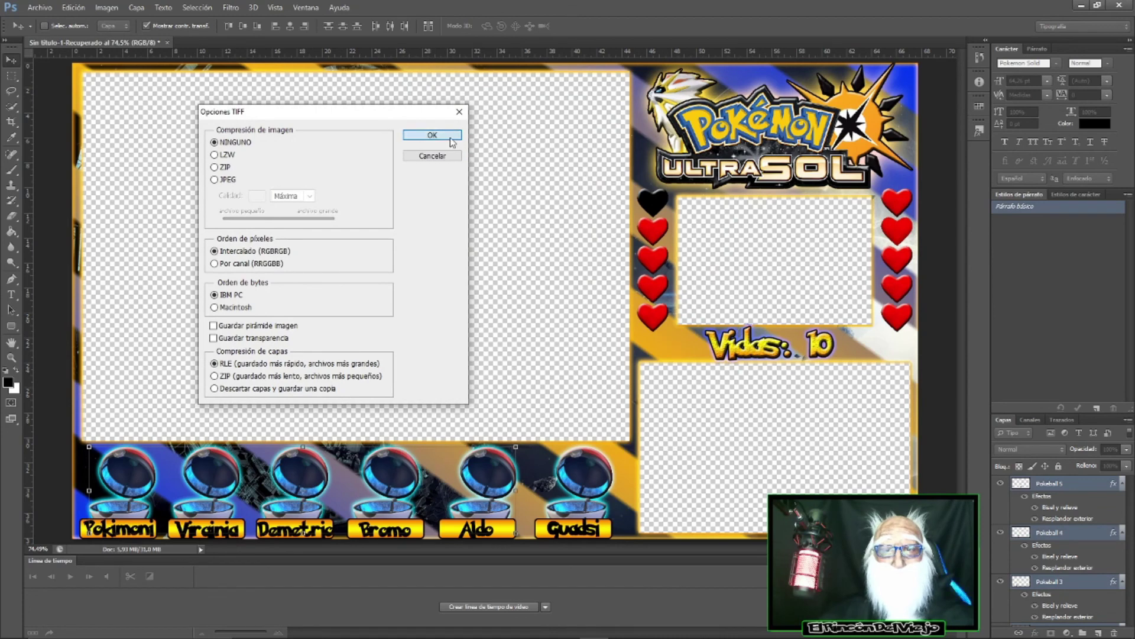
left_click(432, 135)
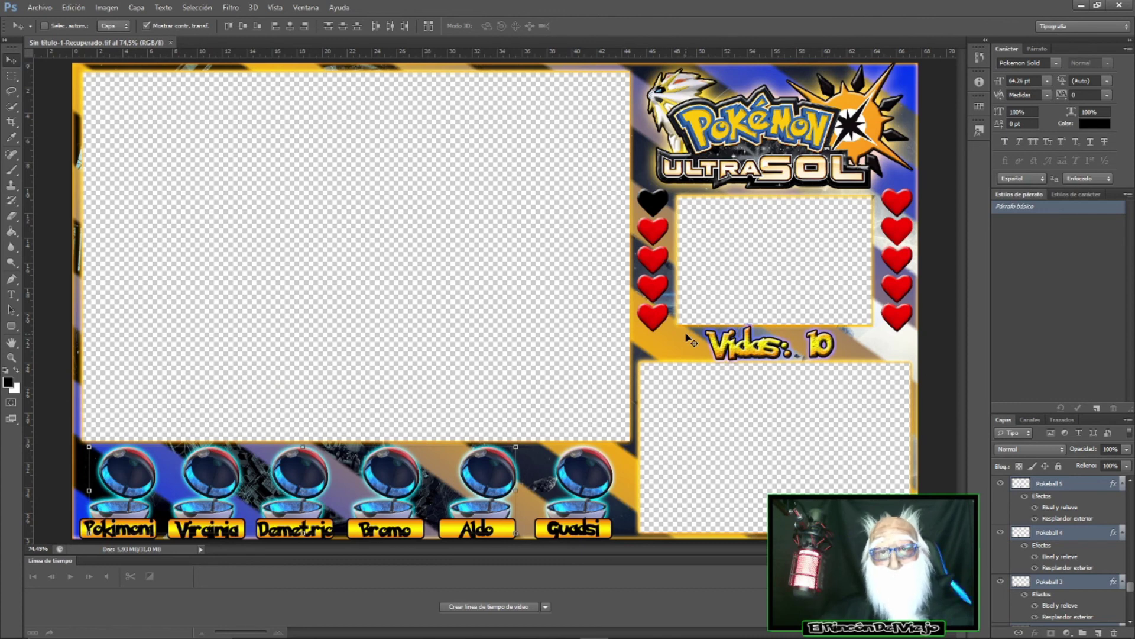
left_click(1000, 484)
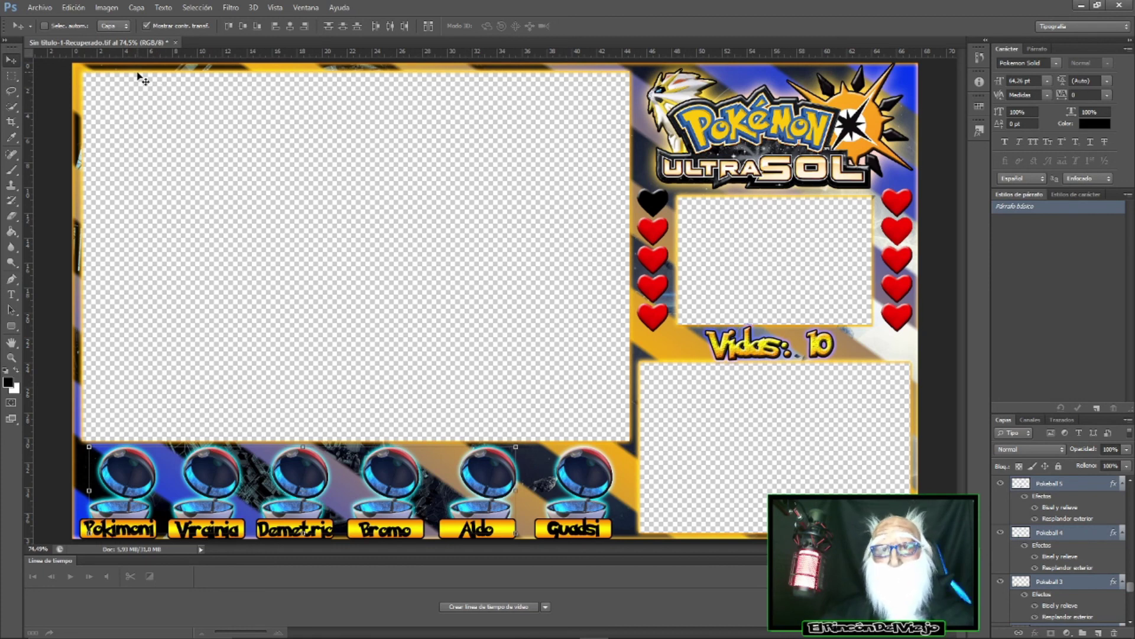
- Save a PNG copy, Sin título-1-Recuperado.png, to the desktop with default PNG options
left_click(40, 7)
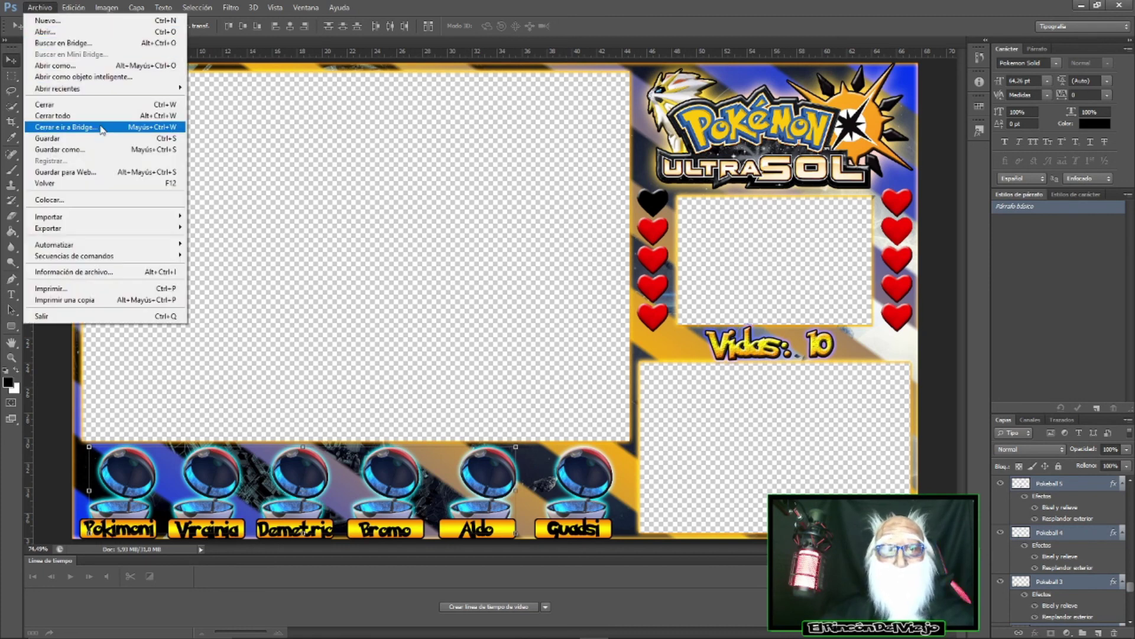
left_click(104, 146)
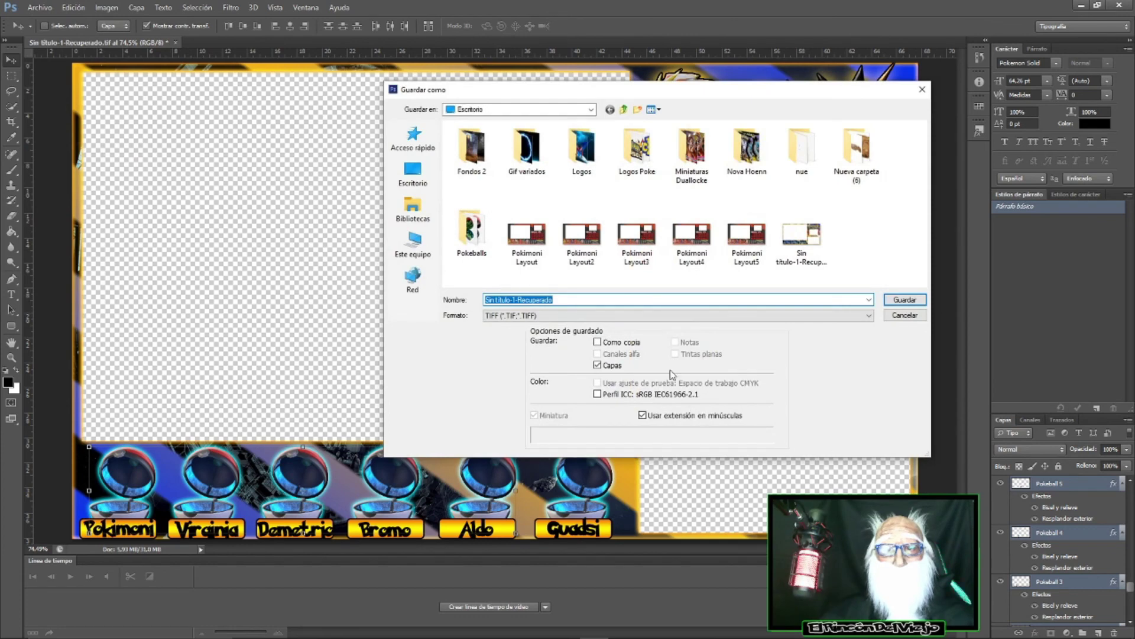
left_click(558, 318)
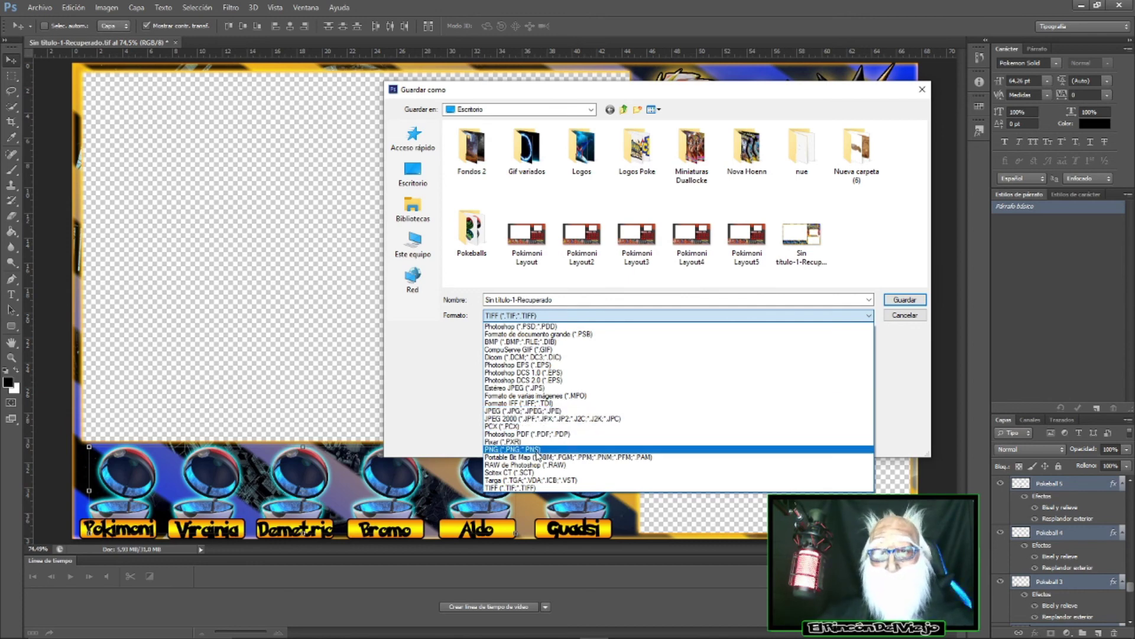
left_click(538, 450)
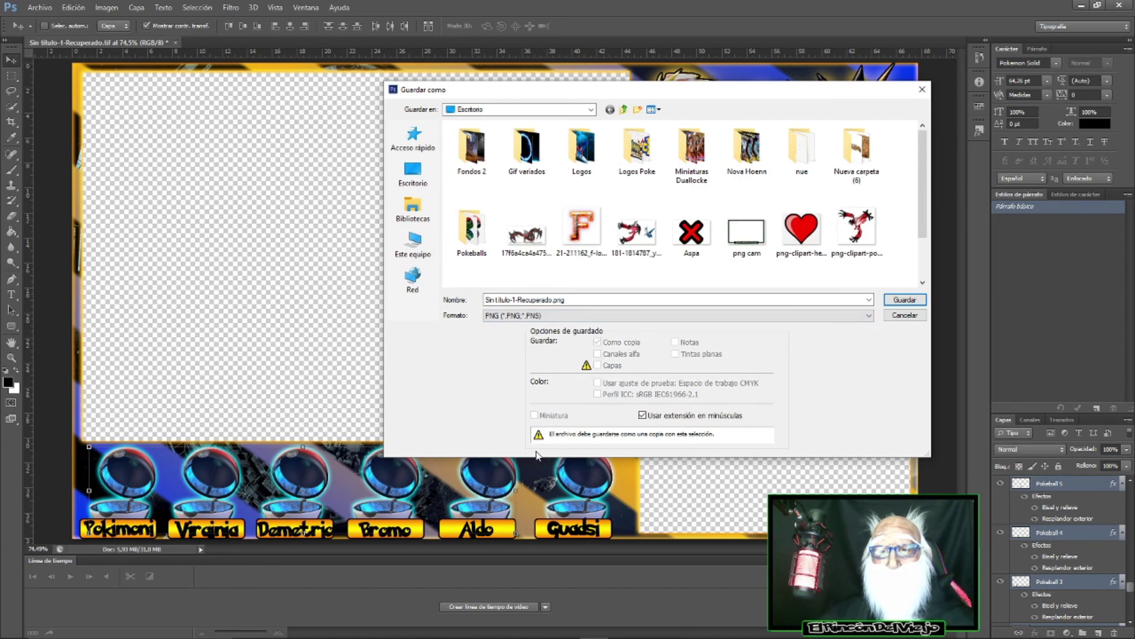
left_click(905, 300)
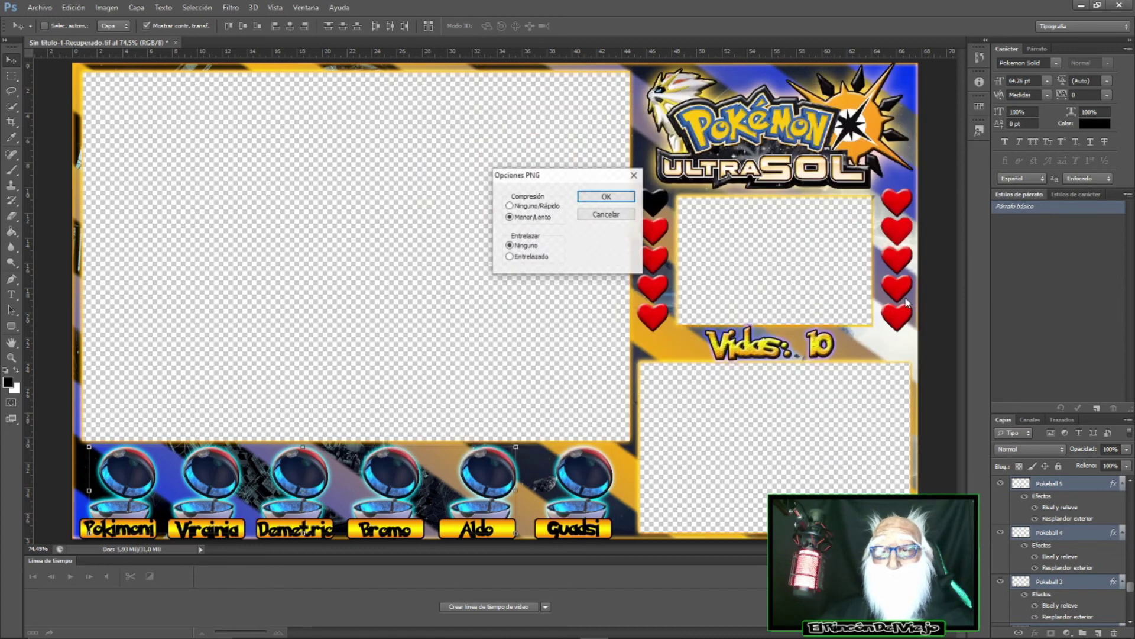
left_click(607, 197)
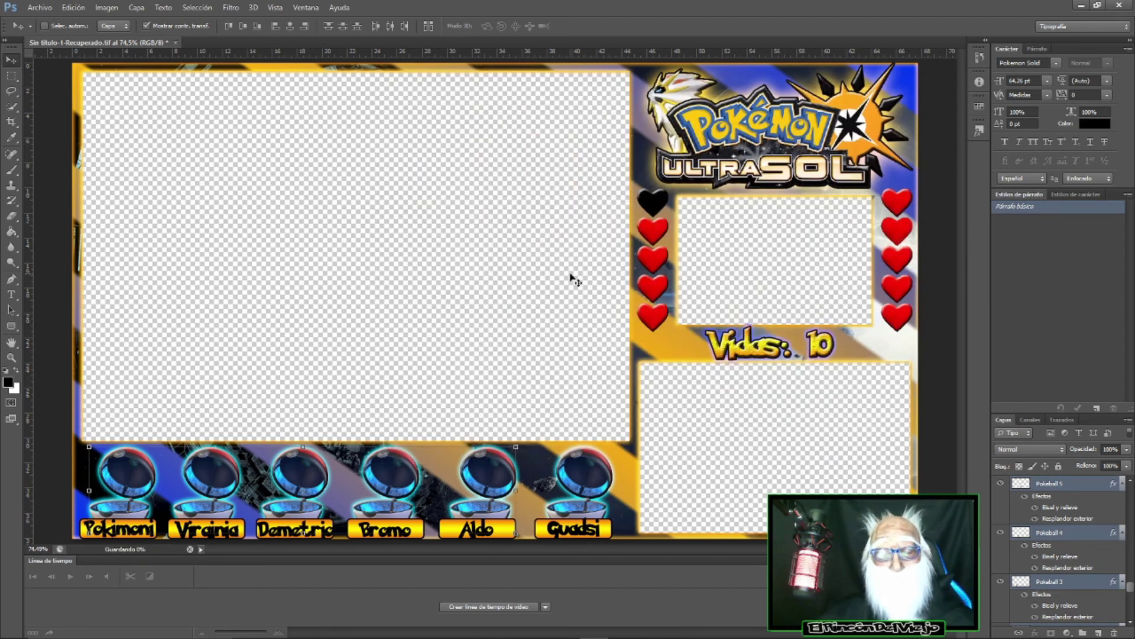
left_click(37, 8)
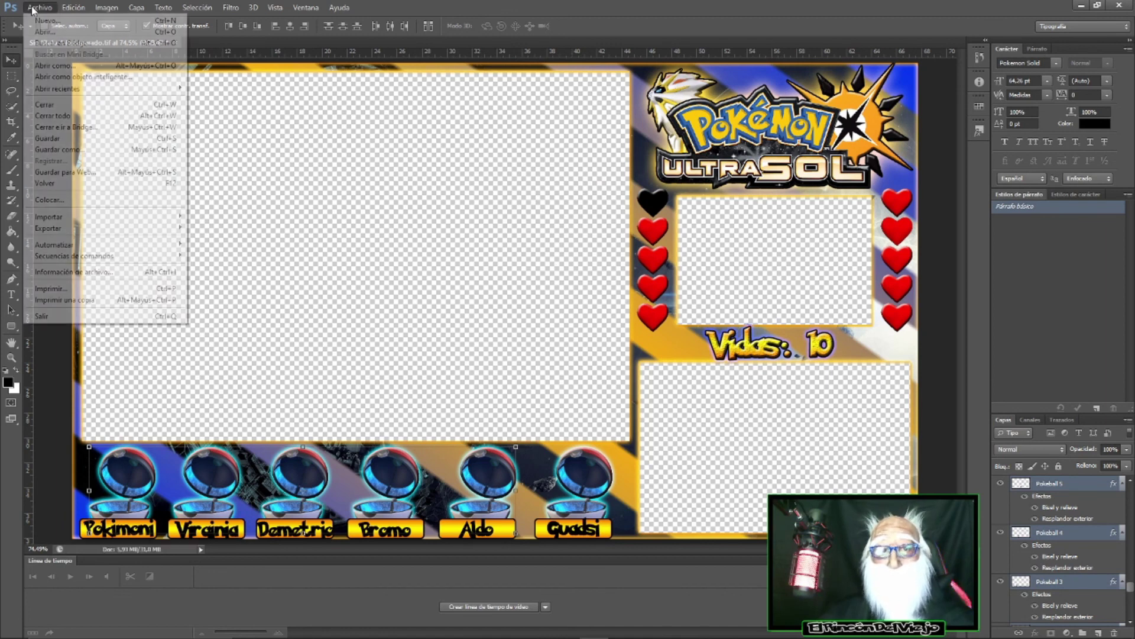
- Save a maximum-quality JPEG copy, Sin título-1-Recuperado.jpg, then minimize Photoshop
left_click(84, 150)
left_click(532, 315)
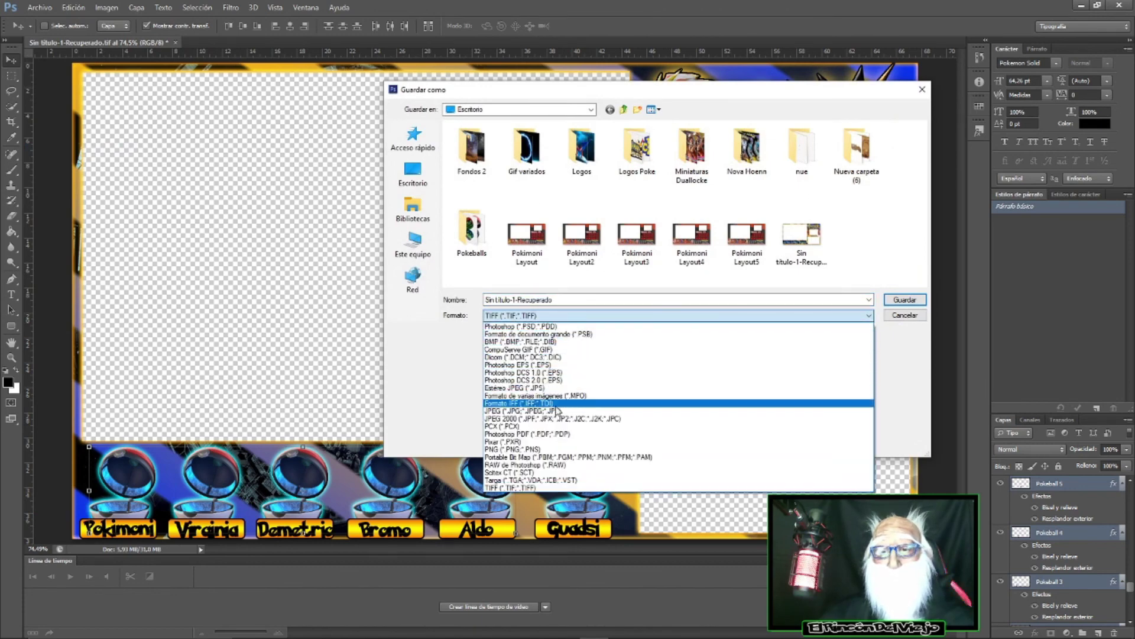
left_click(555, 411)
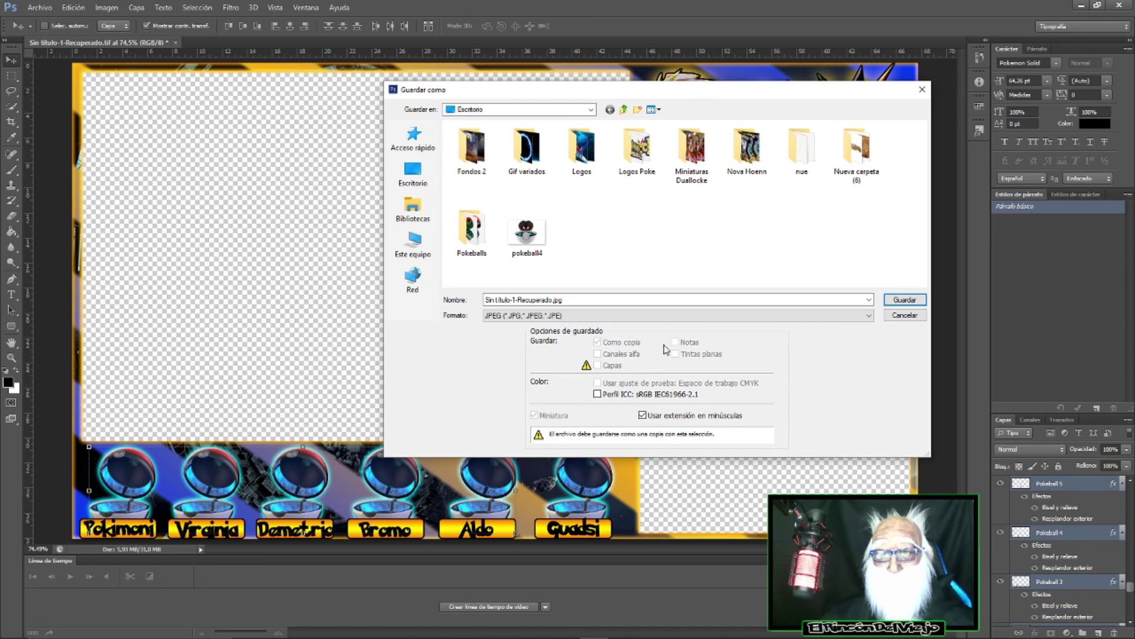
left_click(905, 300)
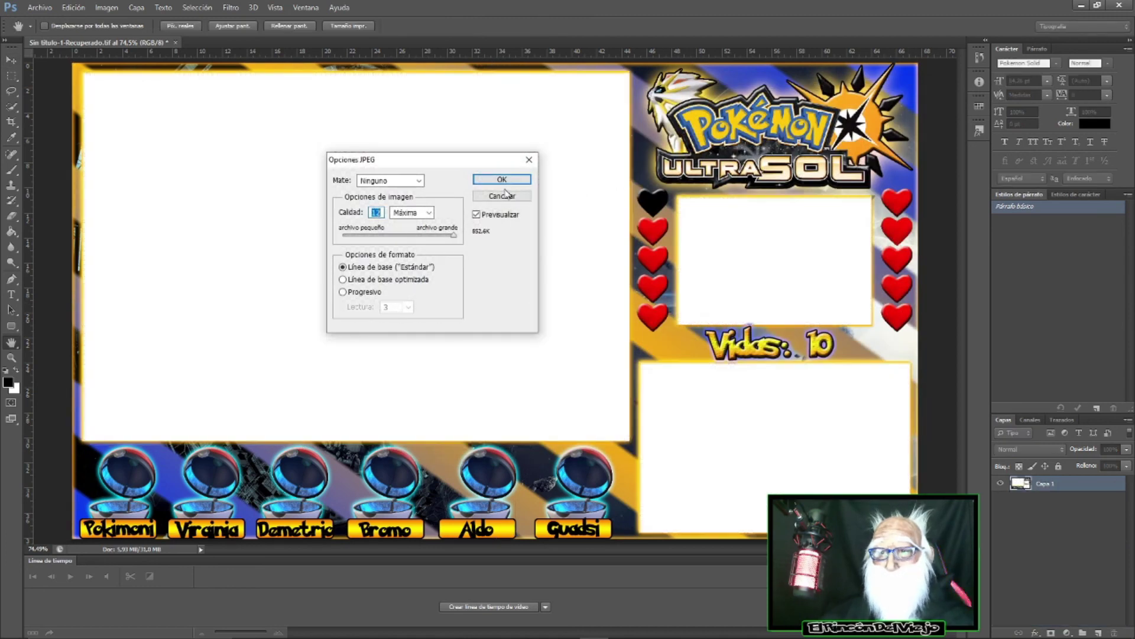
left_click(501, 180)
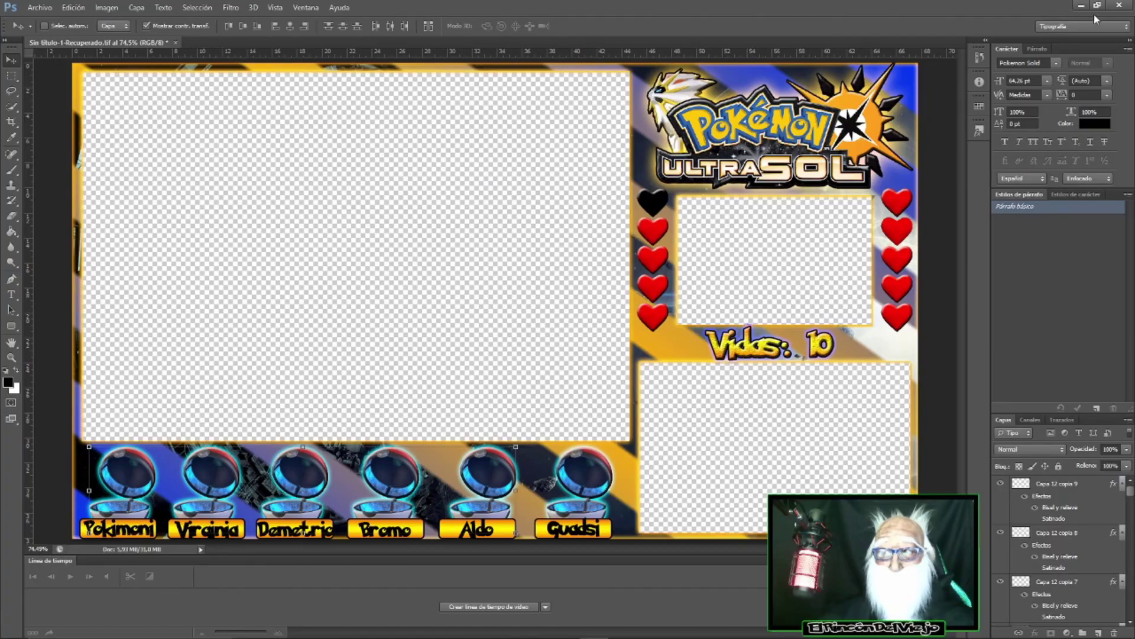
left_click(1081, 5)
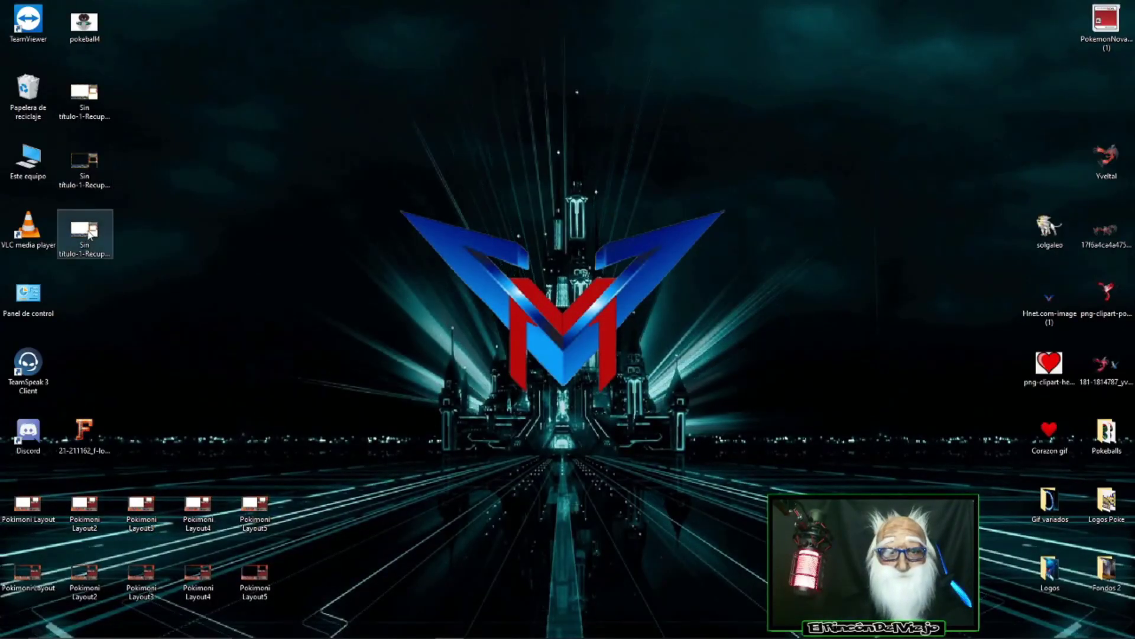
- Open the JPEG, PNG and TIFF exports in Windows Photos, flip between them, and close the viewer
left_click(89, 234)
double_click(89, 234)
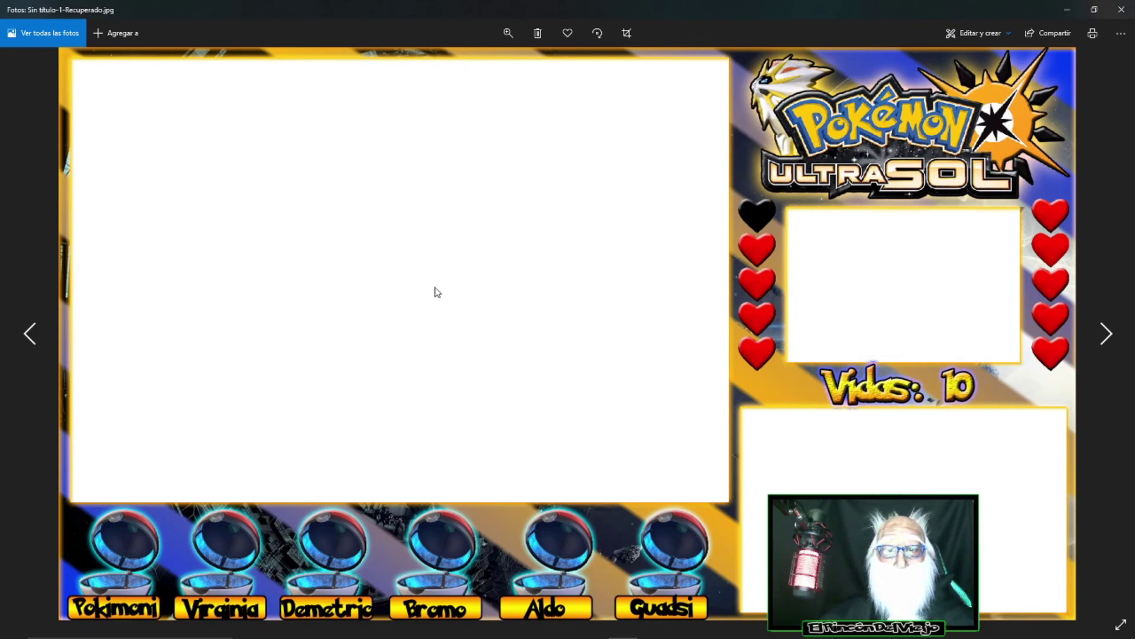
left_click(1122, 9)
double_click(85, 163)
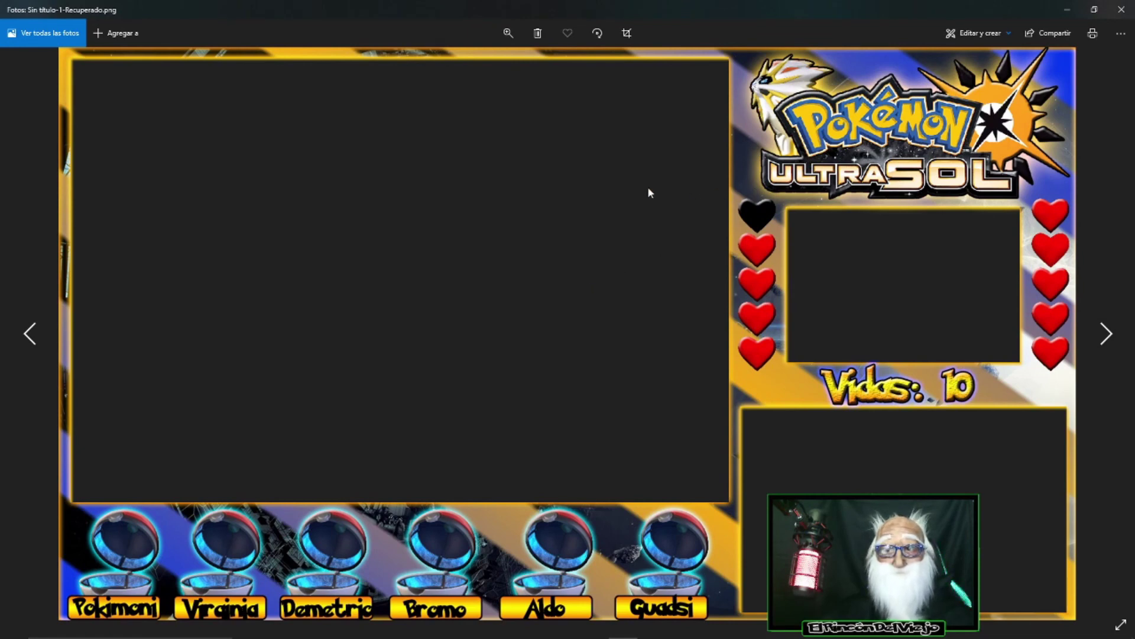
left_click(1106, 334)
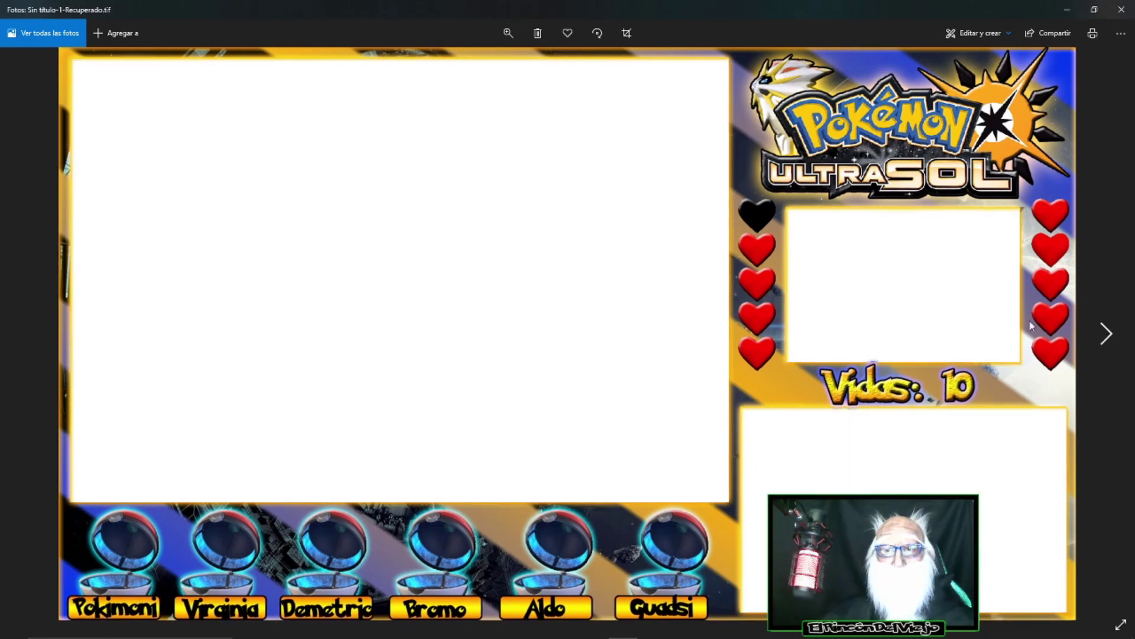
left_click(28, 335)
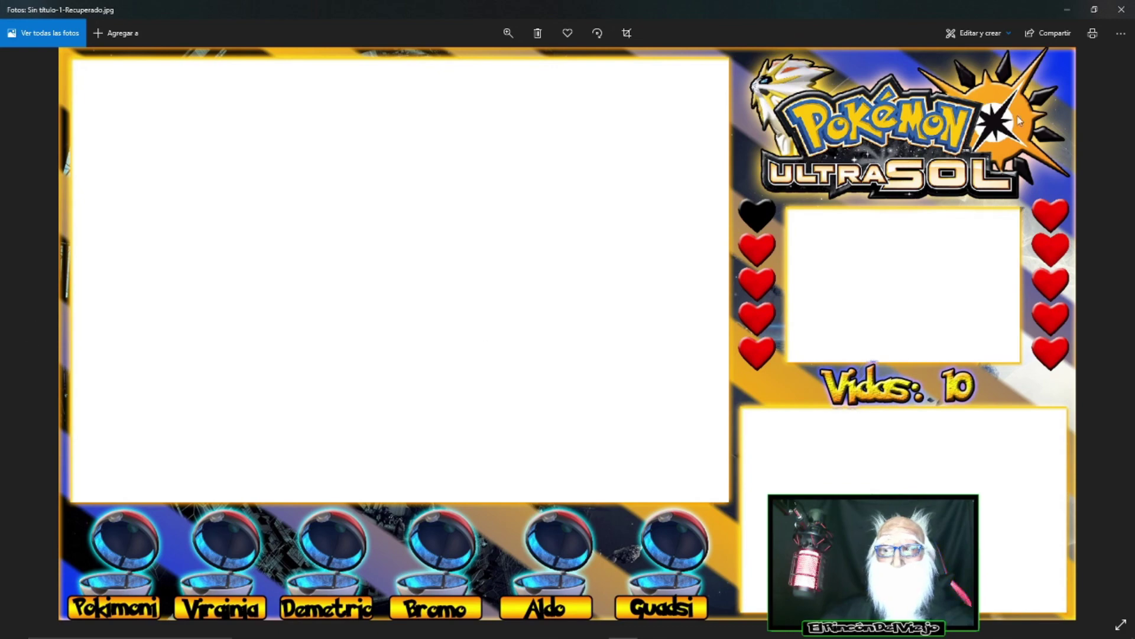
left_click(1117, 20)
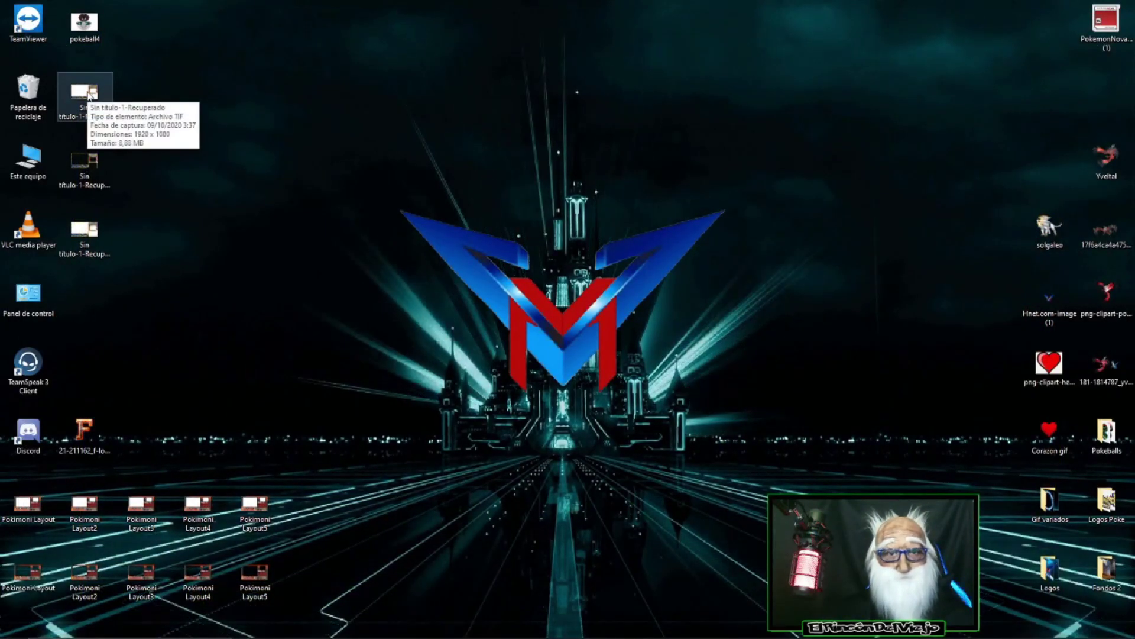
- Move the TIFF icon to the desktop centre, quit Photoshop without saving, and relaunch it
left_click_drag(85, 93, 425, 94)
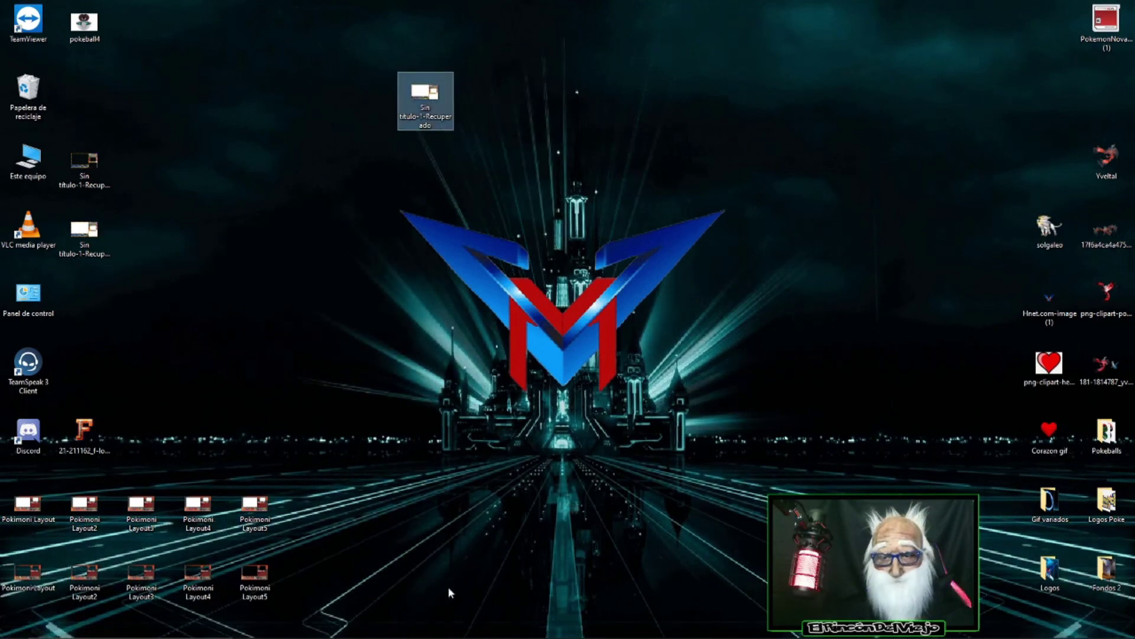
mouse_move(594, 627)
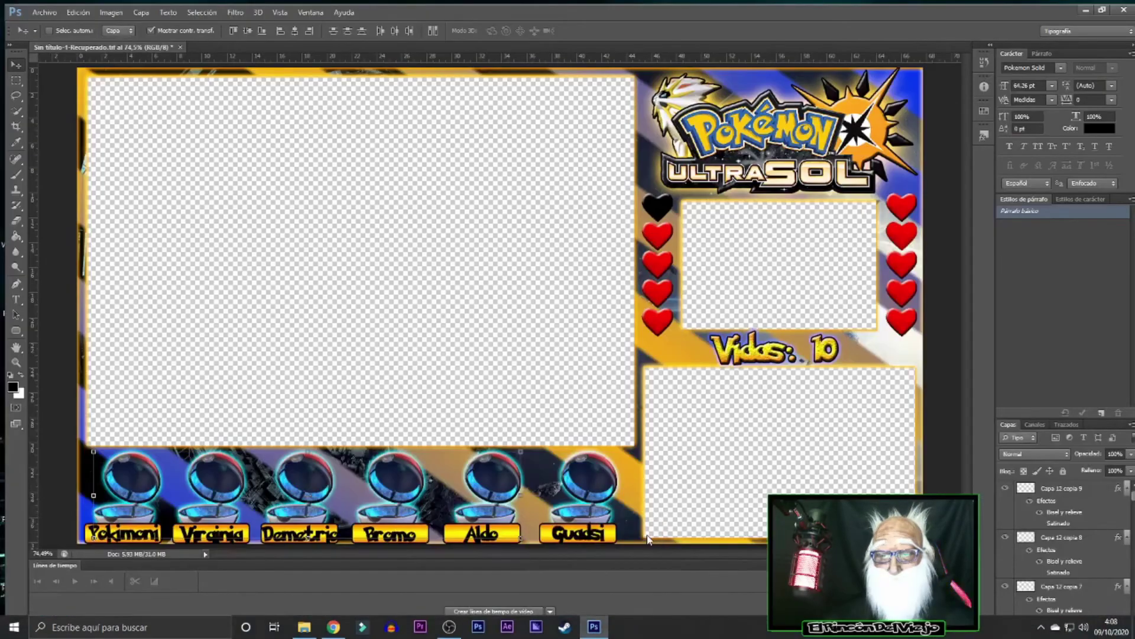
left_click(649, 534)
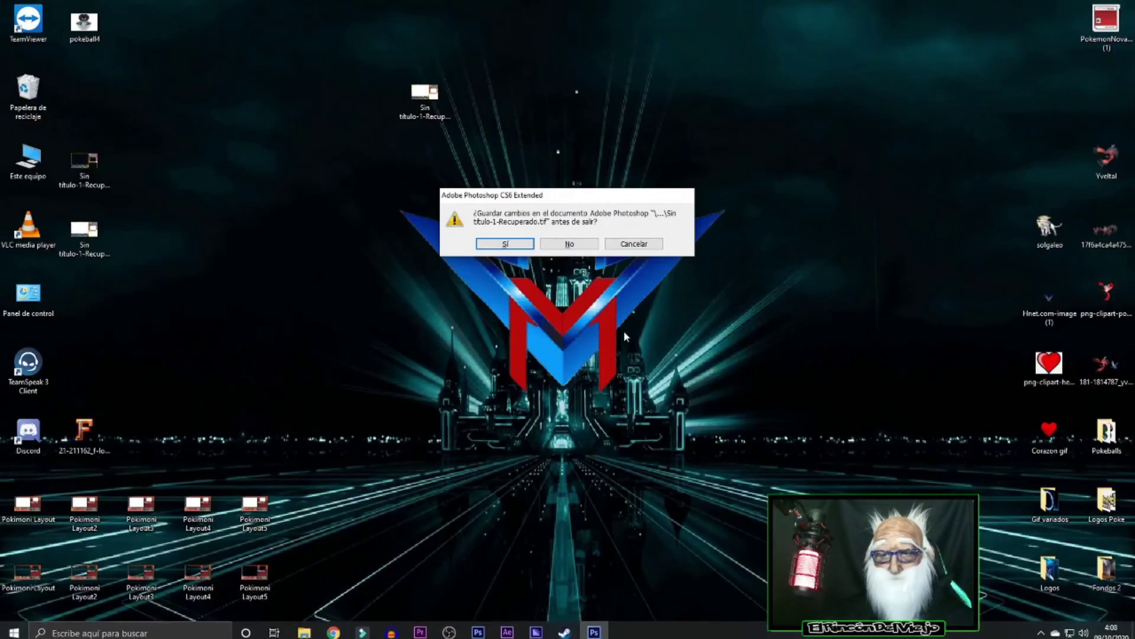
left_click(572, 242)
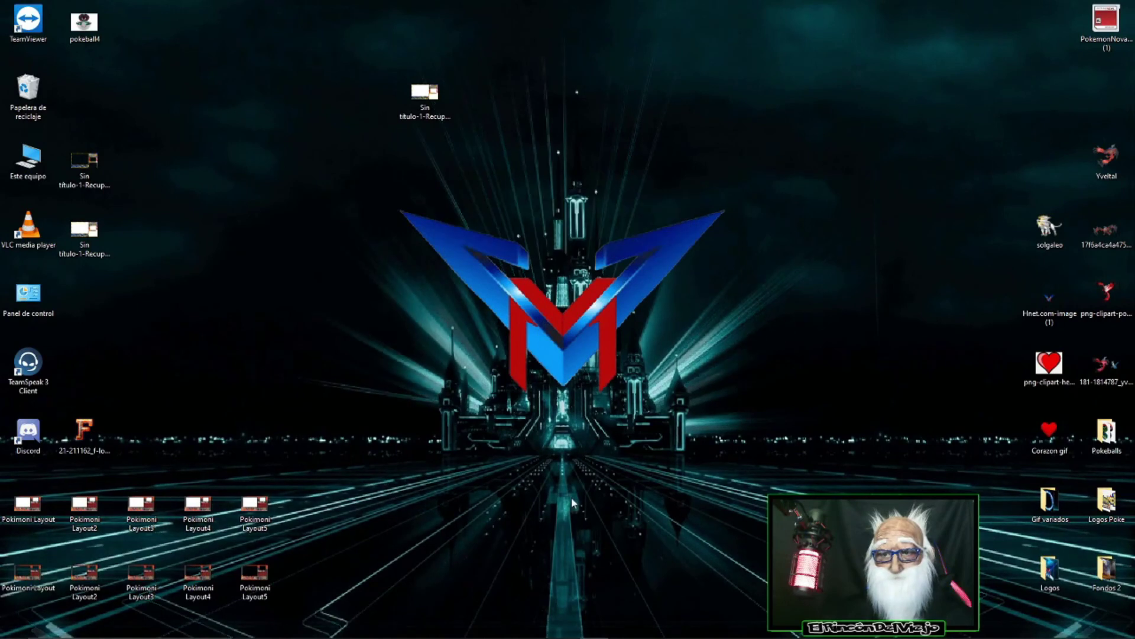
left_click(499, 622)
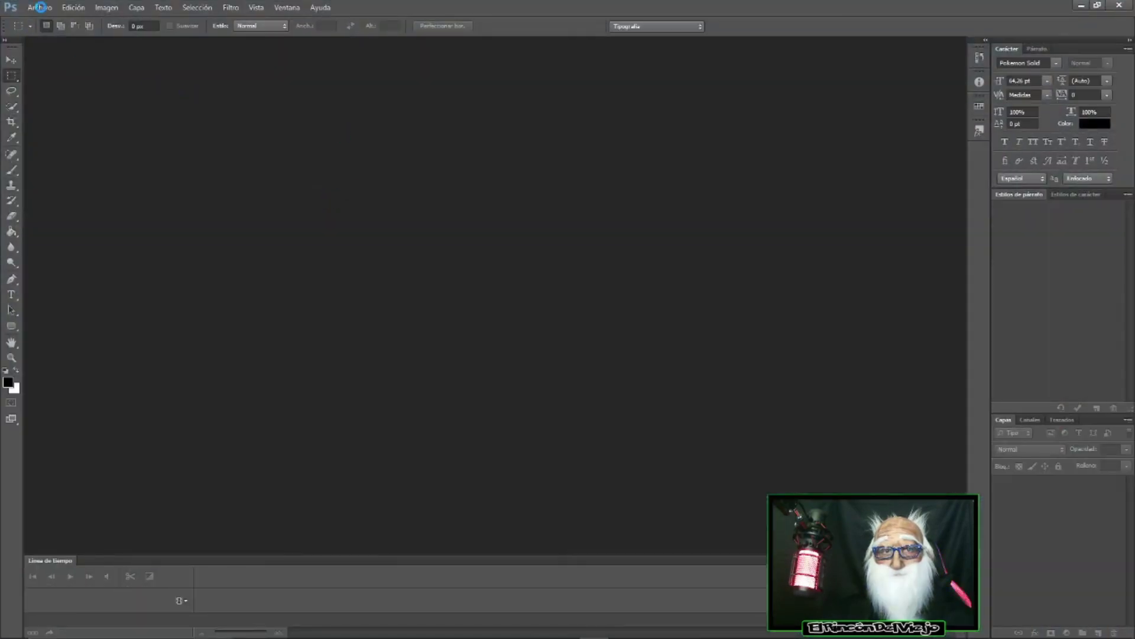
- Open the flattened PNG Sin título-1-Recuperado.png in Photoshop, then close it
left_click(40, 7)
left_click(44, 32)
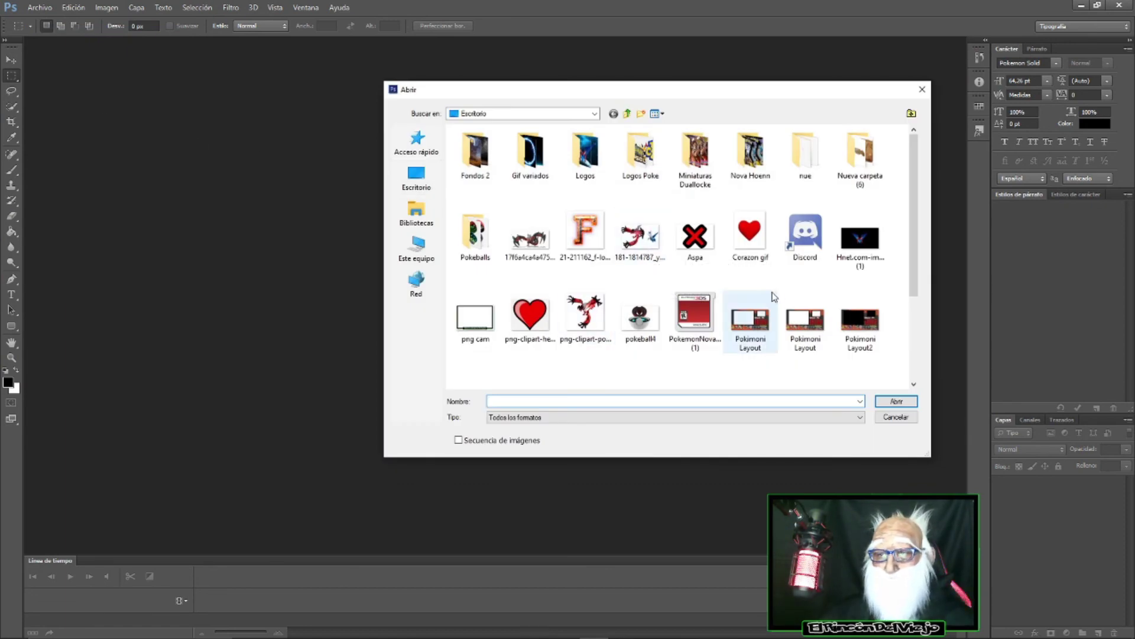
scroll(778, 296, "down", 2)
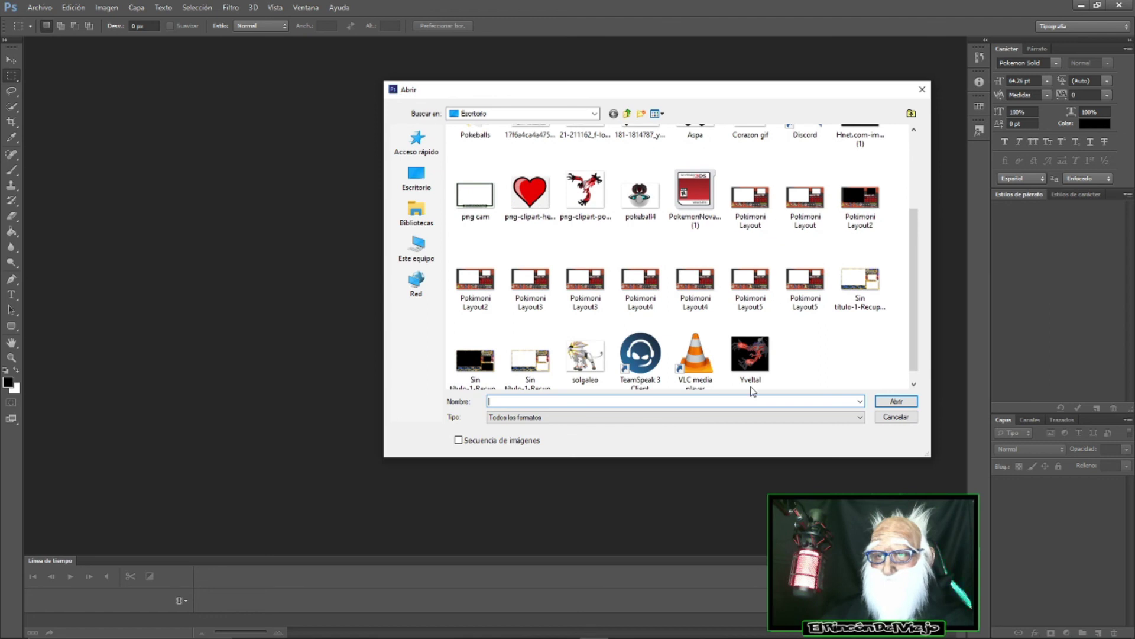
left_click(535, 370)
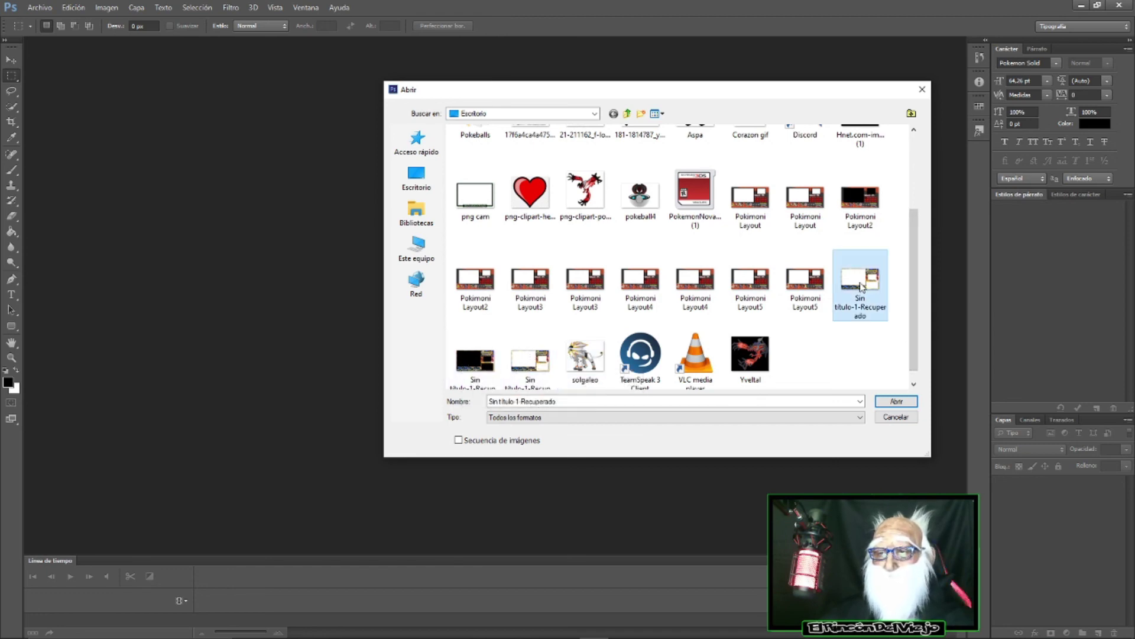
key("Left")
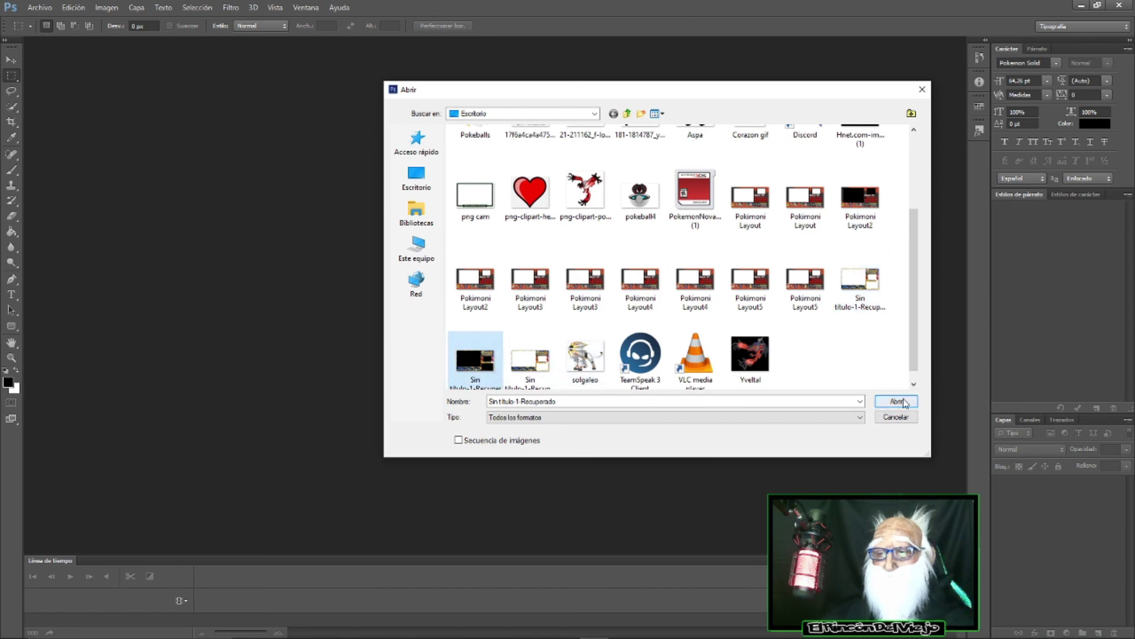
left_click(897, 401)
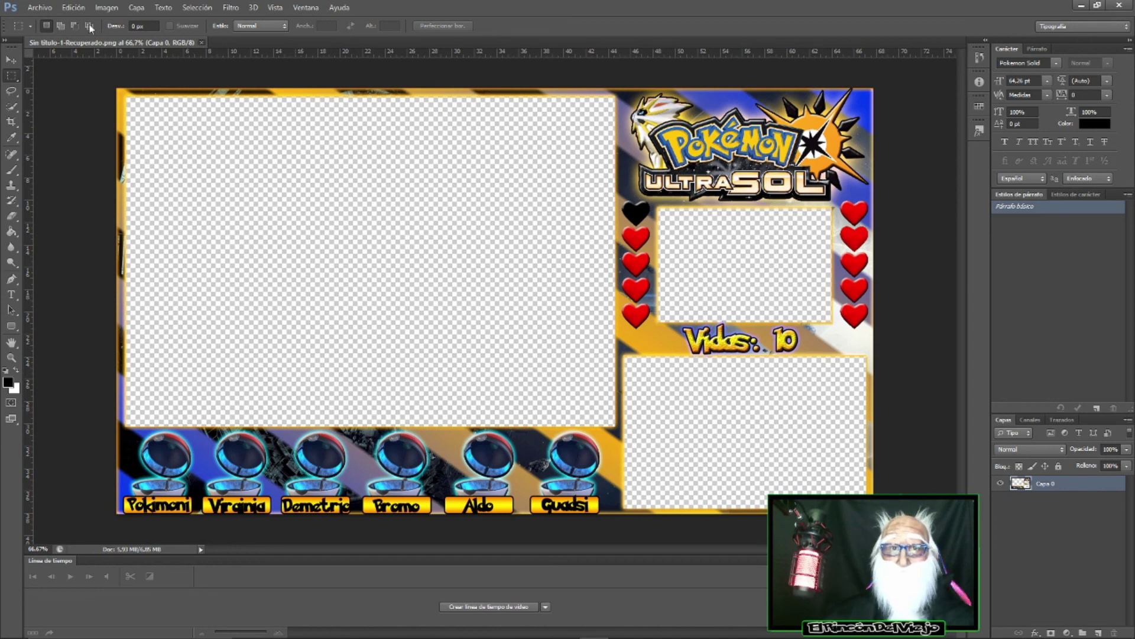
left_click(201, 43)
- Open the layered TIFF Sin título-1-Recuperado.tif
left_click(42, 7)
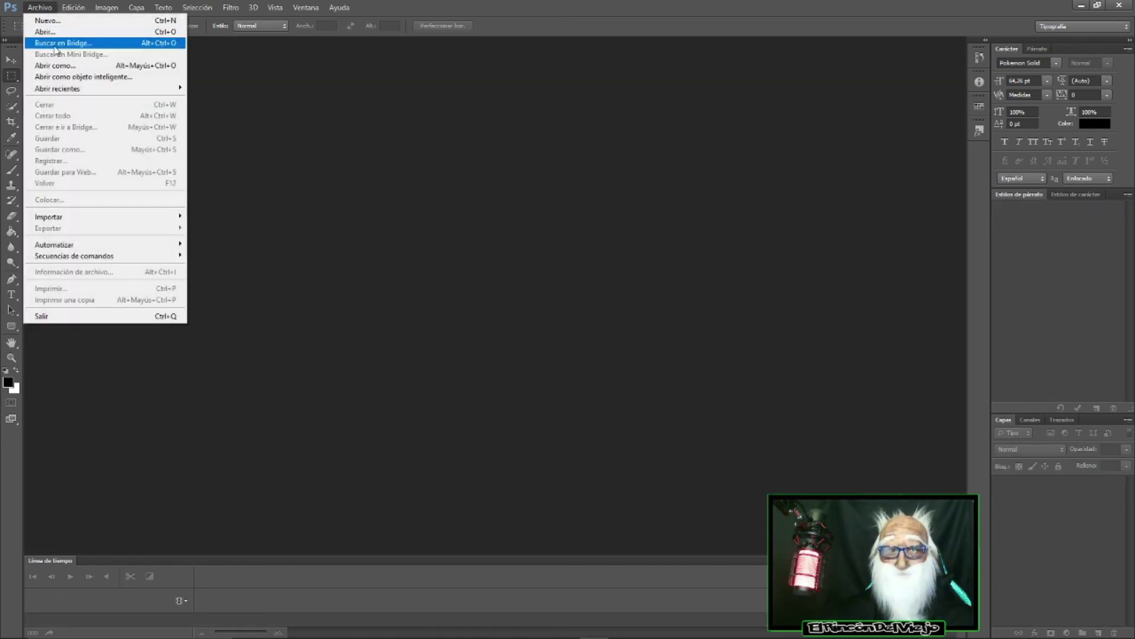
left_click(54, 32)
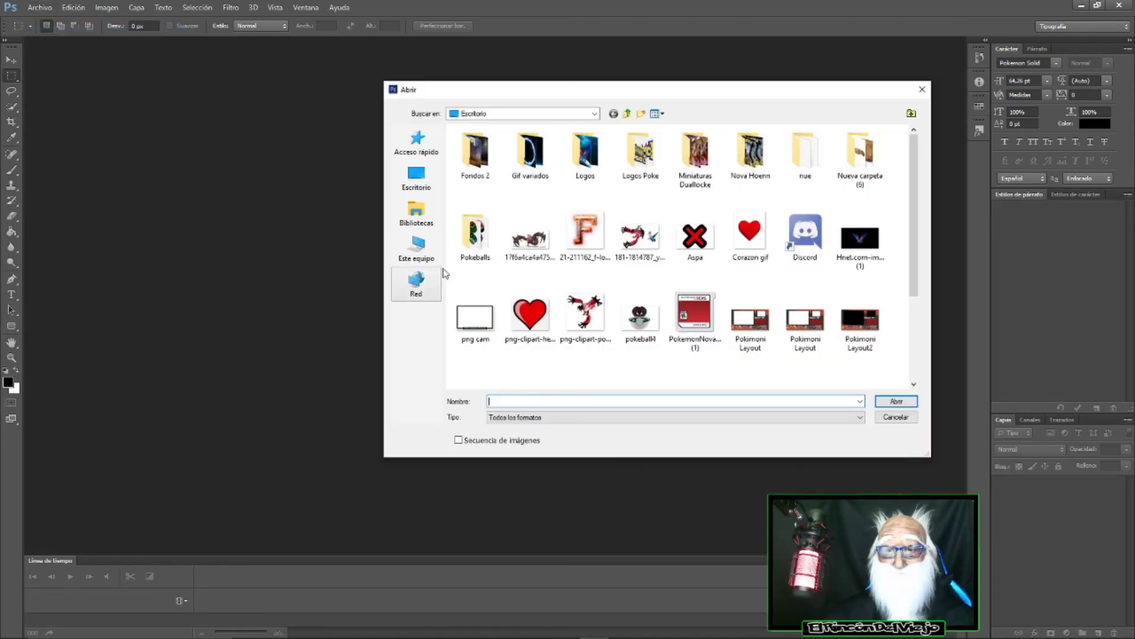
scroll(532, 331, "down", 3)
double_click(537, 368)
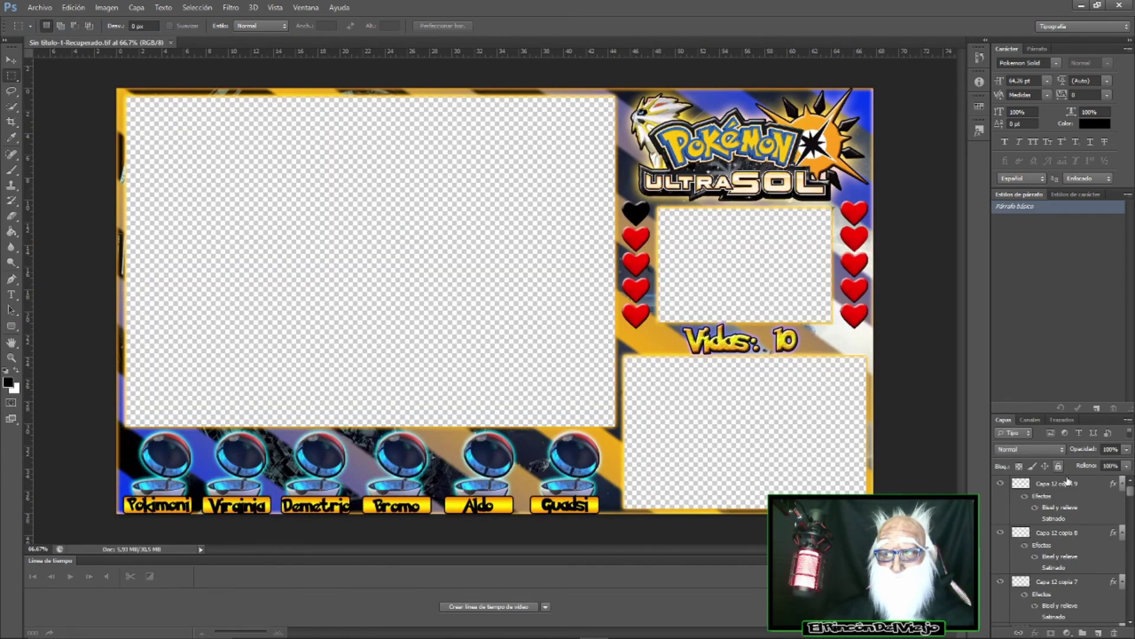
left_click(1001, 532)
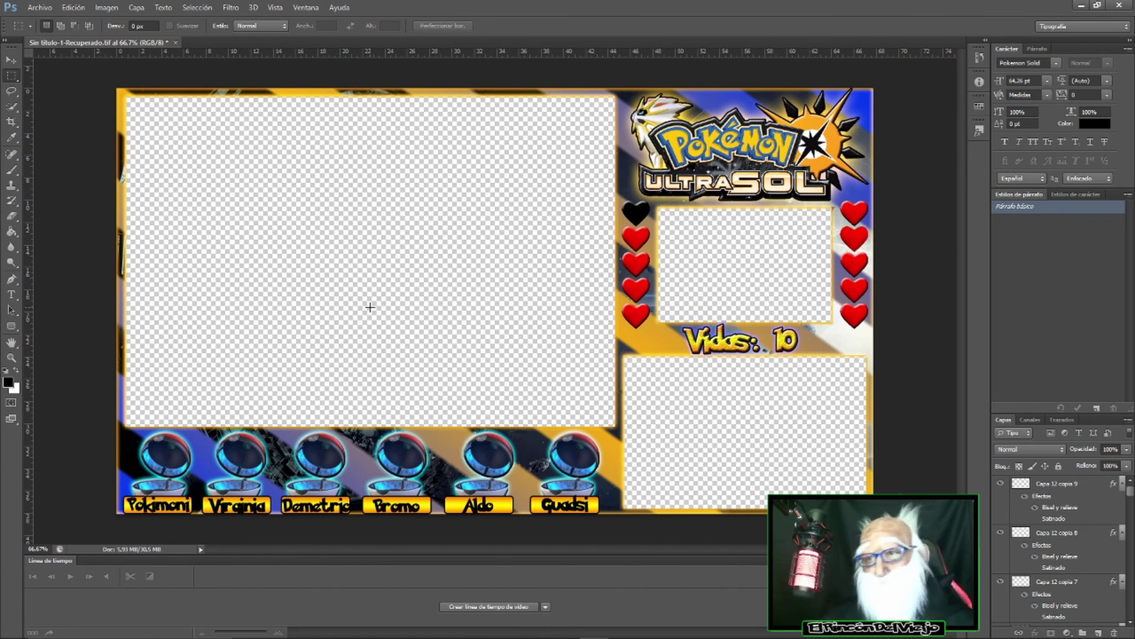
key("super+c")
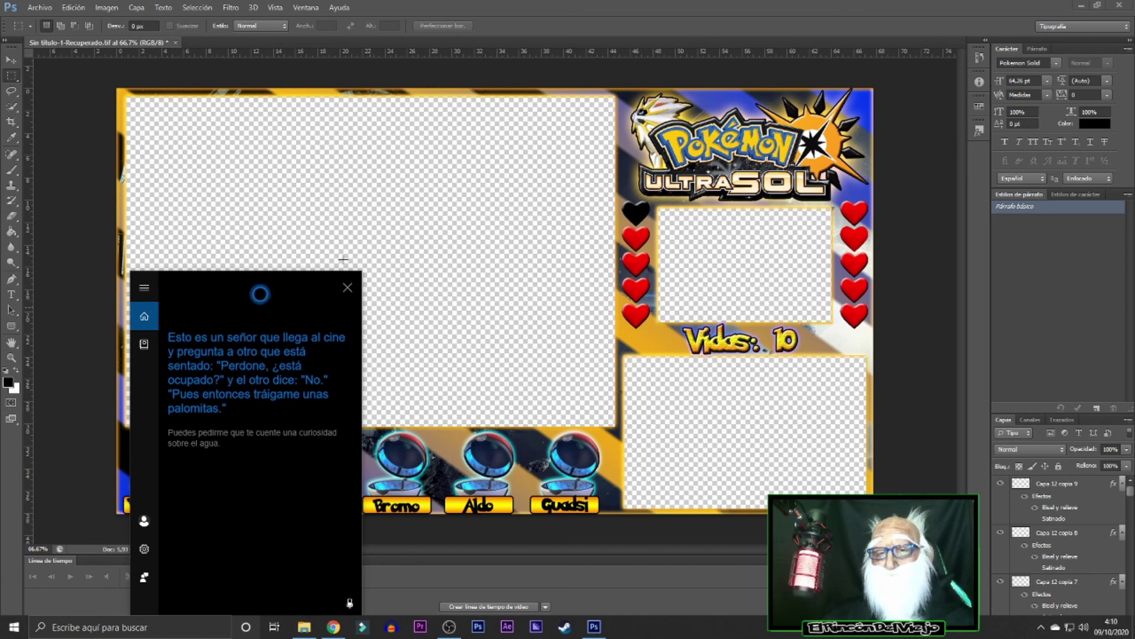
left_click(347, 287)
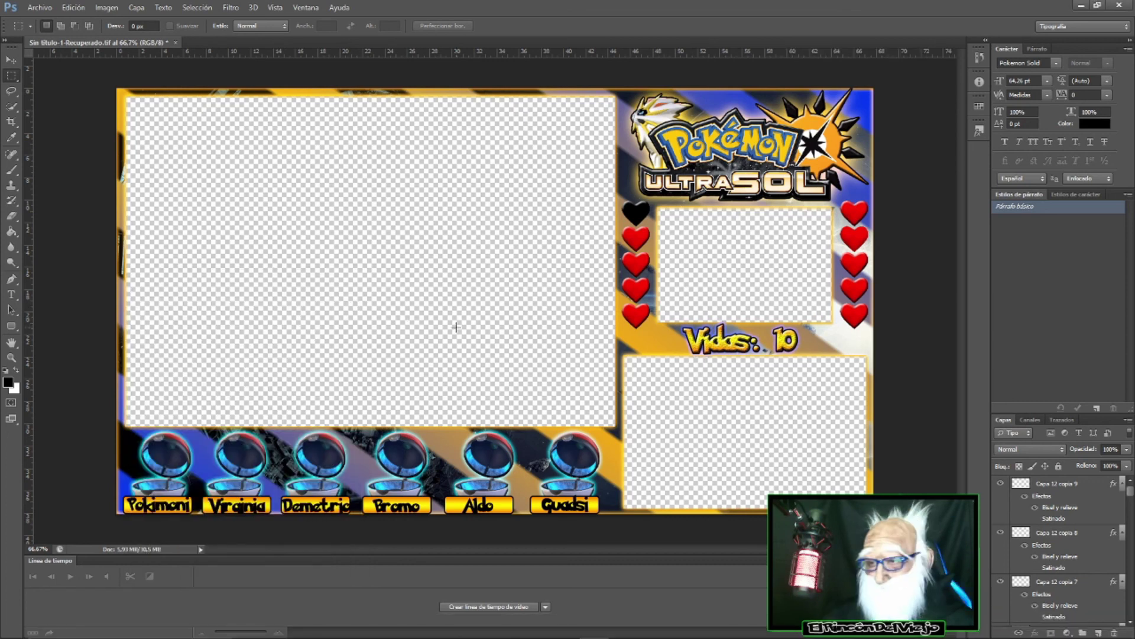